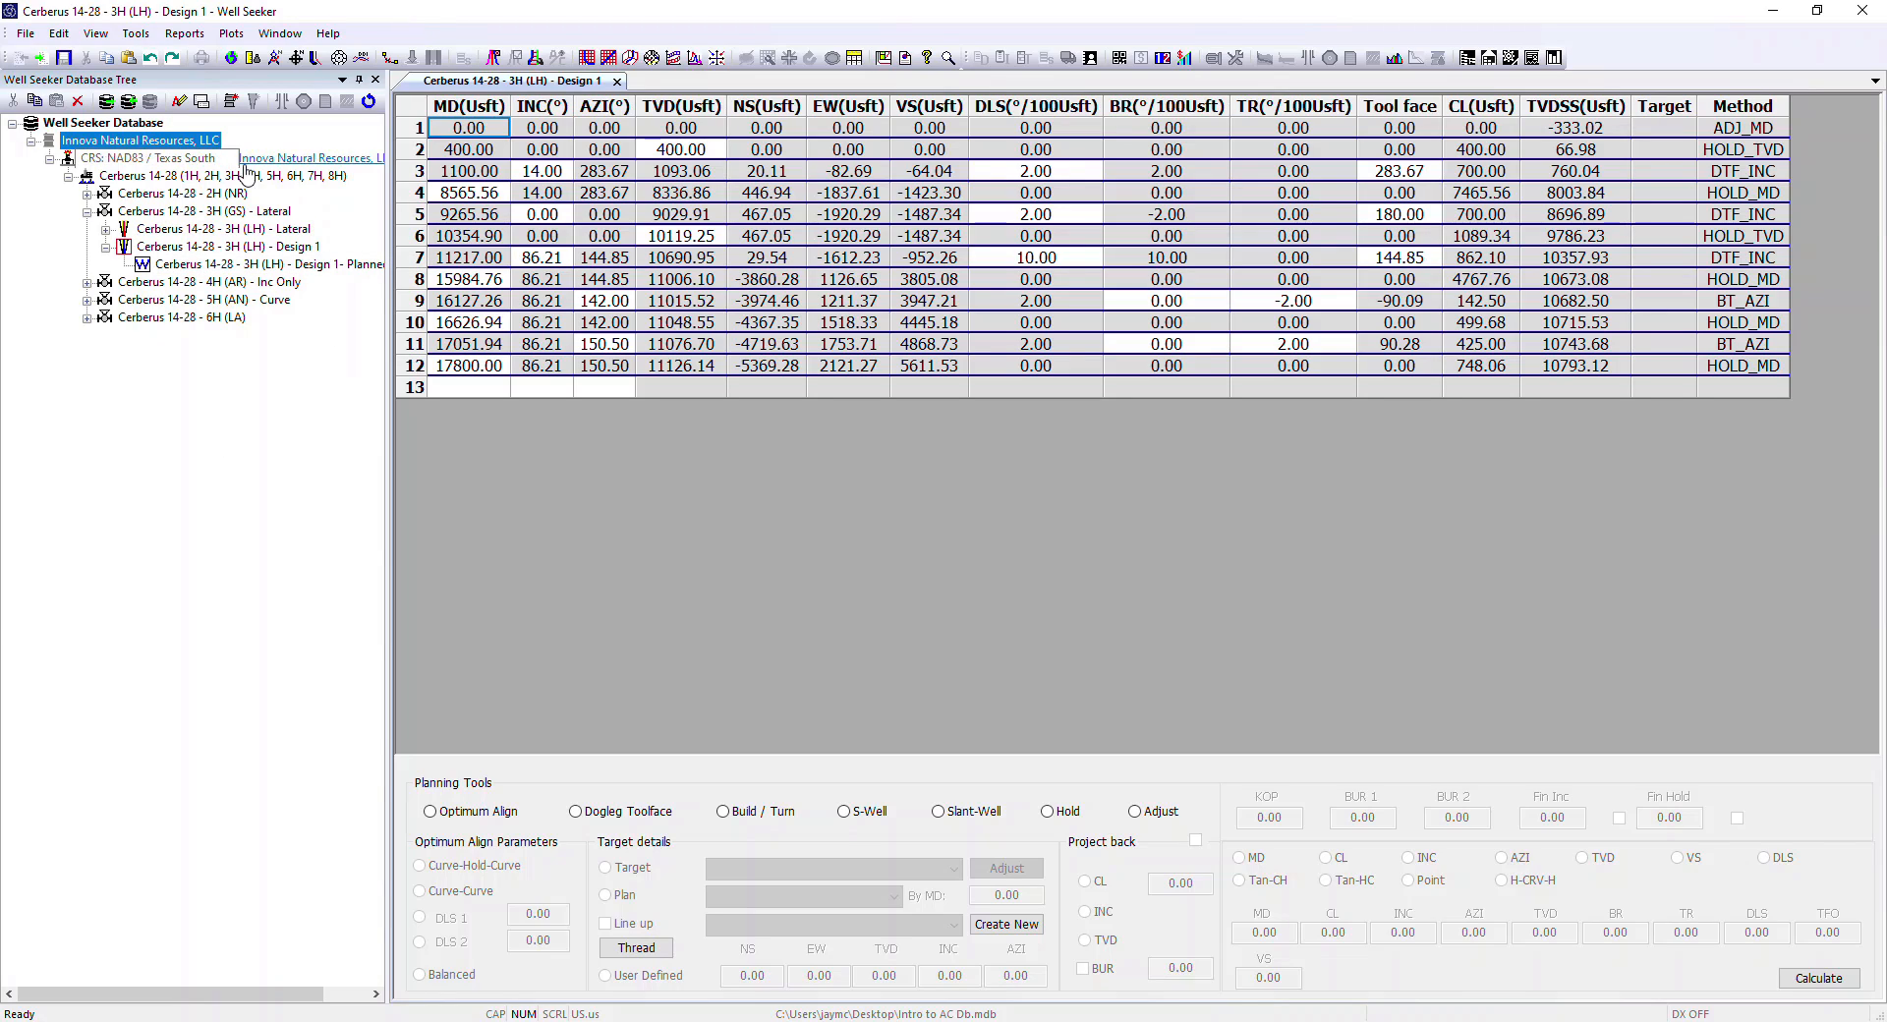
Open the properties of the operator Innova Natural Resources, LLC and move the dialog clear of the database tree.
{"action": "right_click", "coordinate": [125, 145]}
{"action": "left_click", "coordinate": [208, 462]}
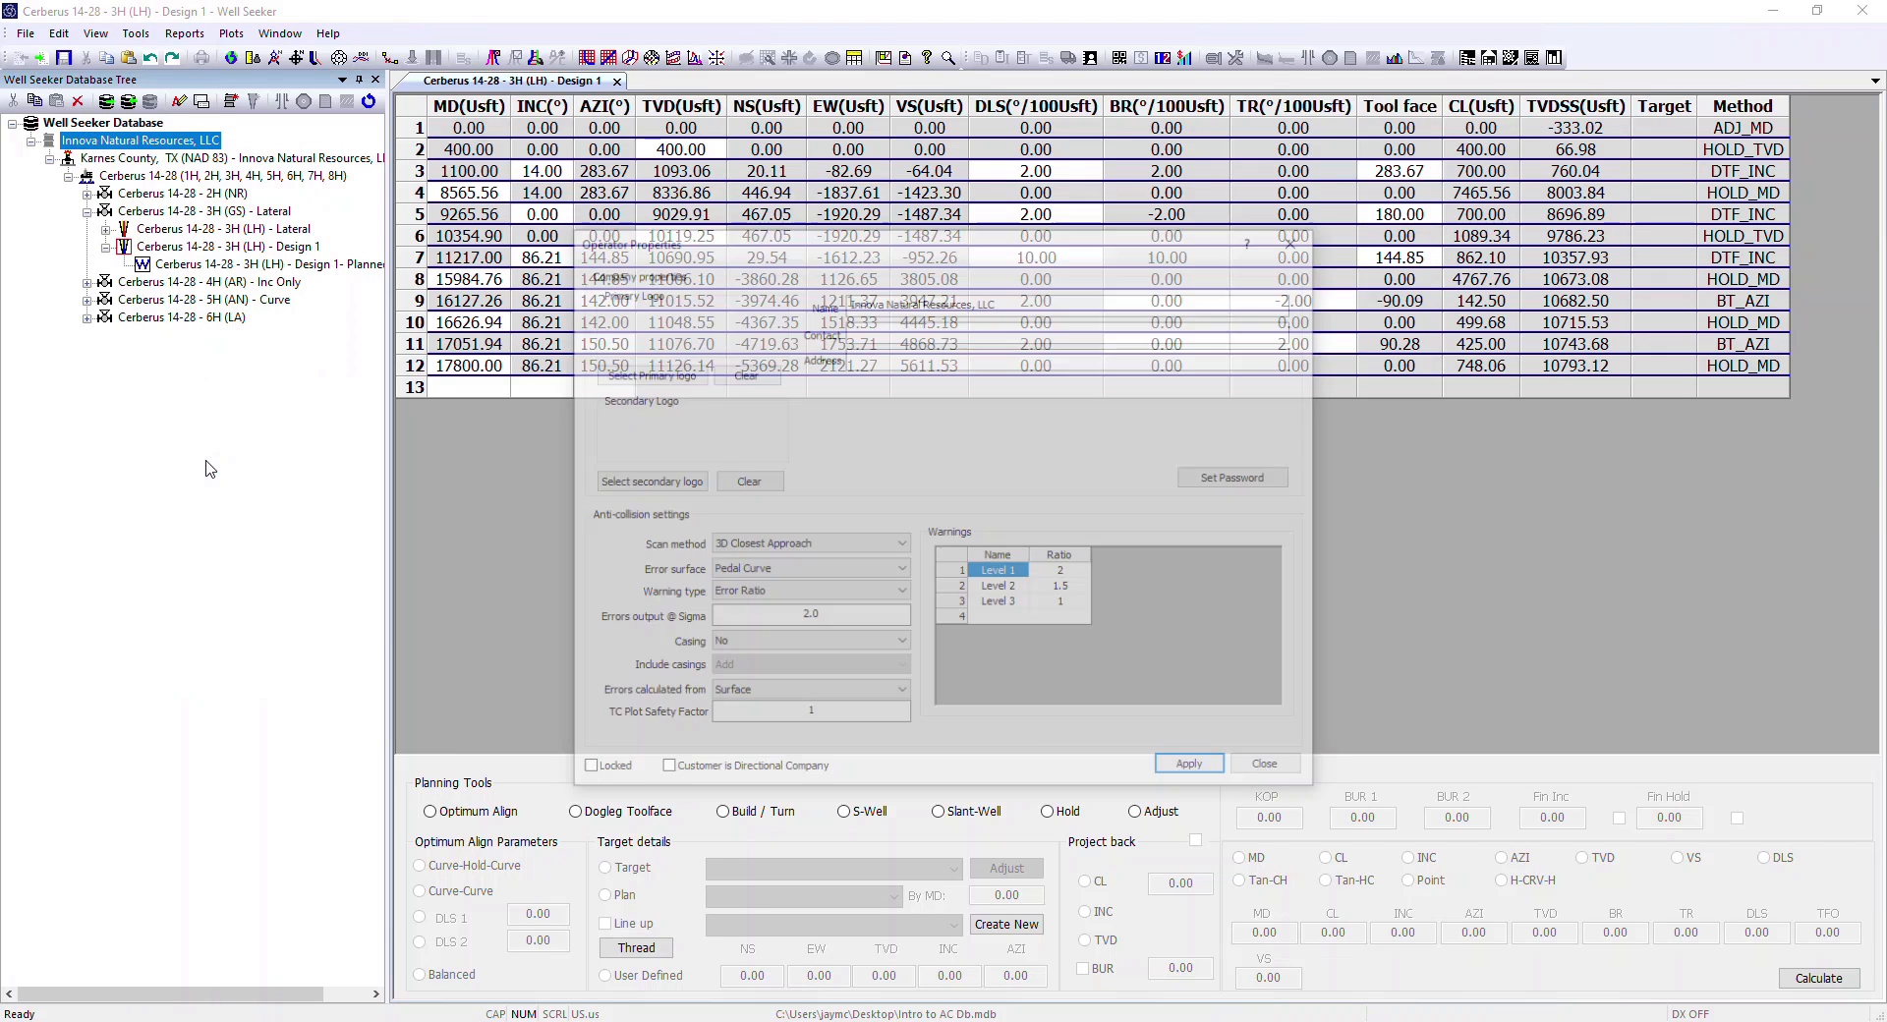
{"action": "left_click_drag", "start_coordinate": [916, 243], "coordinate": [720, 114]}
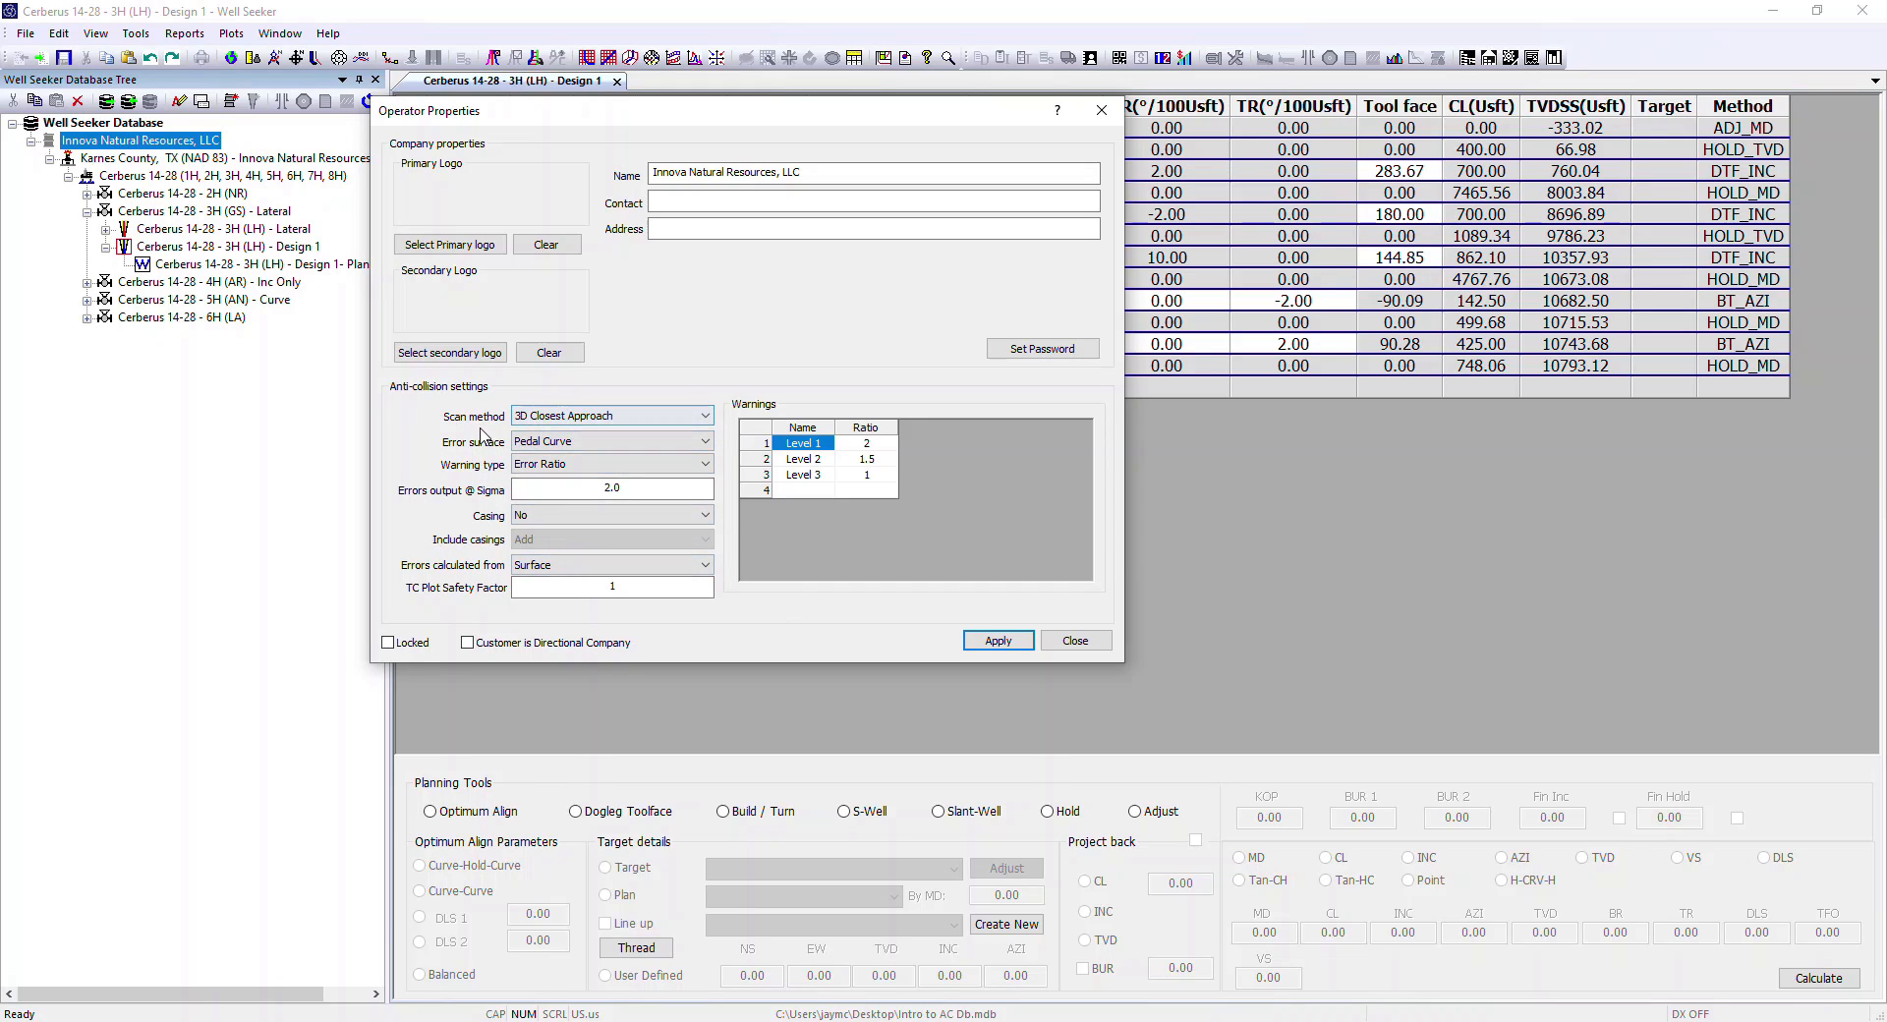
Review the available scan methods, error surfaces and warning types, and the names and ratios of the warning levels.
{"action": "left_click", "coordinate": [707, 416]}
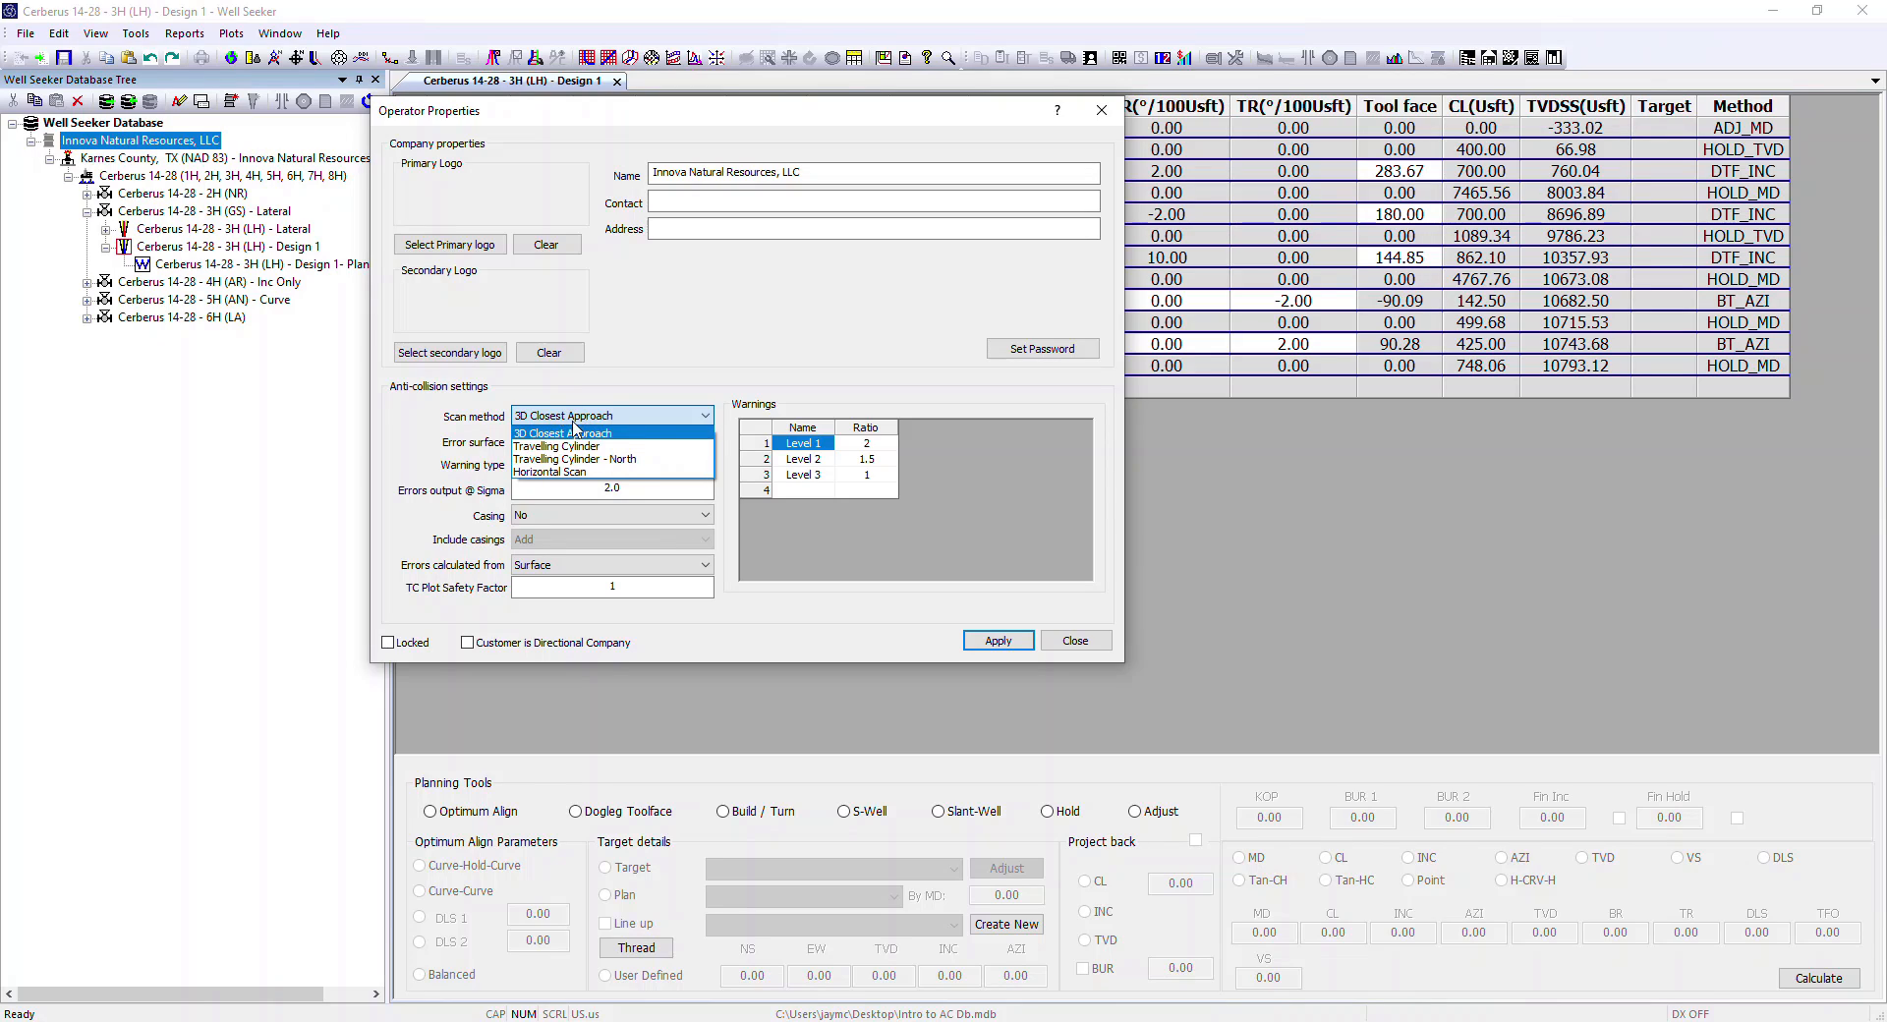
{"action": "left_click", "coordinate": [728, 423]}
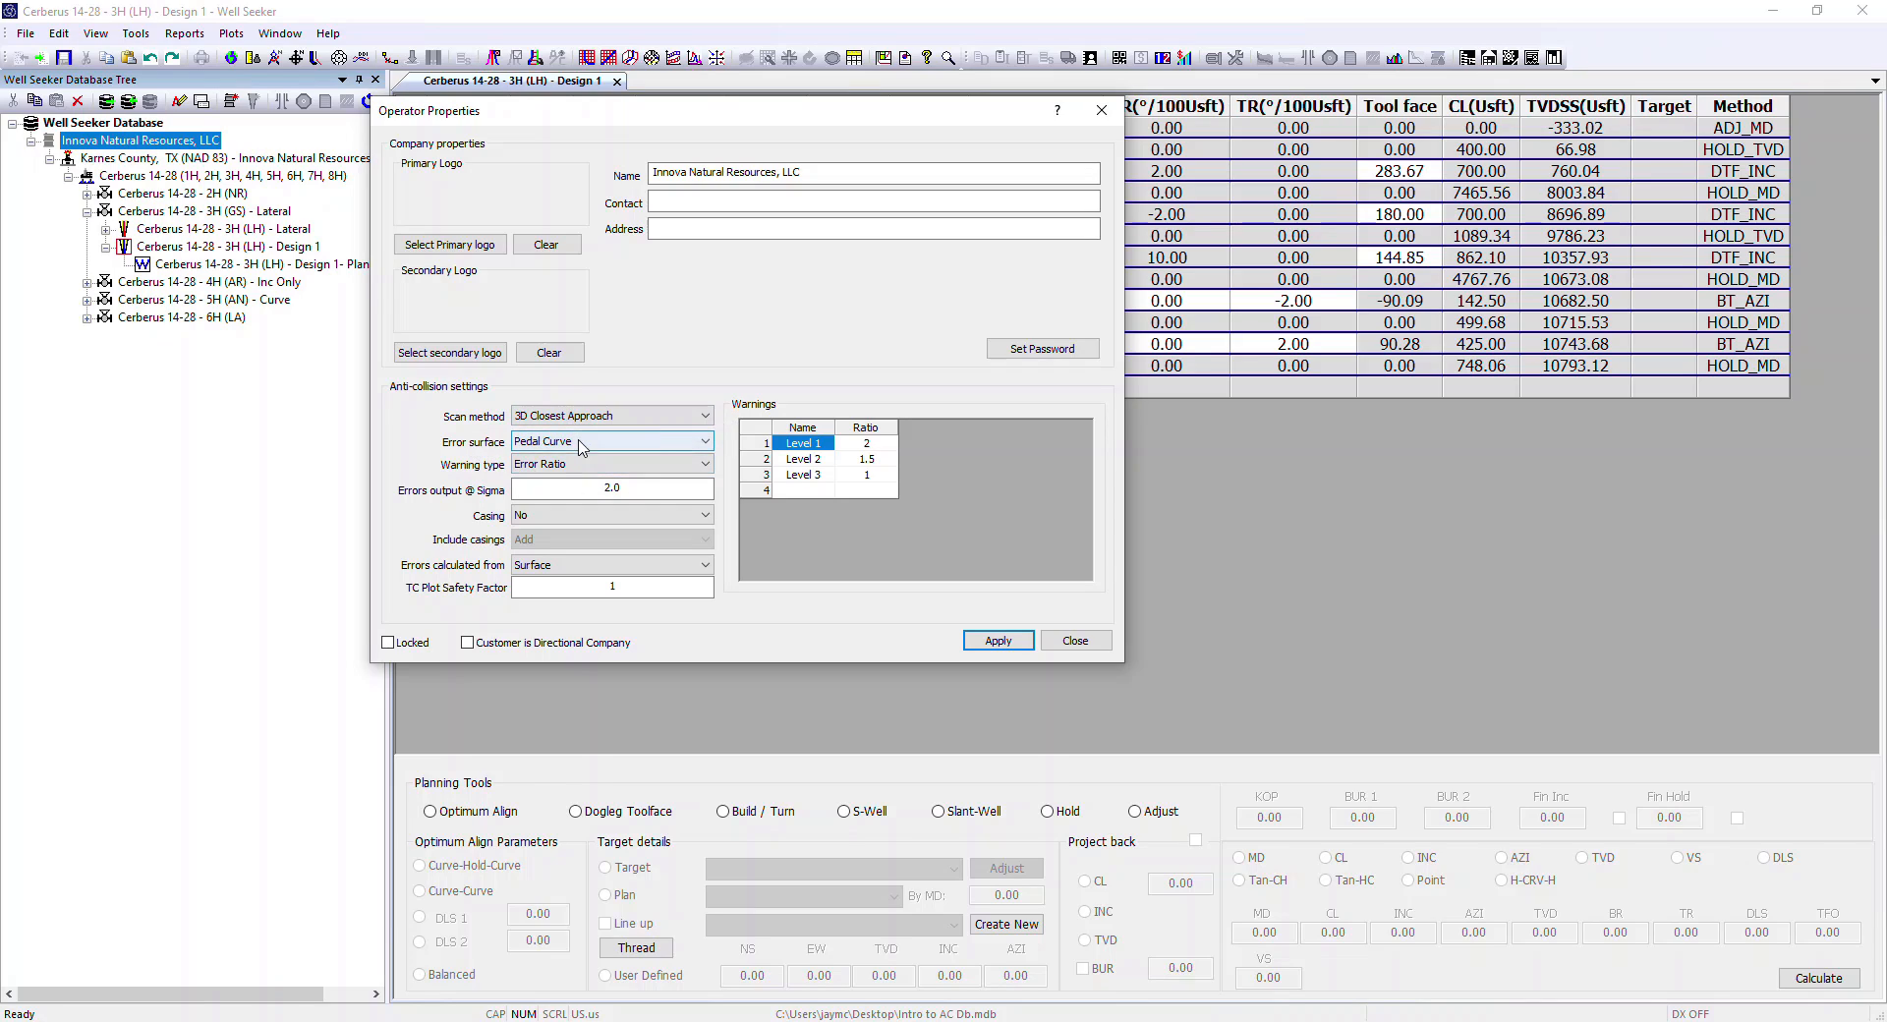
{"action": "left_click", "coordinate": [706, 442]}
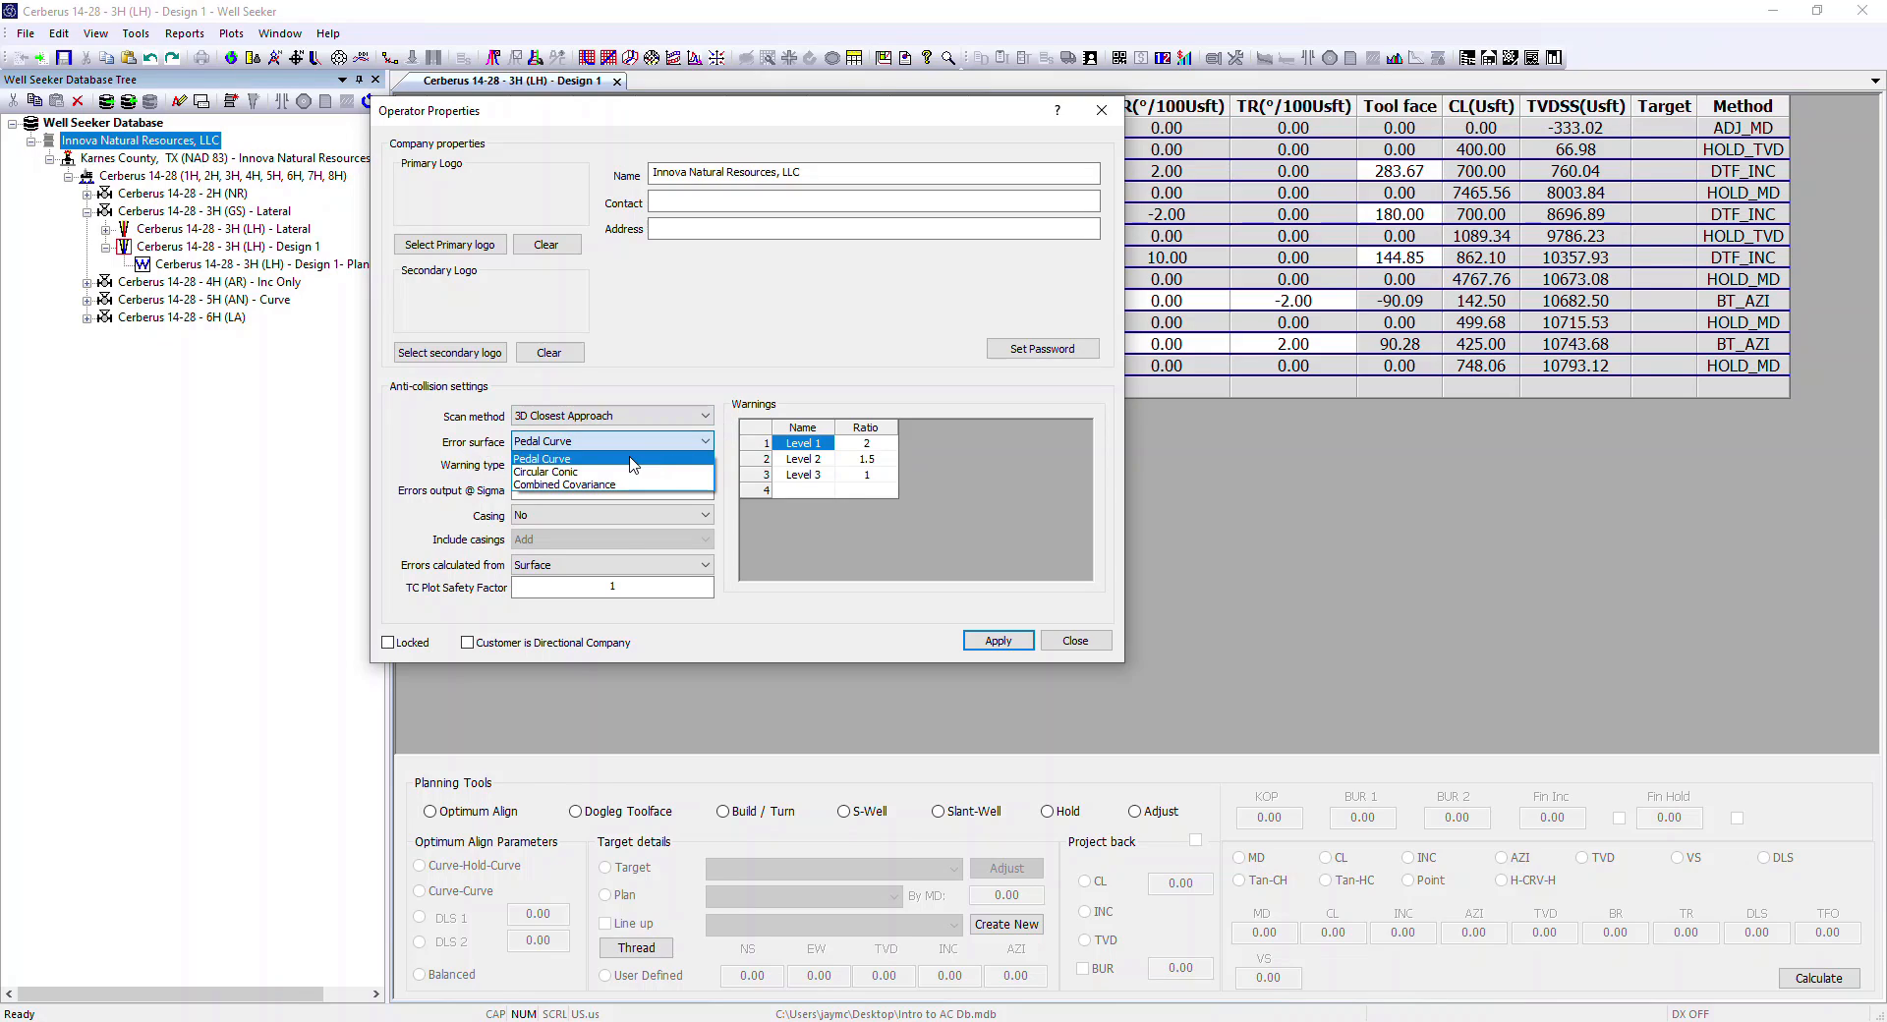
{"action": "left_click", "coordinate": [732, 464]}
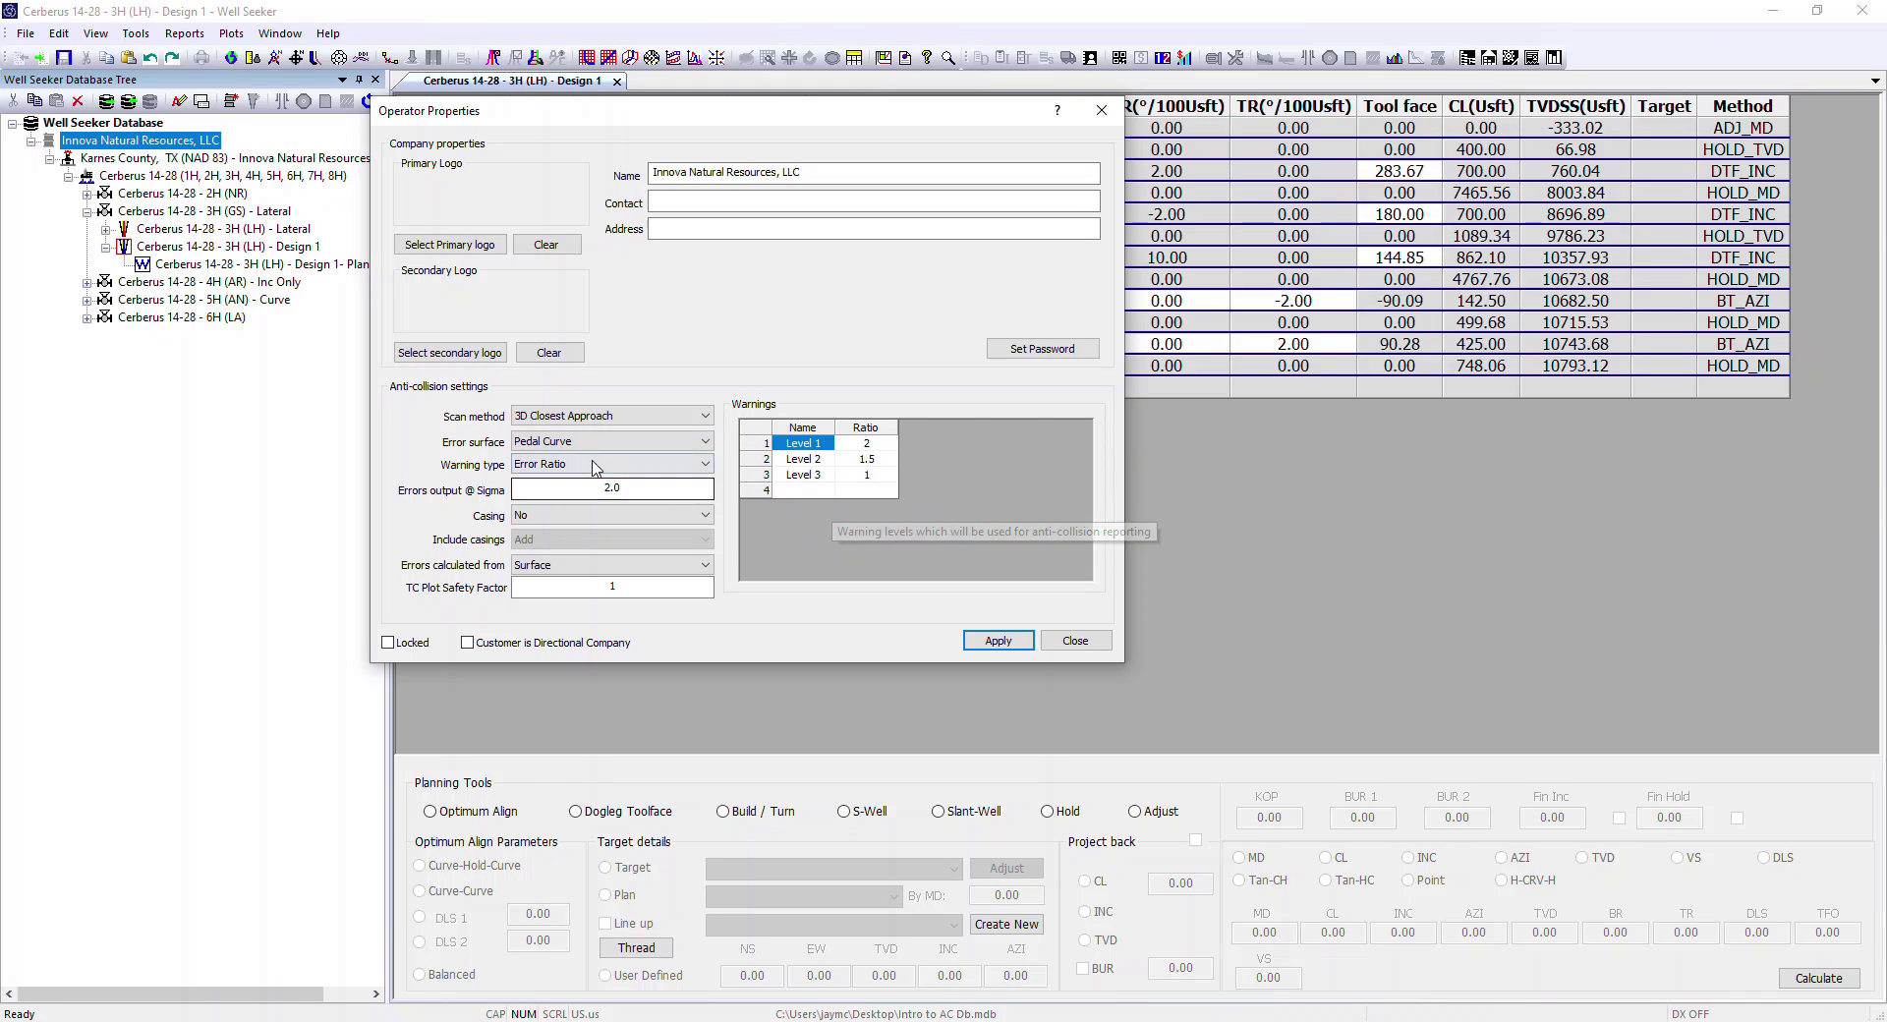
{"action": "left_click", "coordinate": [709, 466]}
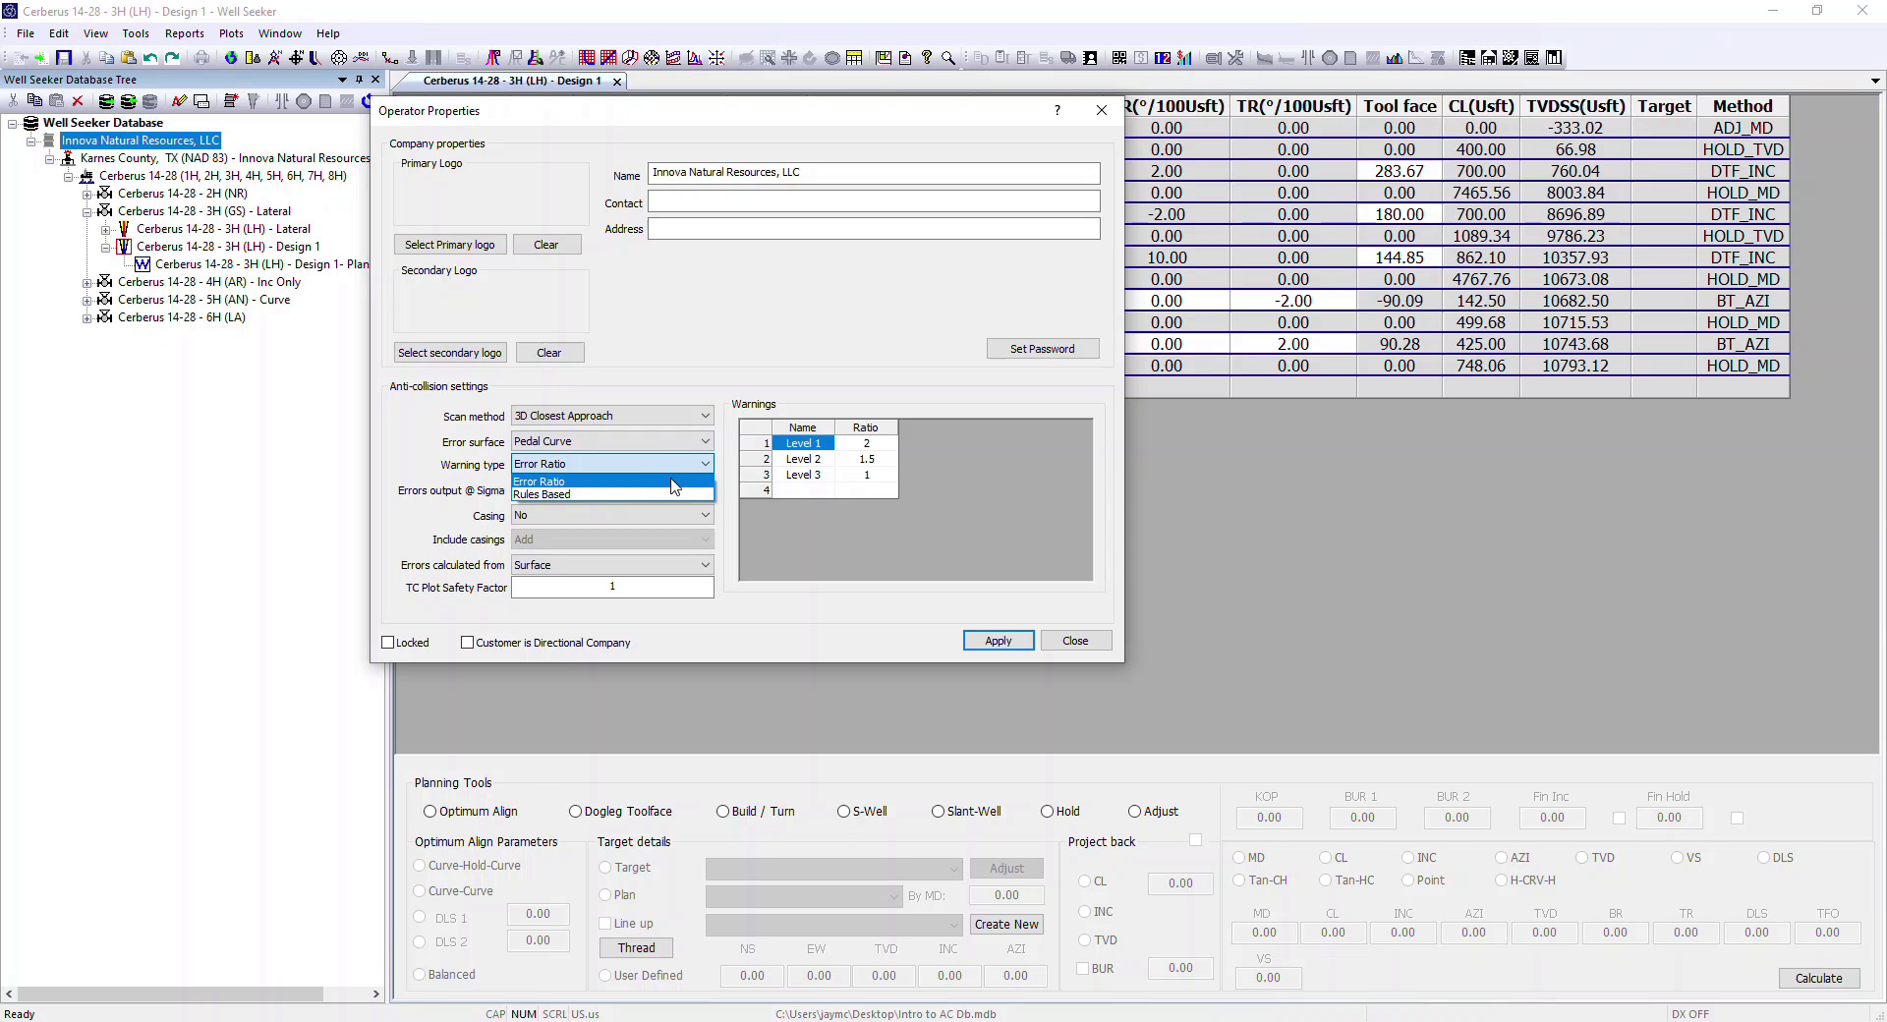
{"action": "left_click", "coordinate": [812, 509]}
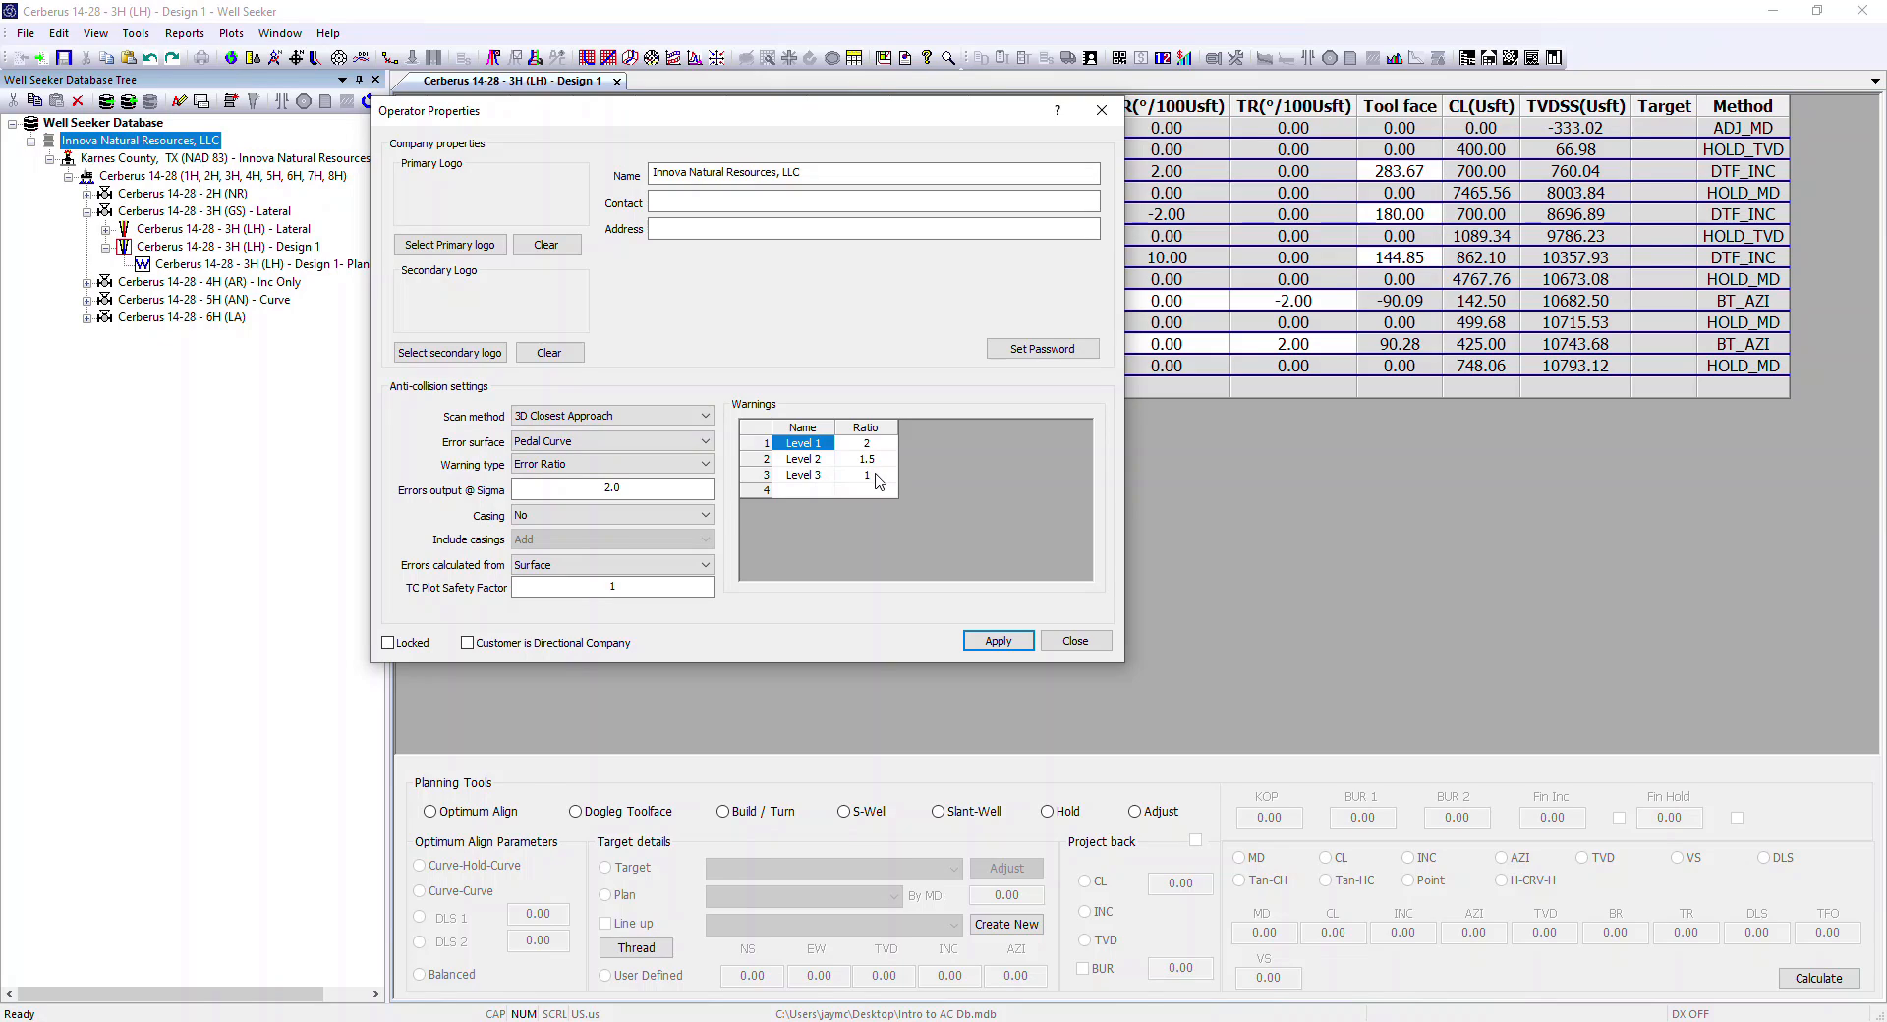
{"action": "left_click", "coordinate": [823, 460]}
{"action": "left_click", "coordinate": [823, 476]}
{"action": "left_click", "coordinate": [868, 477]}
{"action": "left_click", "coordinate": [871, 461]}
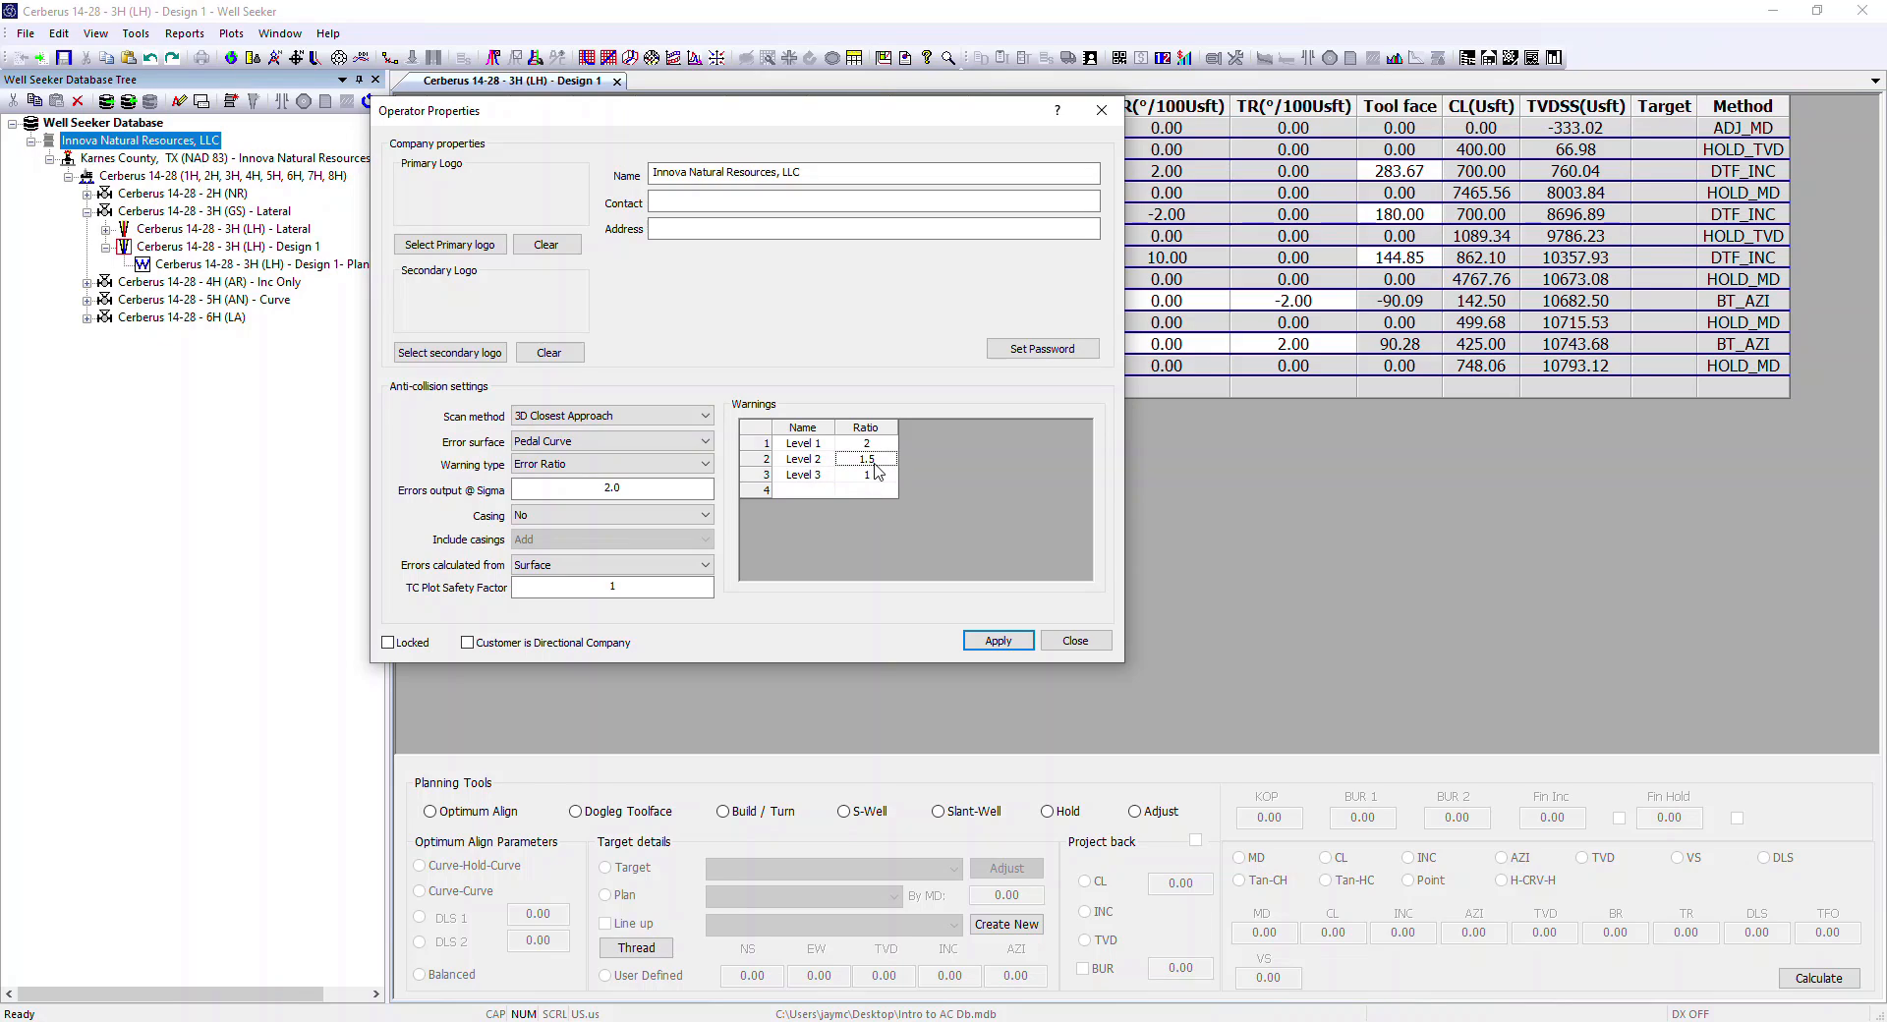
{"action": "left_click", "coordinate": [886, 445]}
Switch the warning type to Rules Based and set the type of the Level 1, Level 2 and Level 3 warnings to Error Ratio.
{"action": "left_click", "coordinate": [704, 468]}
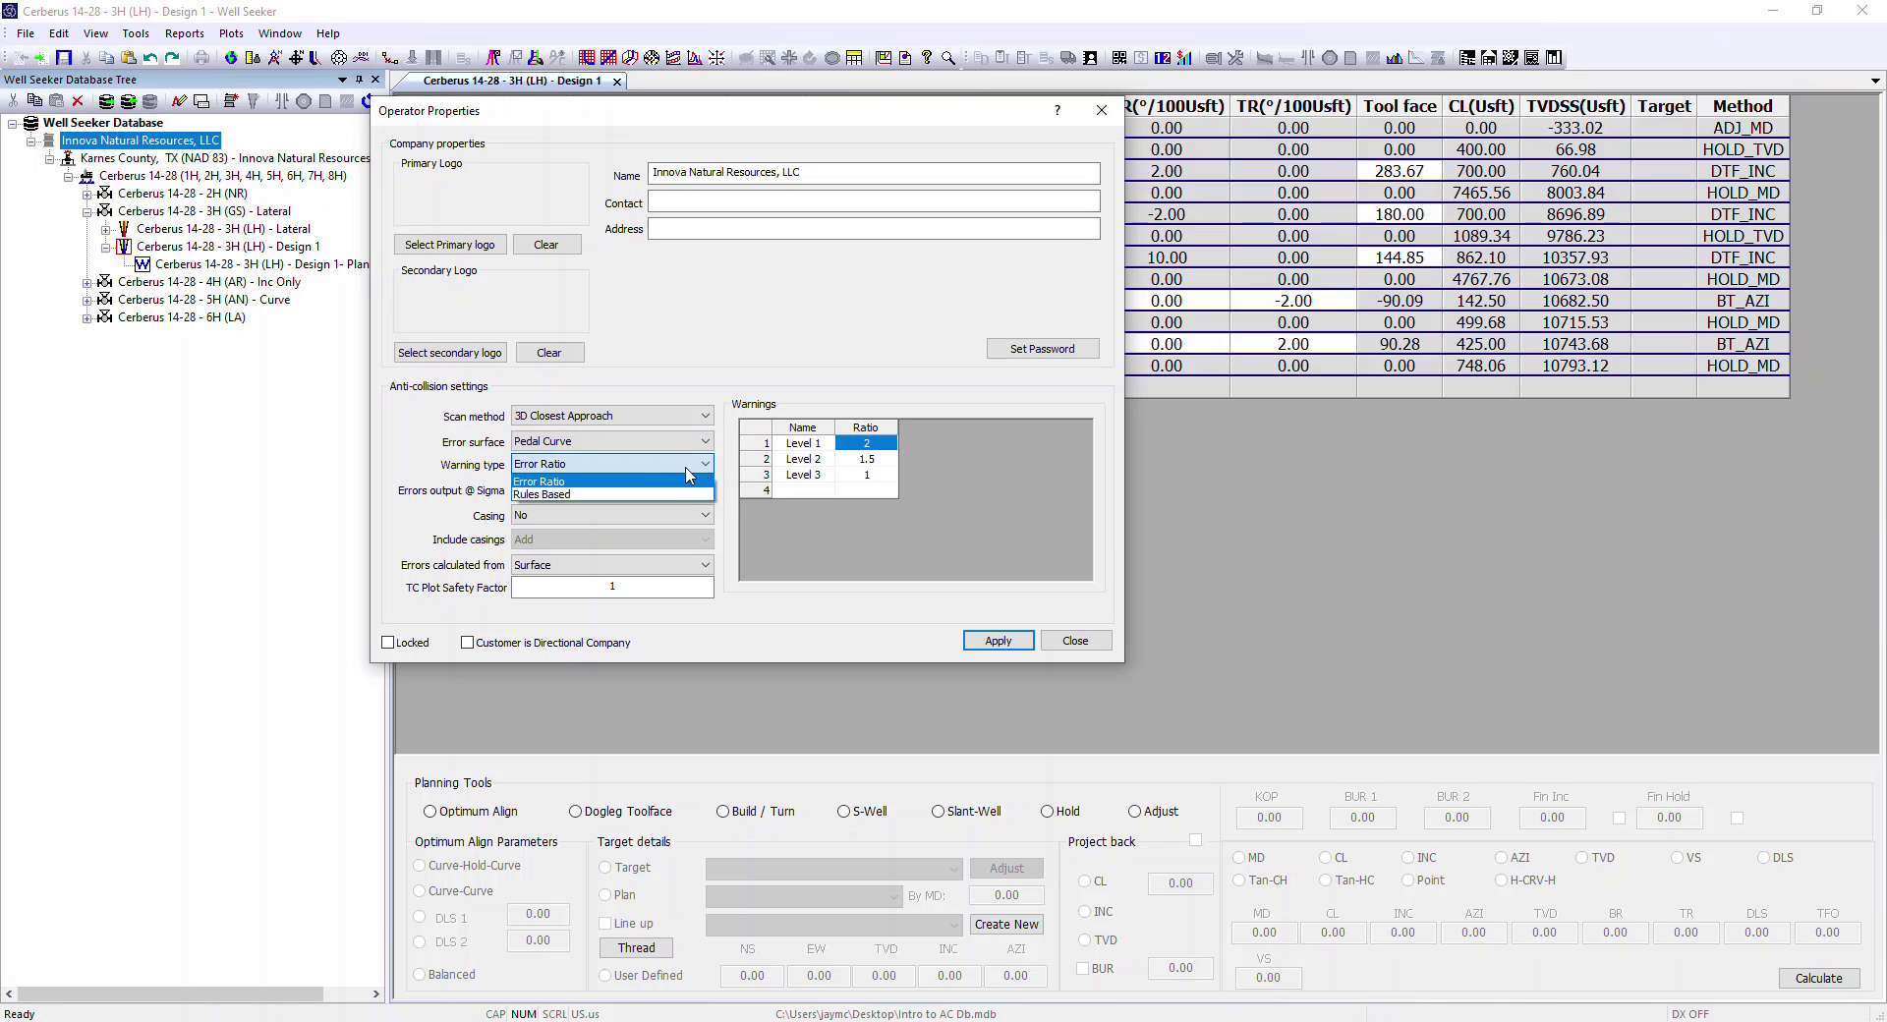
{"action": "left_click", "coordinate": [663, 492]}
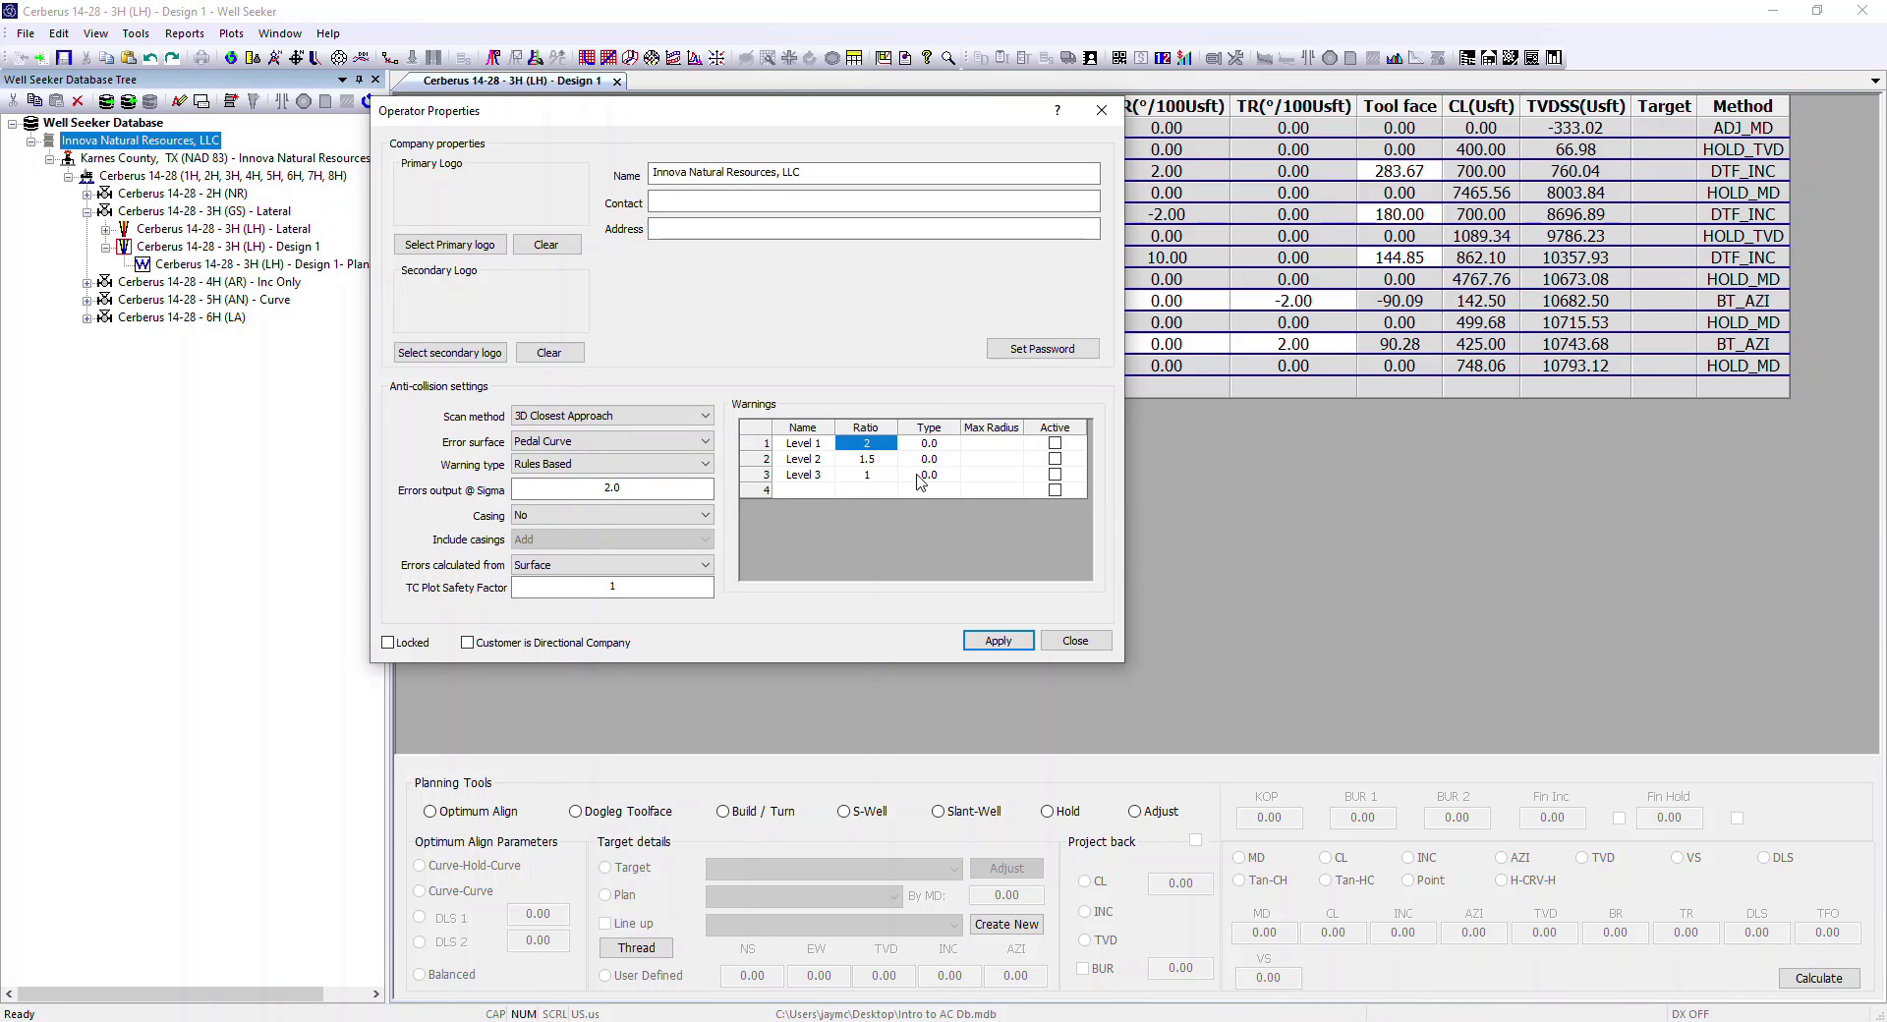
{"action": "left_click", "coordinate": [942, 444]}
{"action": "left_click", "coordinate": [953, 445]}
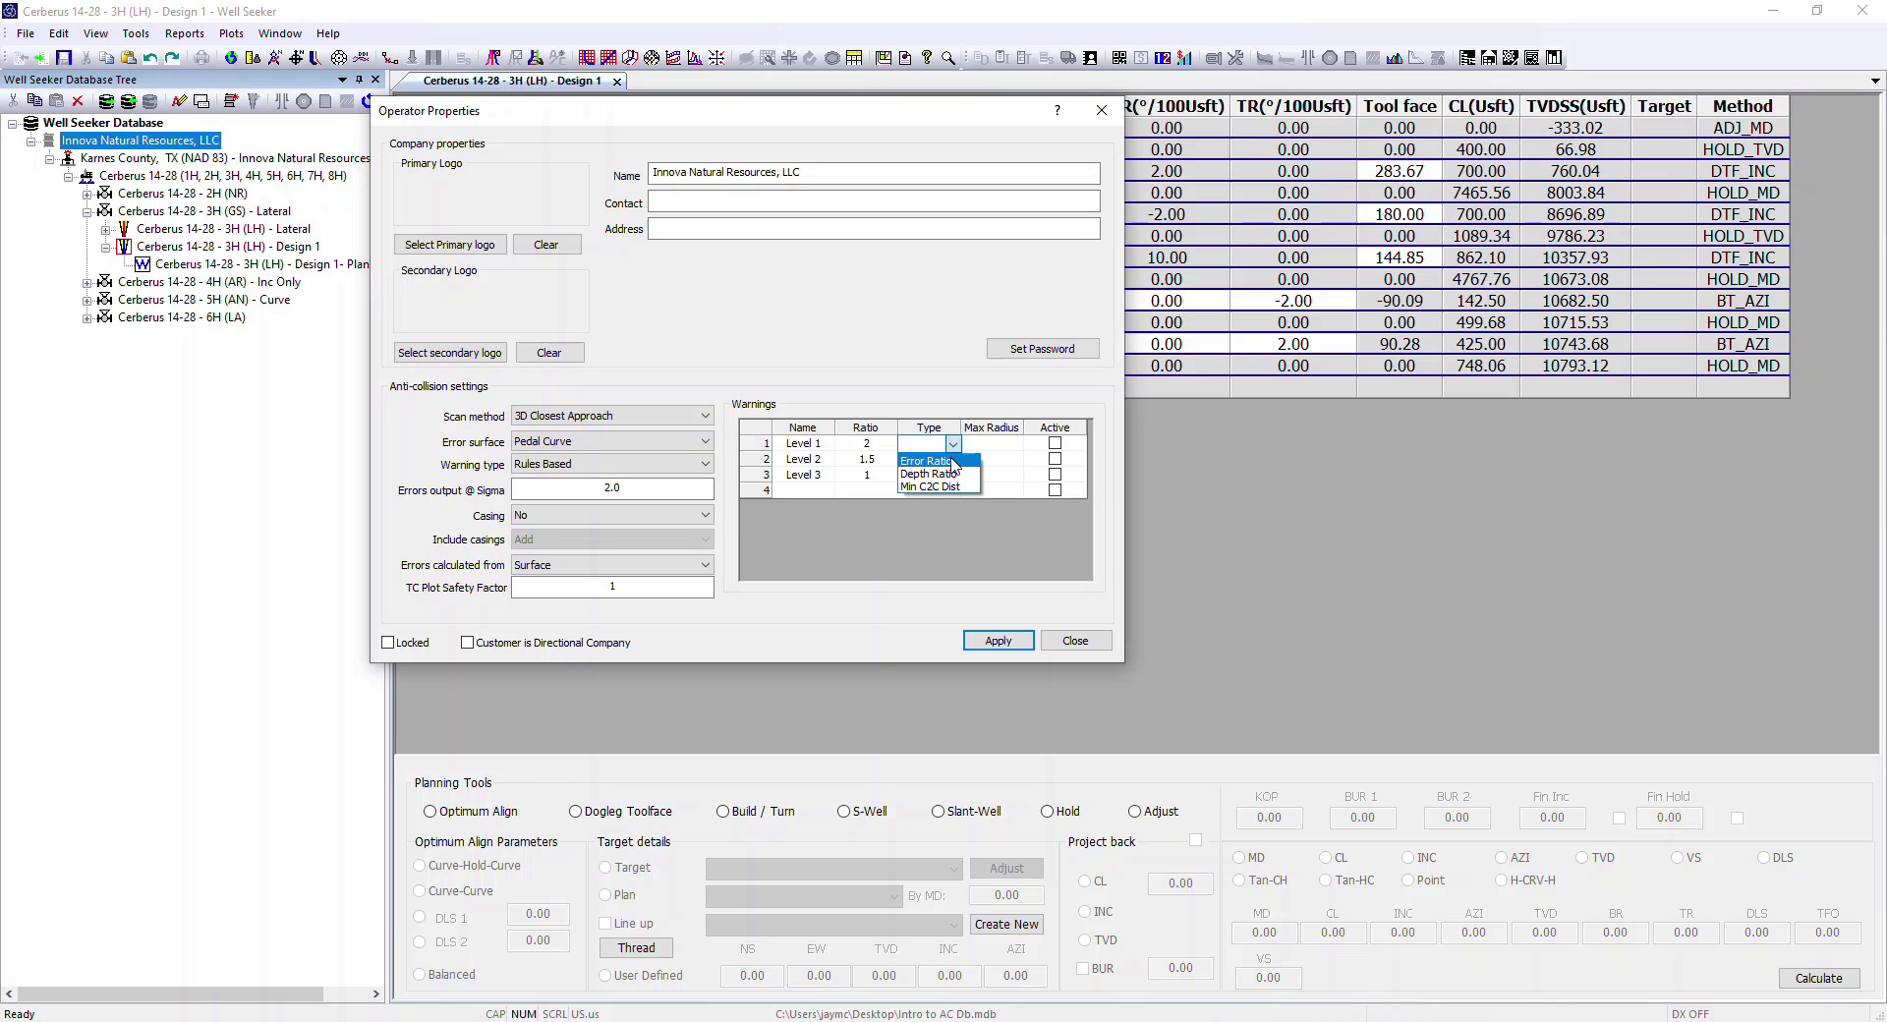
{"action": "left_click", "coordinate": [953, 461]}
{"action": "left_click", "coordinate": [953, 459]}
{"action": "left_click", "coordinate": [952, 477]}
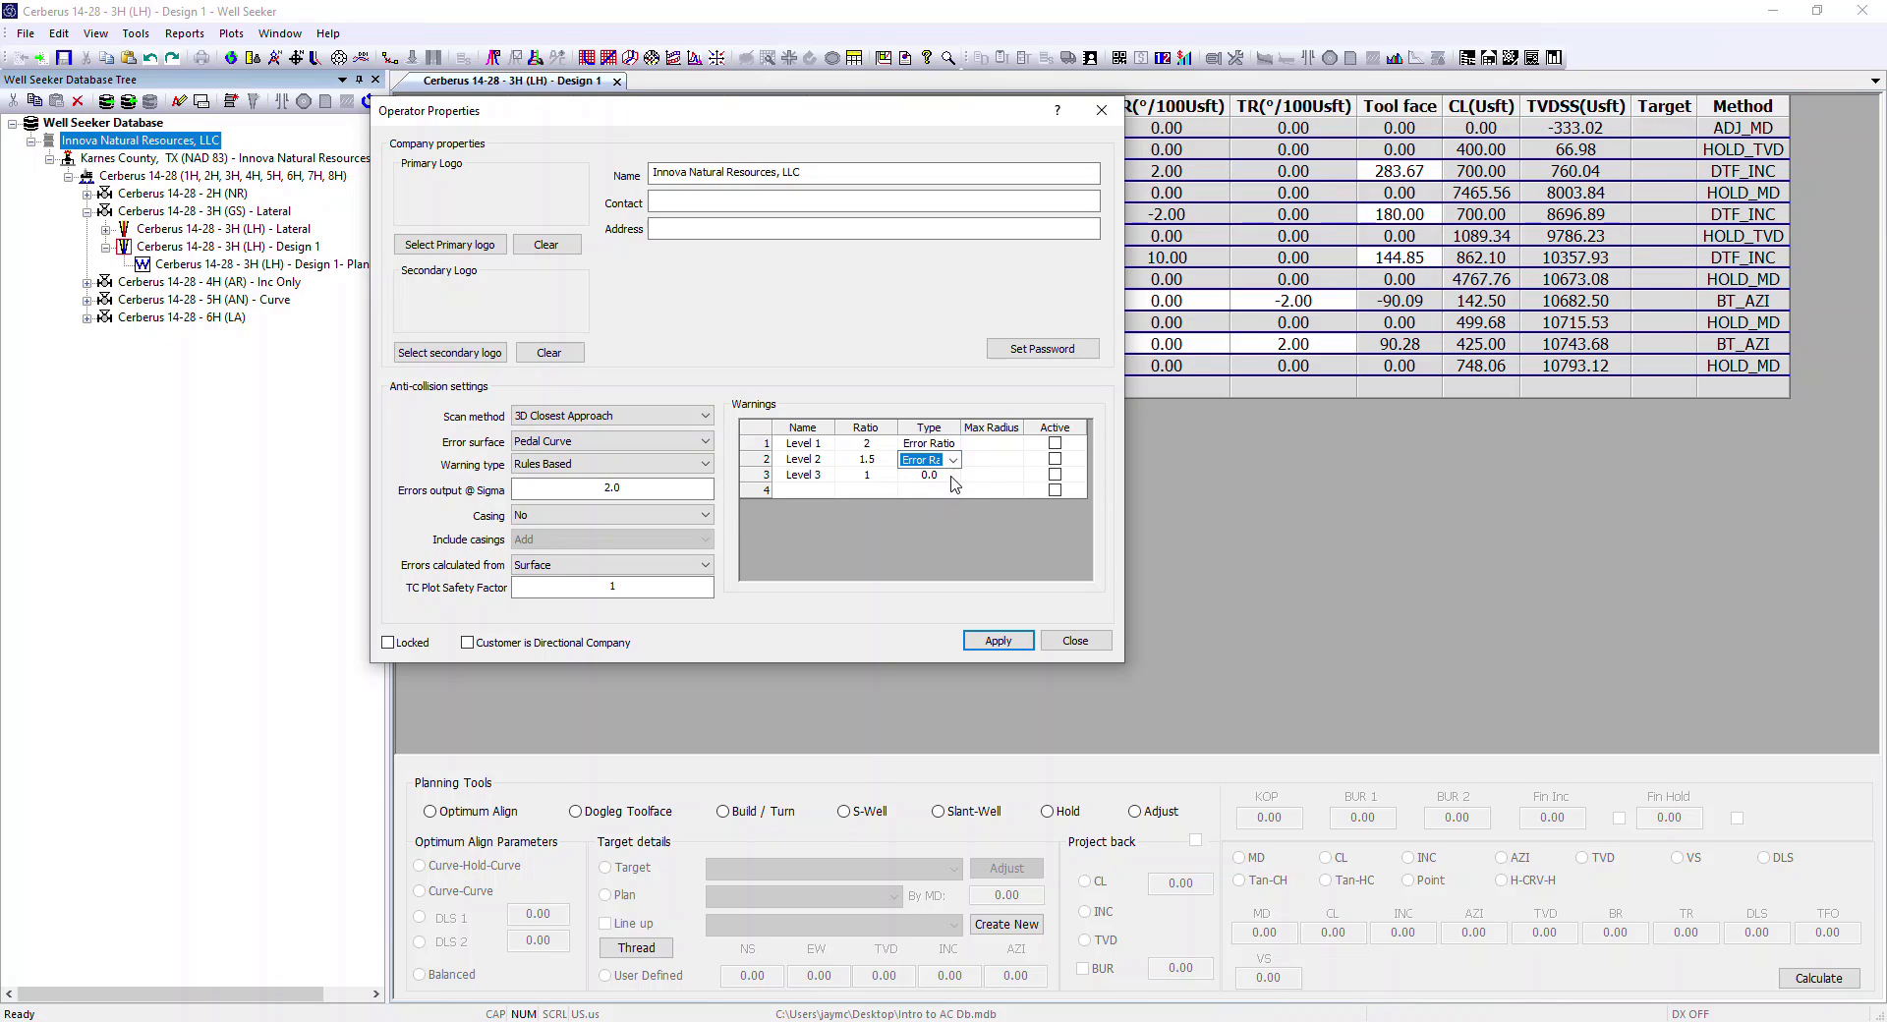
{"action": "left_click", "coordinate": [950, 476]}
{"action": "left_click", "coordinate": [953, 476]}
{"action": "left_click", "coordinate": [951, 493]}
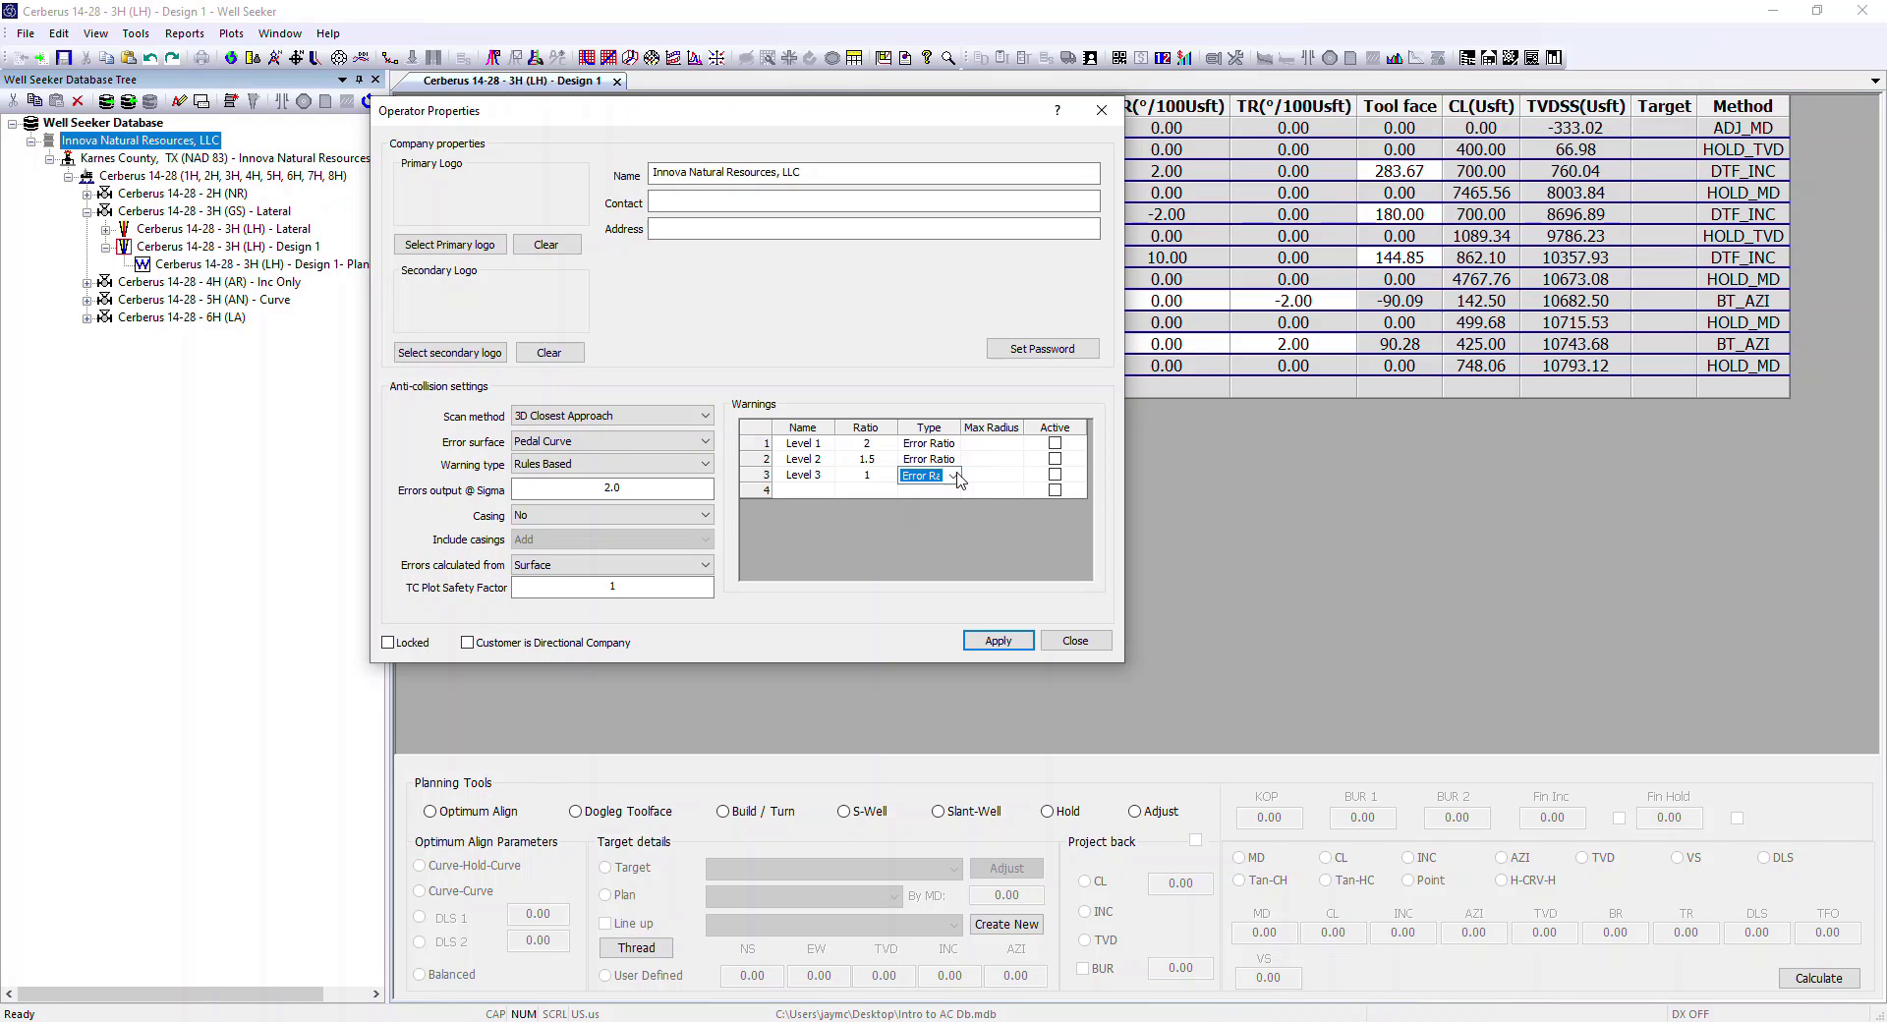
{"action": "left_click", "coordinate": [988, 477]}
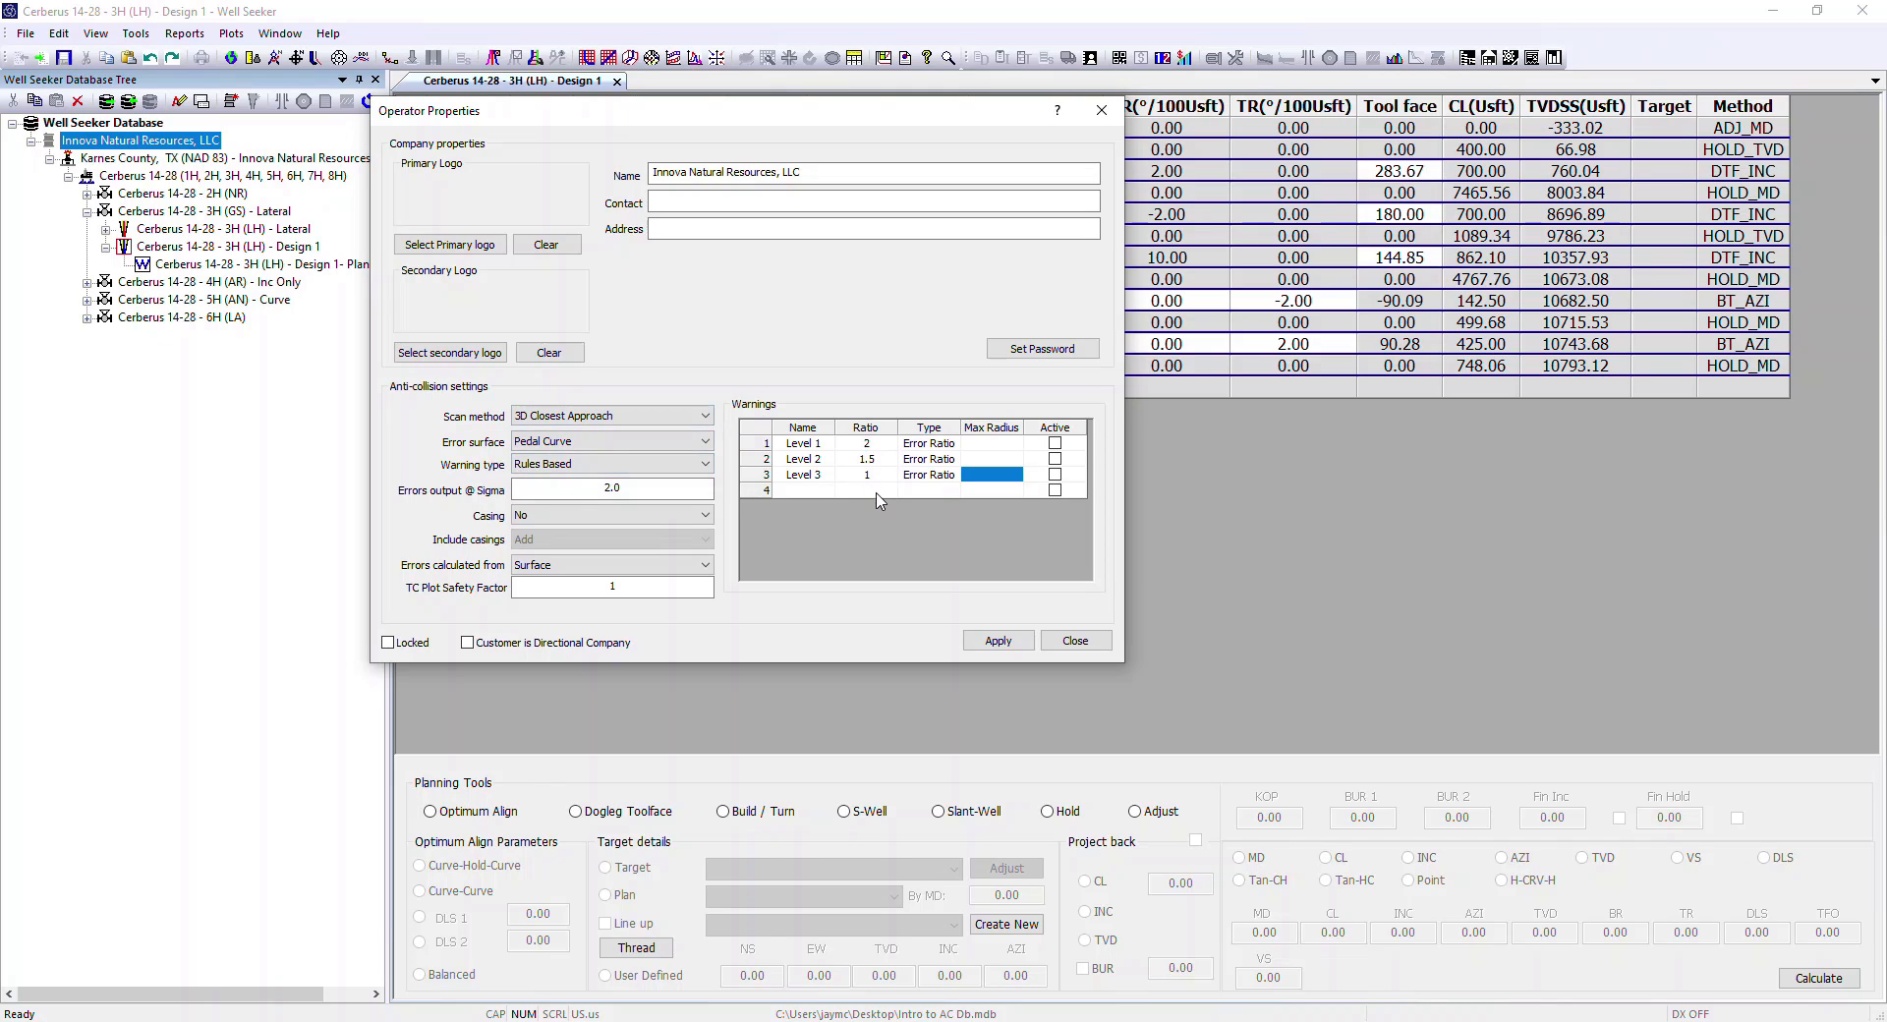
Add a fourth warning of type Depth Ratio, named Depth Ratio, with a ratio of 0.1.
{"action": "left_click", "coordinate": [930, 490]}
{"action": "left_click", "coordinate": [955, 493]}
{"action": "left_click", "coordinate": [961, 525]}
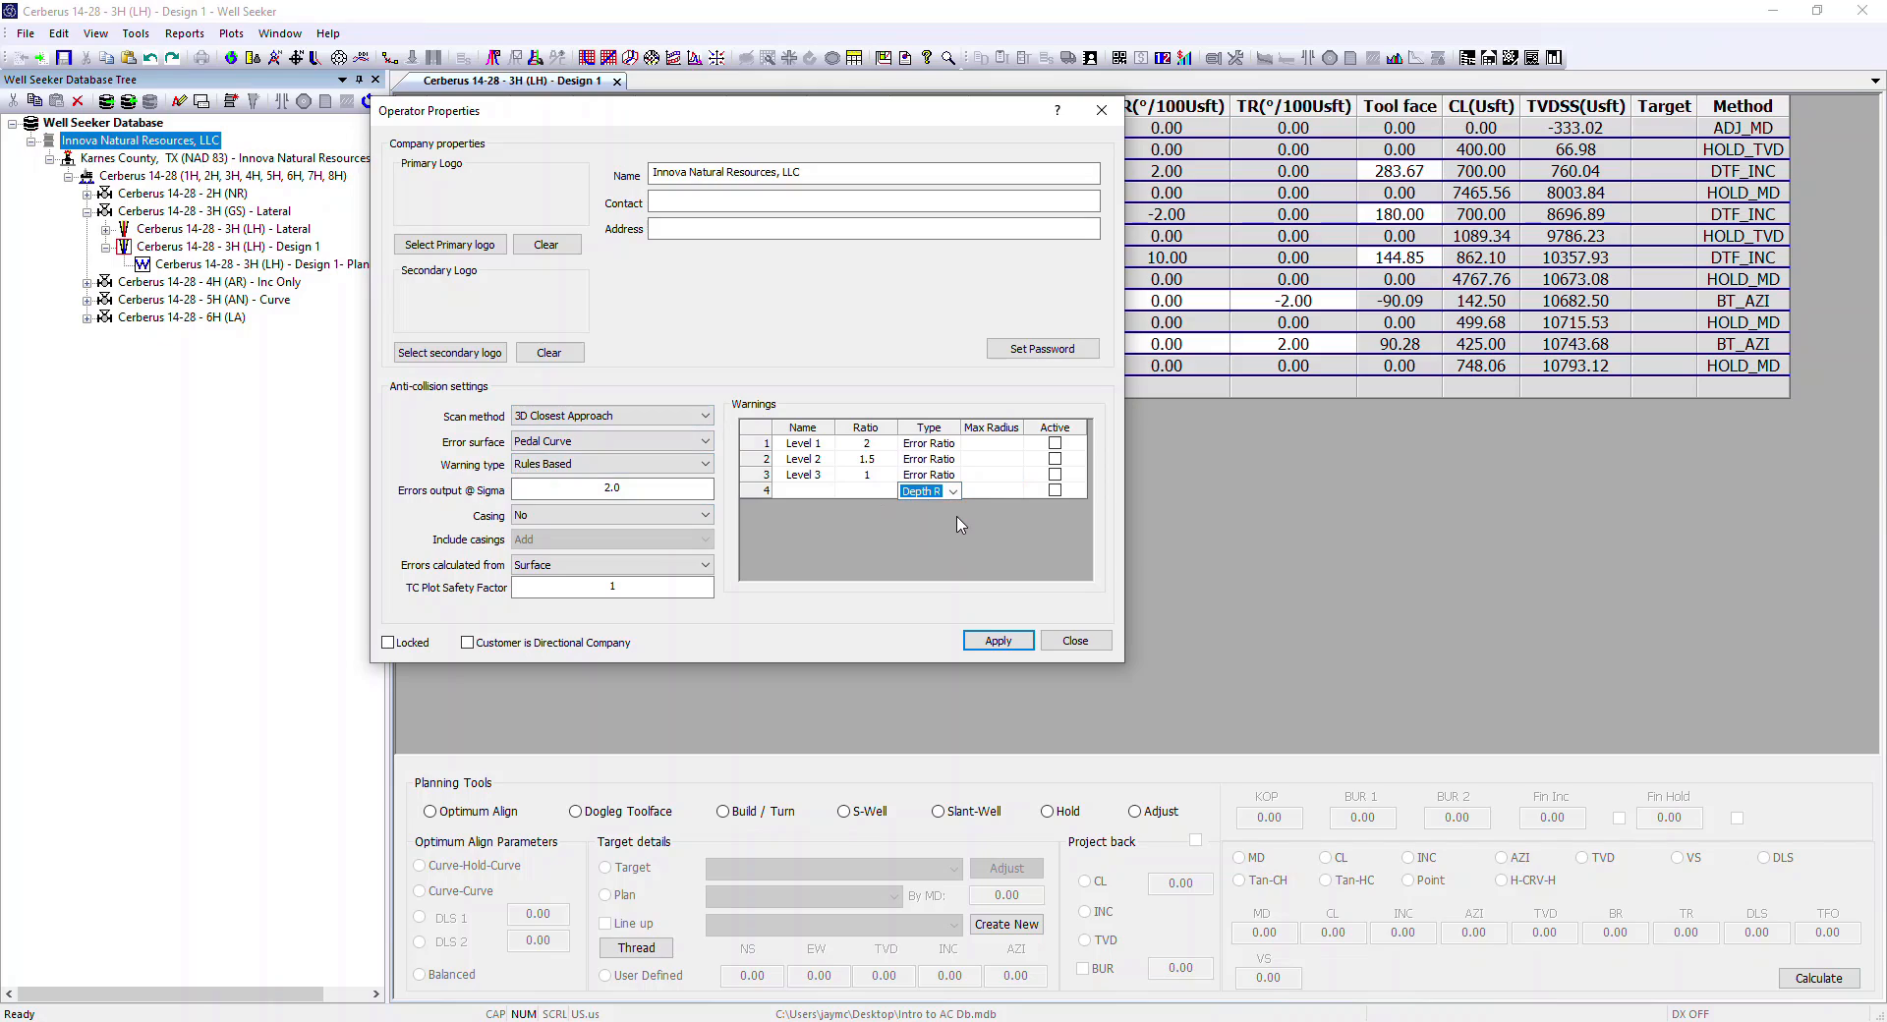
{"action": "left_click", "coordinate": [1007, 495]}
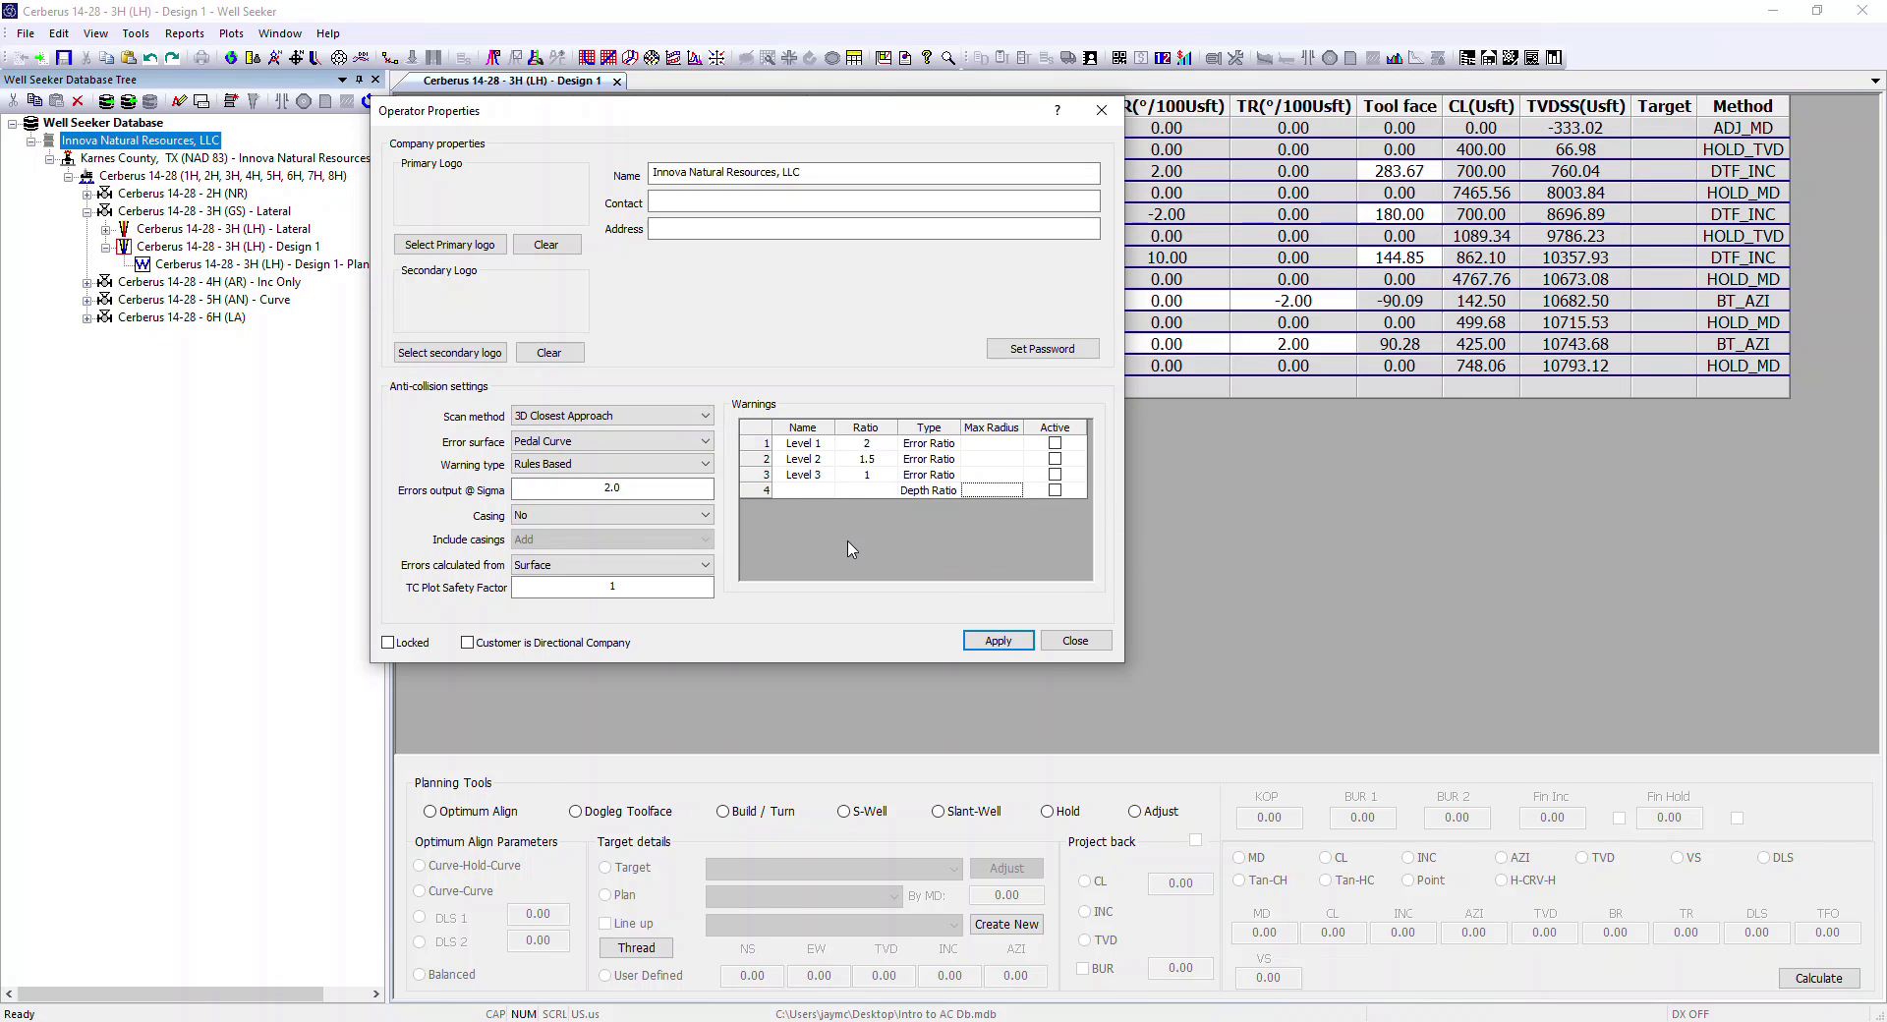
{"action": "left_click", "coordinate": [811, 494]}
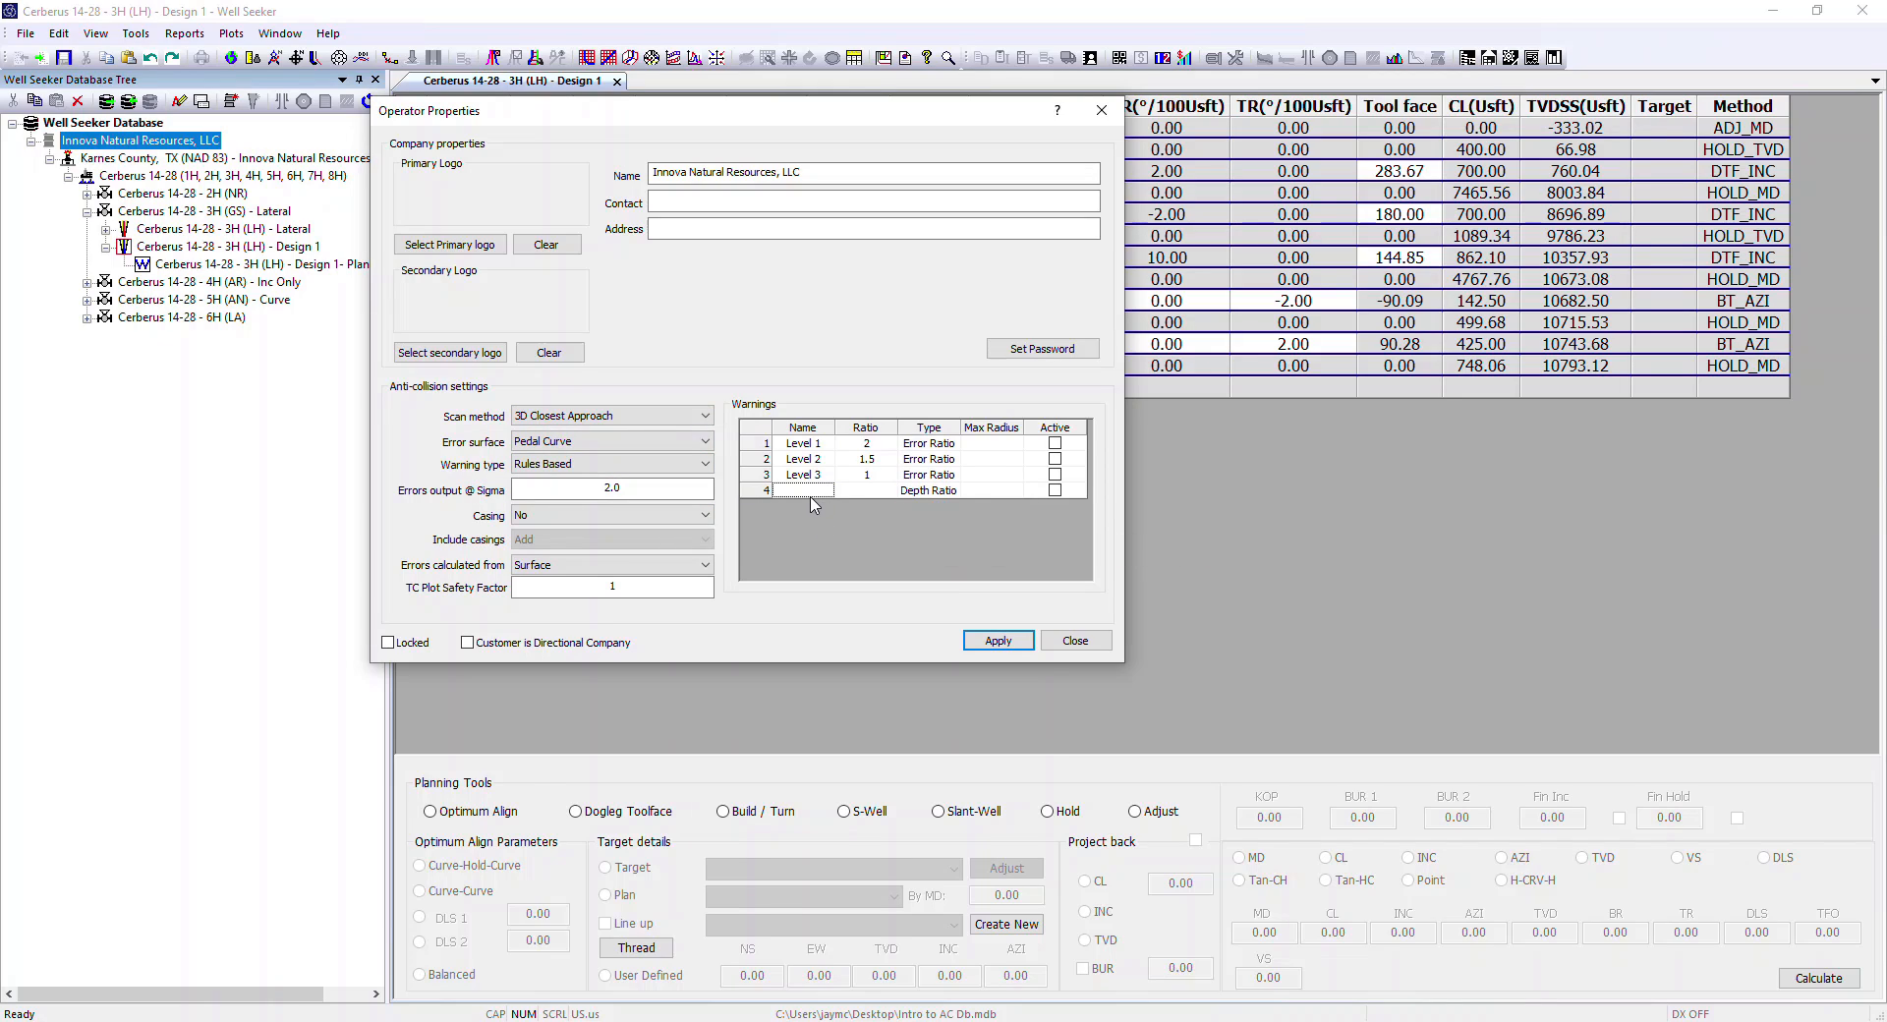
{"action": "left_click", "coordinate": [875, 492]}
{"action": "type", "text": "0.1"}
{"action": "left_click", "coordinate": [805, 497]}
{"action": "type", "text": "Depth Ratio"}
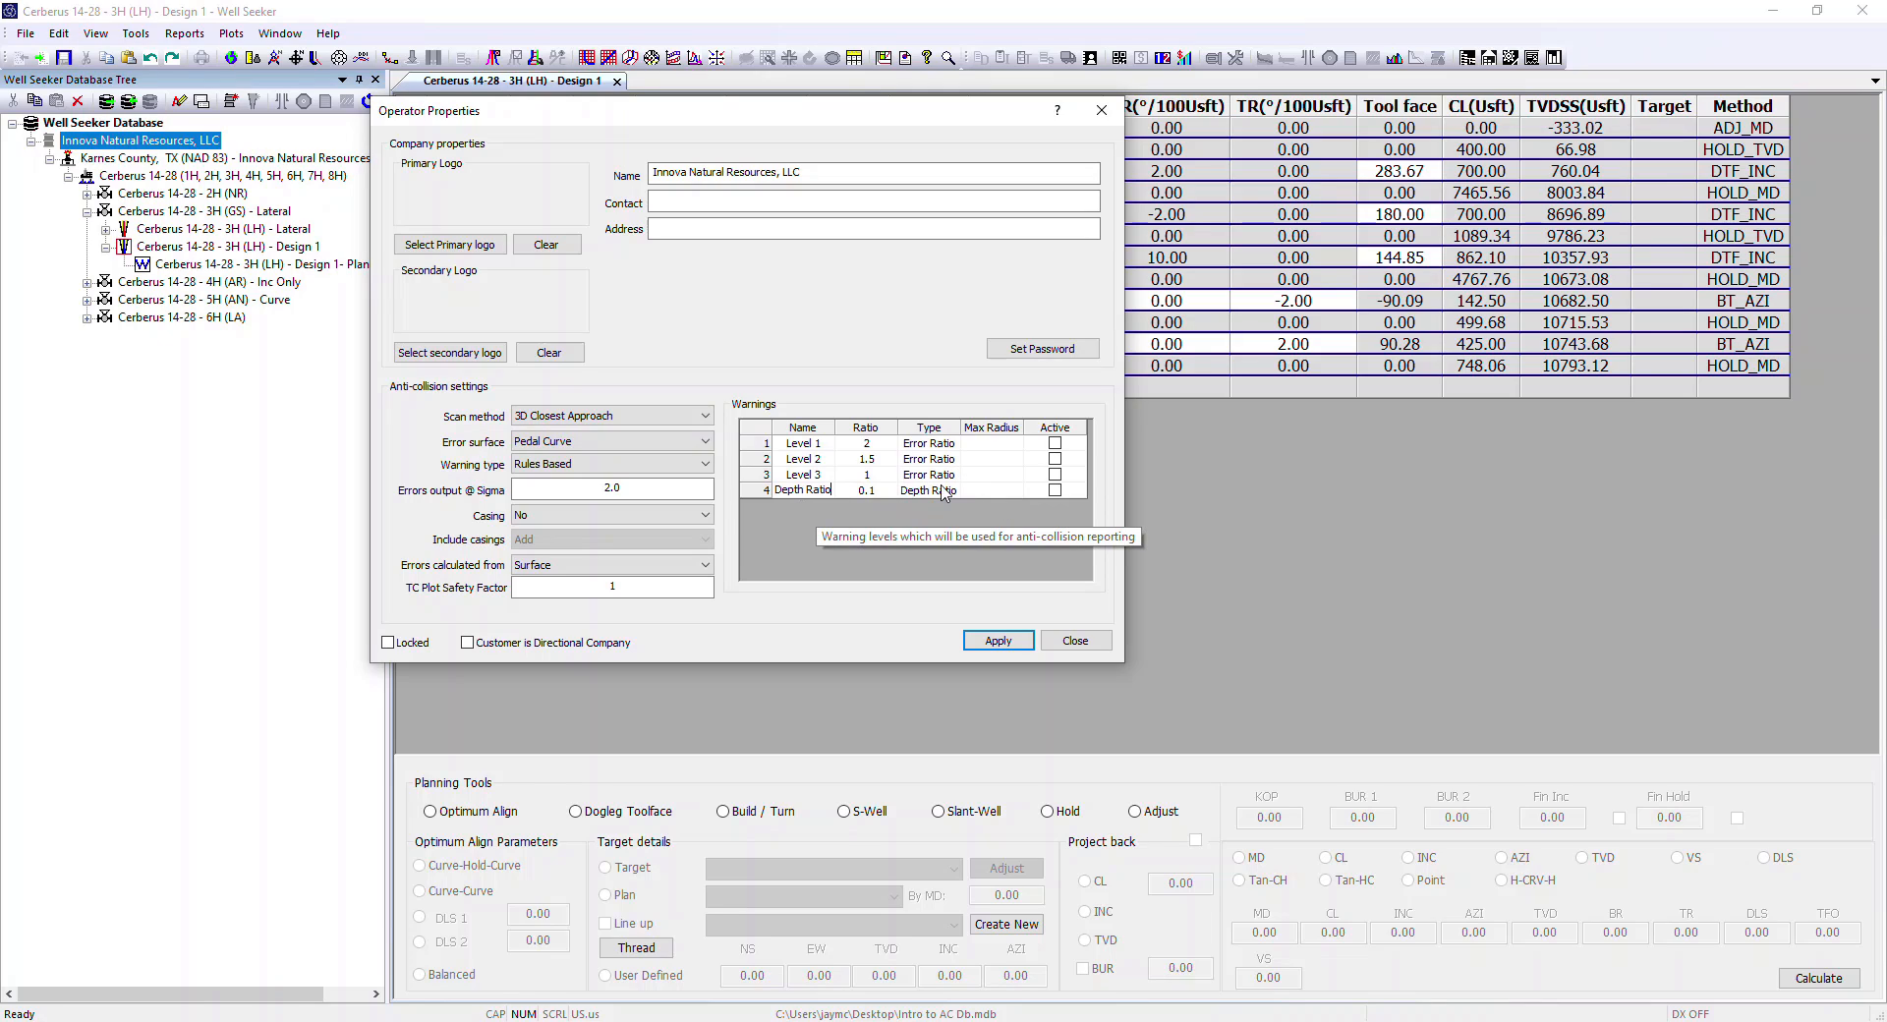
Set the max radius of the Depth Ratio warning to 10.
{"action": "left_click", "coordinate": [975, 495]}
{"action": "type", "text": "10"}
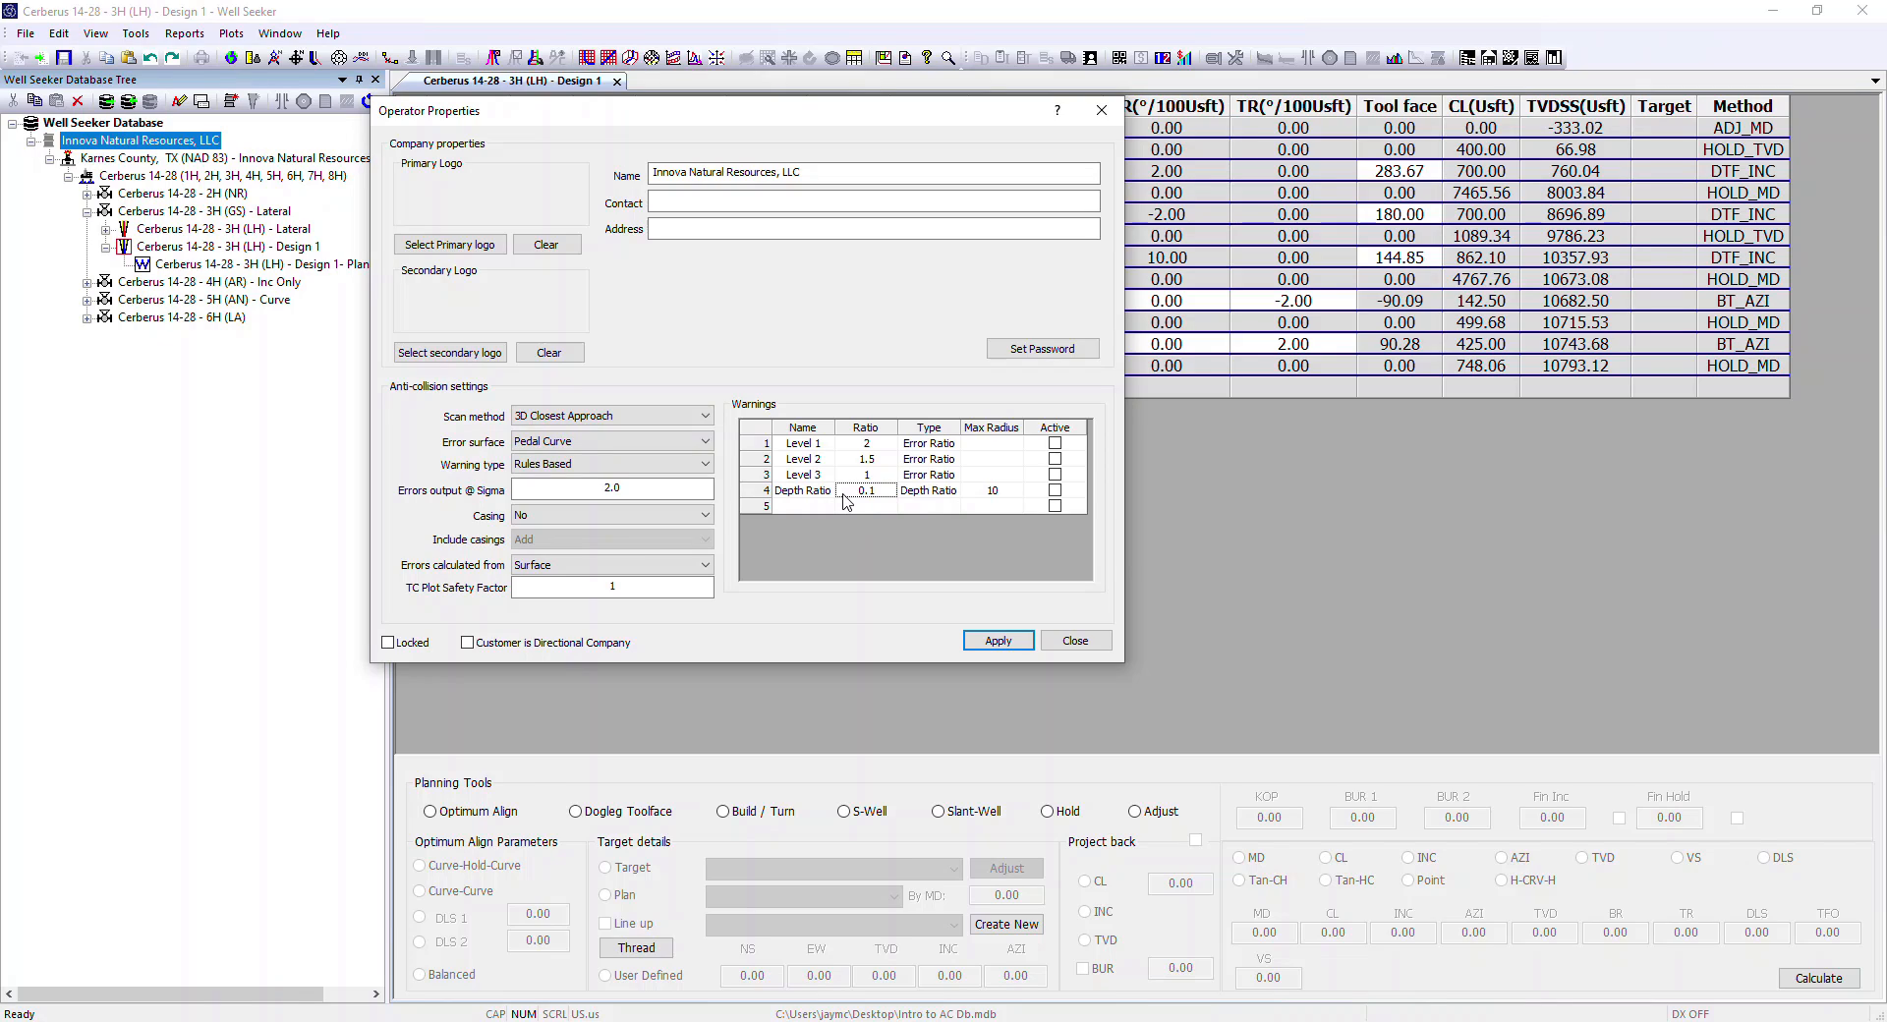
{"action": "left_click", "coordinate": [994, 491]}
{"action": "type", "text": "10"}
Add a fifth warning of type Min C2C Dist named 15ft Limit, with a max radius of 15.
{"action": "left_click", "coordinate": [950, 507]}
{"action": "left_click", "coordinate": [952, 507]}
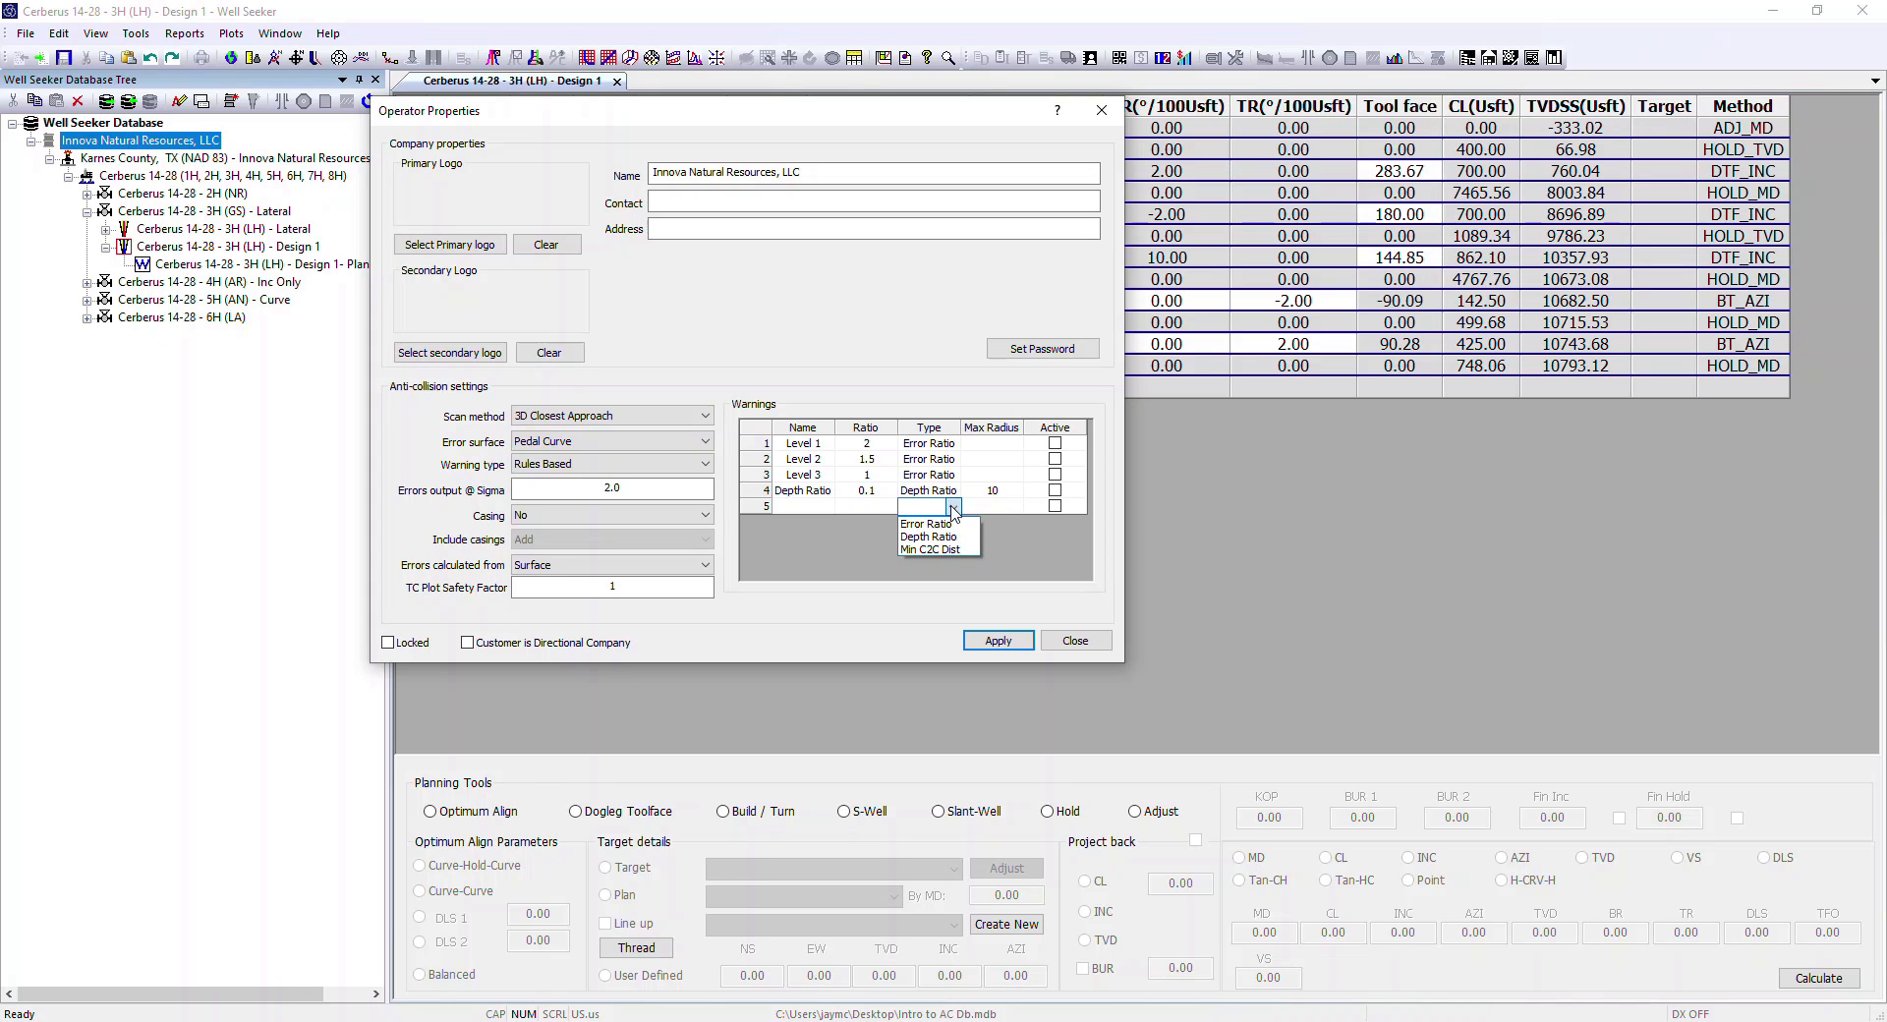
{"action": "left_click", "coordinate": [951, 550]}
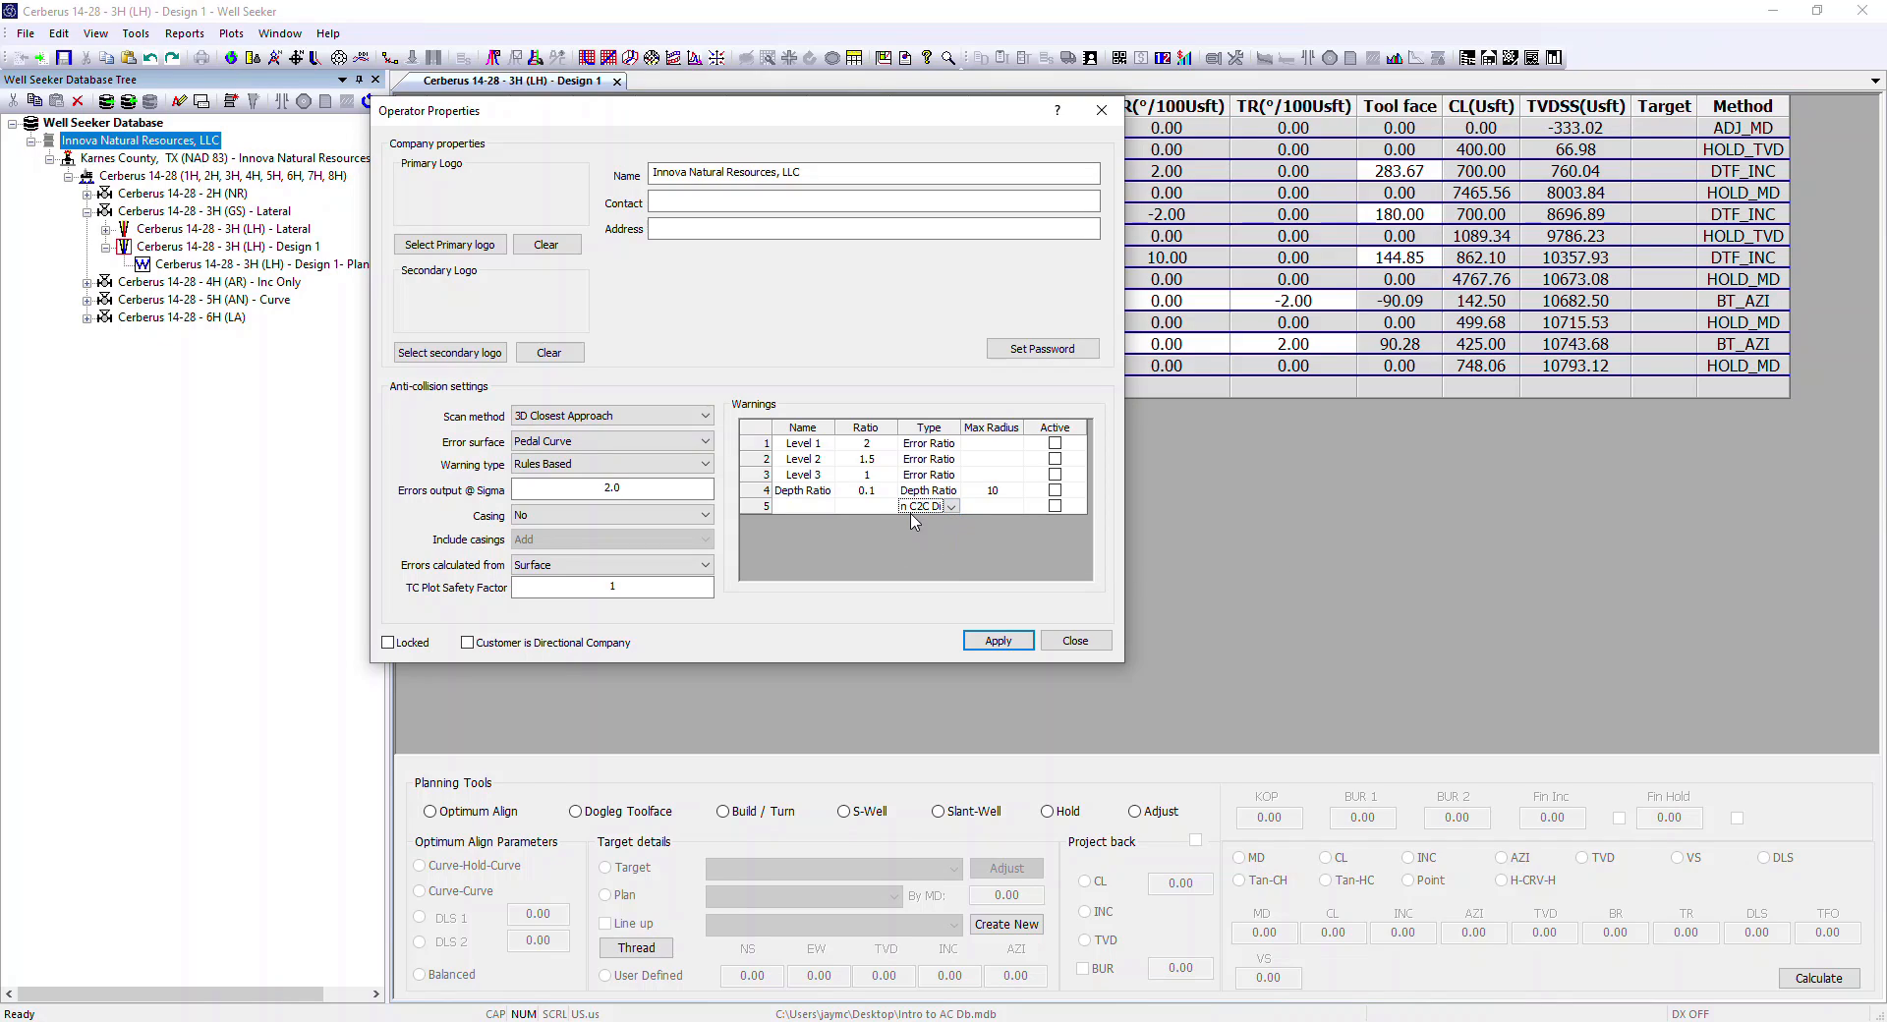
{"action": "left_click", "coordinate": [994, 507]}
{"action": "type", "text": "15"}
{"action": "left_click", "coordinate": [806, 504]}
{"action": "type", "text": "15ft Limit"}
{"action": "left_click", "coordinate": [978, 505]}
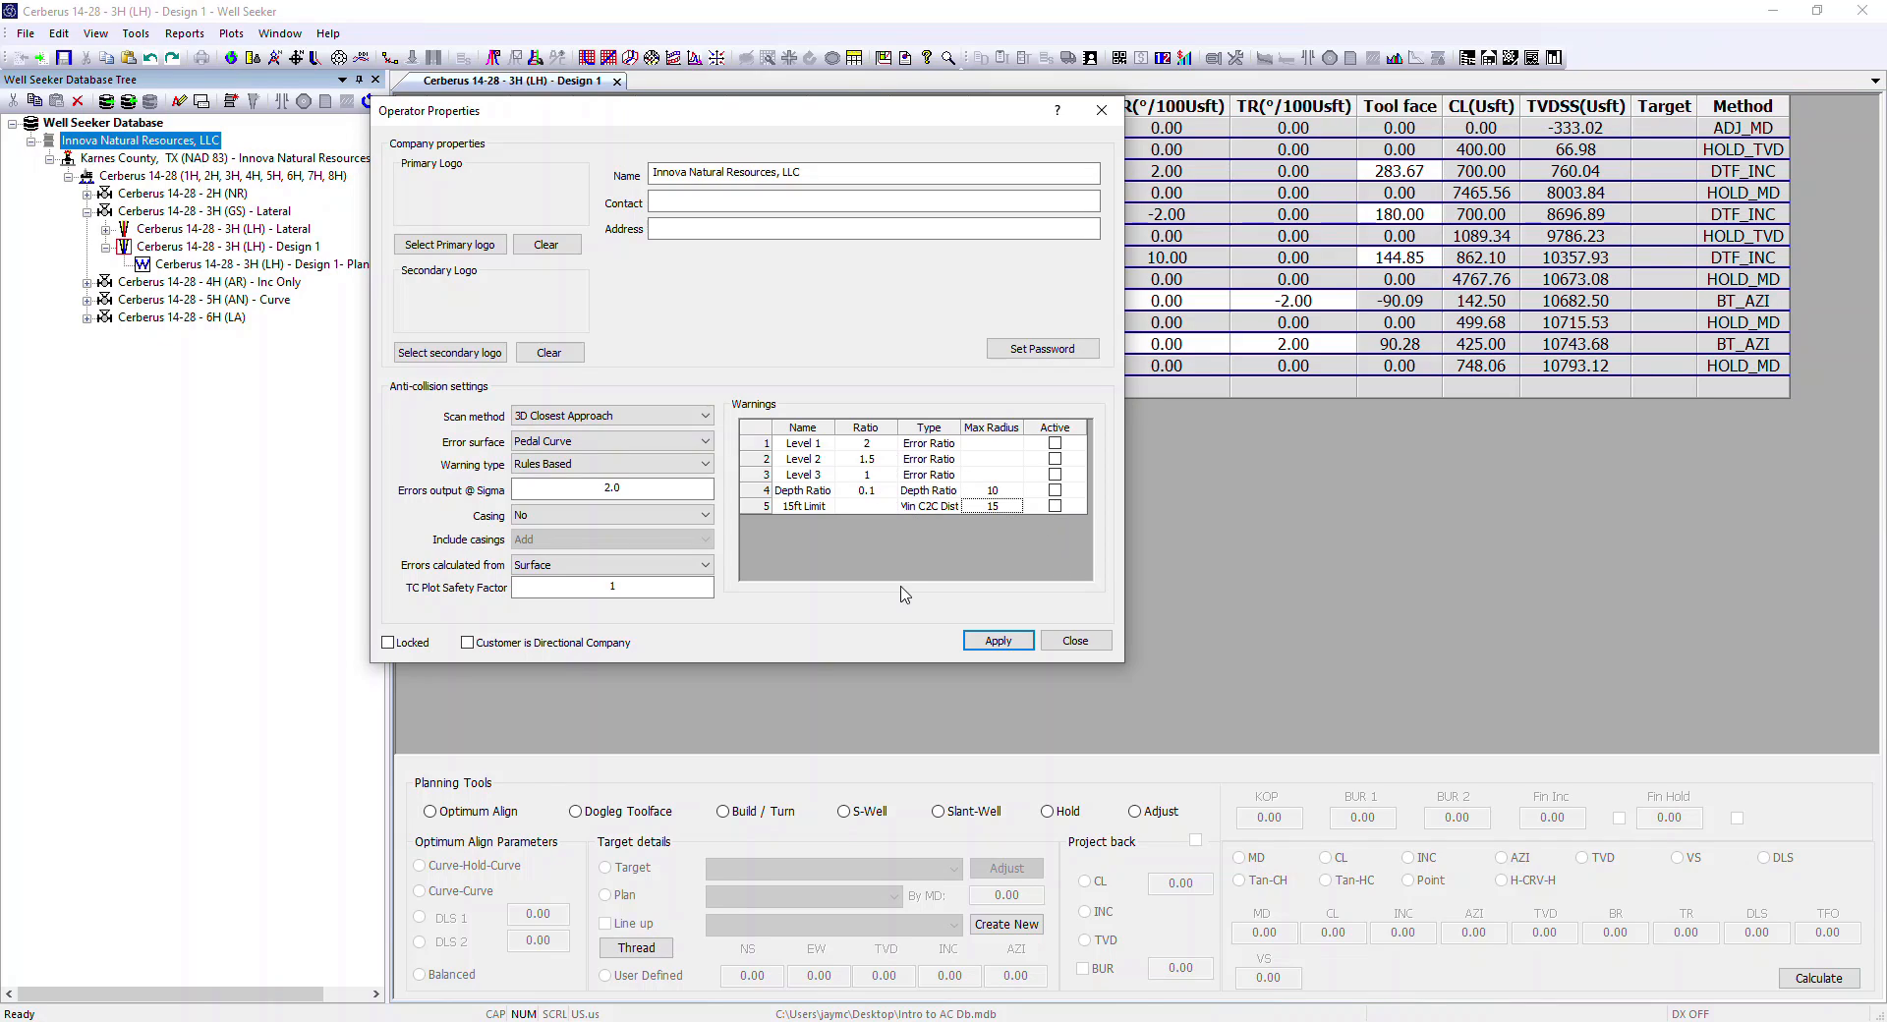
Return the warning type to Error Ratio and delete the 15ft Limit and Depth Ratio warning rows.
{"action": "left_click", "coordinate": [704, 464]}
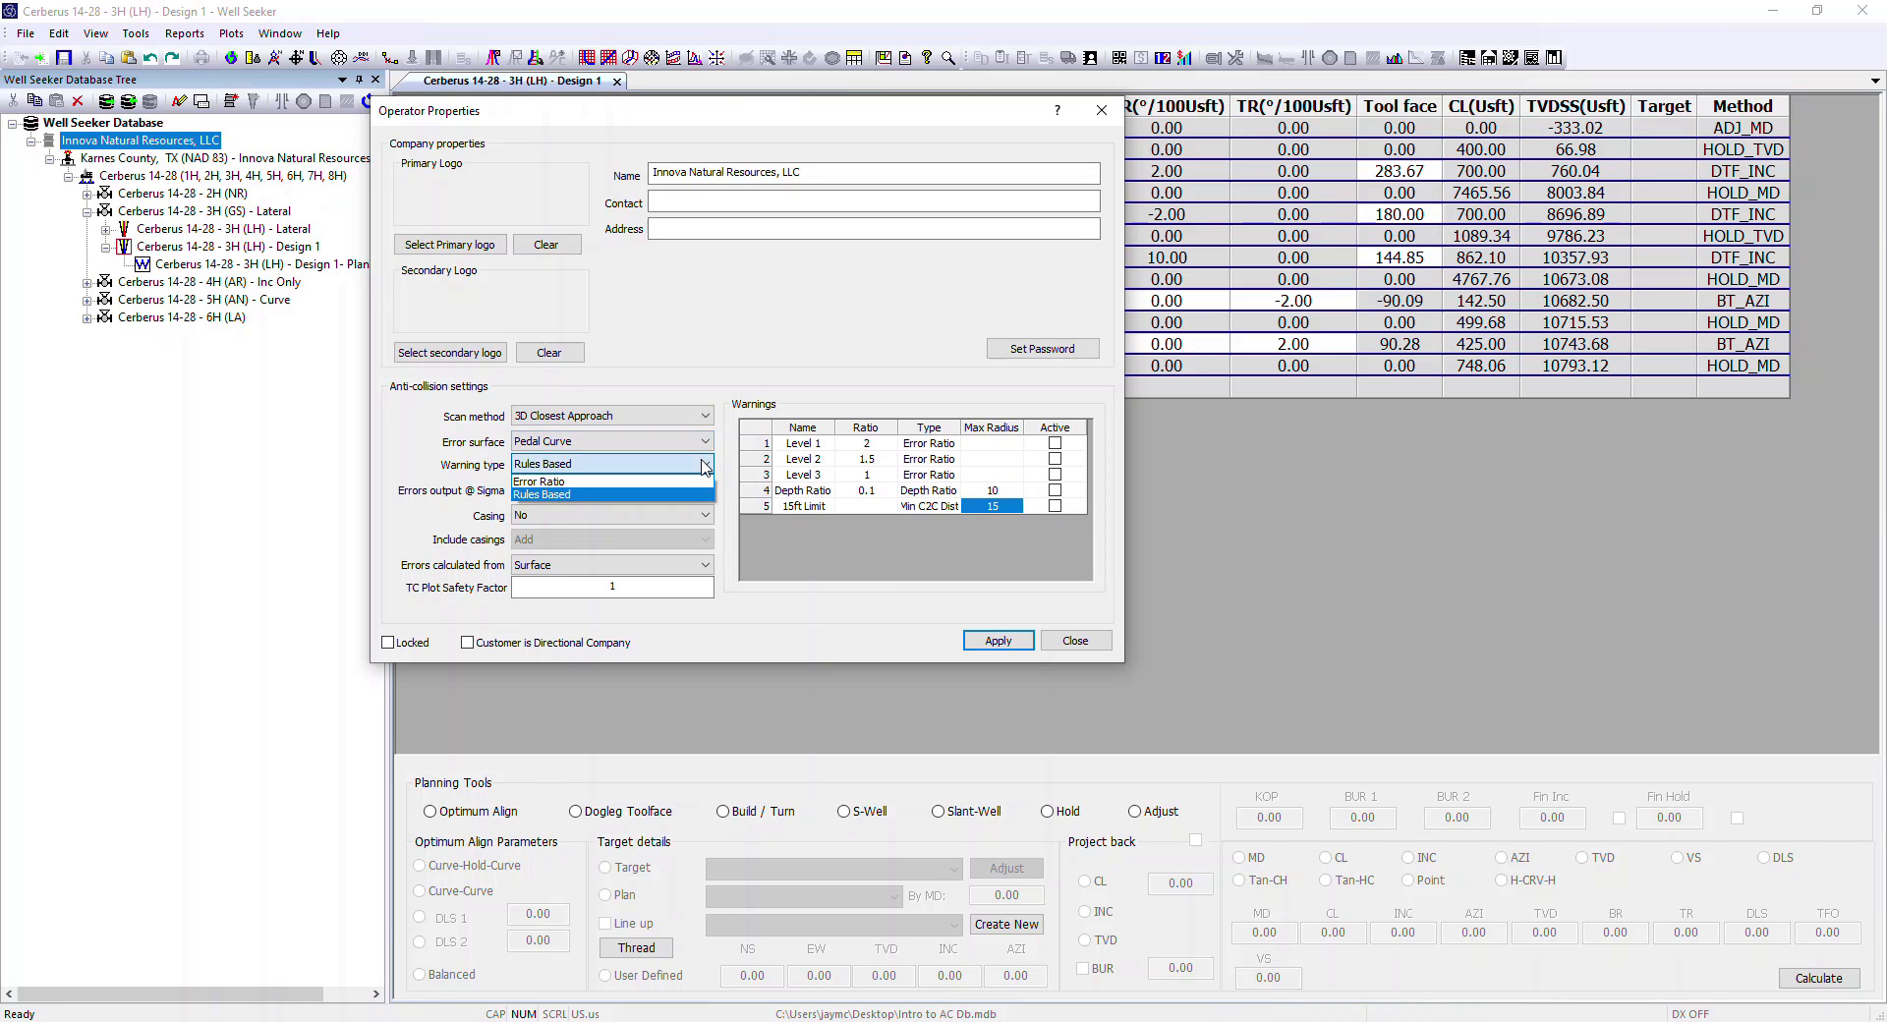
{"action": "left_click", "coordinate": [601, 494]}
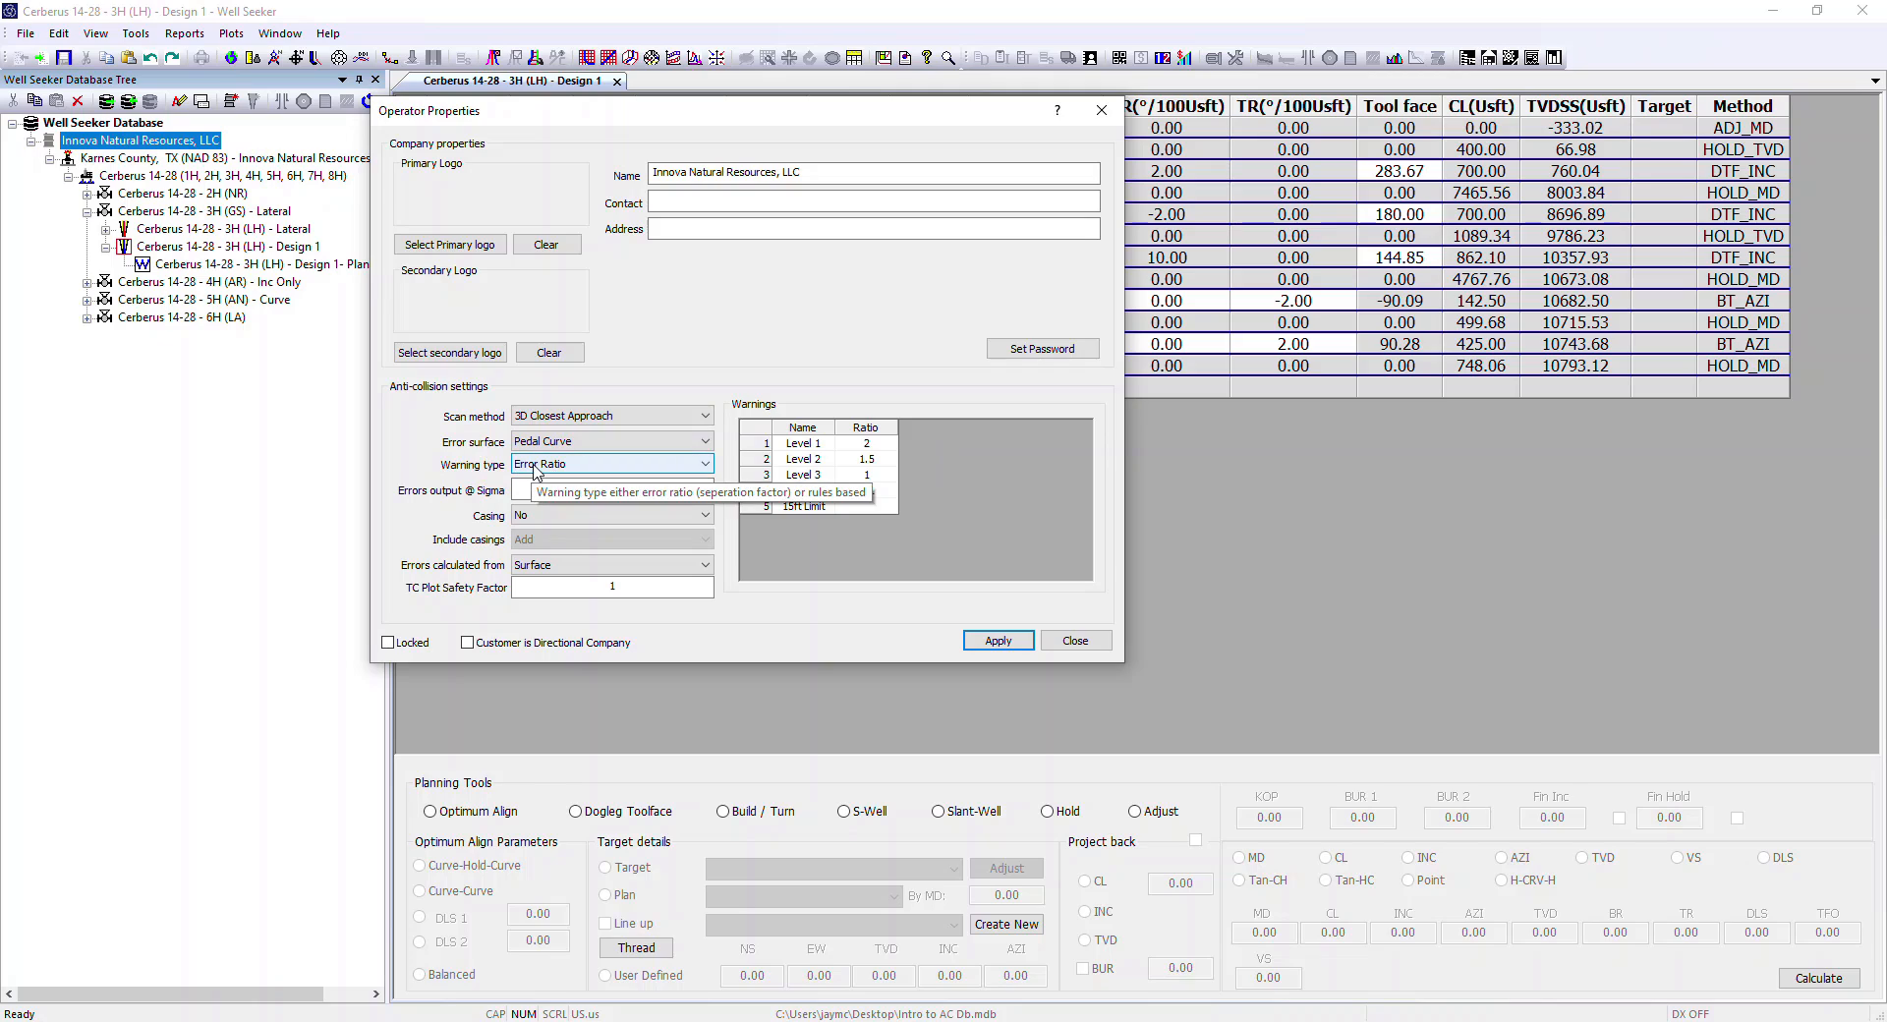
{"action": "left_click", "coordinate": [763, 507]}
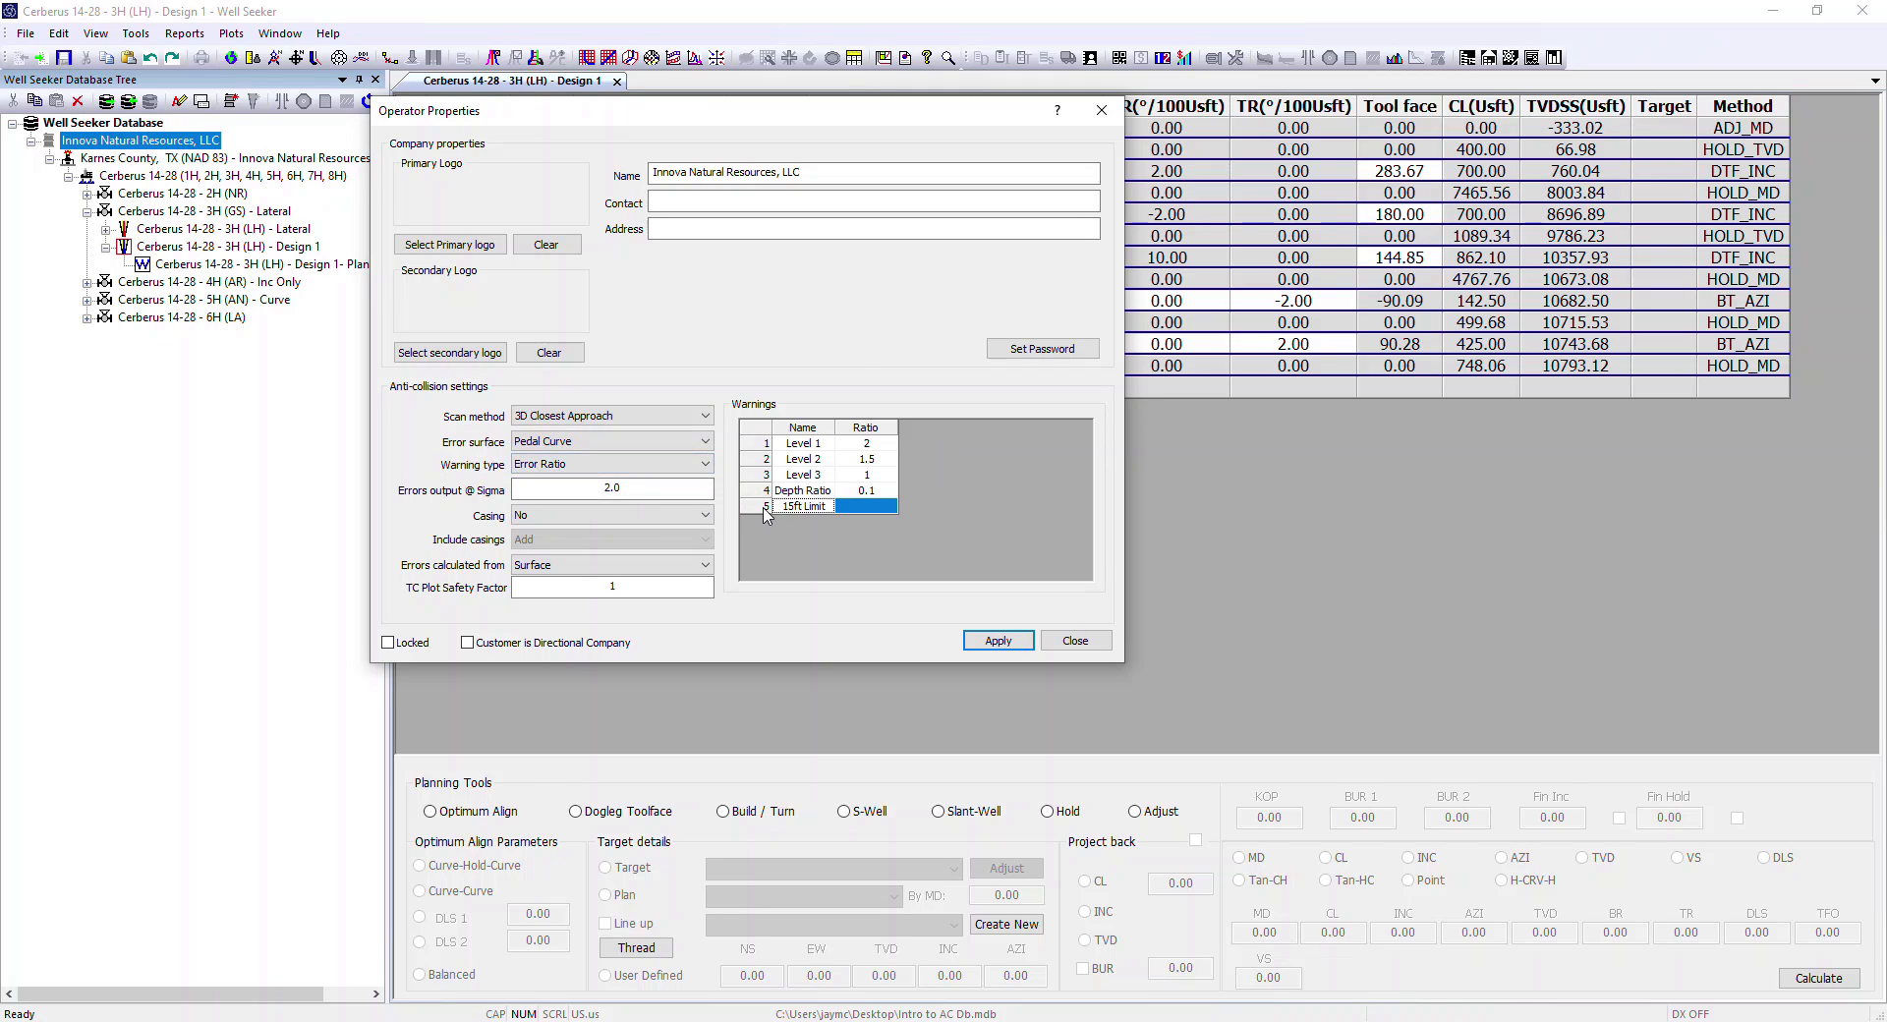
{"action": "key", "text": "Delete"}
{"action": "key", "text": "Return"}
{"action": "left_click", "coordinate": [766, 491]}
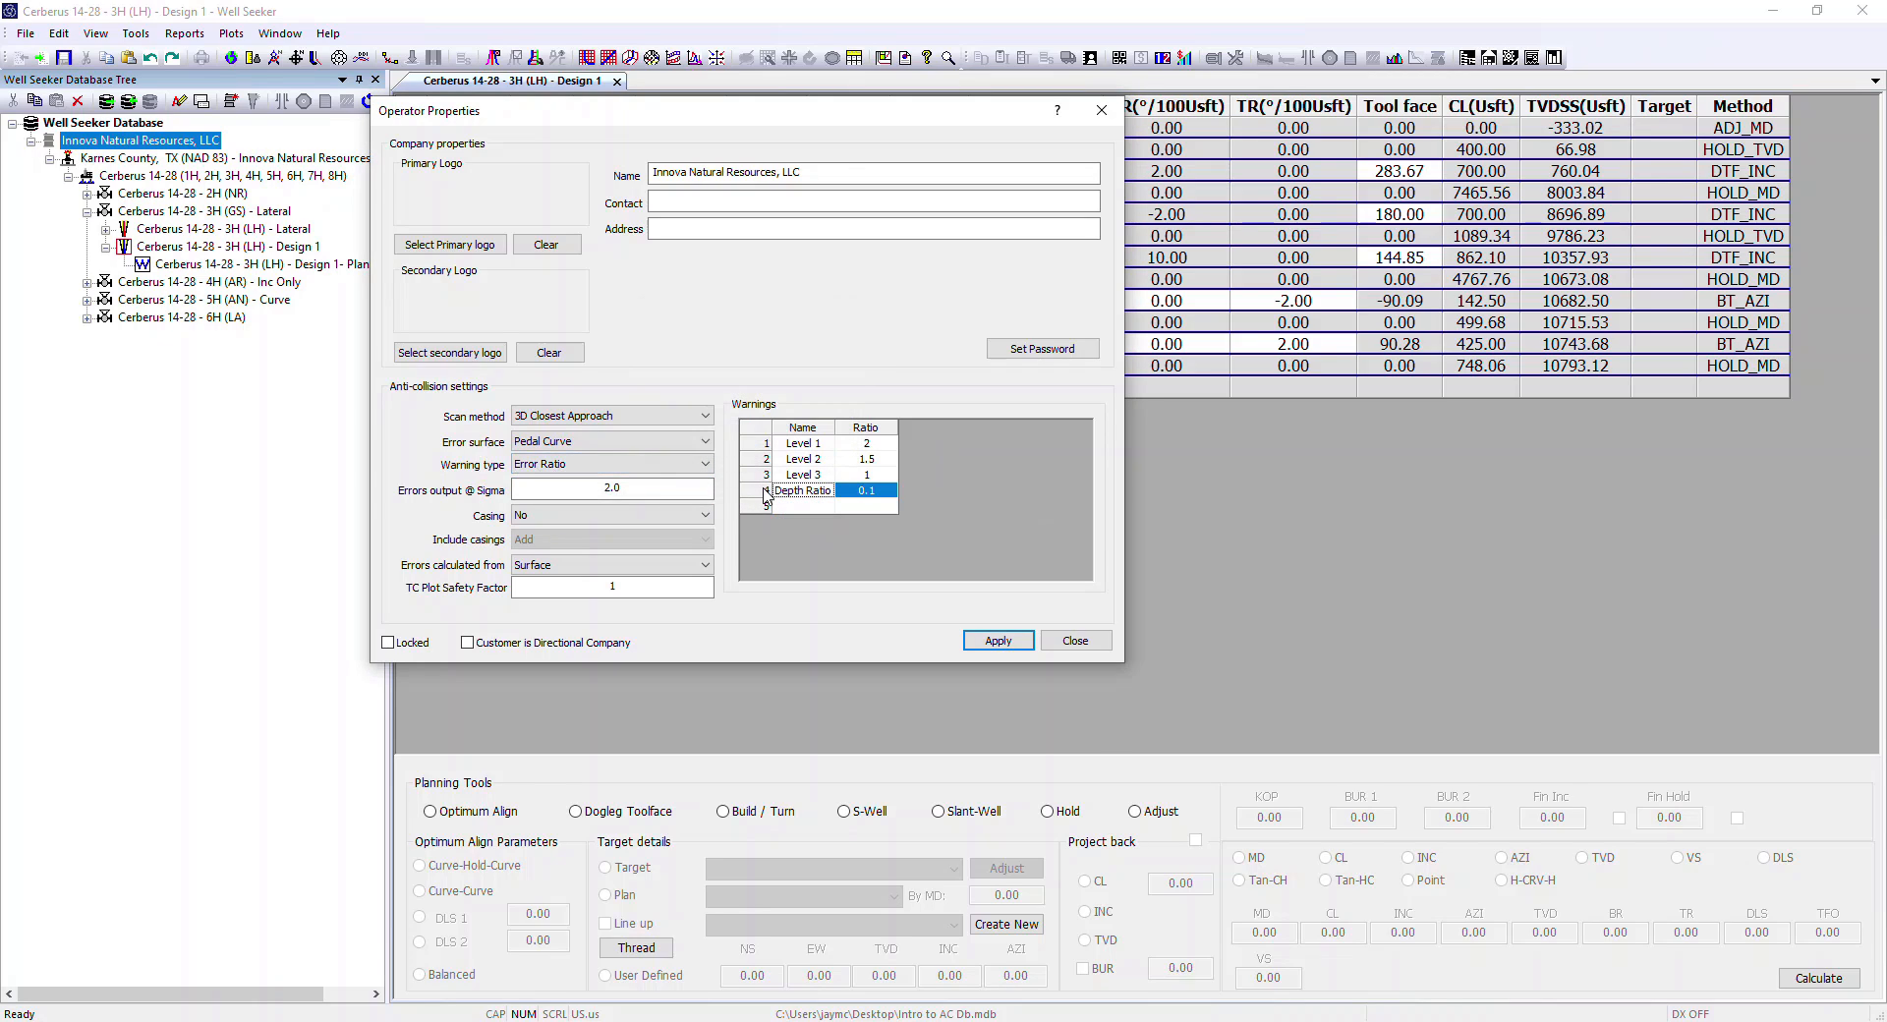
{"action": "key", "text": "Delete"}
{"action": "key", "text": "Return"}
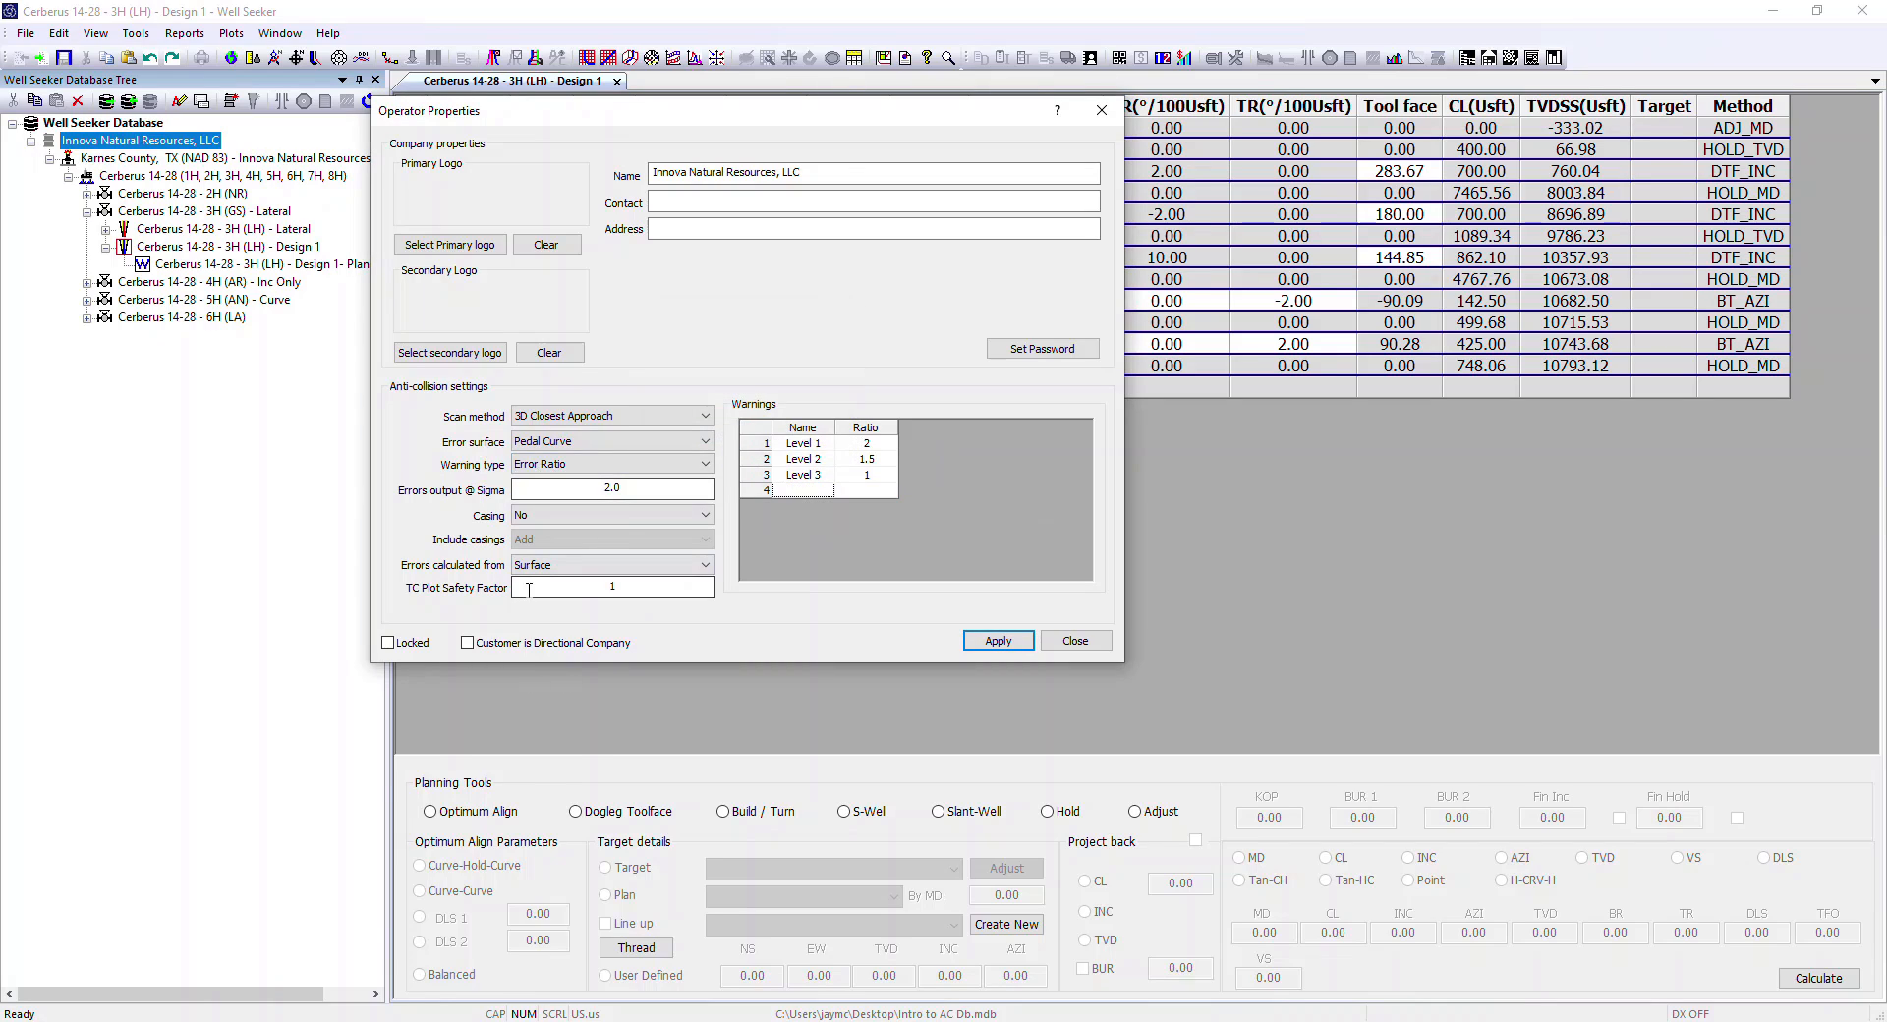
Examine the sigma level for the errors output and the casing options, leaving Casing at No.
{"action": "left_click_drag", "start_coordinate": [578, 488], "coordinate": [785, 476]}
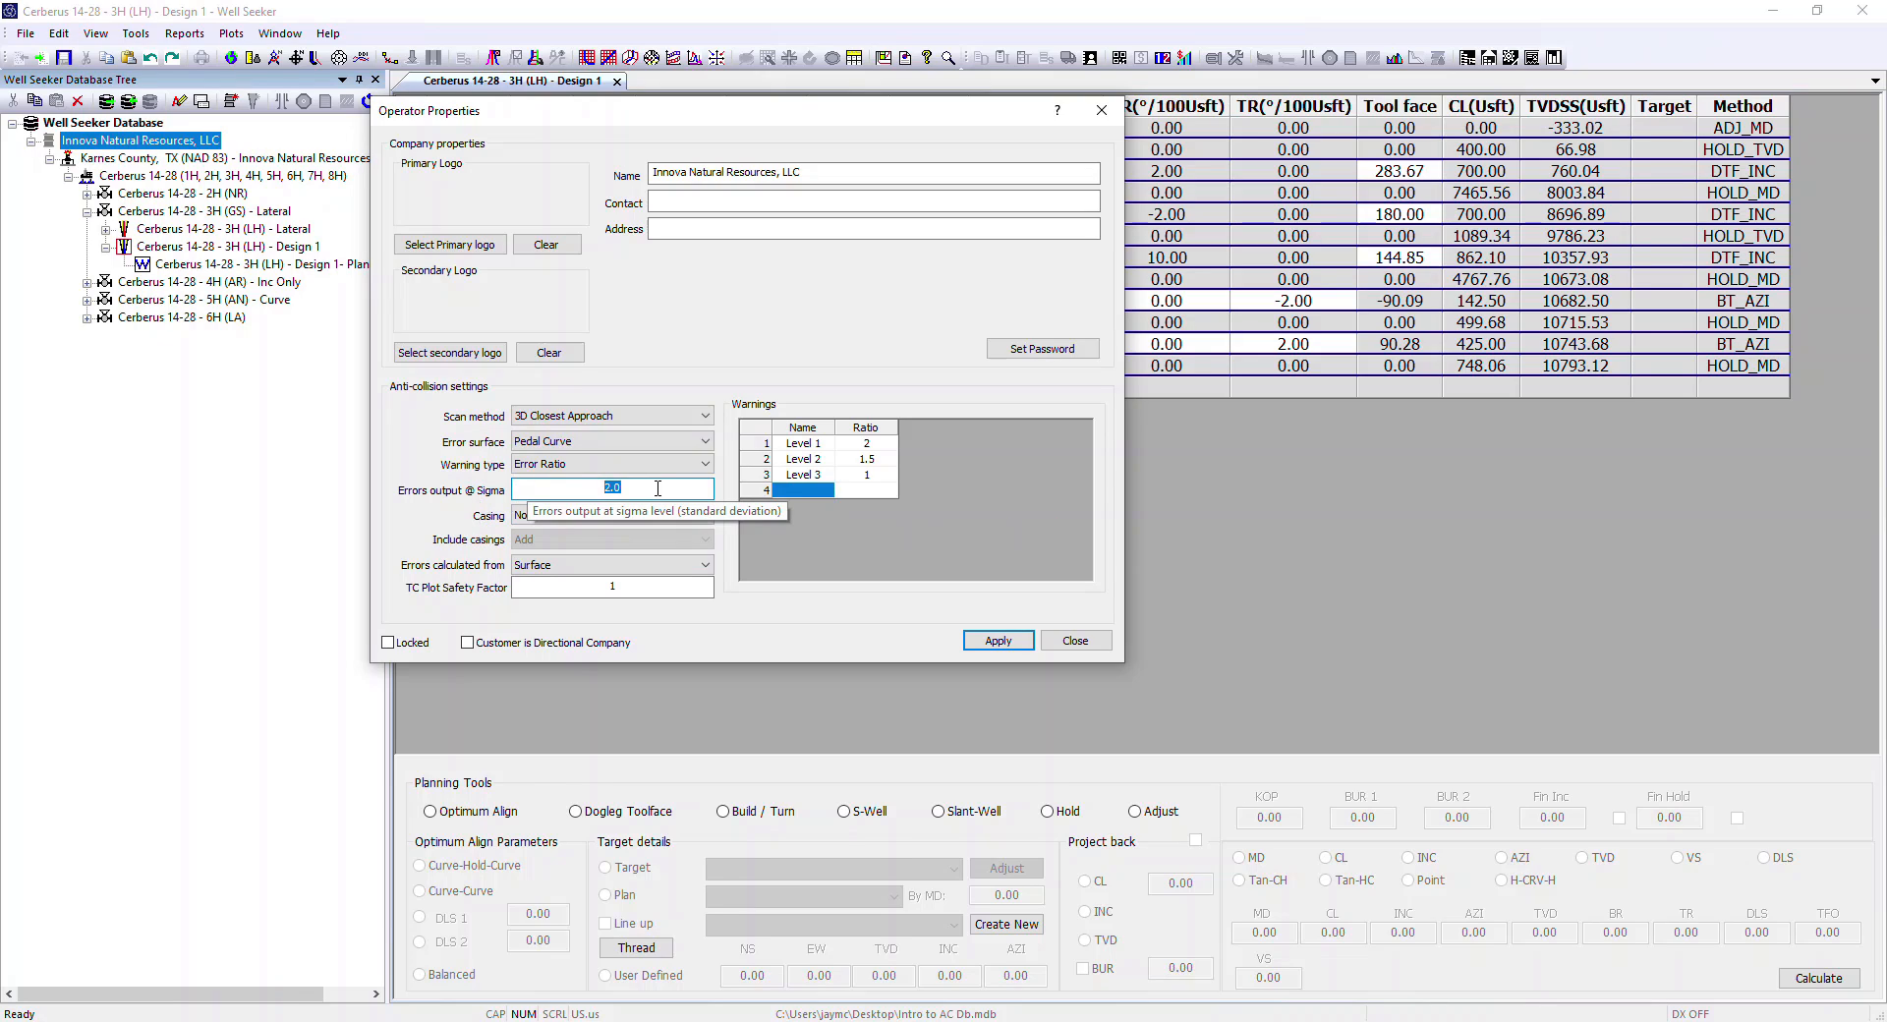
{"action": "left_click", "coordinate": [658, 488]}
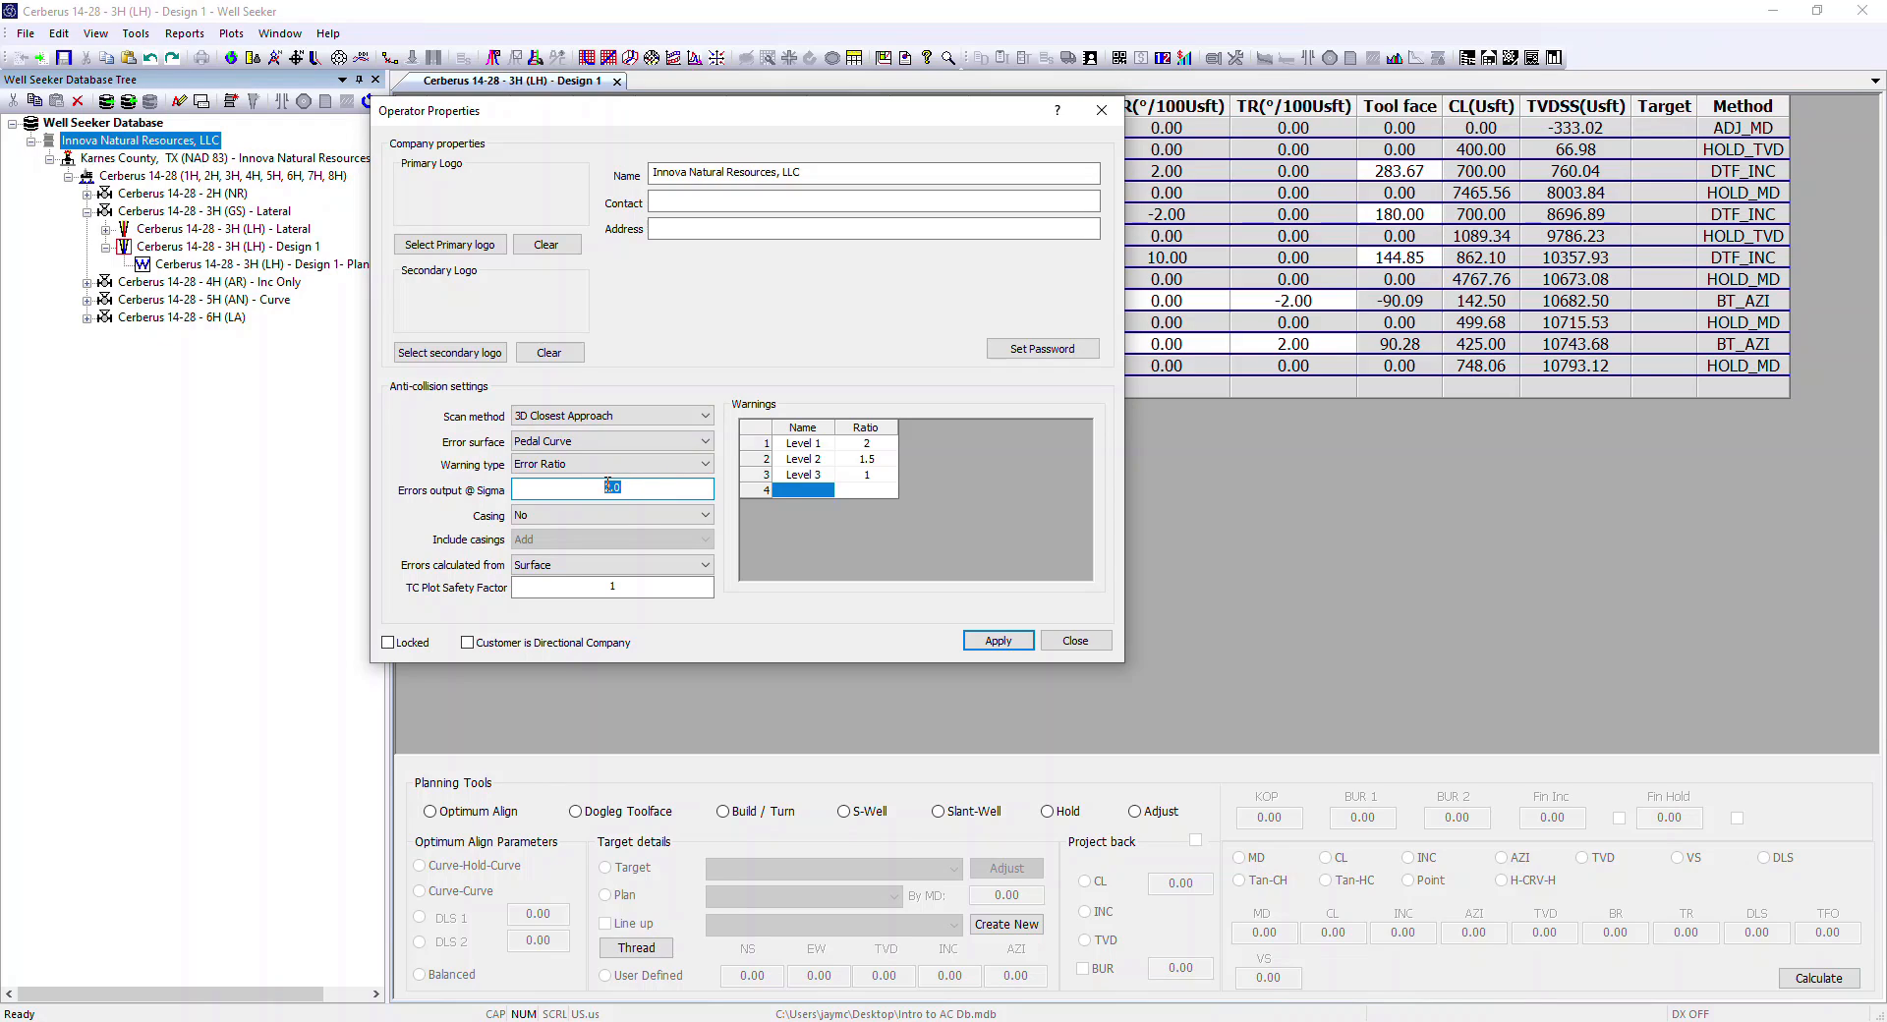
{"action": "left_click", "coordinate": [638, 487]}
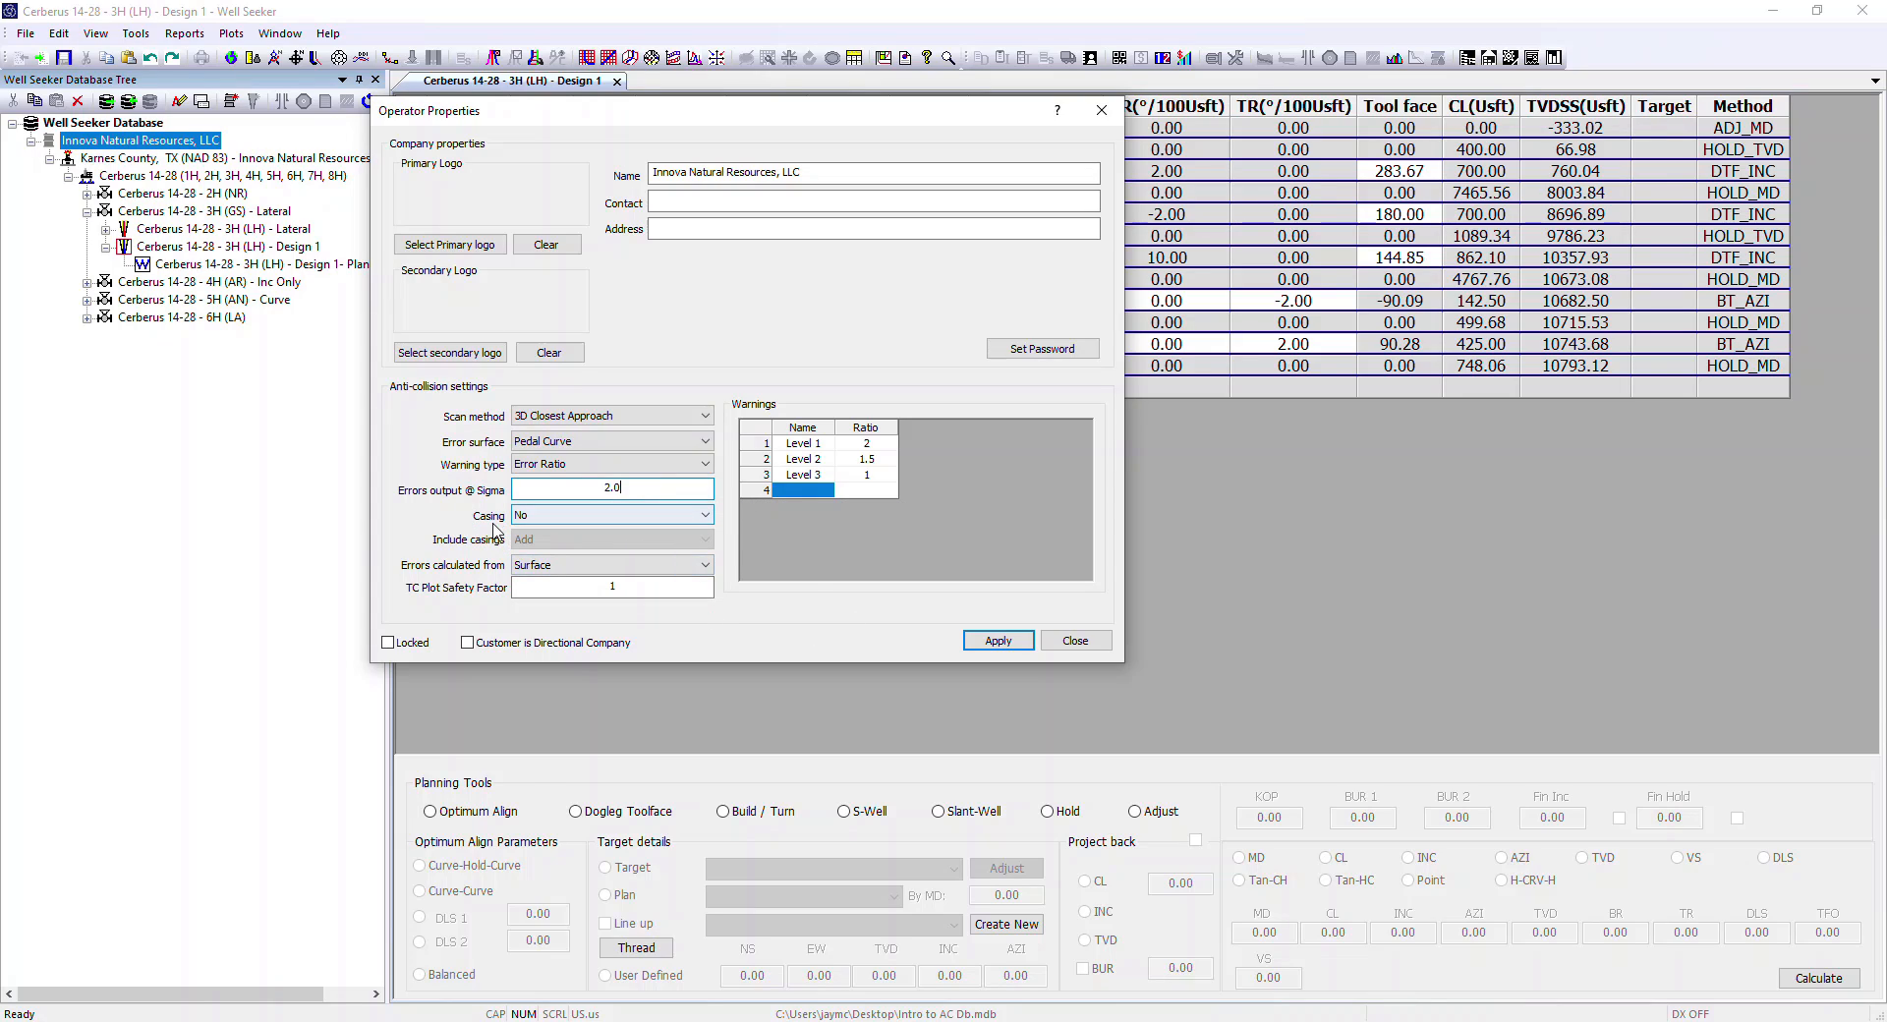
{"action": "left_click", "coordinate": [706, 515]}
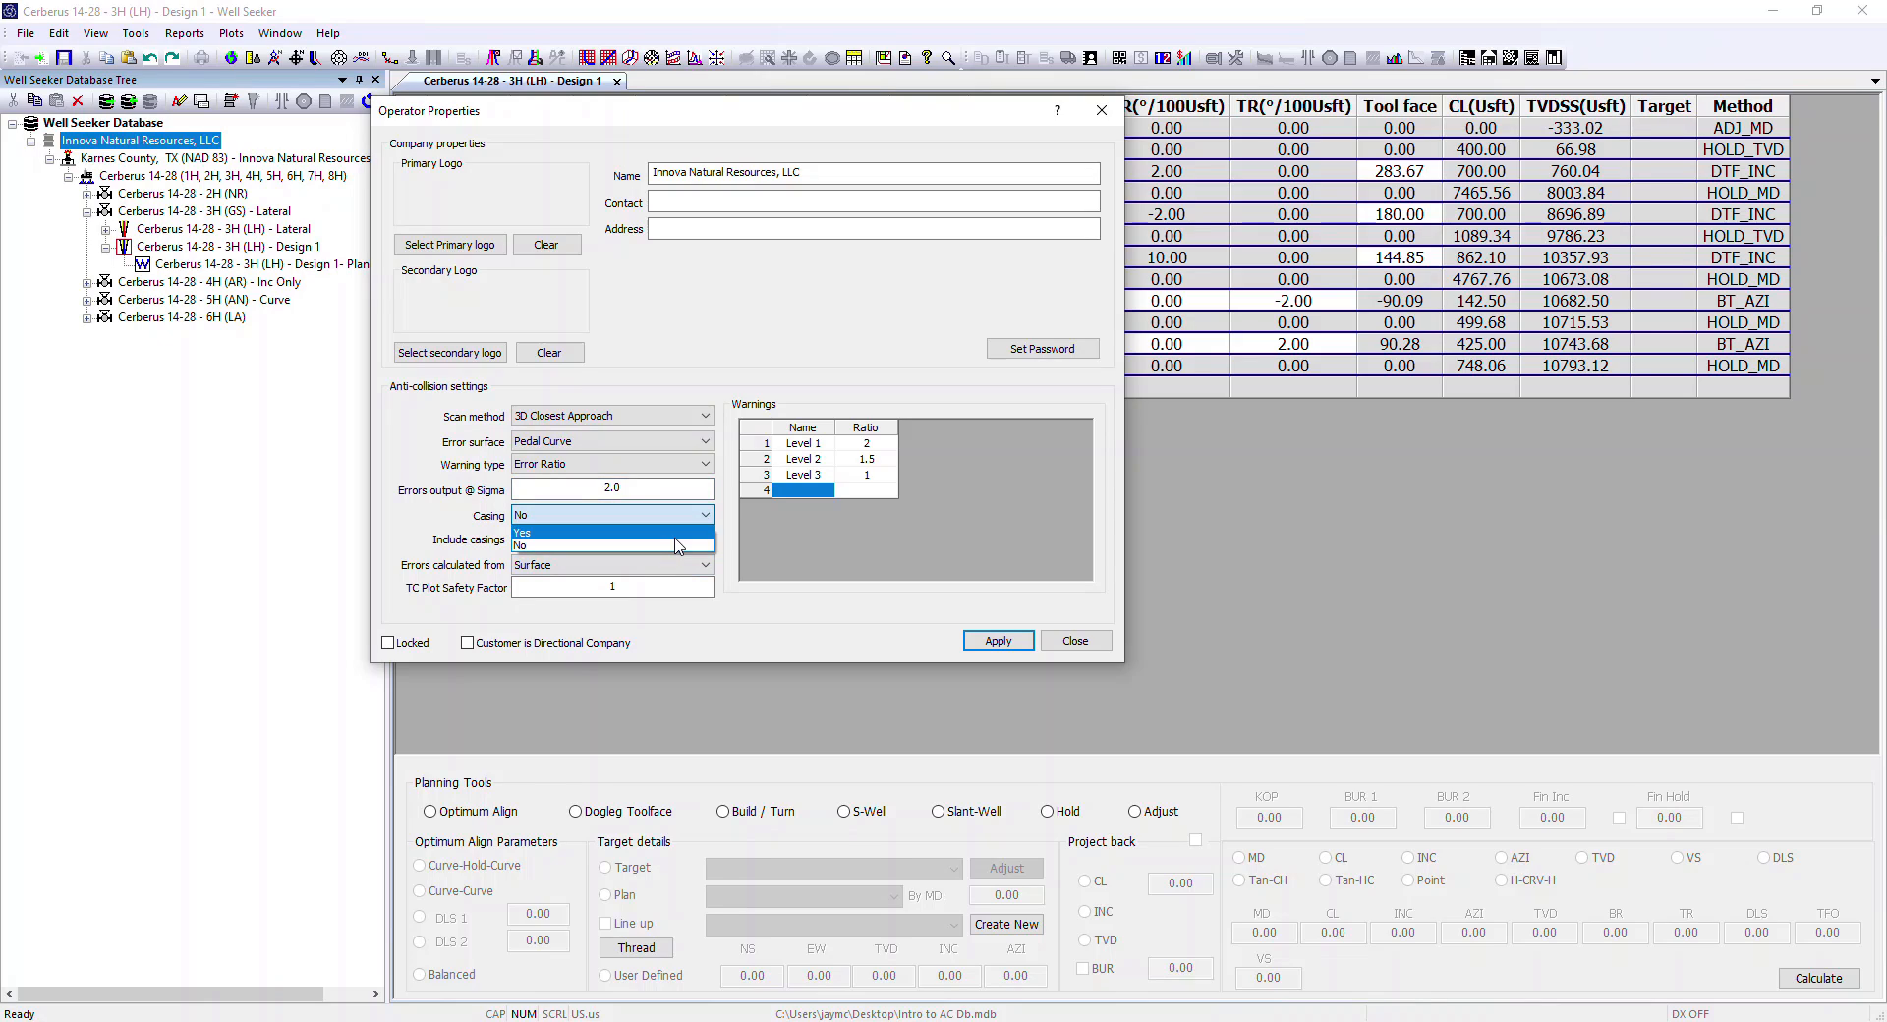
{"action": "left_click", "coordinate": [572, 546]}
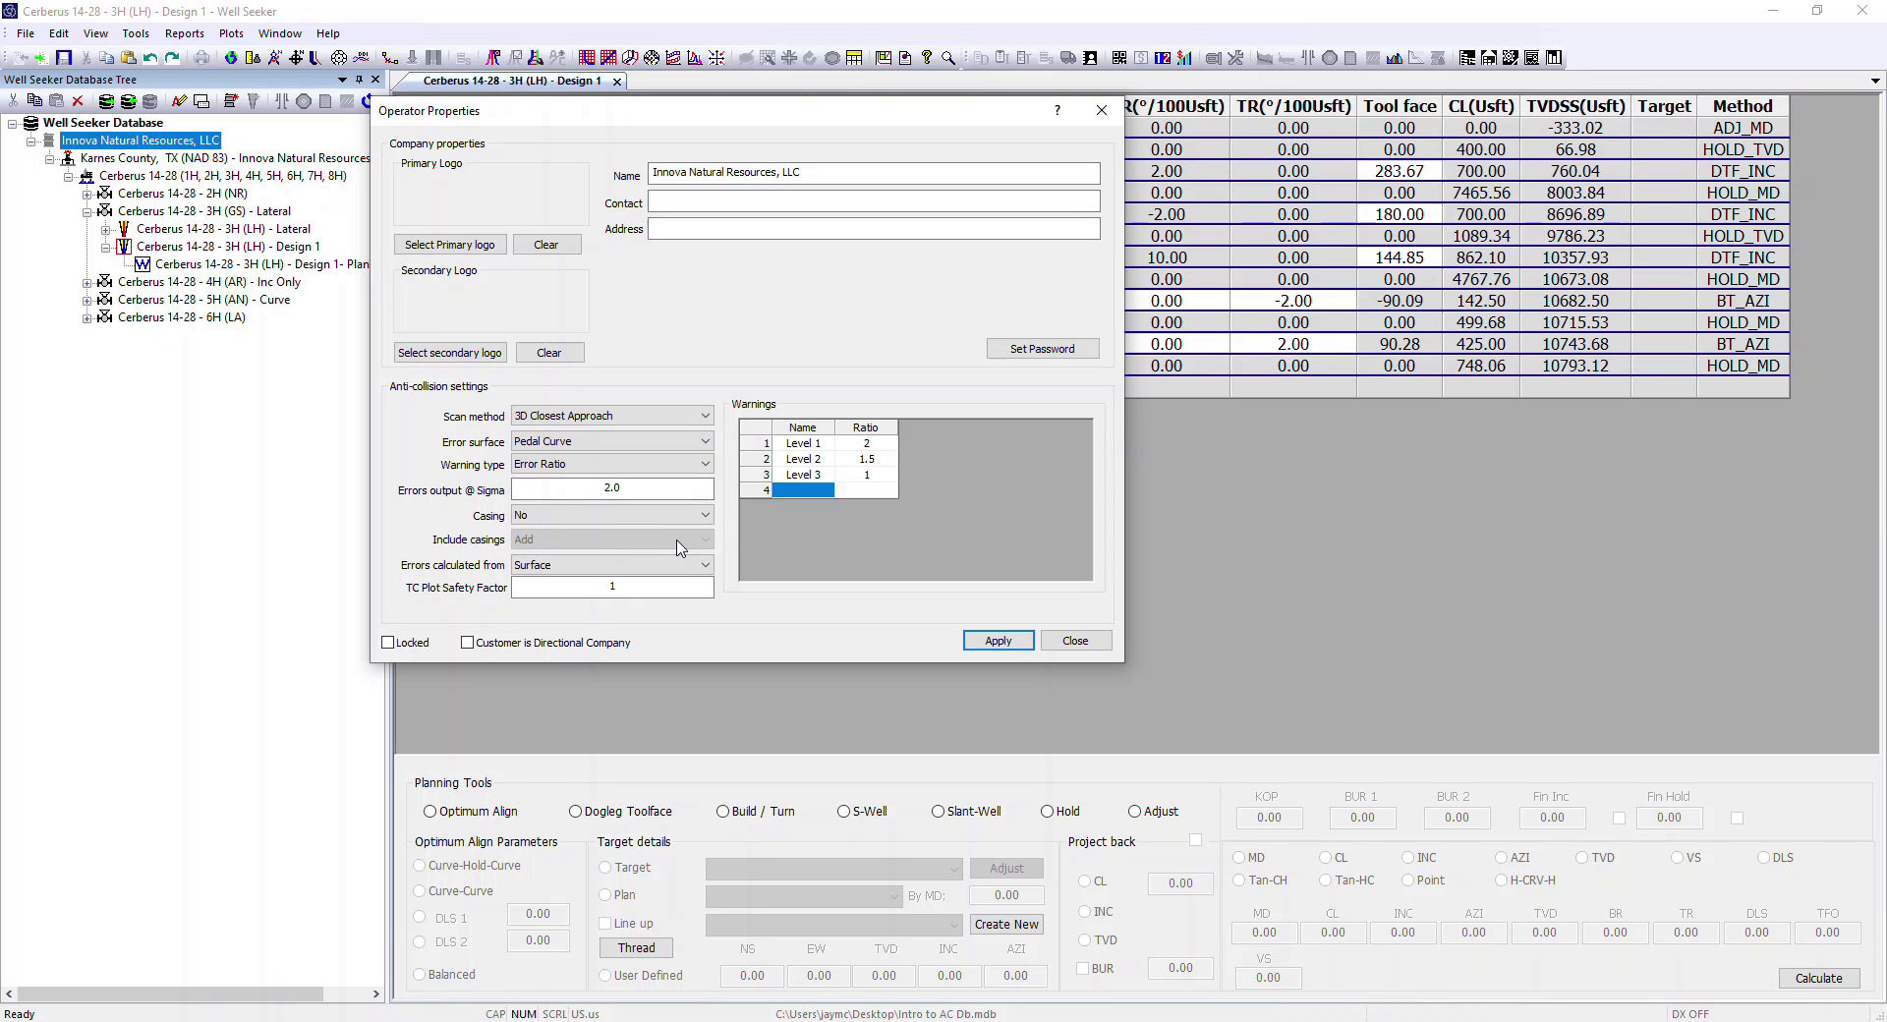
Switch Casing to Yes to review the Include casings options, return it to No, and keep errors calculated from Surface.
{"action": "left_click", "coordinate": [704, 518]}
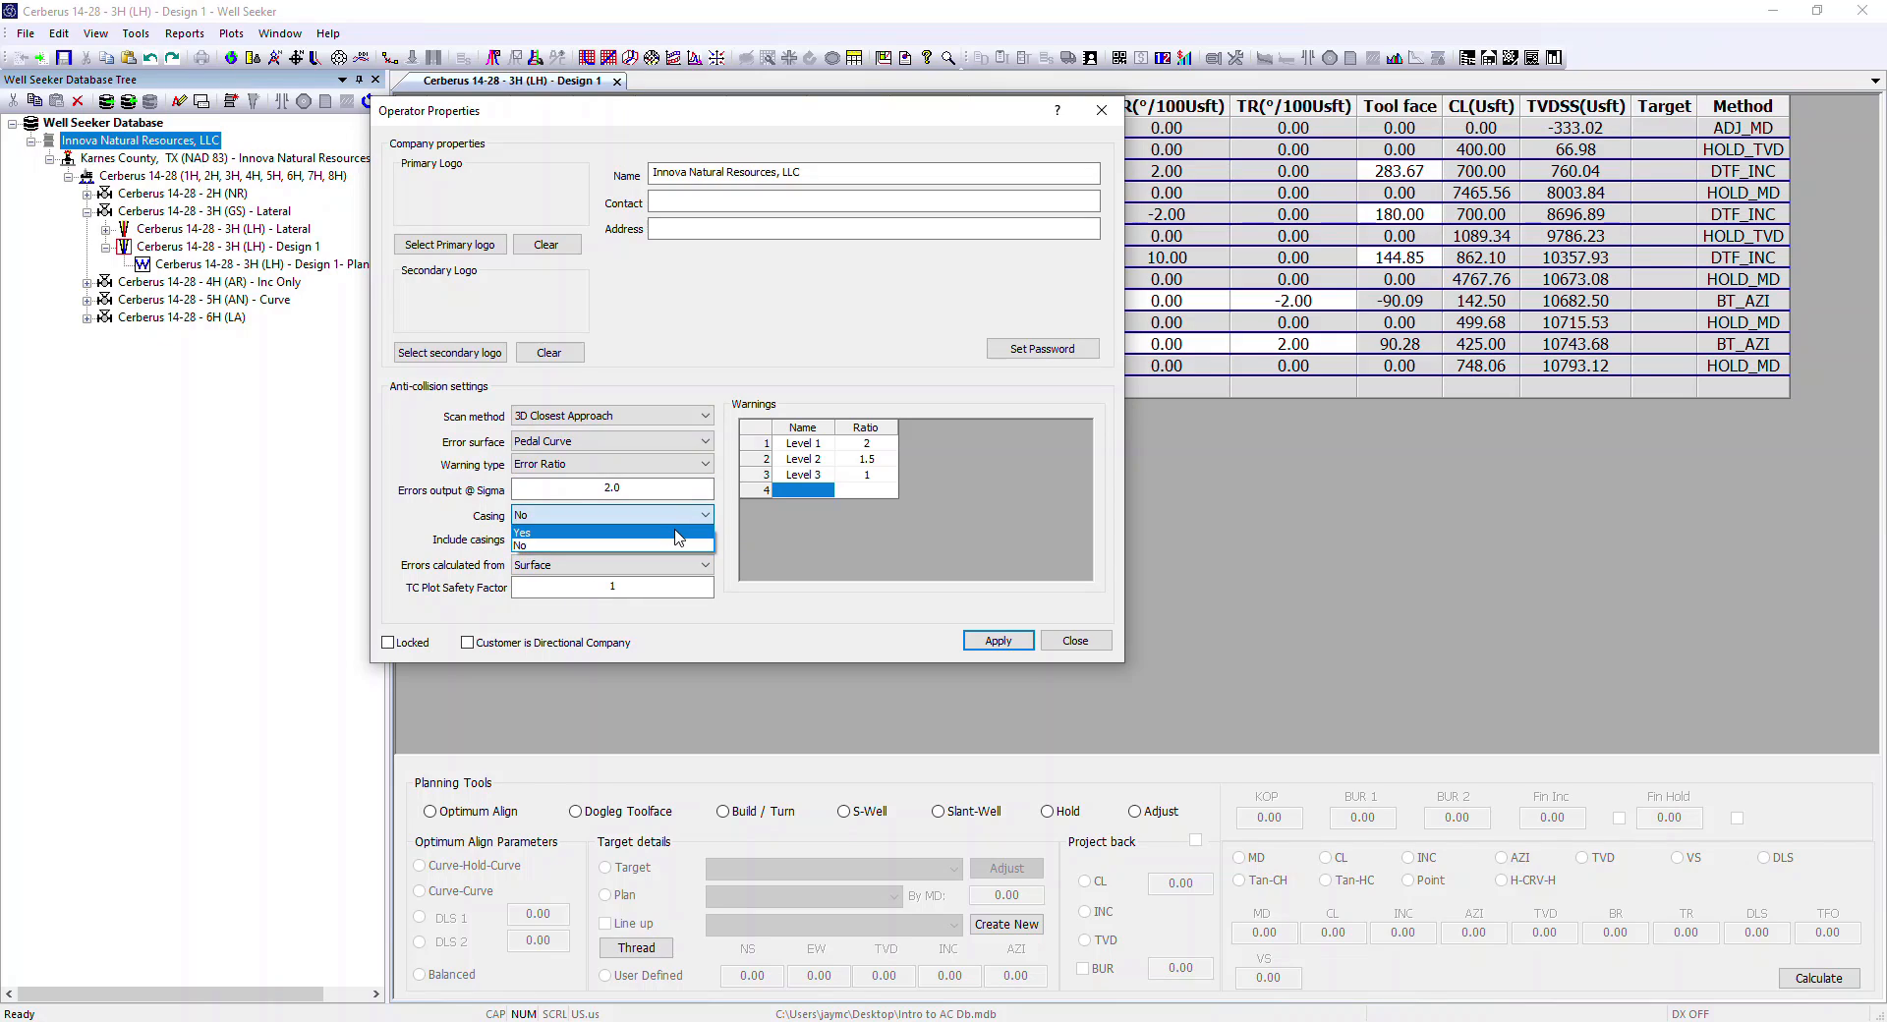
{"action": "left_click", "coordinate": [704, 529]}
{"action": "left_click", "coordinate": [706, 542]}
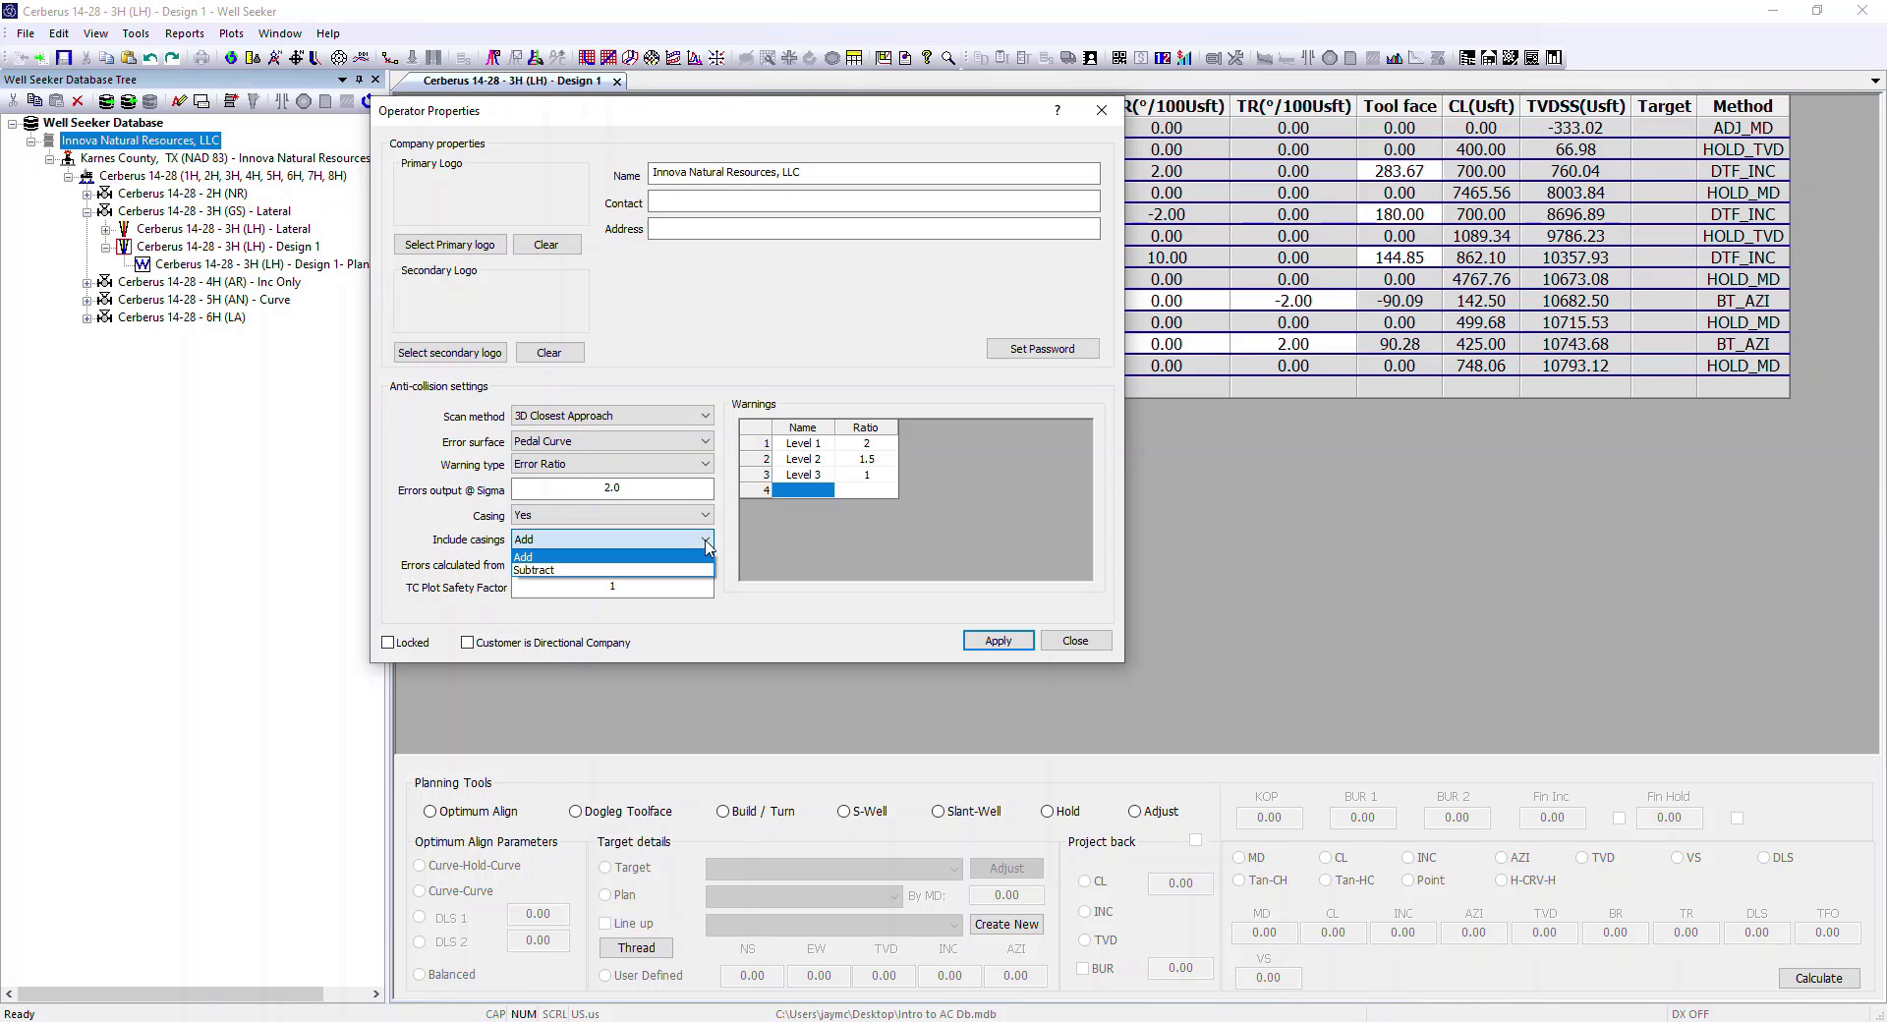
{"action": "left_click", "coordinate": [638, 562]}
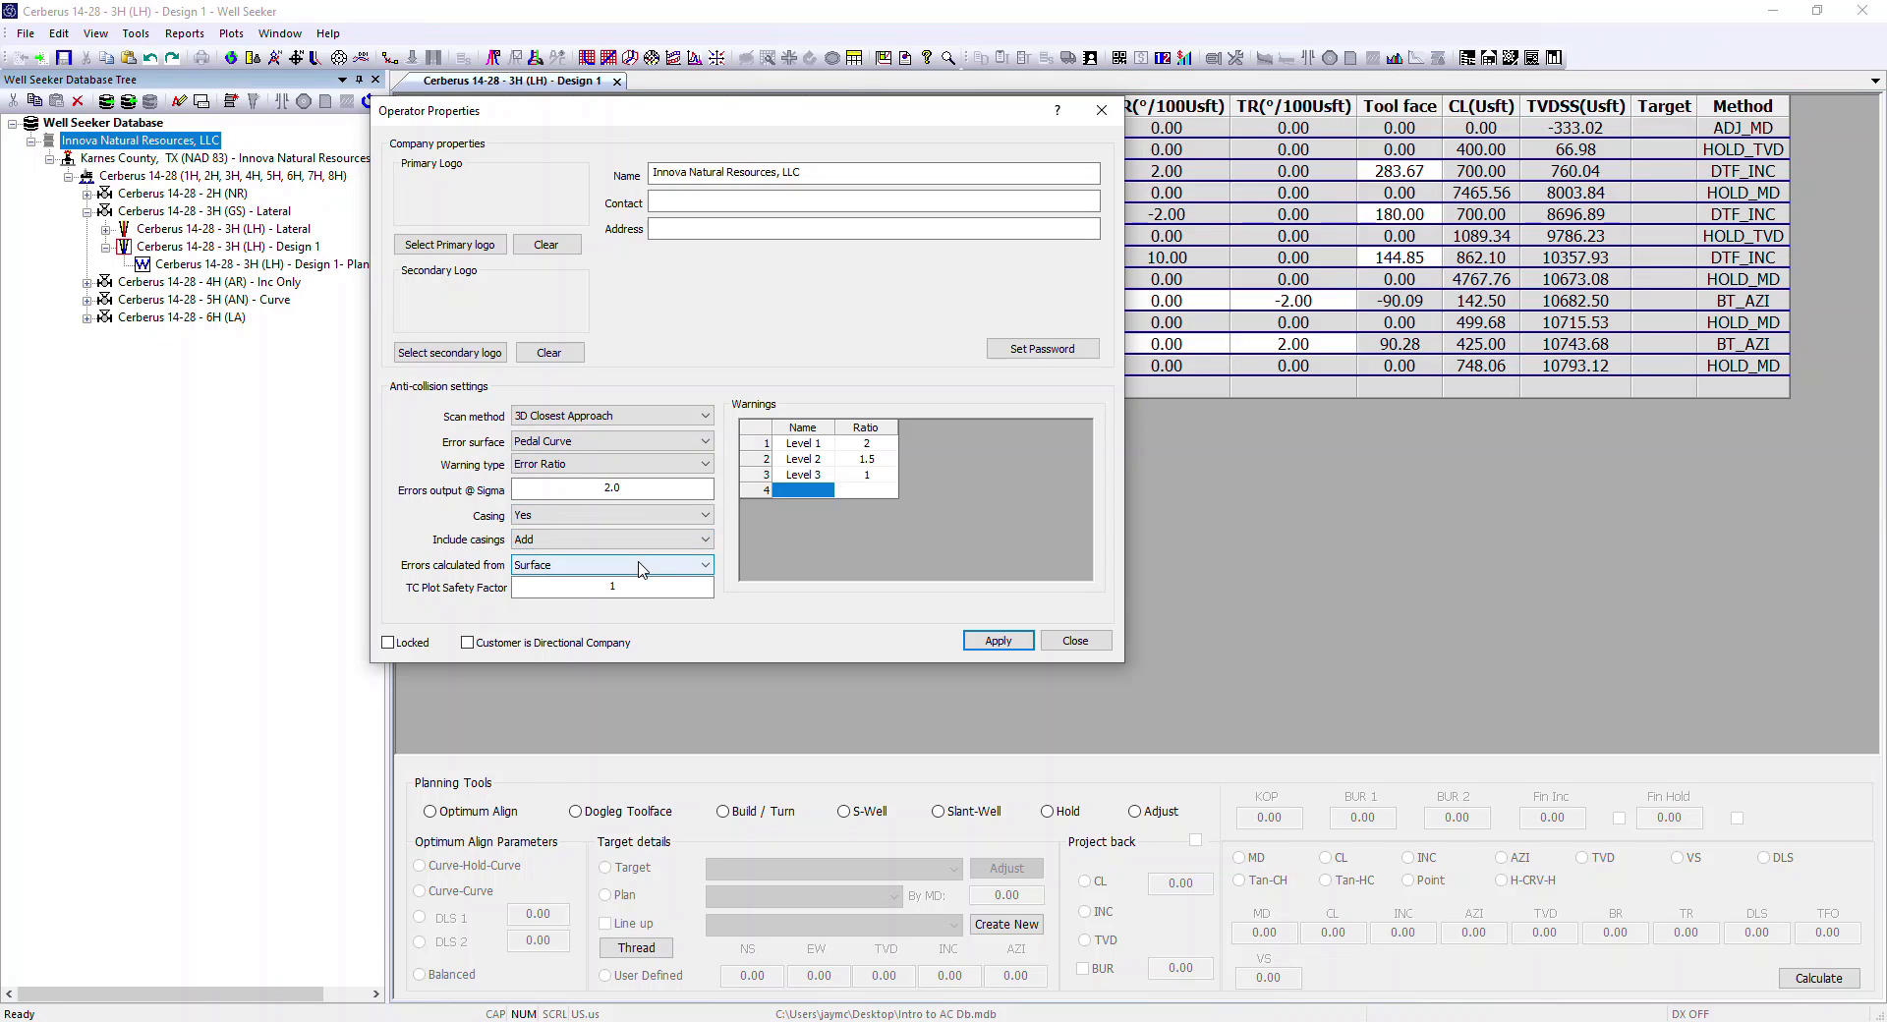
{"action": "left_click", "coordinate": [692, 516]}
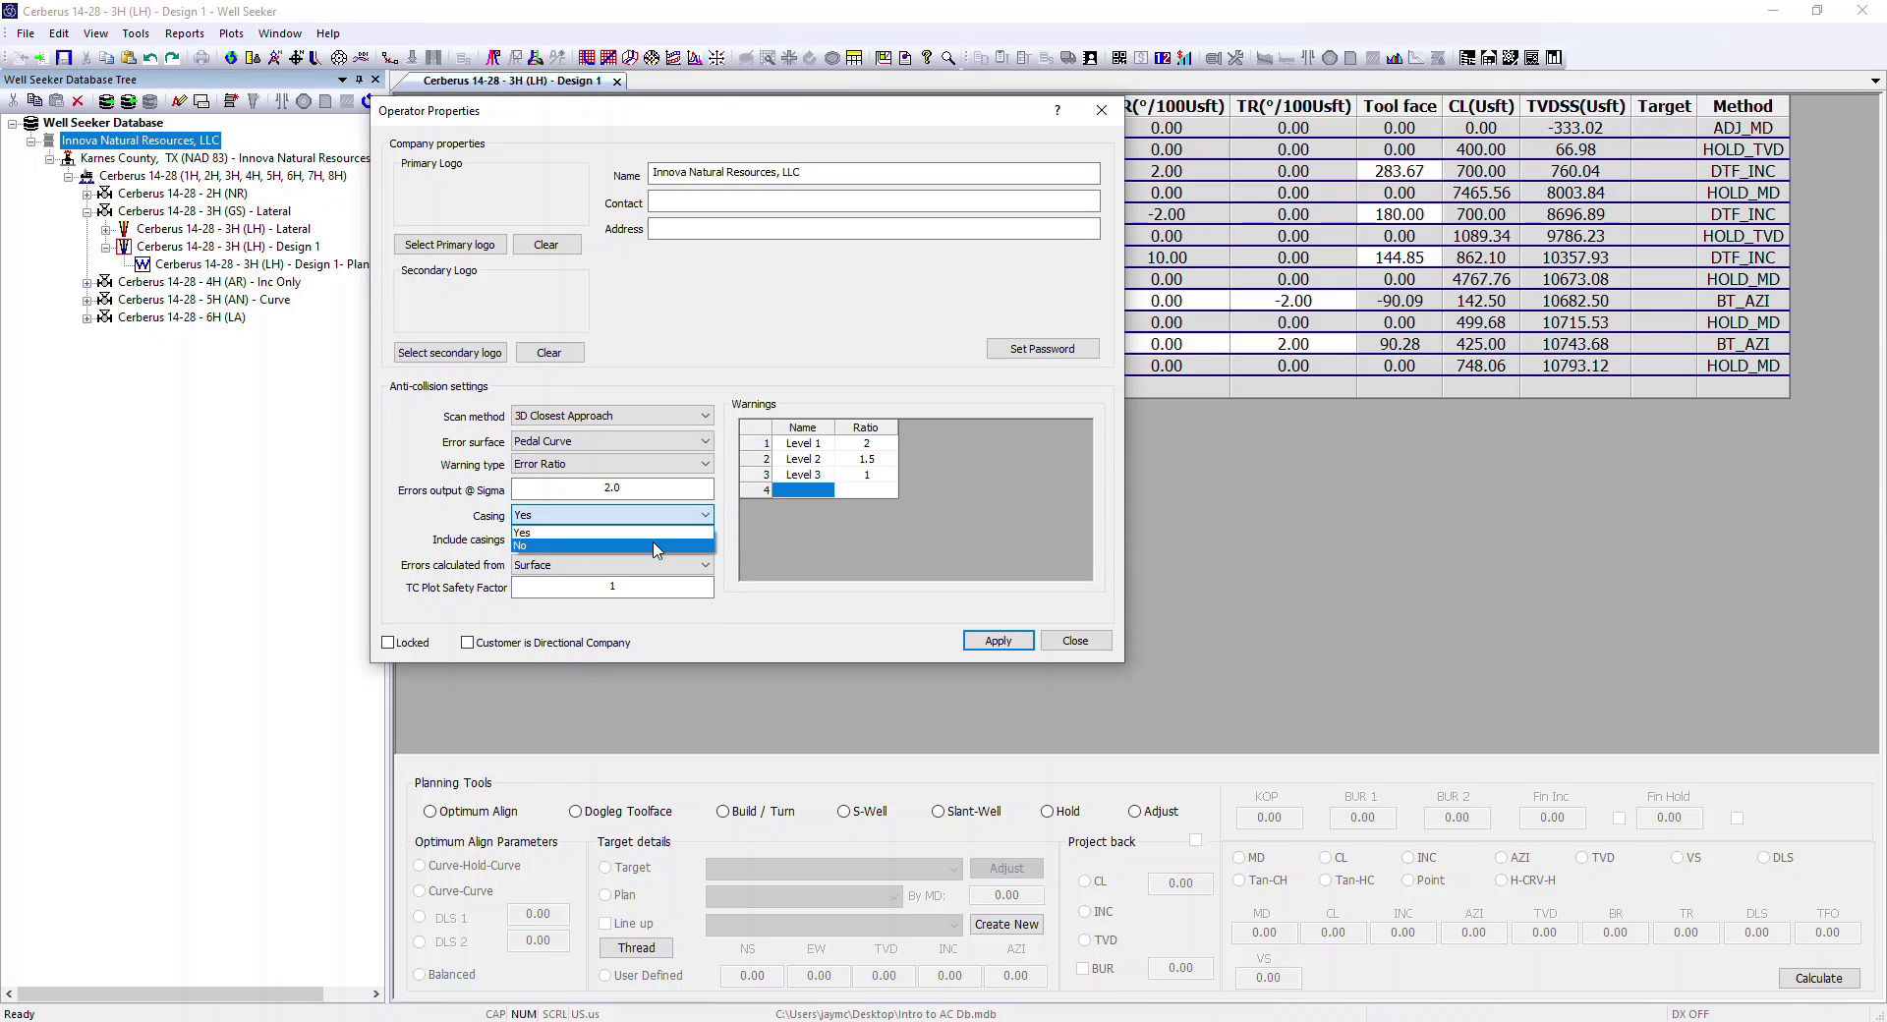
{"action": "left_click", "coordinate": [657, 546]}
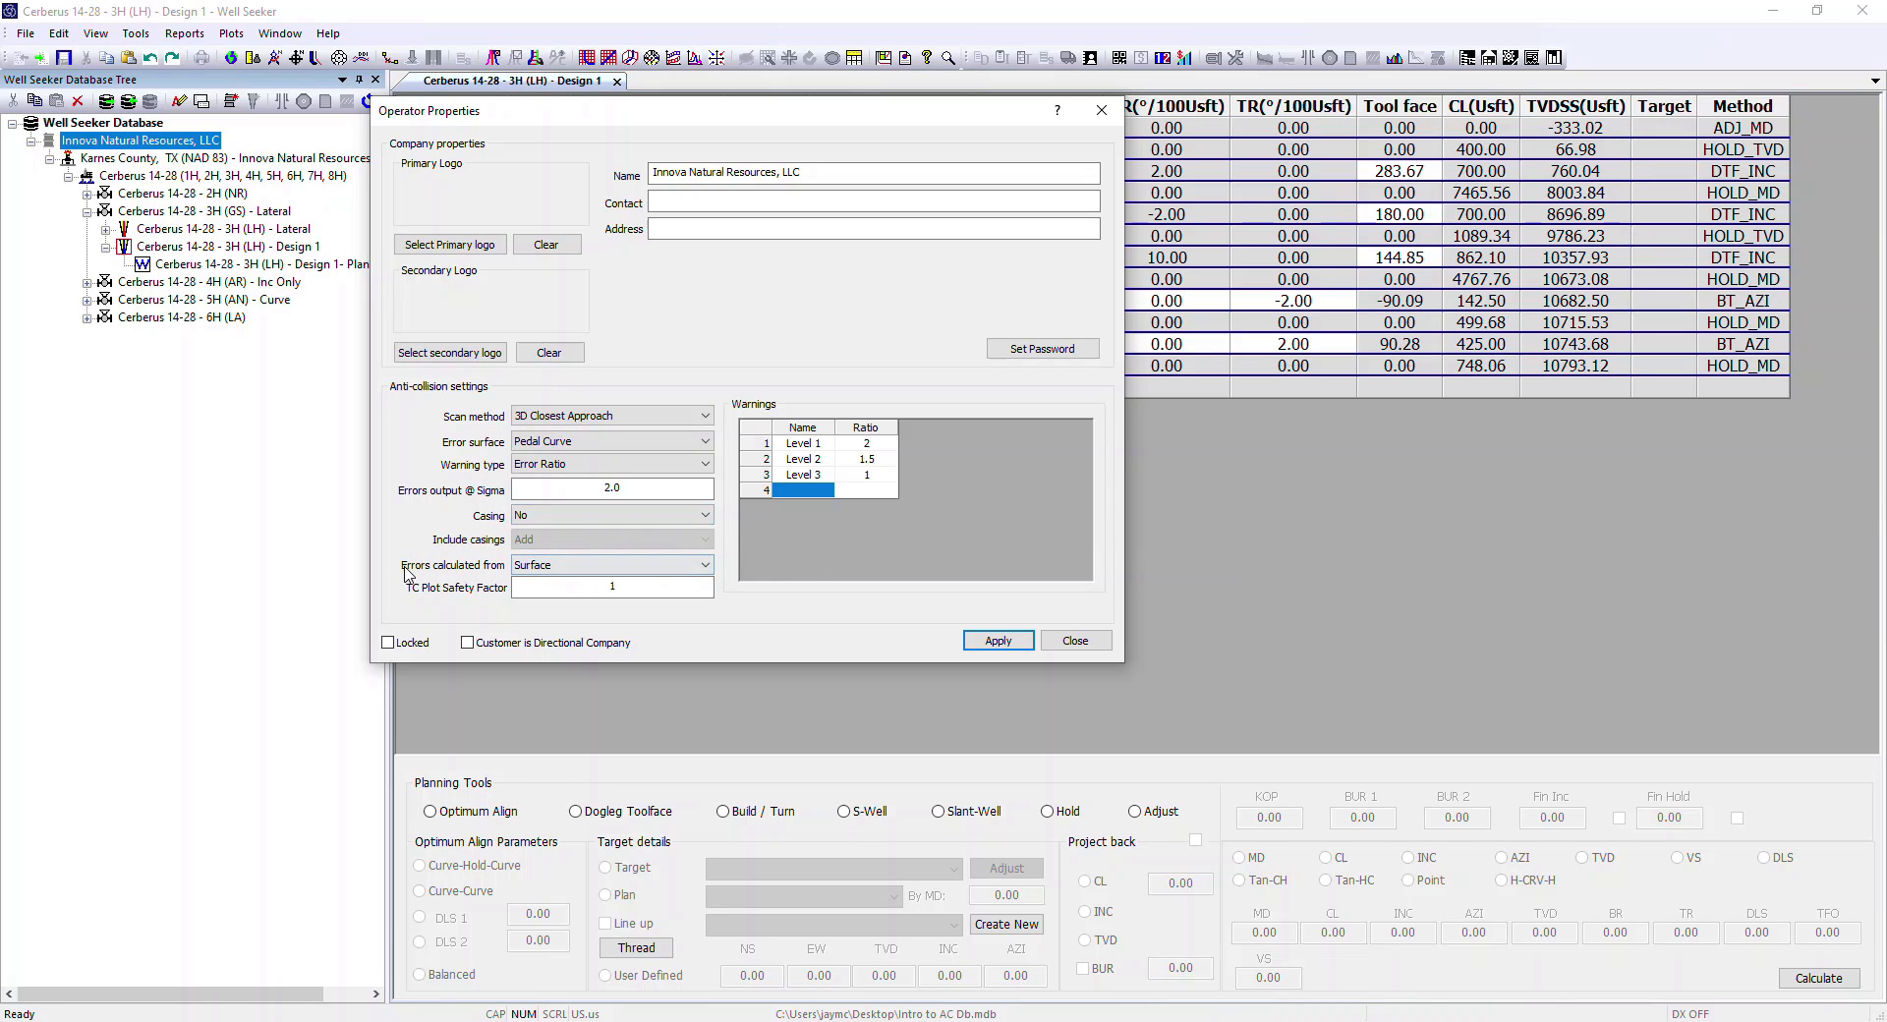
{"action": "left_click", "coordinate": [702, 567]}
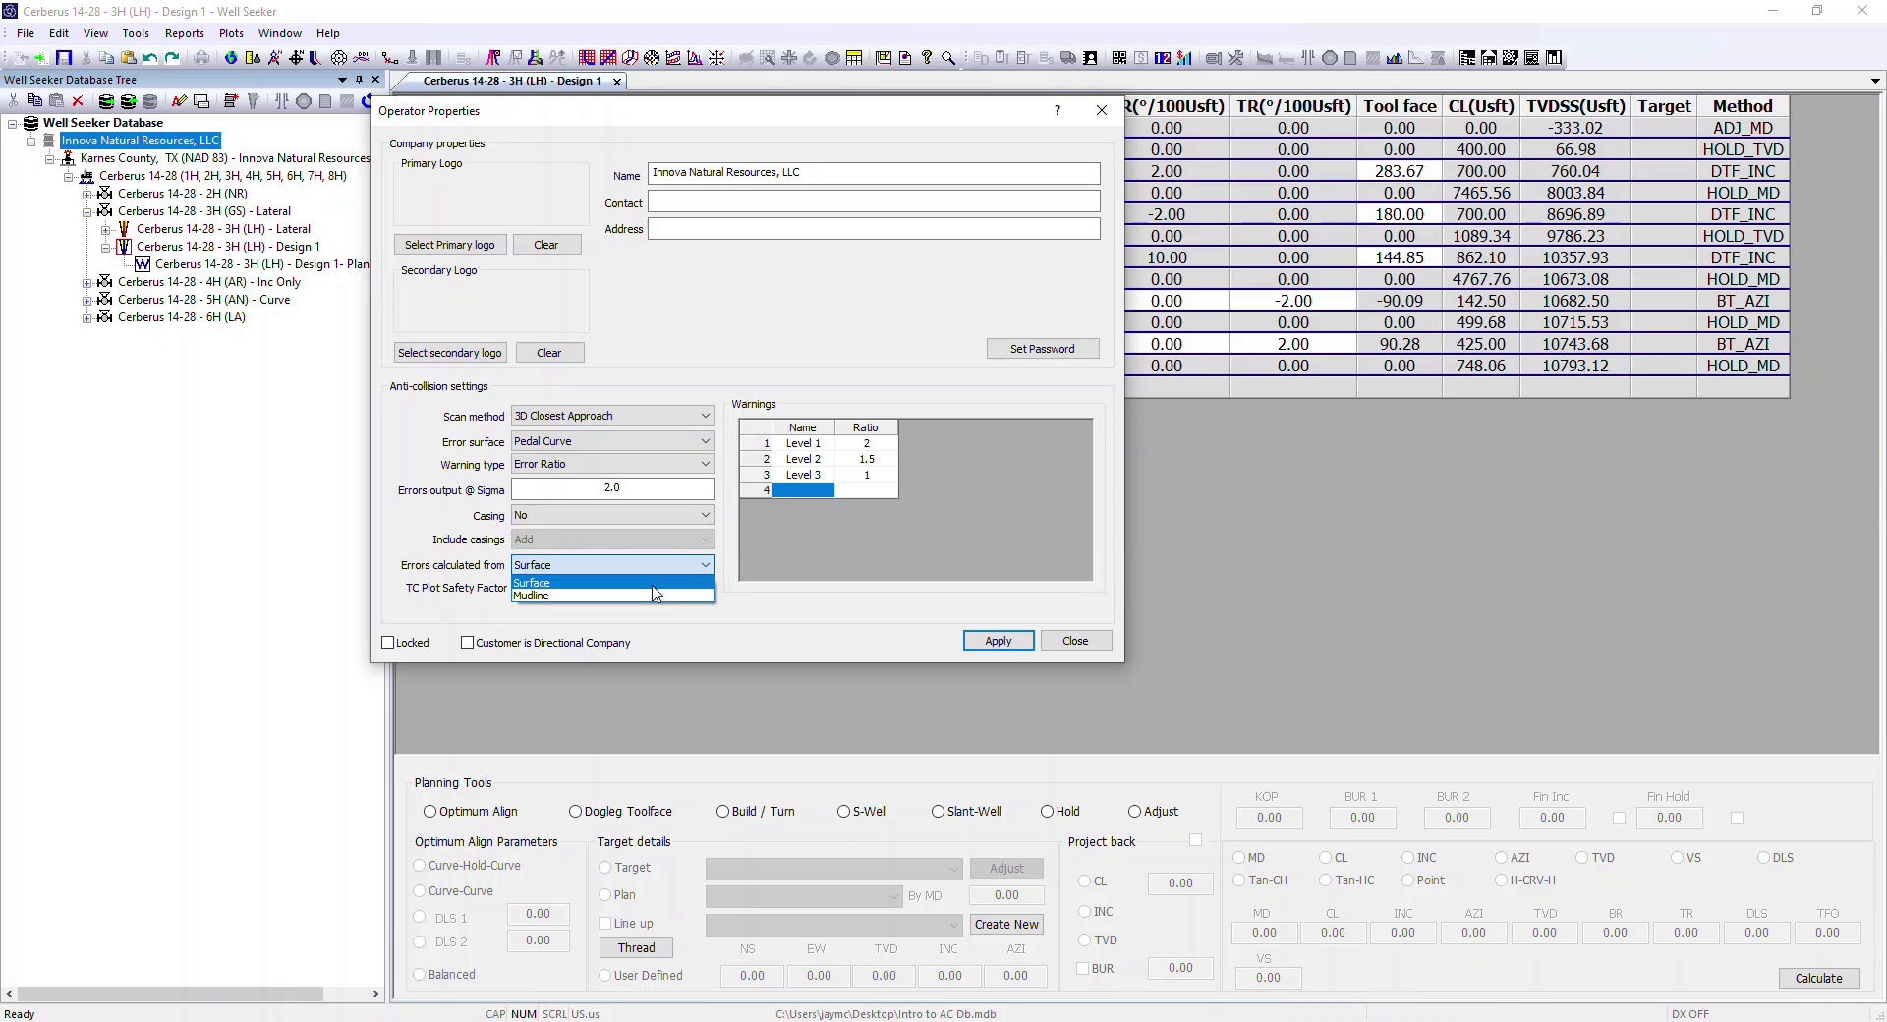
{"action": "left_click", "coordinate": [545, 585]}
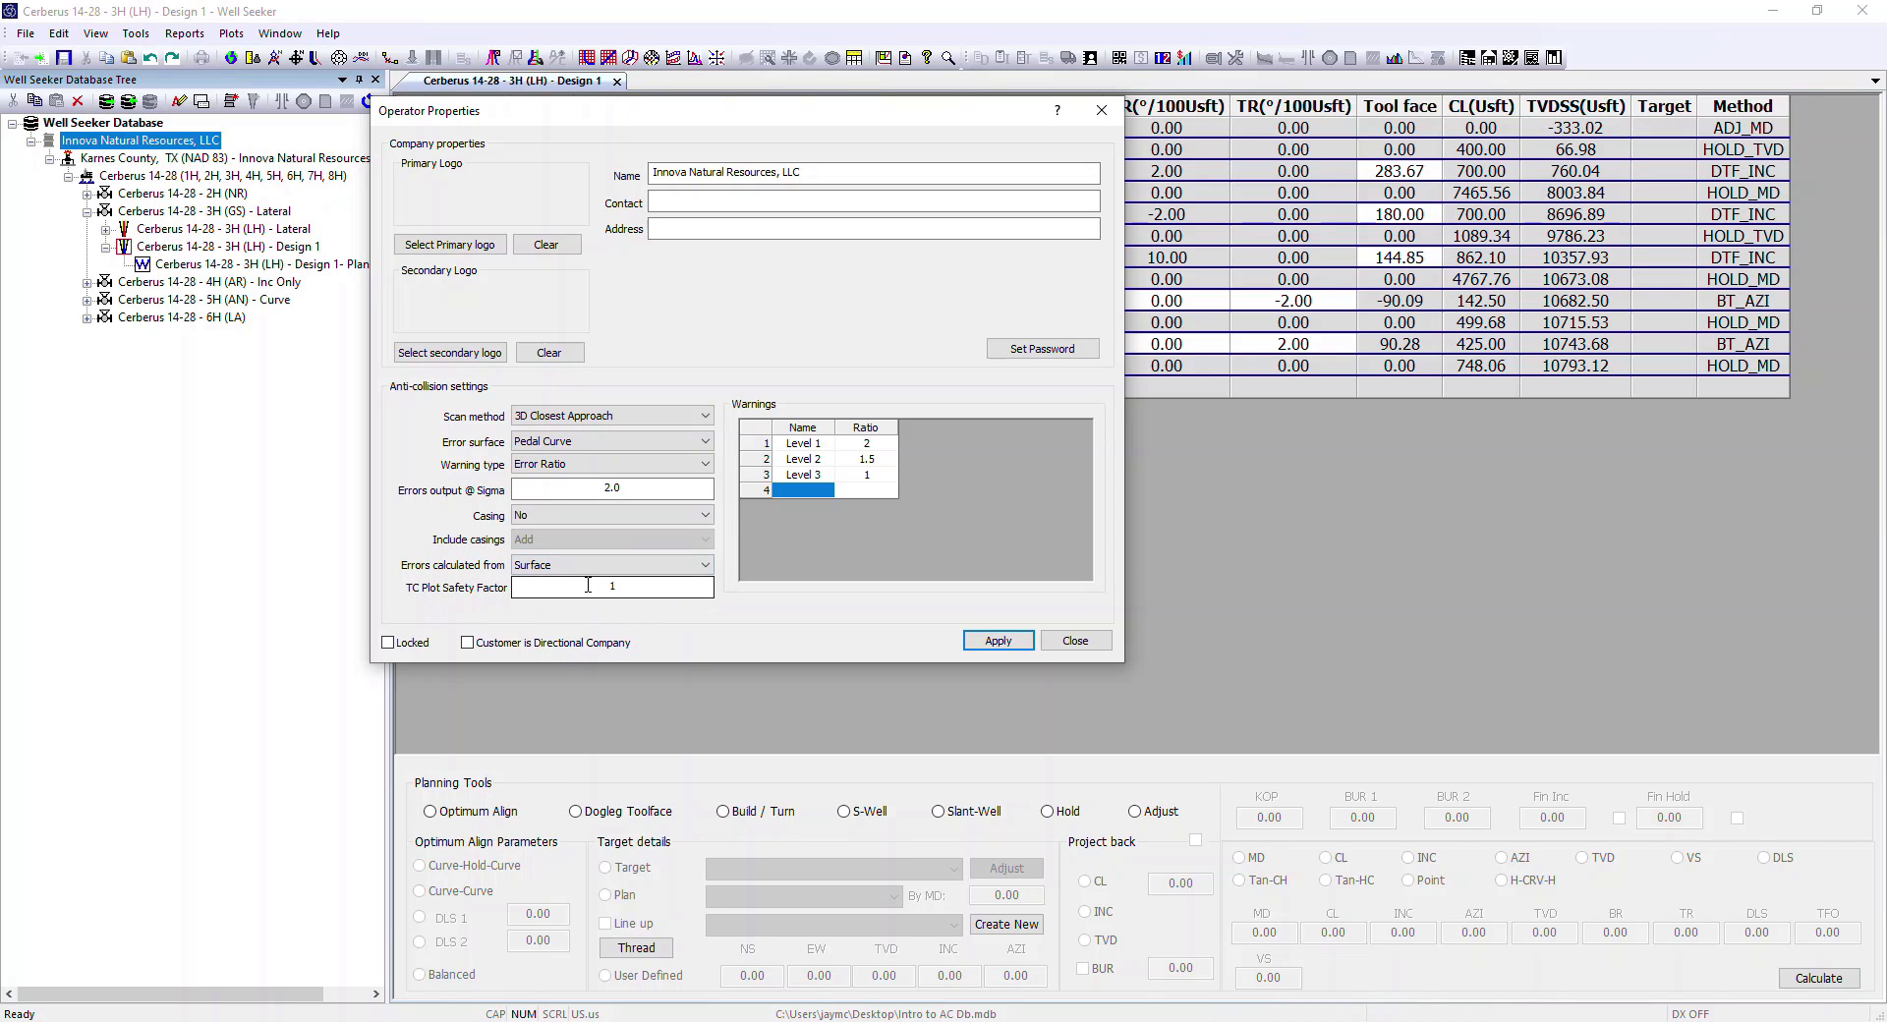
Try a TC Plot Safety Factor of 1.2, restore it to 1, and close the operator properties without saving.
{"action": "left_click_drag", "start_coordinate": [588, 585], "coordinate": [677, 589]}
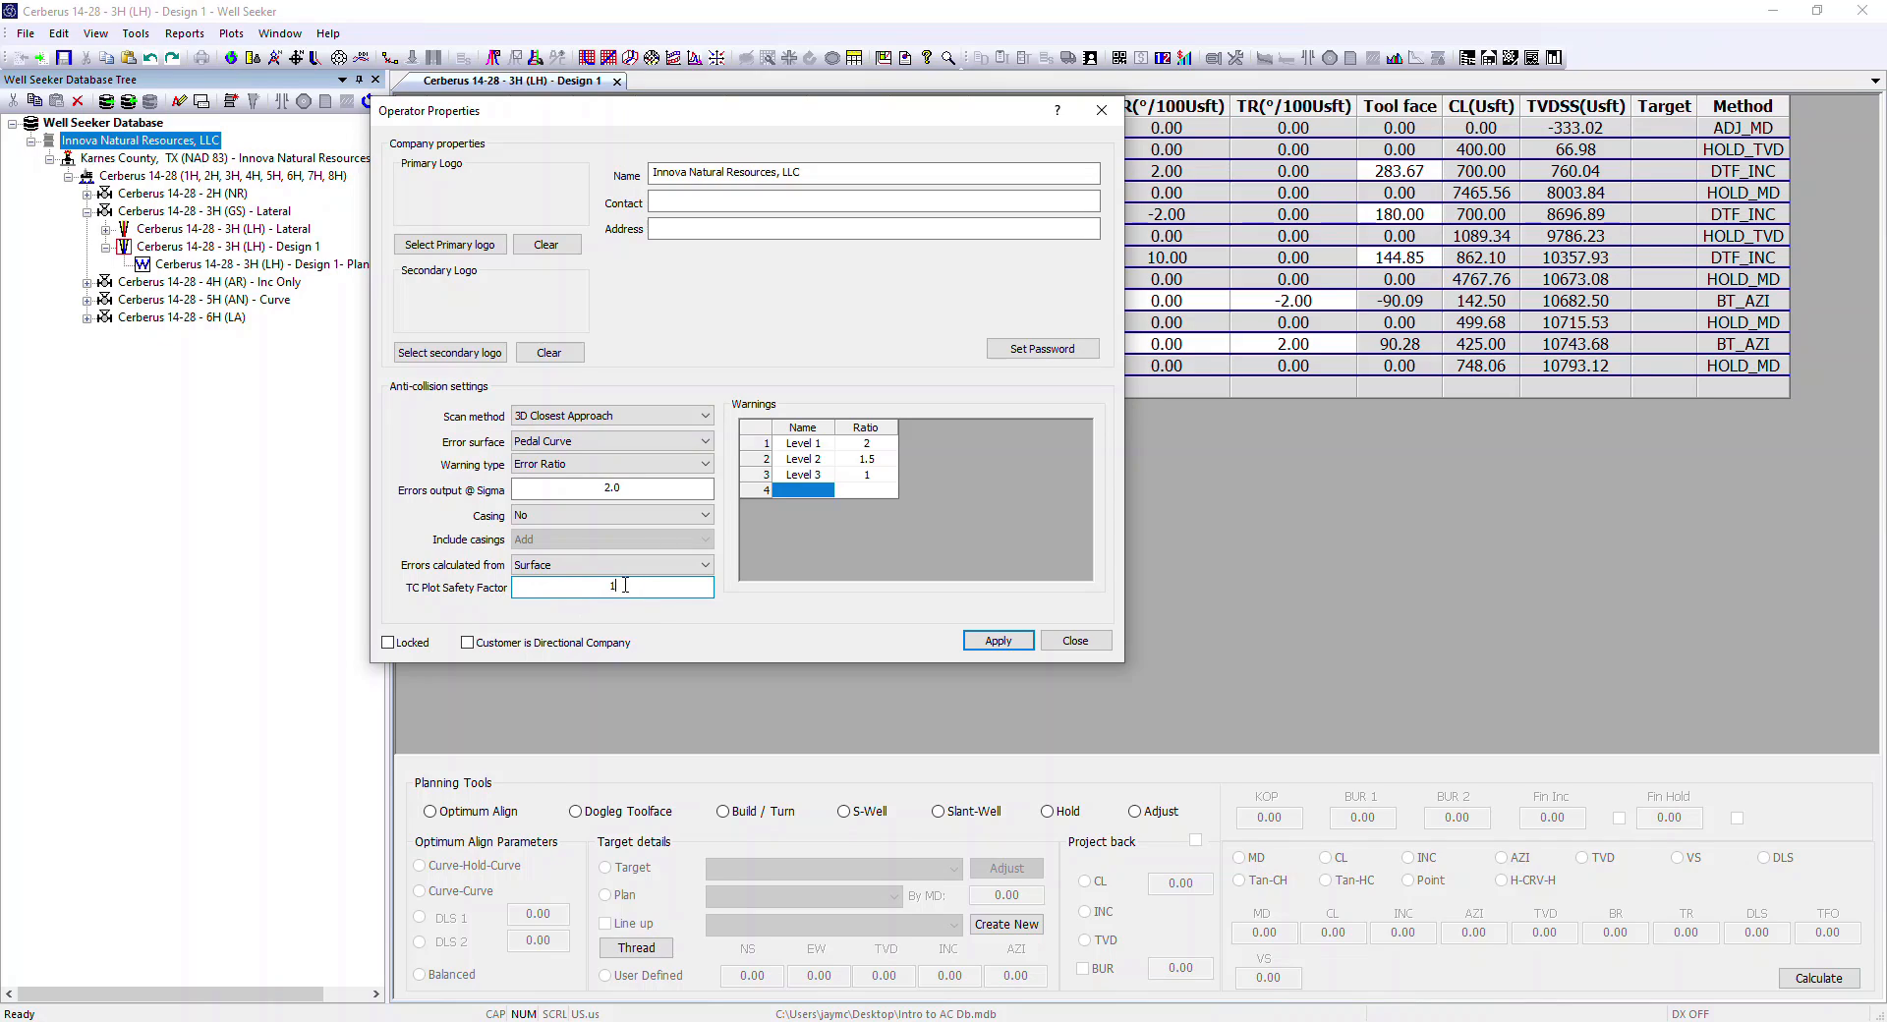
{"action": "type", "text": "1.2"}
{"action": "left_click_drag", "start_coordinate": [573, 587], "coordinate": [642, 587]}
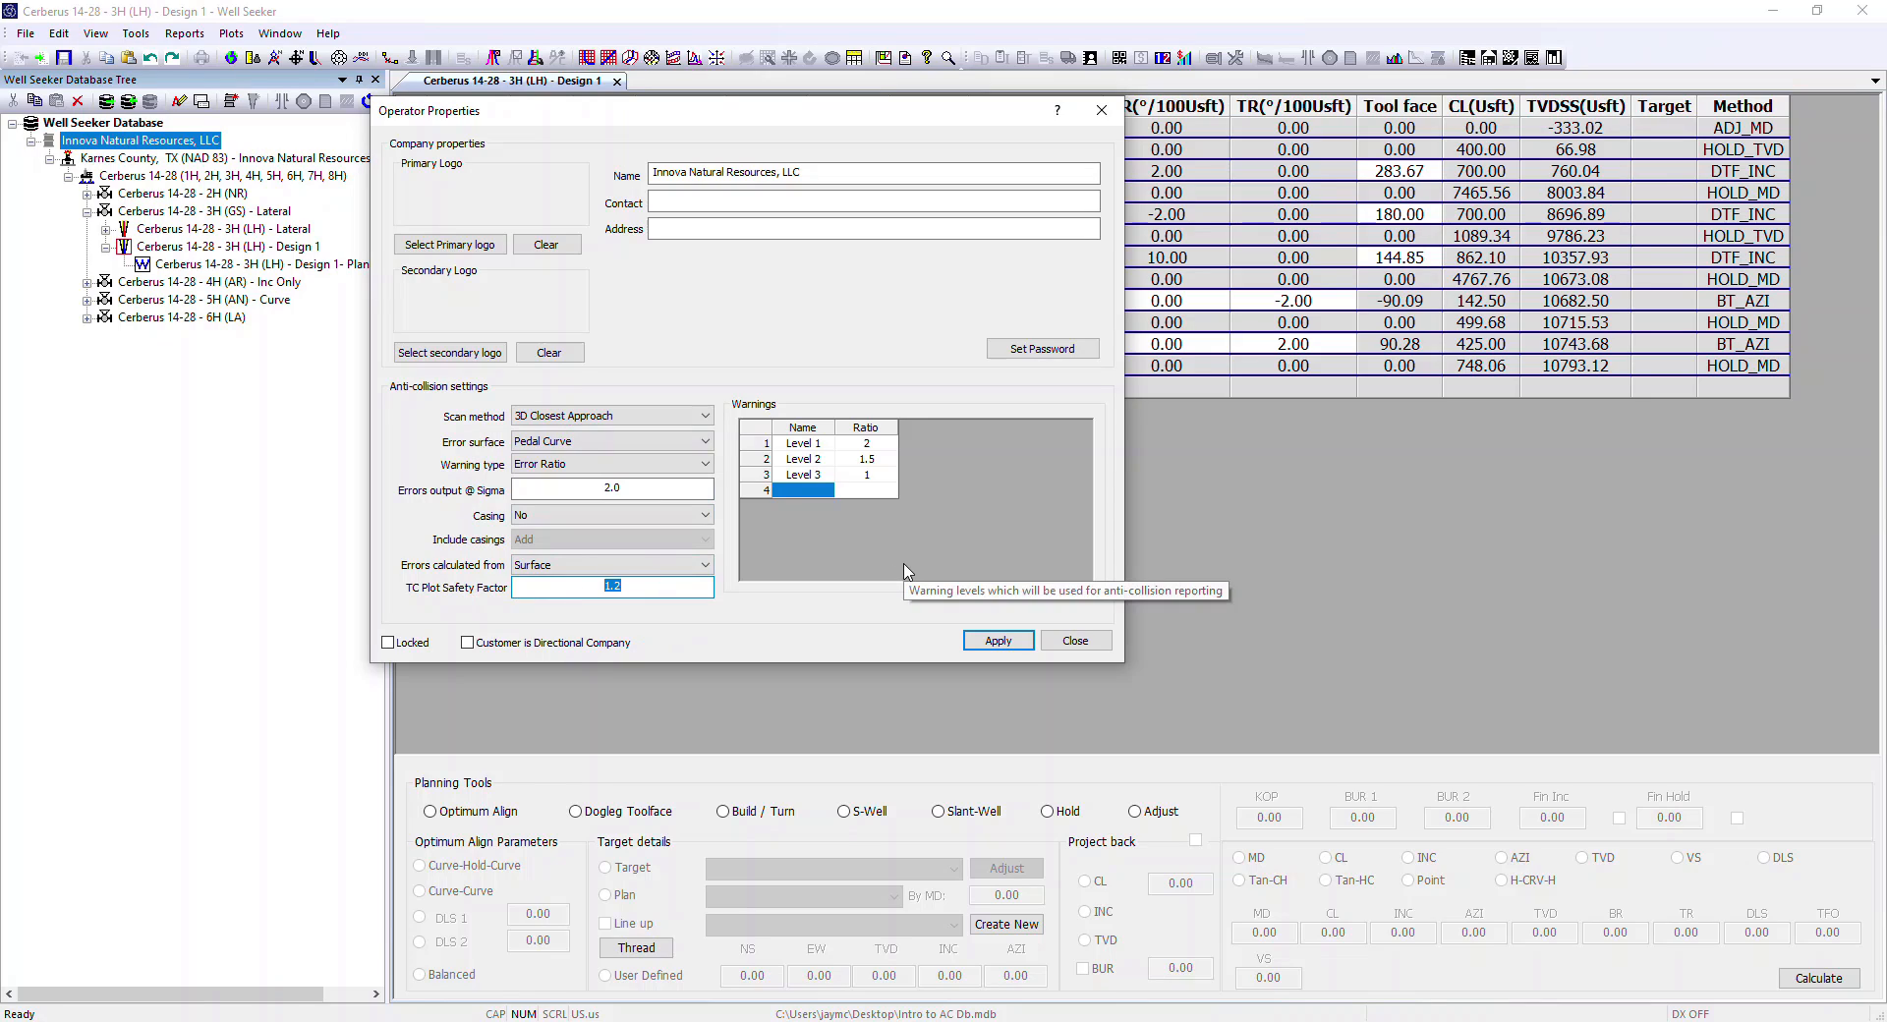
{"action": "type", "text": "1"}
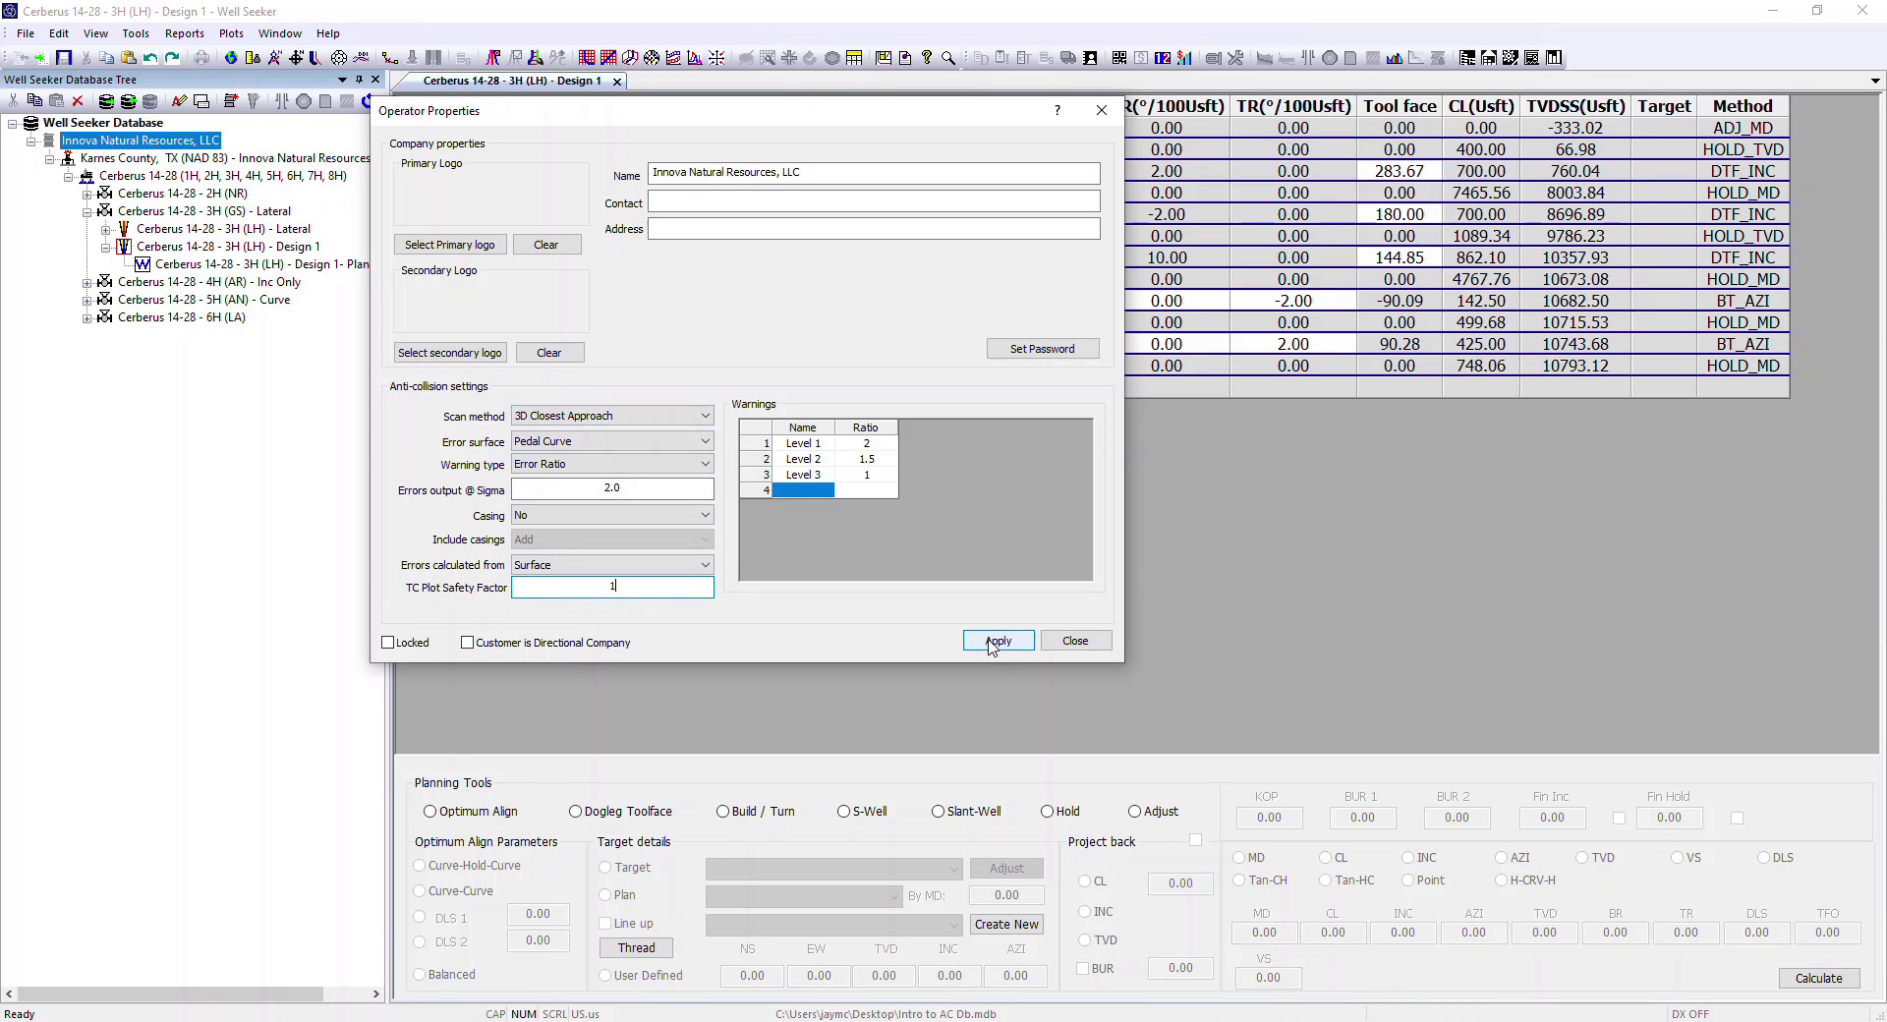
{"action": "left_click", "coordinate": [1075, 641]}
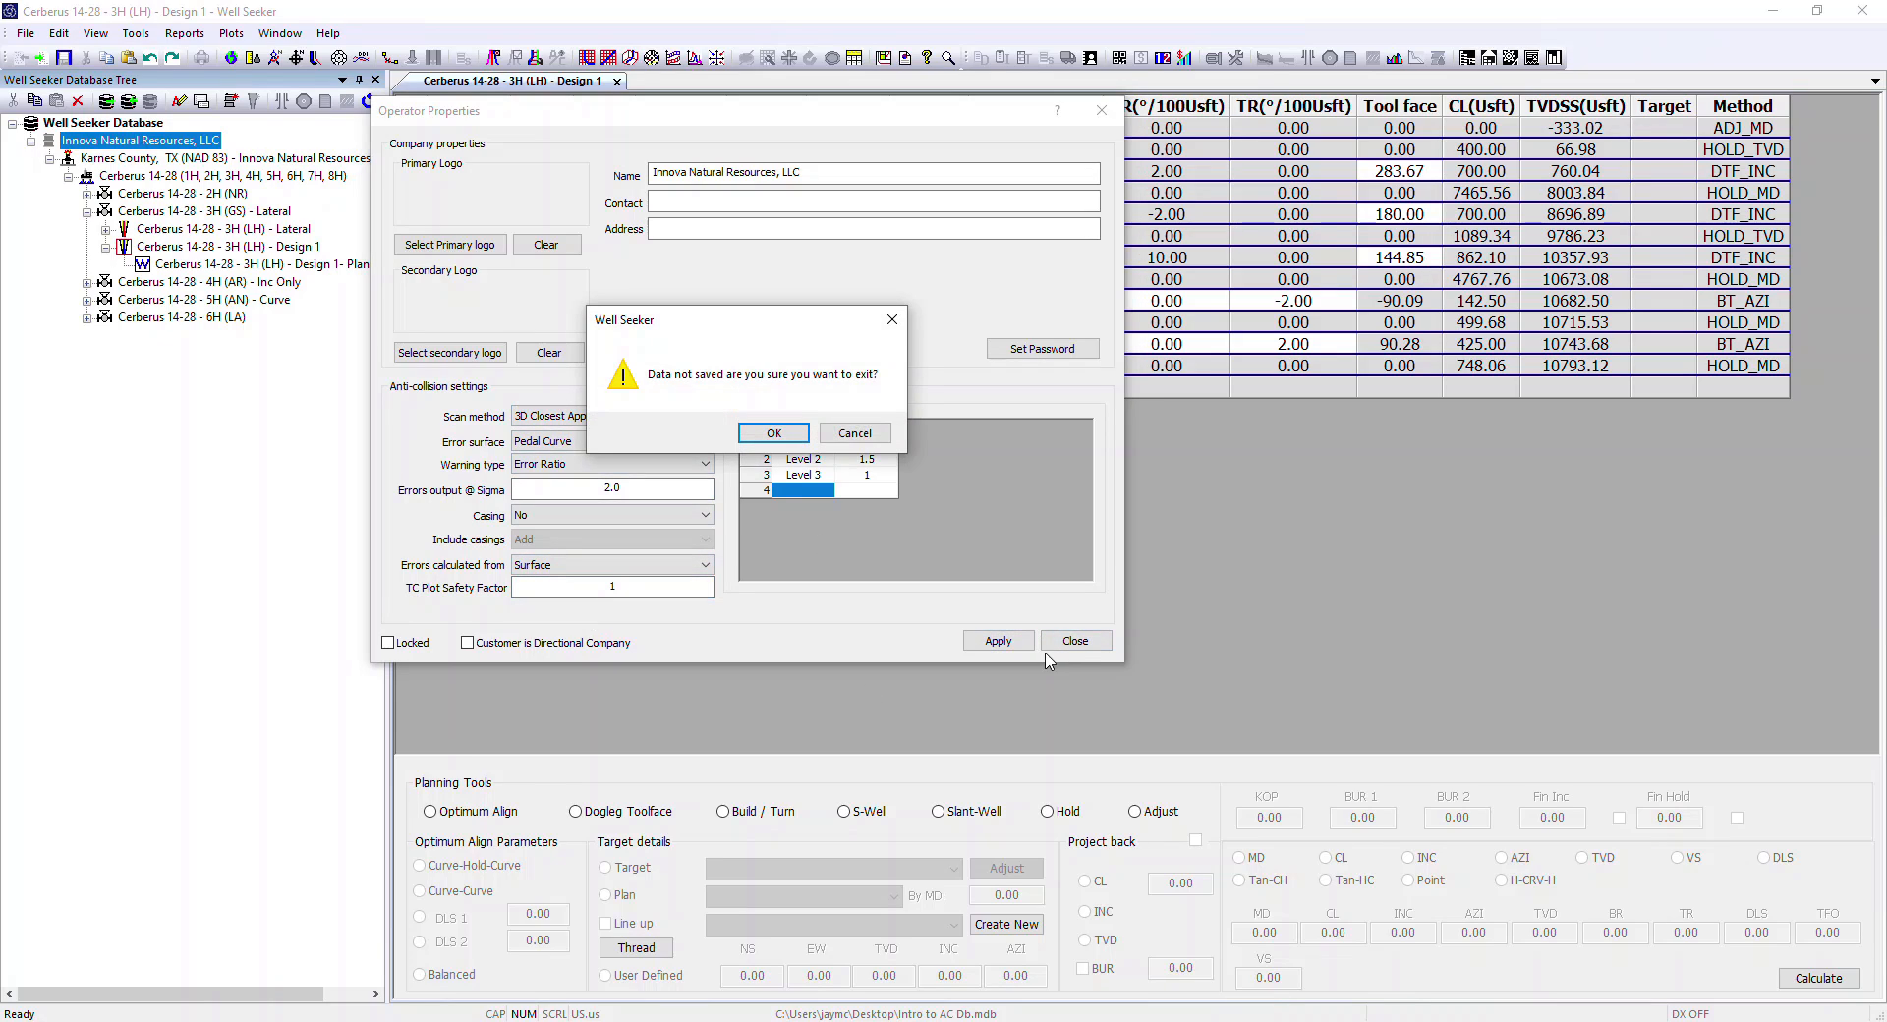
{"action": "left_click", "coordinate": [774, 433]}
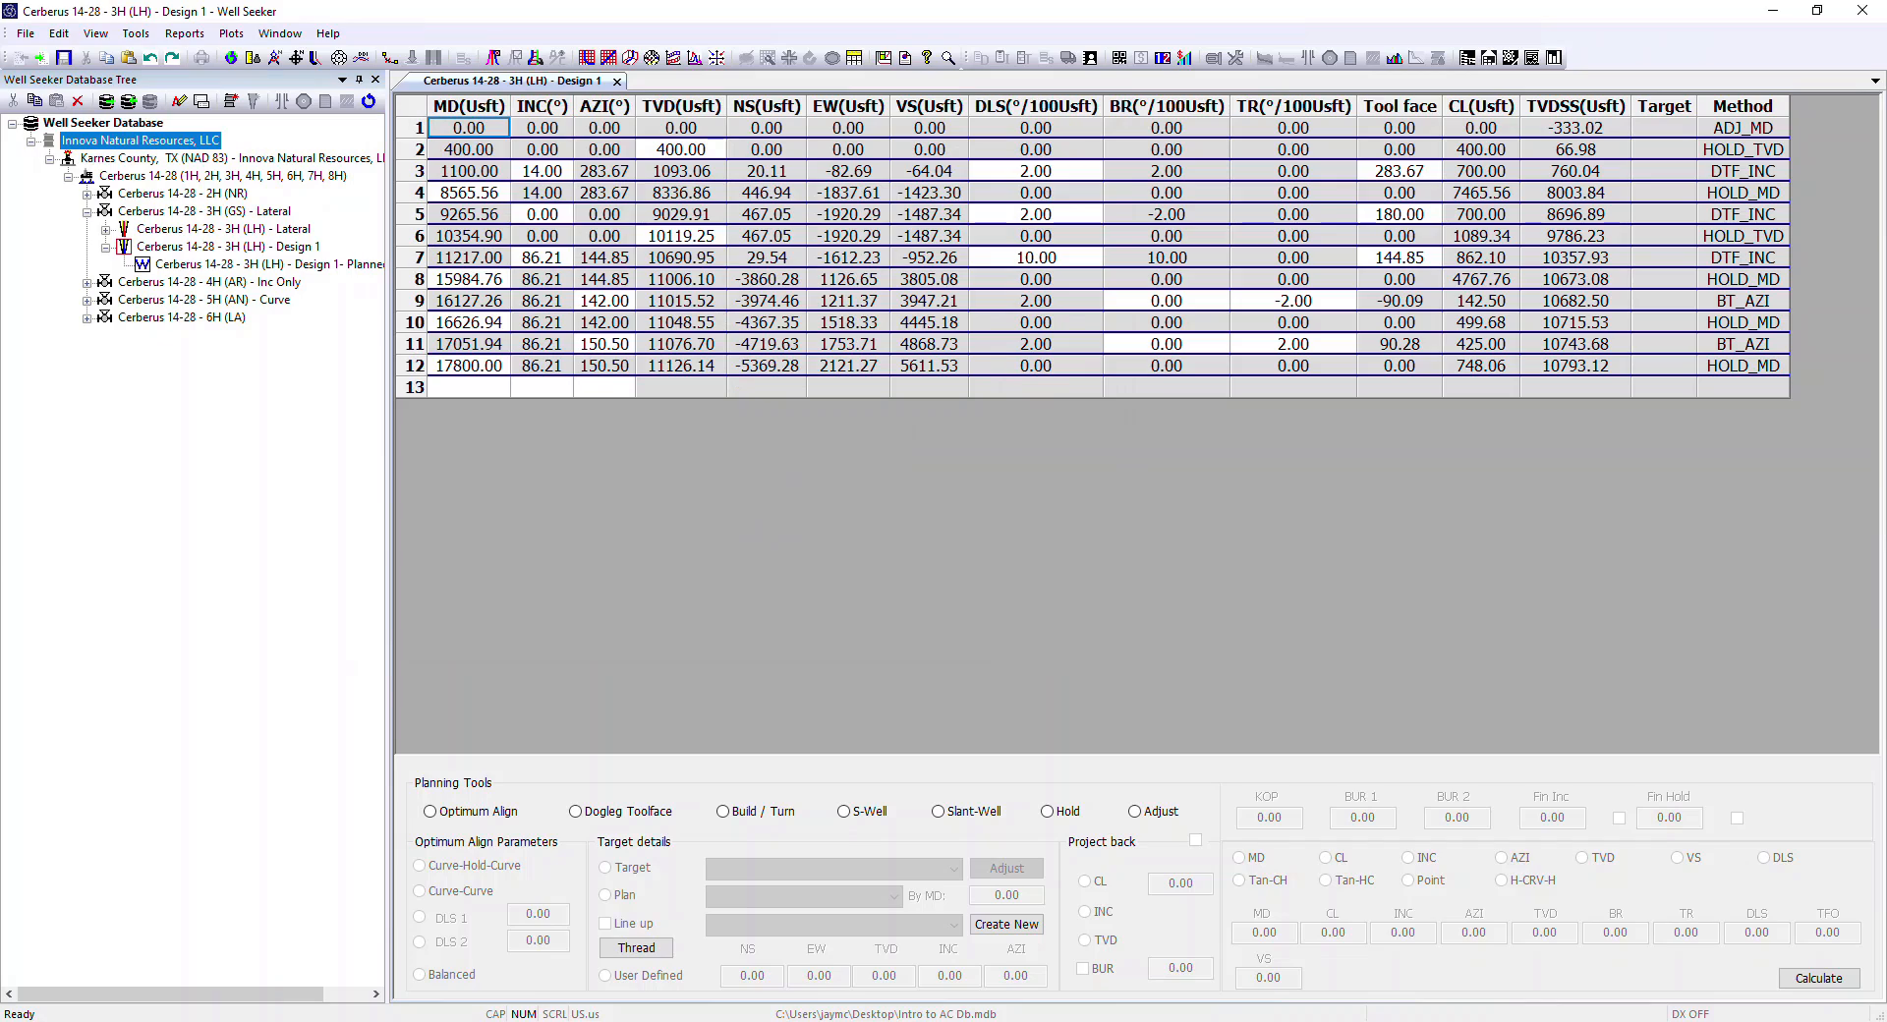
Review the field properties of Karnes County, TX (NAD 83), including its mapping grid and reference point, and close them.
{"action": "double_click", "coordinate": [176, 158]}
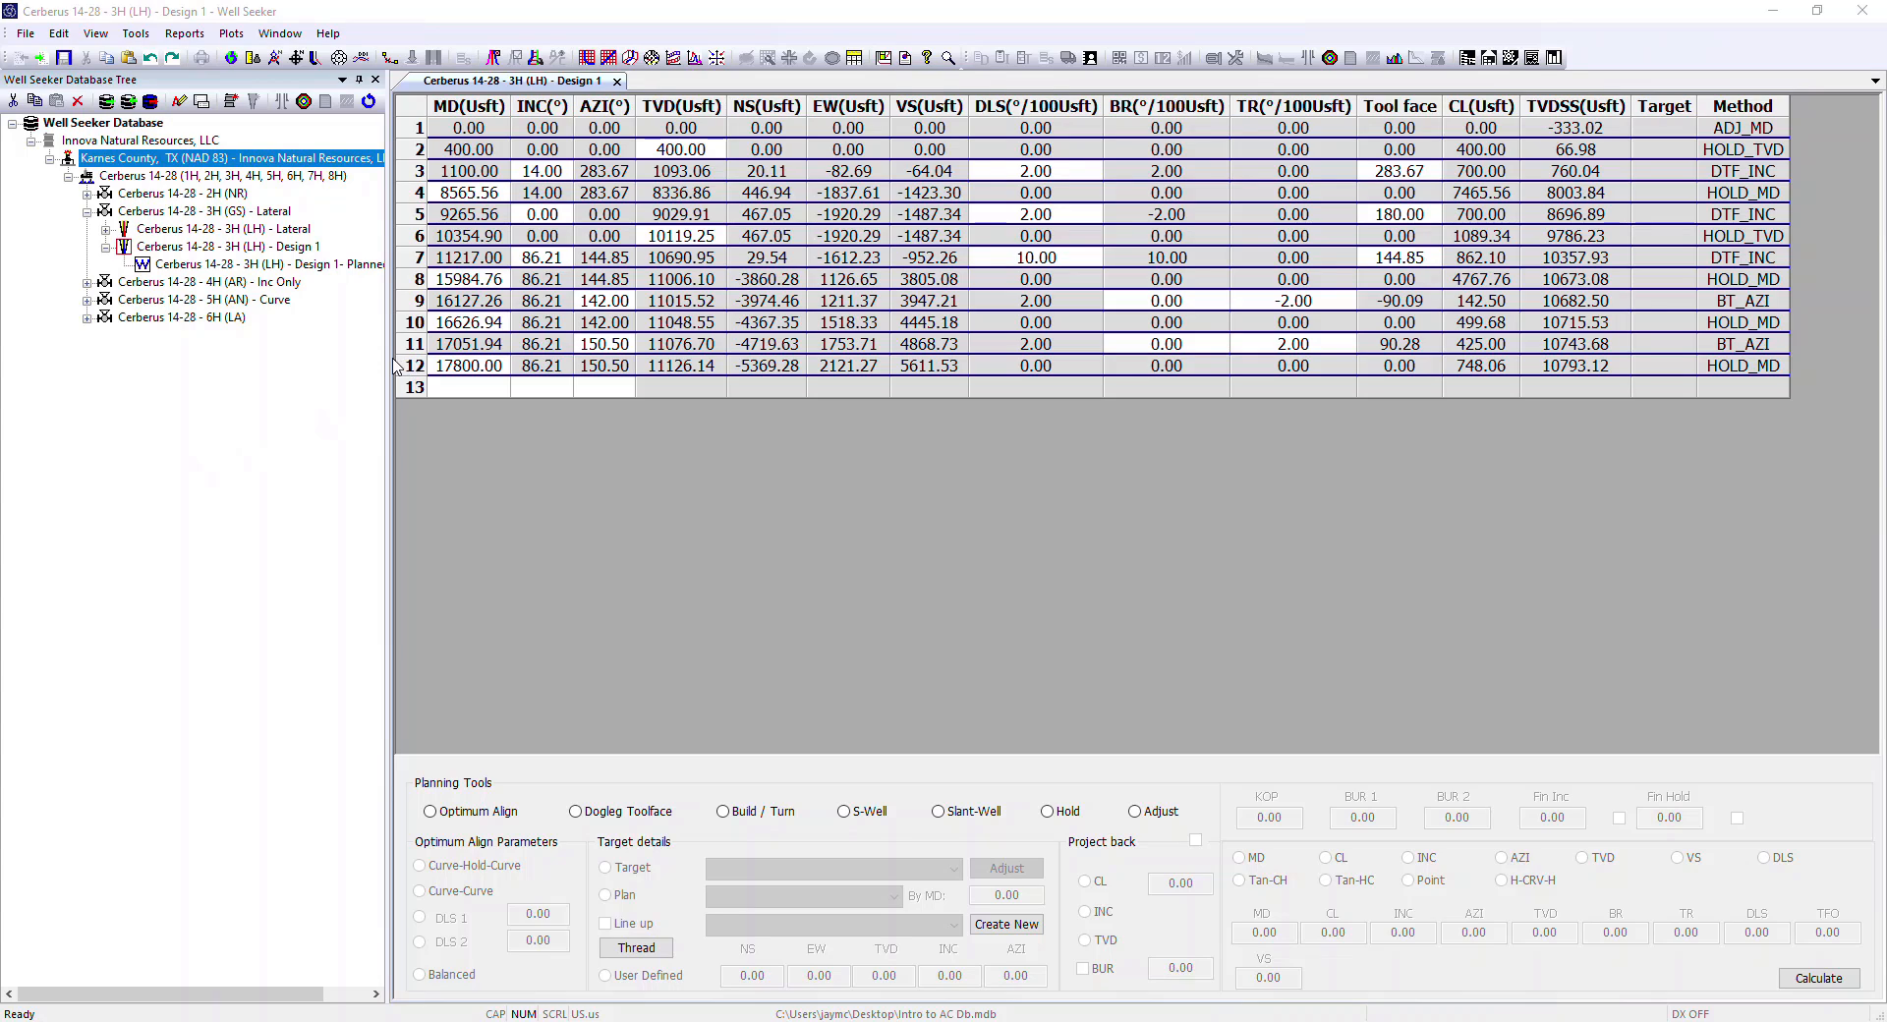
{"action": "right_click", "coordinate": [139, 163]}
{"action": "left_click", "coordinate": [258, 481]}
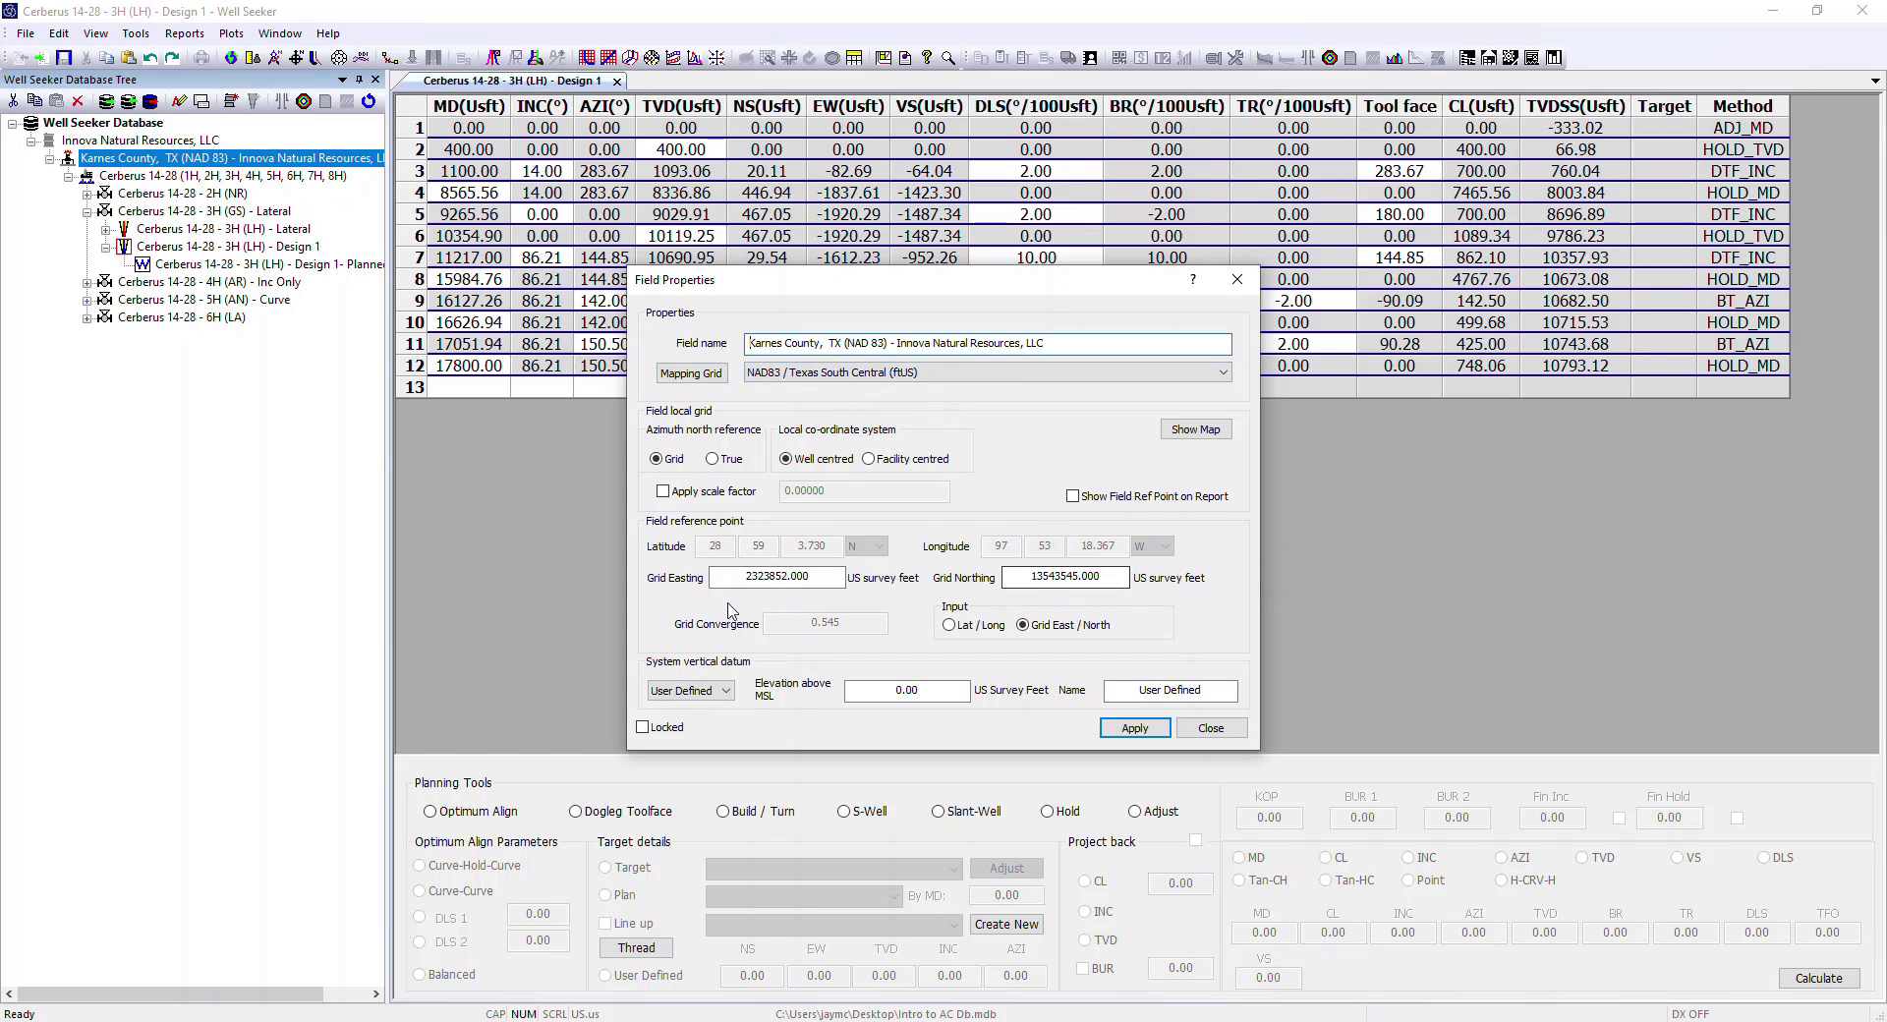
{"action": "left_click", "coordinate": [1208, 728]}
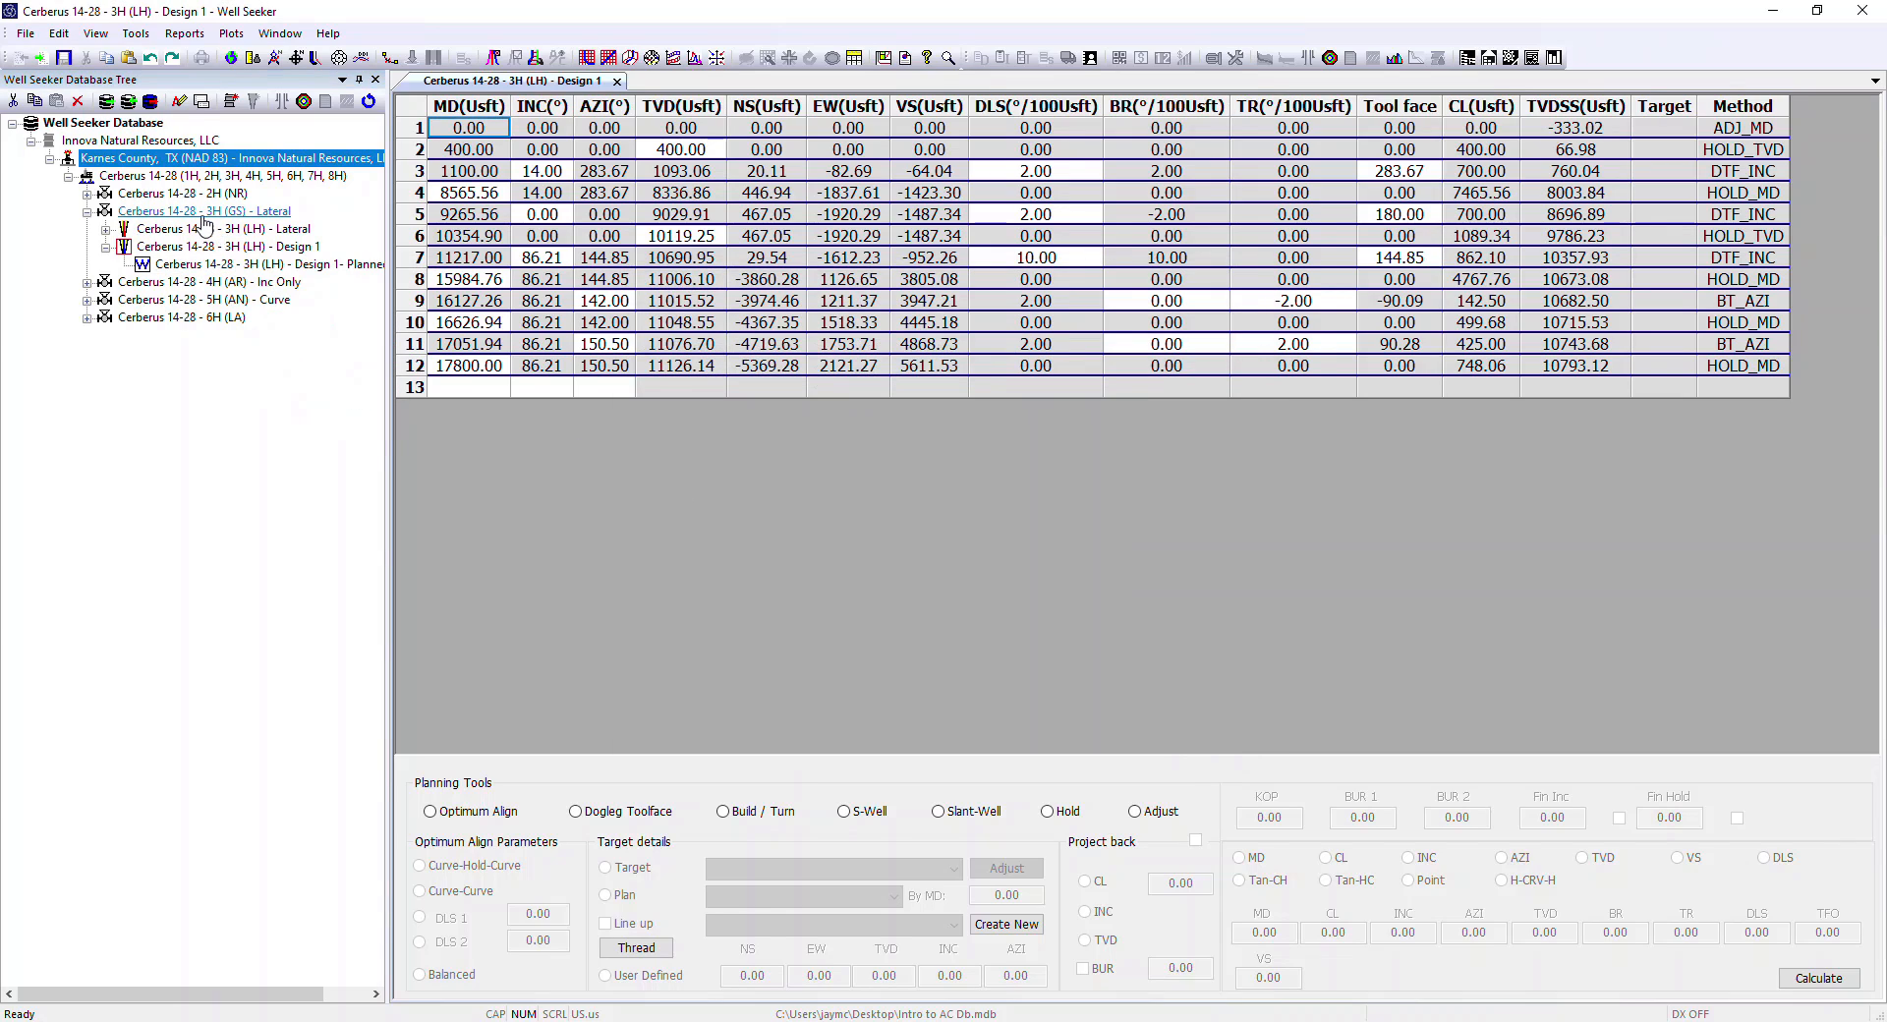
Review the vertical and horizontal location uncertainty in the properties of the Cerberus 14-28 - 3H (GS) - Lateral well.
{"action": "right_click", "coordinate": [202, 218]}
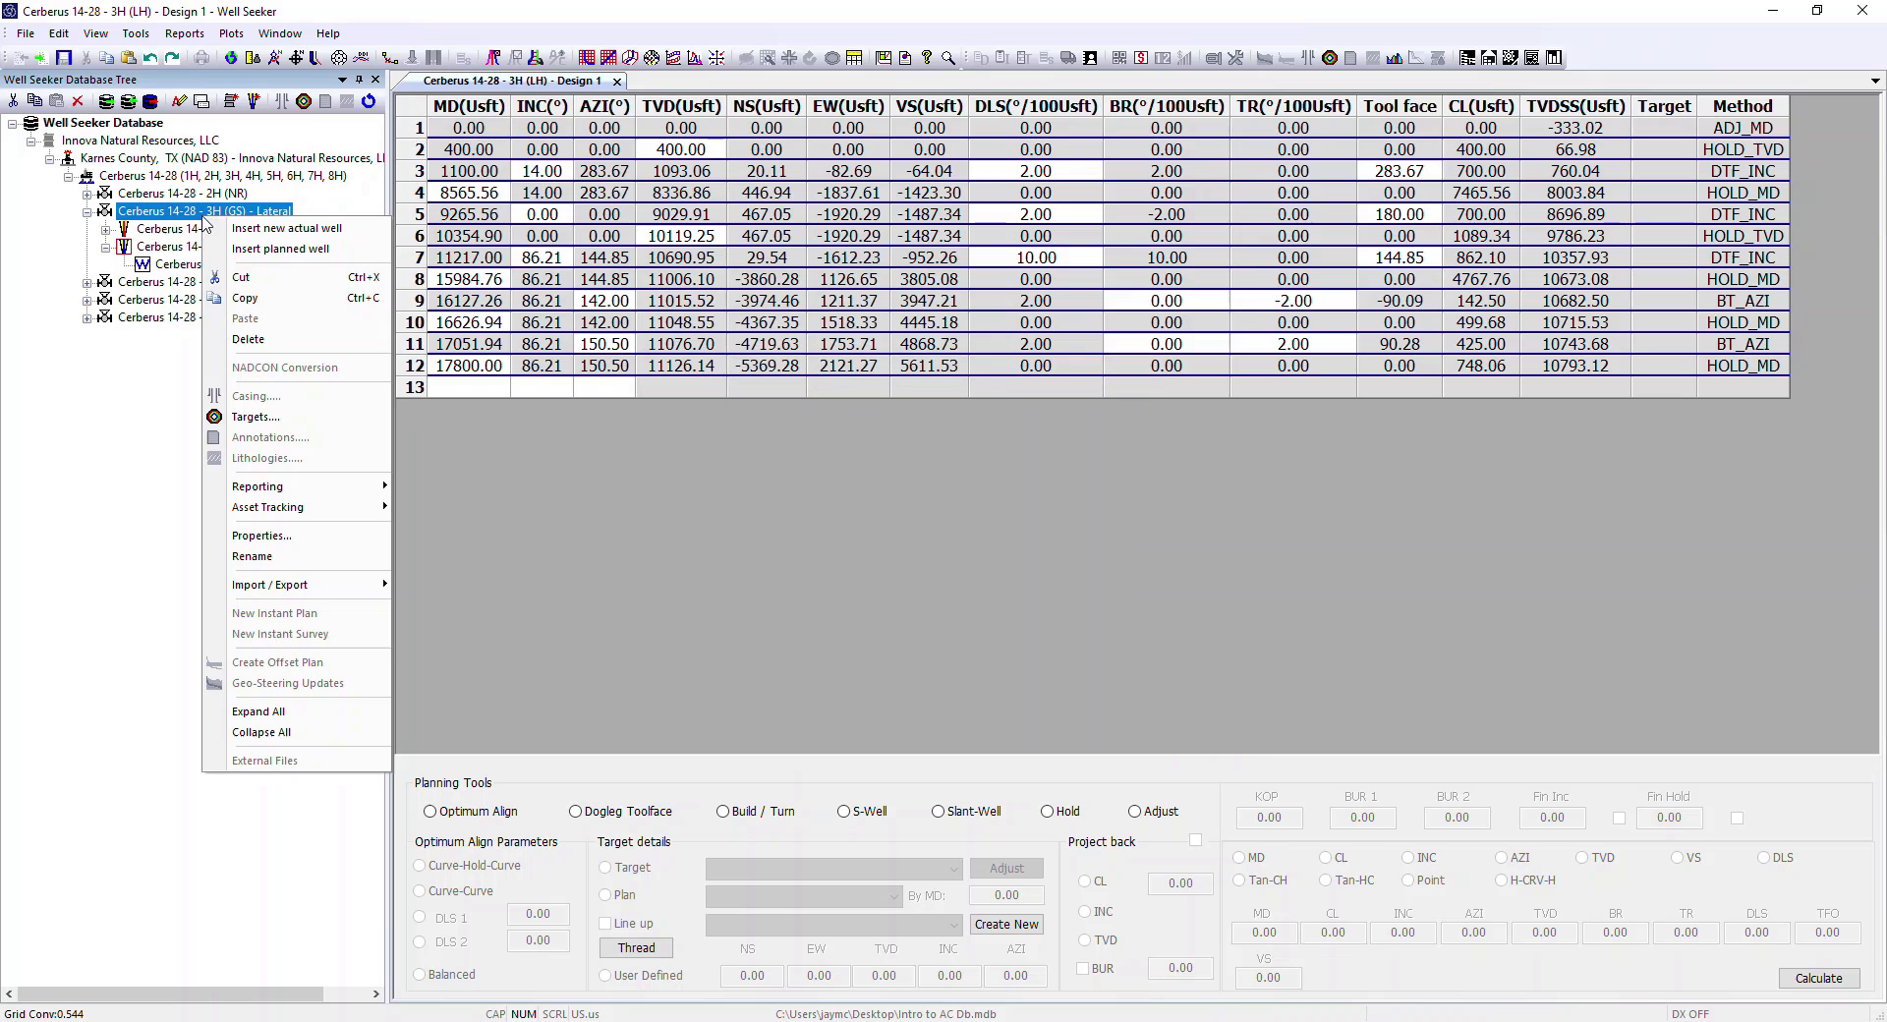
{"action": "left_click", "coordinate": [341, 542]}
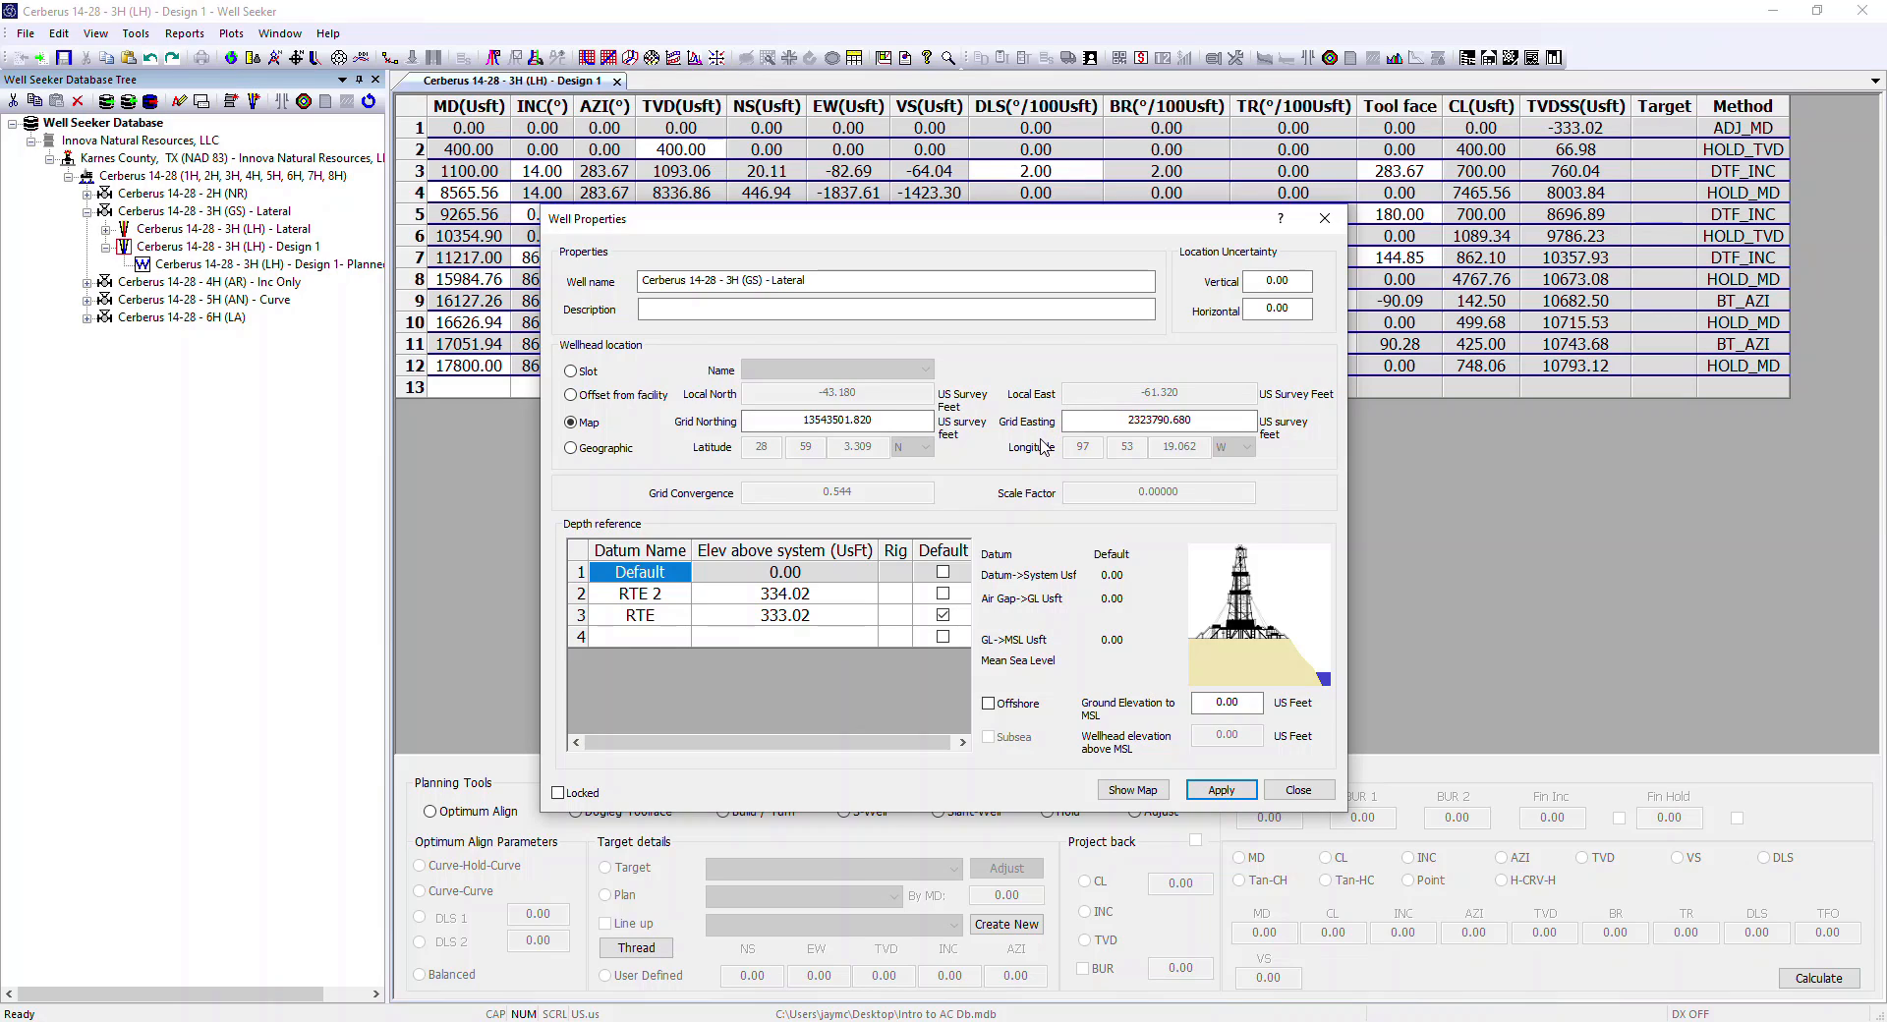
{"action": "double_click", "coordinate": [1277, 280]}
{"action": "double_click", "coordinate": [1270, 310]}
{"action": "left_click", "coordinate": [1299, 790]}
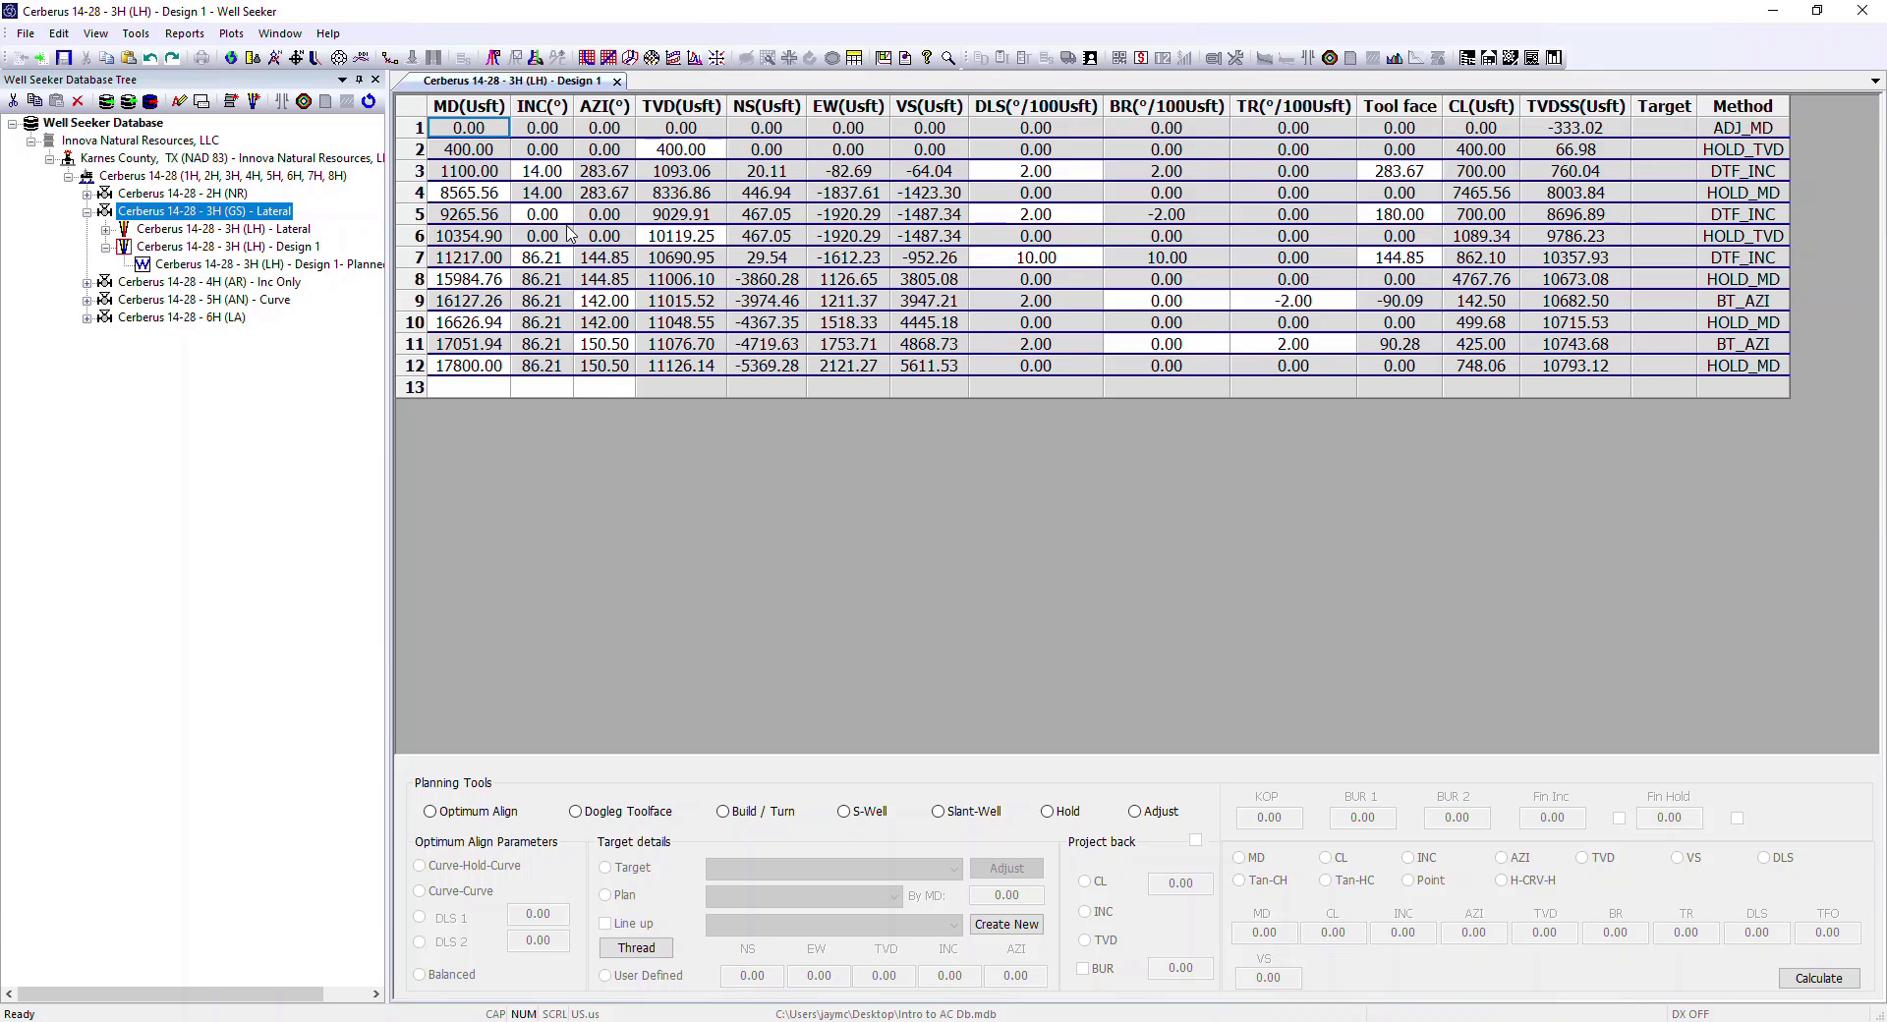
Examine the first and last rows of the Design 1 plan table.
{"action": "left_click", "coordinate": [415, 373]}
{"action": "left_click", "coordinate": [420, 131]}
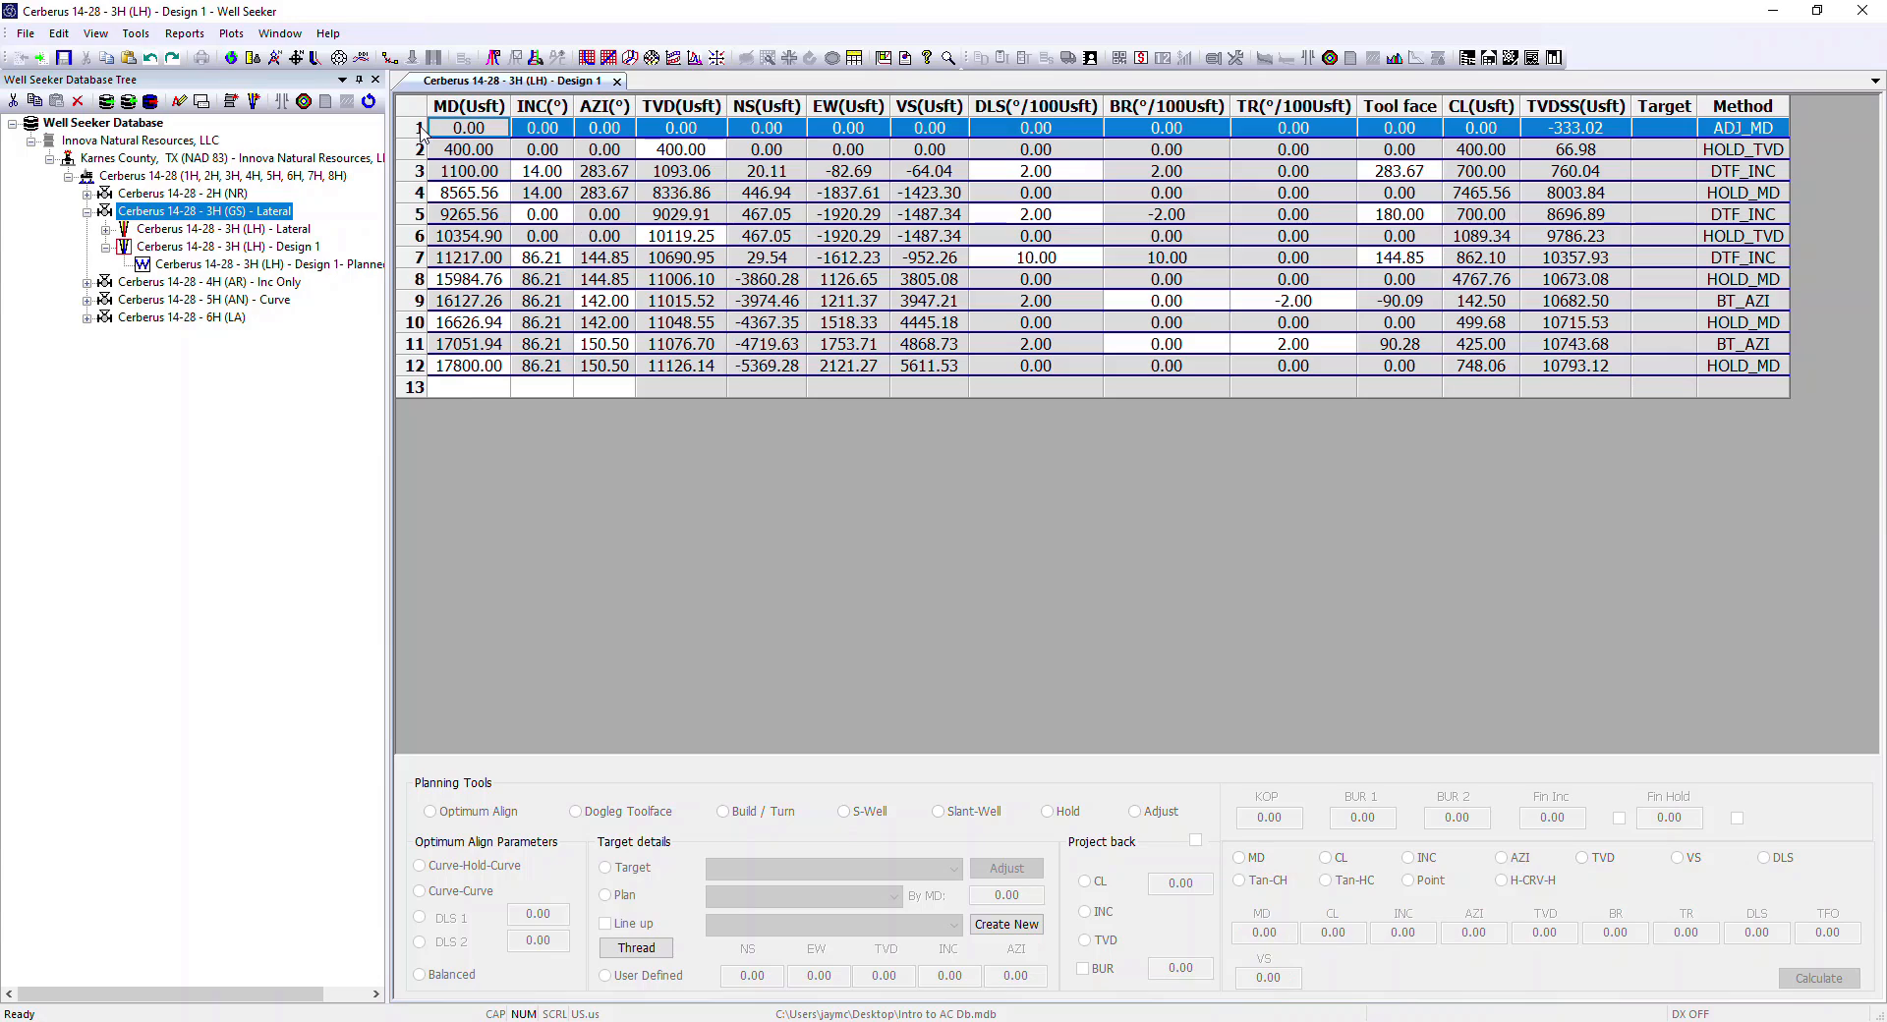
{"action": "left_click", "coordinate": [420, 371]}
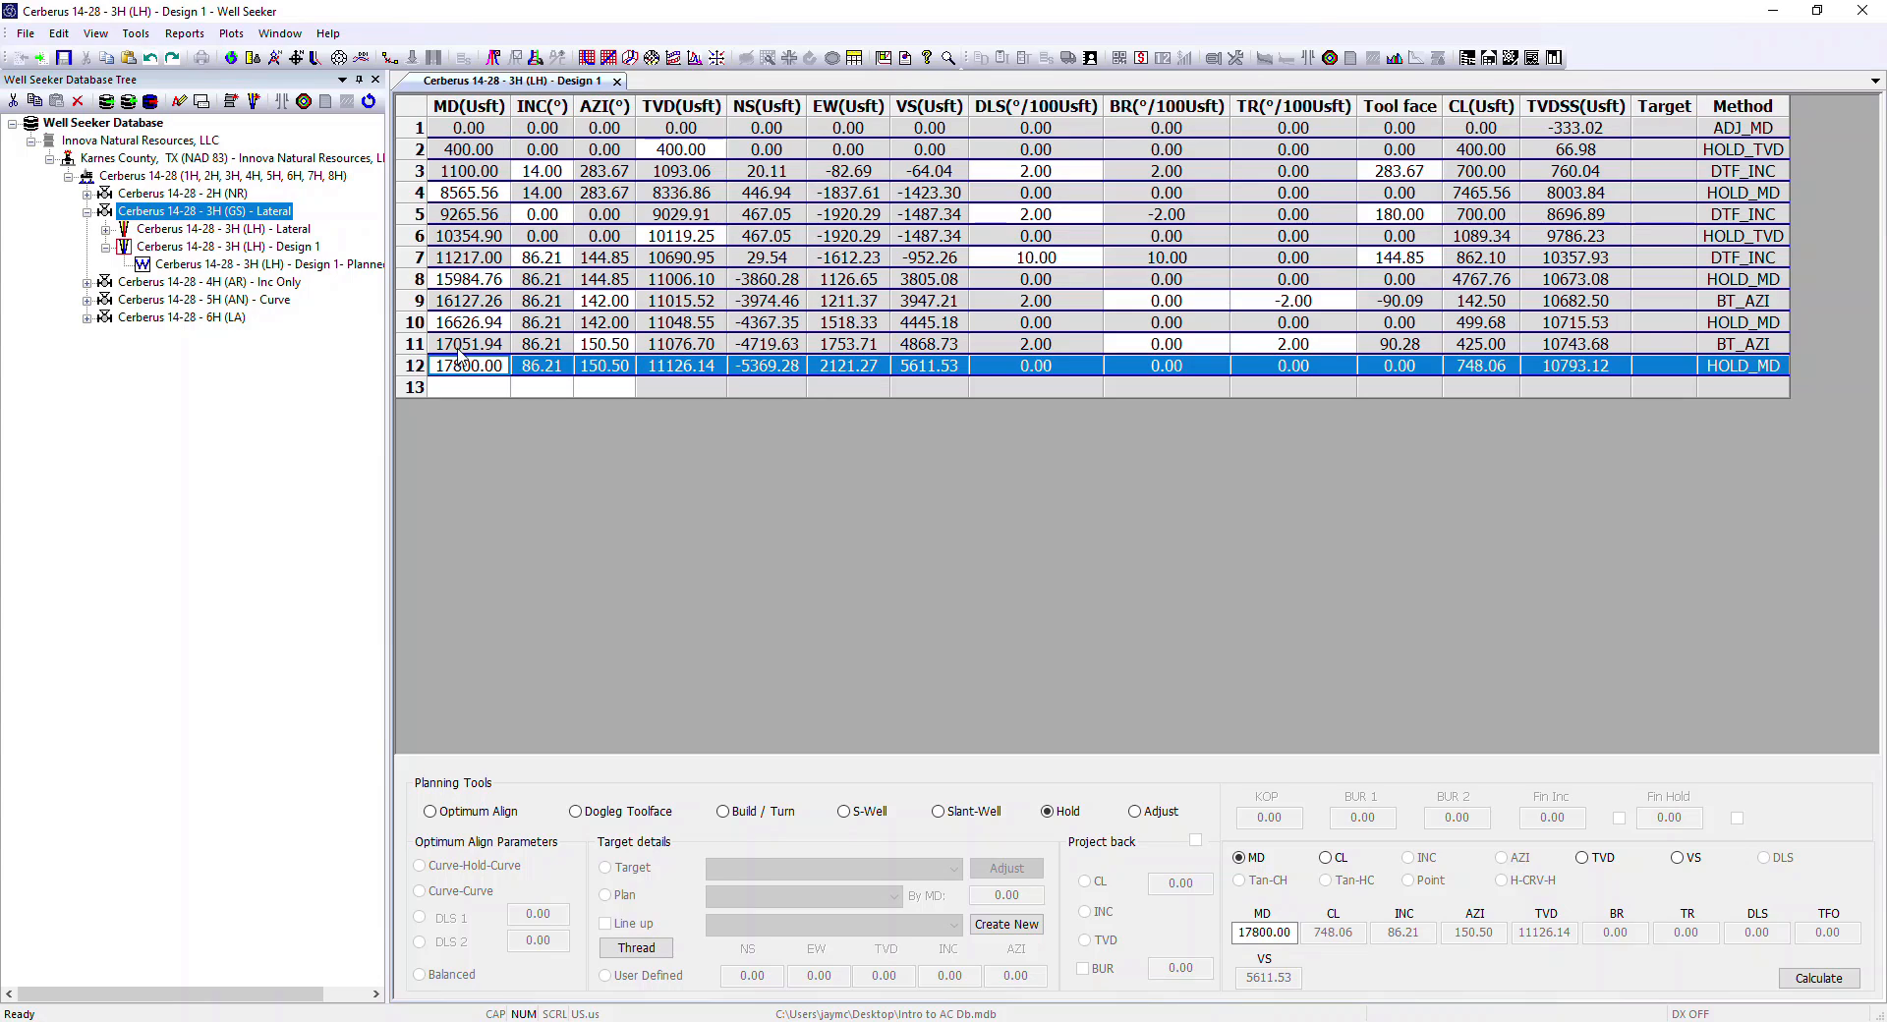
{"action": "left_click", "coordinate": [798, 389]}
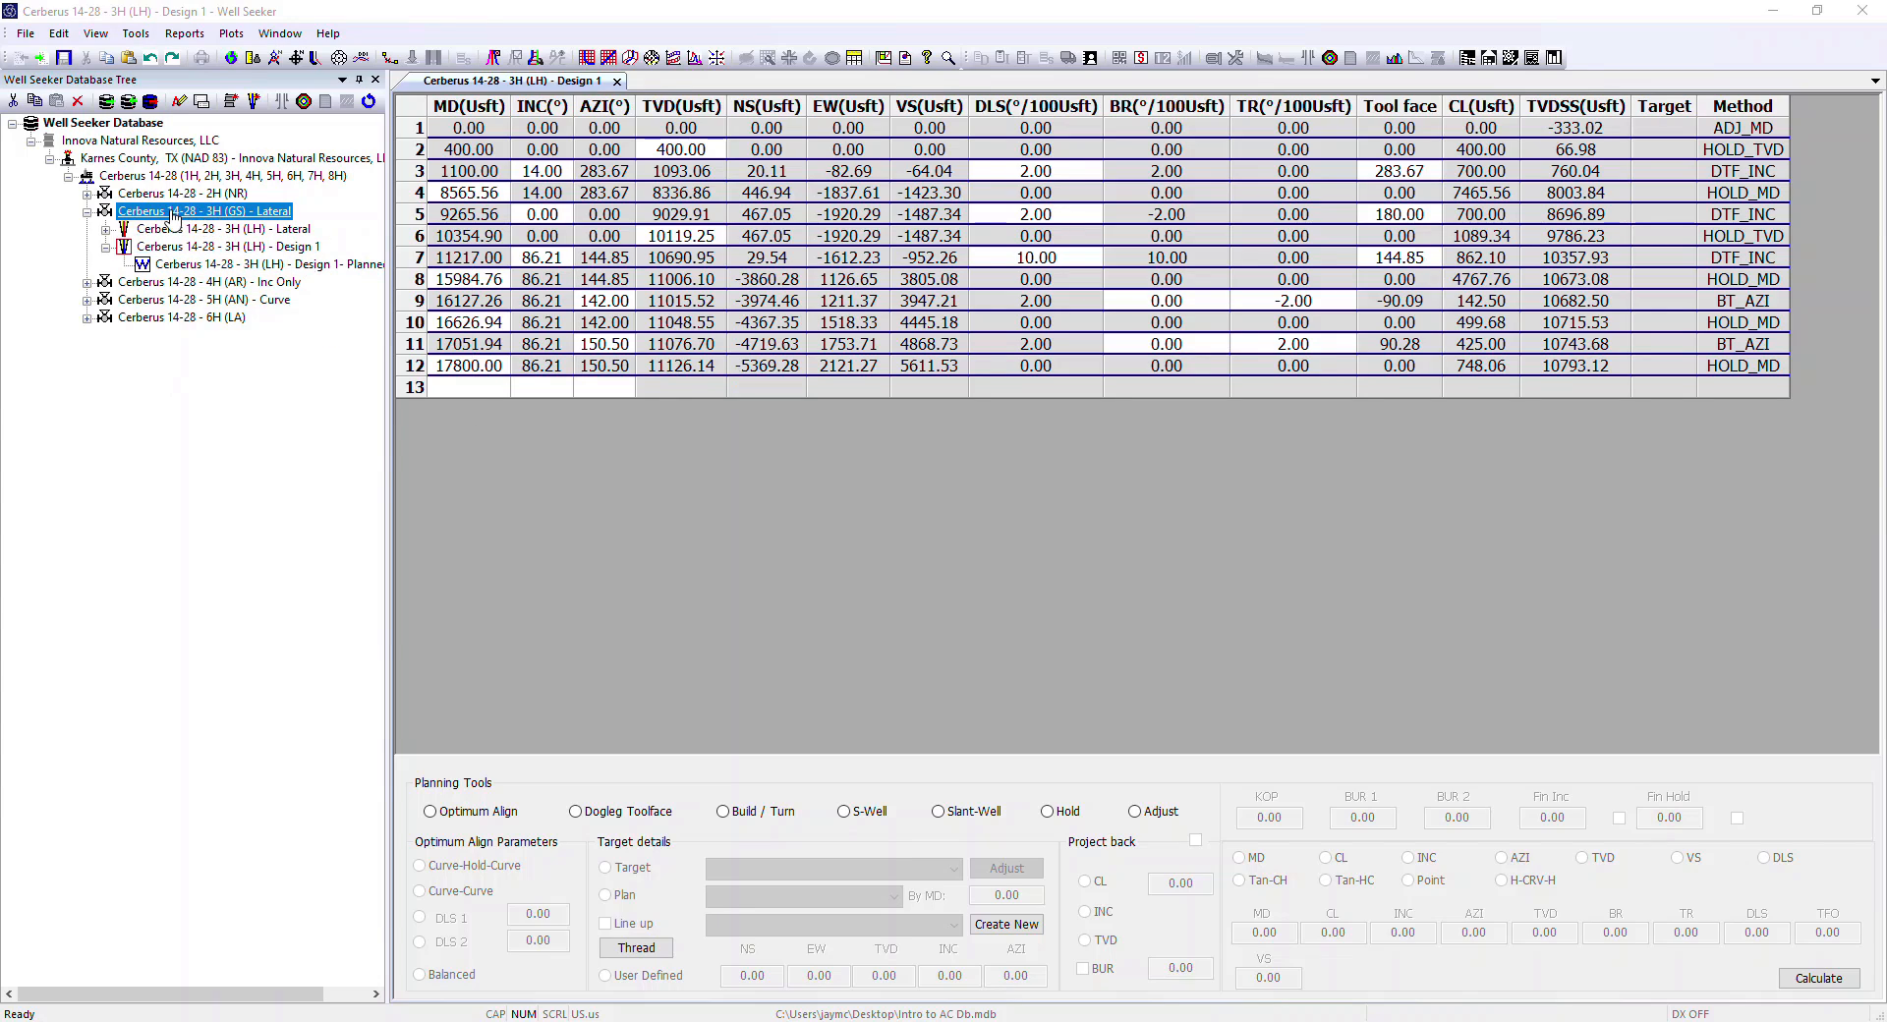
Open the plan properties of Cerberus 14-28 - 3H (LH) - Design 1 and review the active entry's magnetic model choices, keeping User defined.
{"action": "left_click", "coordinate": [167, 247]}
{"action": "right_click", "coordinate": [169, 250]}
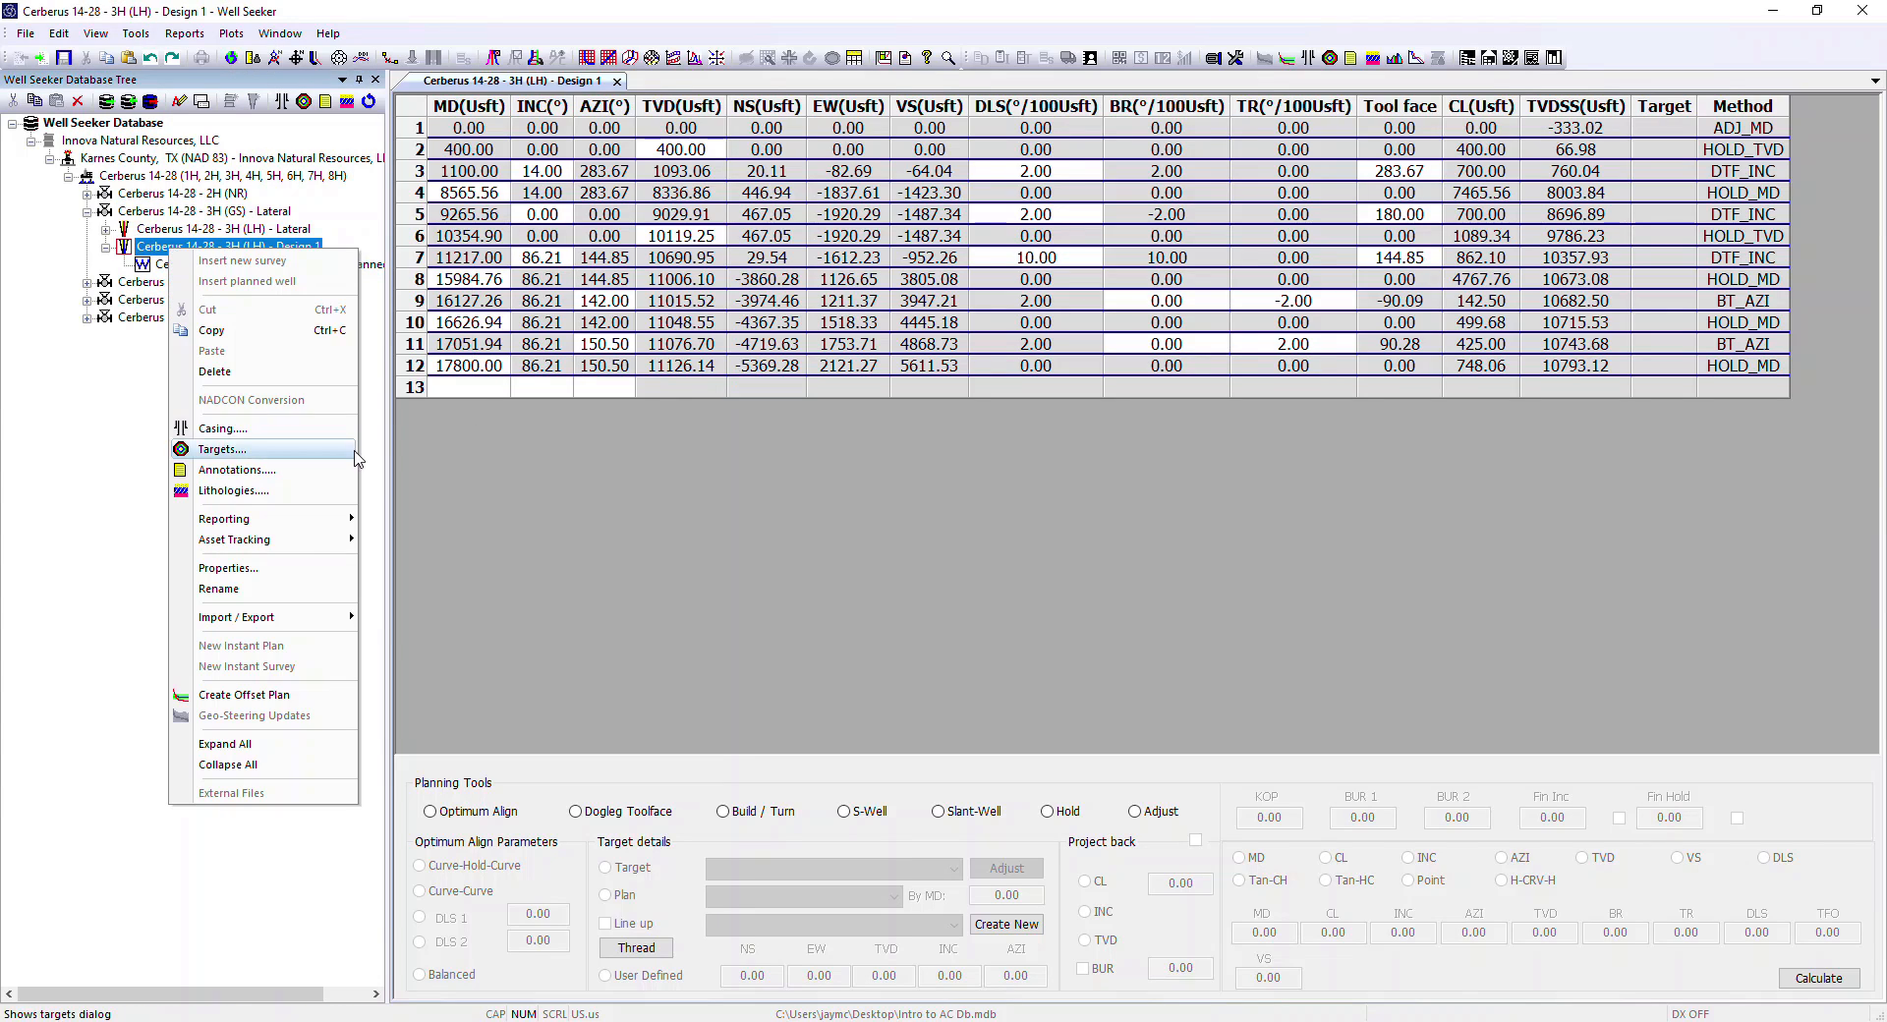
{"action": "left_click", "coordinate": [287, 568]}
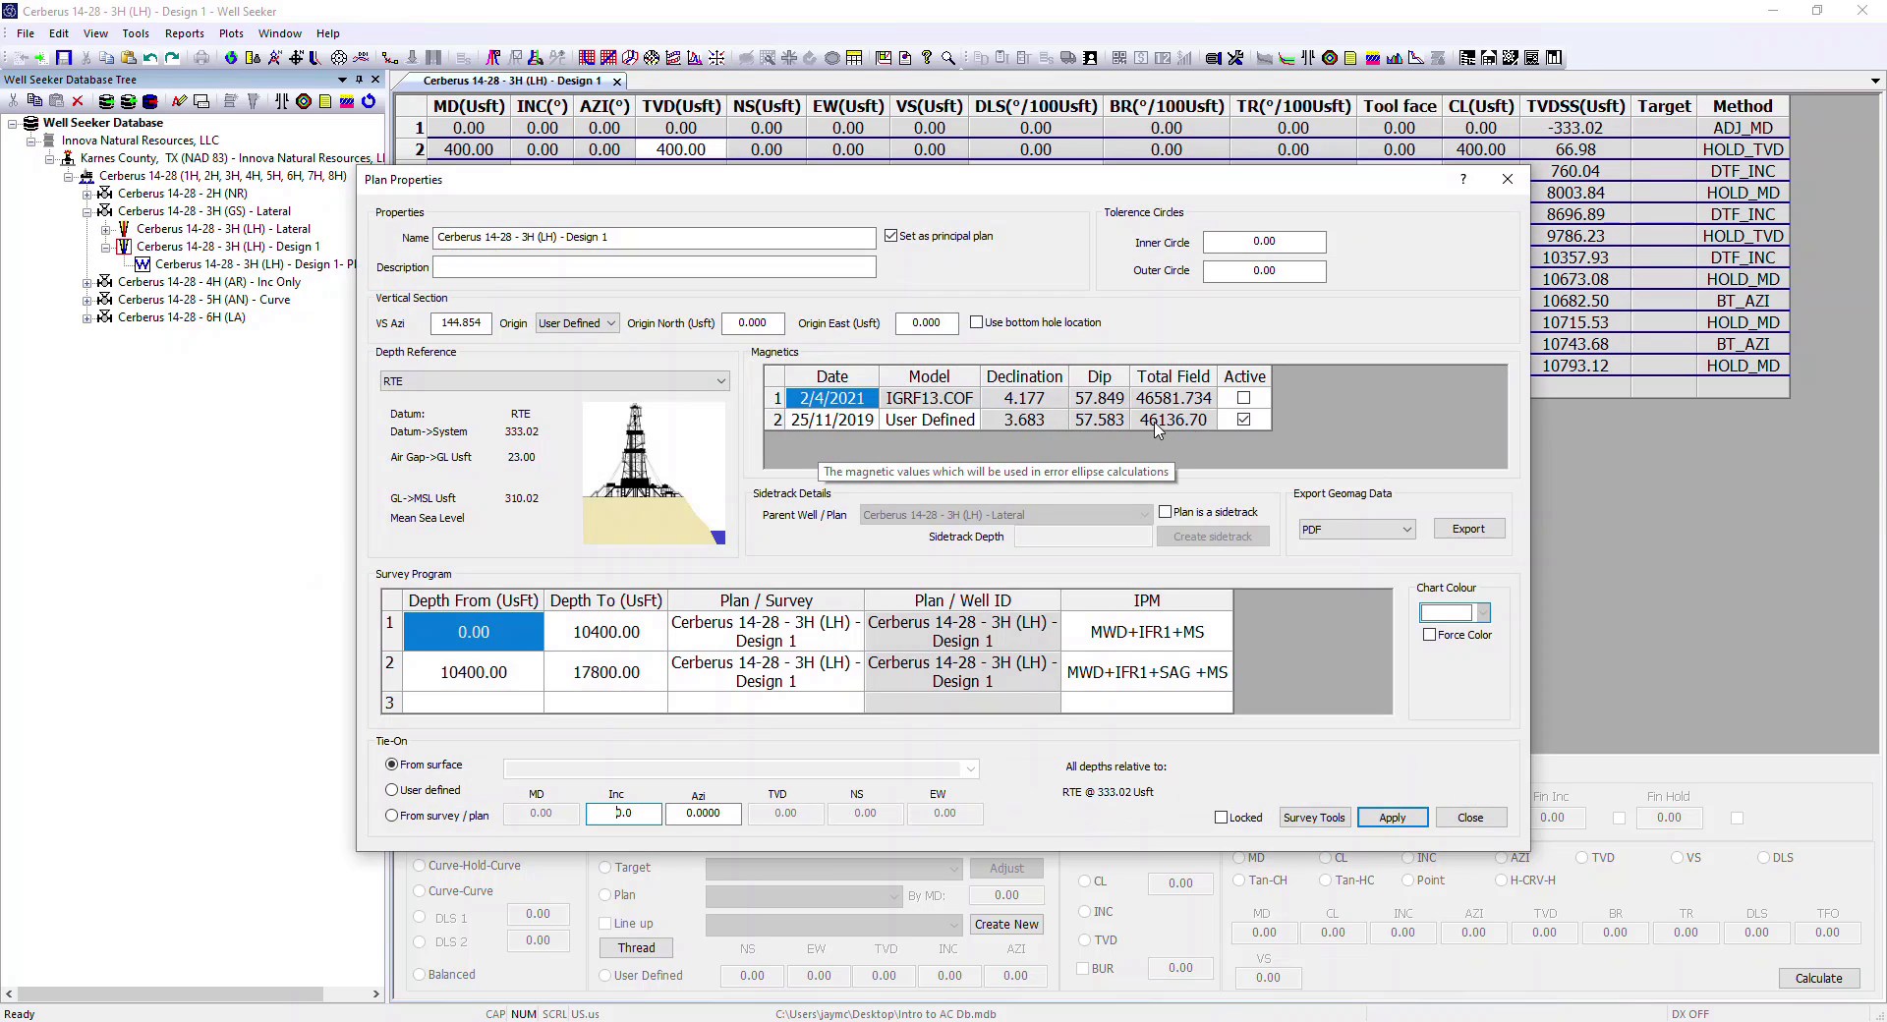
{"action": "left_click", "coordinate": [1243, 419]}
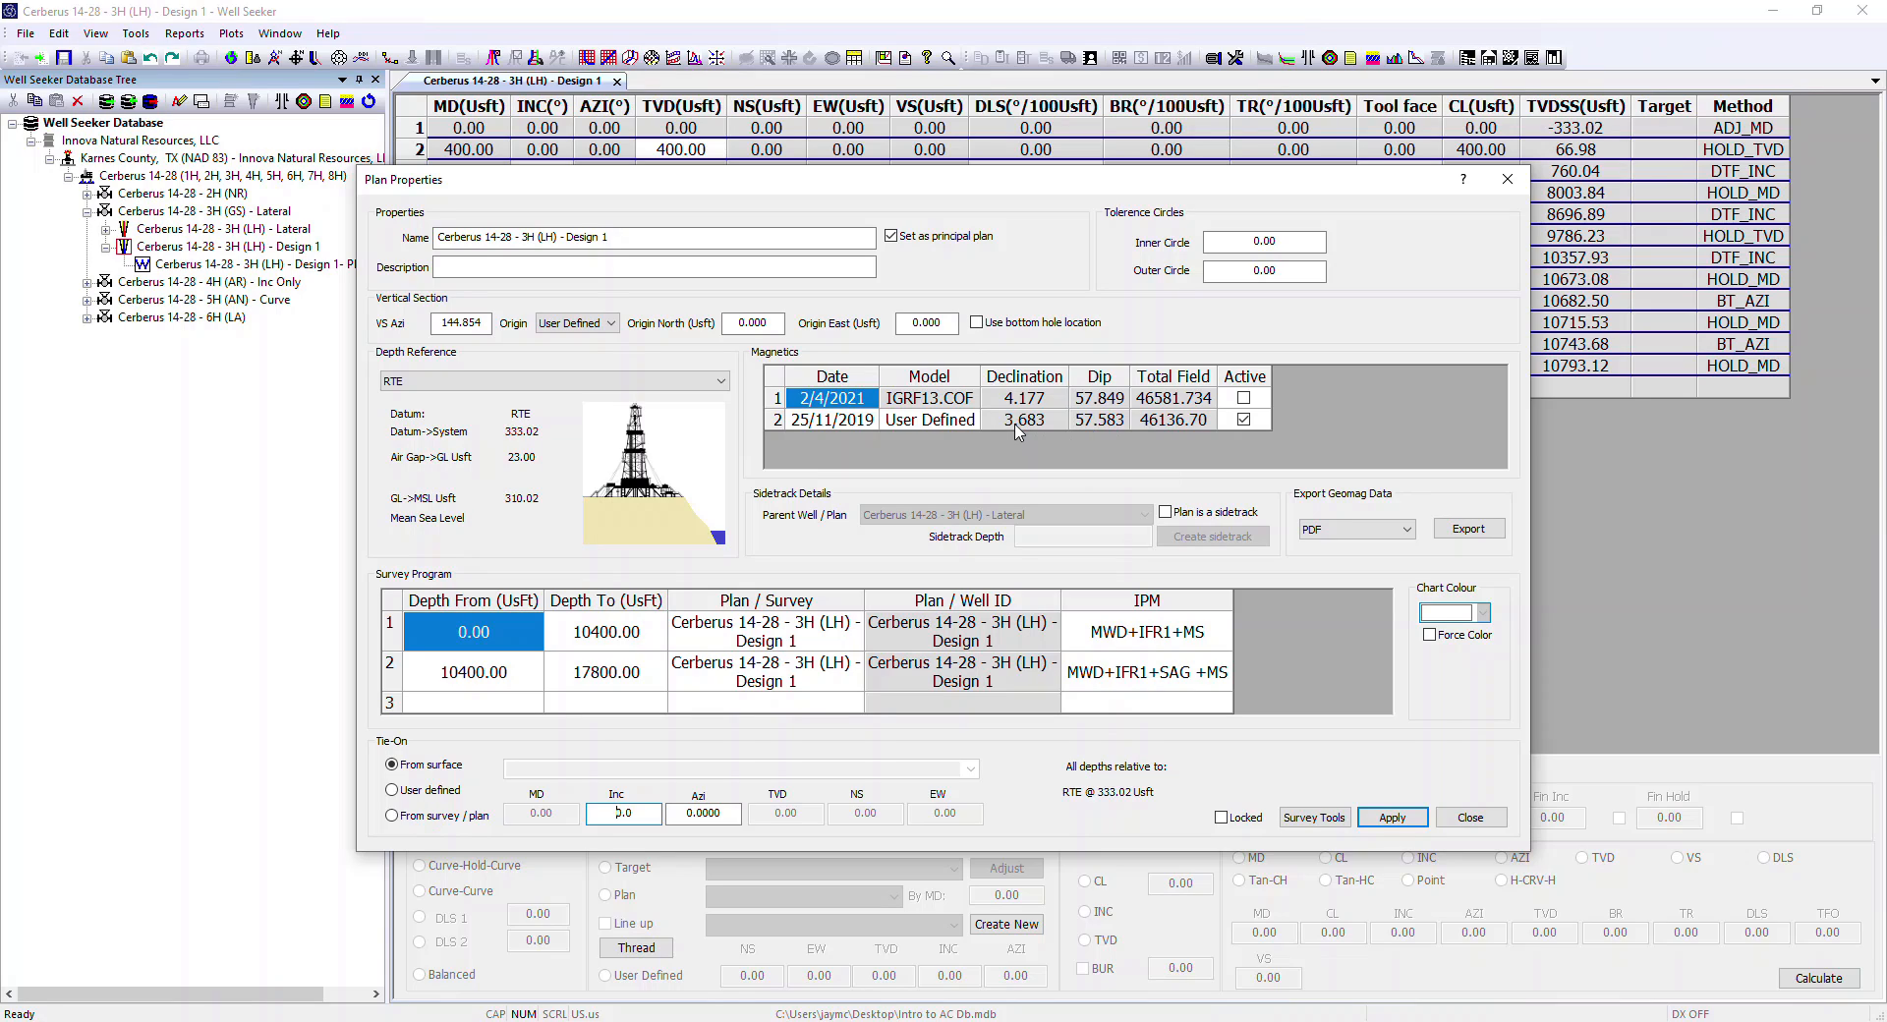
{"action": "left_click", "coordinate": [946, 420]}
{"action": "left_click", "coordinate": [973, 420]}
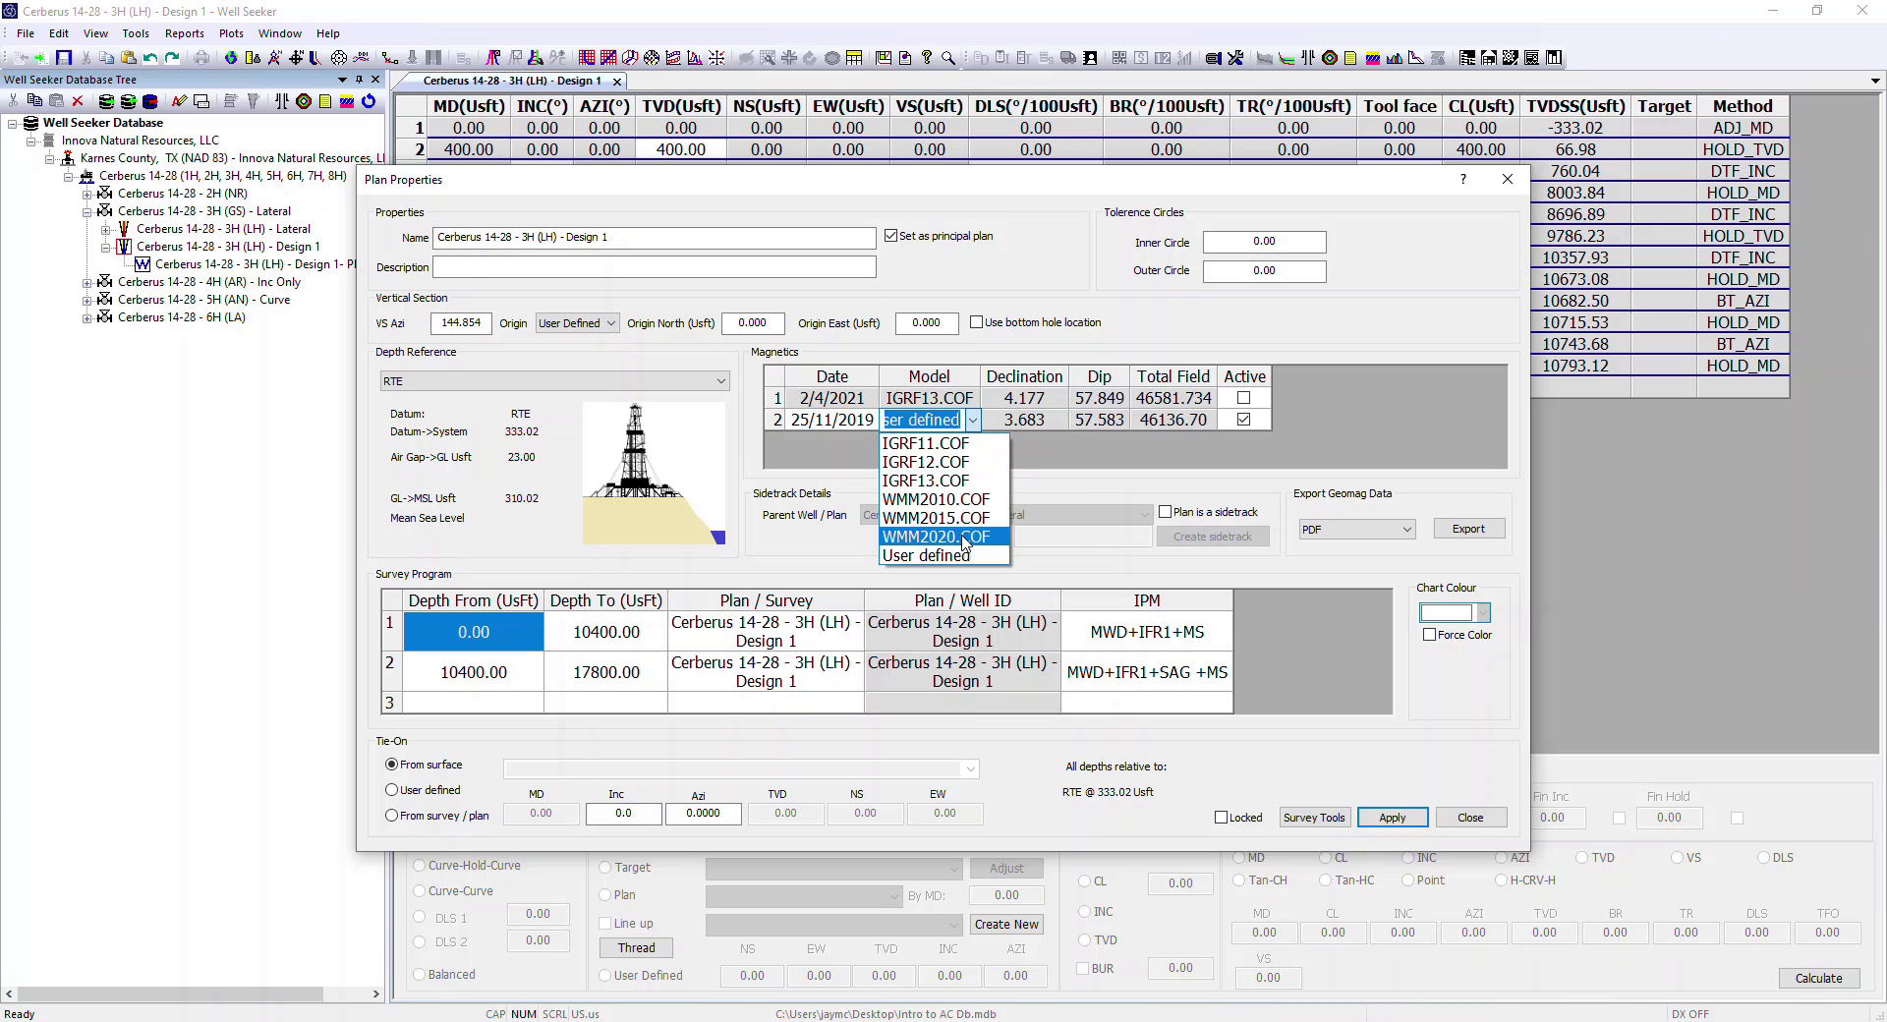
{"action": "left_click", "coordinate": [1059, 420]}
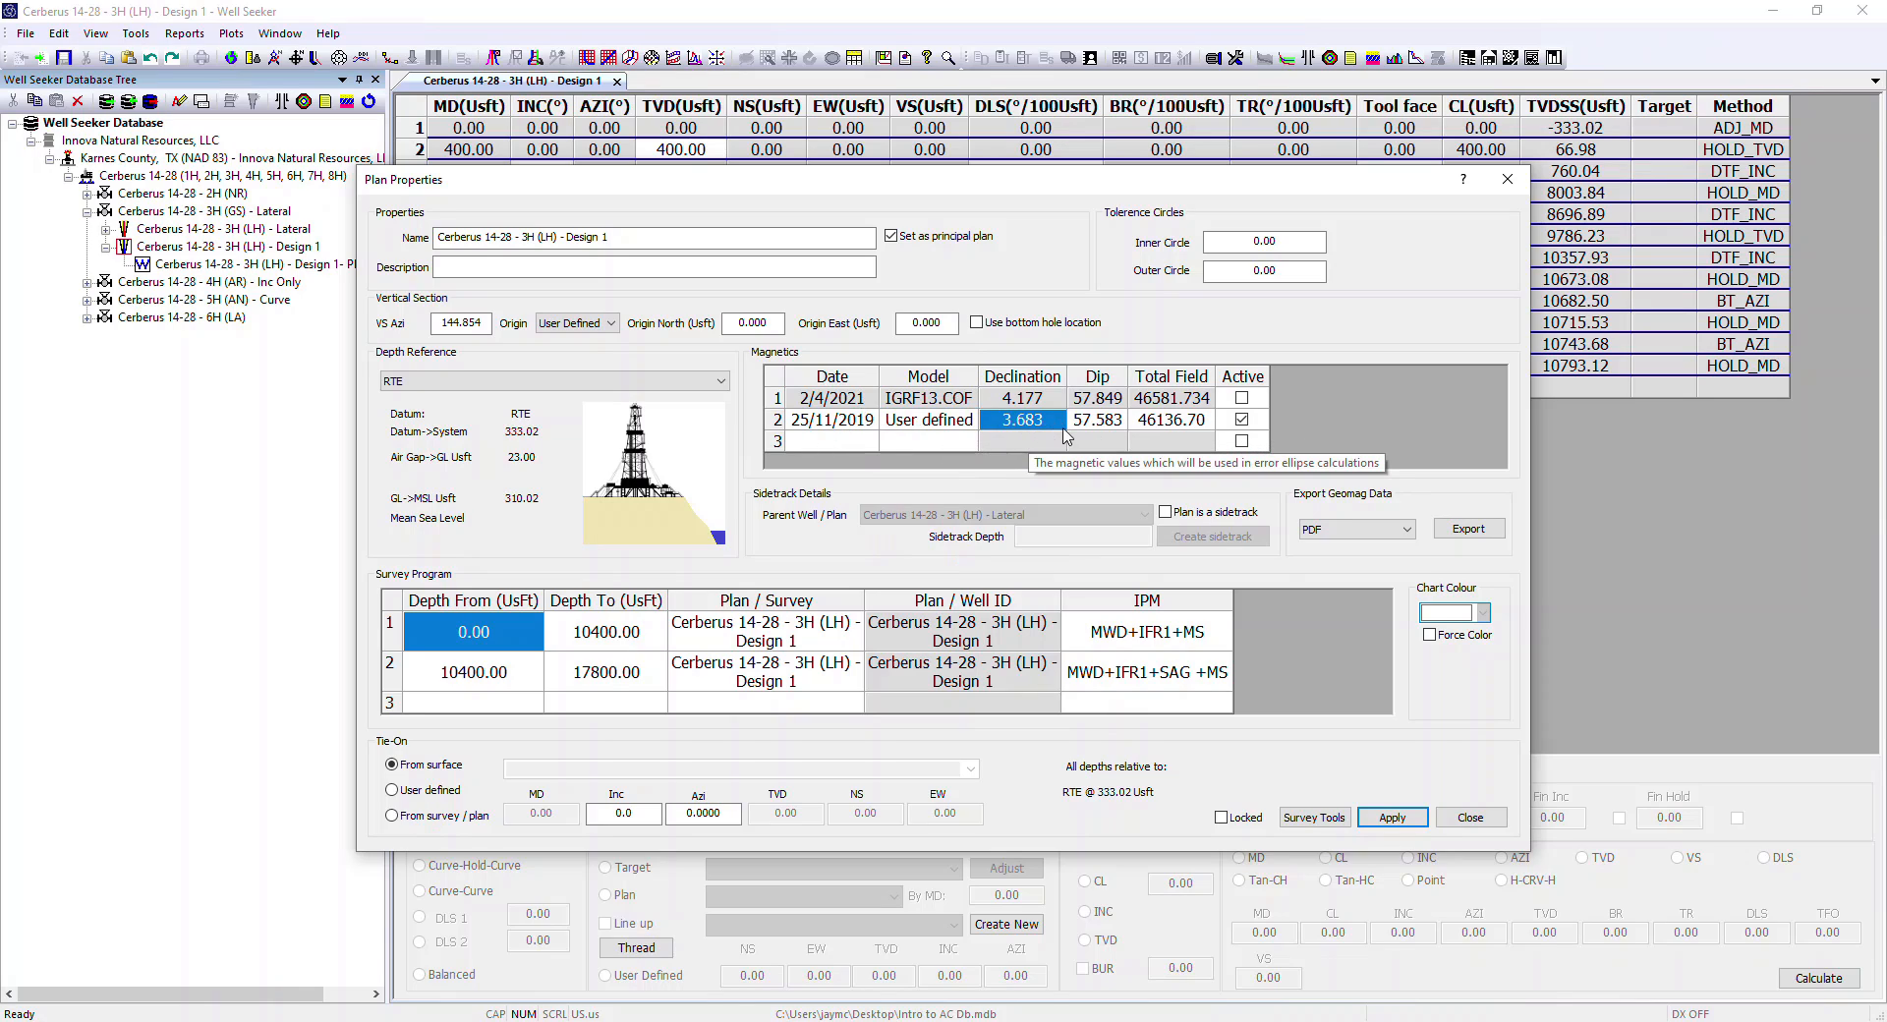
Examine the declination, dip and total field of the active User defined magnetics entry.
{"action": "left_click", "coordinate": [1179, 443]}
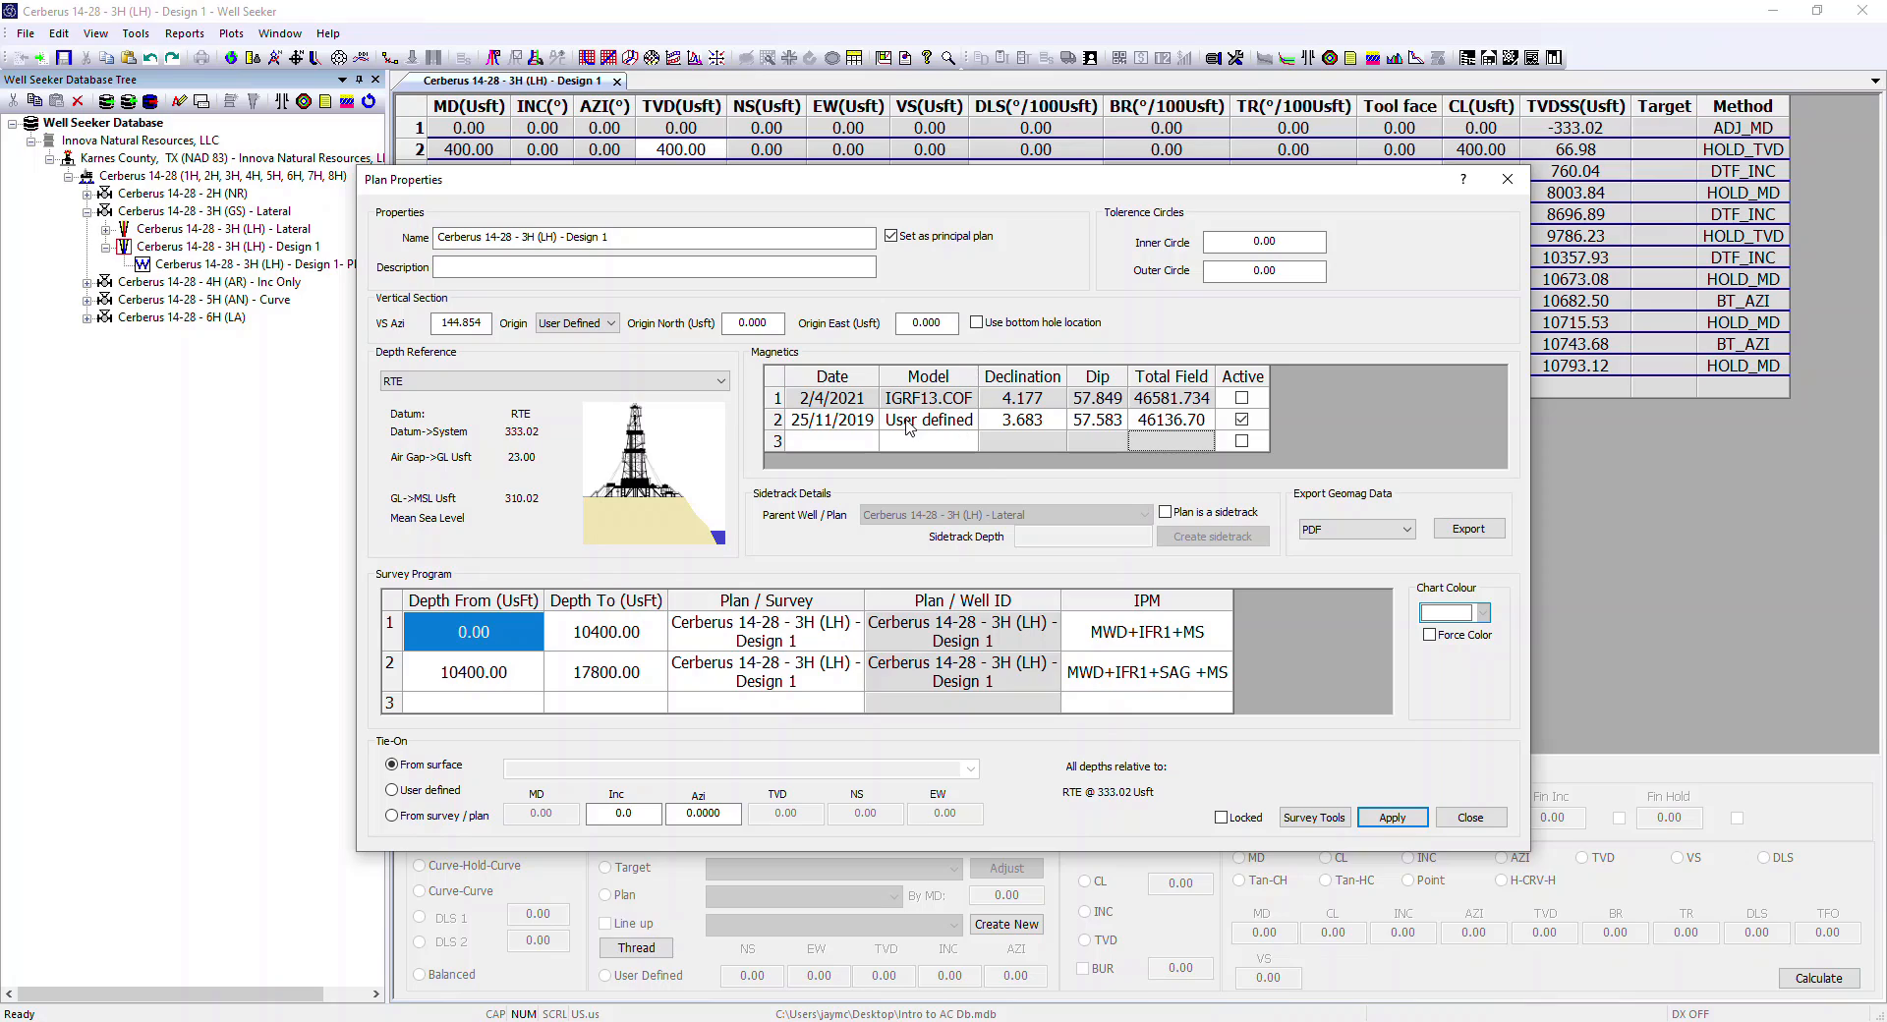
{"action": "left_click", "coordinate": [1013, 427]}
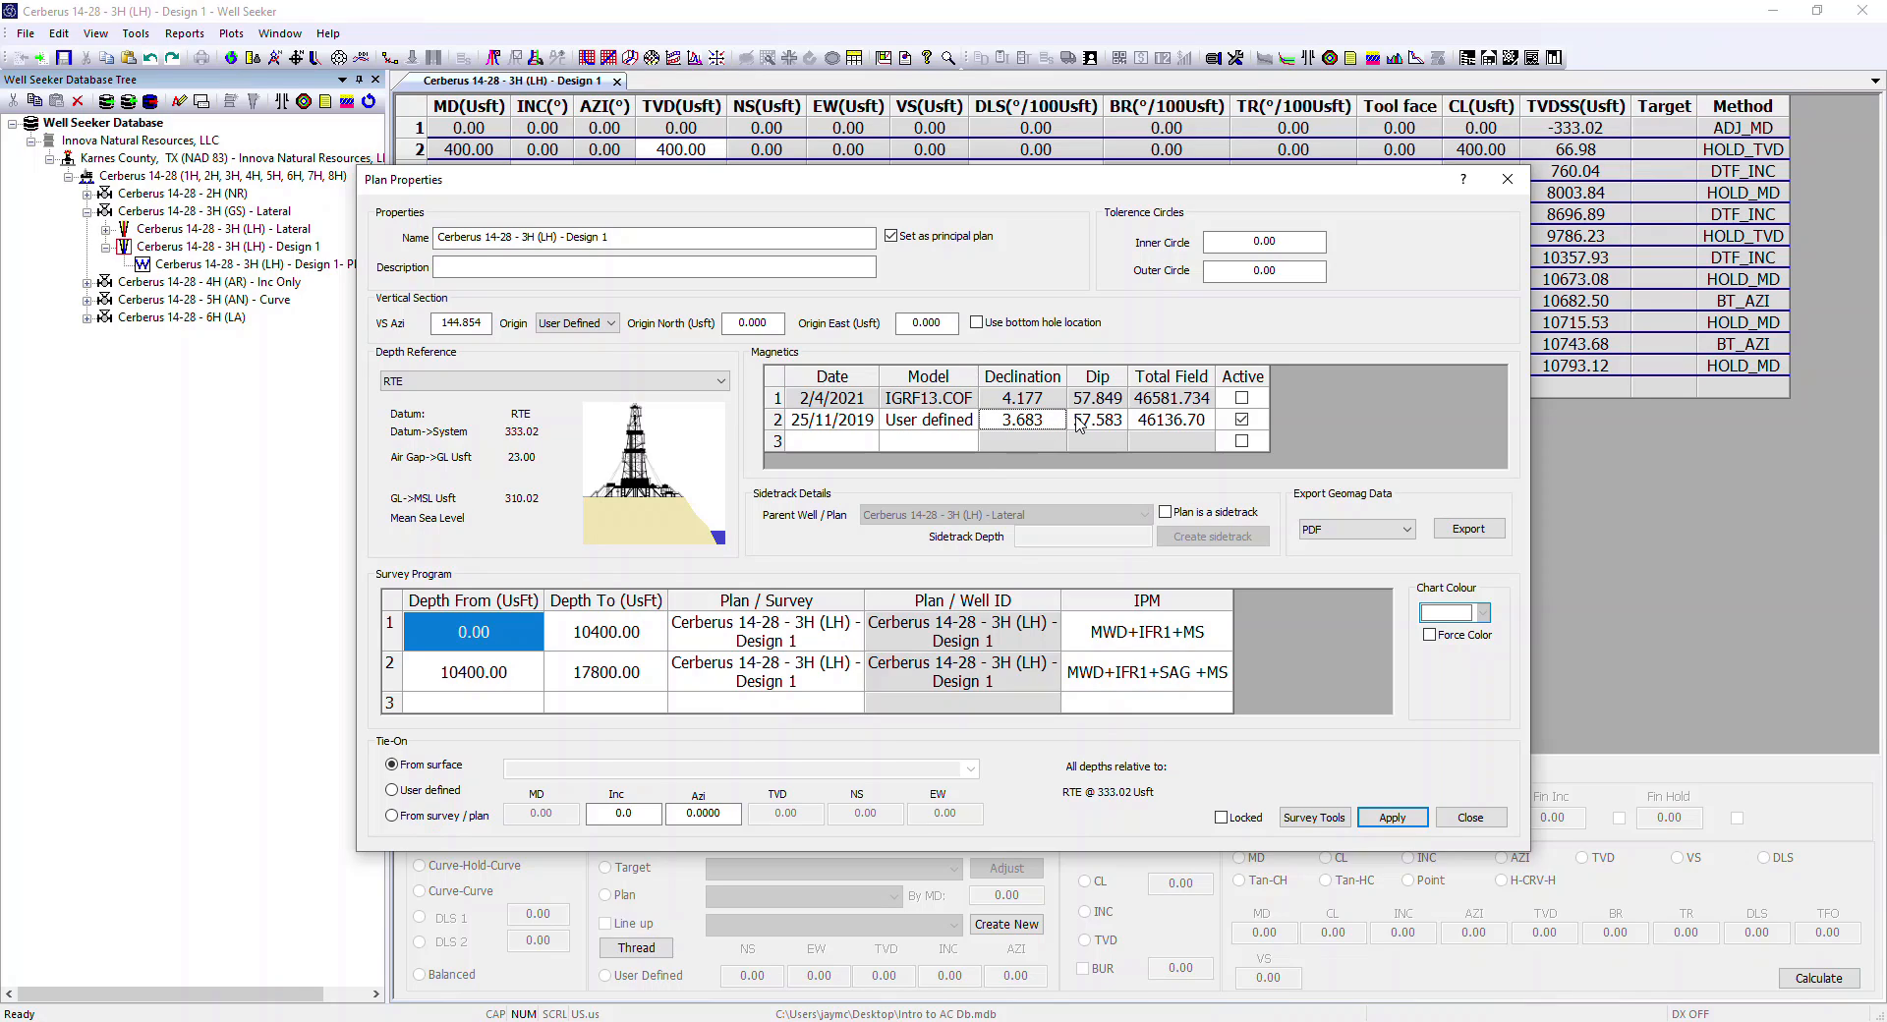
{"action": "left_click", "coordinate": [1081, 425]}
{"action": "left_click", "coordinate": [1154, 425]}
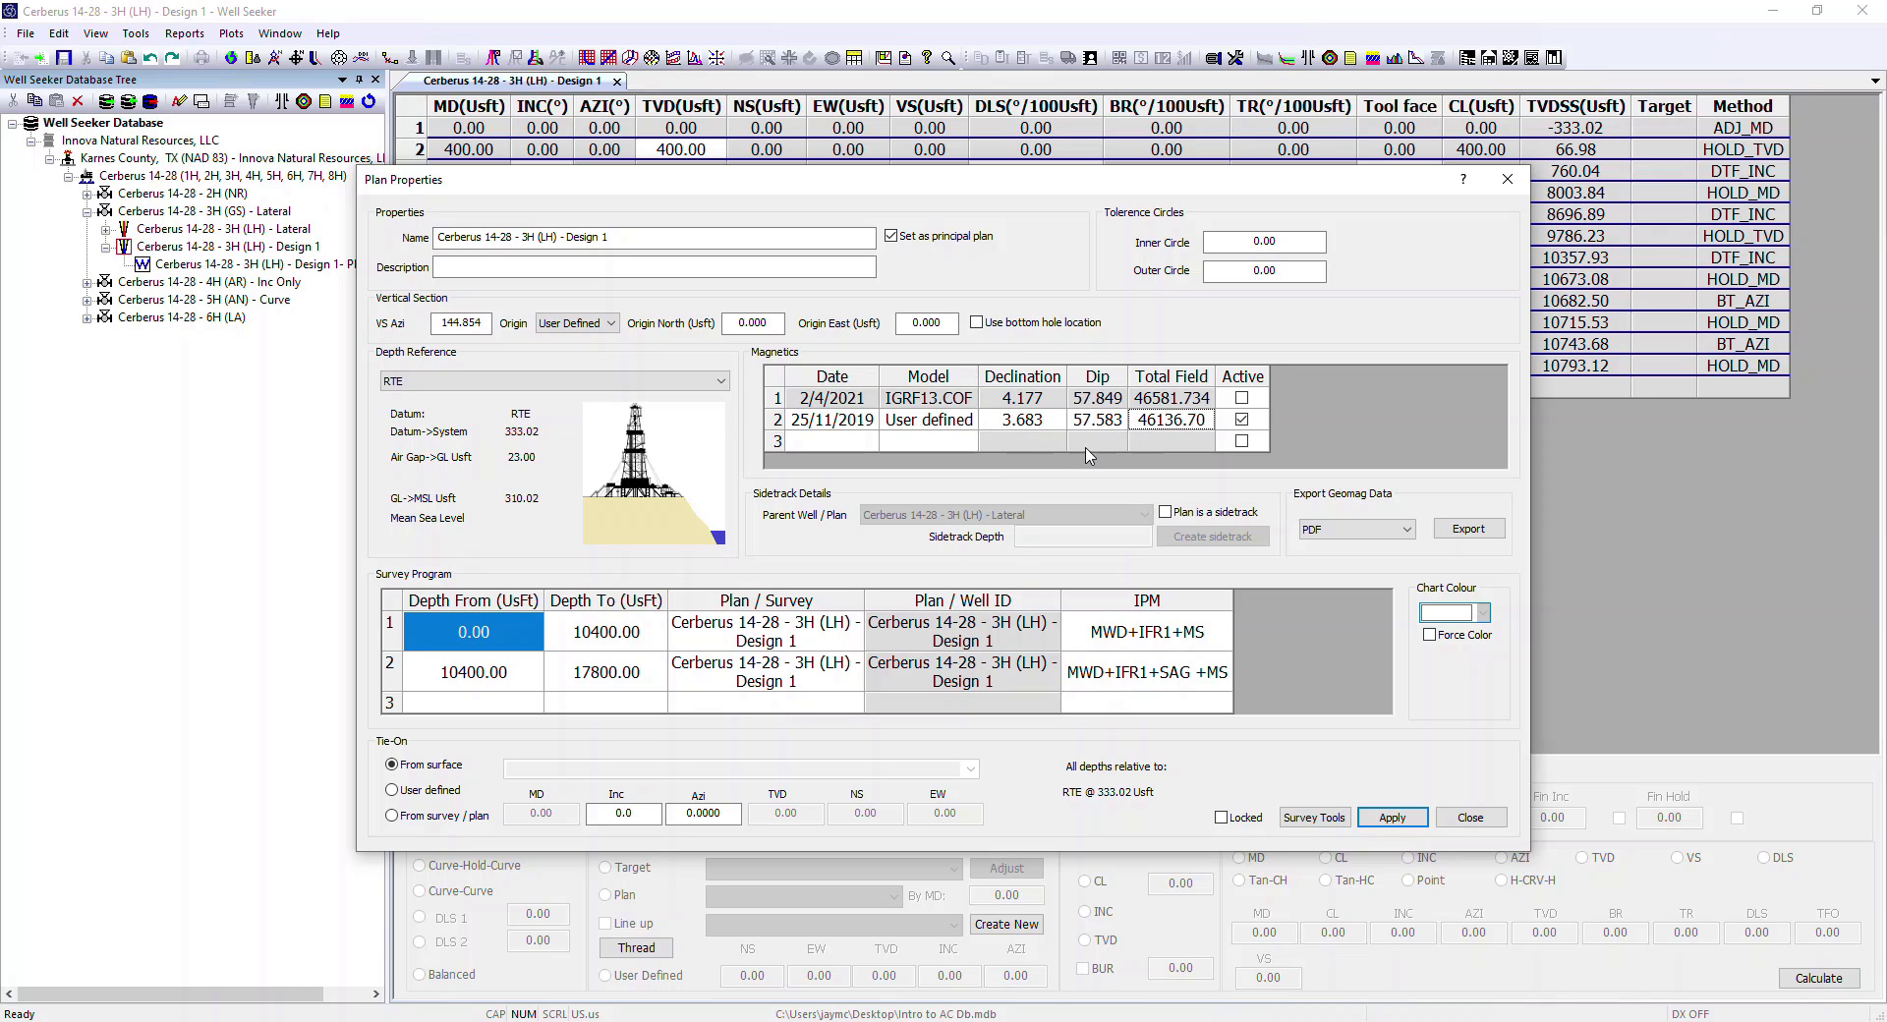
{"action": "left_click", "coordinate": [1023, 433]}
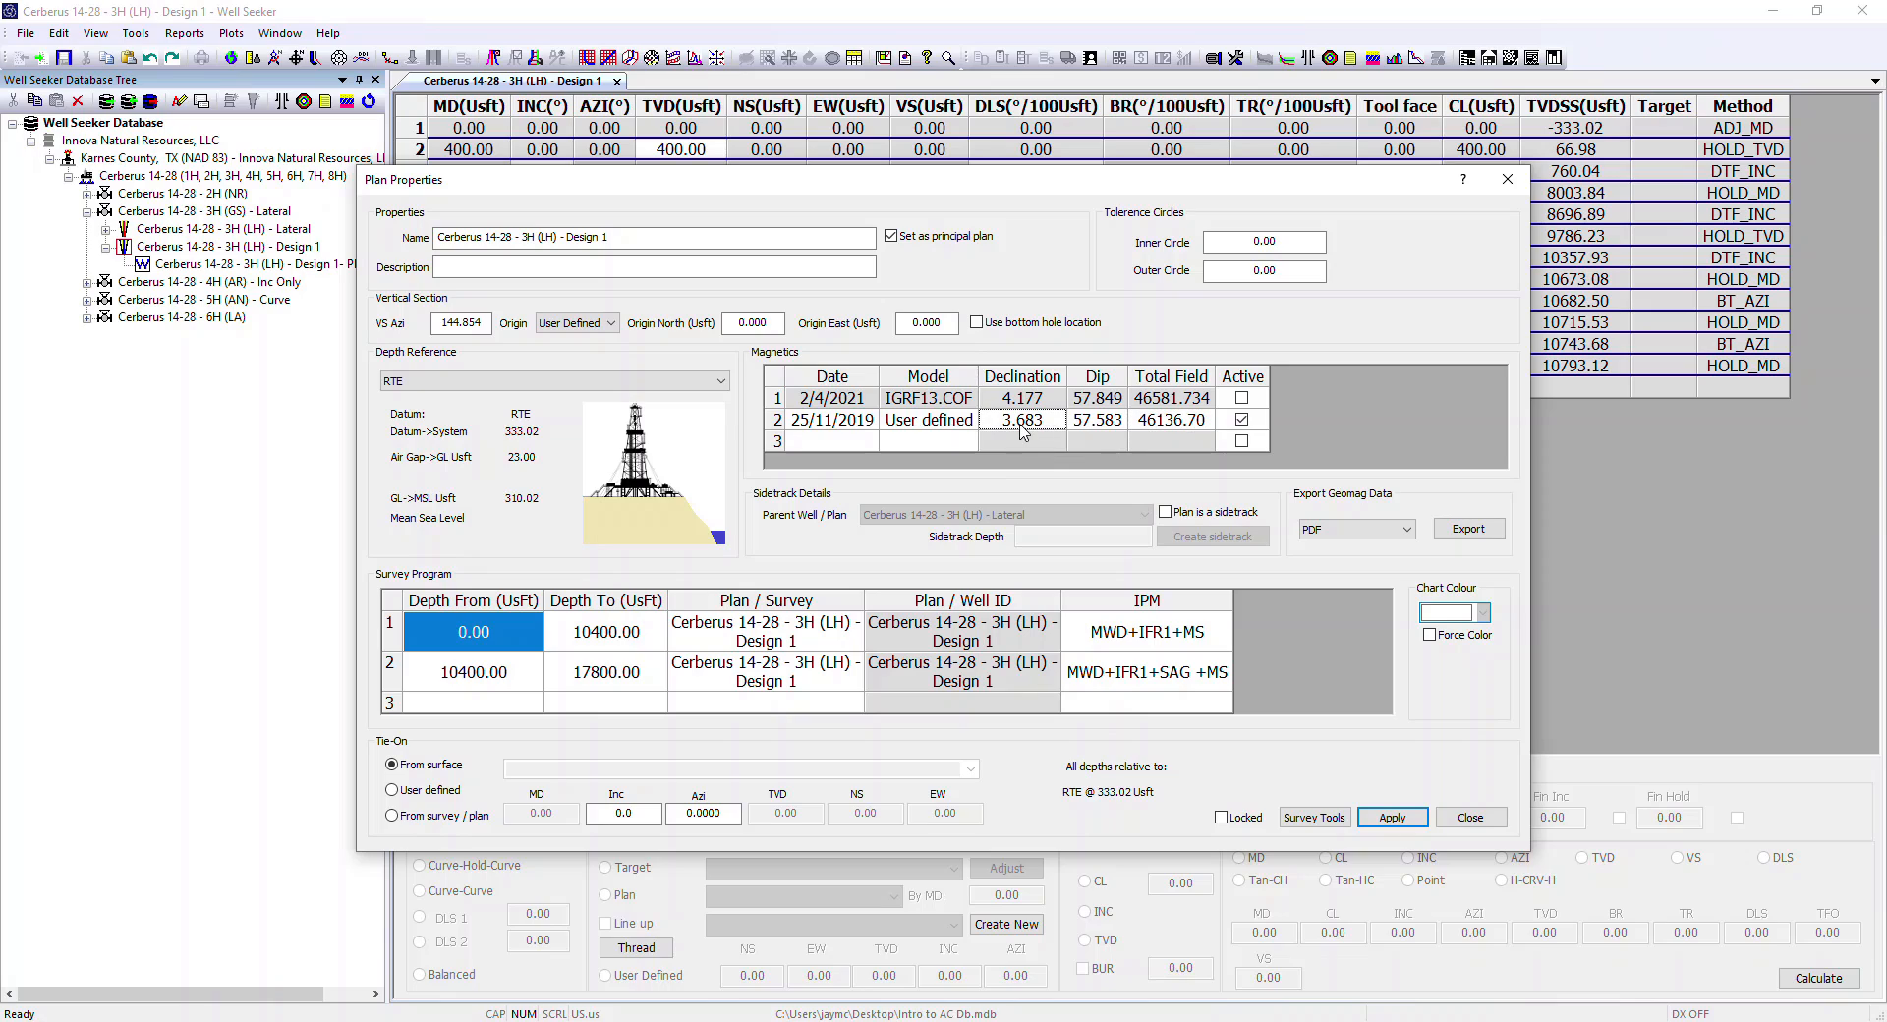
{"action": "left_click", "coordinate": [1090, 428]}
{"action": "left_click", "coordinate": [1147, 429]}
{"action": "left_click", "coordinate": [1171, 420]}
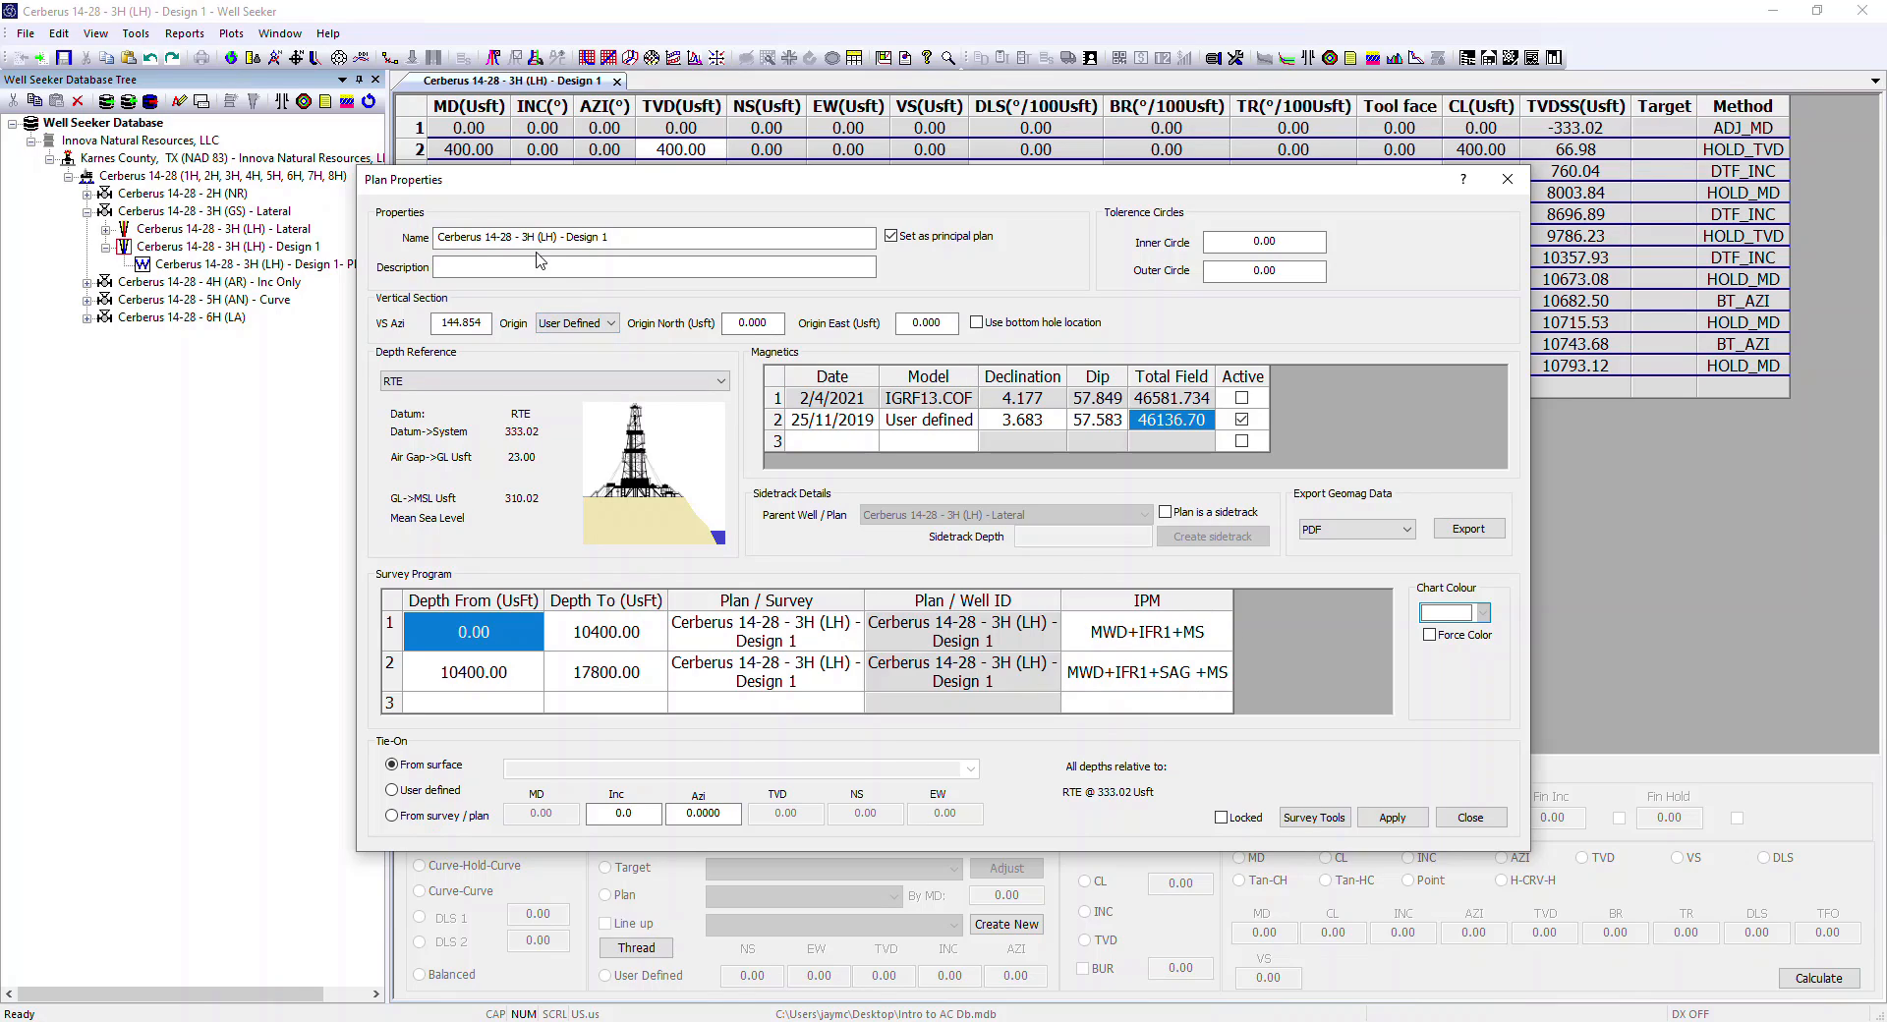
Review the available IPM error models for the first survey program row, keeping MWD+IFR1+MS.
{"action": "left_click", "coordinate": [1212, 641]}
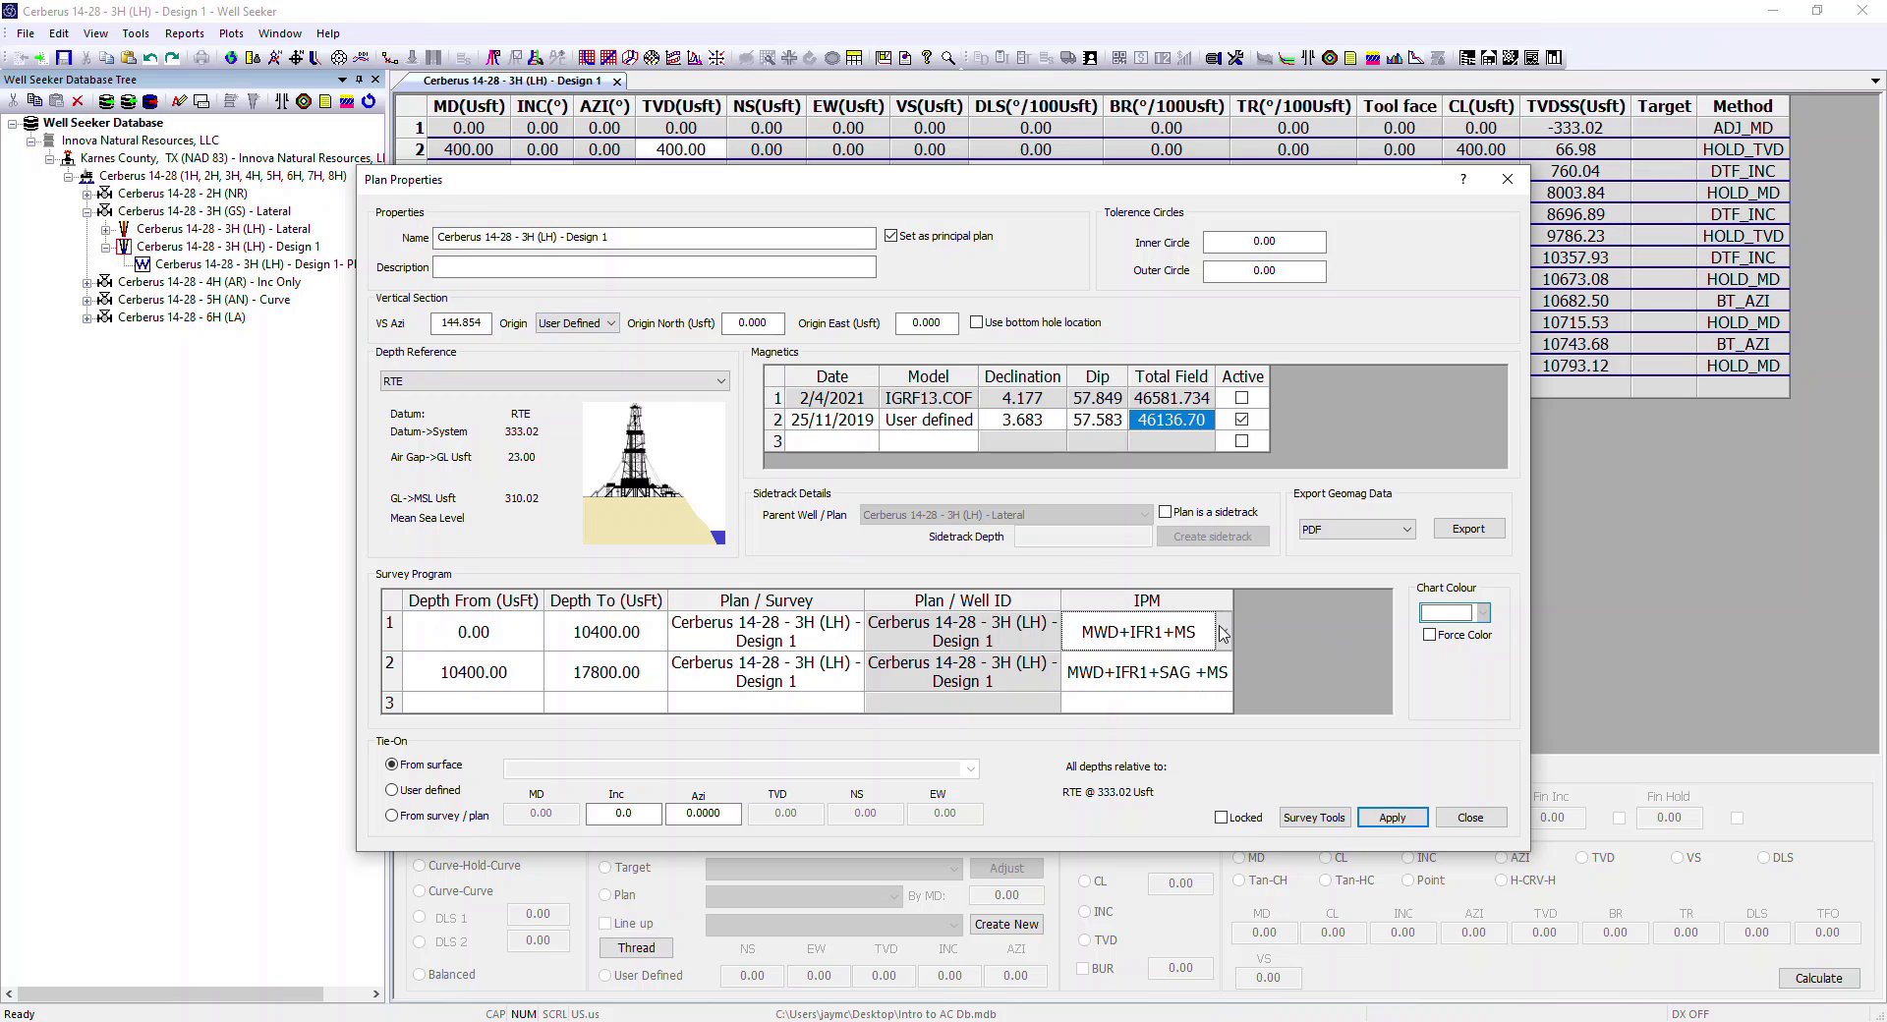
{"action": "left_click", "coordinate": [1216, 638]}
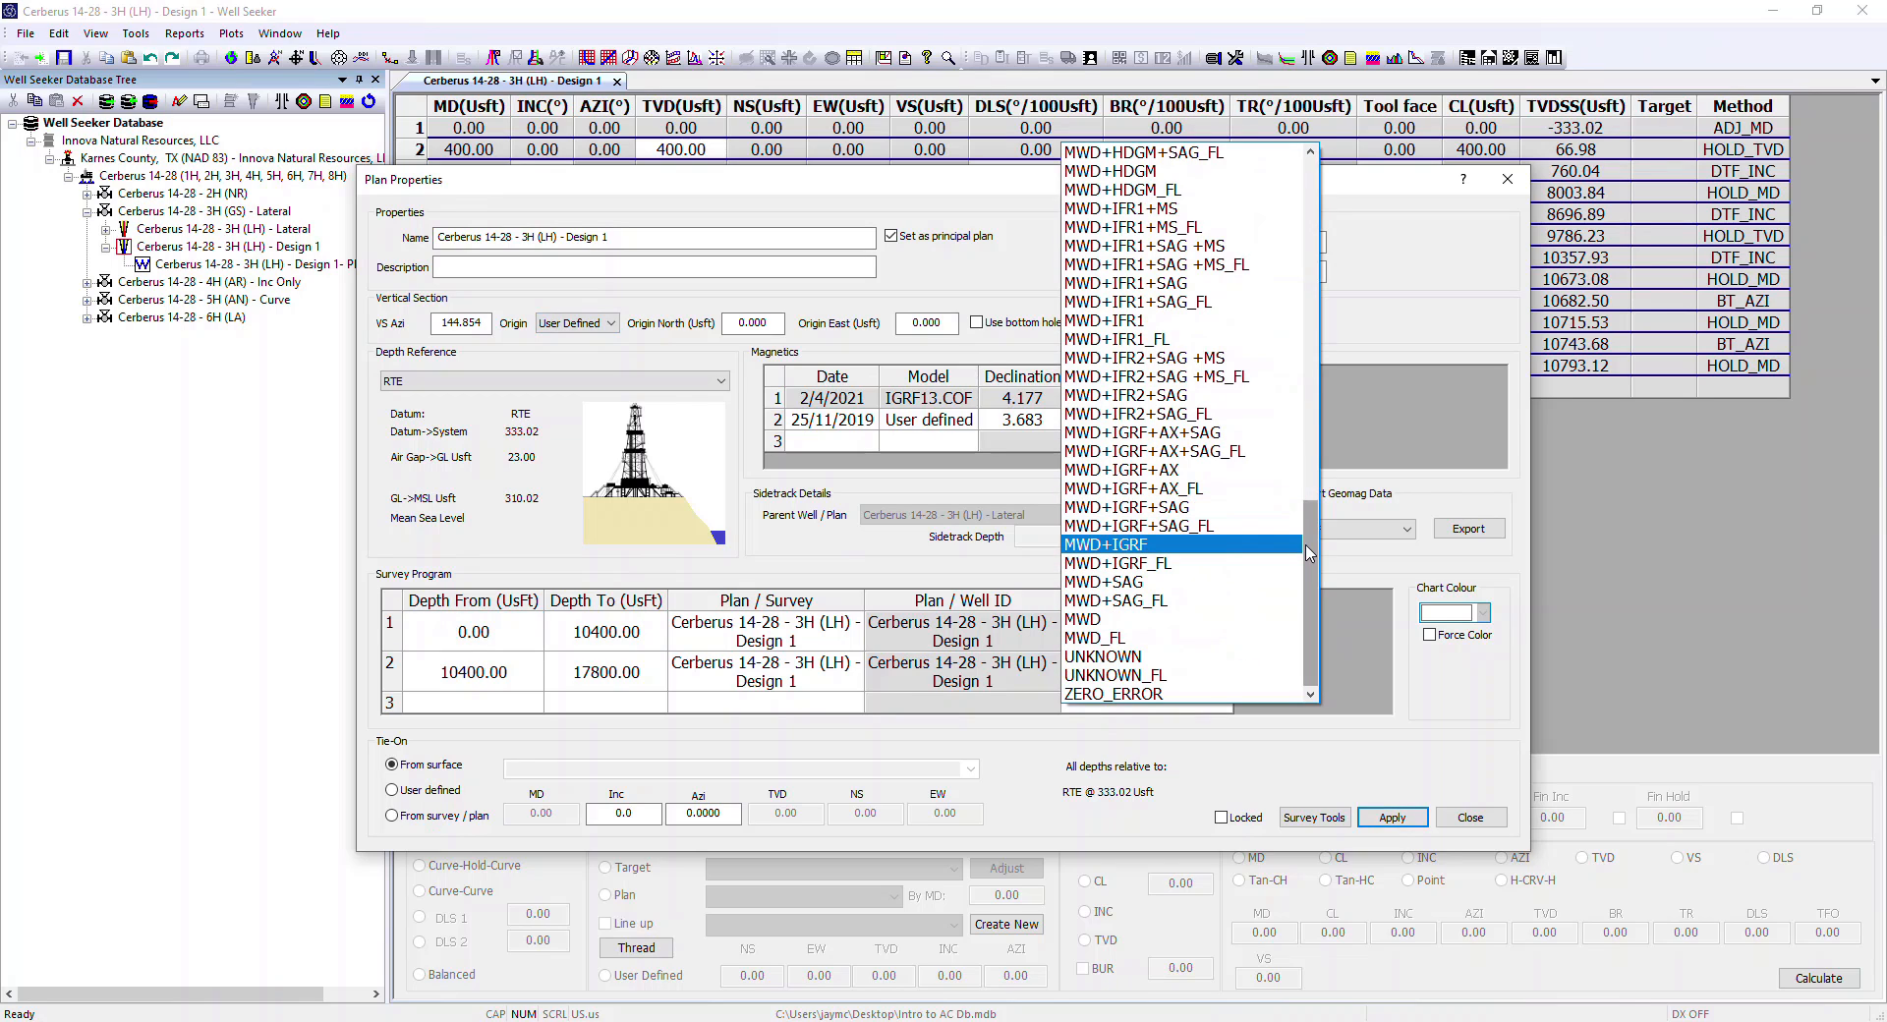
{"action": "left_click_drag", "start_coordinate": [1308, 553], "coordinate": [1341, 578]}
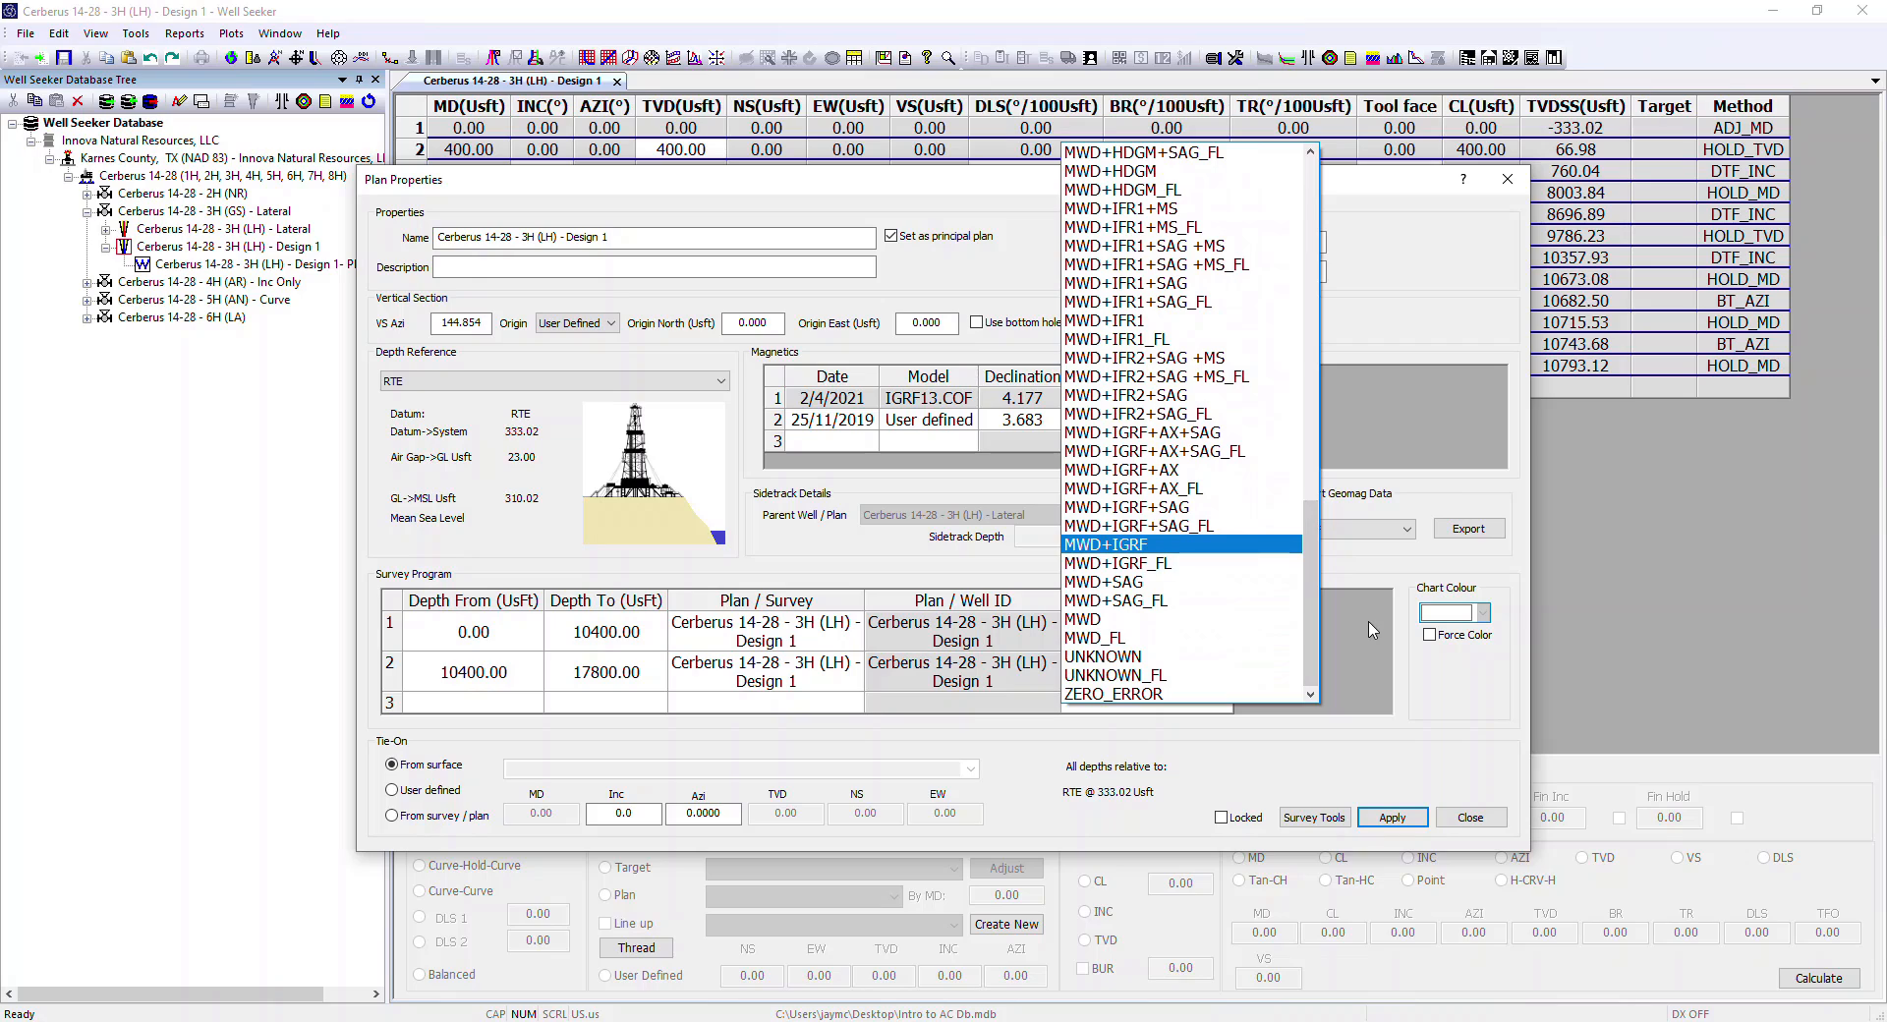
{"action": "left_click", "coordinate": [1372, 630]}
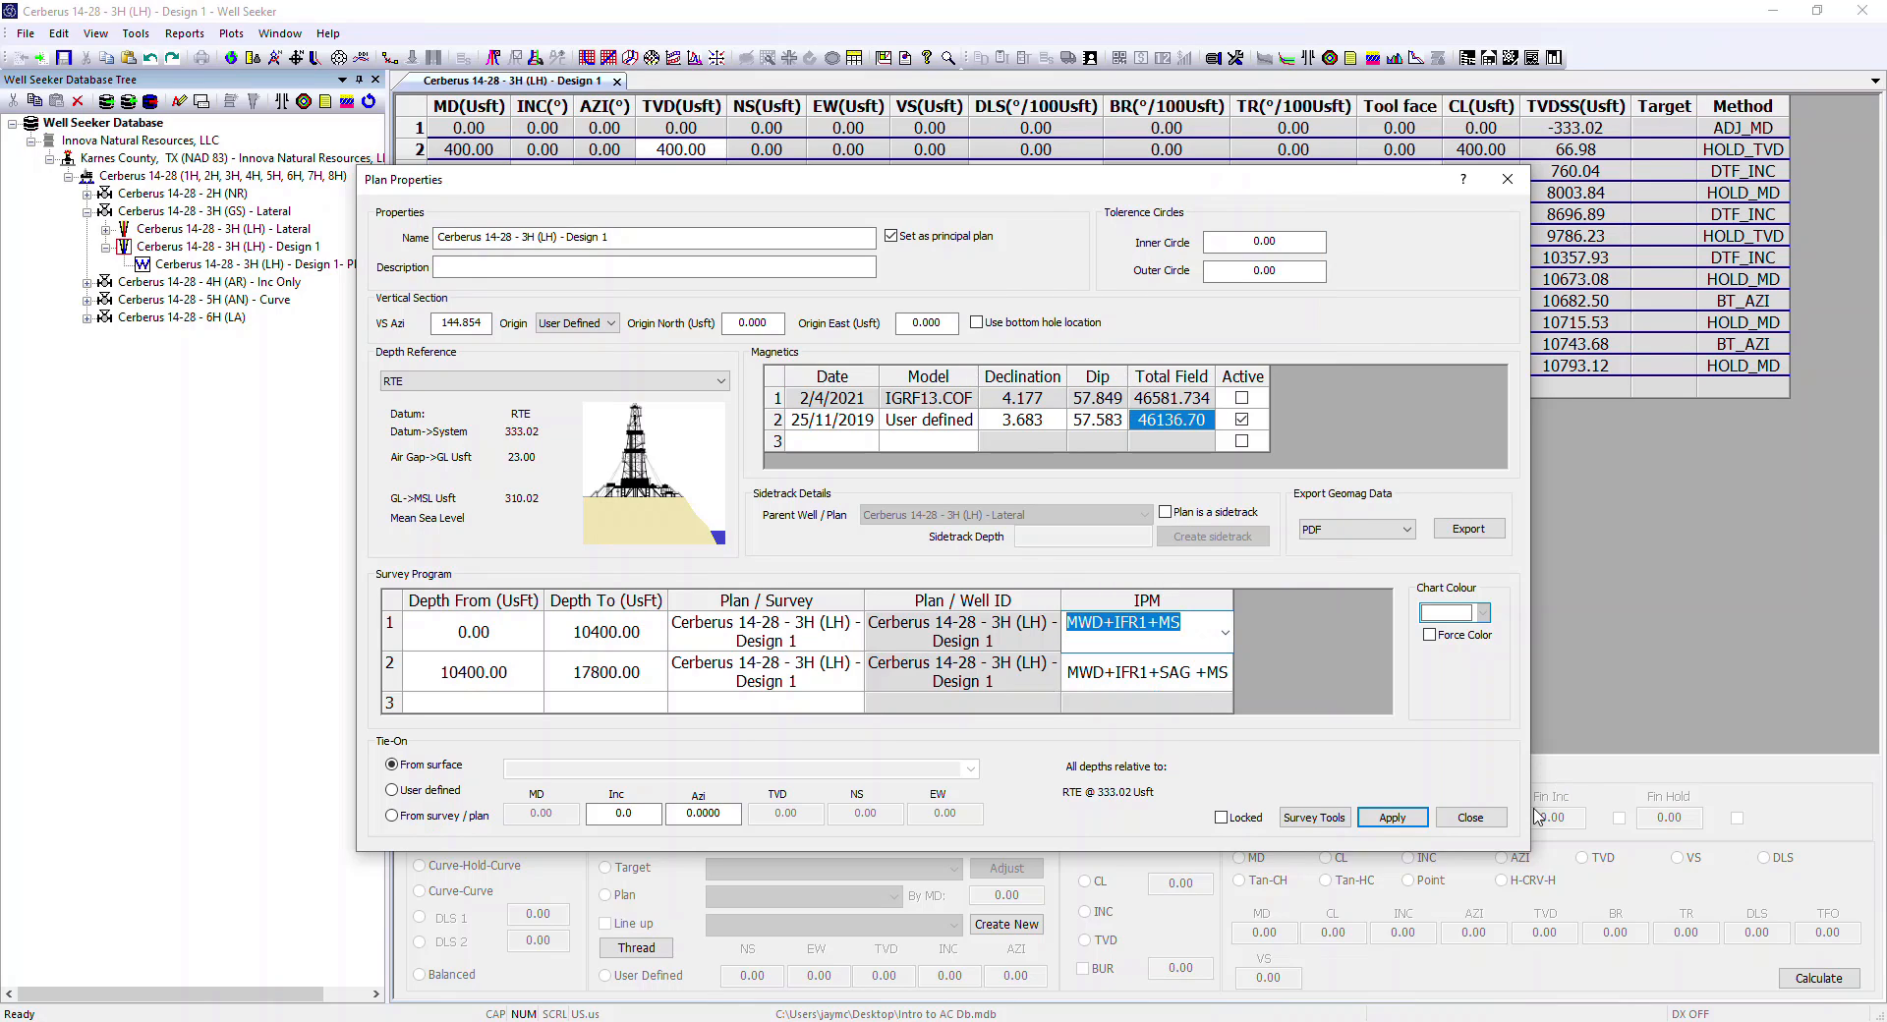
Apply the plan properties of Cerberus 14-28 - 3H (LH) - Design 1 and close them.
{"action": "left_click", "coordinate": [1471, 818]}
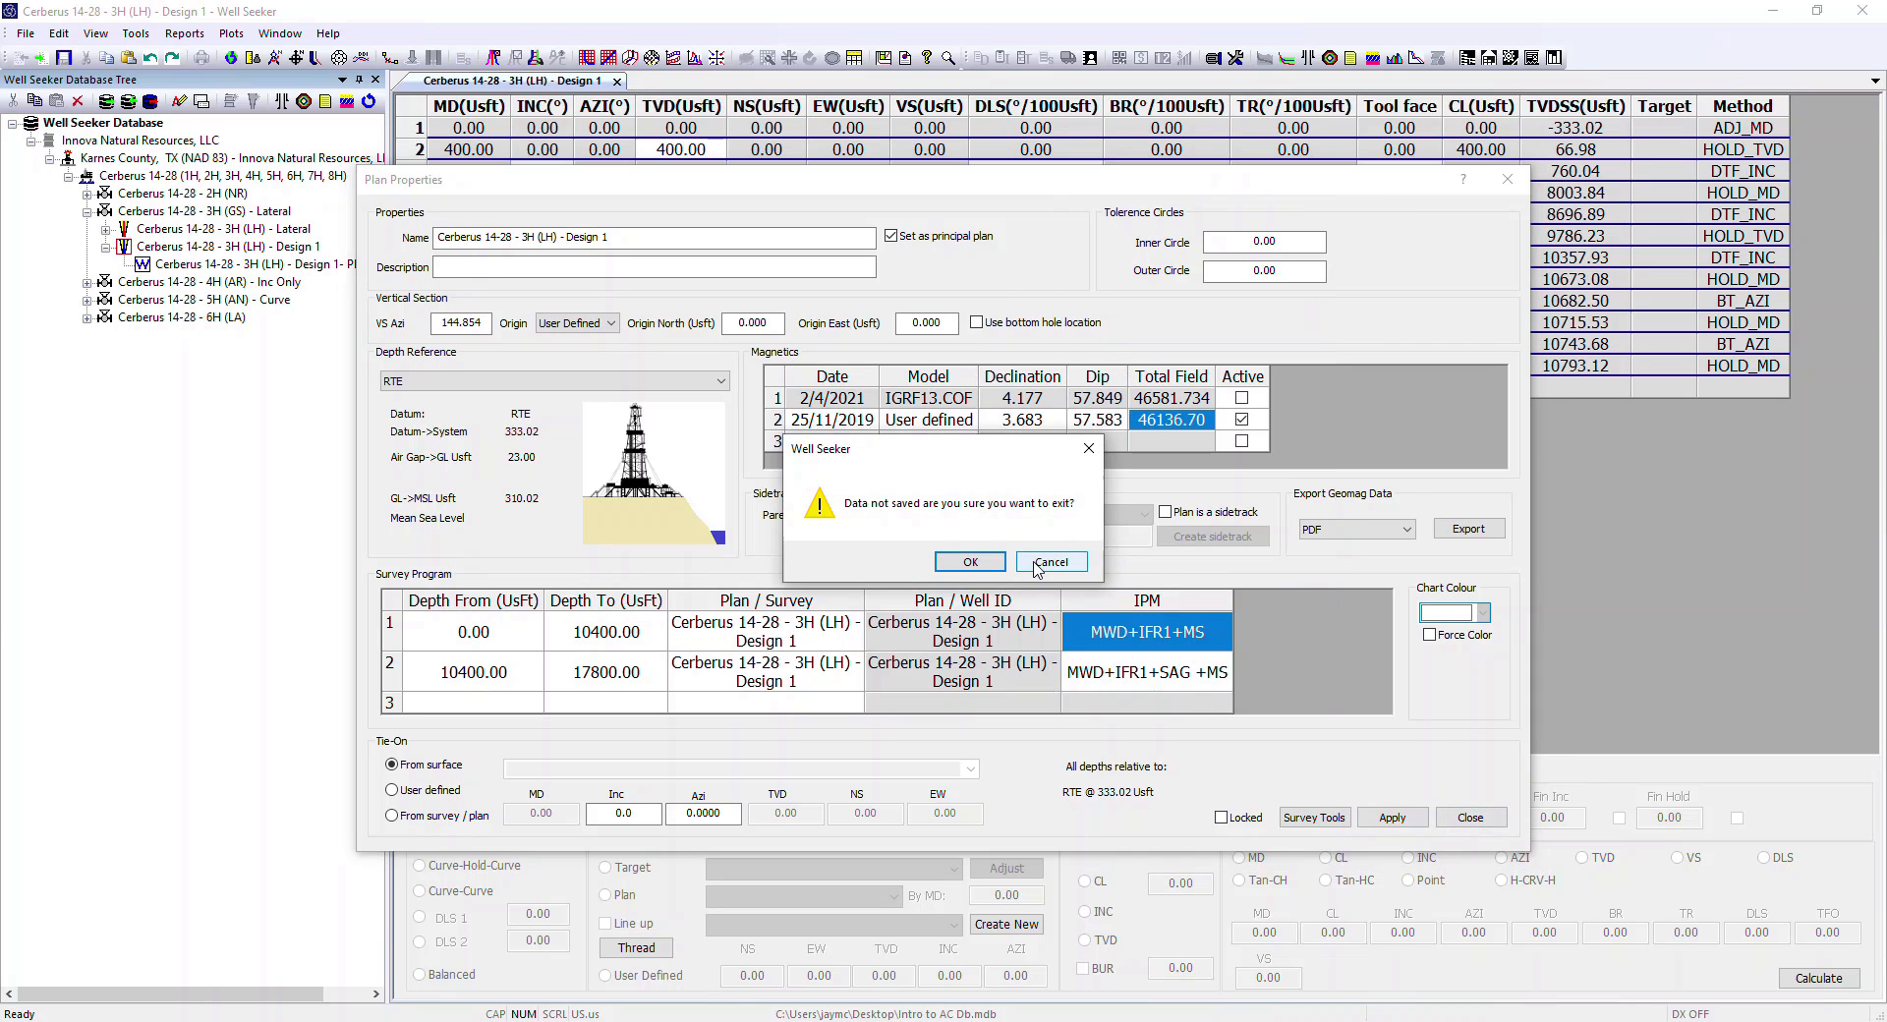
{"action": "left_click", "coordinate": [1049, 562]}
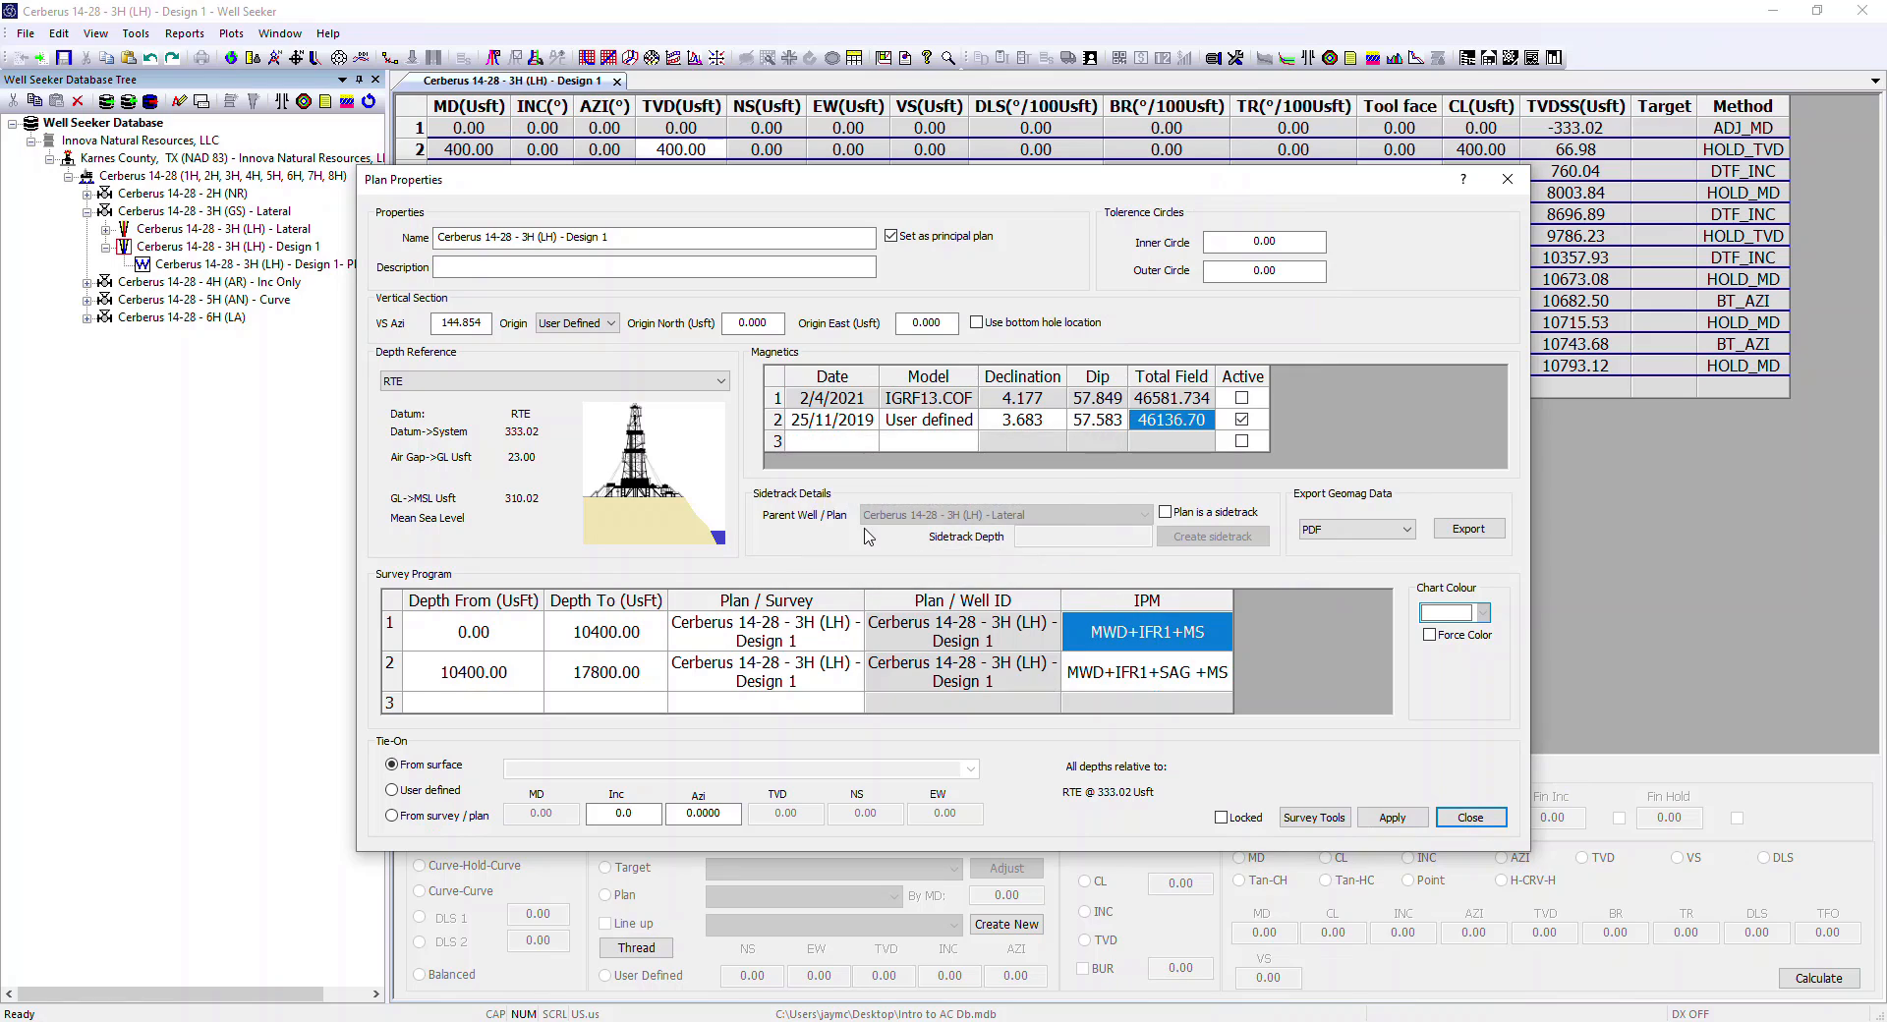
{"action": "left_click", "coordinate": [1392, 817]}
{"action": "left_click", "coordinate": [1472, 818]}
{"action": "left_click", "coordinate": [973, 563]}
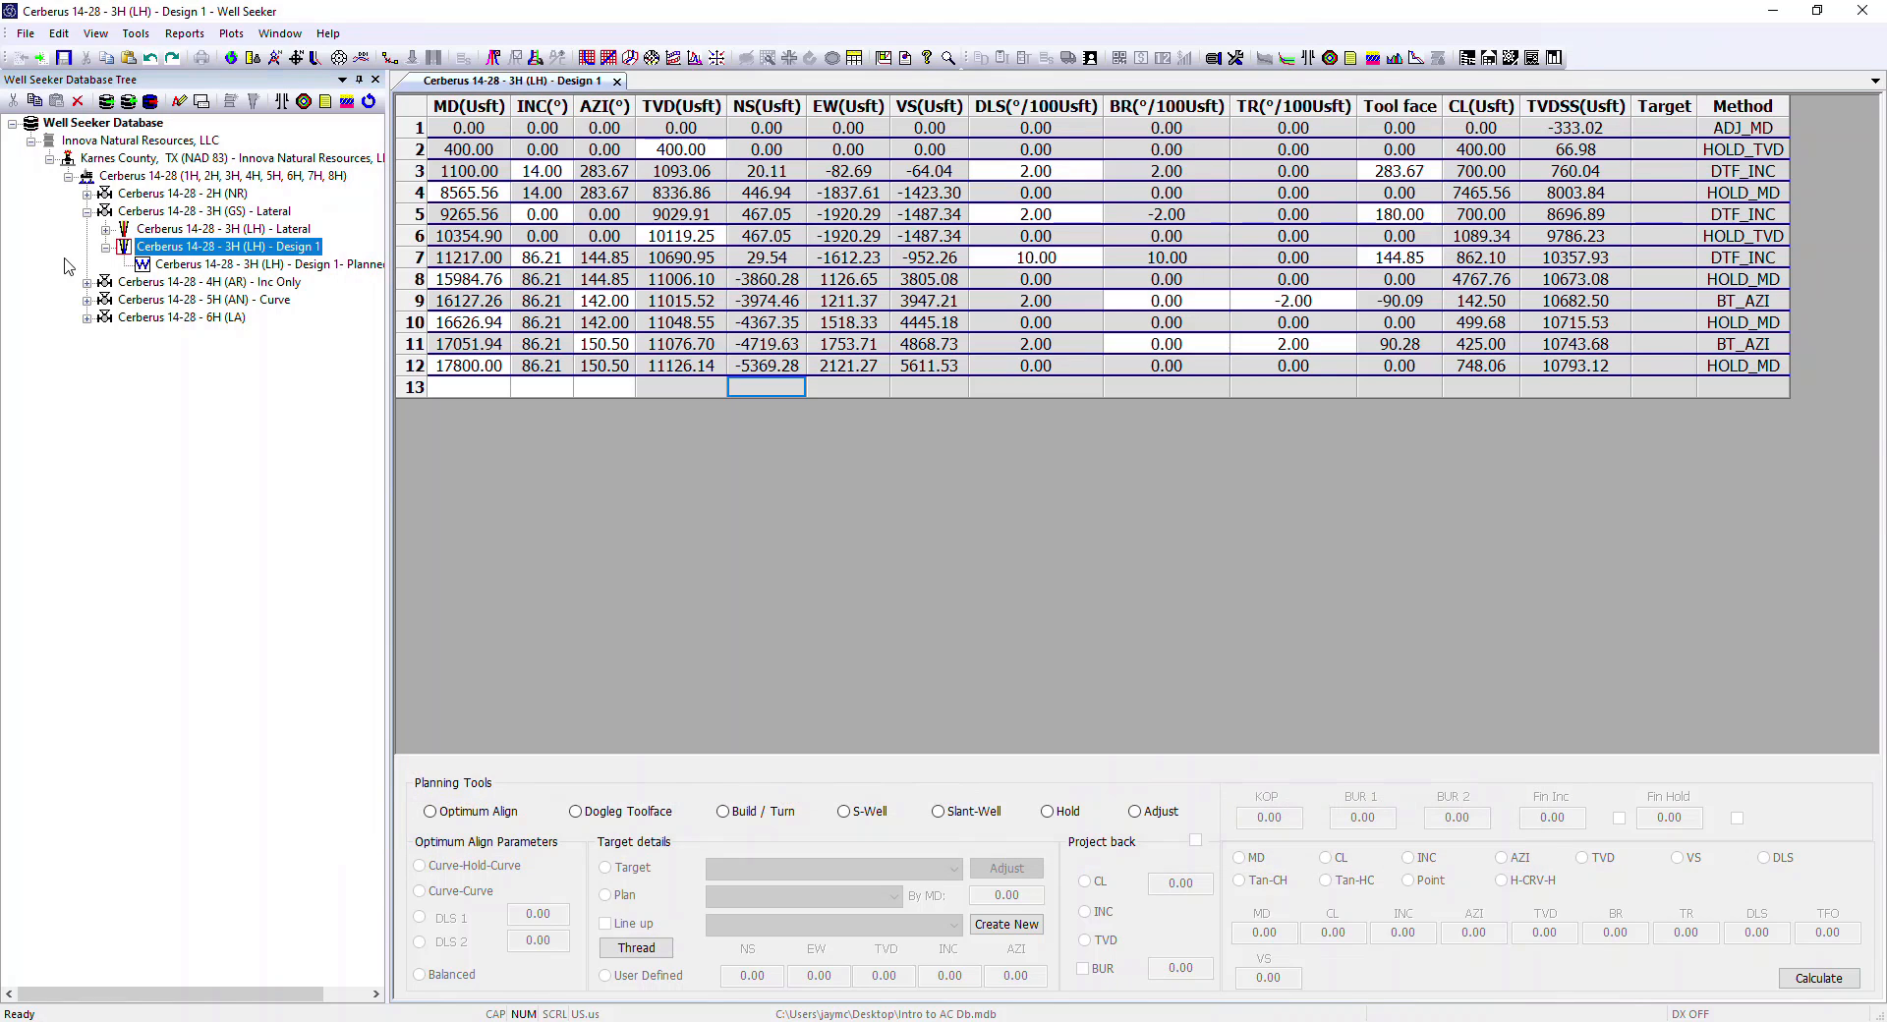
Review the IPM error models for each section of the survey program in the Cerberus 14-28 - 3H (LH) - Lateral wellbore properties.
{"action": "left_click", "coordinate": [106, 229]}
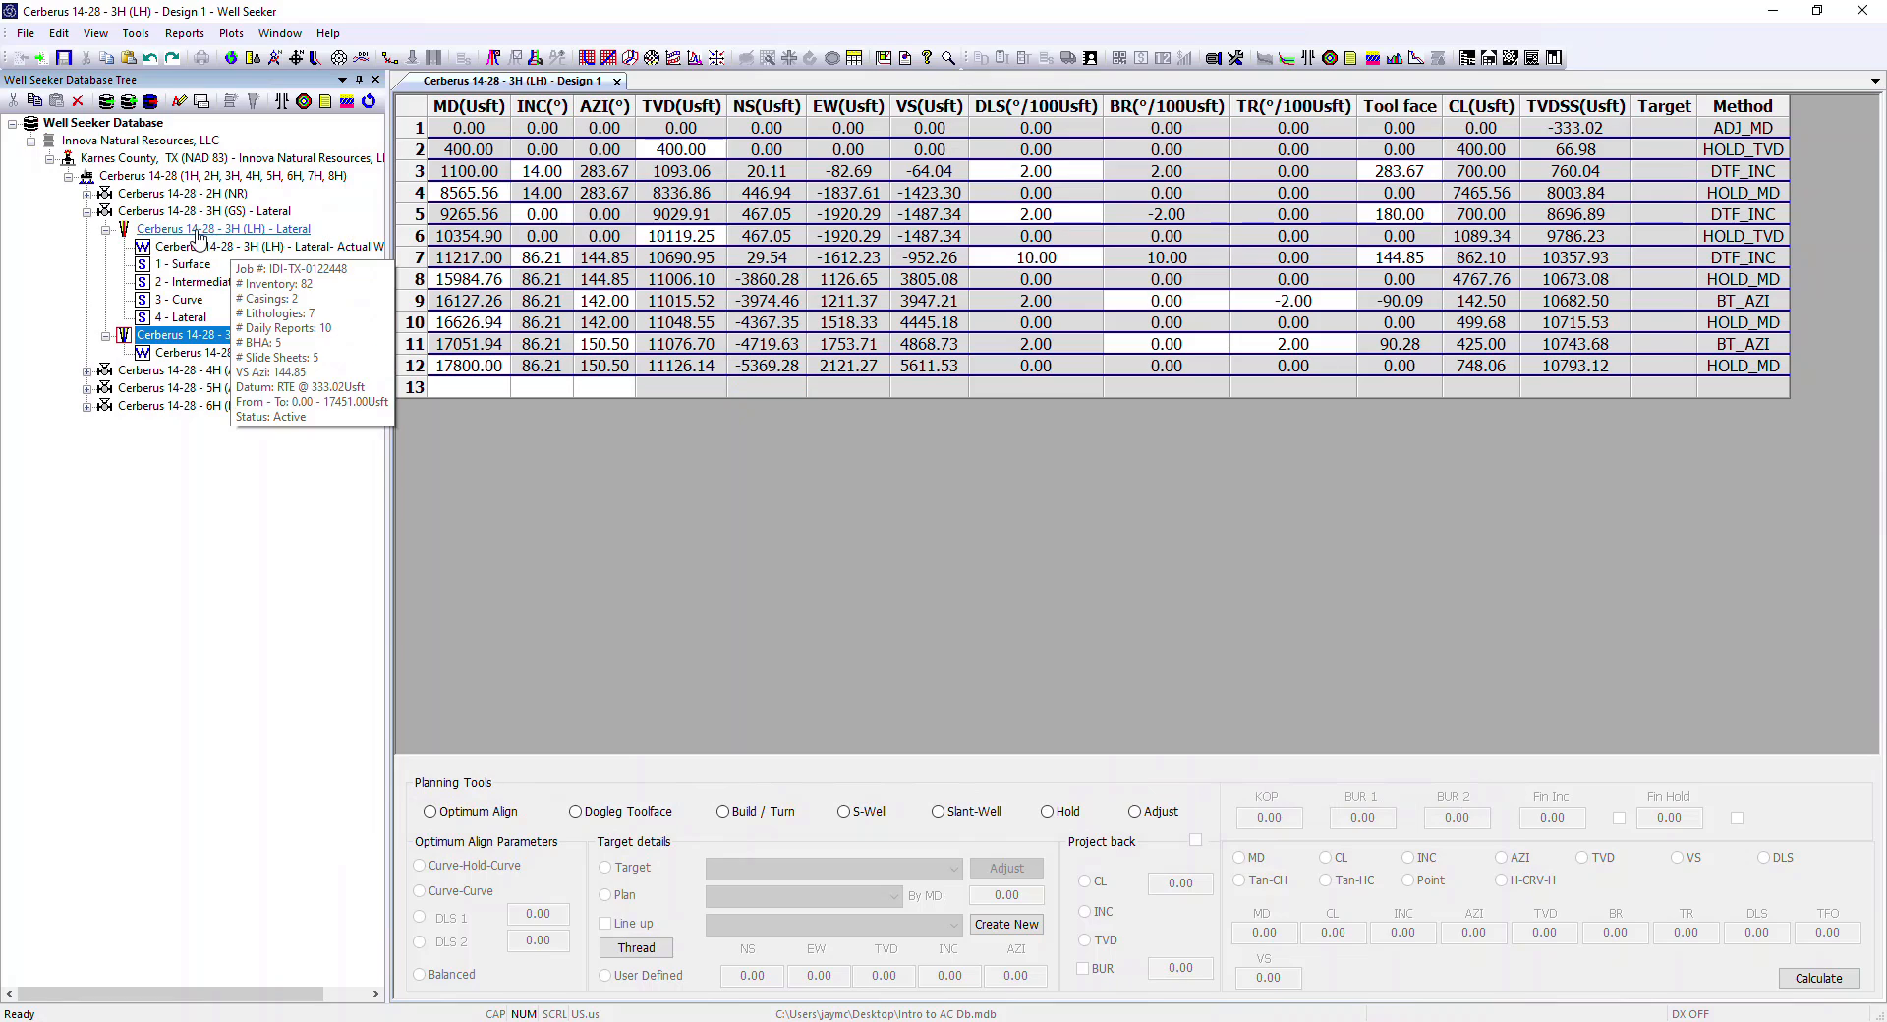
{"action": "right_click", "coordinate": [198, 229]}
{"action": "left_click", "coordinate": [267, 551]}
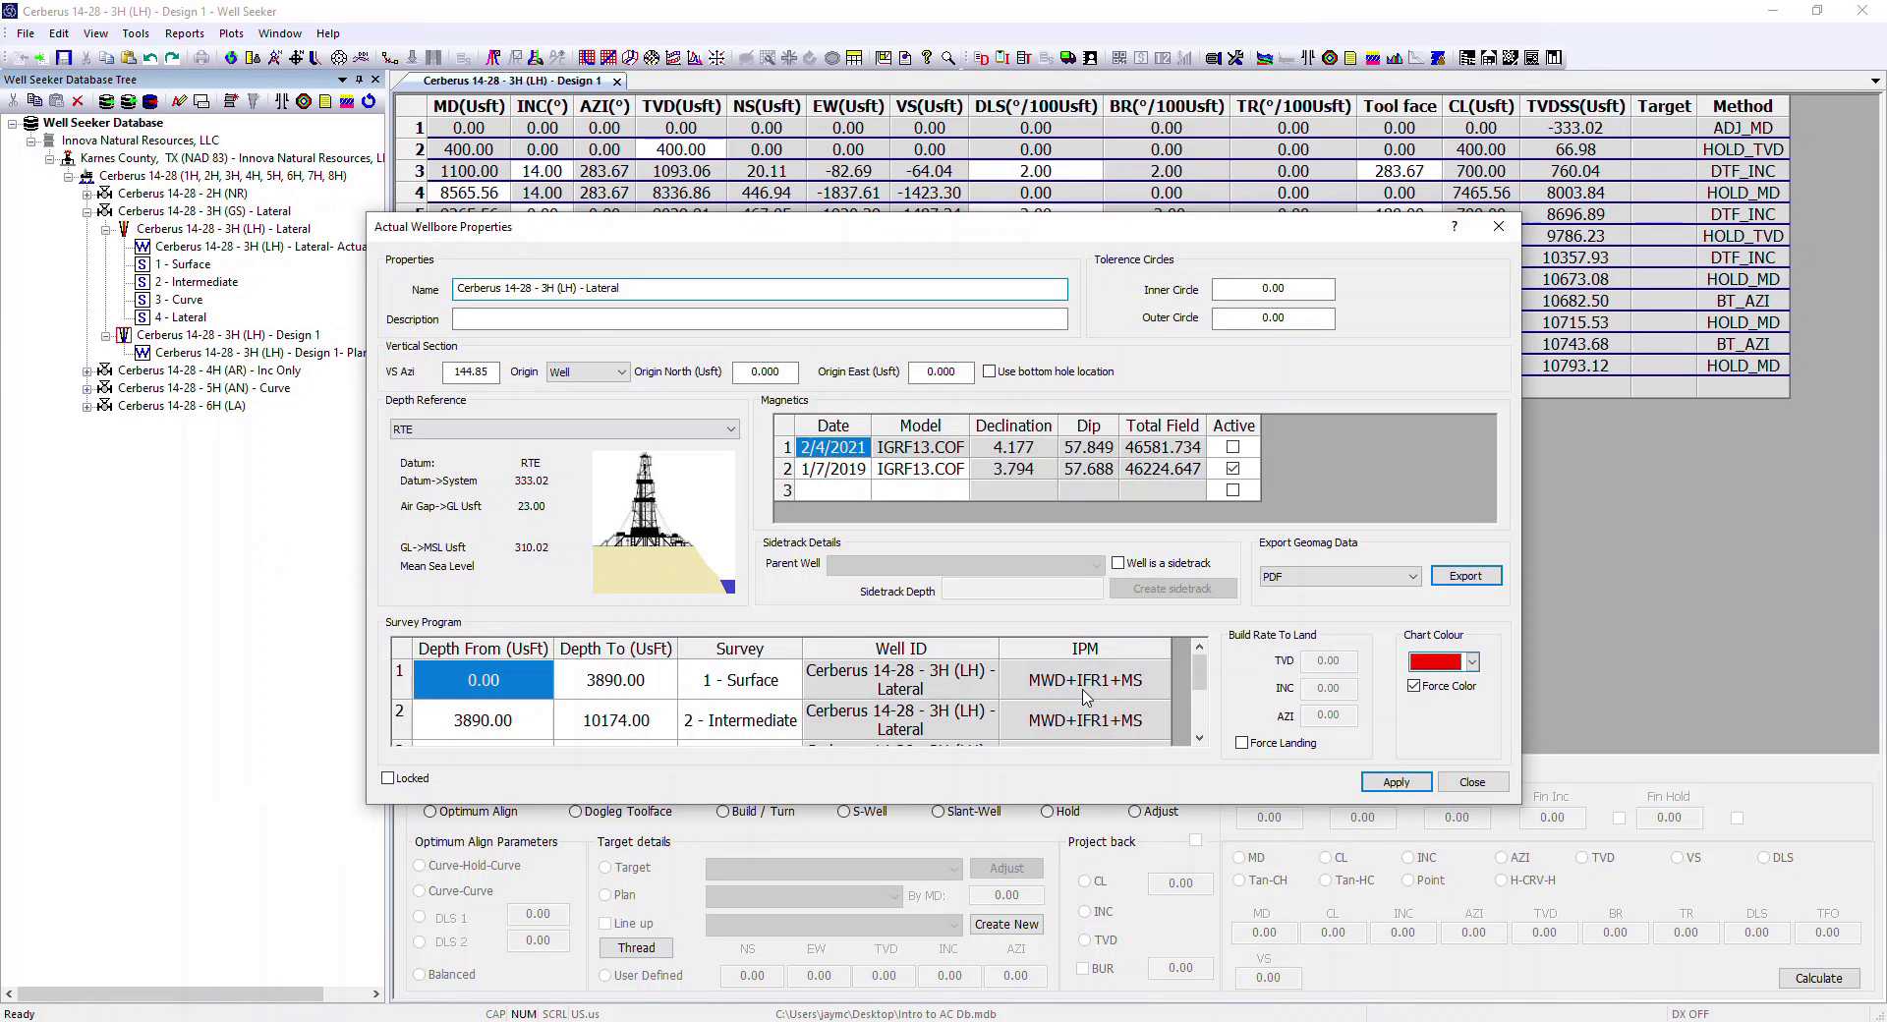
{"action": "left_click", "coordinate": [1129, 688]}
{"action": "scroll", "coordinate": [1138, 703], "scroll_direction": "down", "scroll_amount": 2}
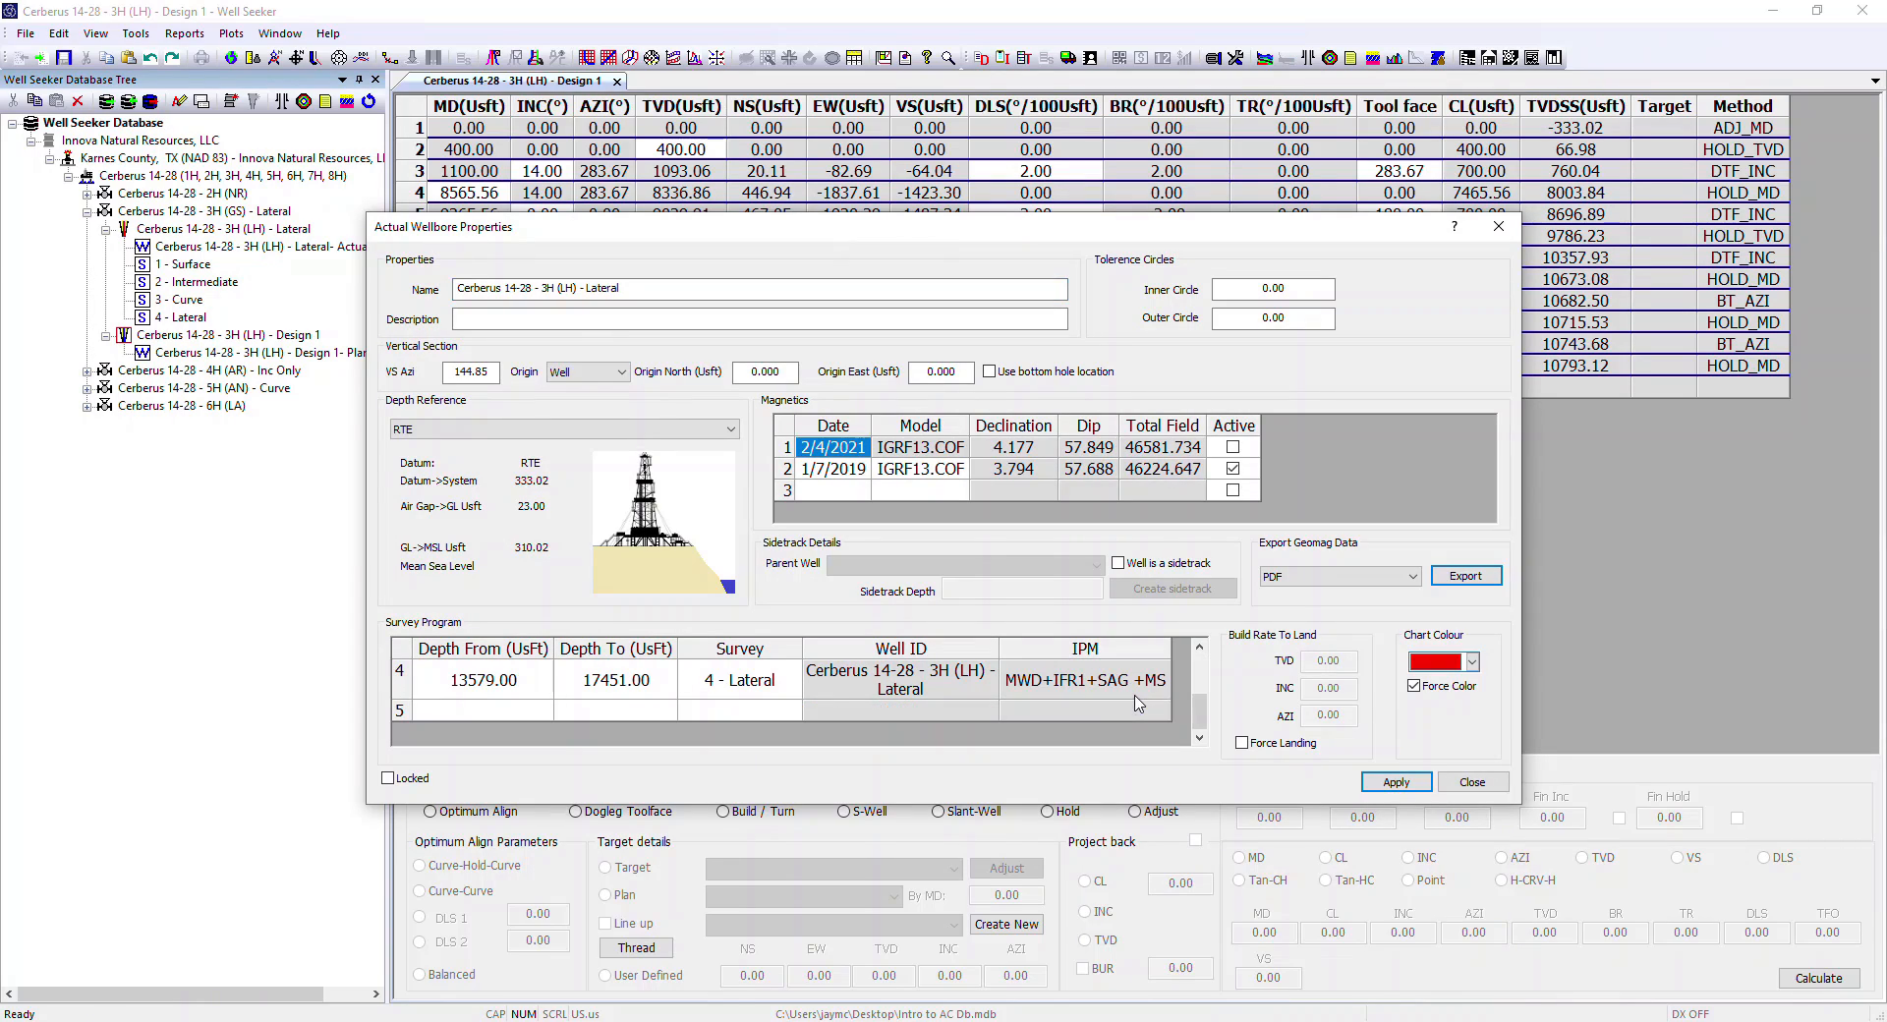
{"action": "scroll", "coordinate": [1148, 692], "scroll_direction": "up", "scroll_amount": 2}
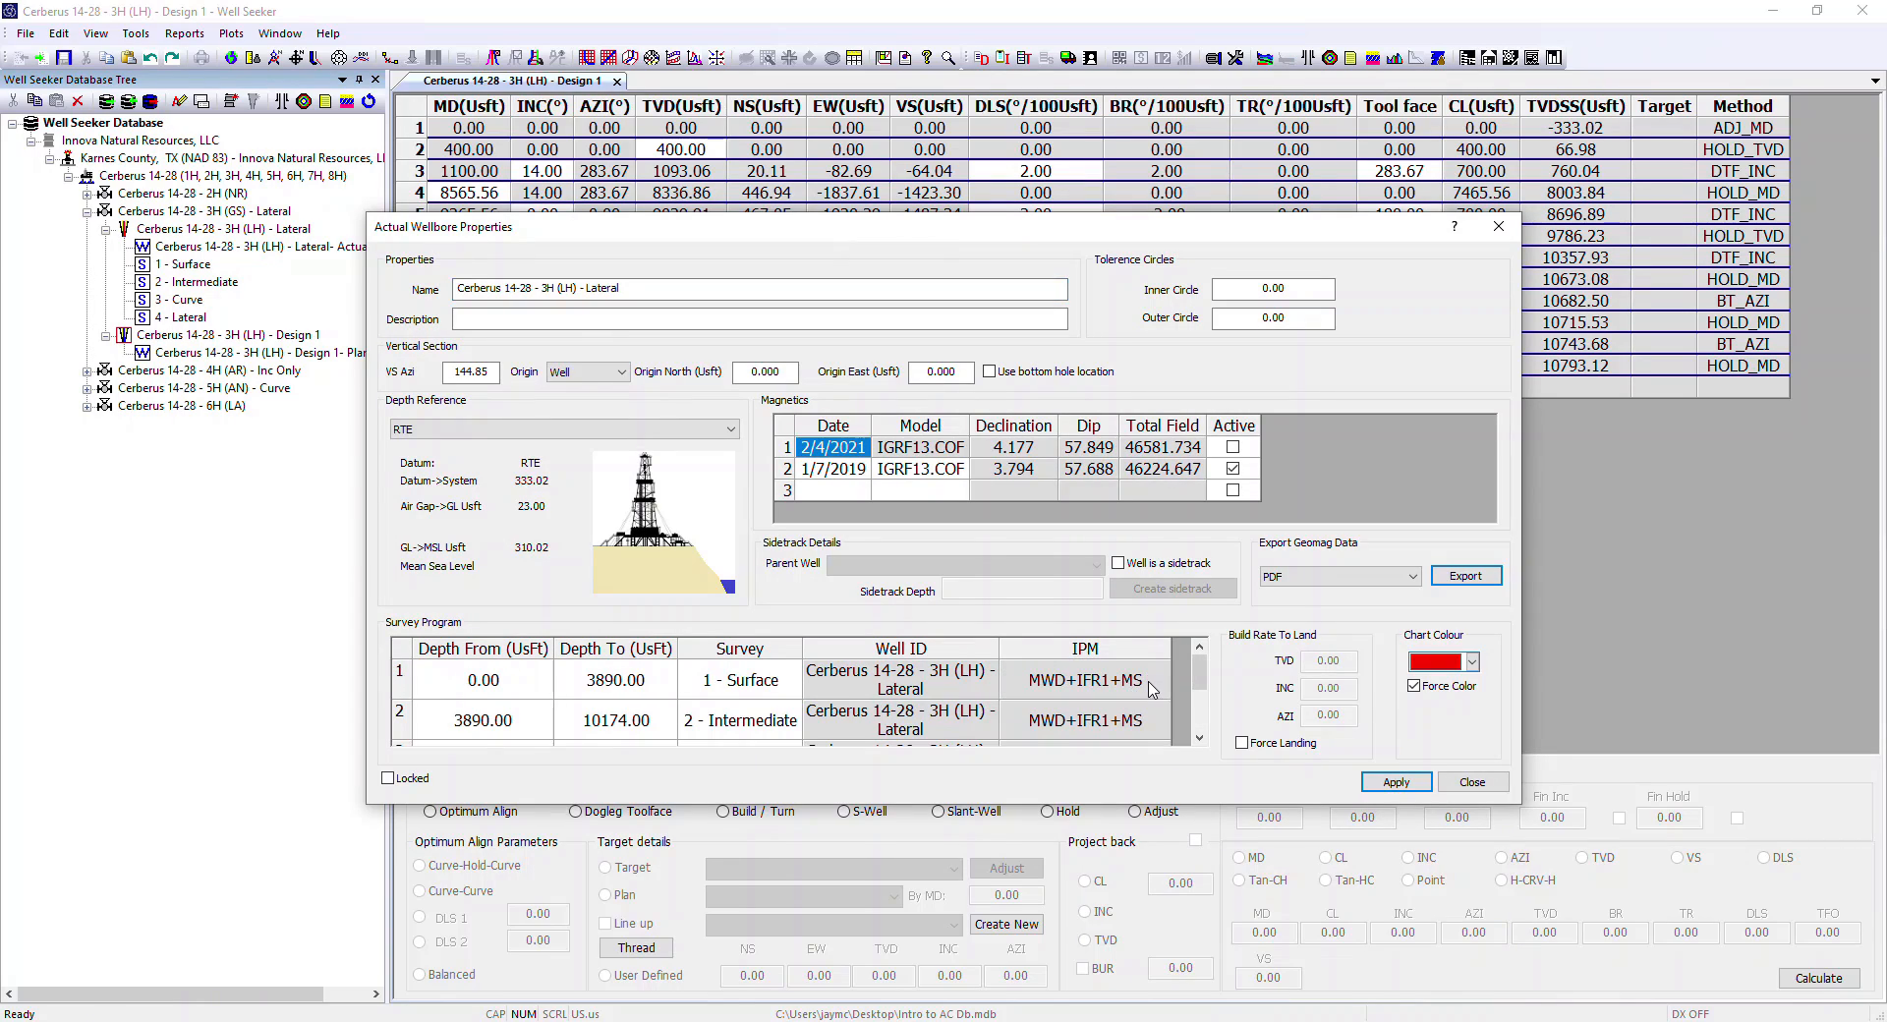
{"action": "scroll", "coordinate": [1137, 707], "scroll_direction": "down", "scroll_amount": 2}
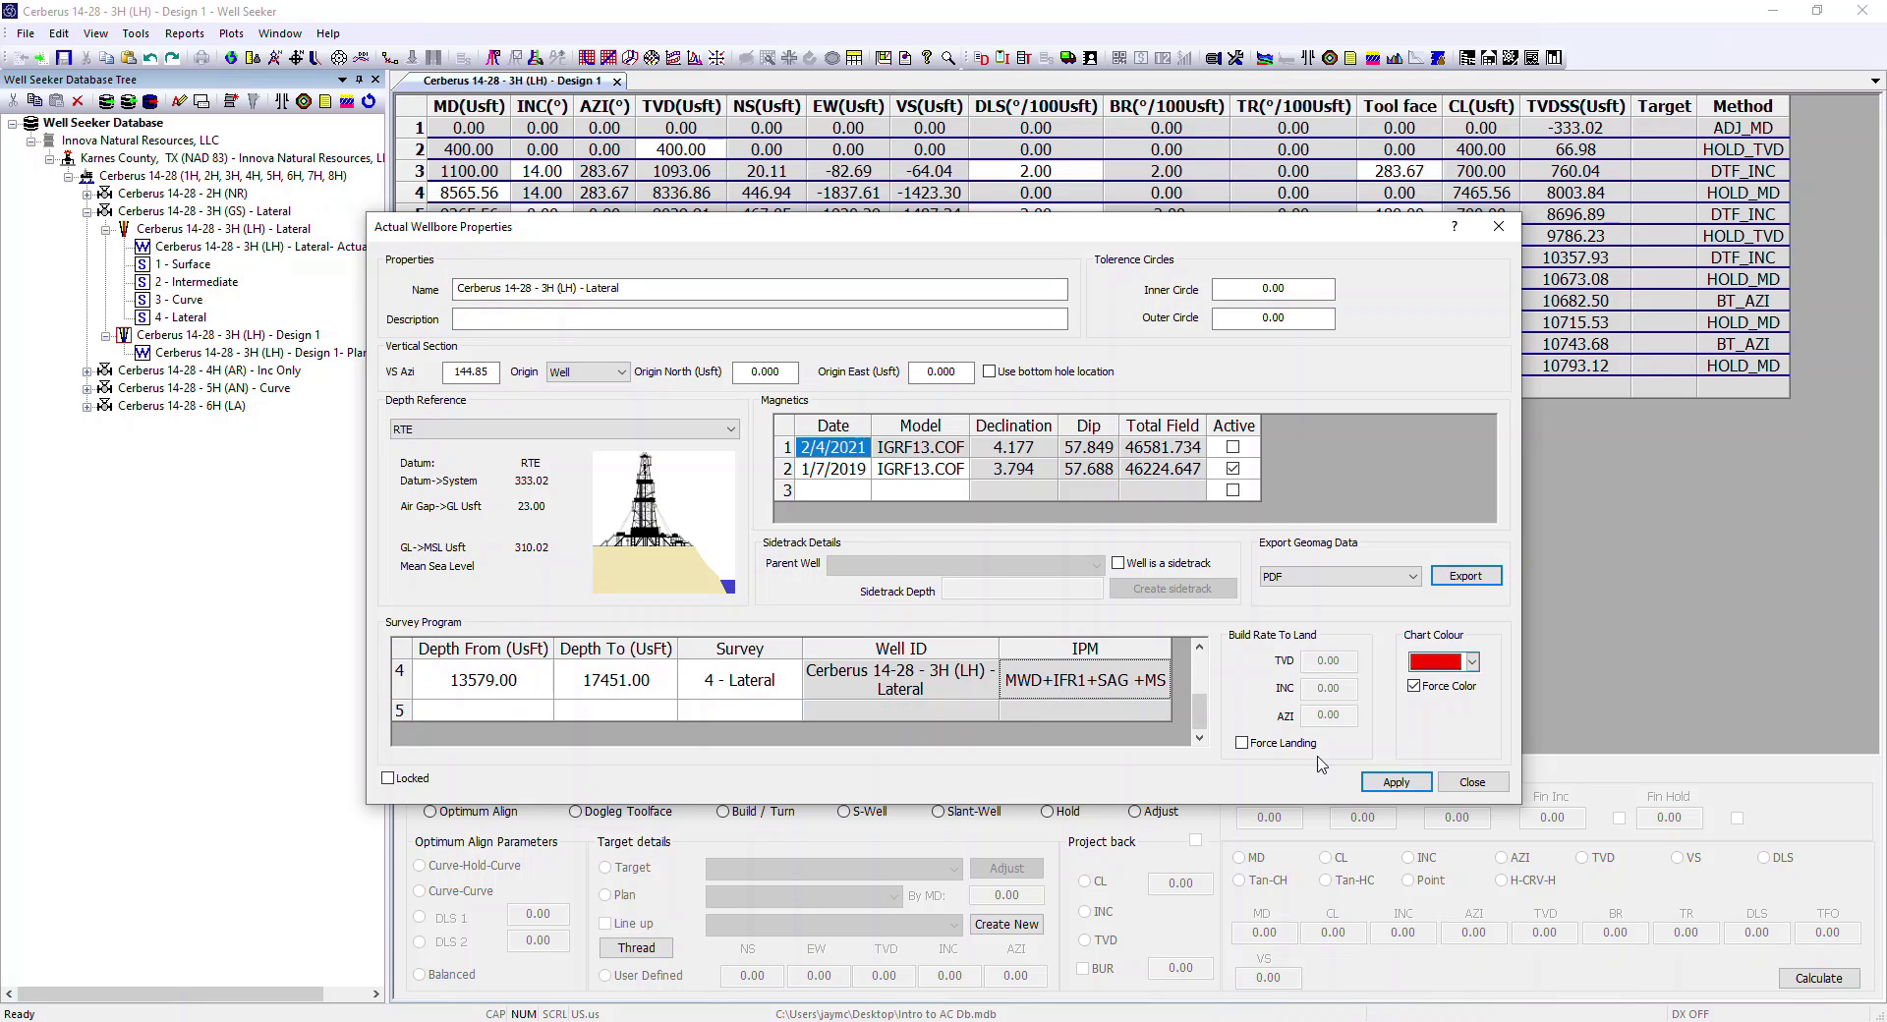
{"action": "left_click", "coordinate": [1471, 782]}
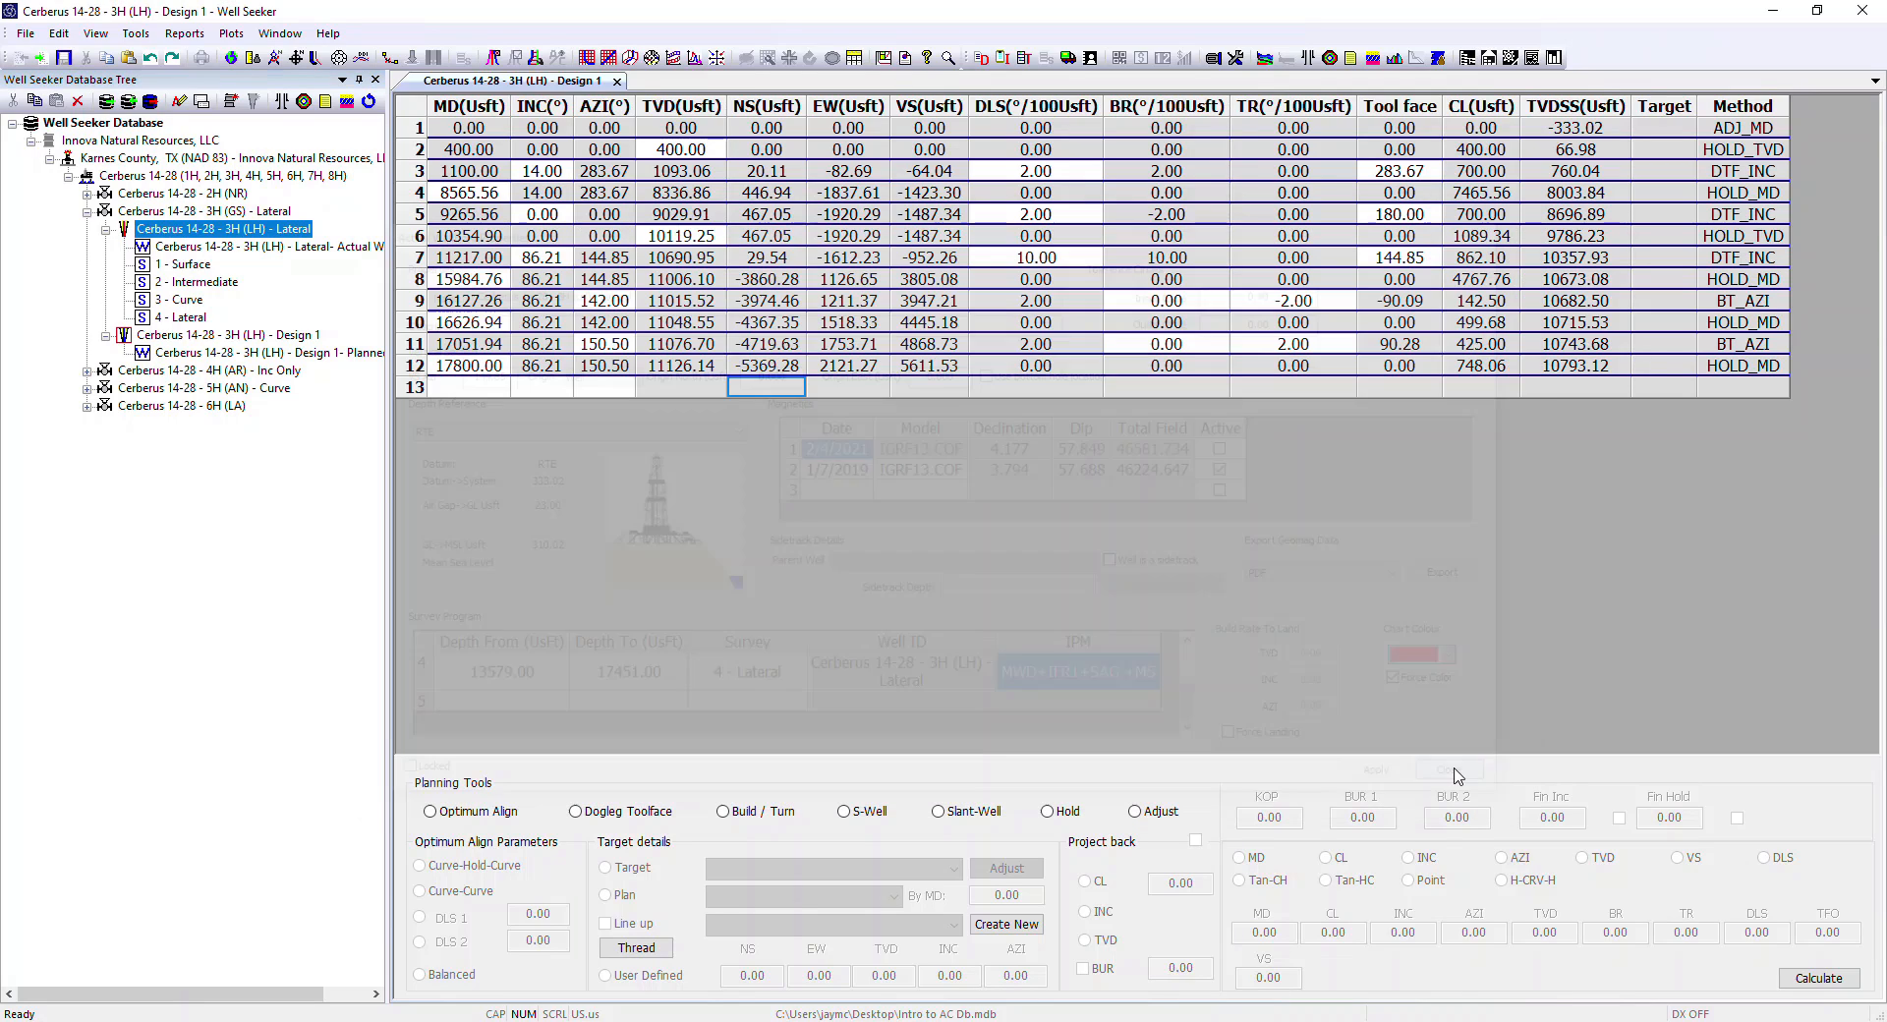
Review the survey instrument choices in the properties of the 4 - Lateral survey, keeping MWD+IFR1+SAG +MS.
{"action": "left_click", "coordinate": [175, 318]}
{"action": "right_click", "coordinate": [175, 317]}
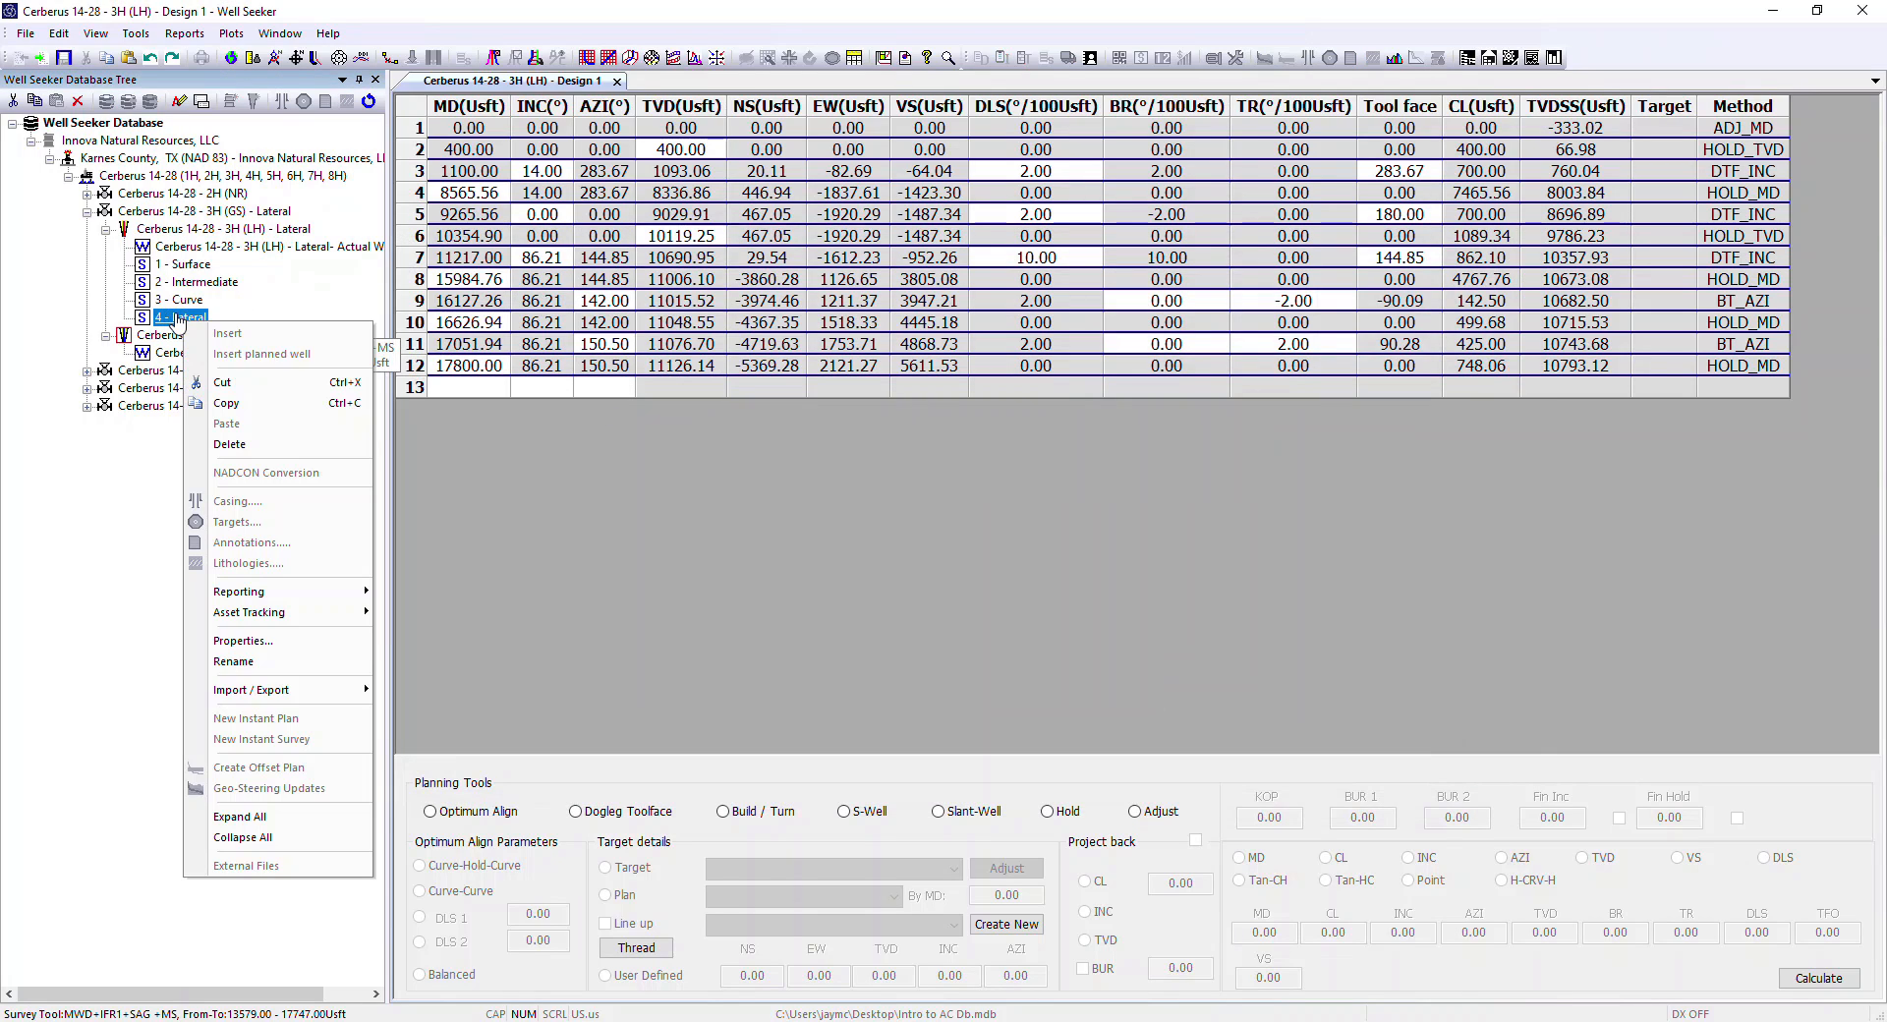
{"action": "left_click", "coordinate": [263, 649]}
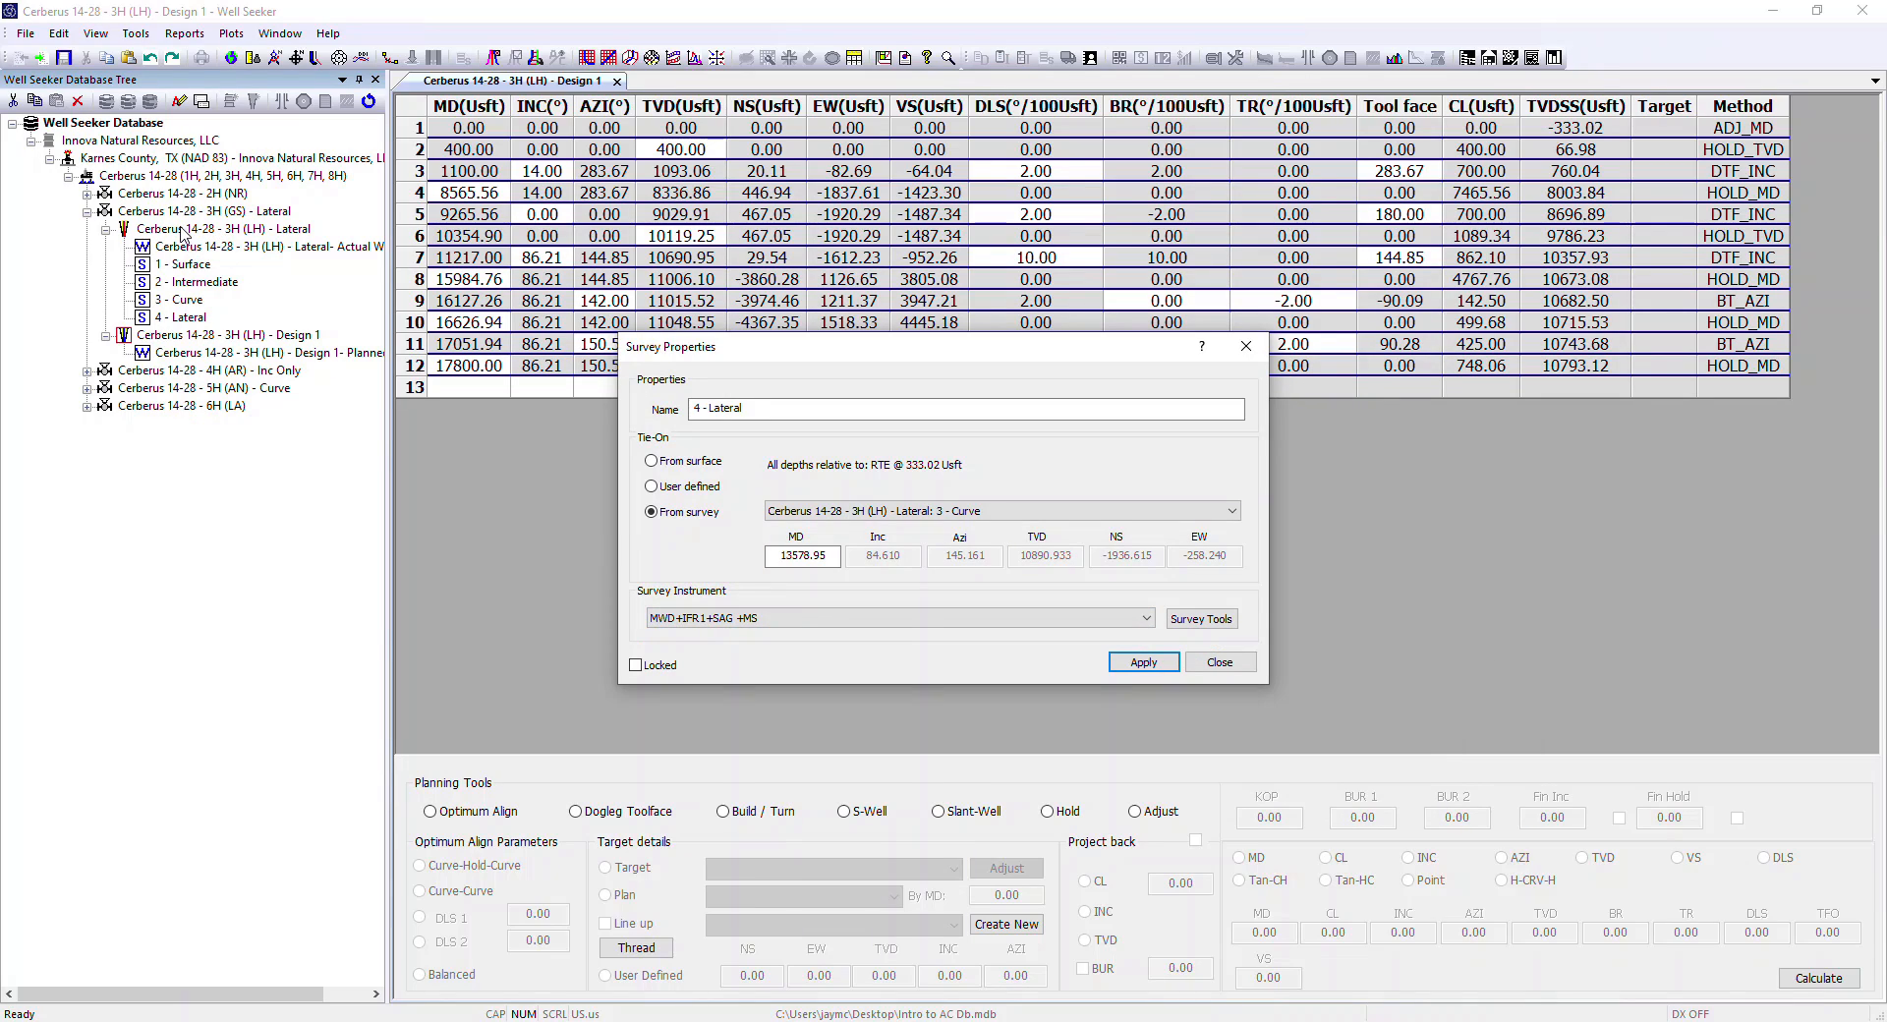
{"action": "left_click", "coordinate": [1146, 619]}
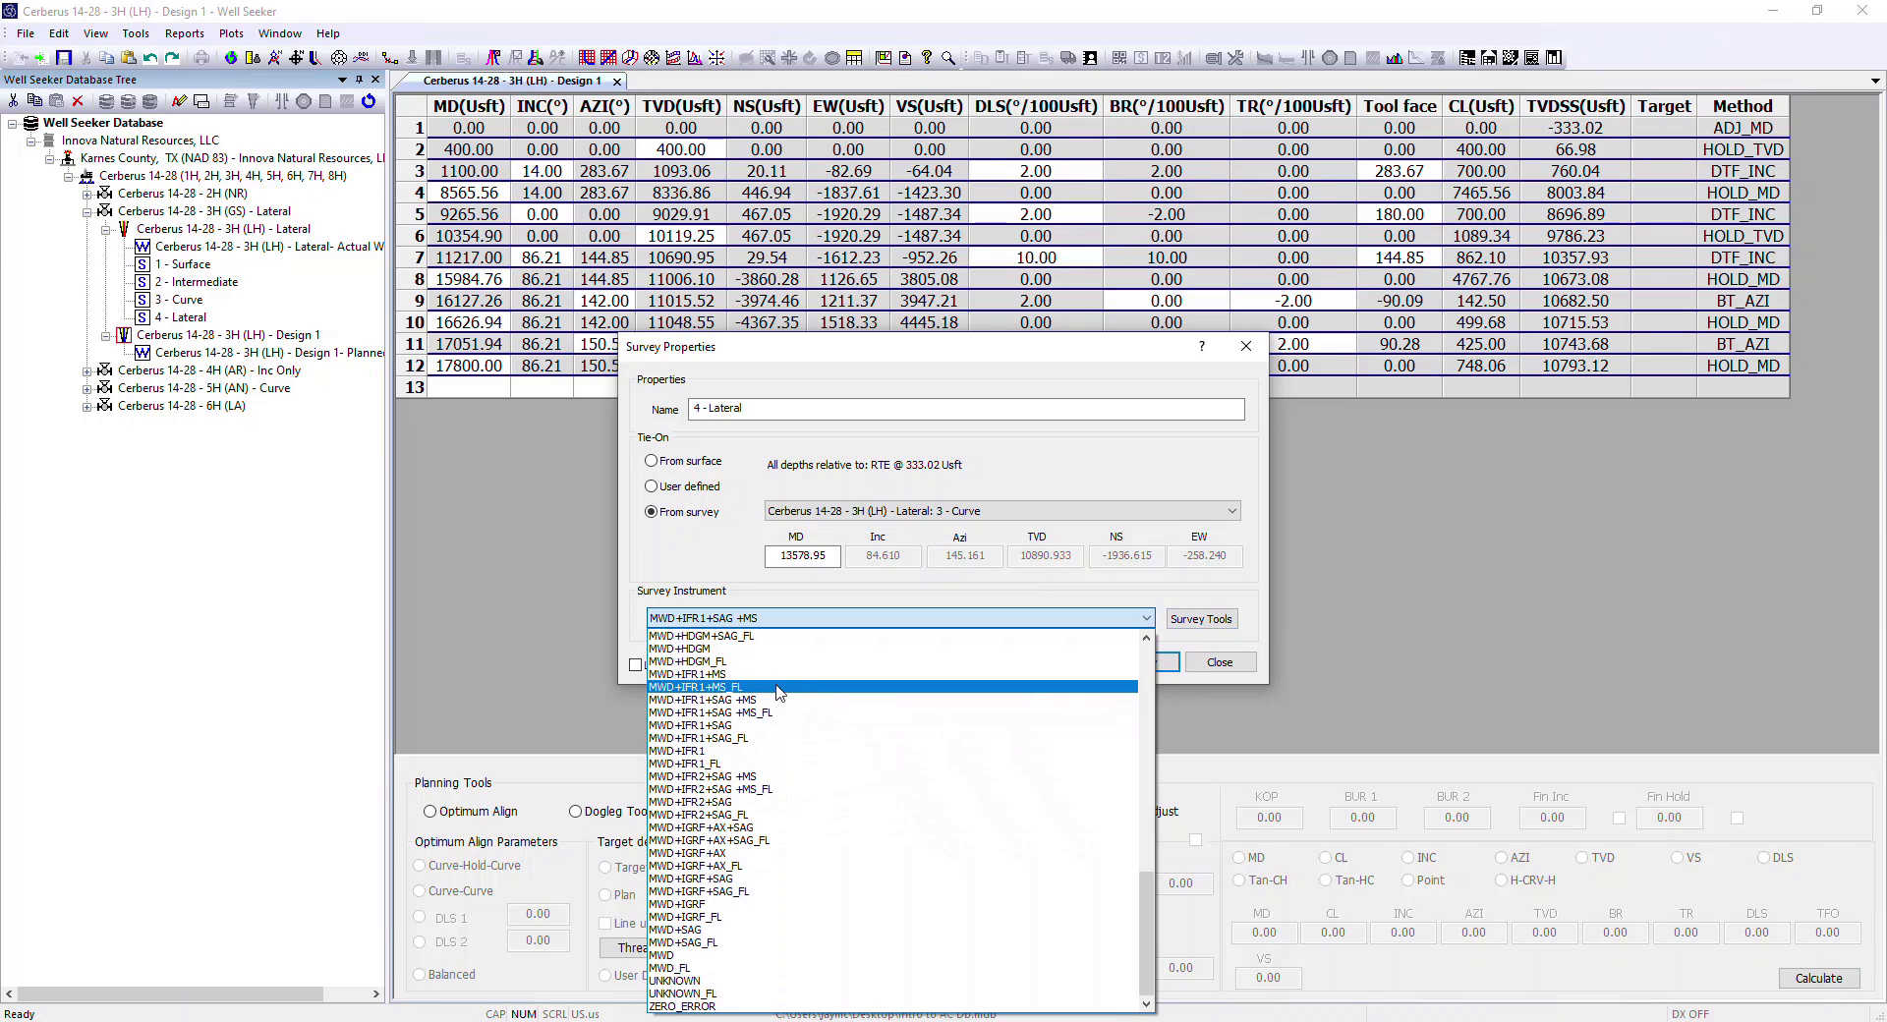
{"action": "left_click", "coordinate": [1146, 612]}
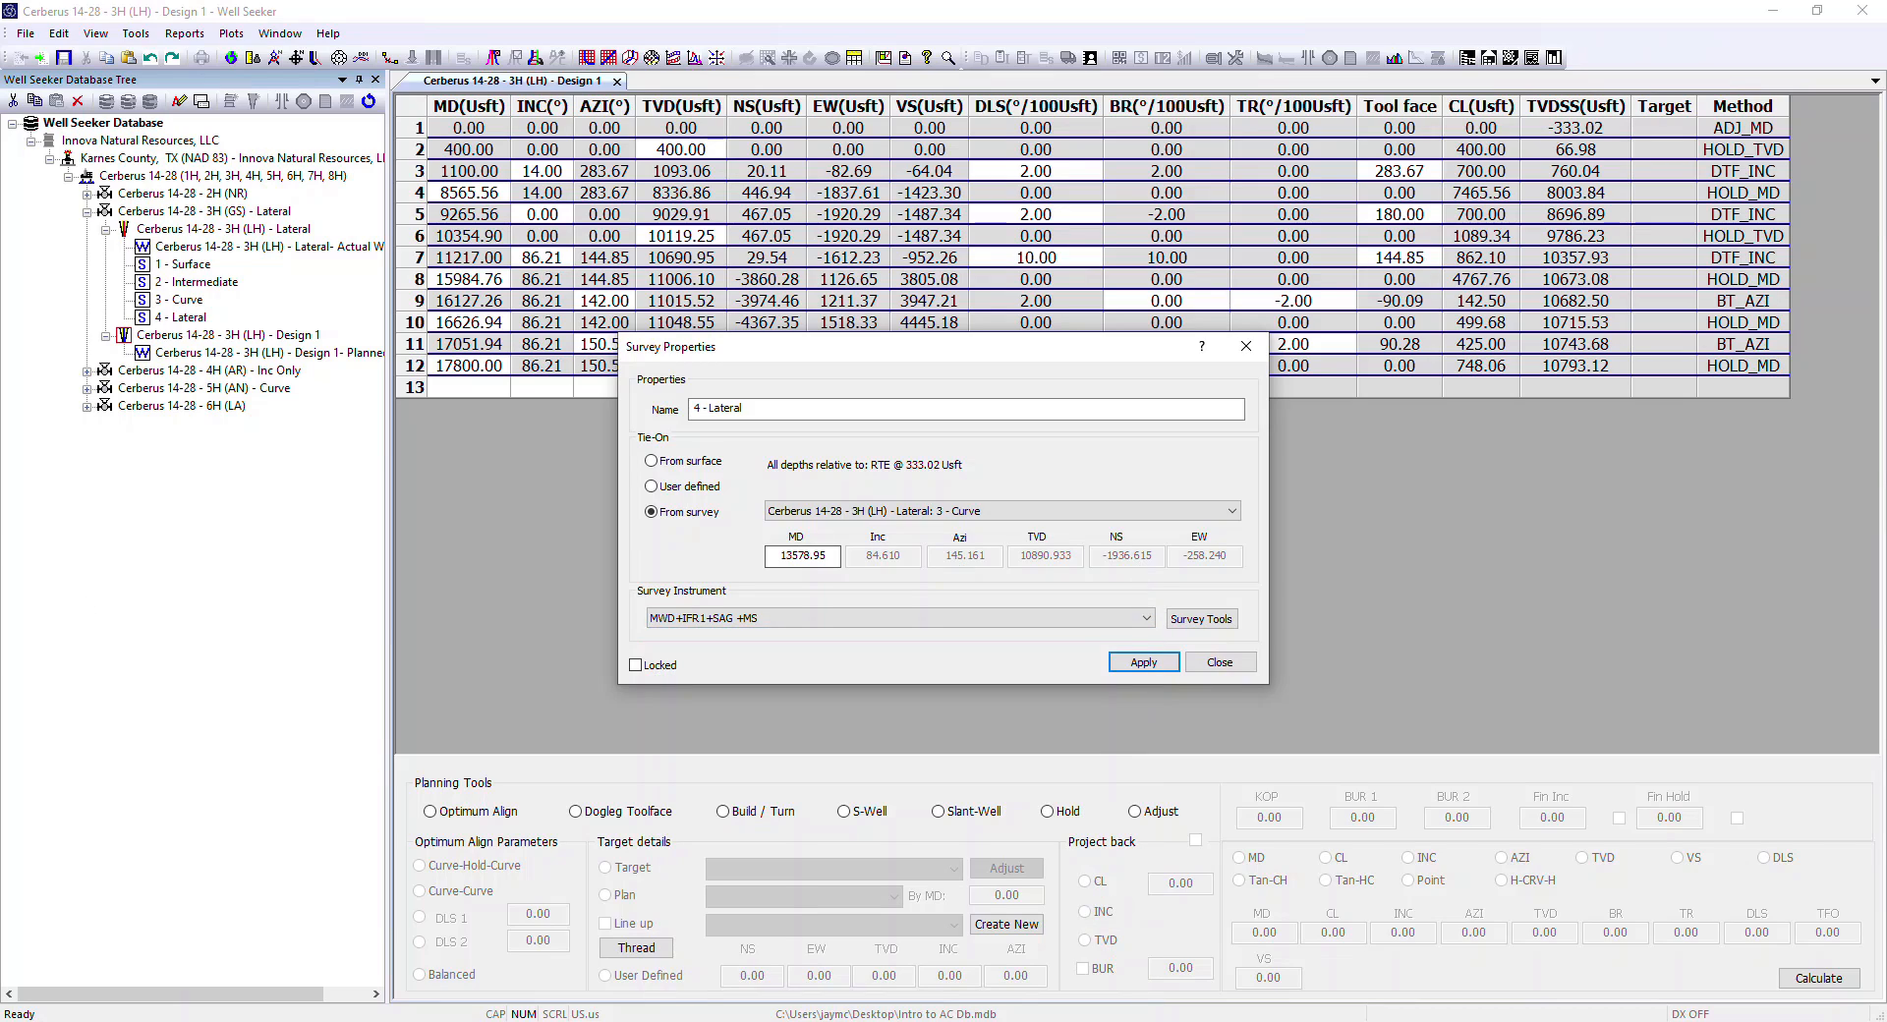
{"action": "left_click", "coordinate": [1146, 618]}
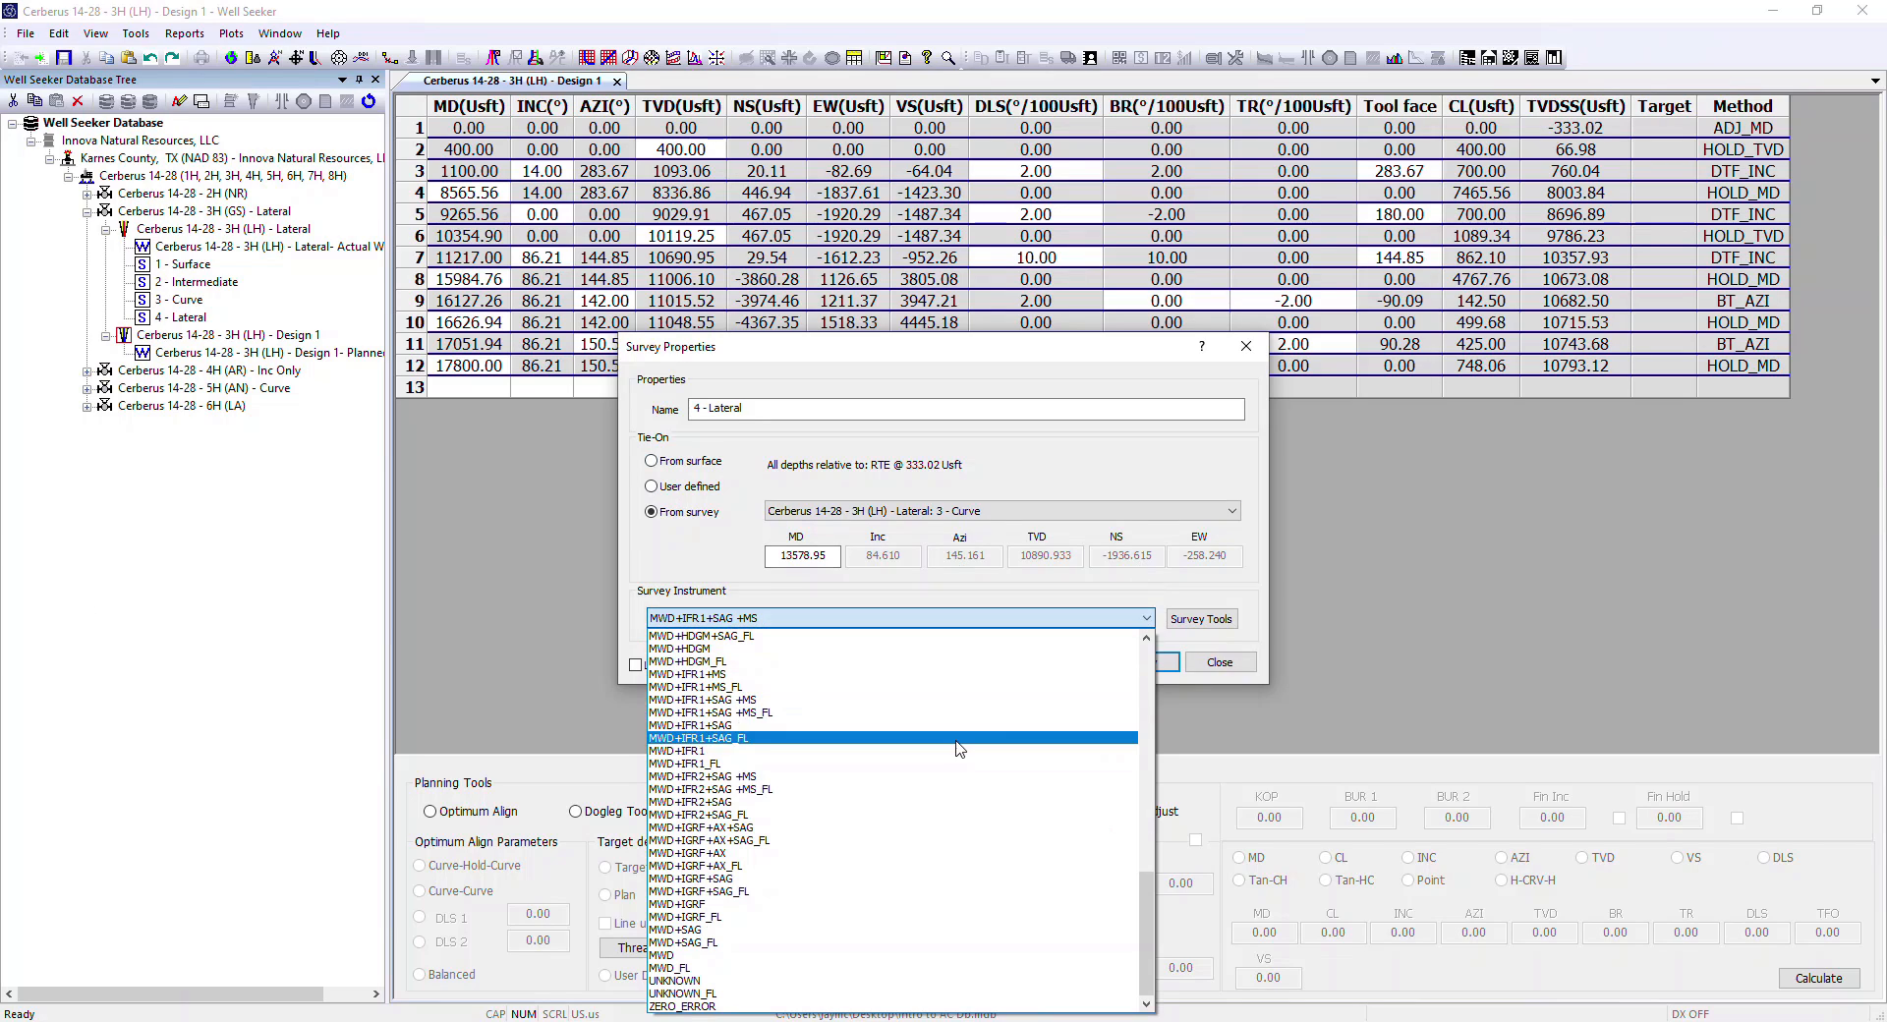
{"action": "scroll", "coordinate": [941, 778], "scroll_direction": "up", "scroll_amount": 18}
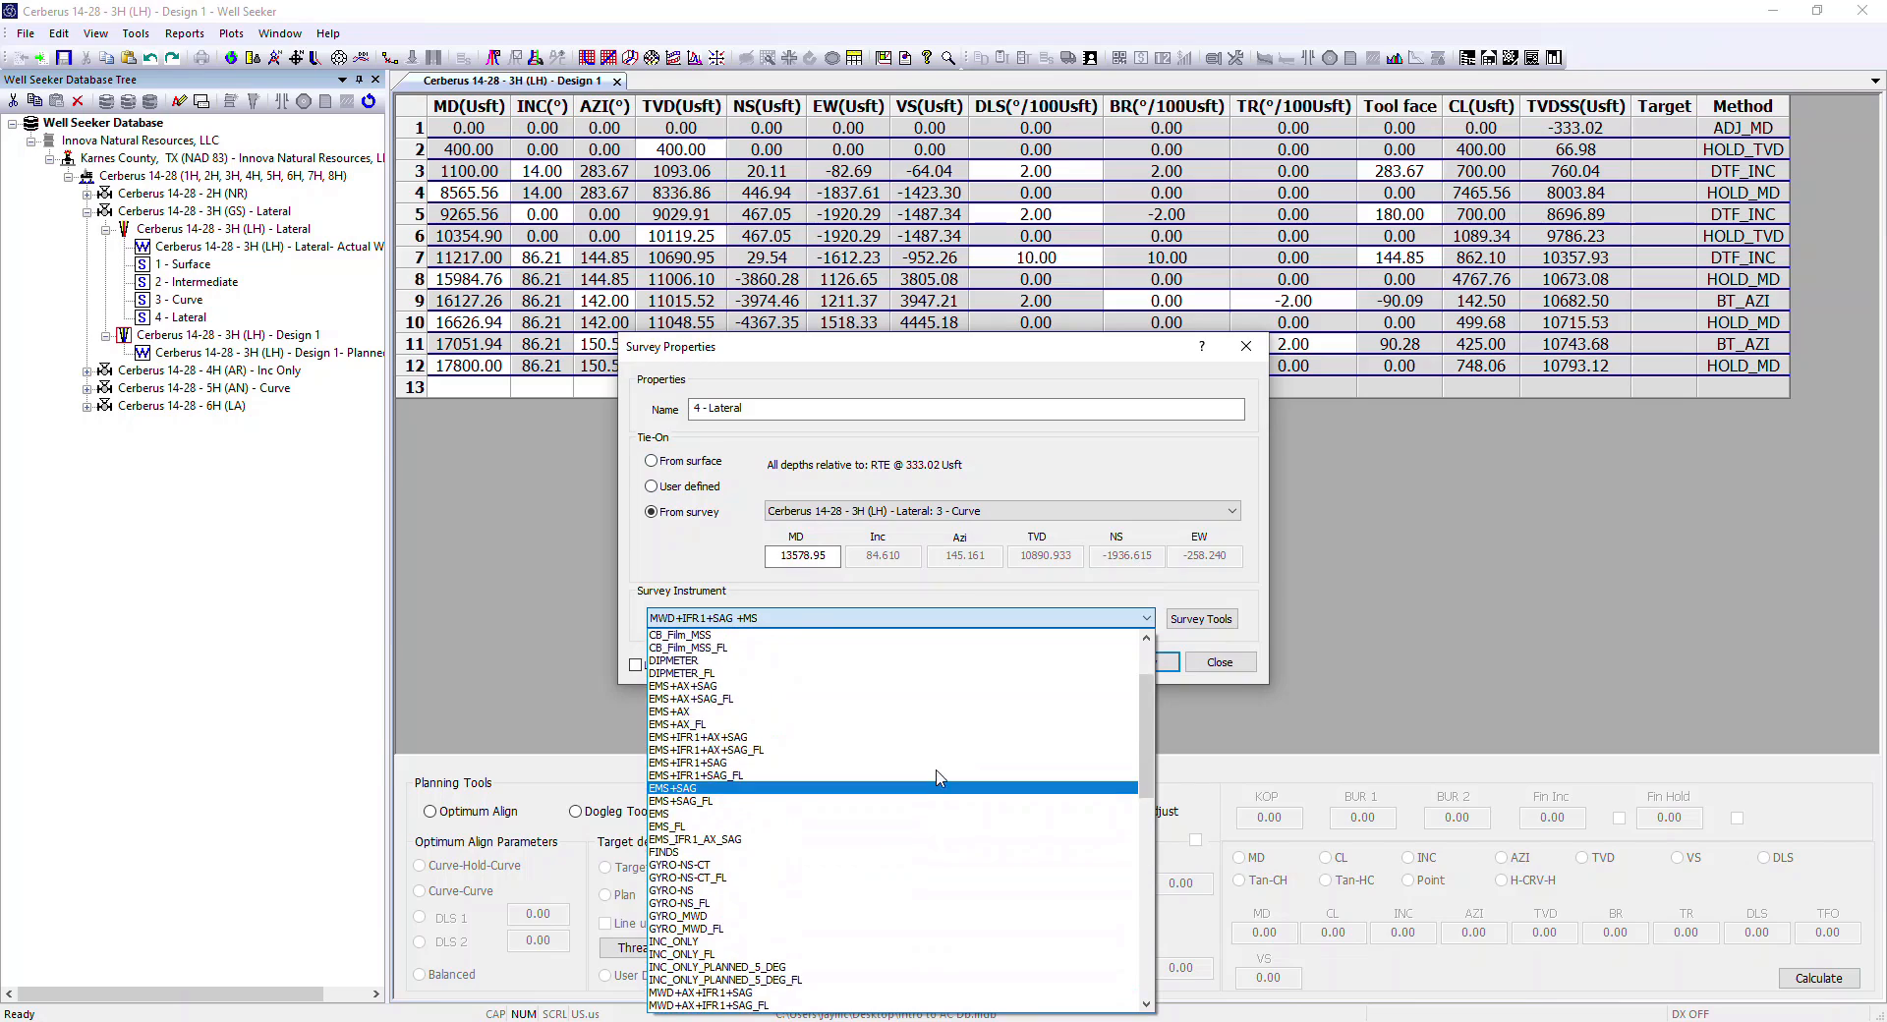
{"action": "left_click", "coordinate": [1162, 590]}
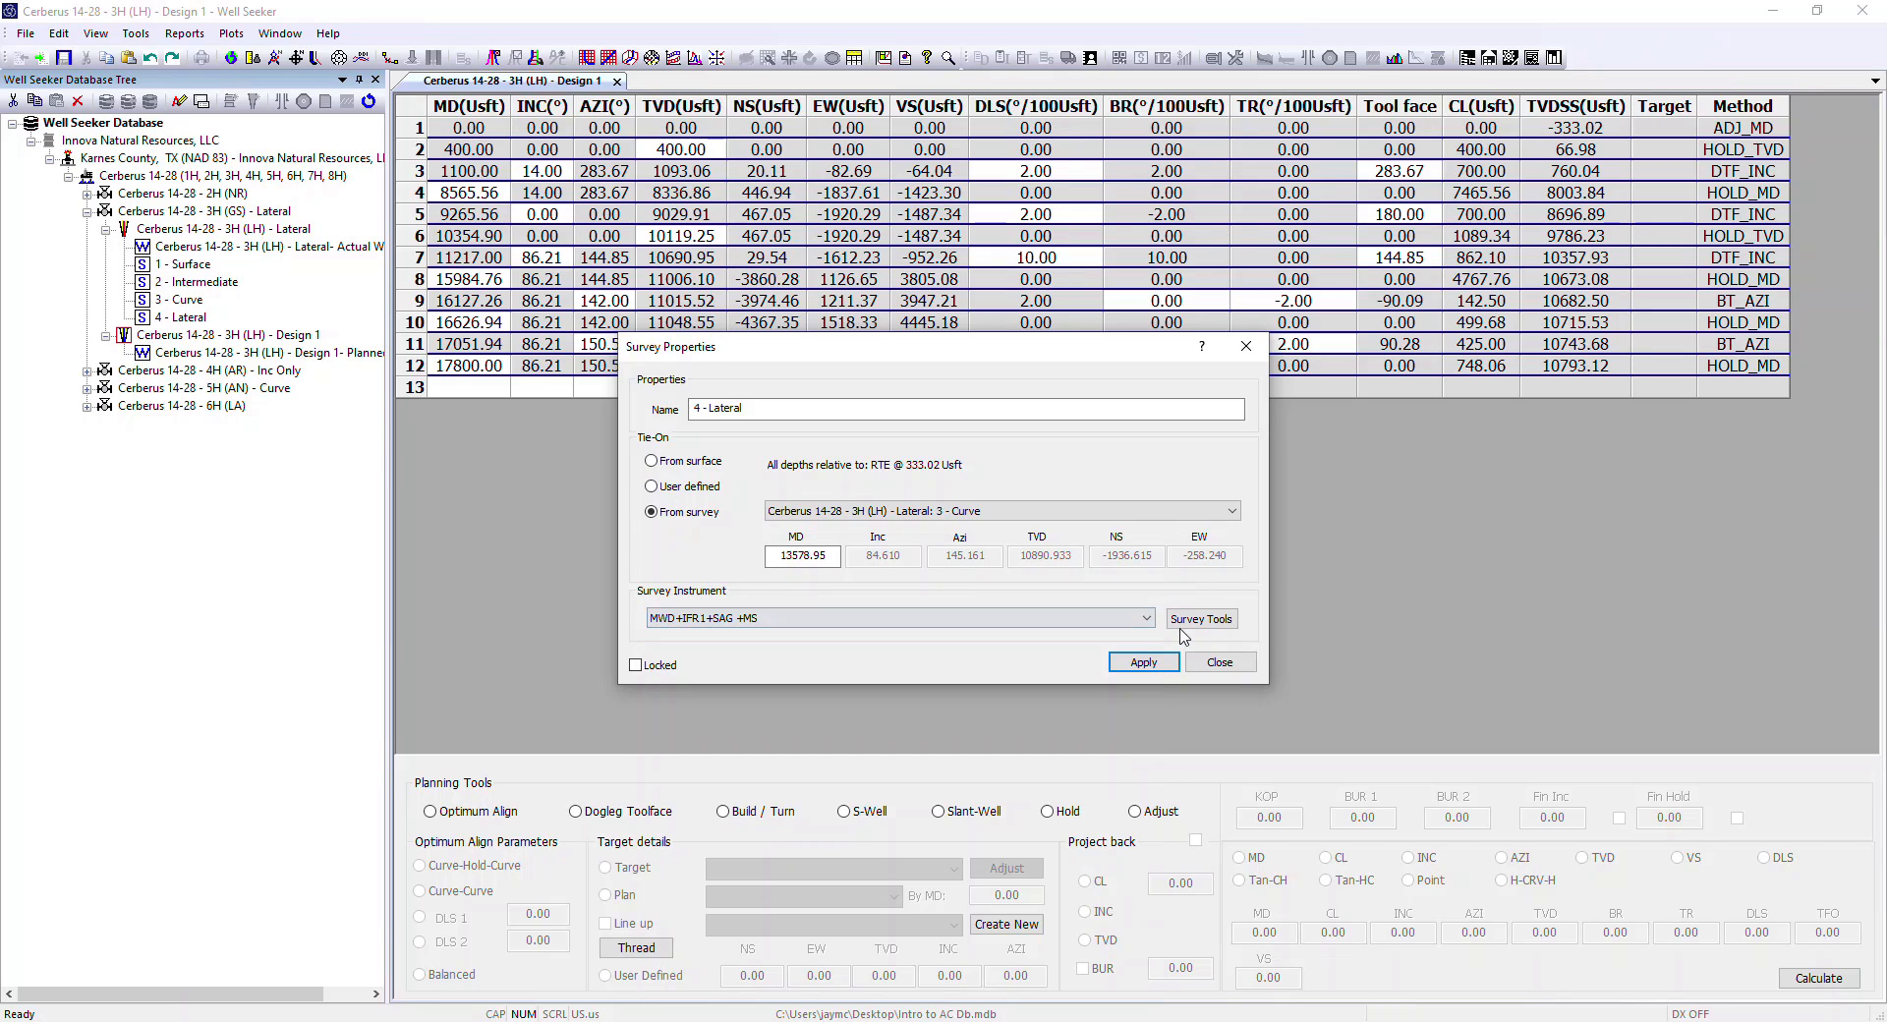
{"action": "left_click", "coordinate": [1220, 662]}
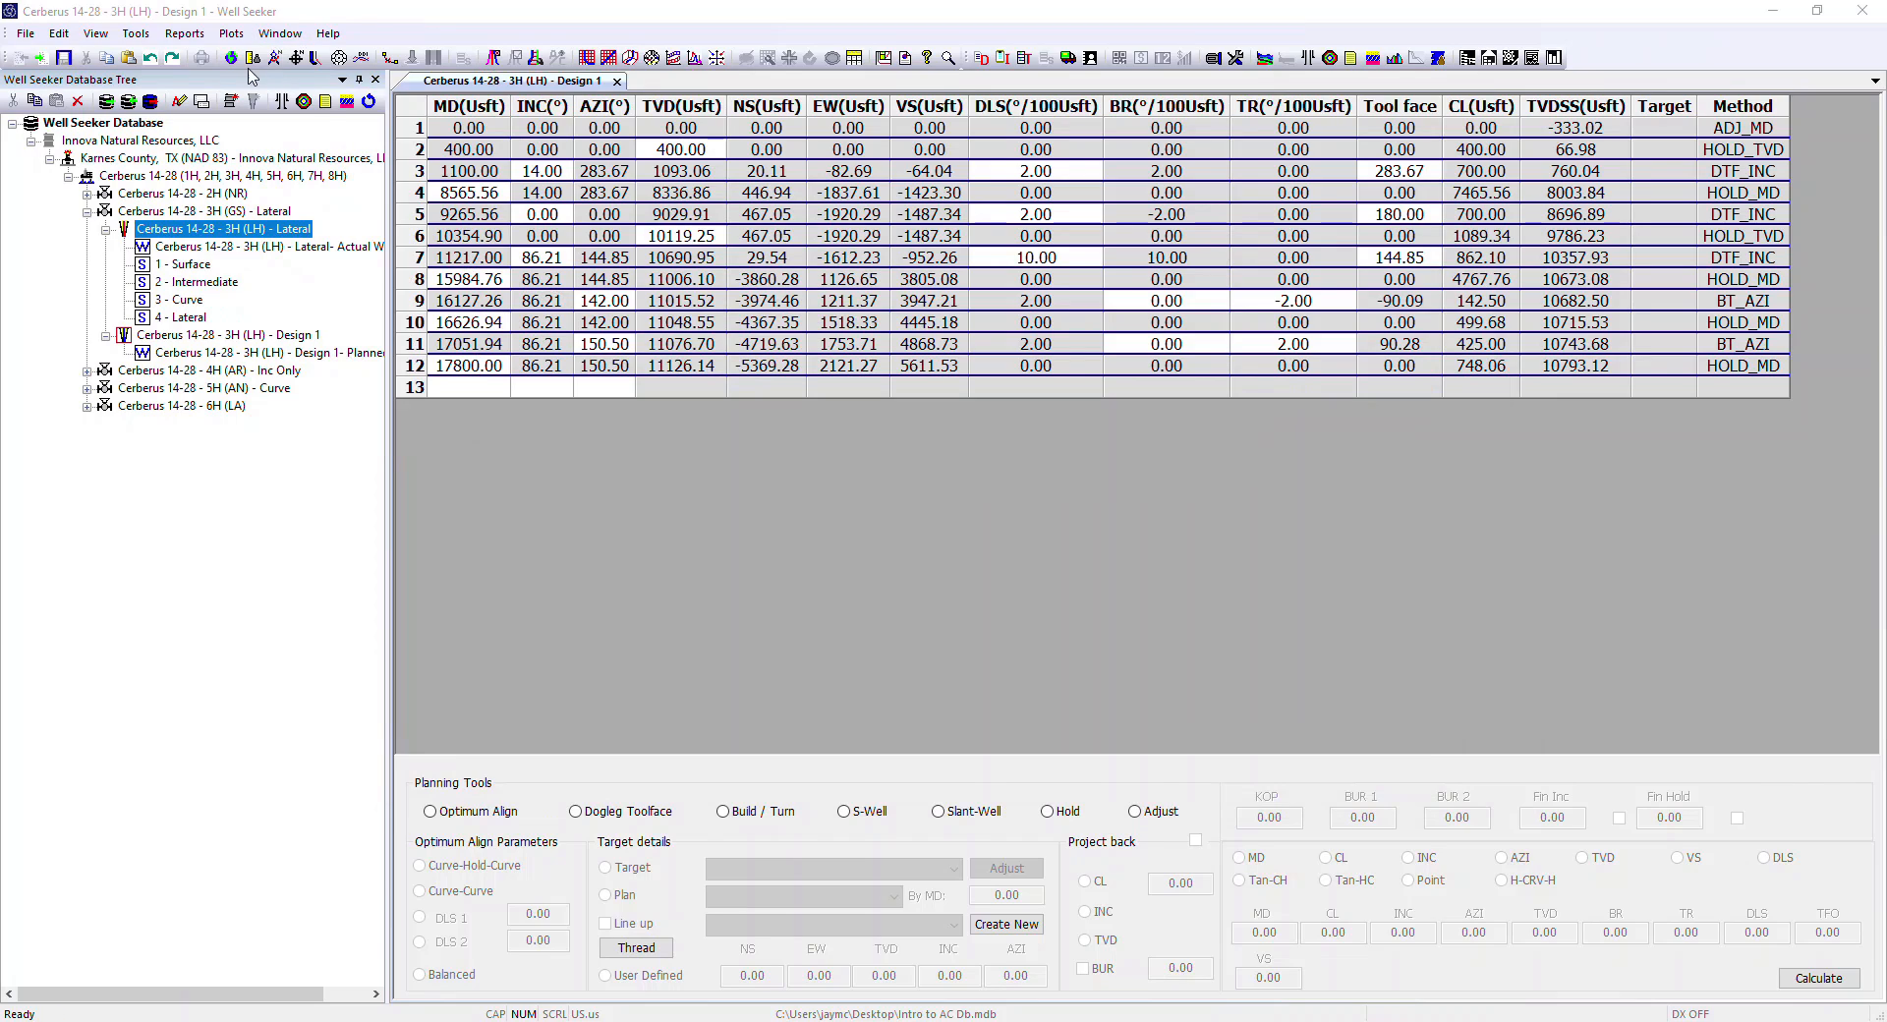
Look at where the survey tool editor is accessible, including from the plan properties of Design 1.
{"action": "left_click", "coordinate": [136, 36]}
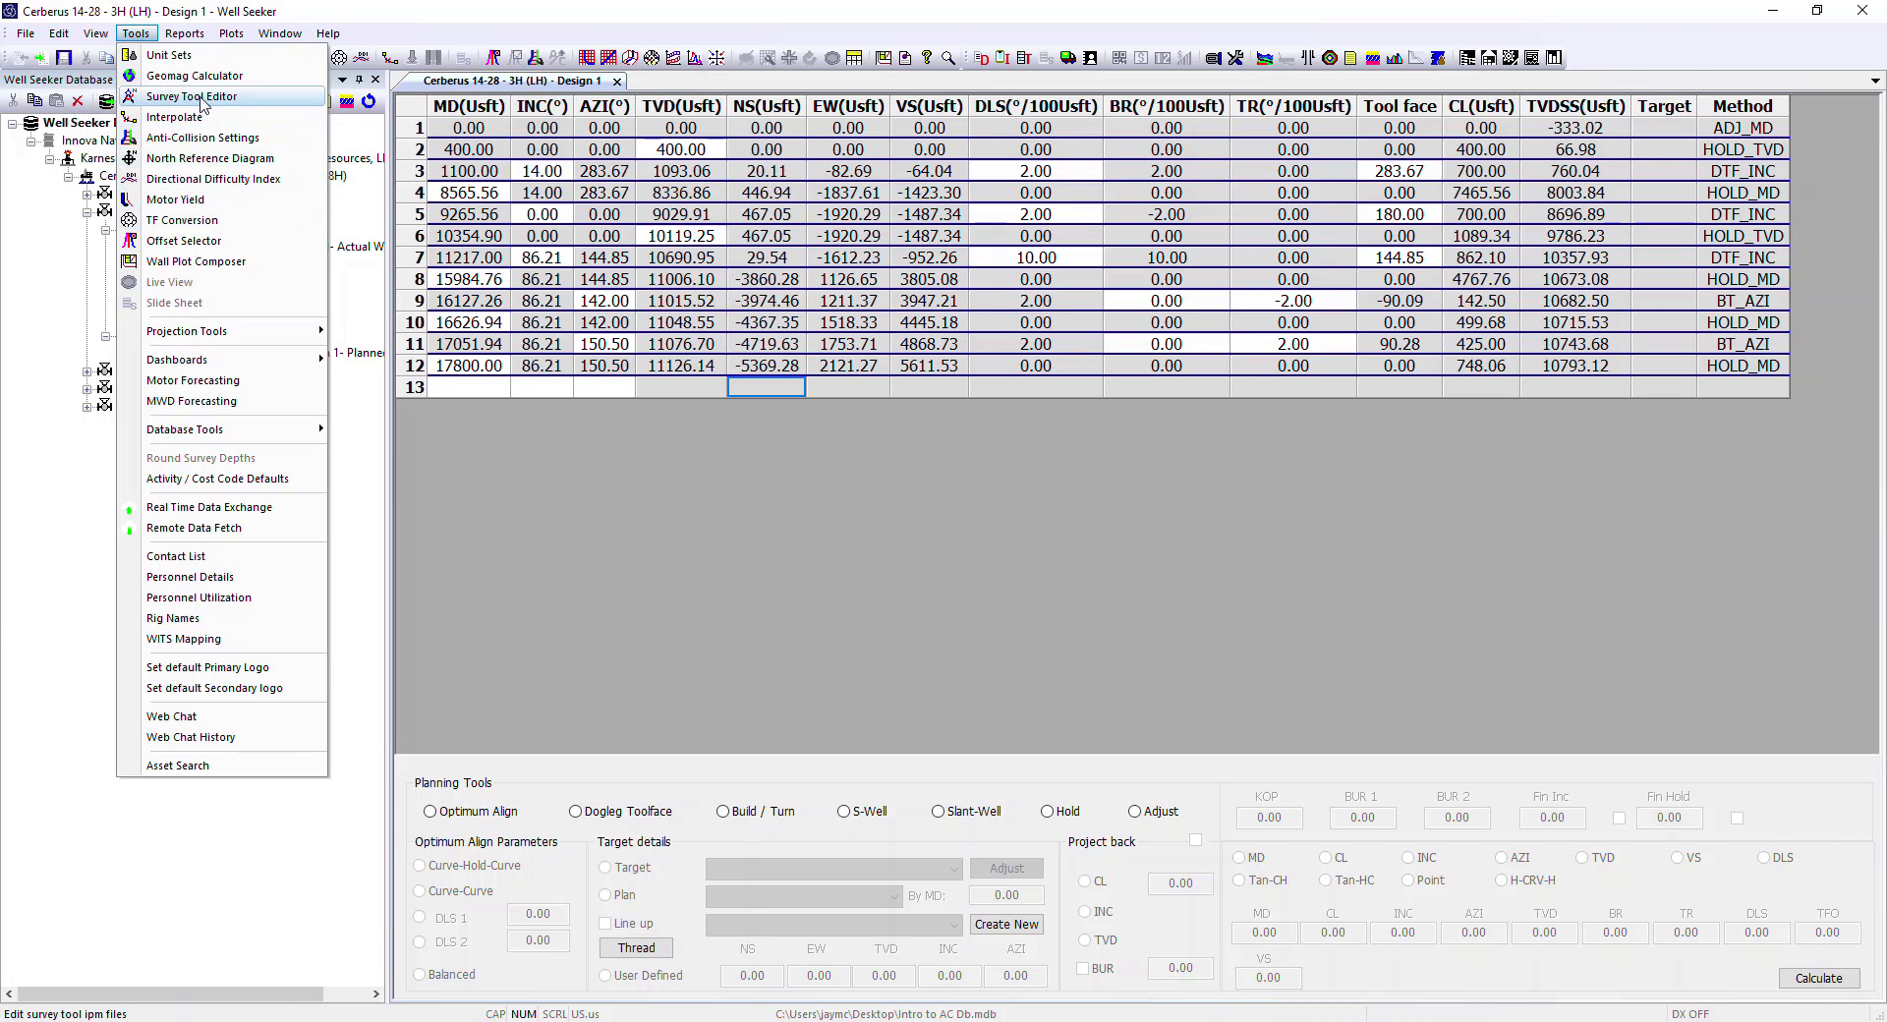
{"action": "left_click", "coordinate": [538, 482]}
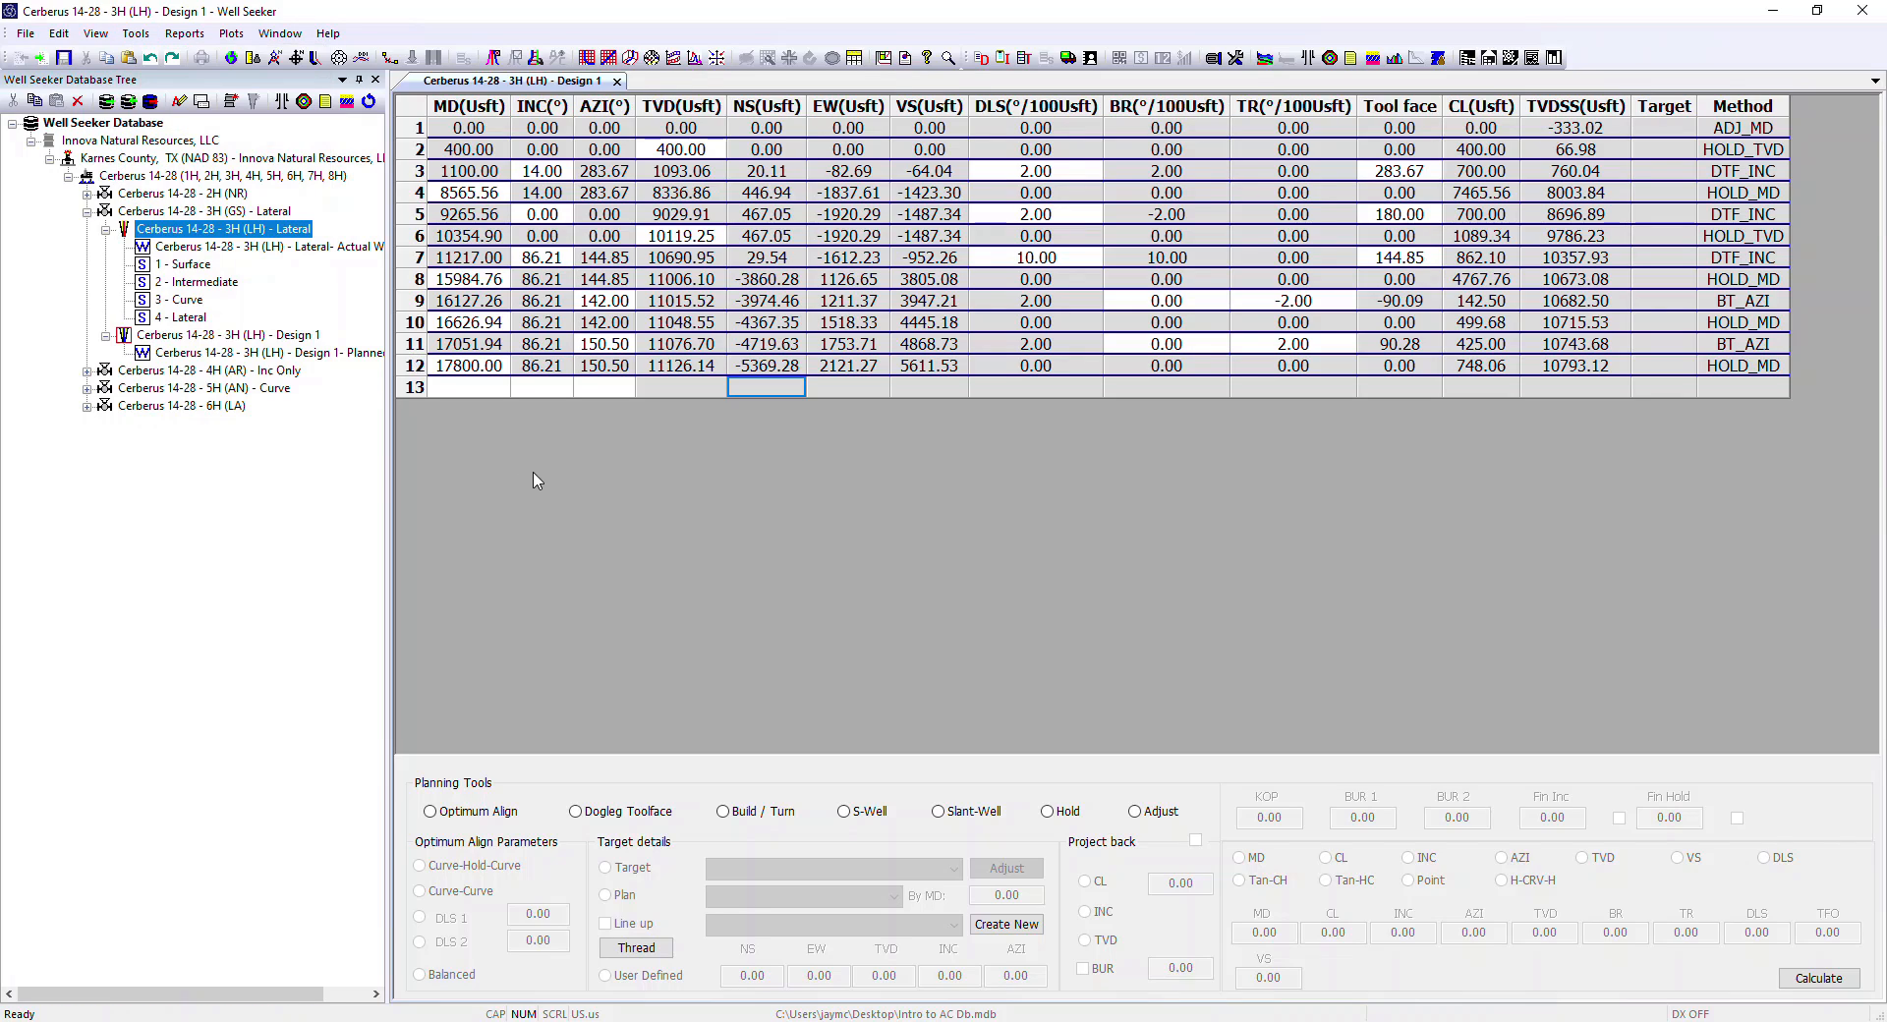
{"action": "right_click", "coordinate": [215, 342]}
{"action": "left_click", "coordinate": [327, 663]}
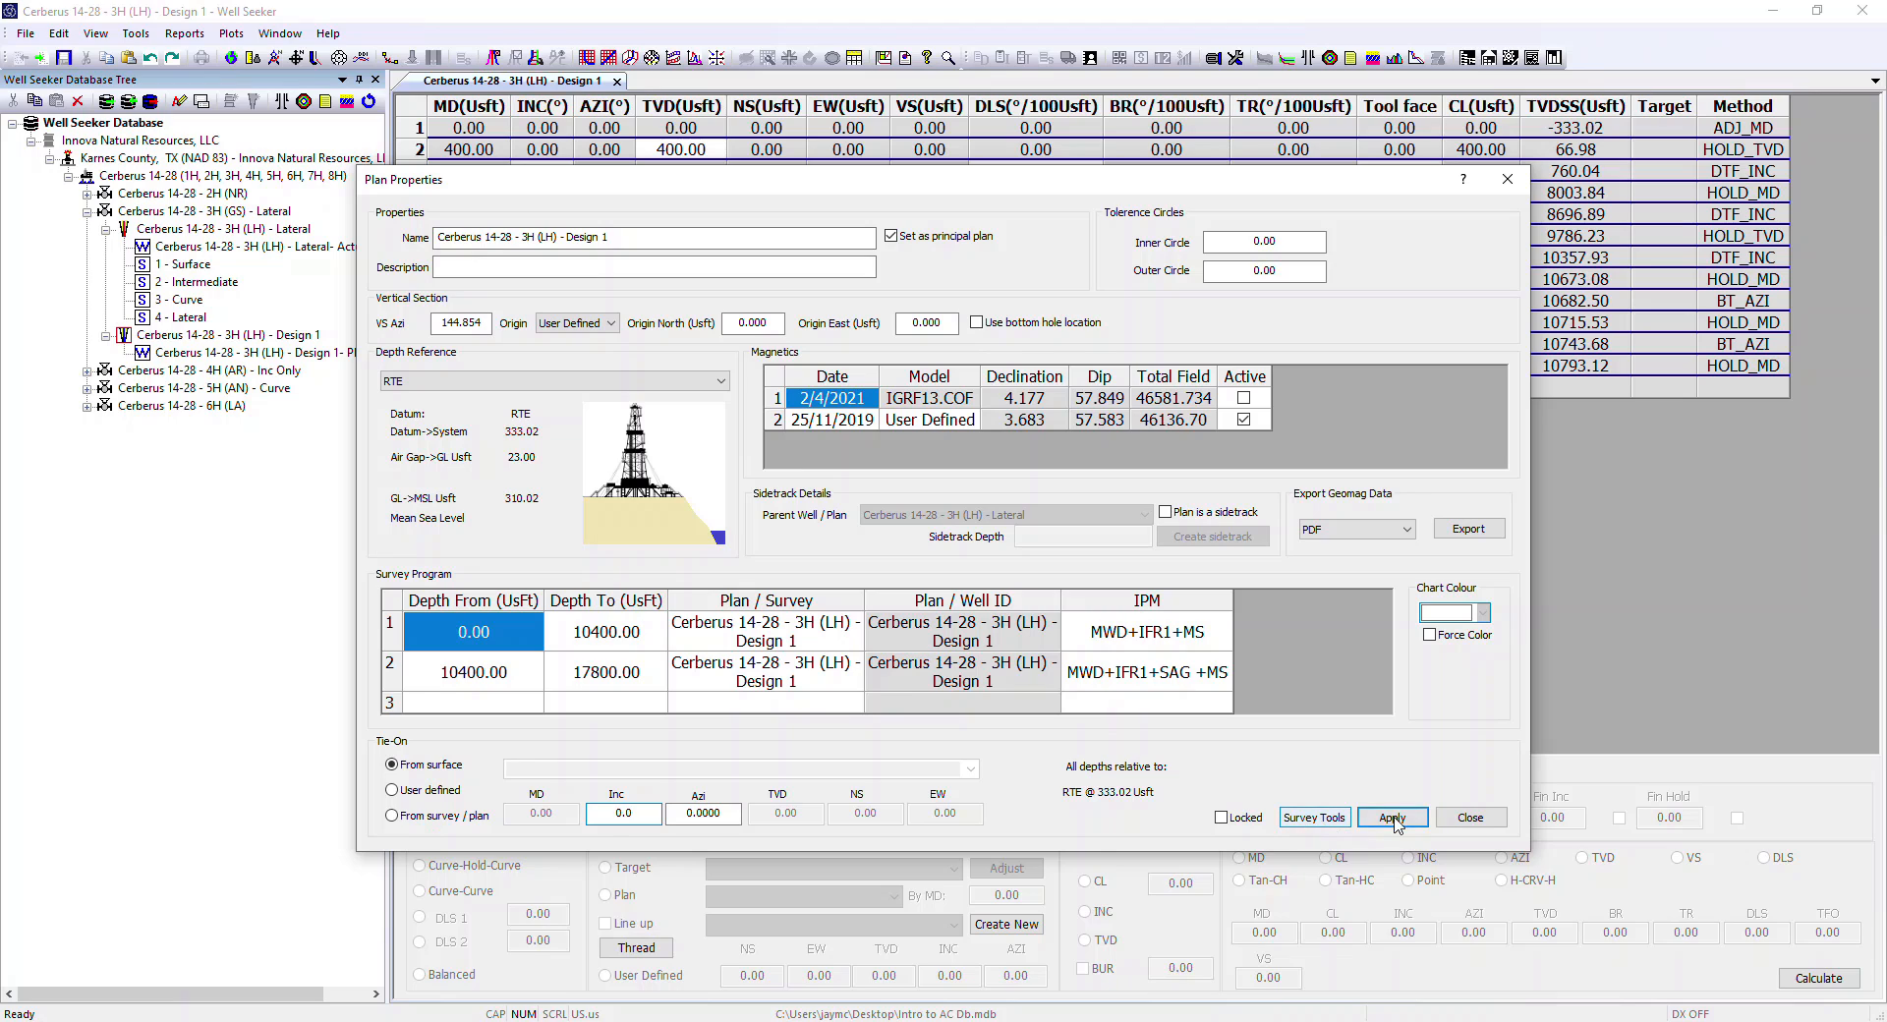
{"action": "left_click", "coordinate": [1470, 817]}
Open the survey tool editor from the 4 - Lateral survey properties and examine the MWD+IFR1+SAG +MS coefficients and weighting functions.
{"action": "right_click", "coordinate": [183, 320]}
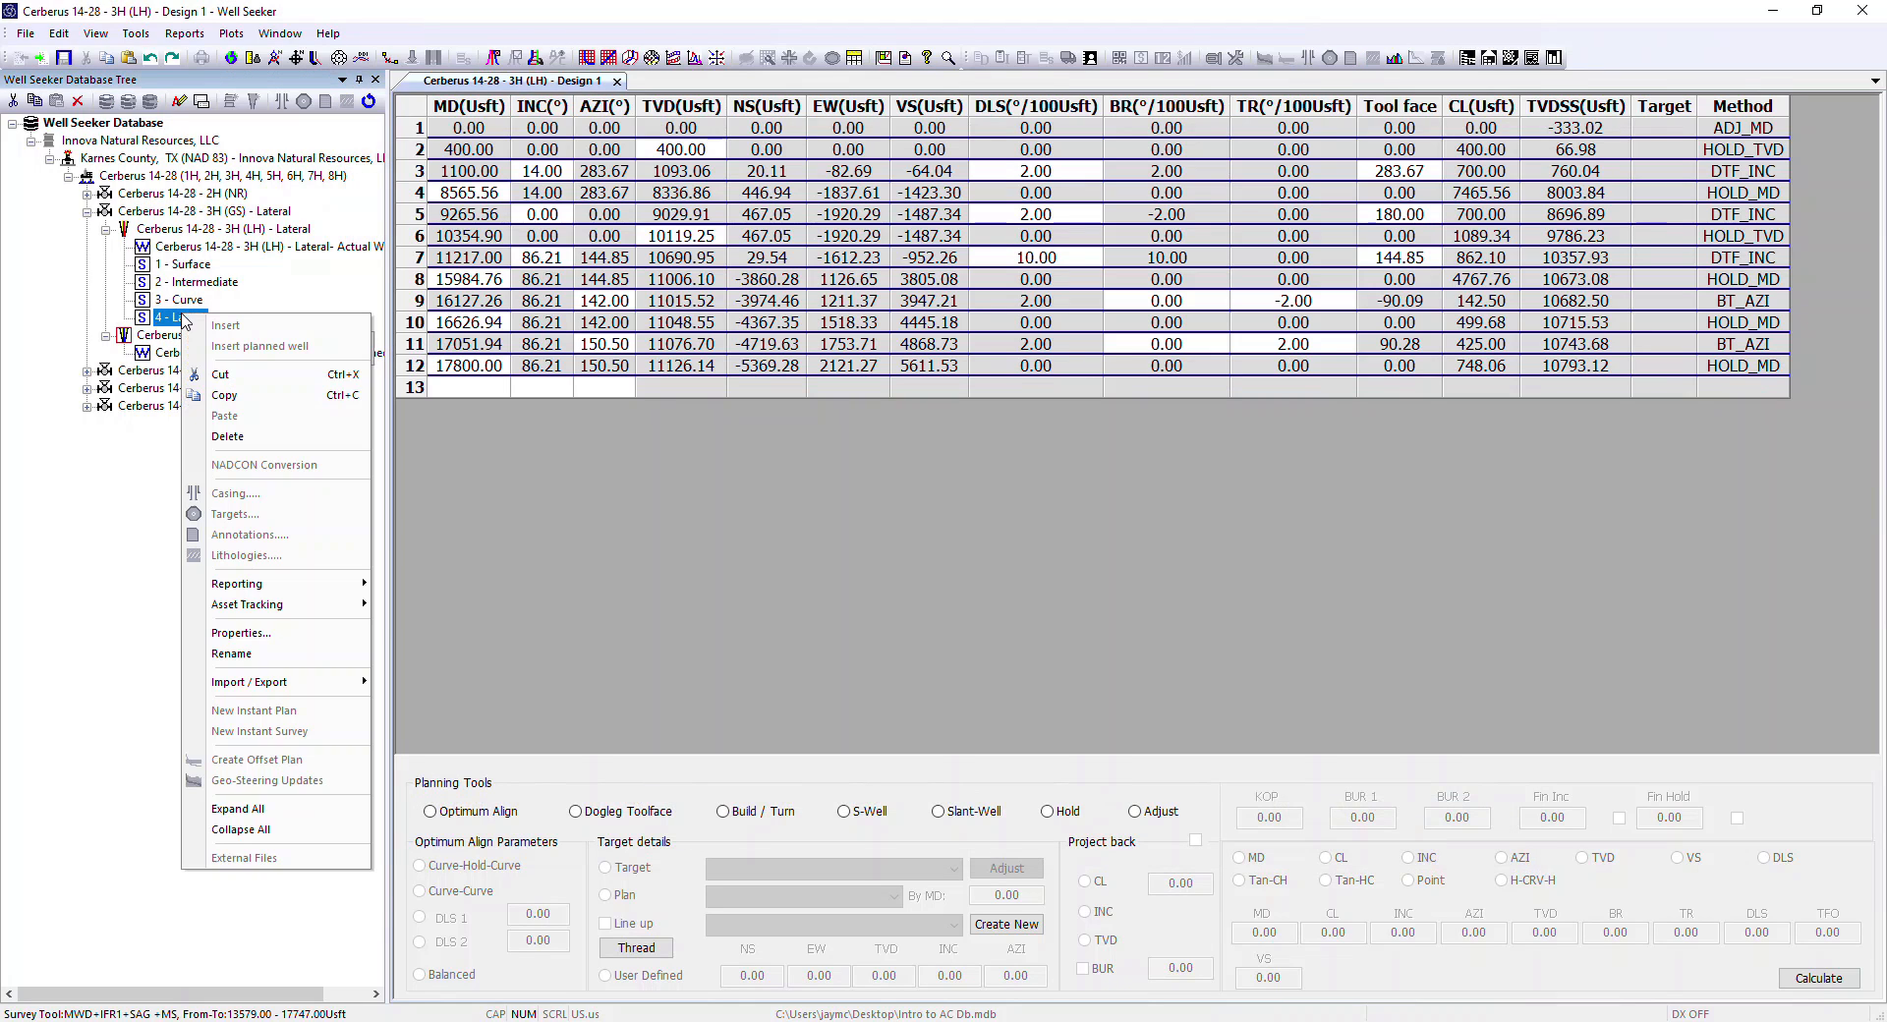
{"action": "left_click", "coordinate": [251, 642]}
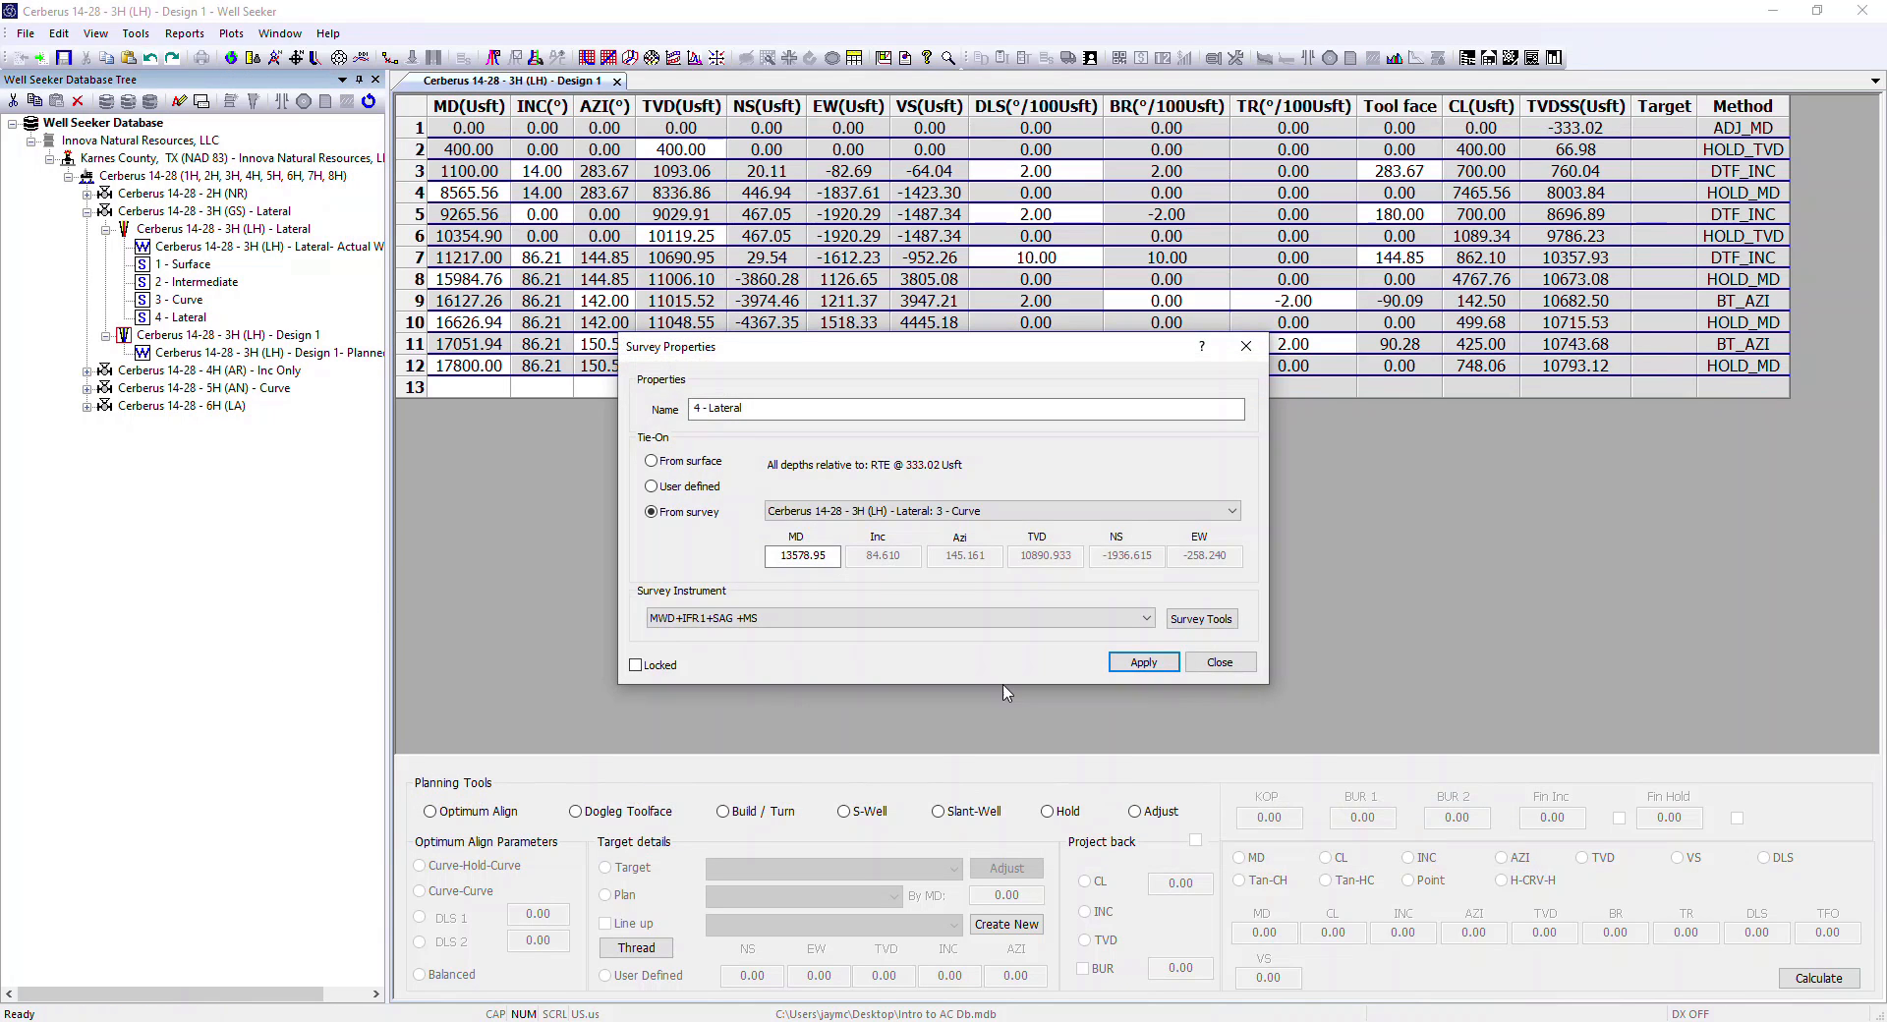
{"action": "left_click", "coordinate": [1201, 619]}
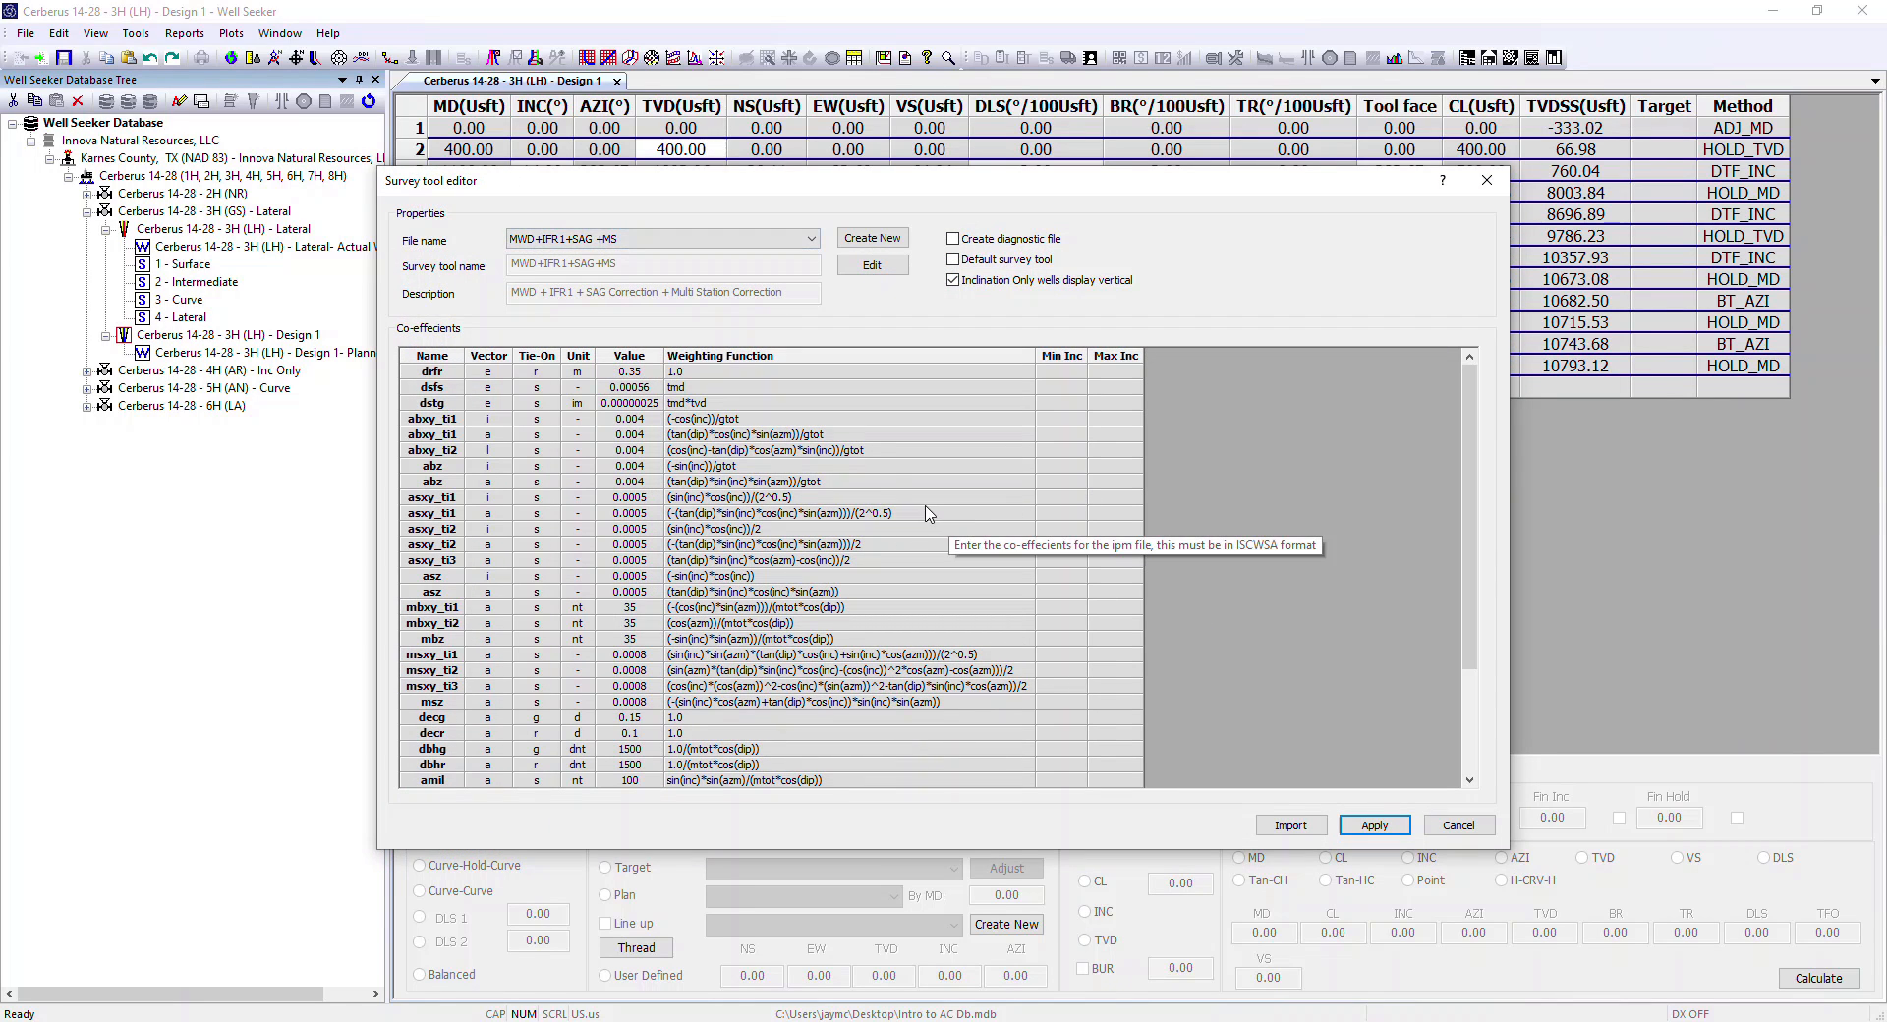
{"action": "left_click", "coordinate": [812, 240]}
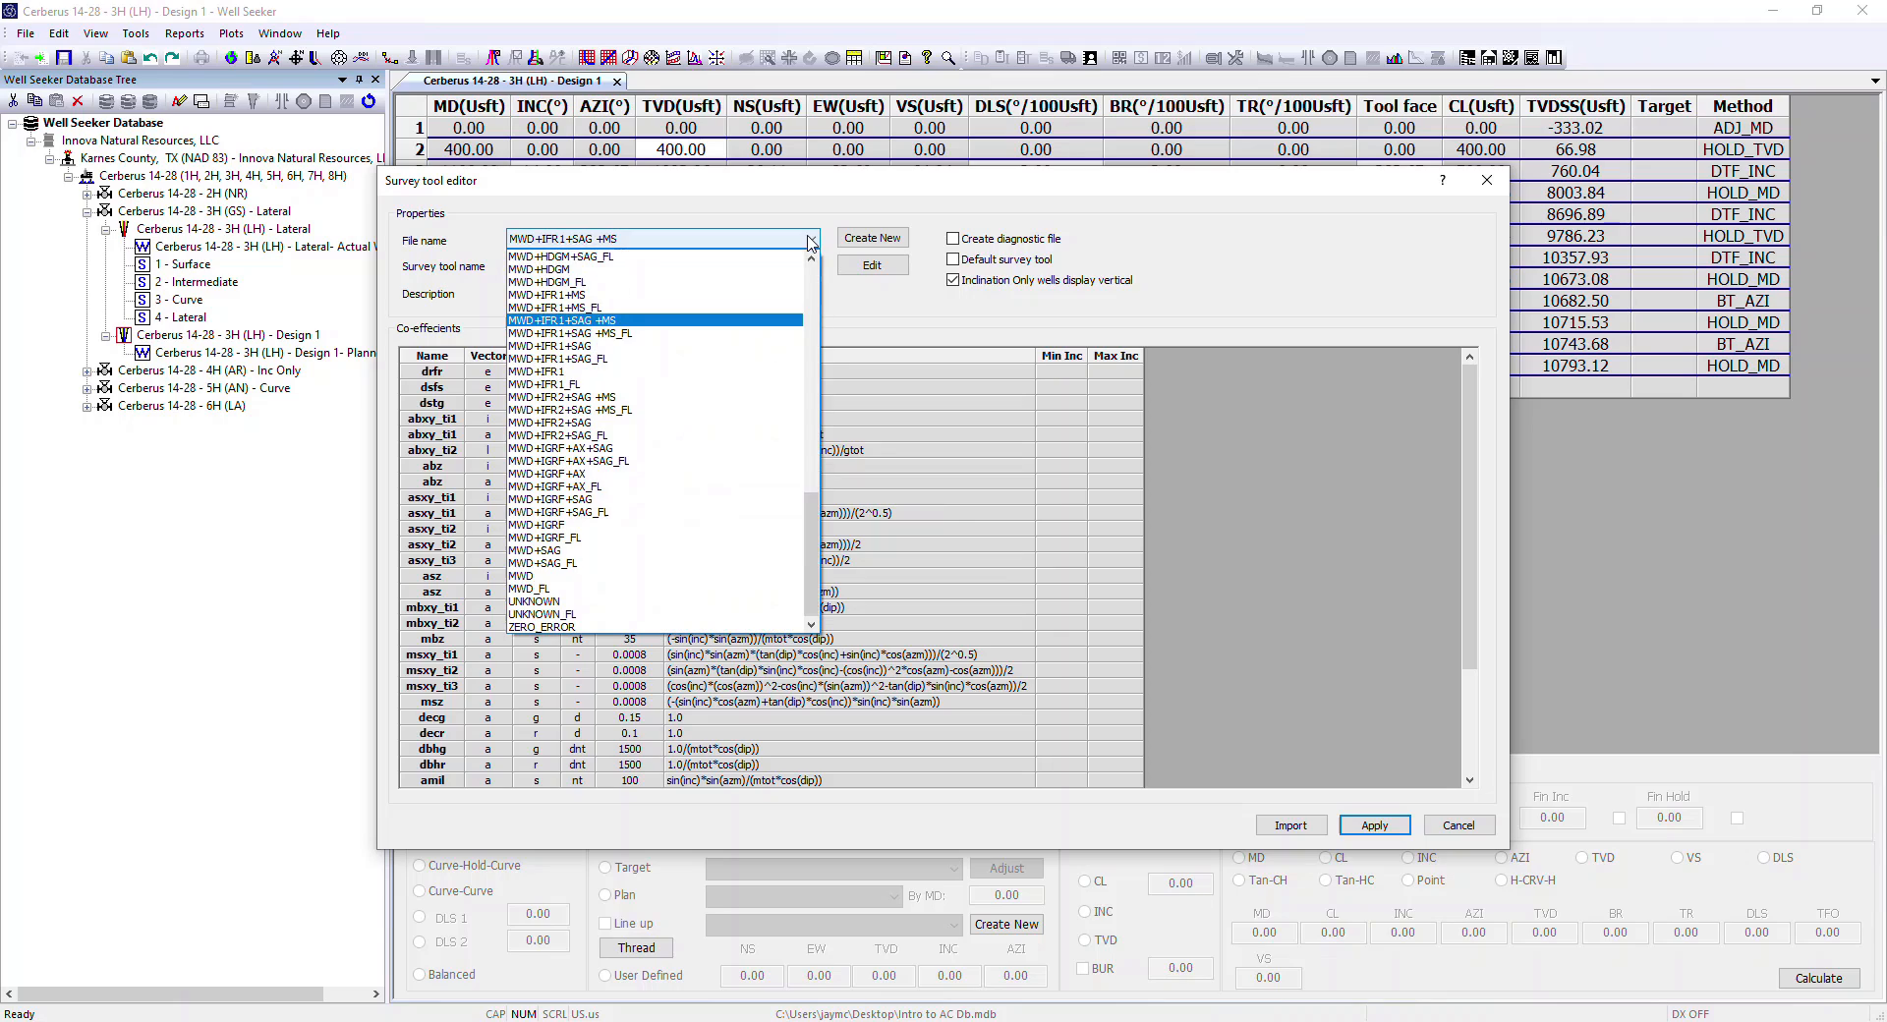
{"action": "left_click", "coordinate": [578, 196]}
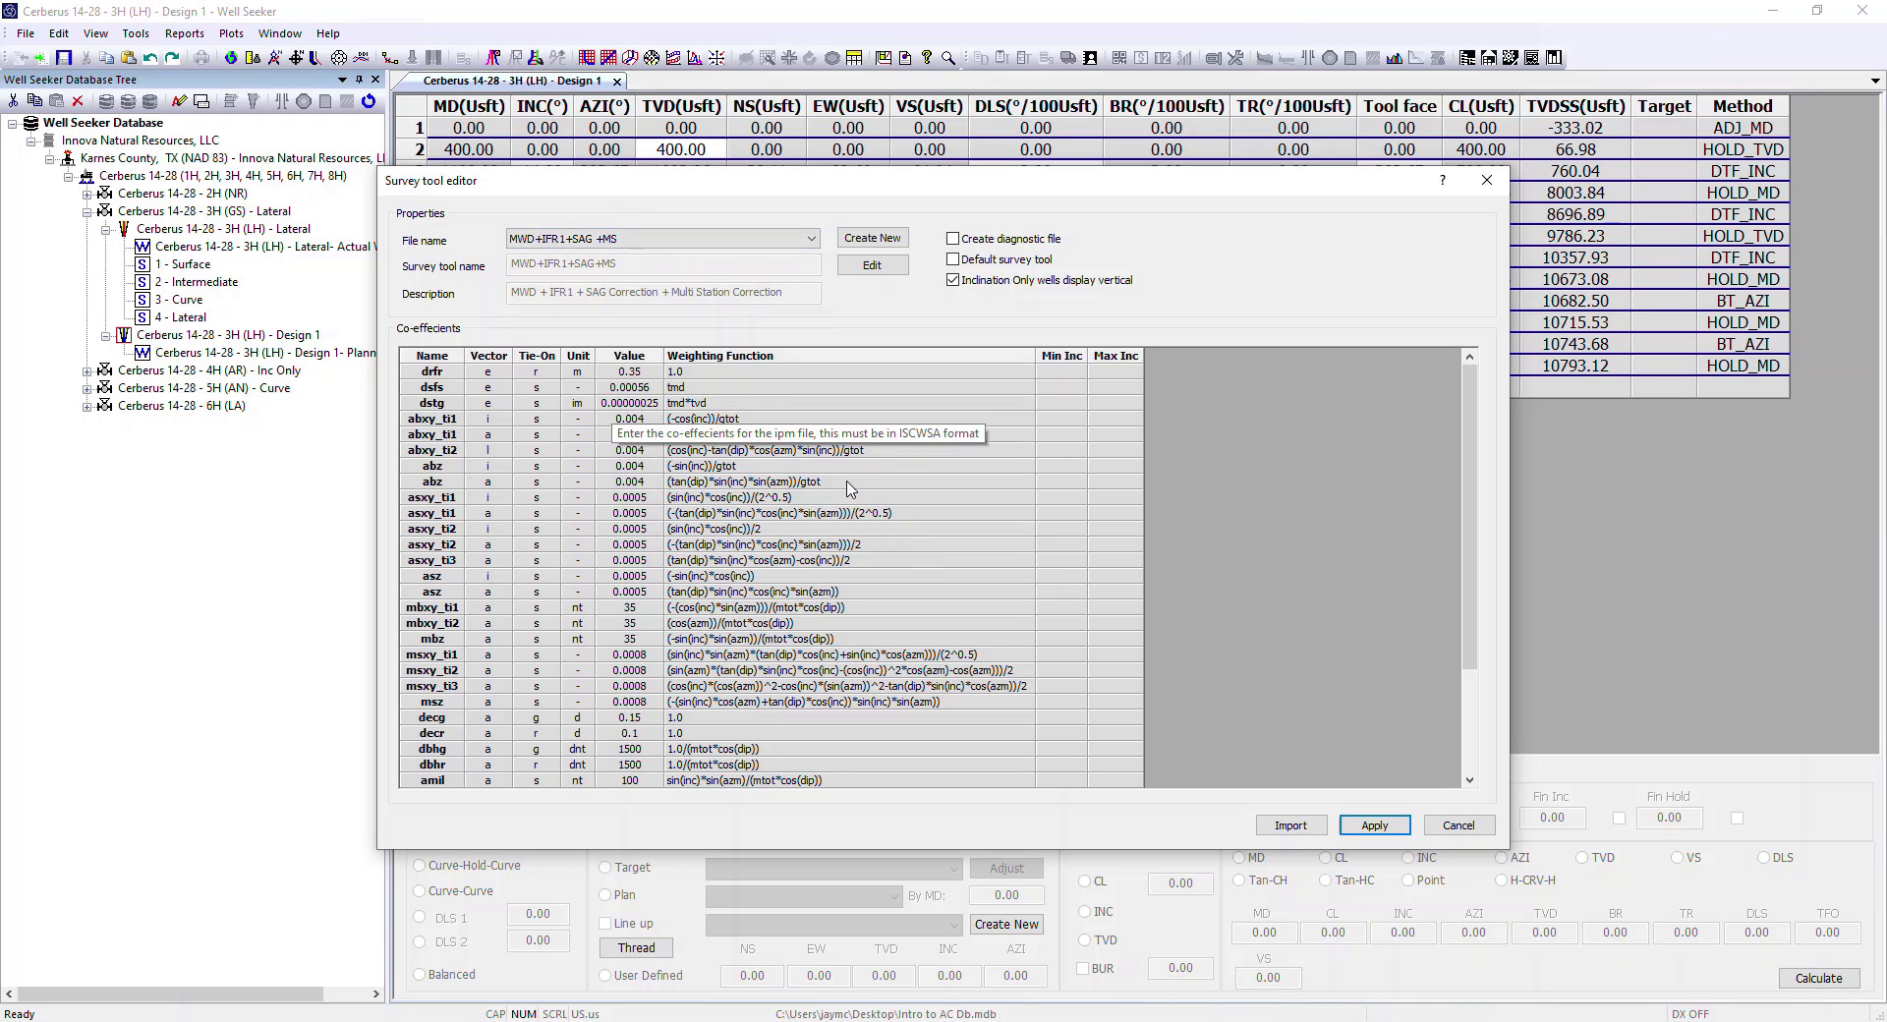
{"action": "left_click", "coordinate": [745, 515]}
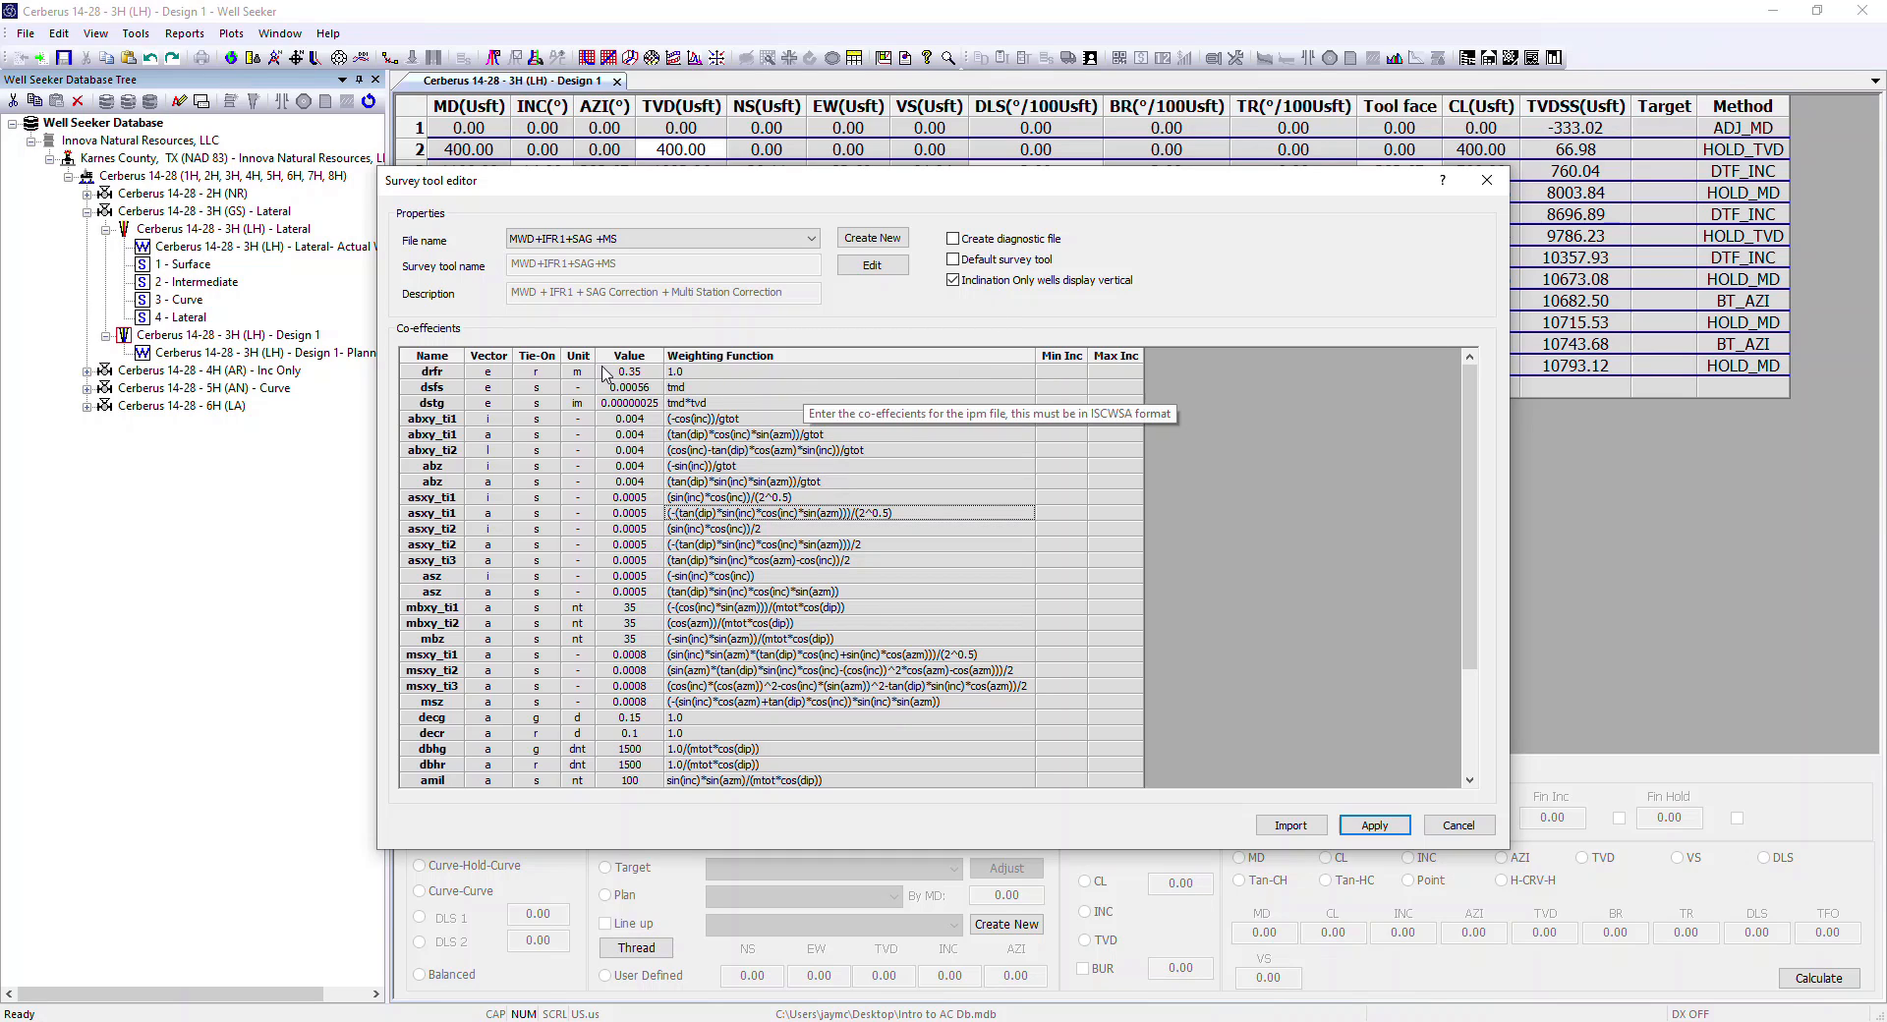
{"action": "left_click", "coordinate": [1450, 826]}
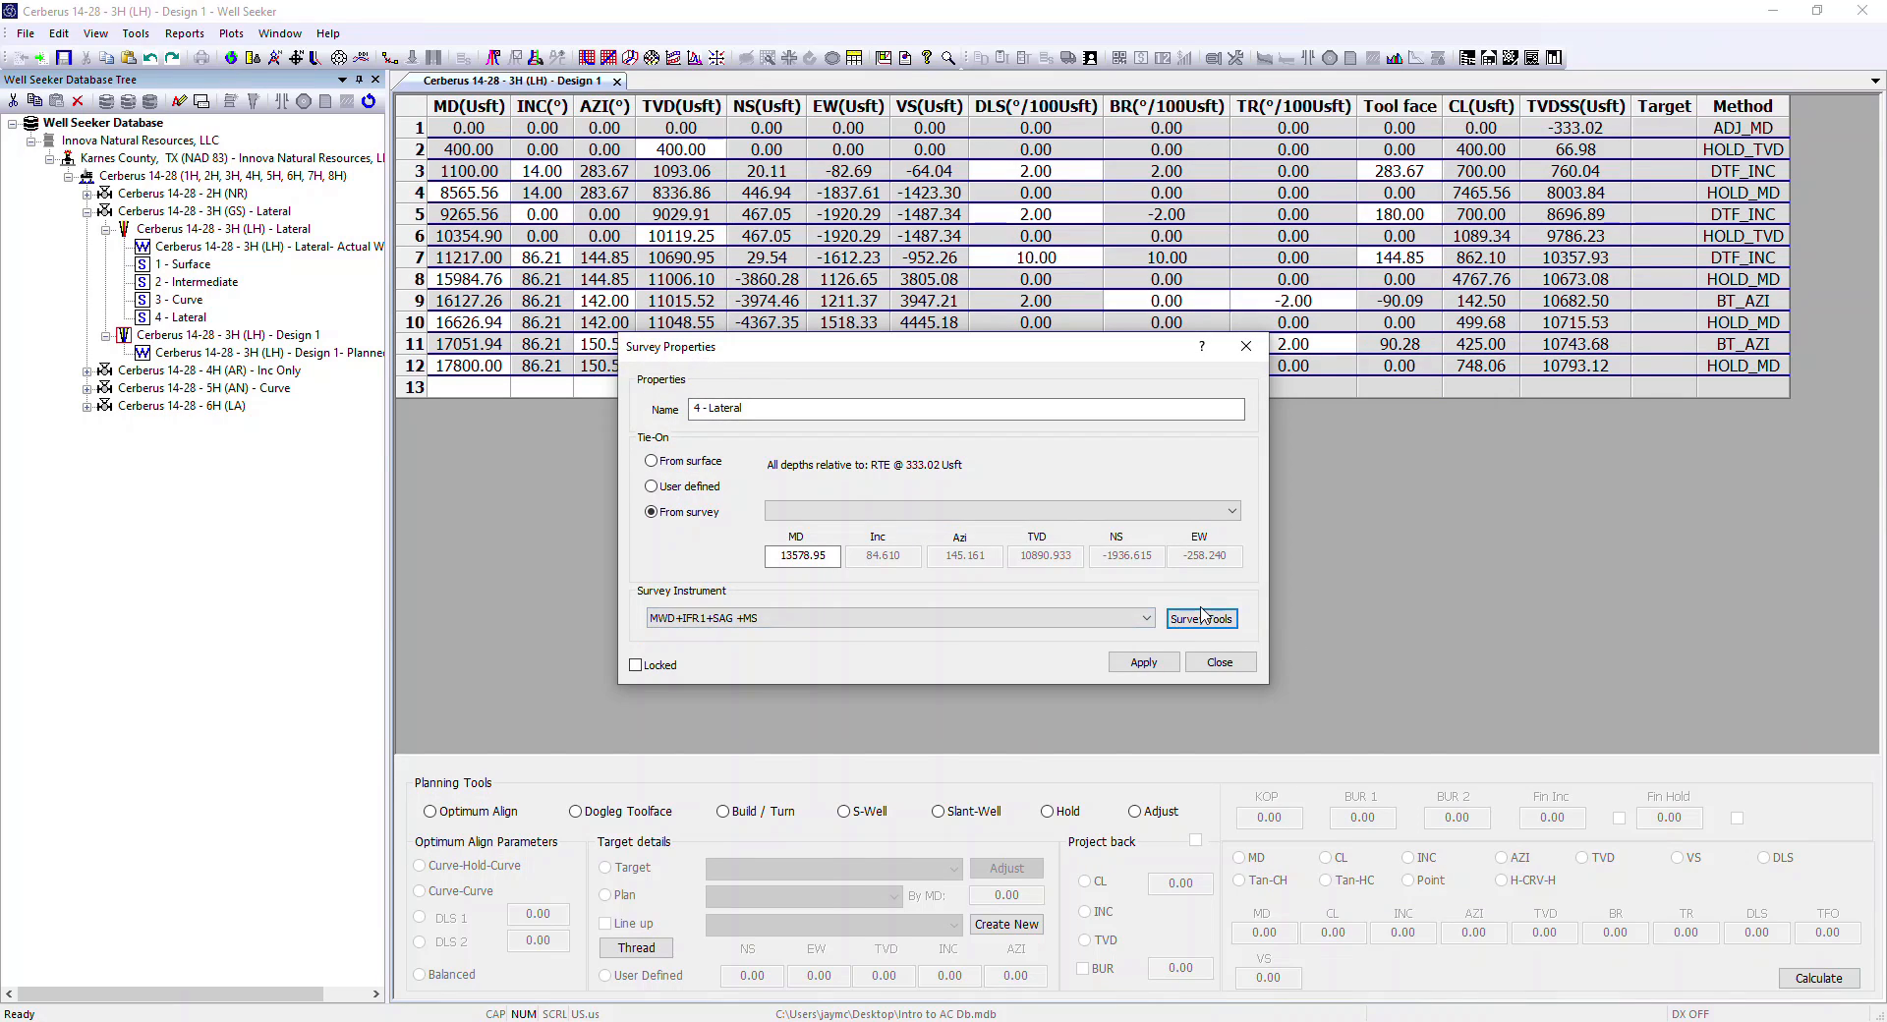
Compare the 4 - Lateral survey instrument choices with the model files in the survey tool editor, keeping MWD+IFR1+SAG +MS.
{"action": "left_click", "coordinate": [1147, 618]}
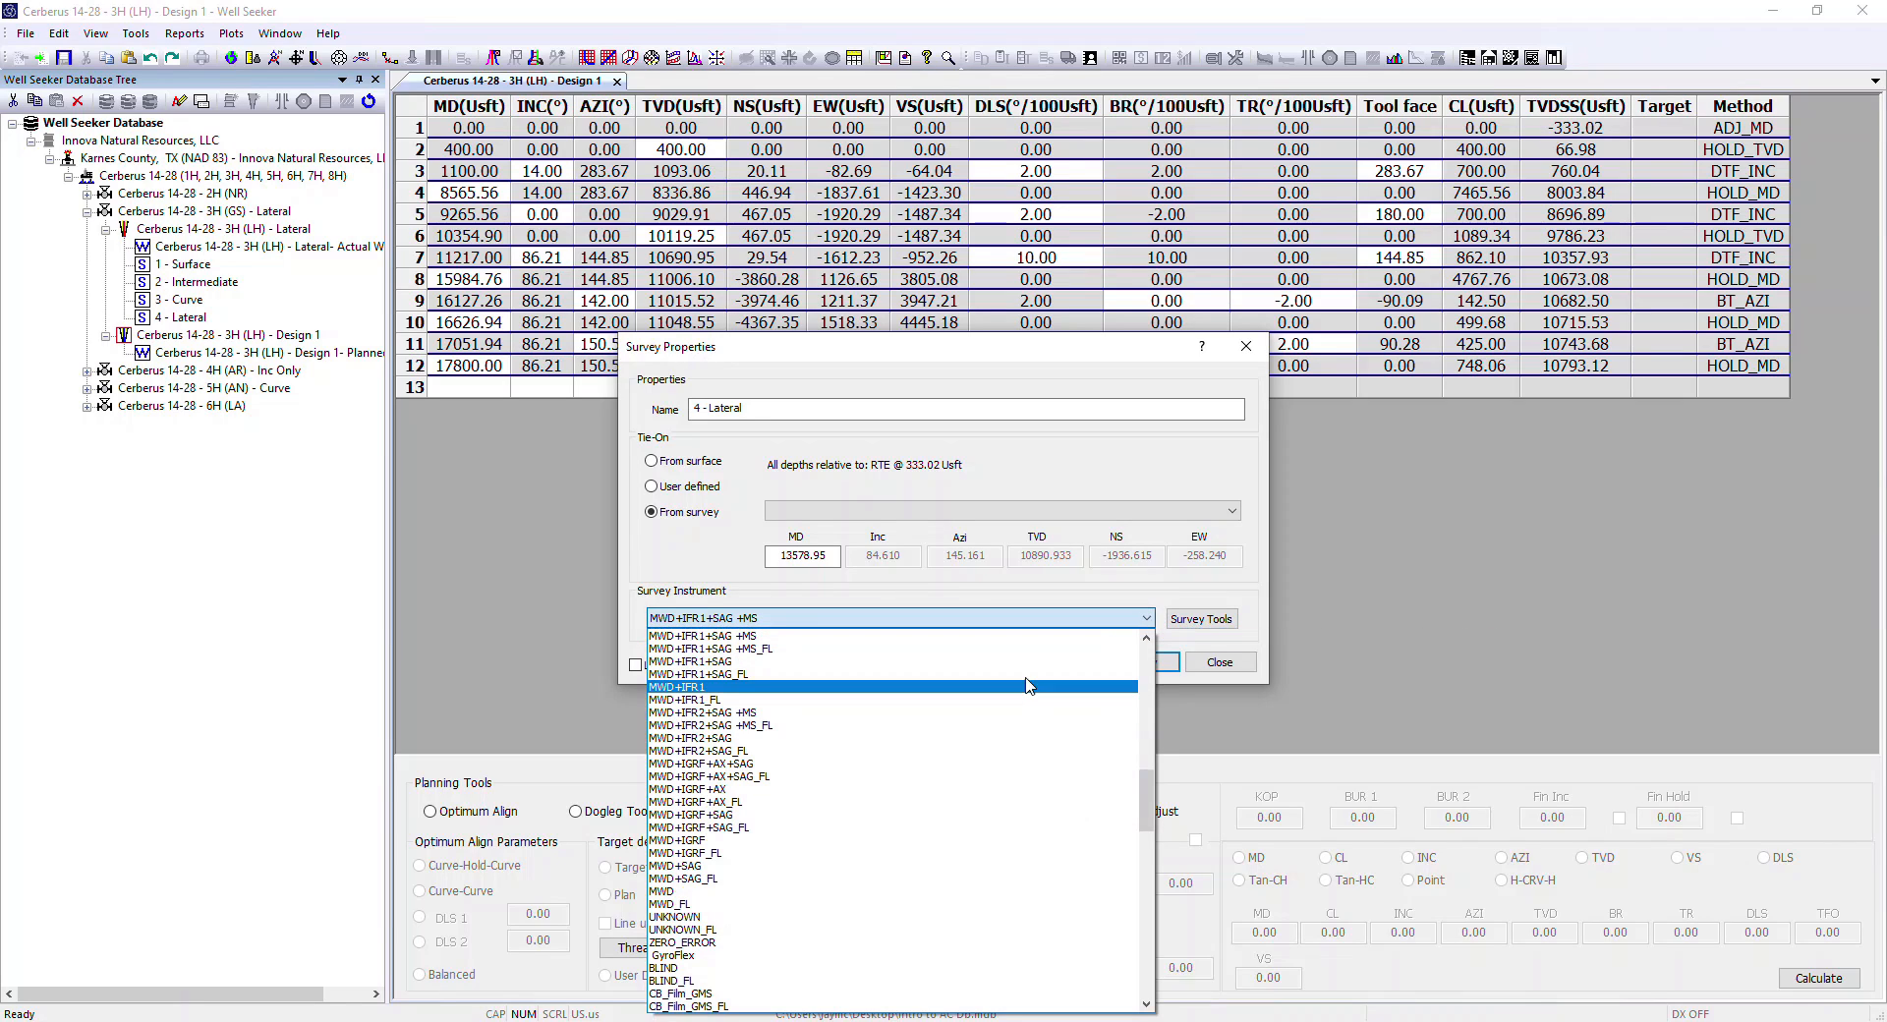
{"action": "left_click", "coordinate": [1204, 590]}
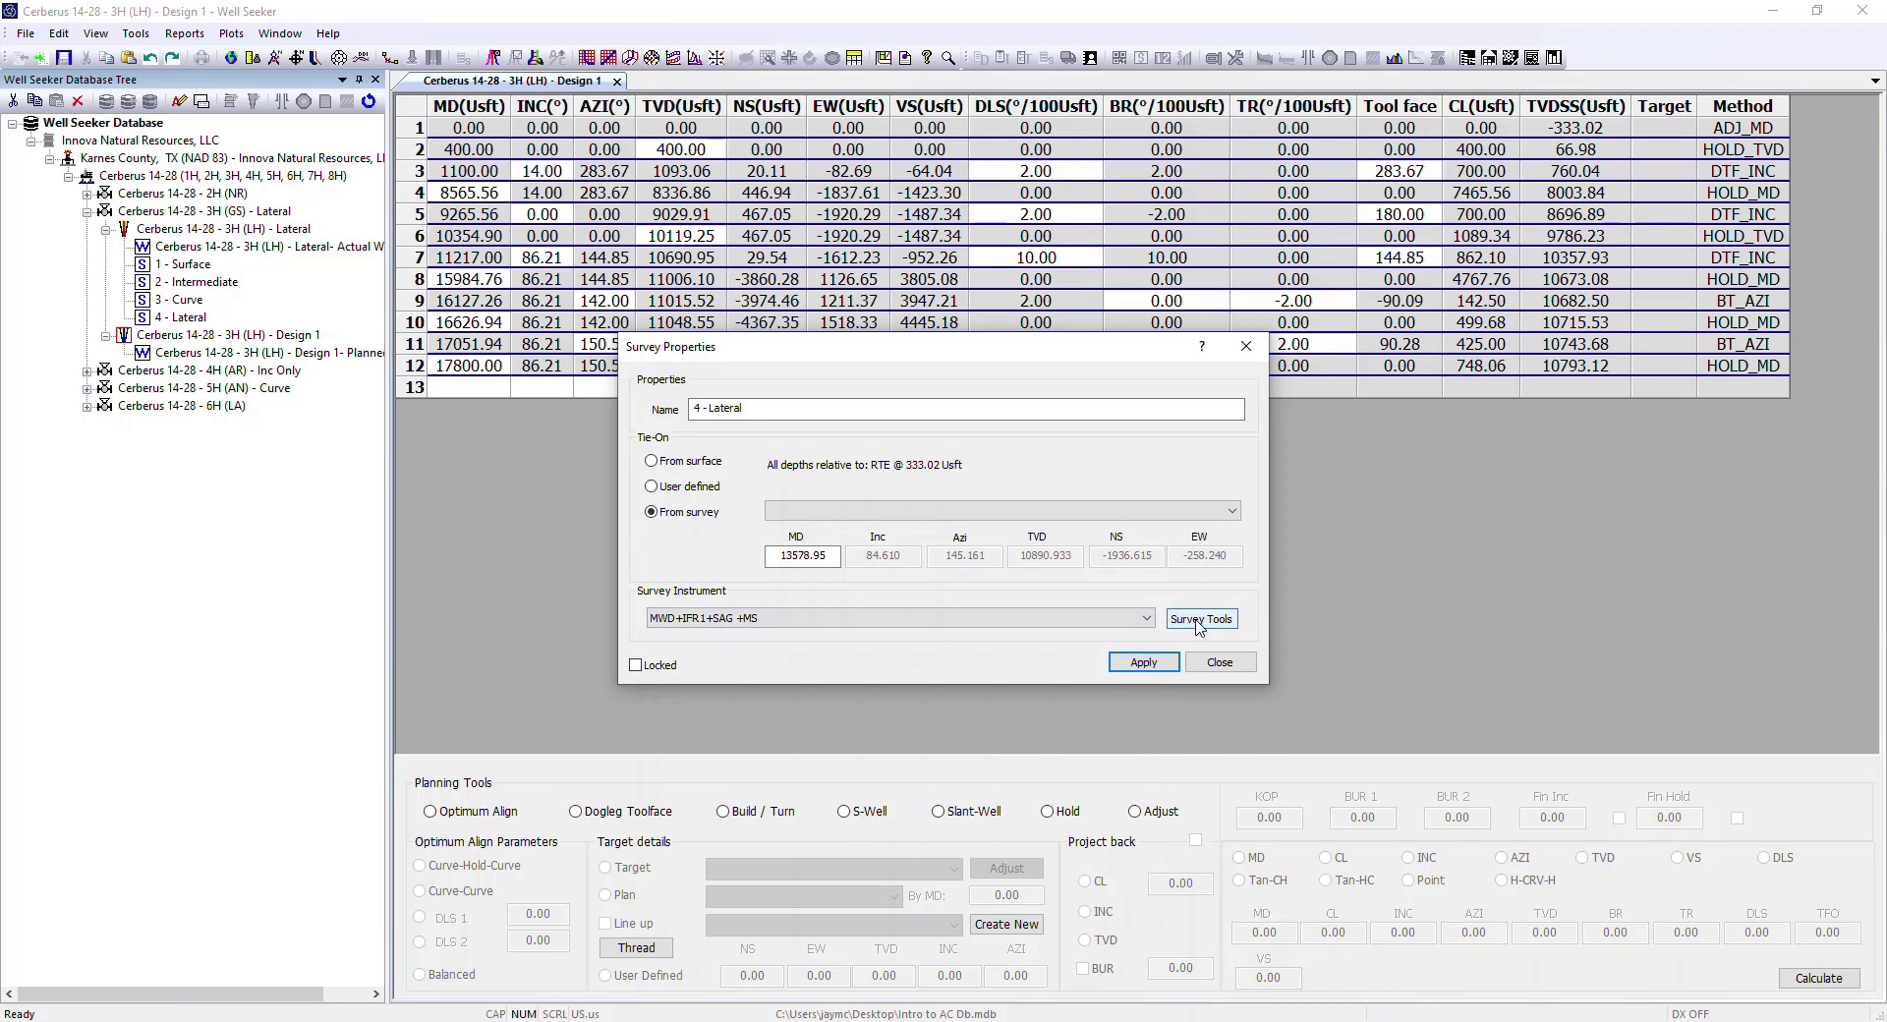
{"action": "left_click", "coordinate": [1201, 619]}
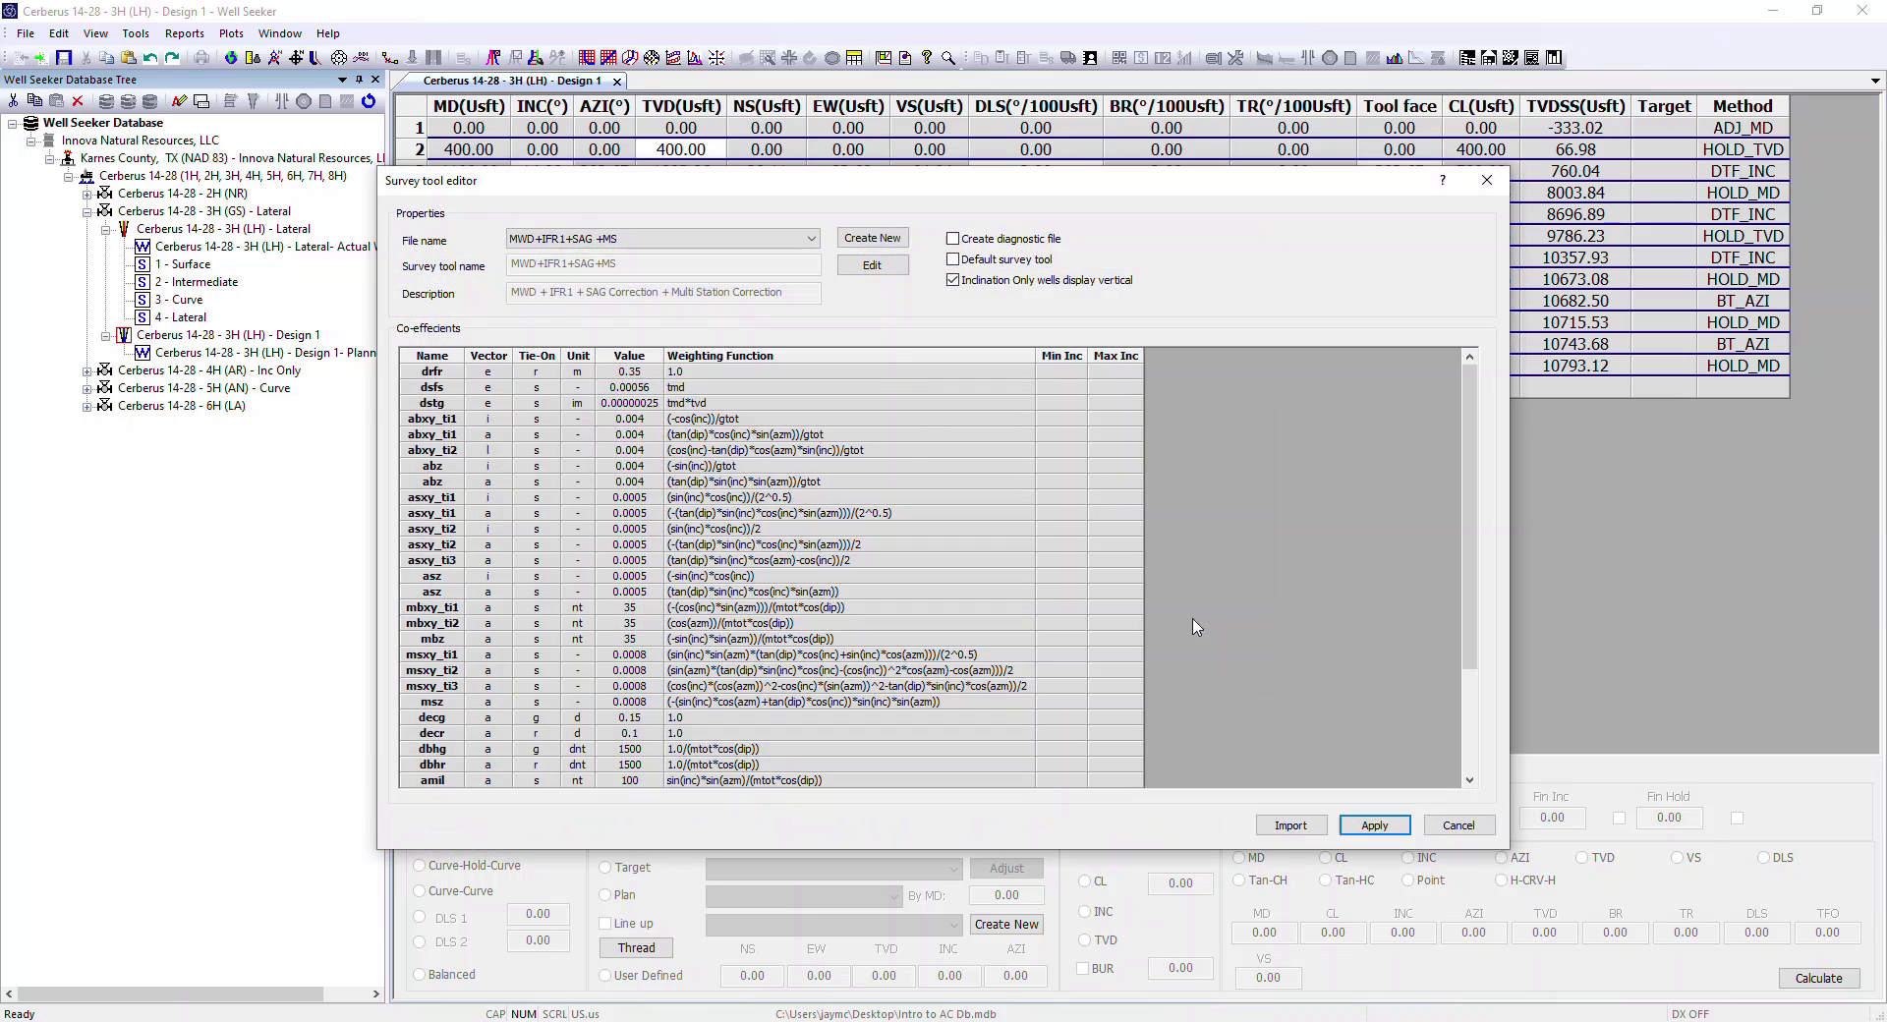
{"action": "left_click", "coordinate": [810, 239]}
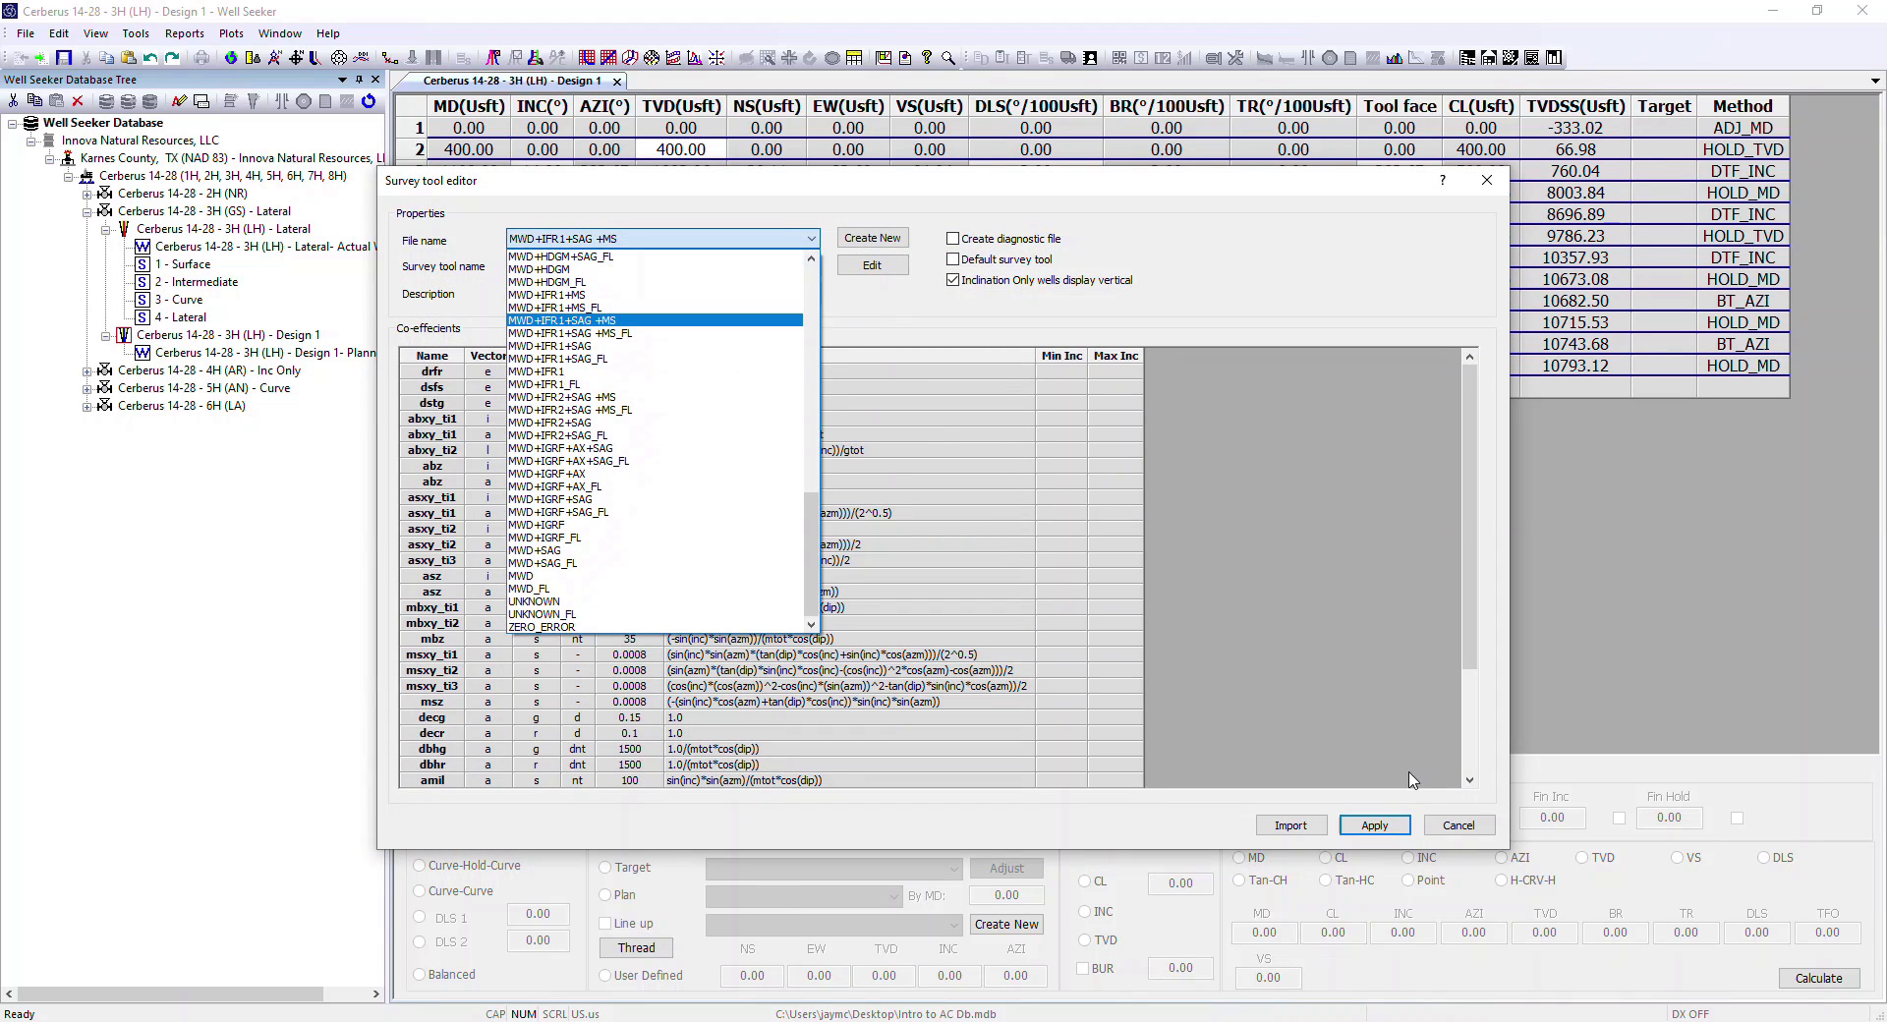
{"action": "left_click", "coordinate": [1486, 187]}
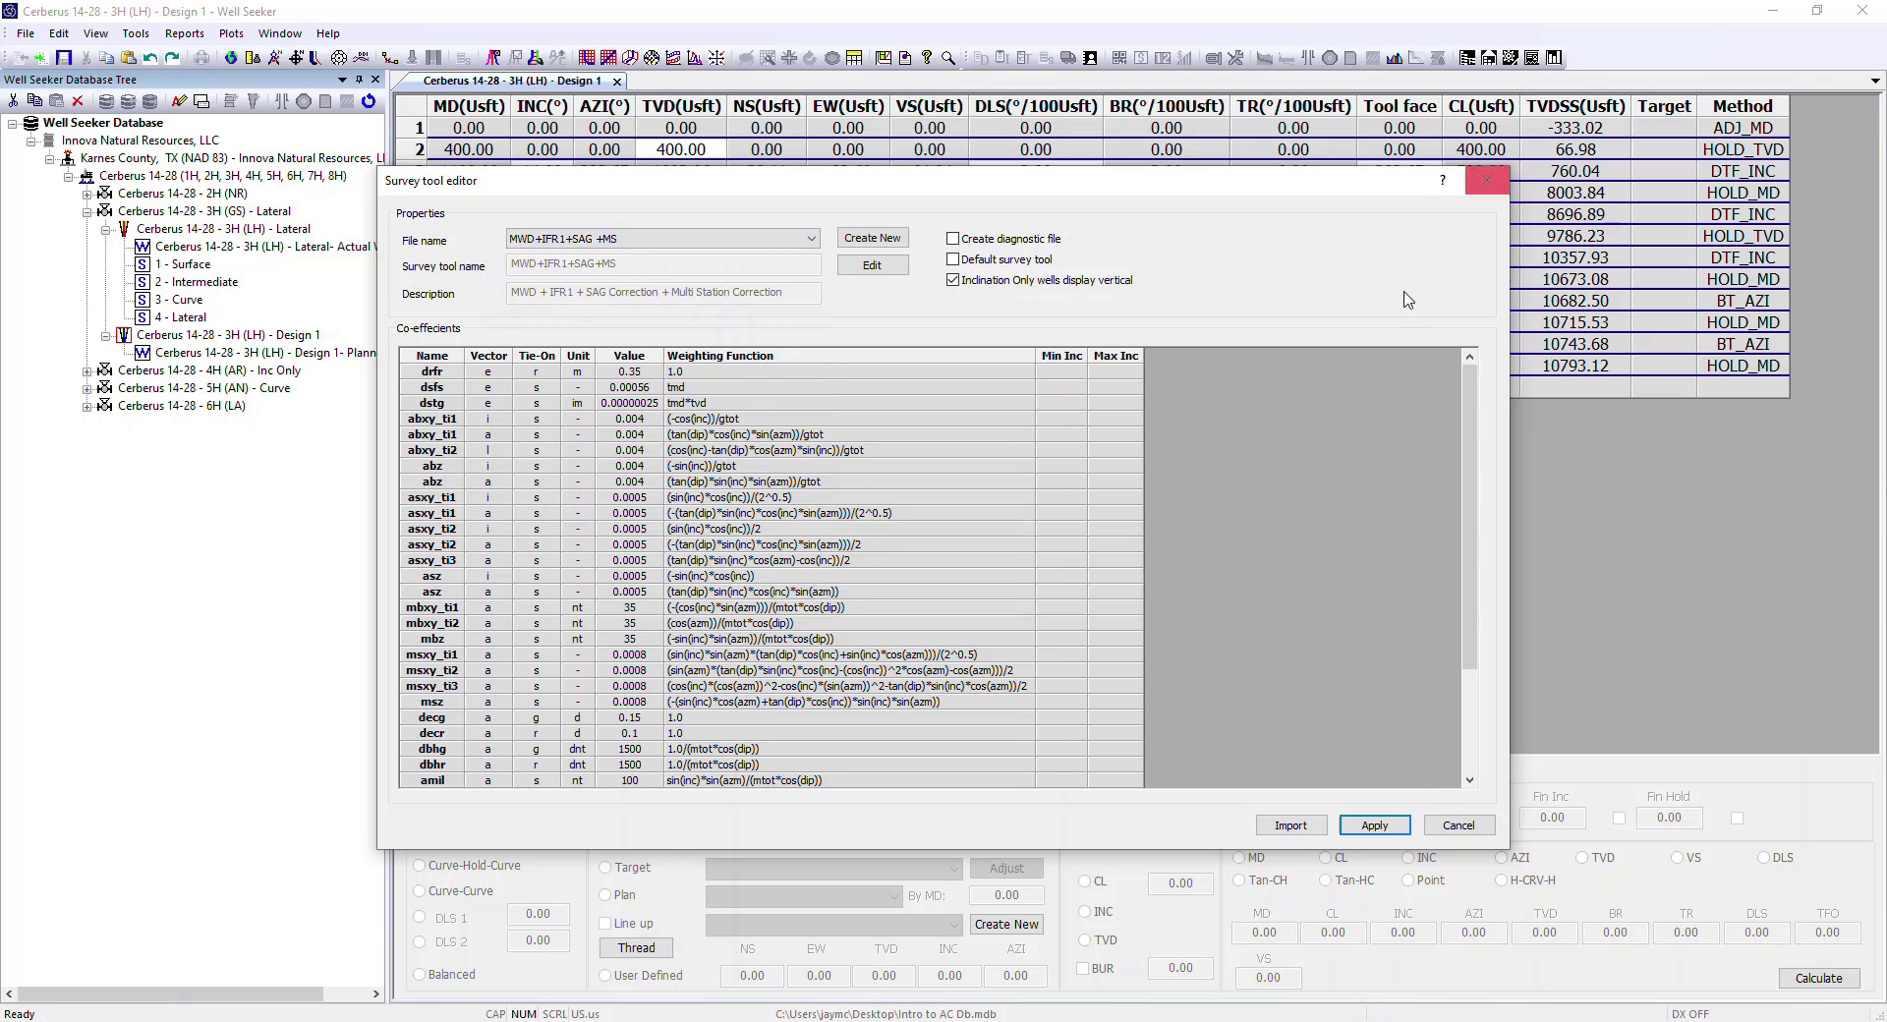
{"action": "left_click", "coordinate": [1486, 180]}
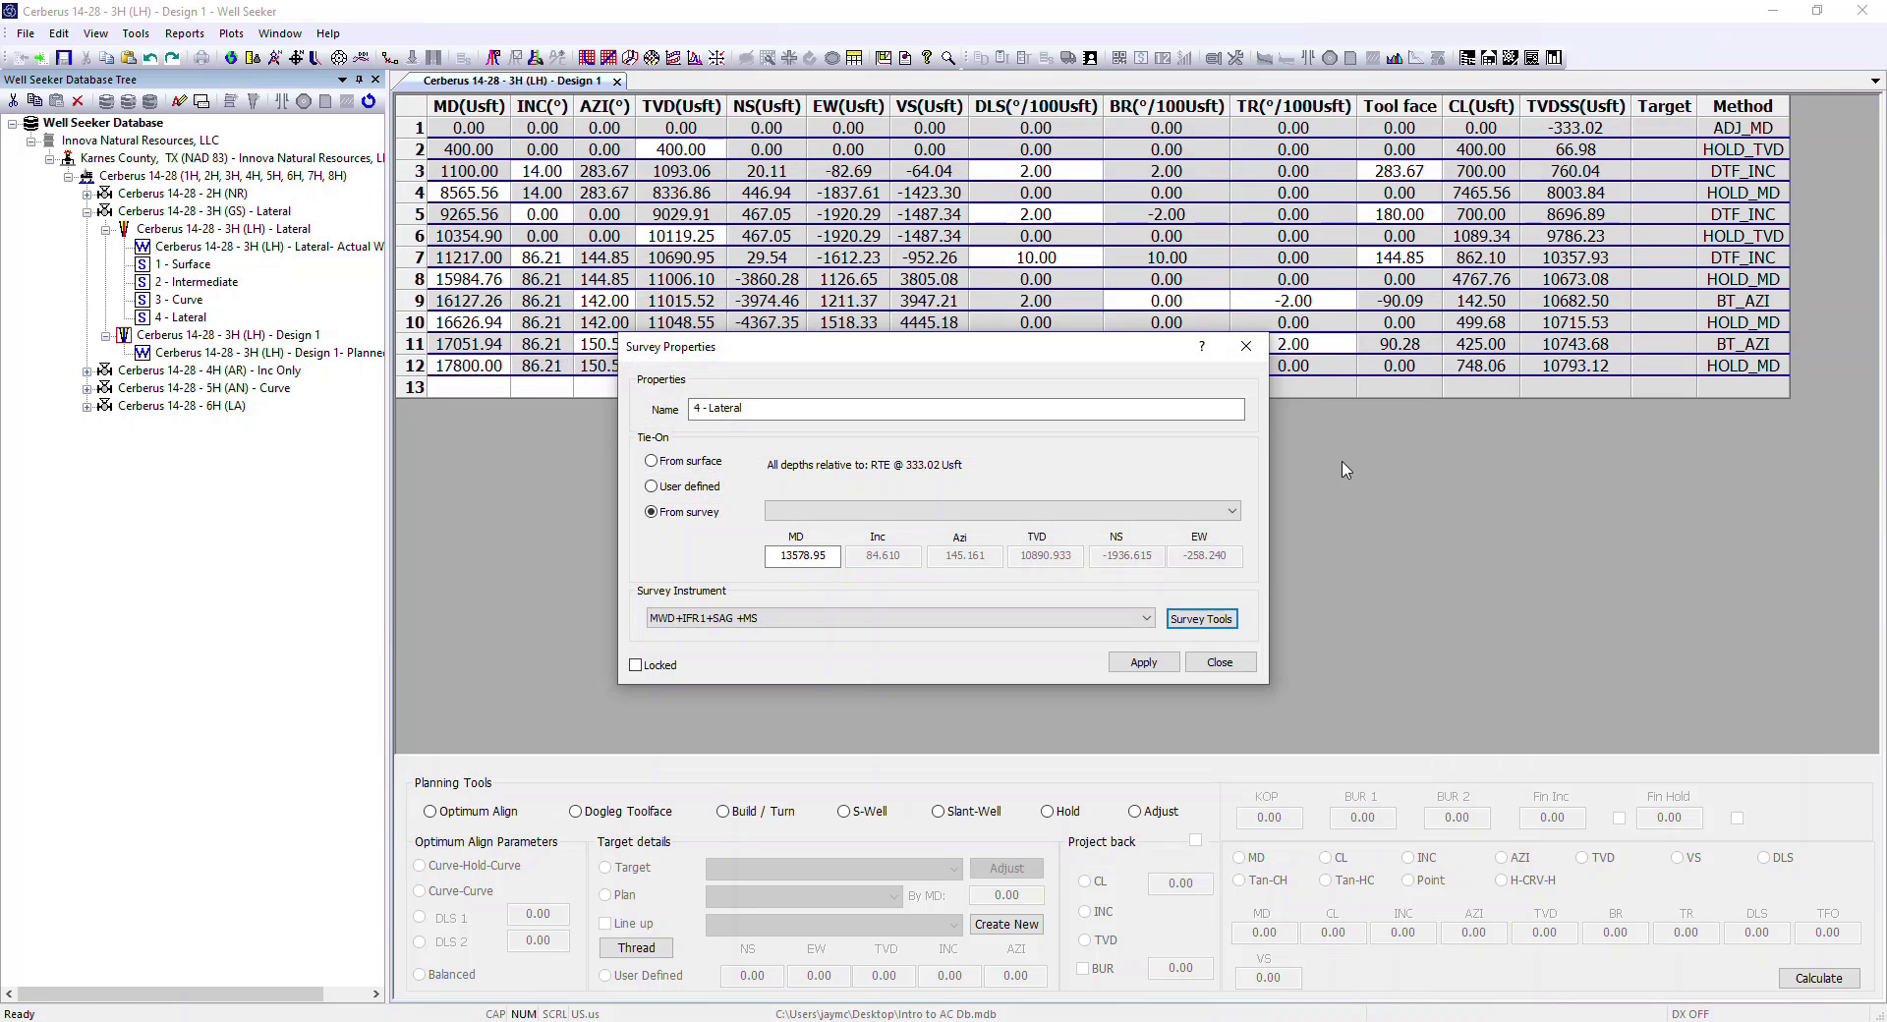
Examine the MWD+IFR2+SAG +MS_FL and standard MWD error models in the survey tool editor.
{"action": "left_click", "coordinate": [1187, 619]}
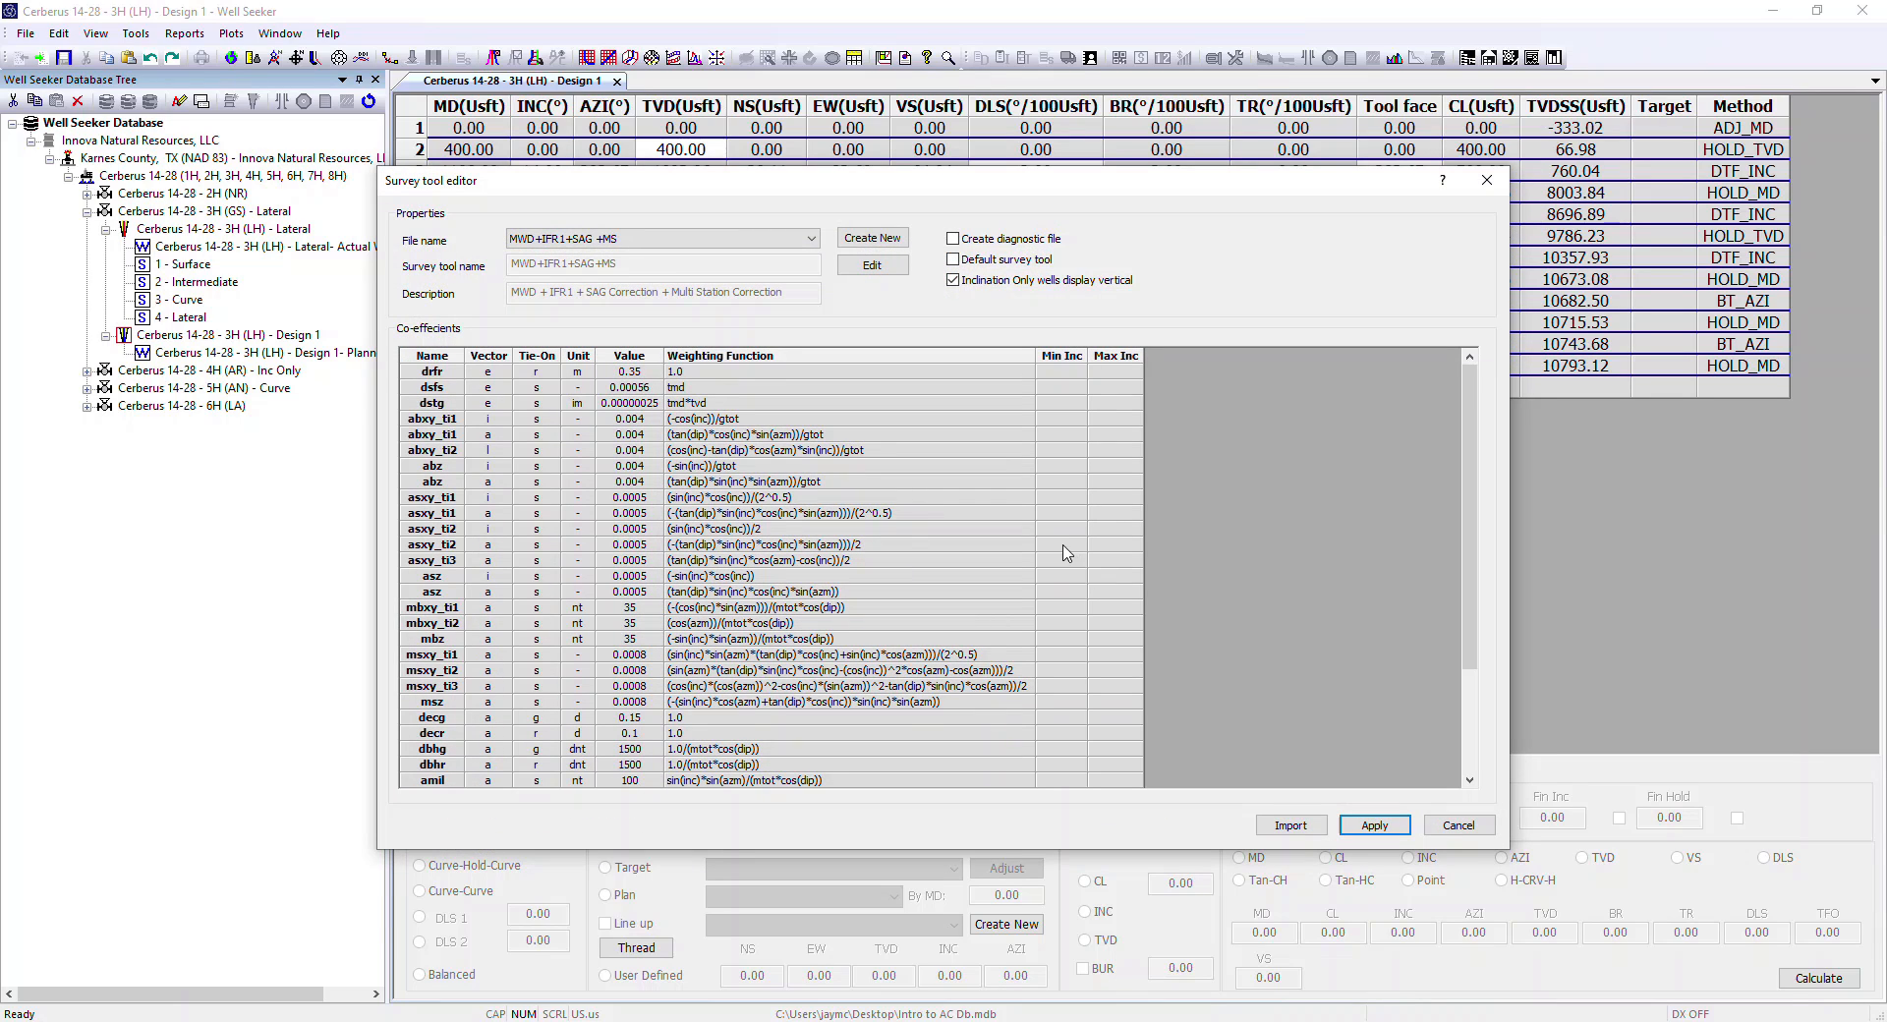
{"action": "left_click", "coordinate": [814, 239]}
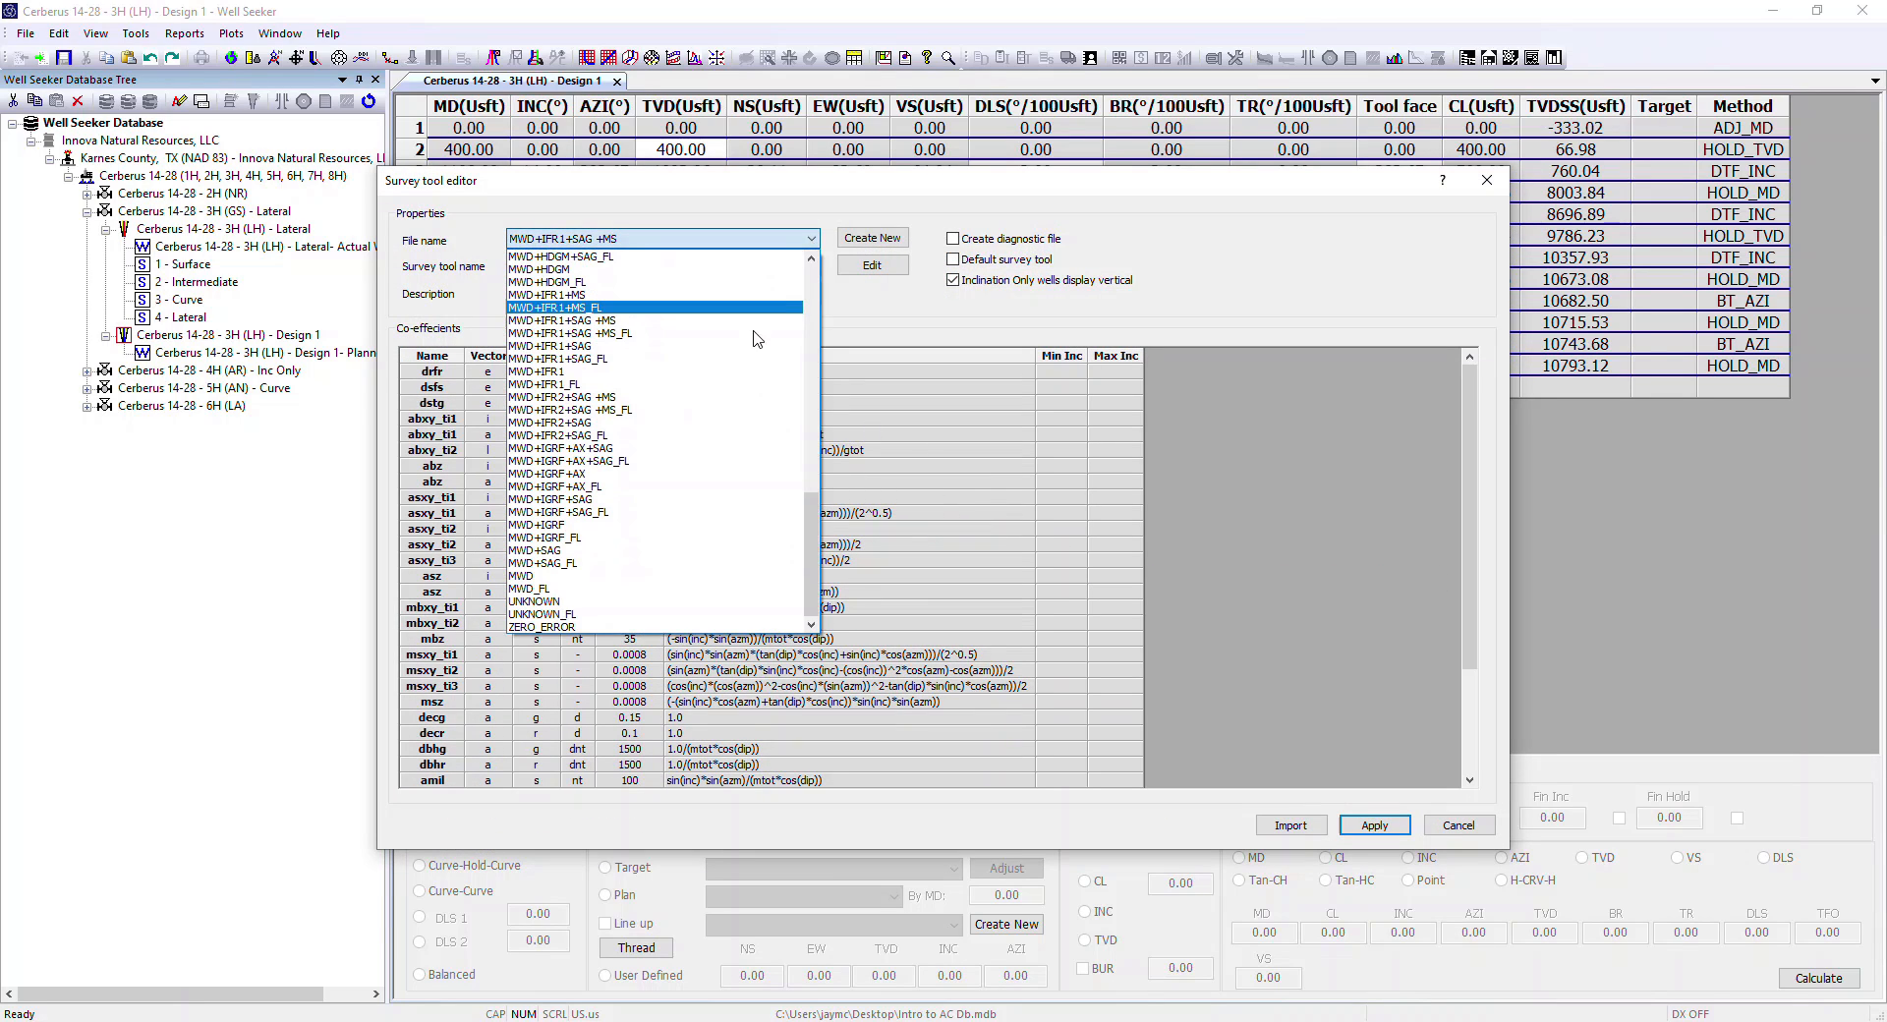
{"action": "left_click", "coordinate": [726, 421]}
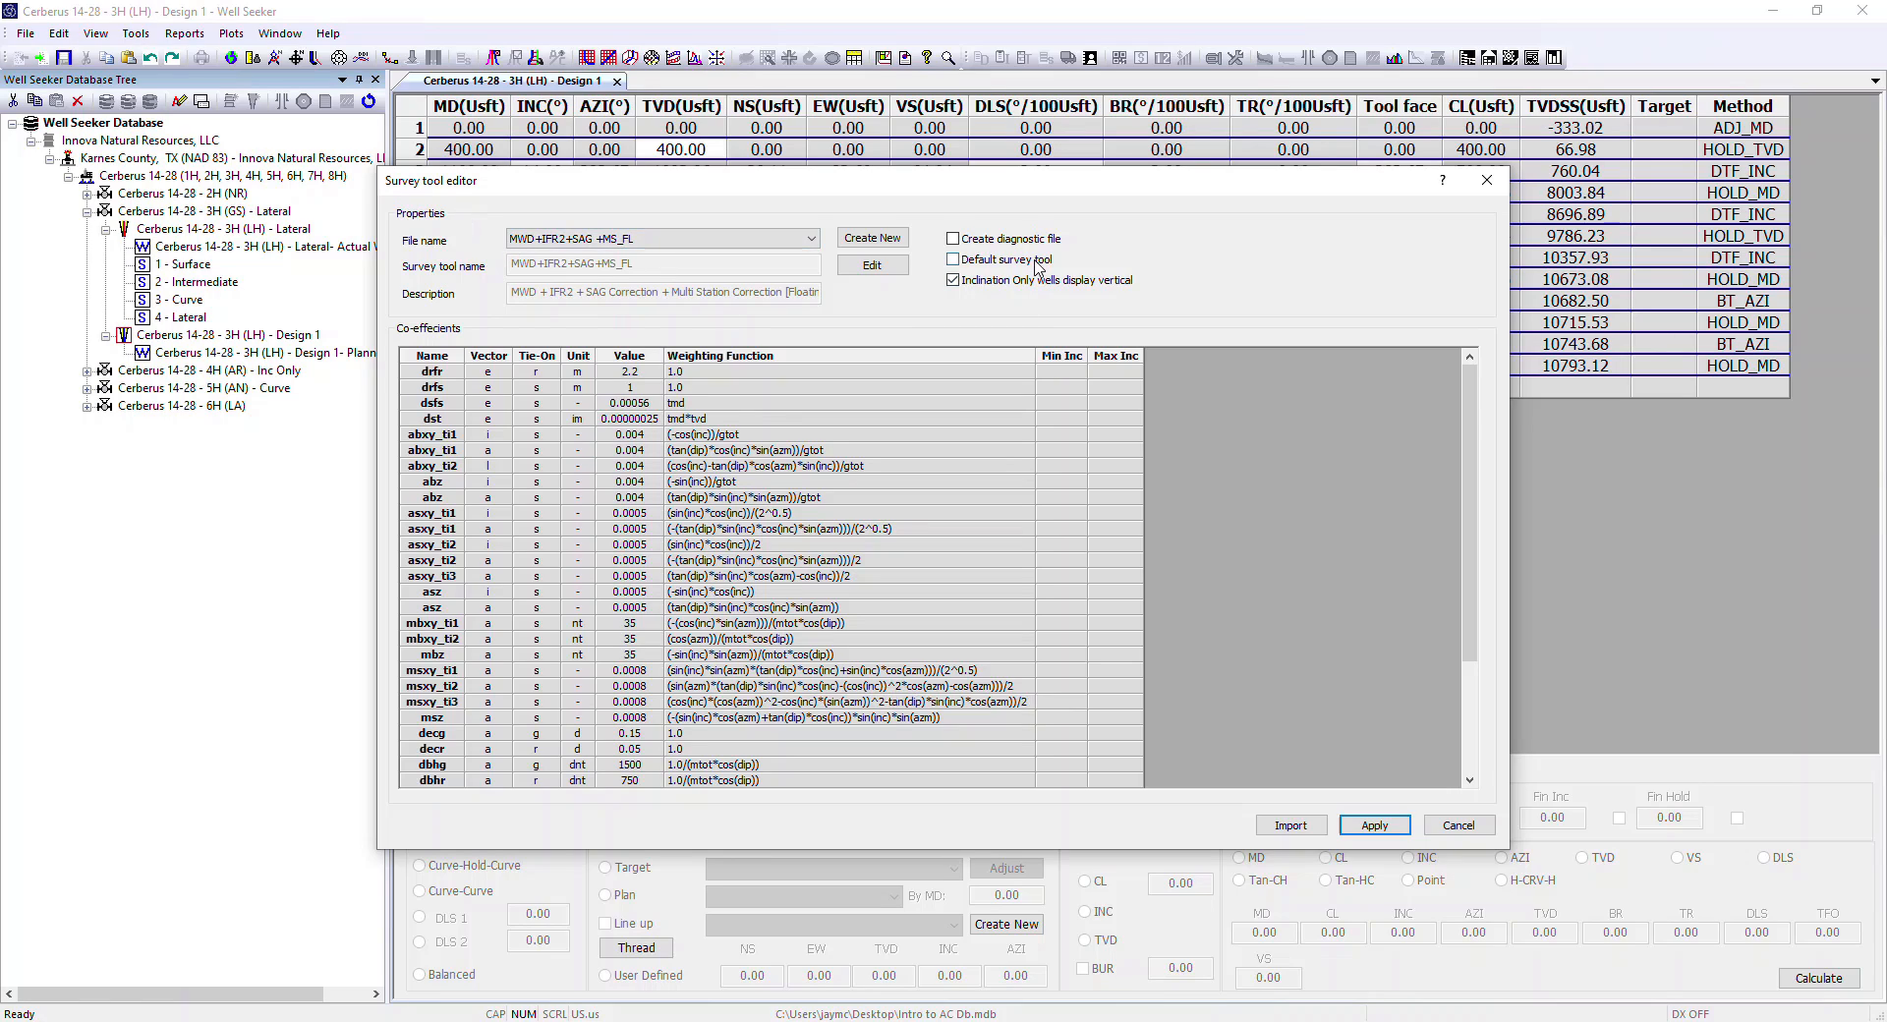
{"action": "left_click", "coordinate": [806, 239]}
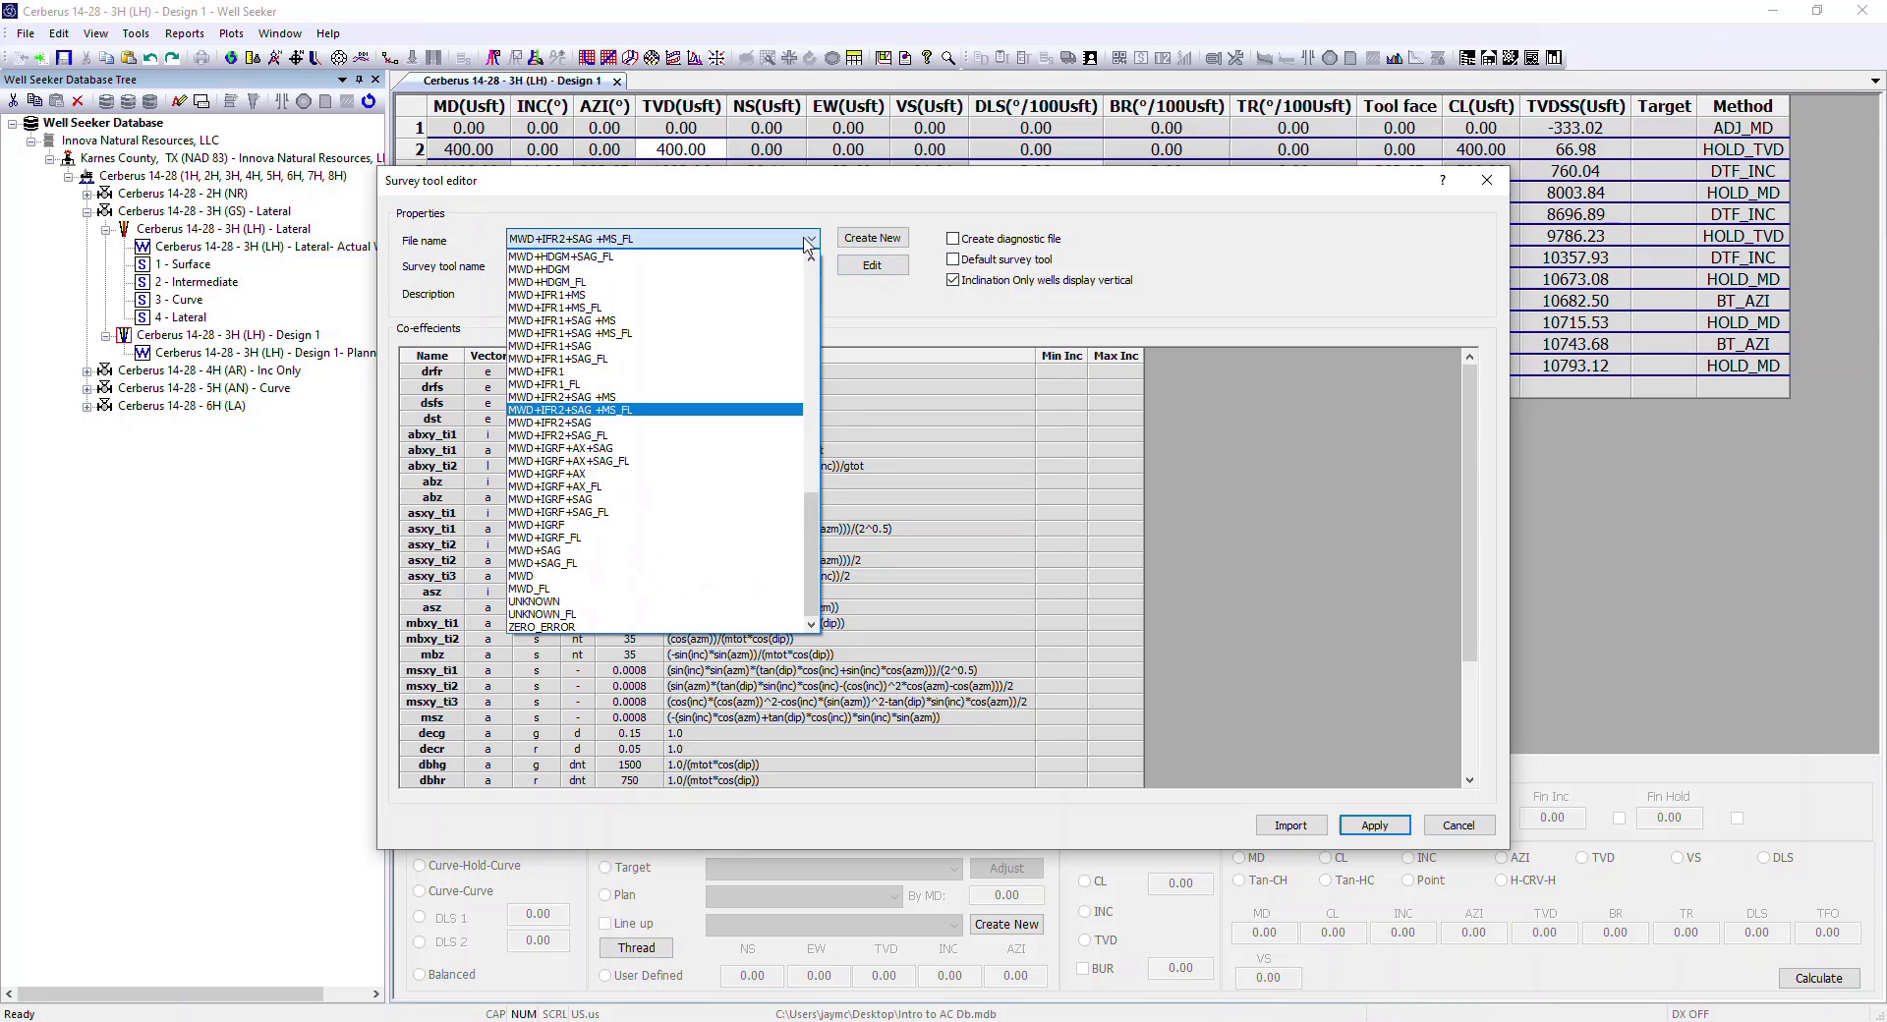
{"action": "left_click", "coordinate": [614, 576]}
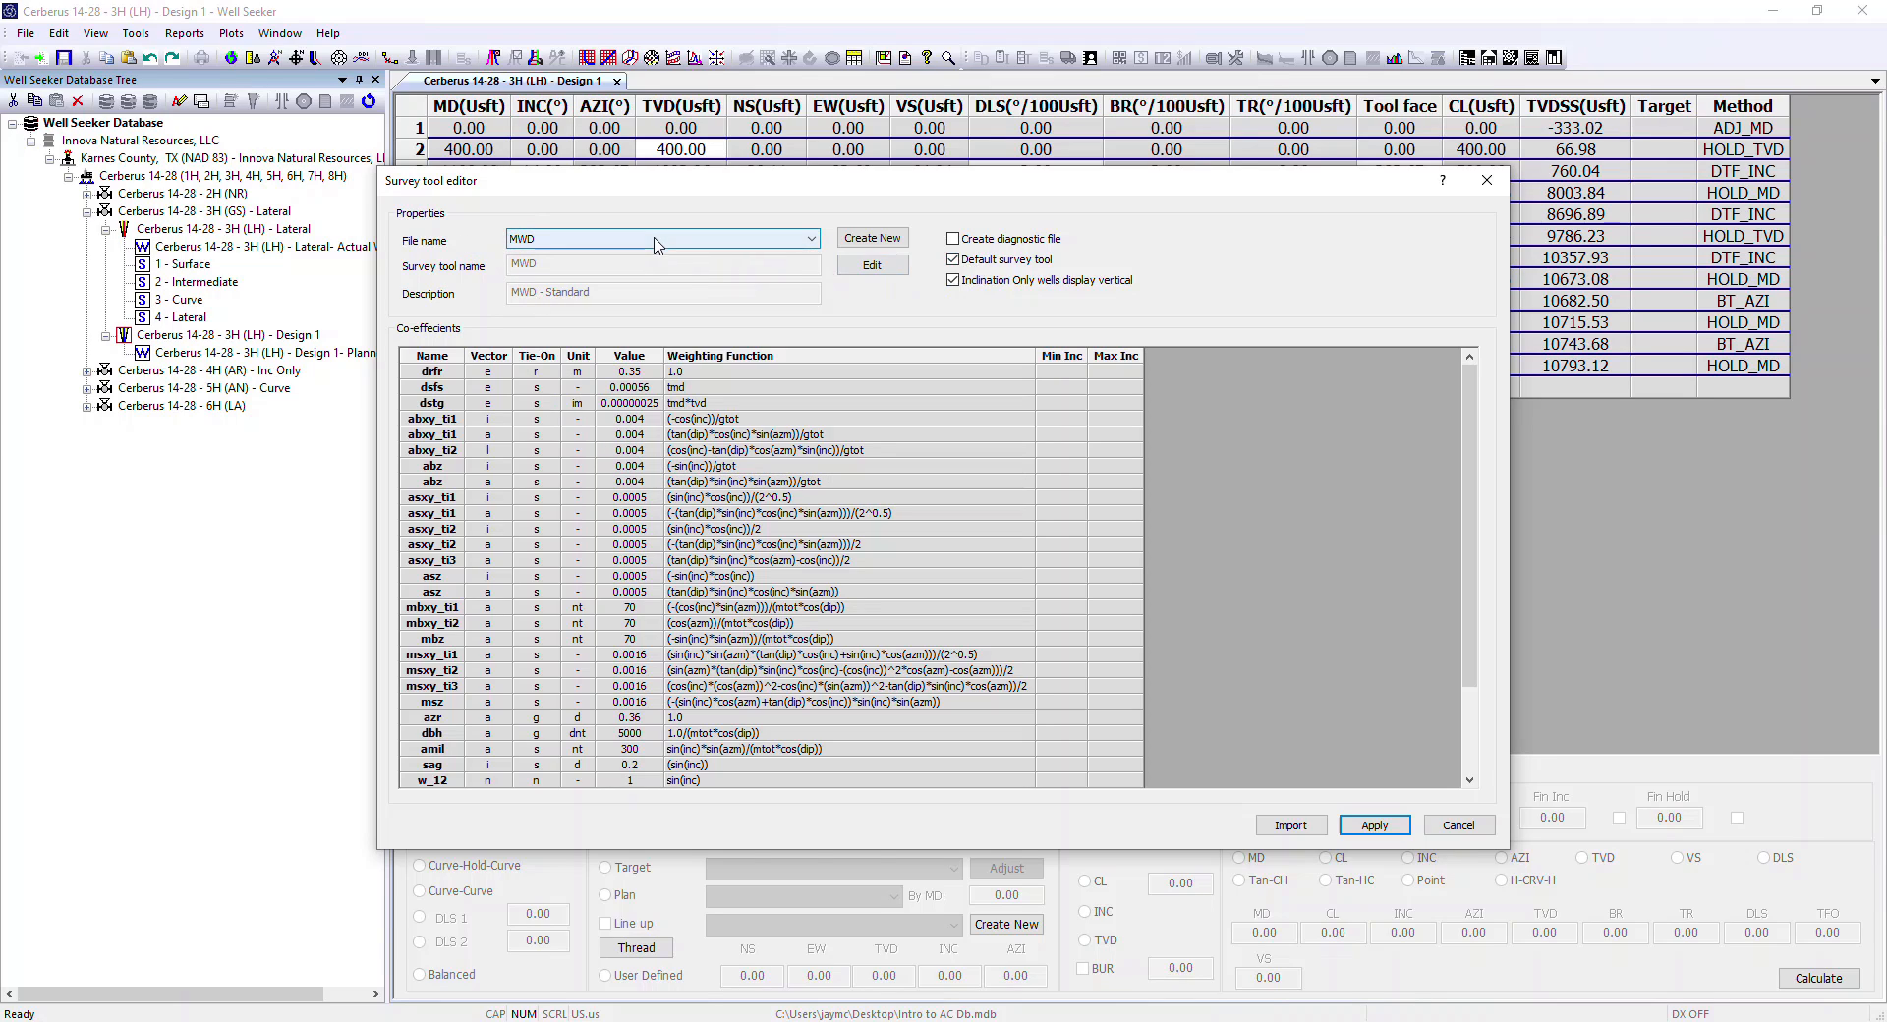
Browse the full list of survey tool models, then close the editor, the survey properties and the Design 1 plan without changes.
{"action": "left_click", "coordinate": [812, 239]}
{"action": "scroll", "coordinate": [812, 346], "scroll_direction": "up", "scroll_amount": 3}
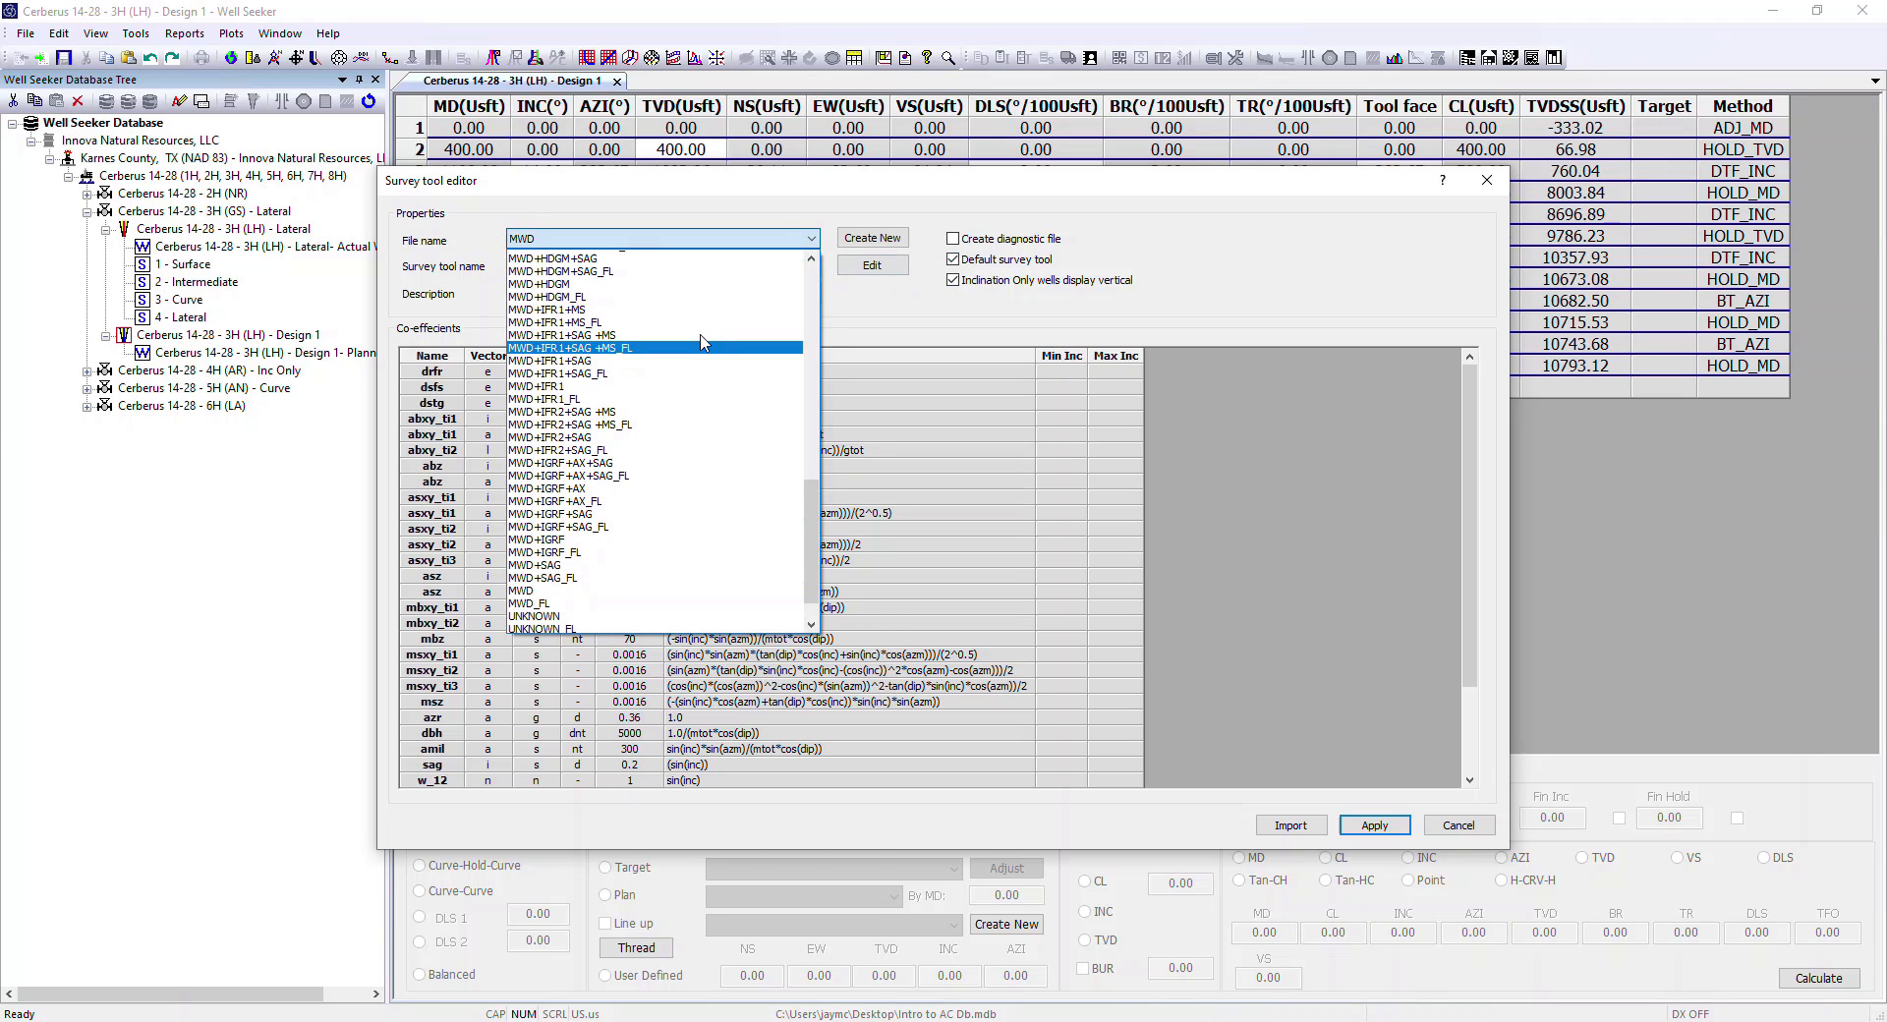
{"action": "scroll", "coordinate": [812, 346], "scroll_direction": "up", "scroll_amount": 7}
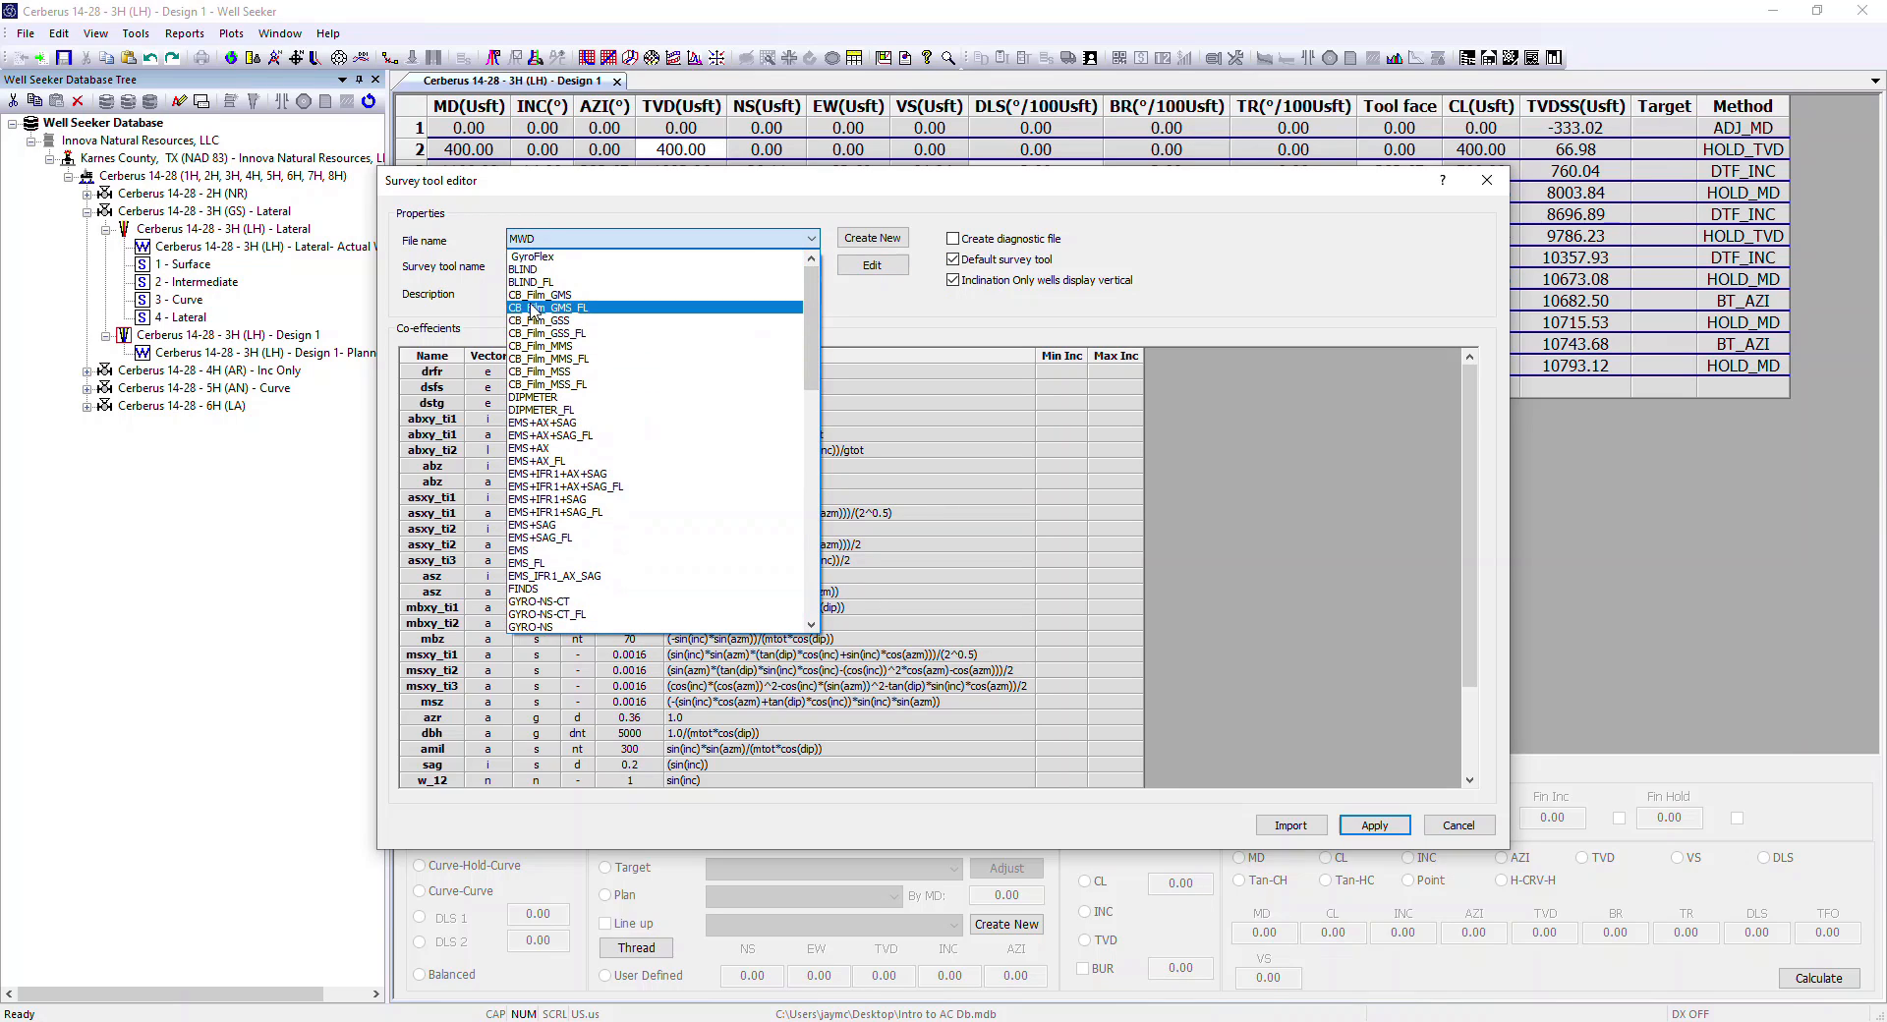
{"action": "scroll", "coordinate": [692, 462], "scroll_direction": "down", "scroll_amount": 5}
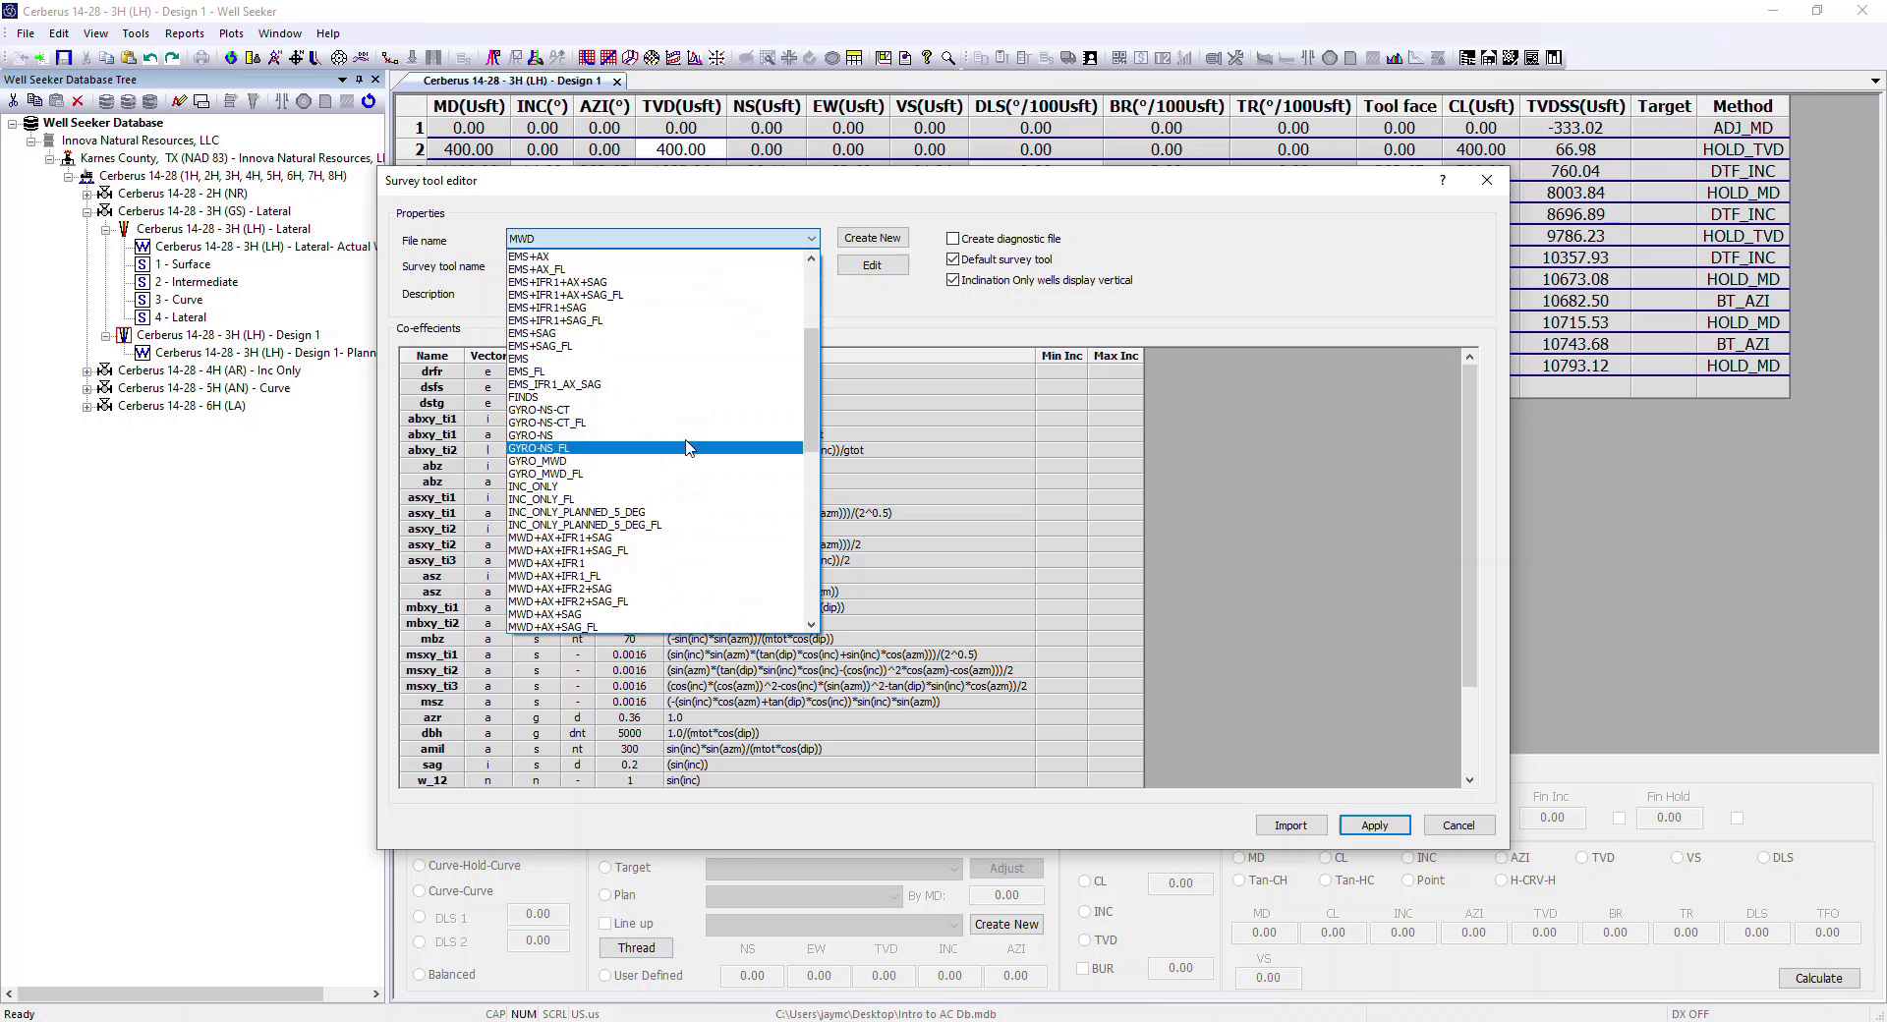
{"action": "left_click", "coordinate": [923, 312]}
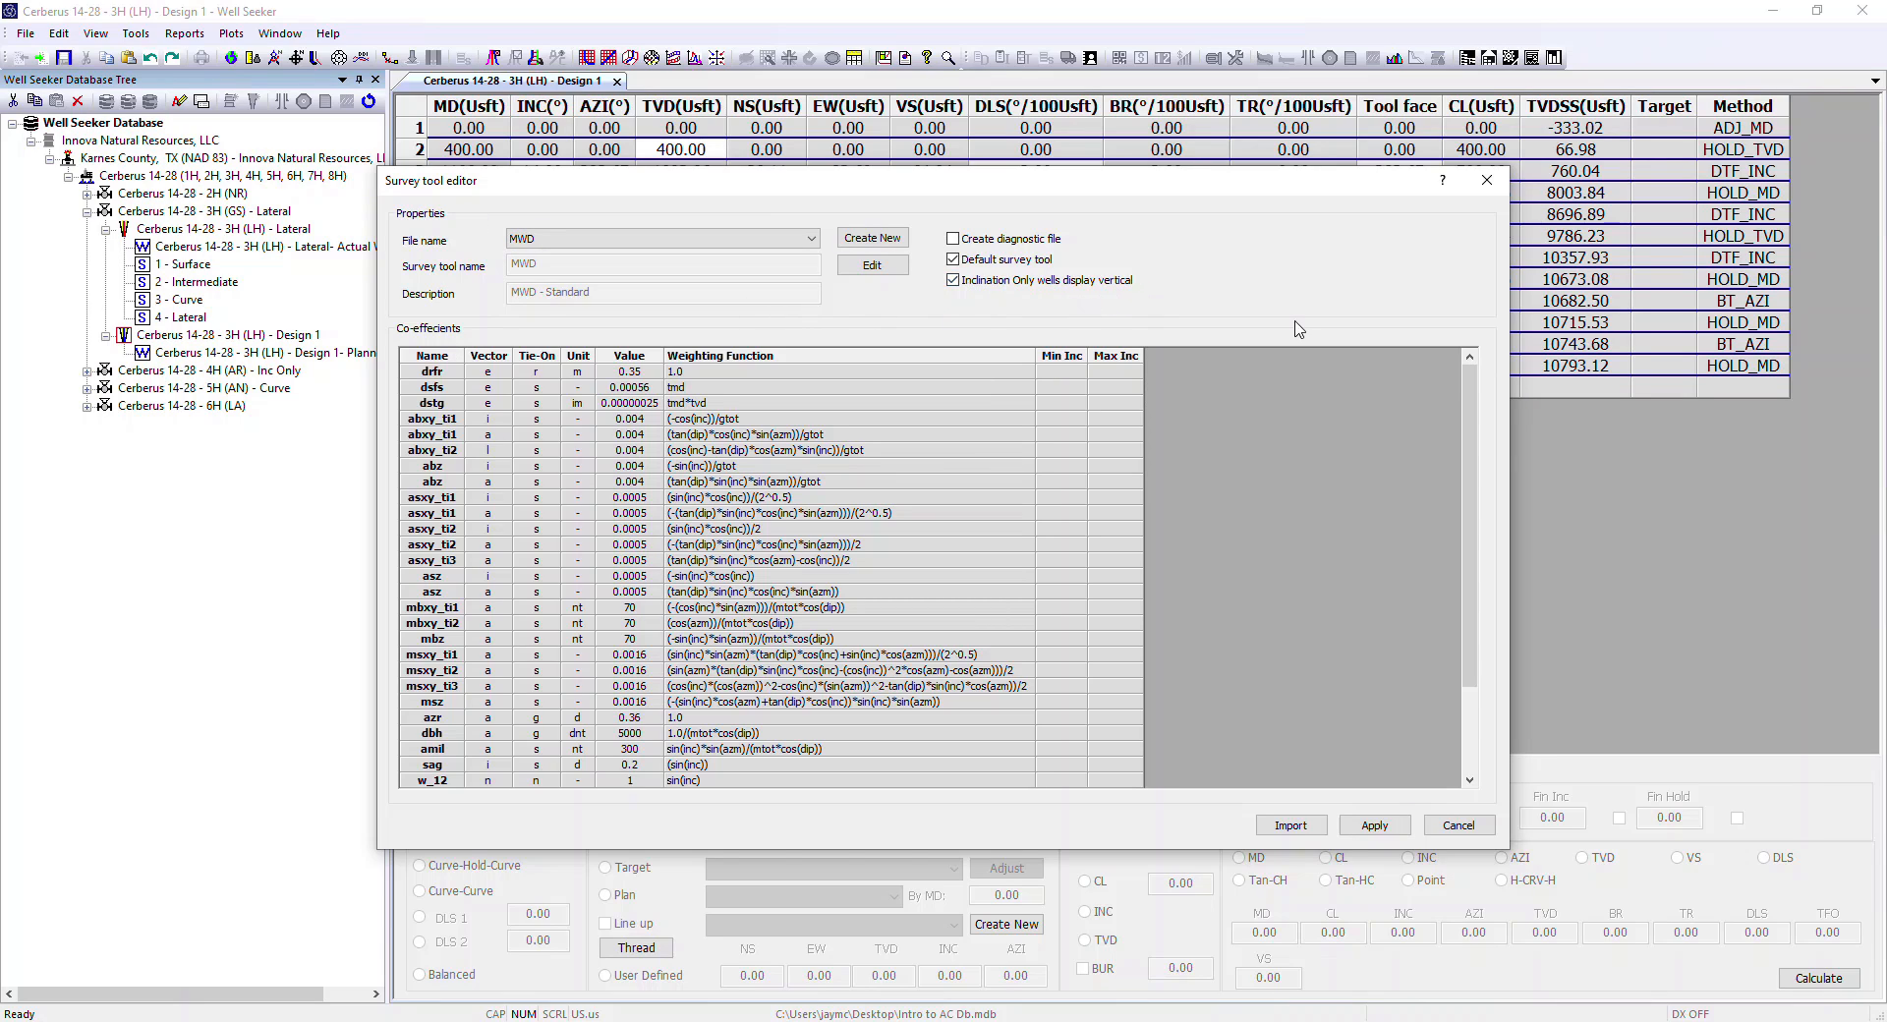
{"action": "left_click", "coordinate": [1486, 180]}
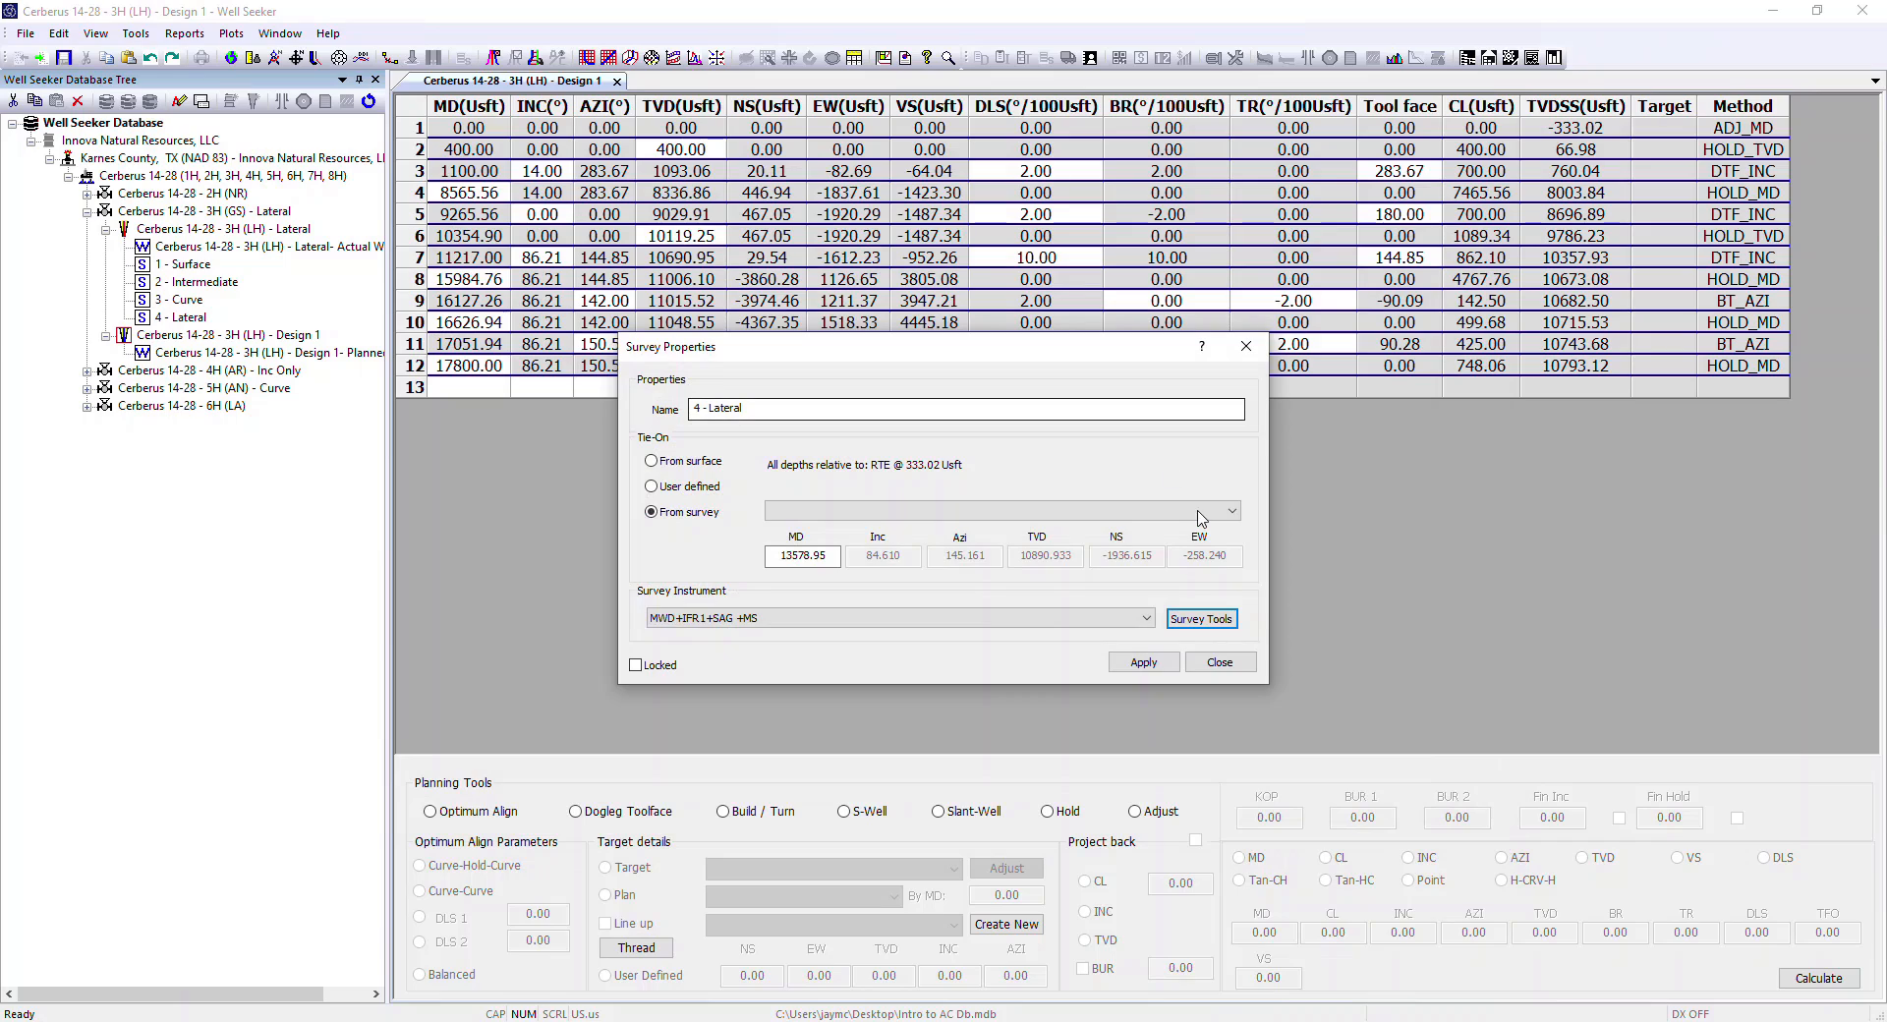
{"action": "left_click", "coordinate": [1246, 664]}
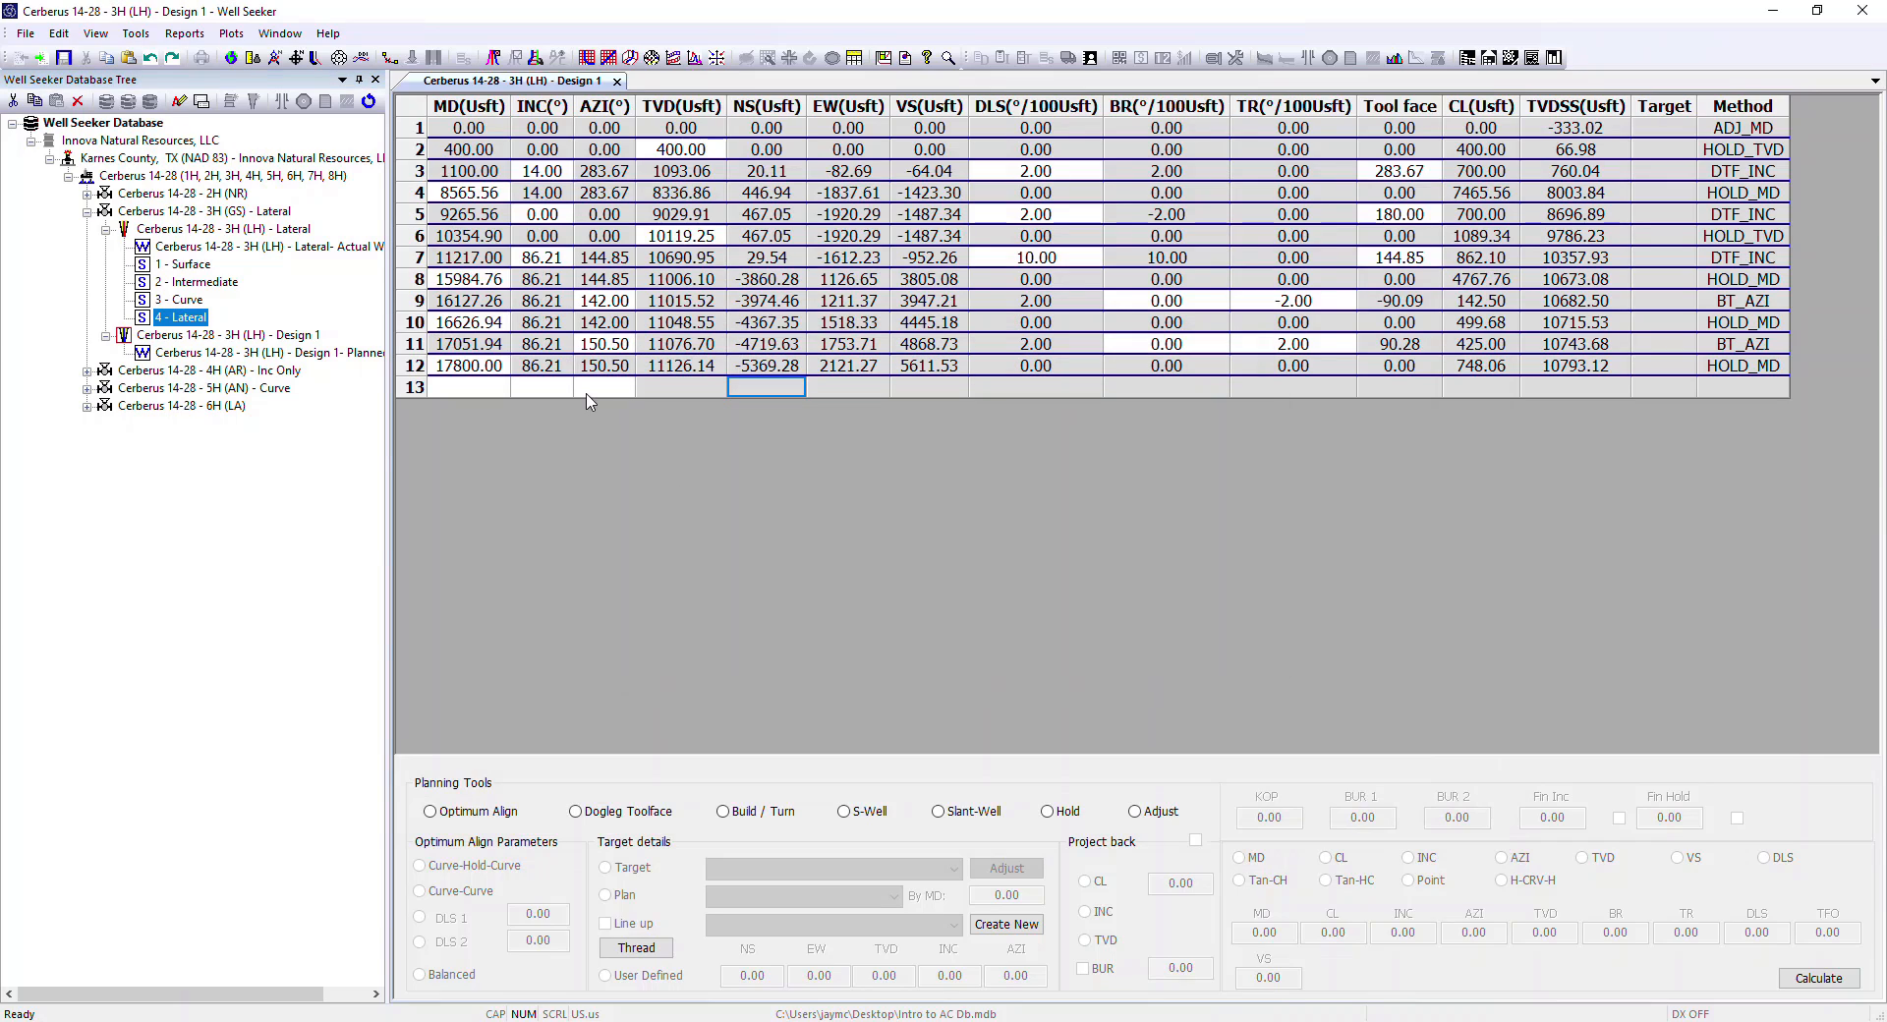
{"action": "left_click", "coordinate": [617, 80]}
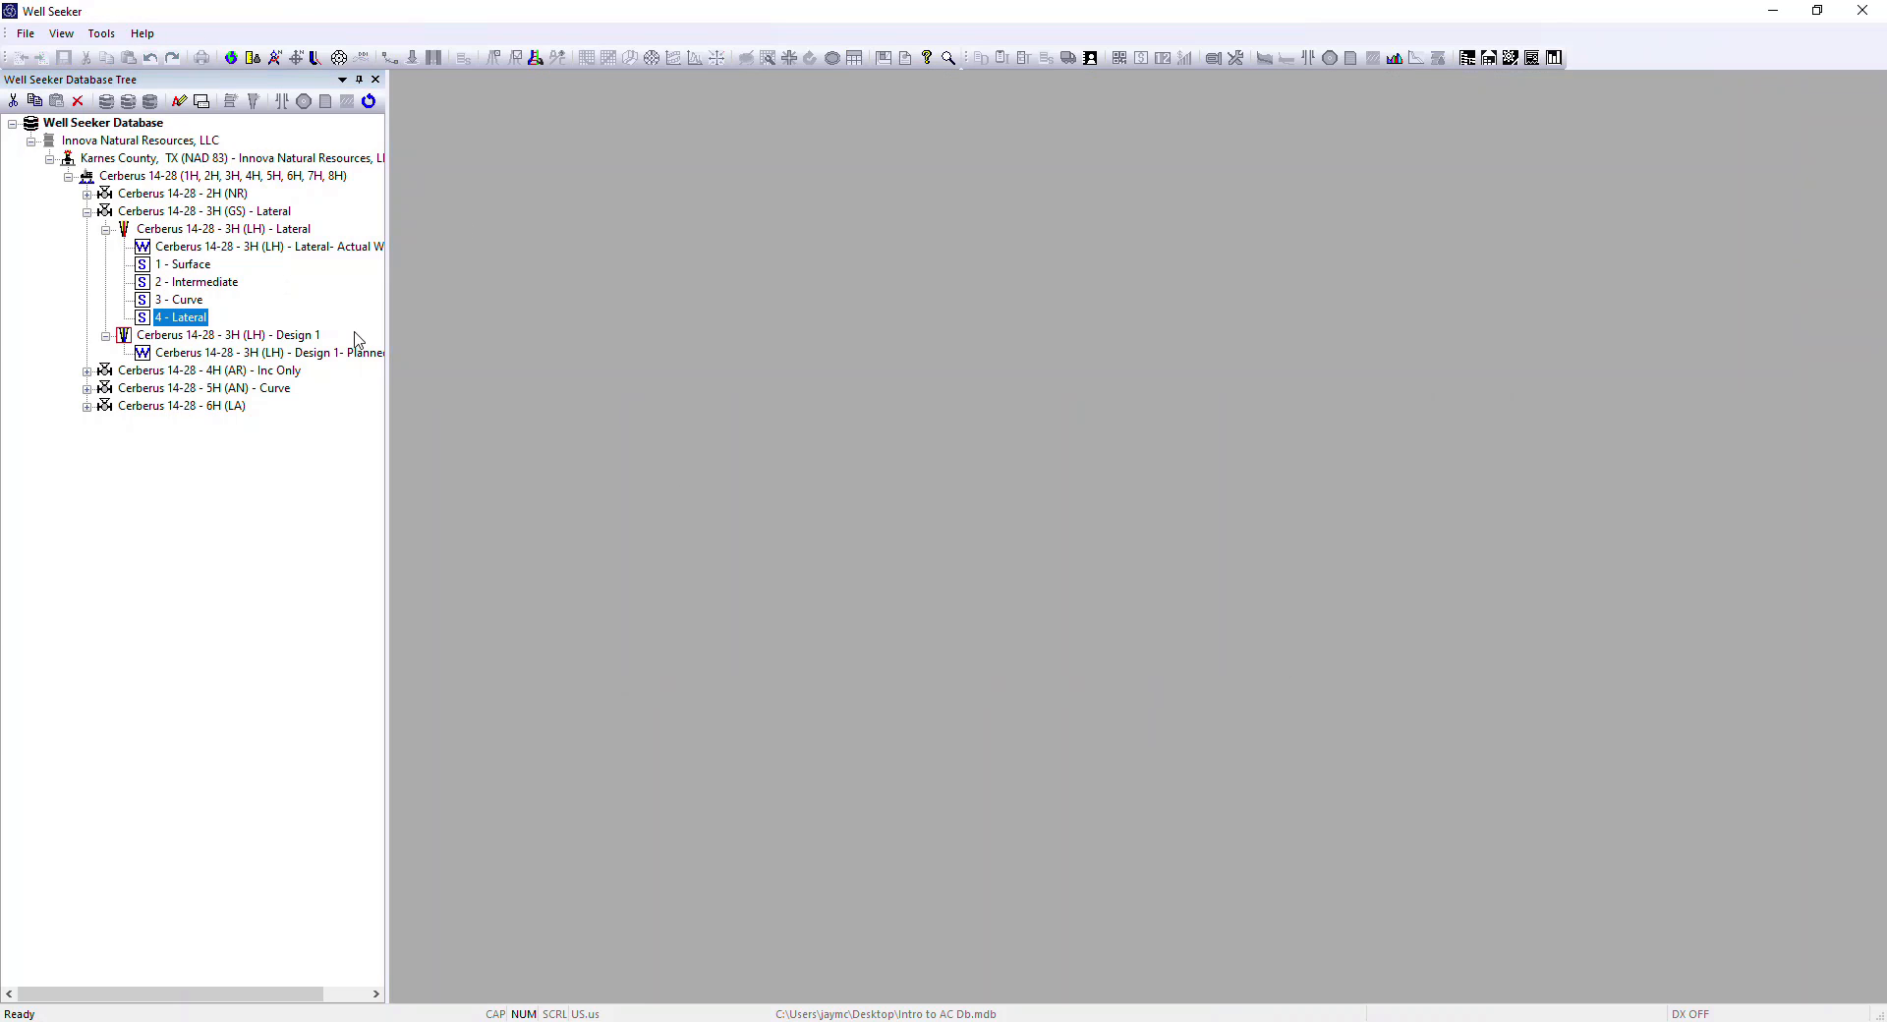
Open the 1 - Surface survey of Cerberus 14-28 - 4H (AR) and check the survey instrument in its properties.
{"action": "left_click", "coordinate": [86, 371]}
{"action": "left_click", "coordinate": [105, 389]}
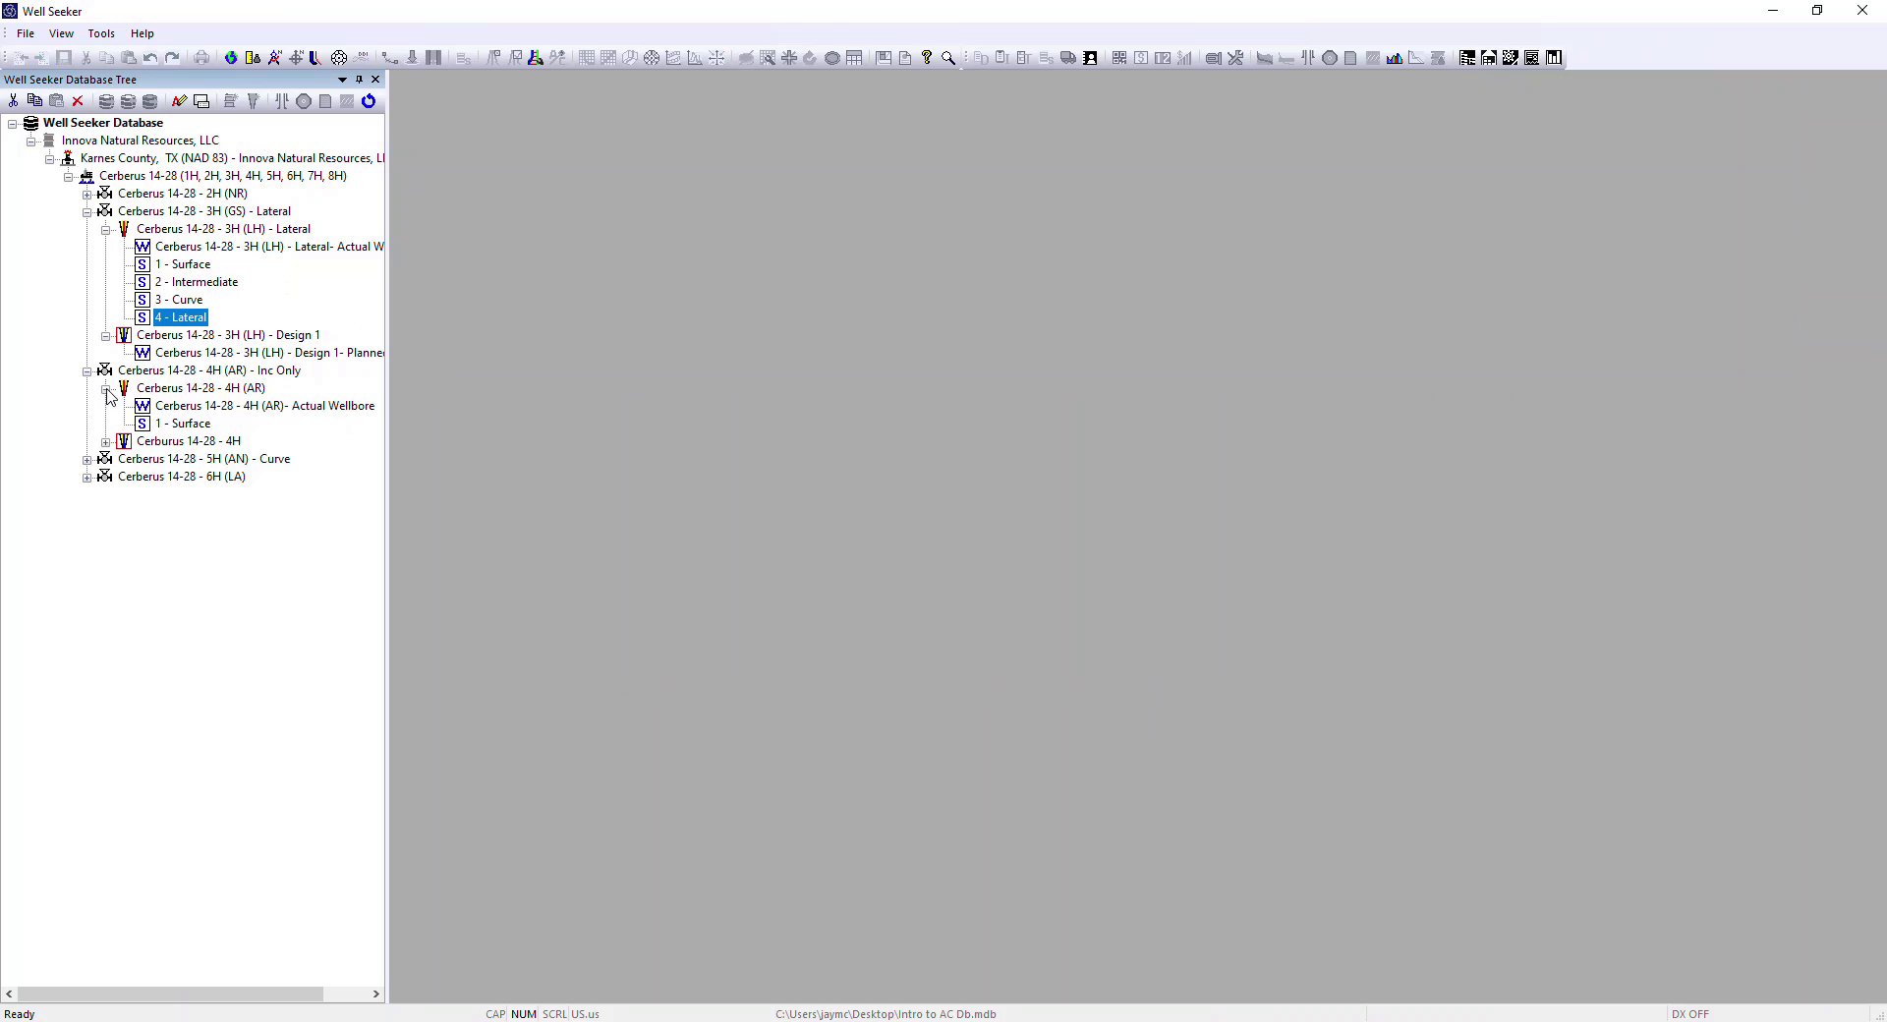
{"action": "double_click", "coordinate": [171, 432]}
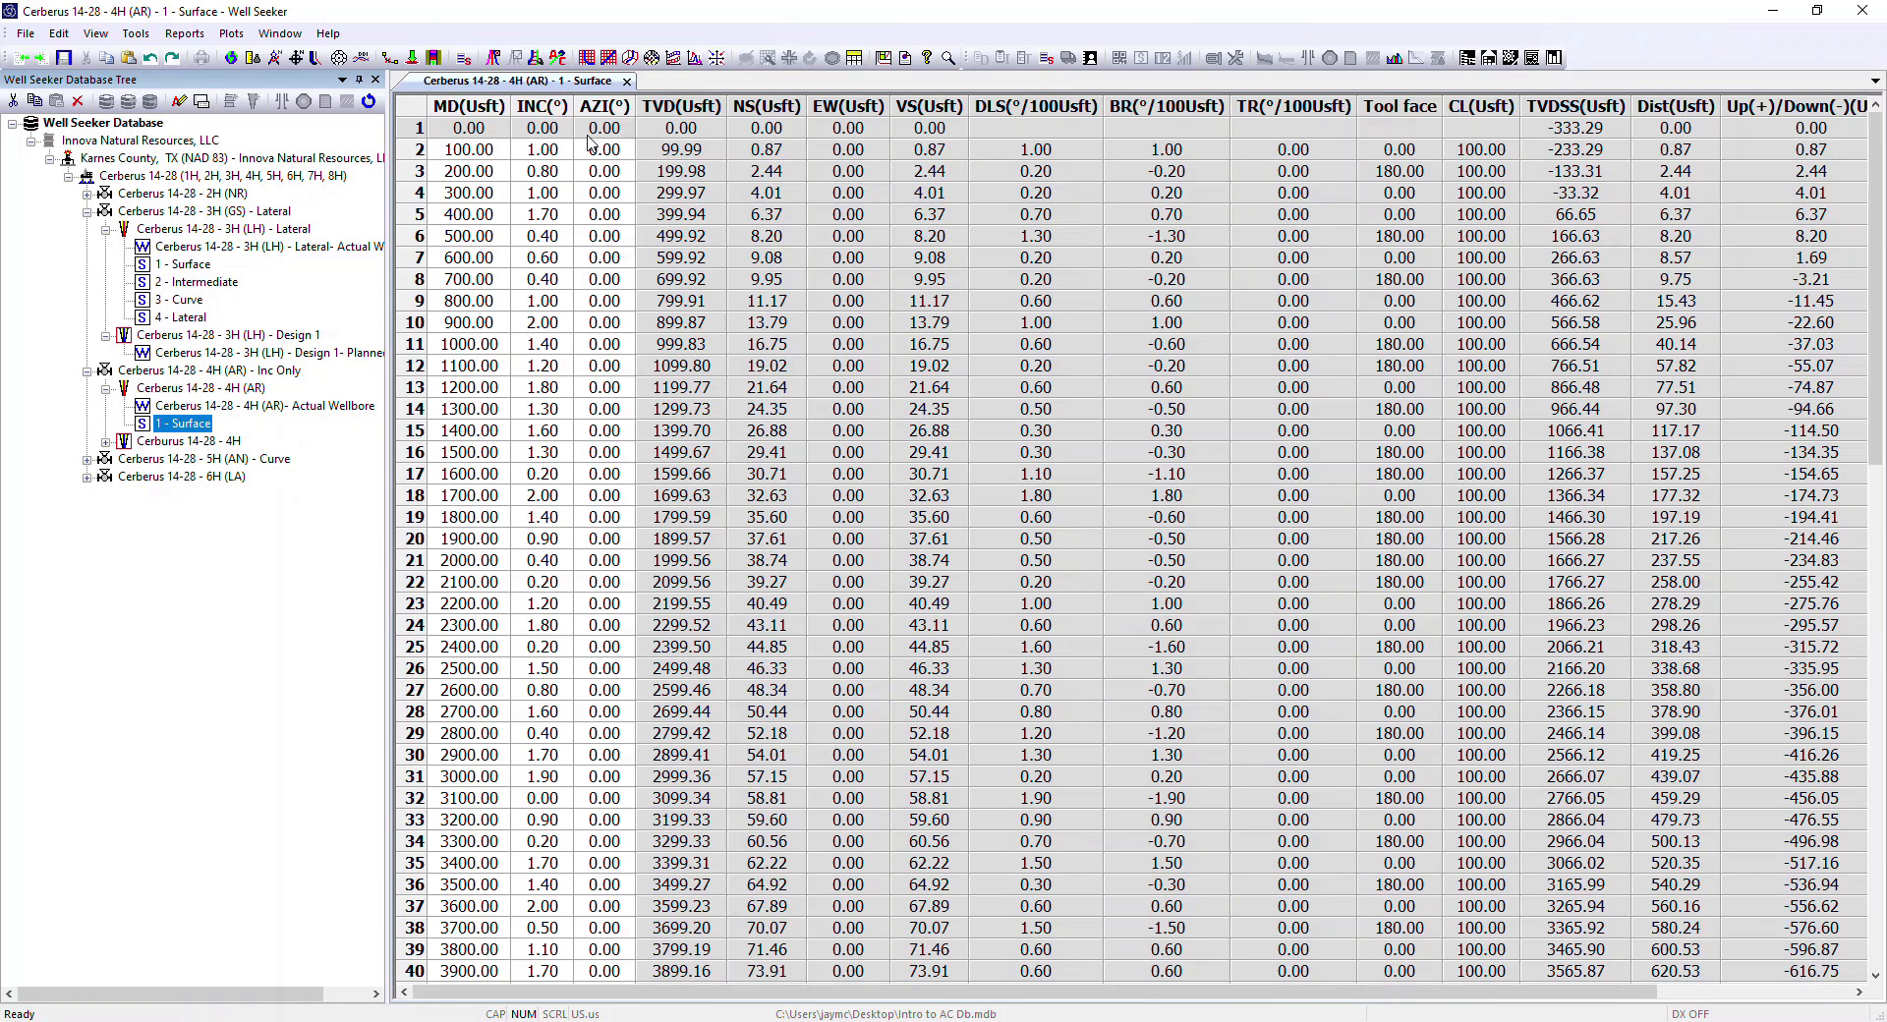
{"action": "mouse_move", "coordinate": [185, 433]}
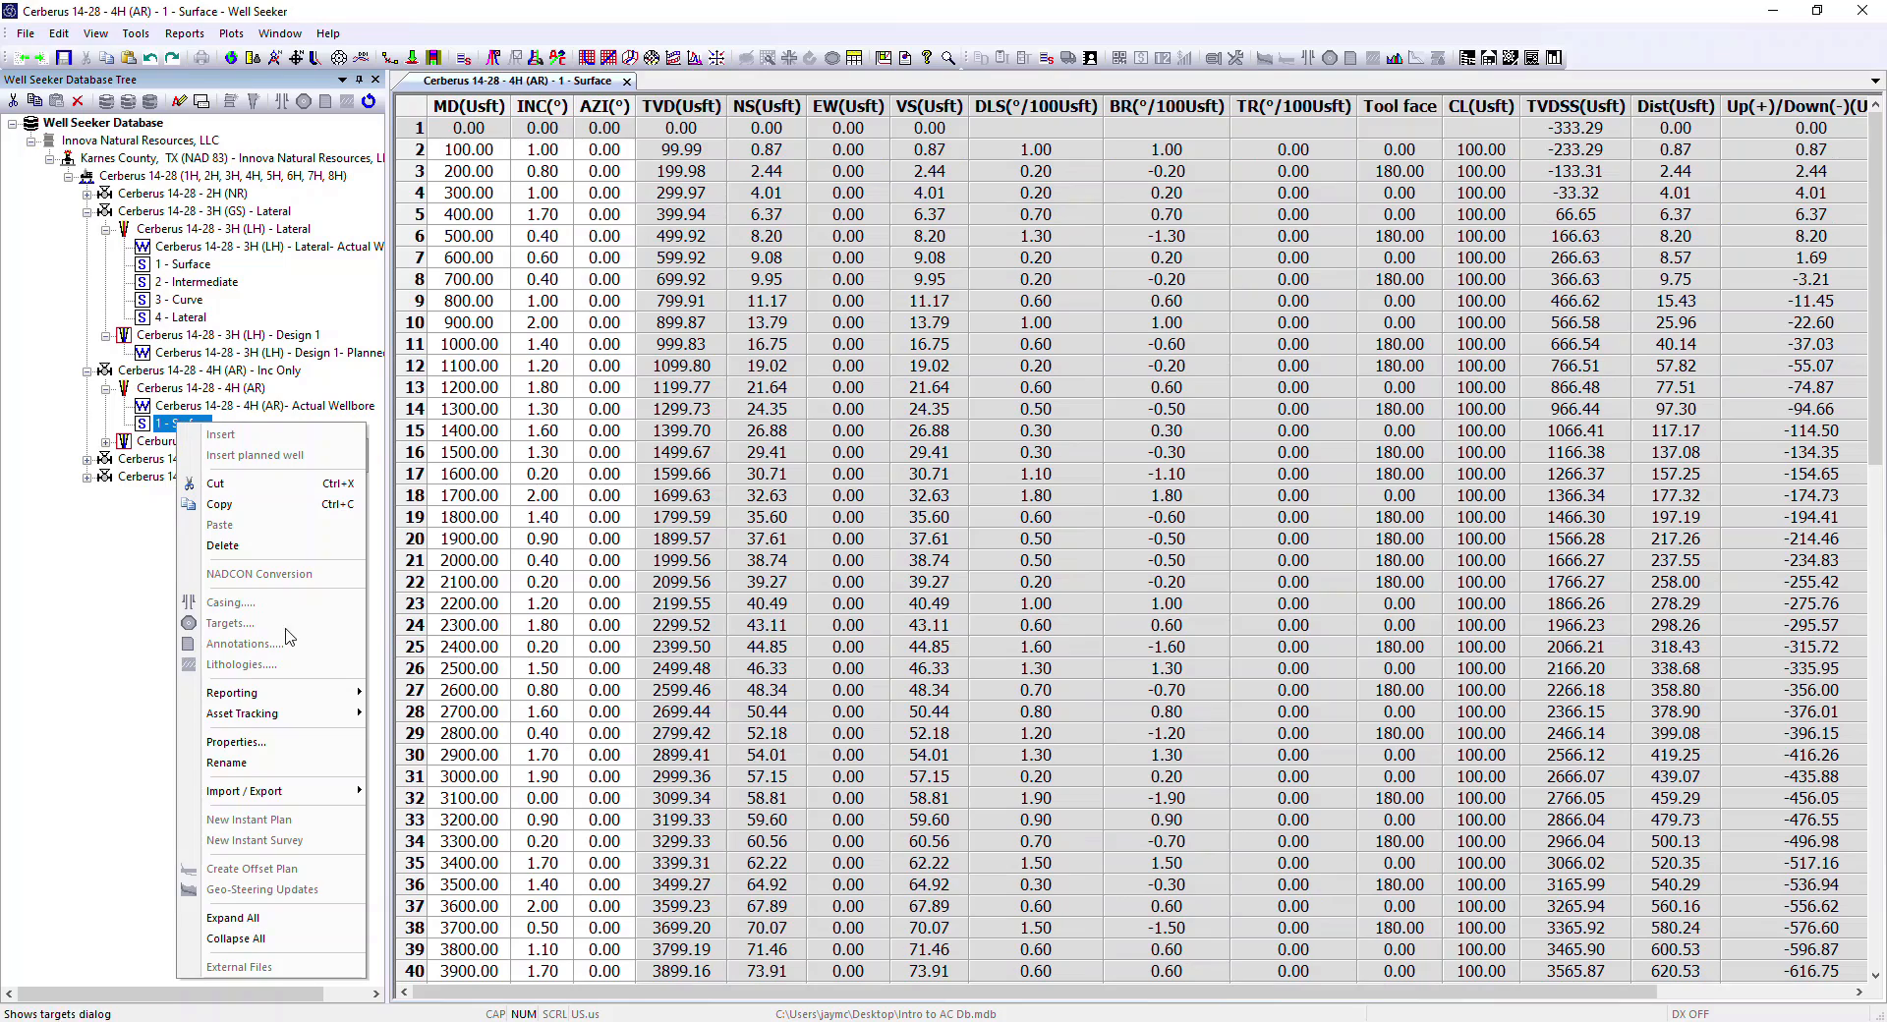
{"action": "left_click", "coordinate": [263, 744]}
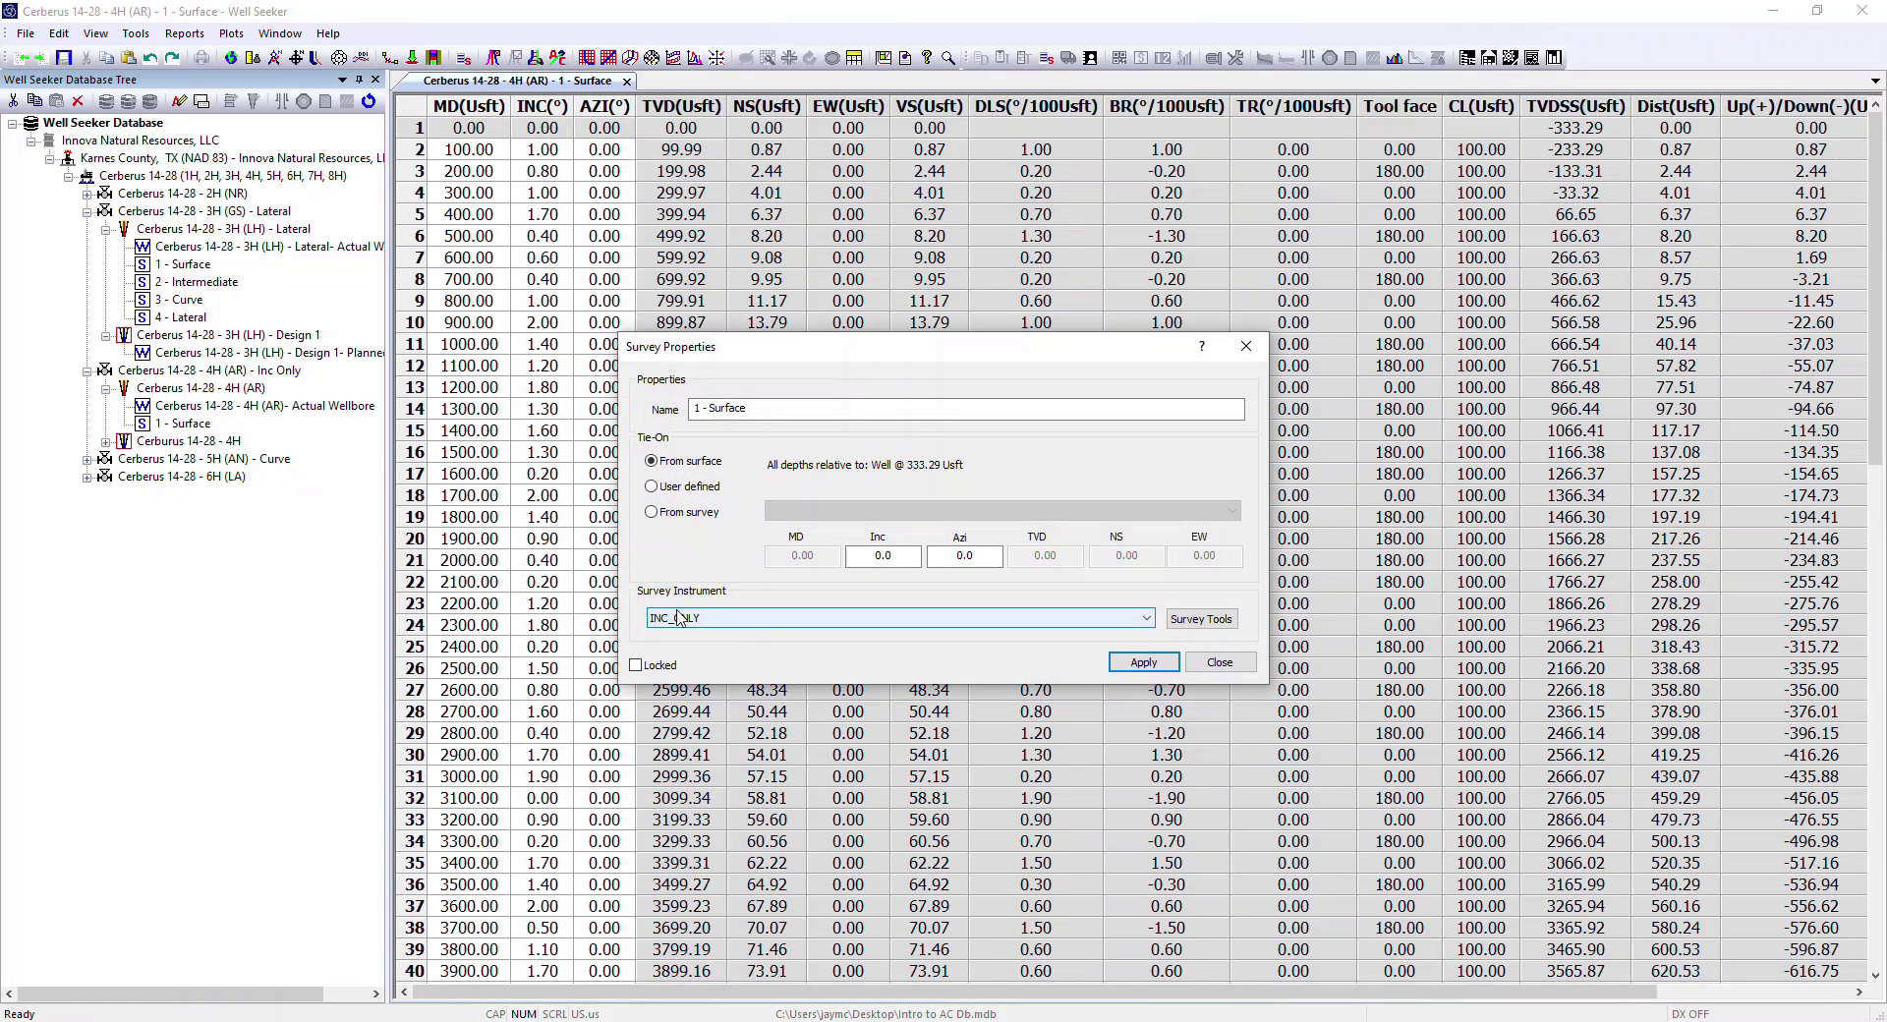
{"action": "left_click", "coordinate": [1219, 664]}
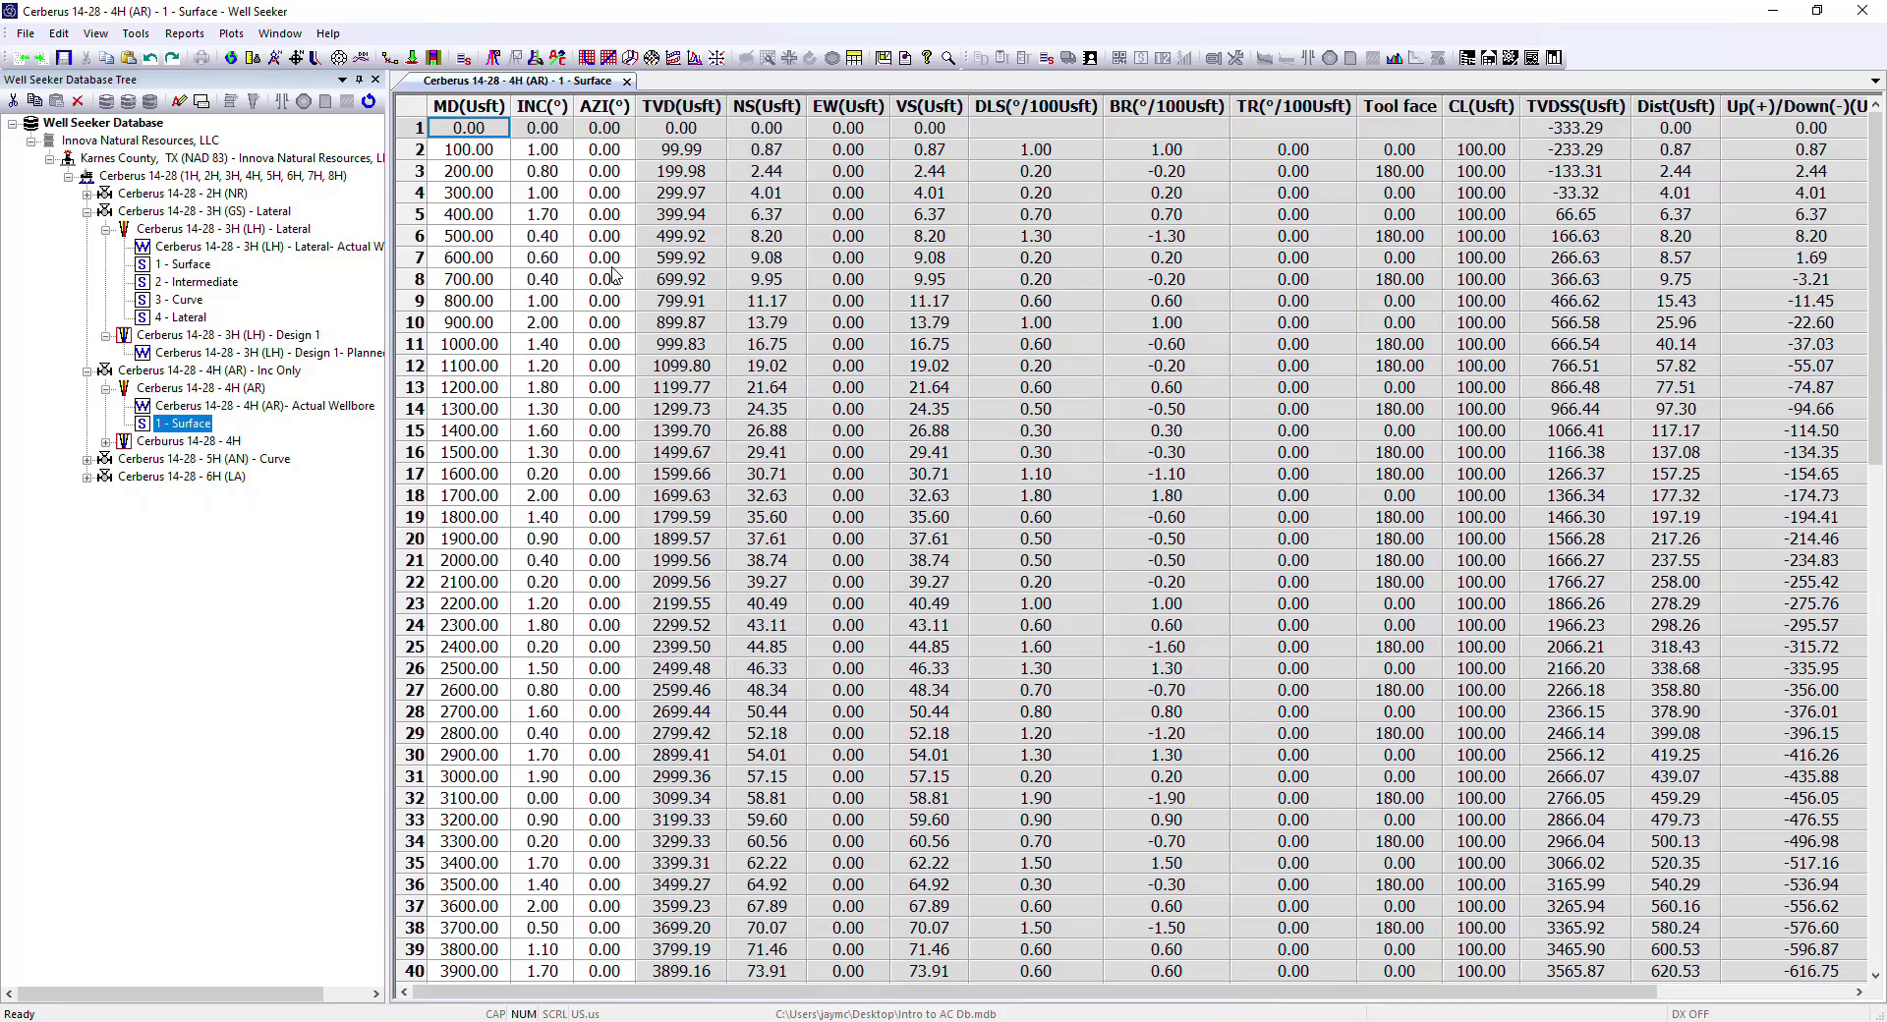
Examine the 1 - Surface survey's inclination and azimuth values and compare them with its section view.
{"action": "scroll", "coordinate": [617, 275], "scroll_direction": "down", "scroll_amount": 19}
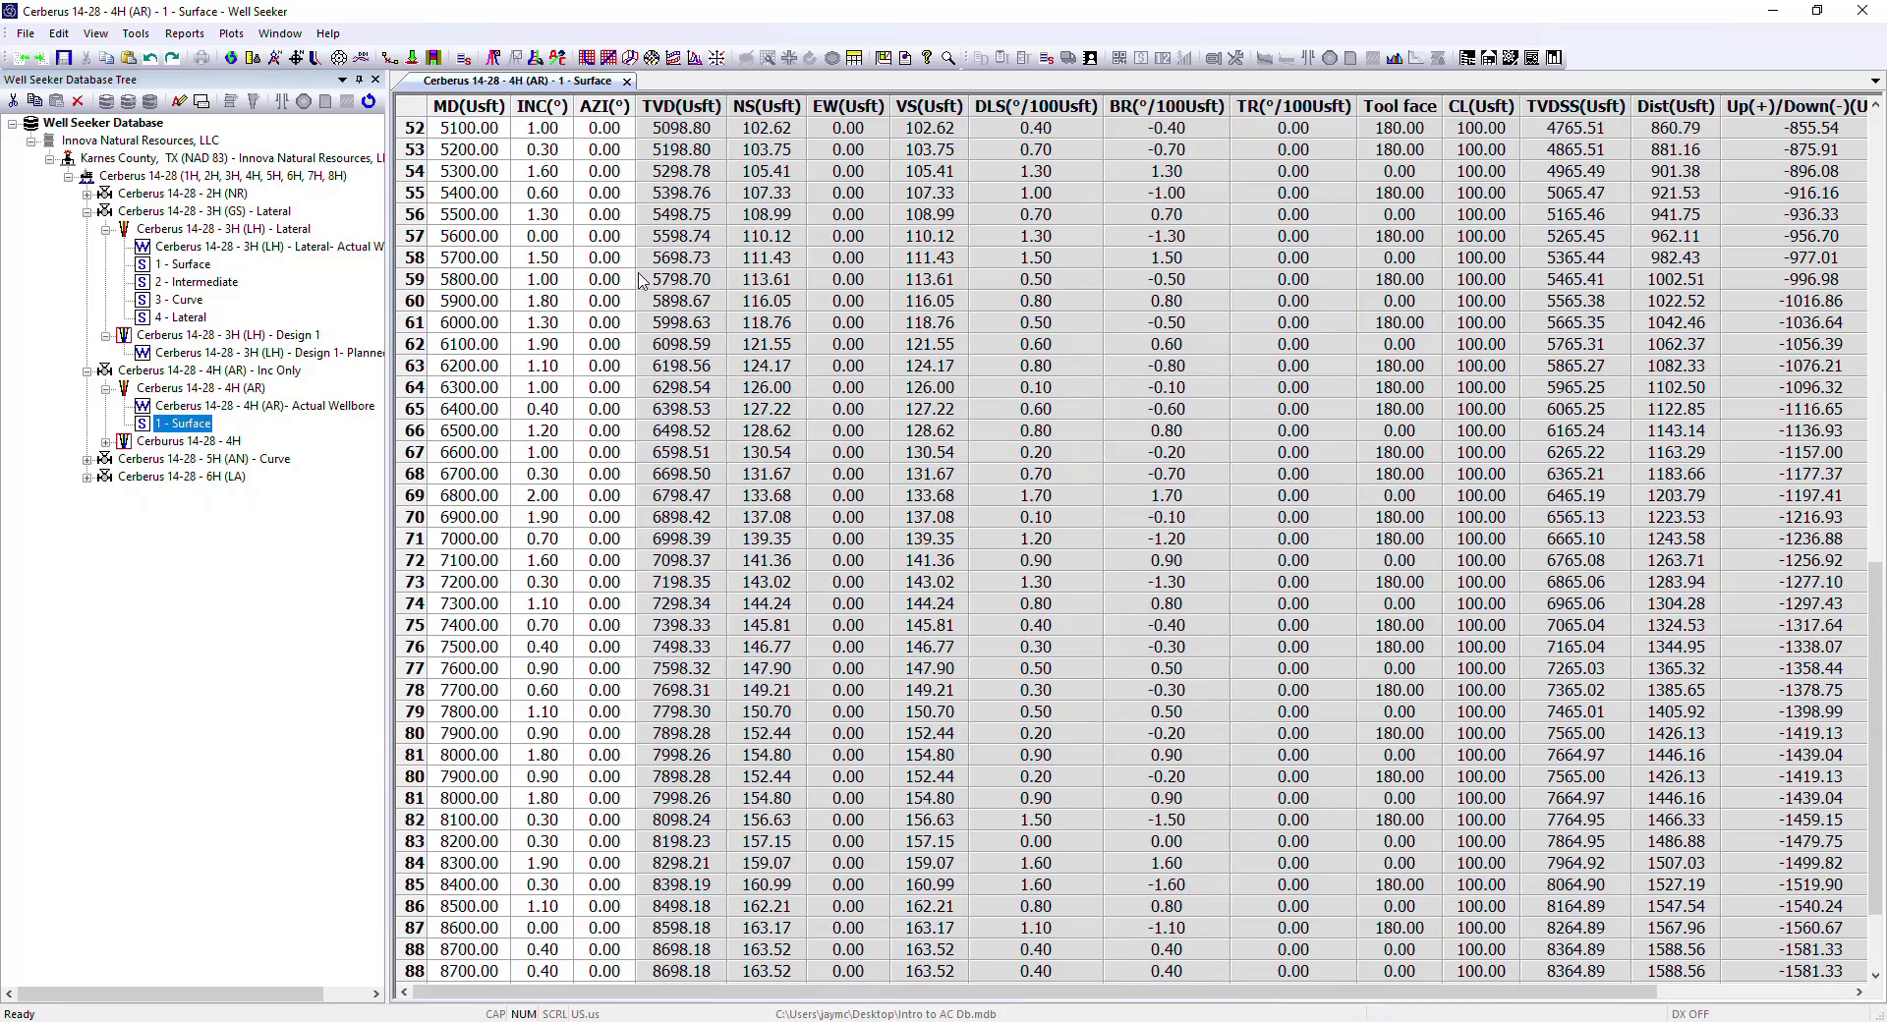
{"action": "scroll", "coordinate": [629, 246], "scroll_direction": "up", "scroll_amount": 19}
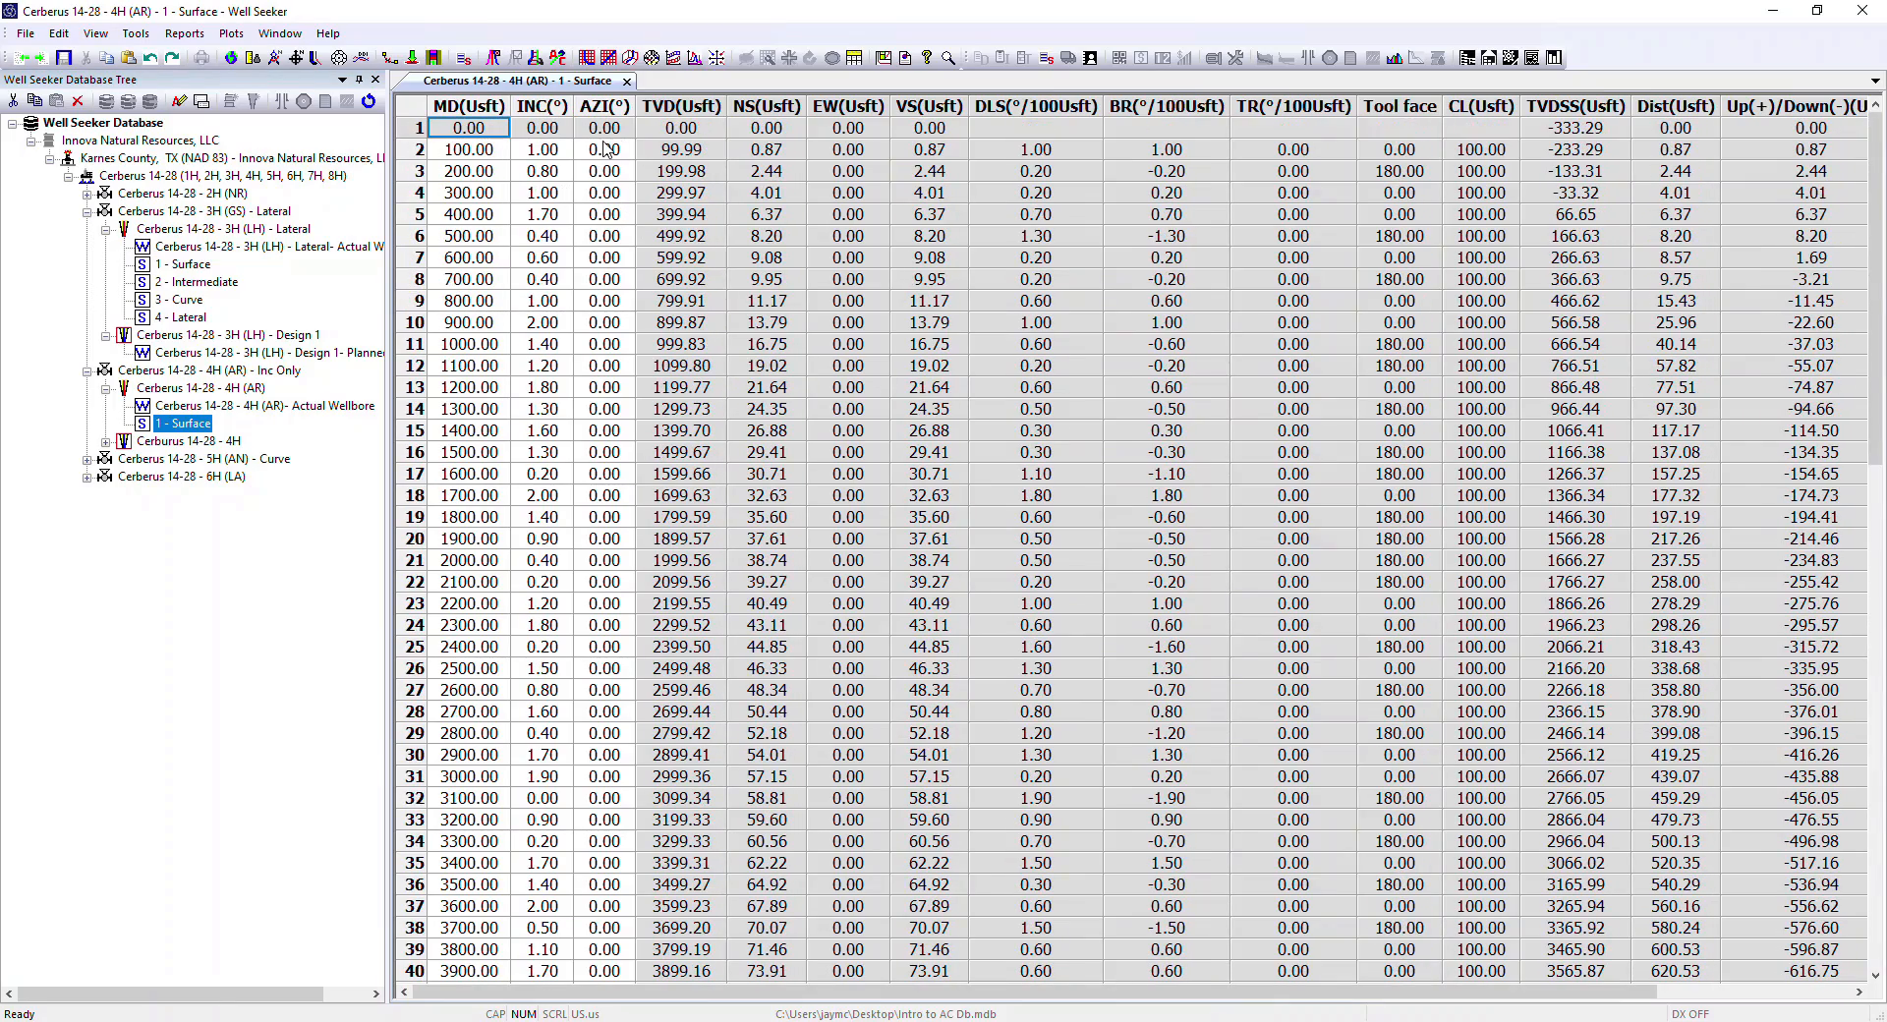
{"action": "left_click", "coordinate": [587, 57]}
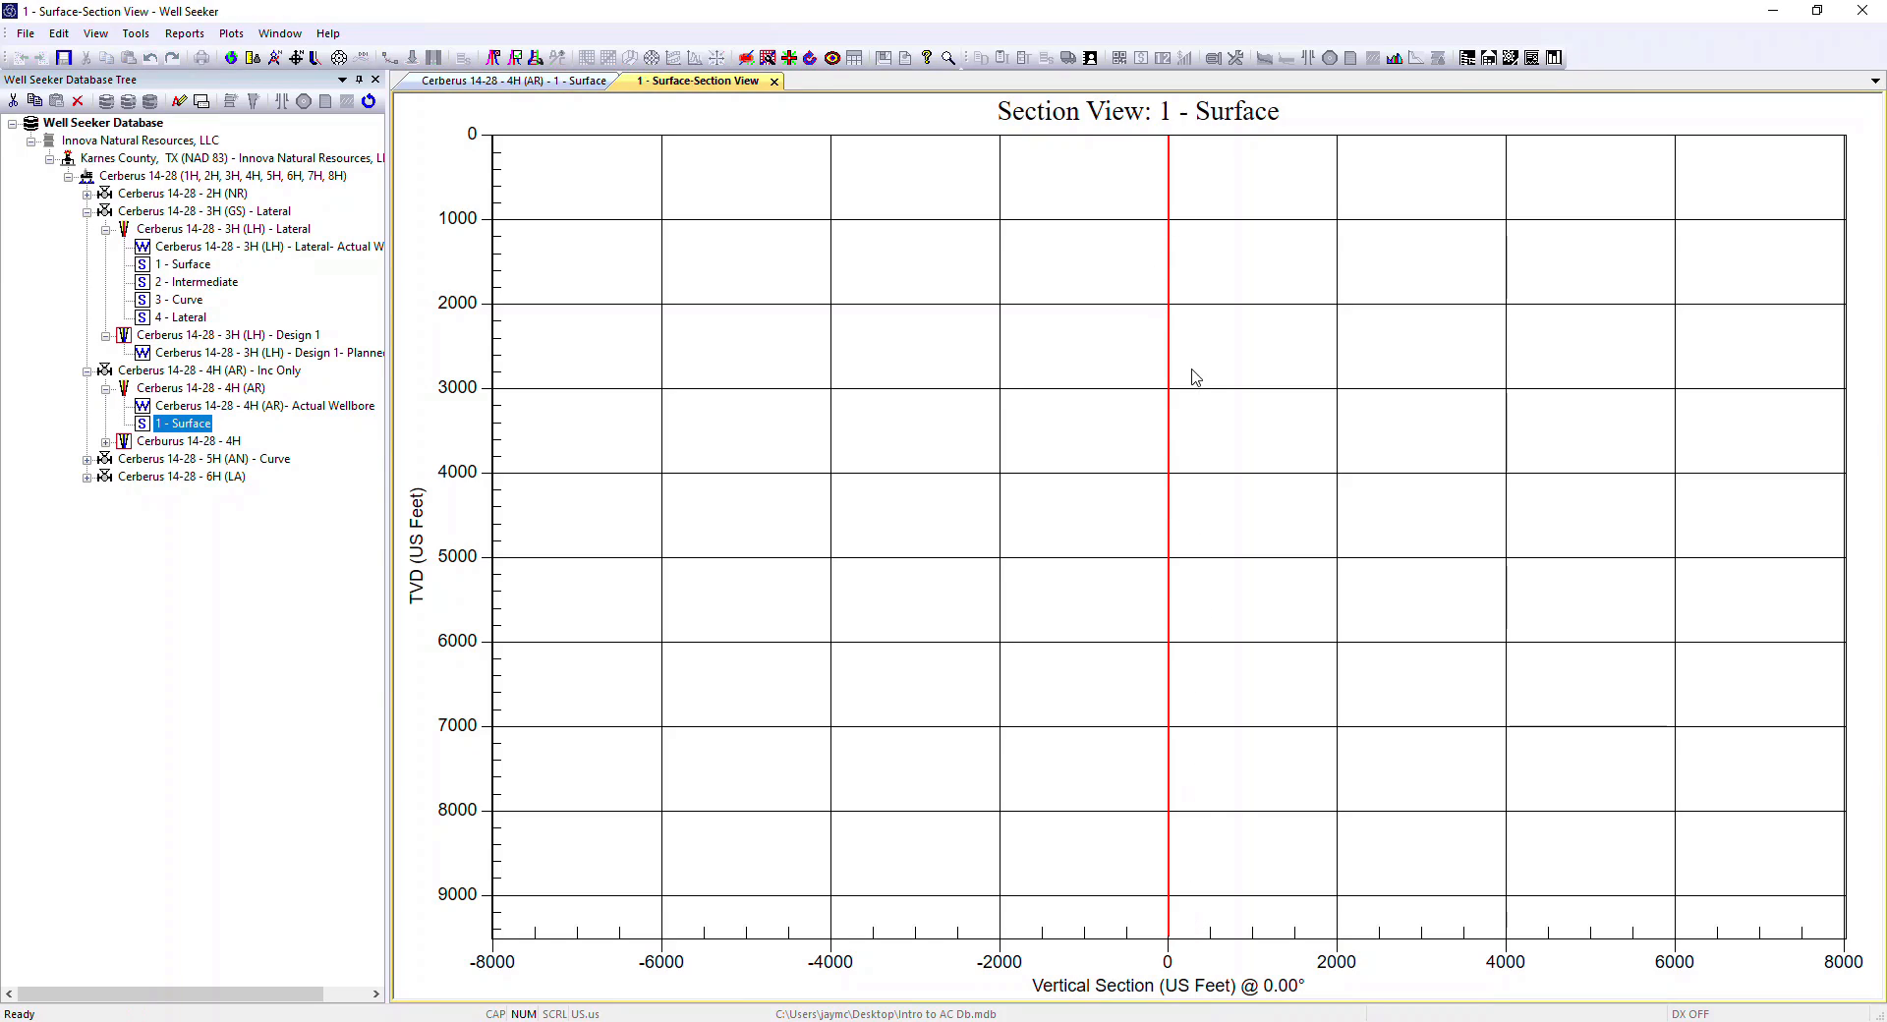
{"action": "left_click", "coordinate": [776, 80]}
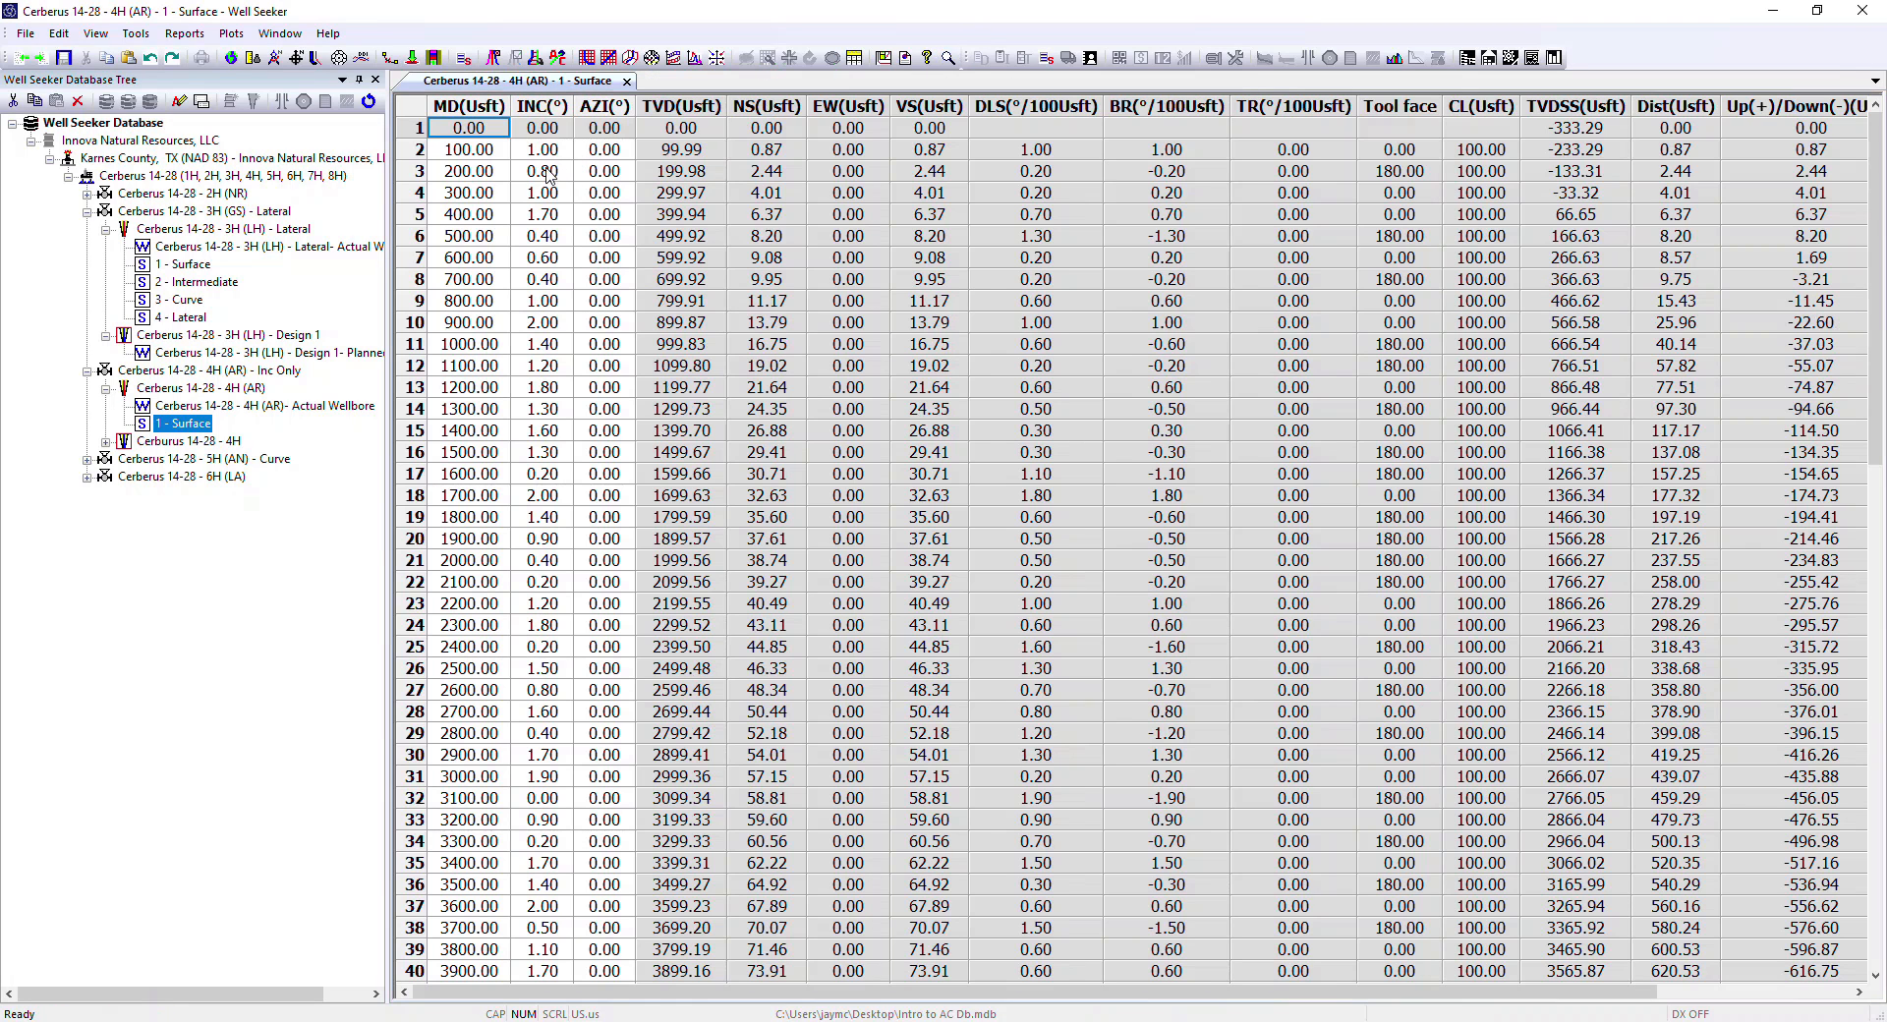
{"action": "left_click", "coordinate": [587, 57]}
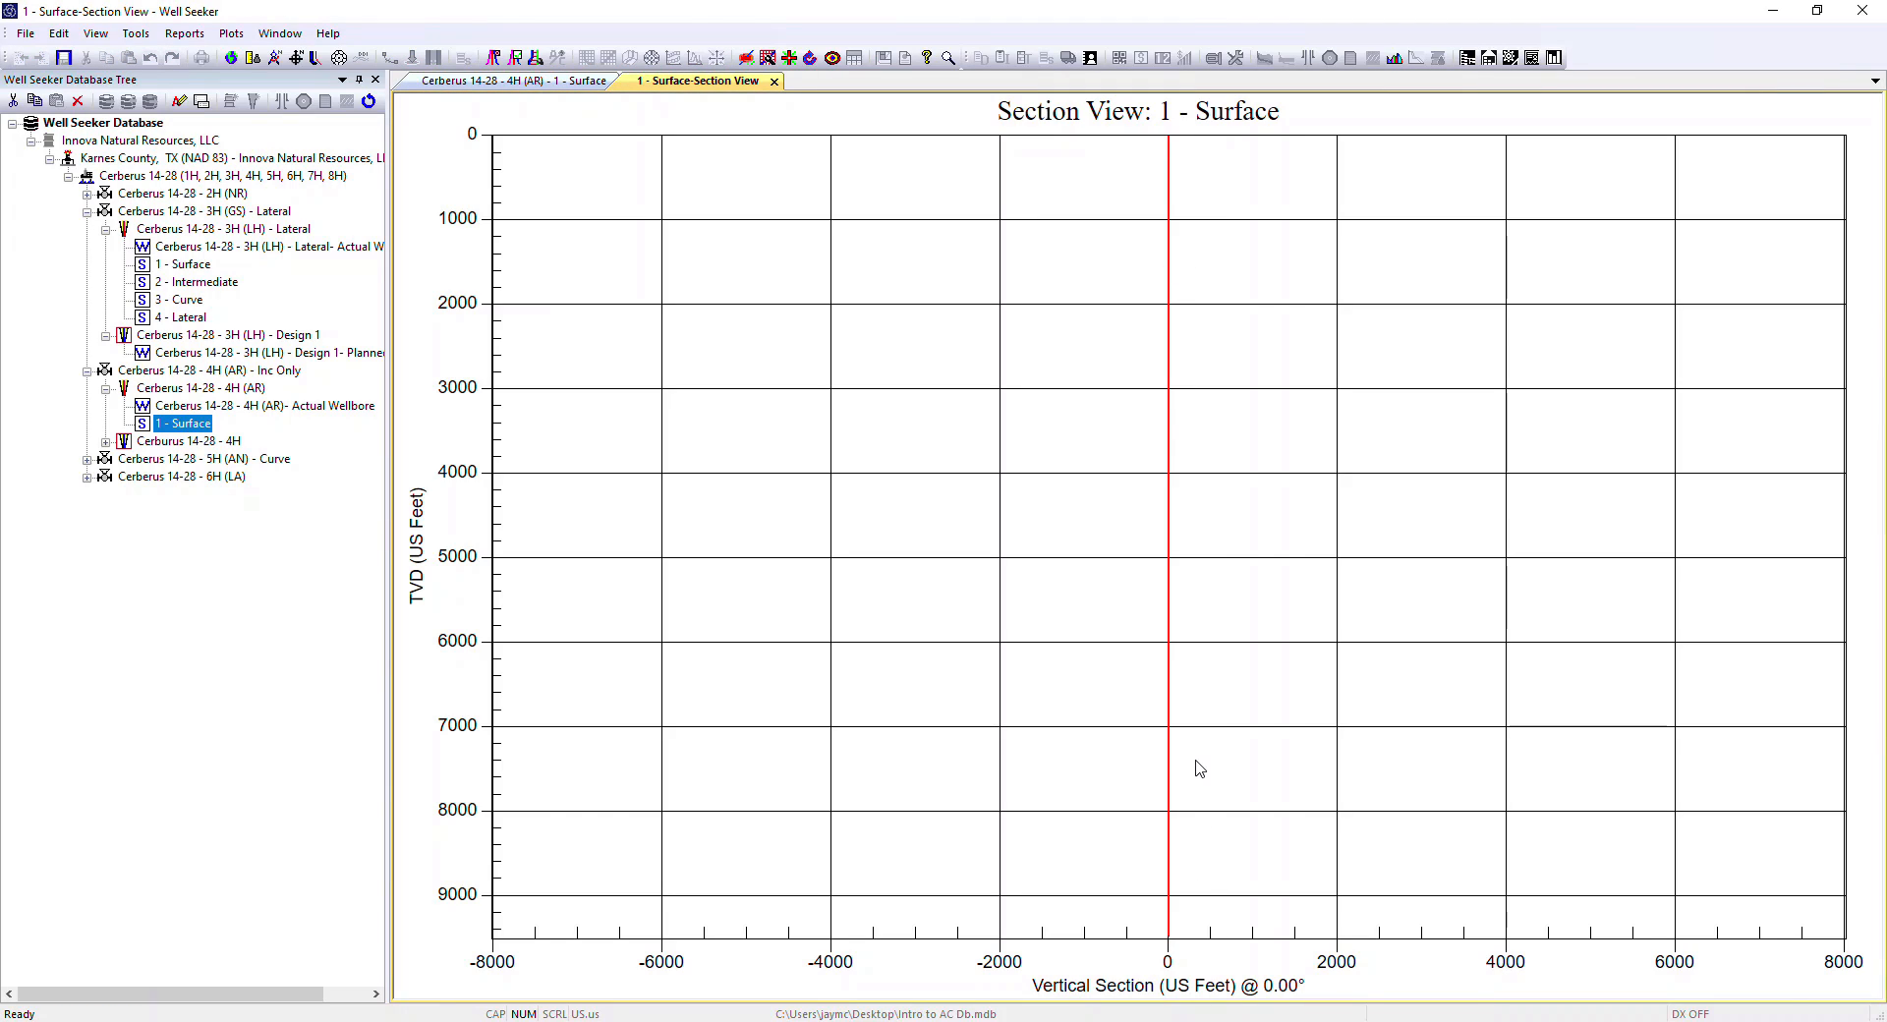
{"action": "left_click", "coordinate": [775, 83]}
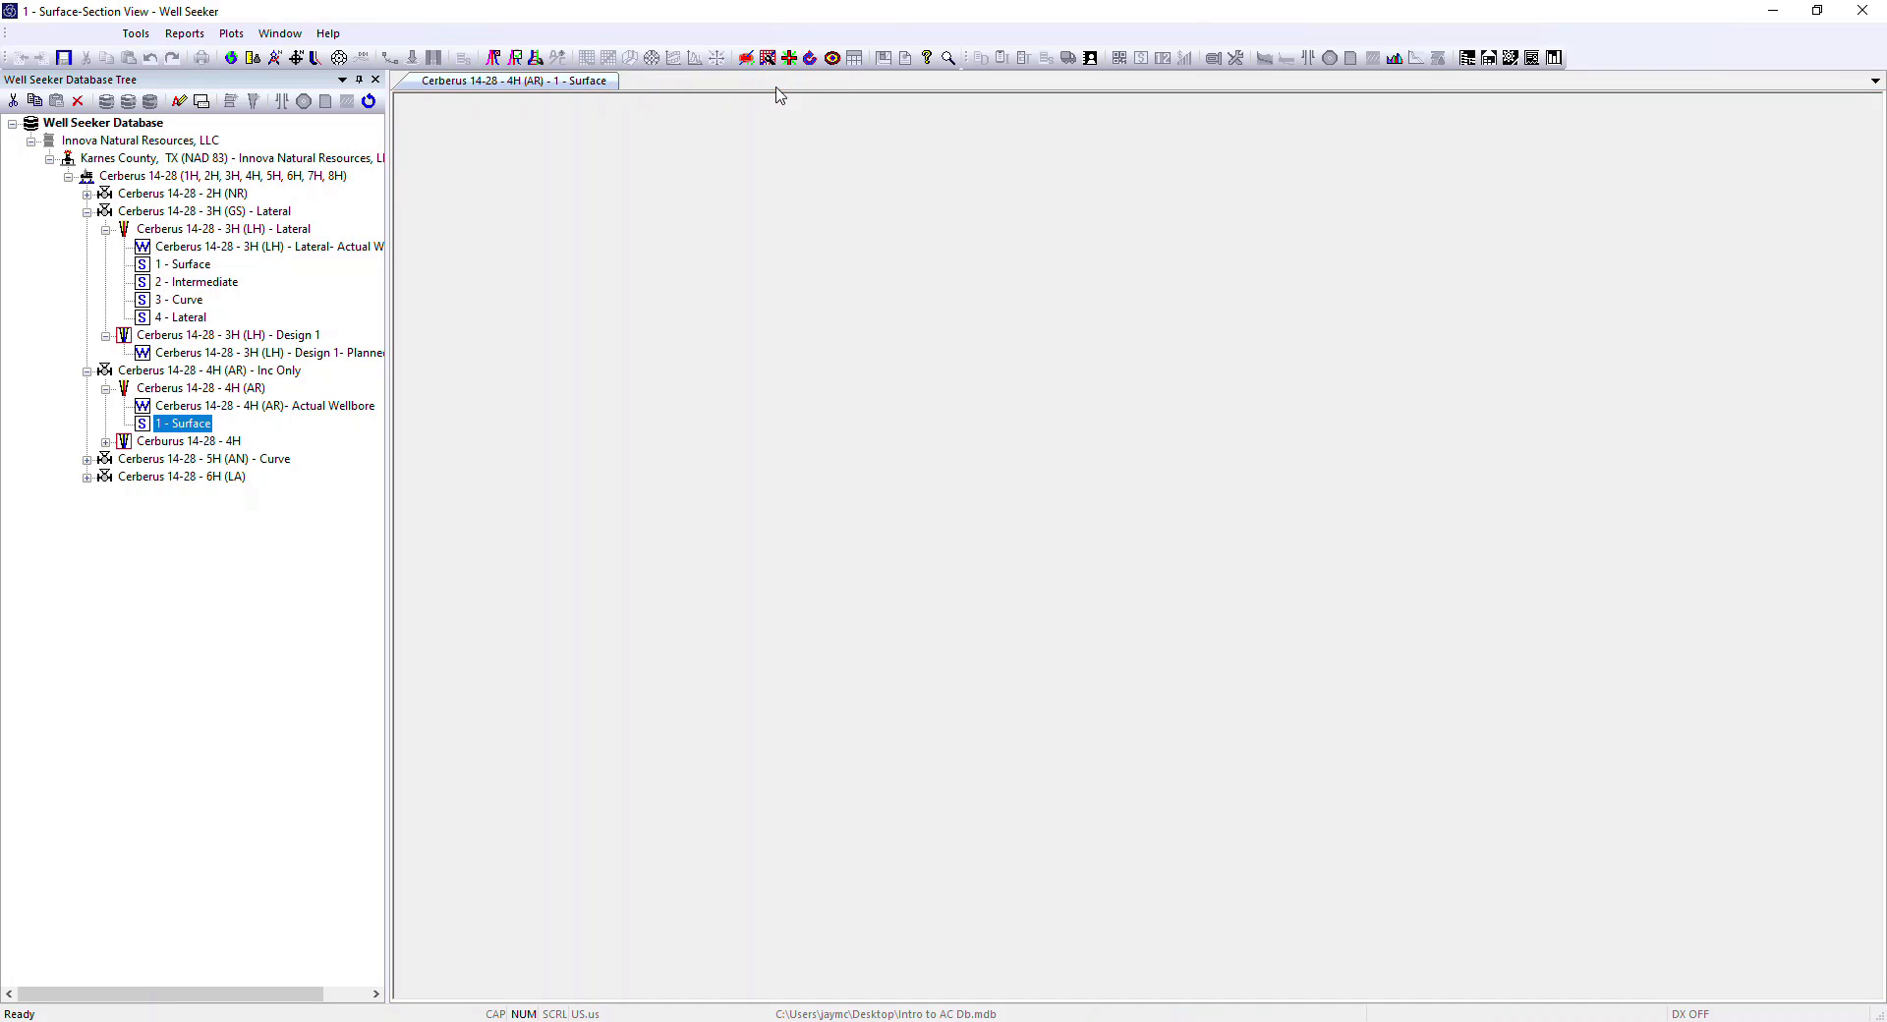
Turn off the vertical display of inclination-only wells in the survey tool editor.
{"action": "left_click", "coordinate": [138, 36]}
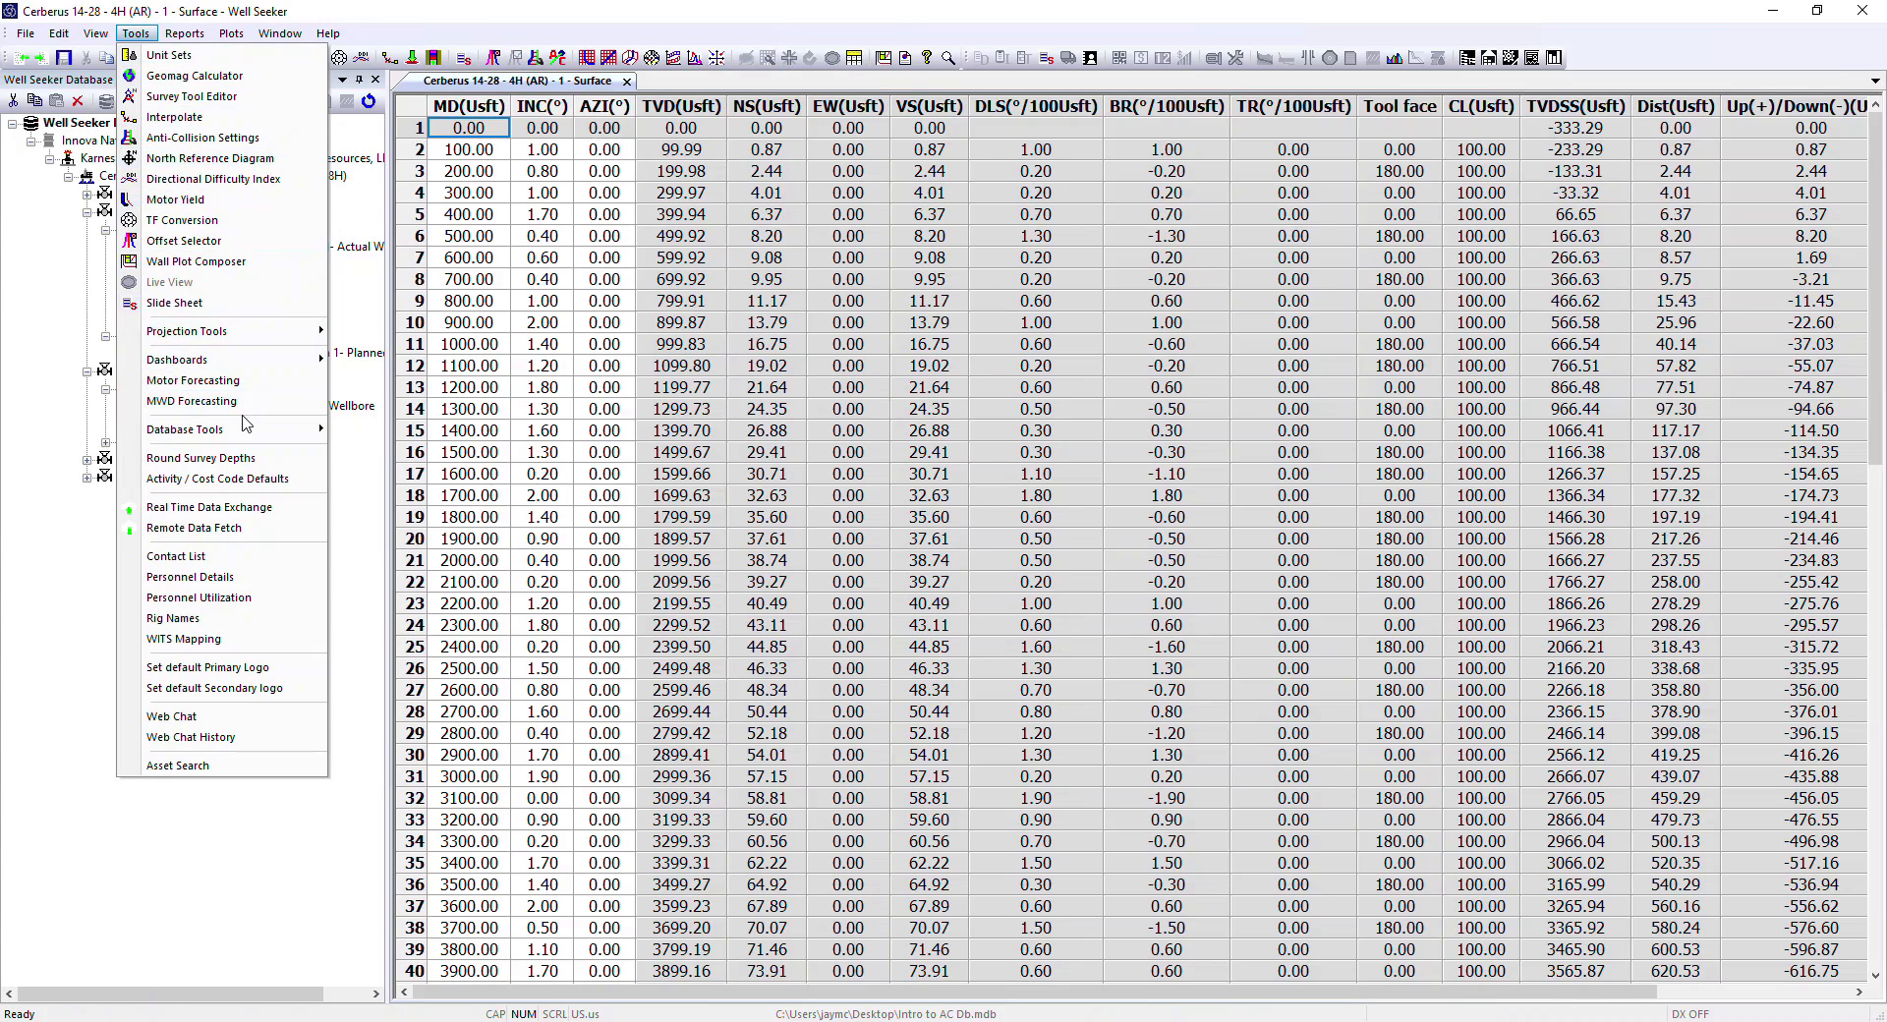
{"action": "left_click", "coordinate": [191, 99]}
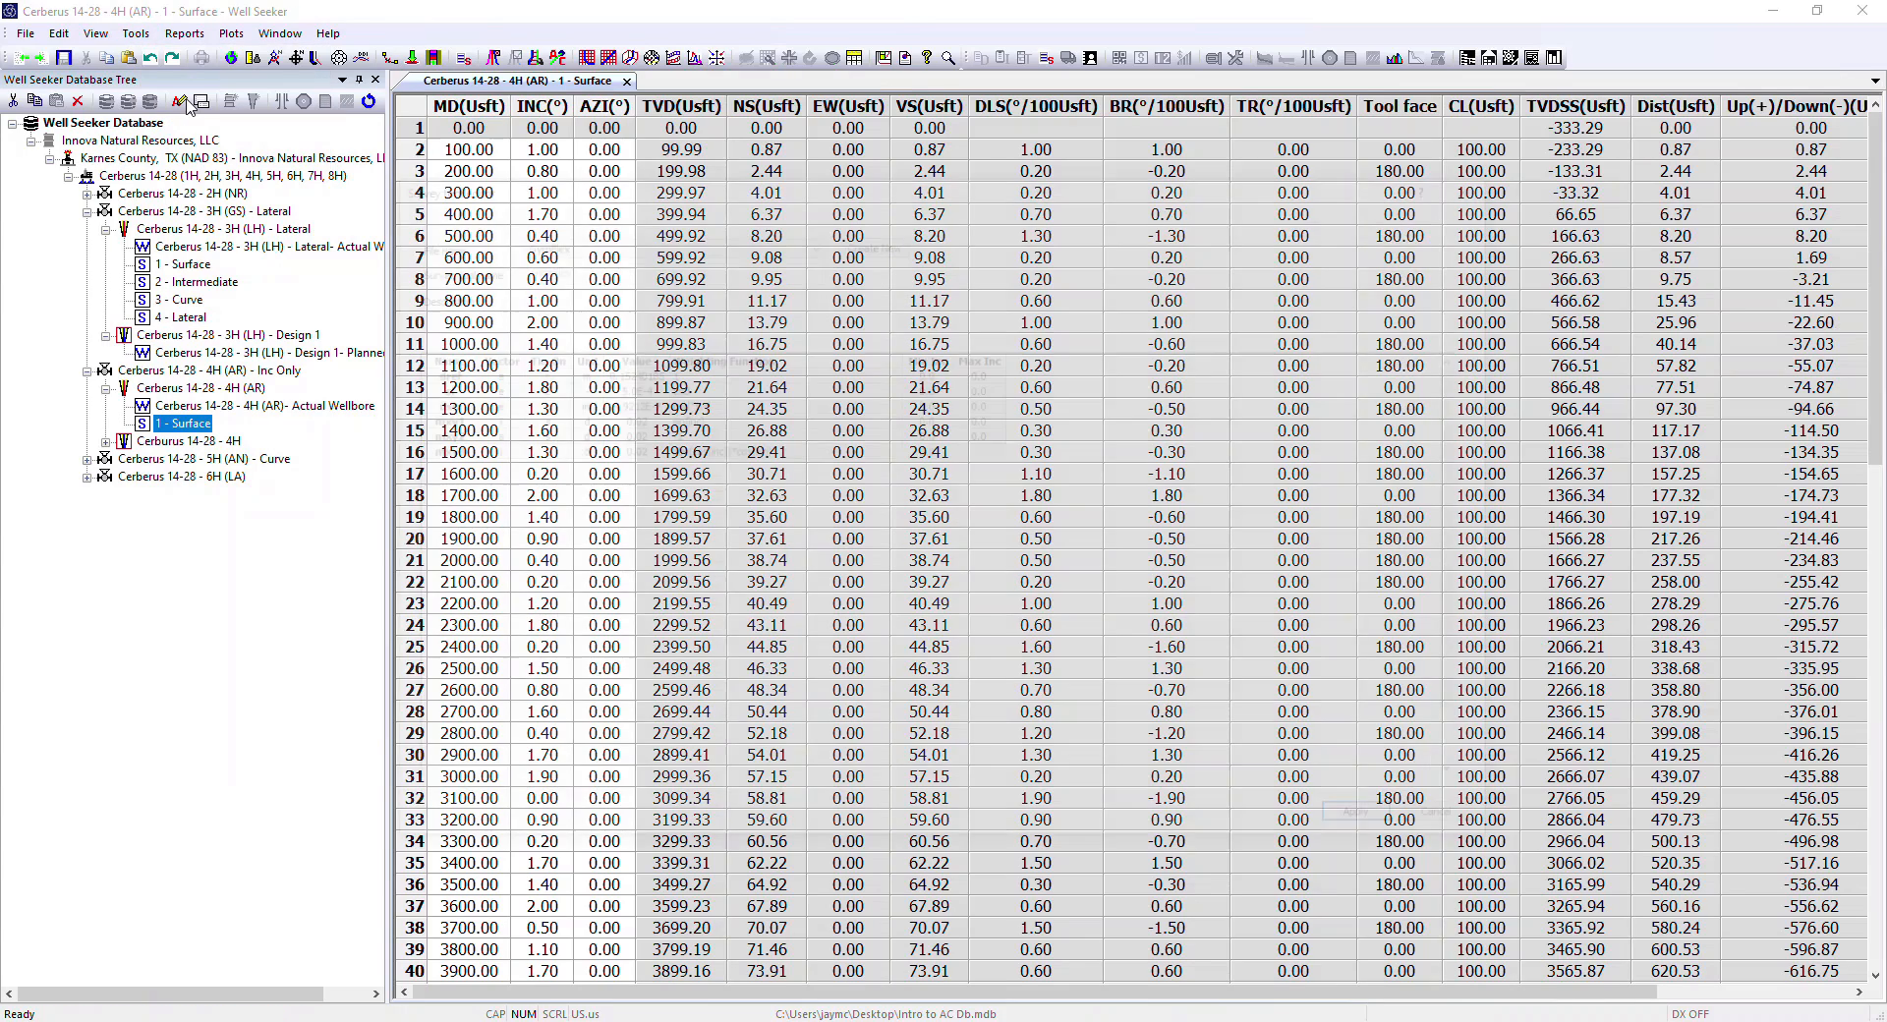
{"action": "left_click", "coordinate": [952, 283]}
{"action": "left_click", "coordinate": [952, 281]}
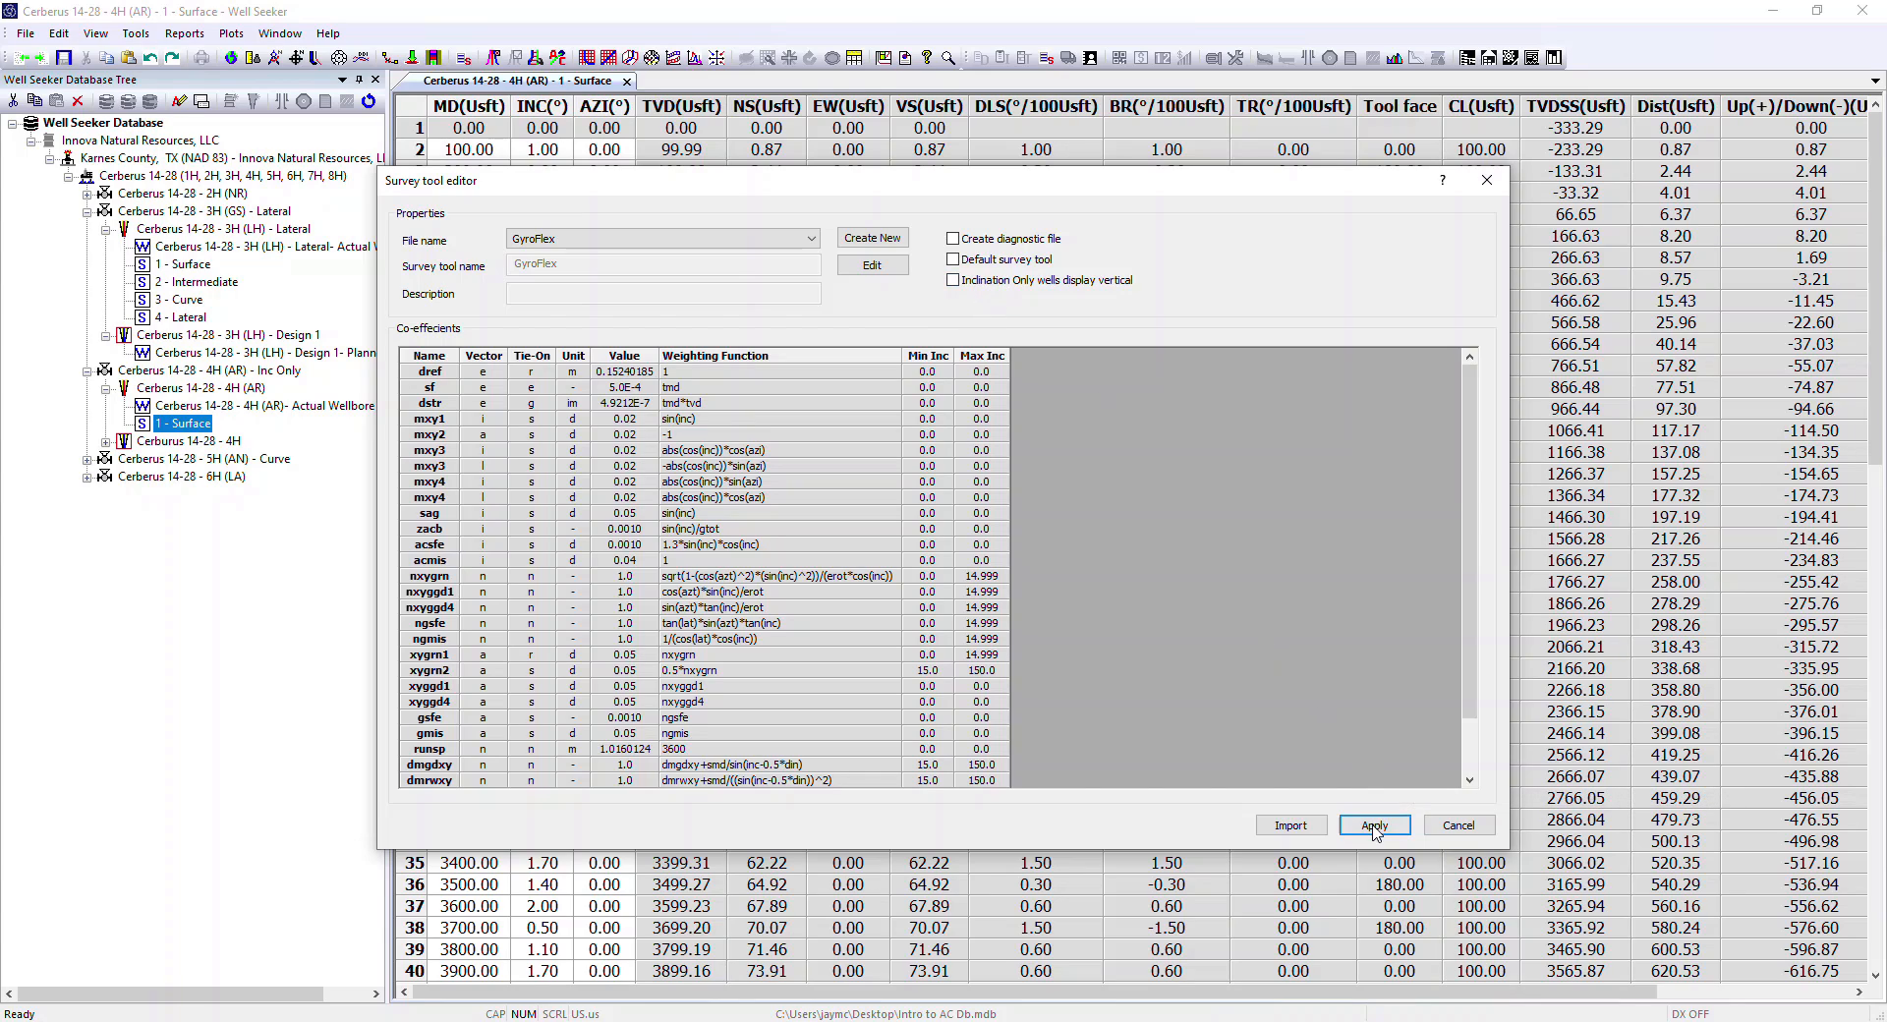
{"action": "left_click", "coordinate": [1445, 830]}
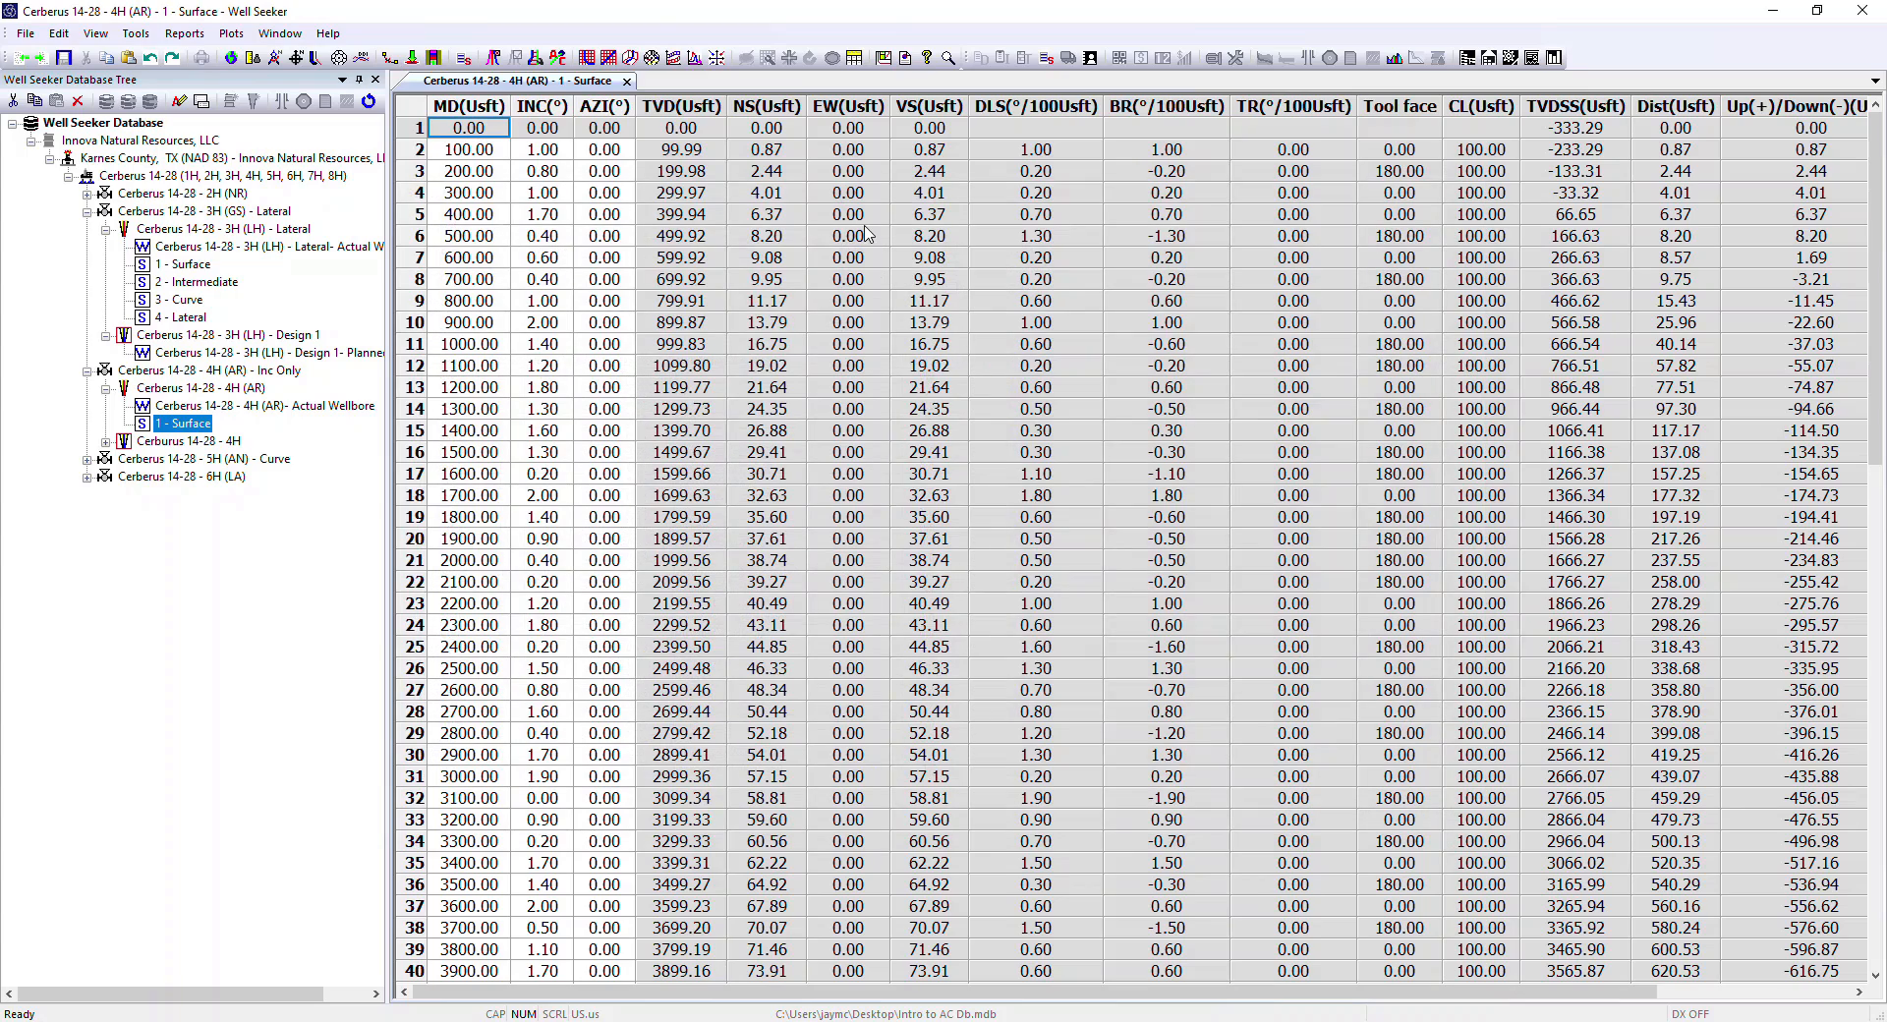
Plot the section view of the 1 - Surface survey again and compare it with the survey's azimuth values.
{"action": "left_click", "coordinate": [586, 57]}
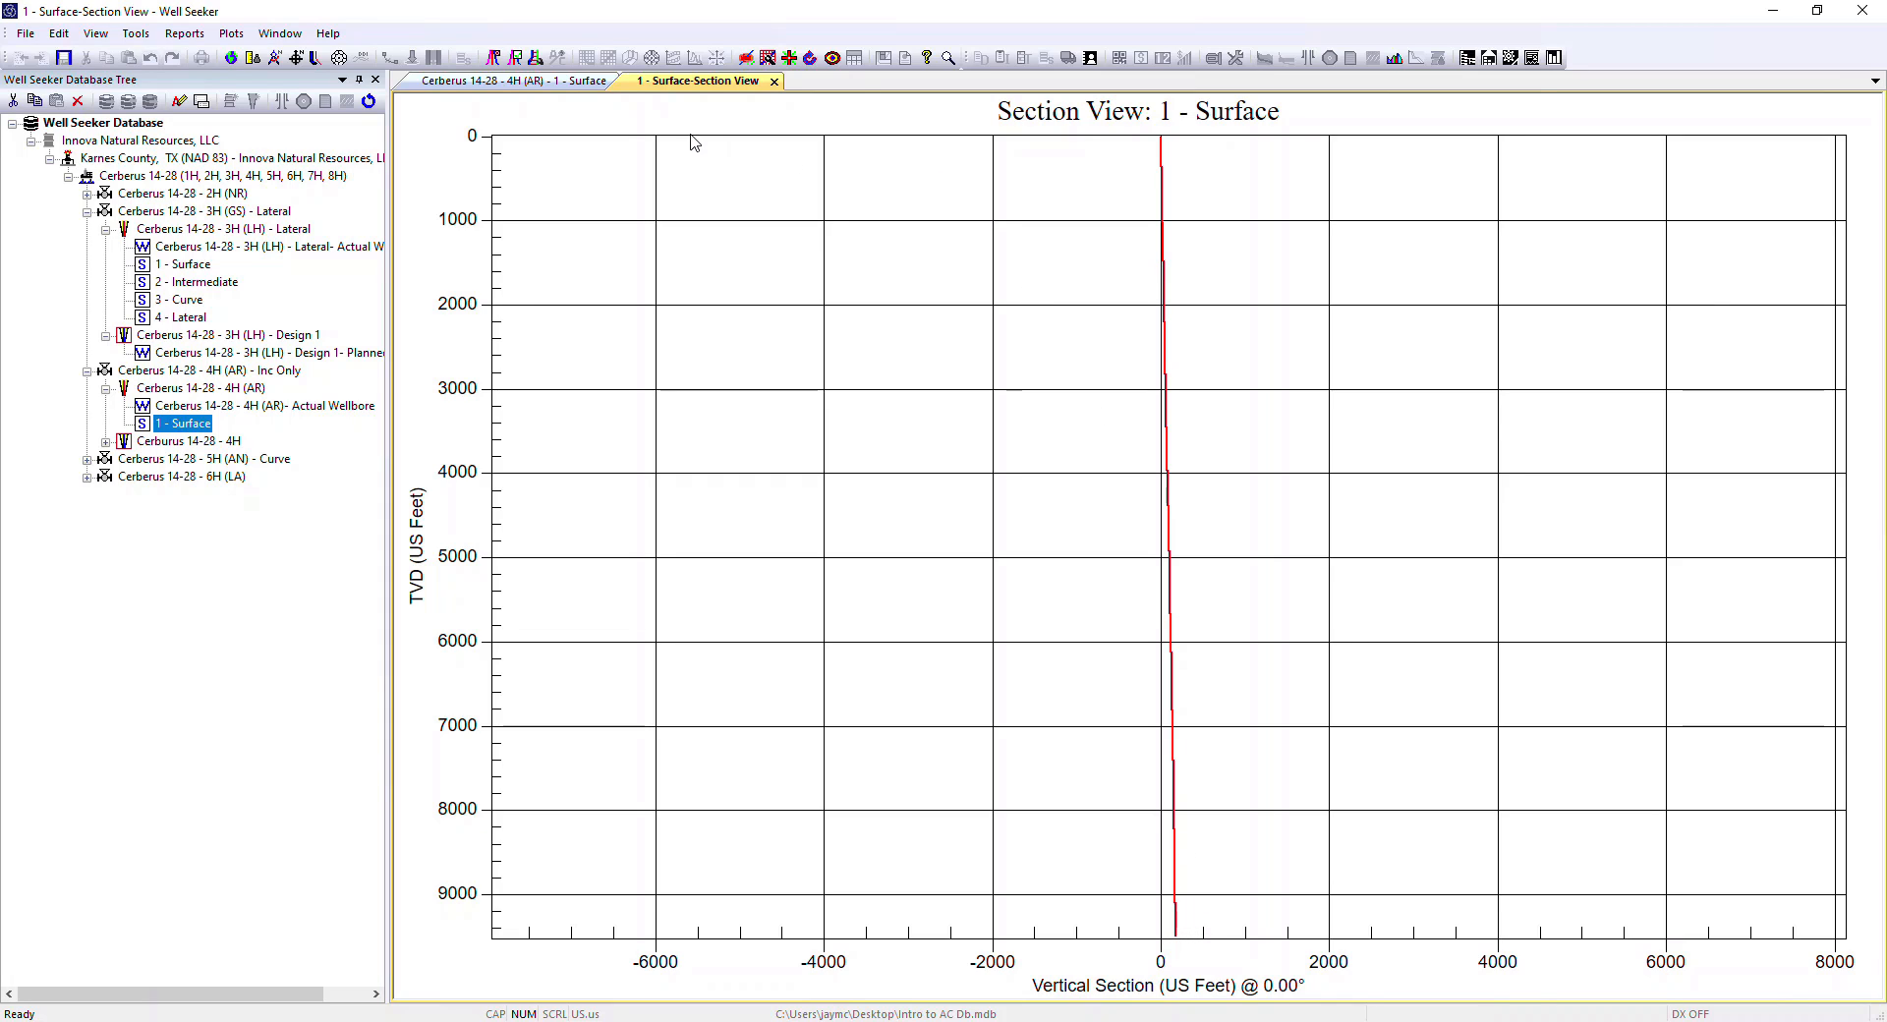
{"action": "left_click", "coordinate": [587, 77]}
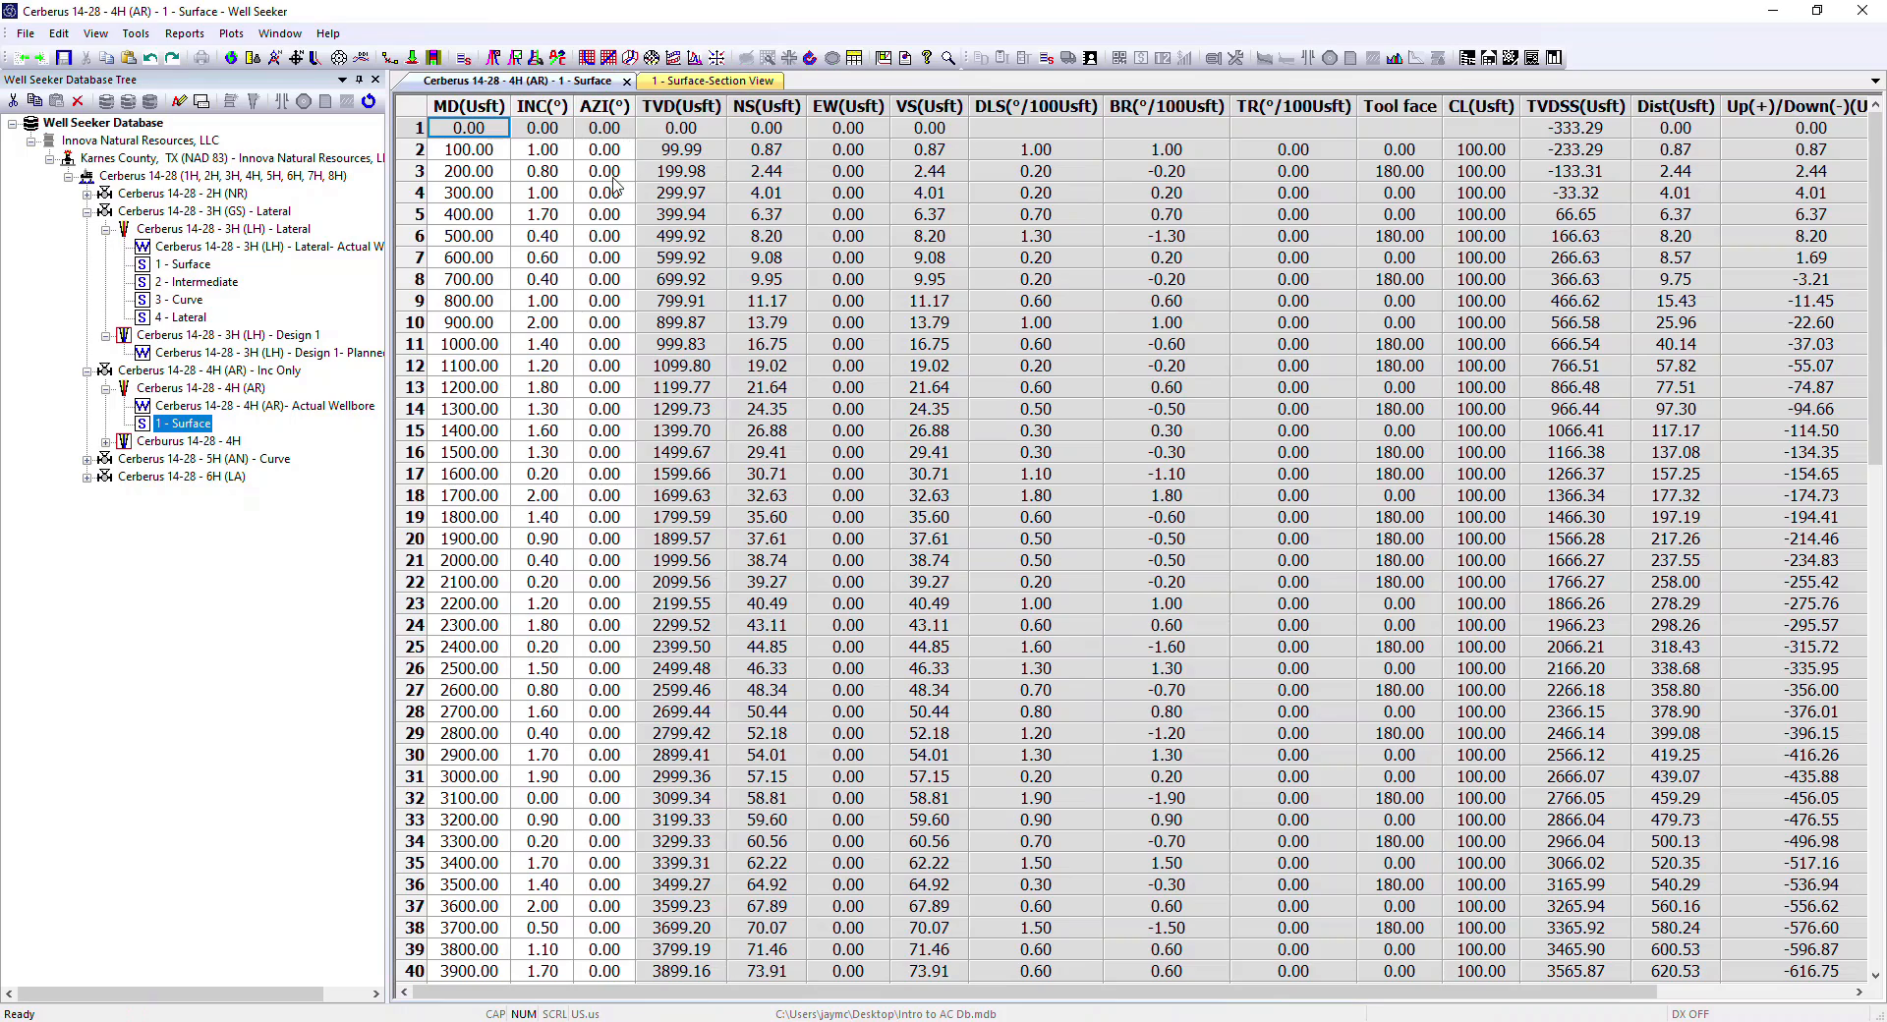
{"action": "left_click", "coordinate": [727, 82]}
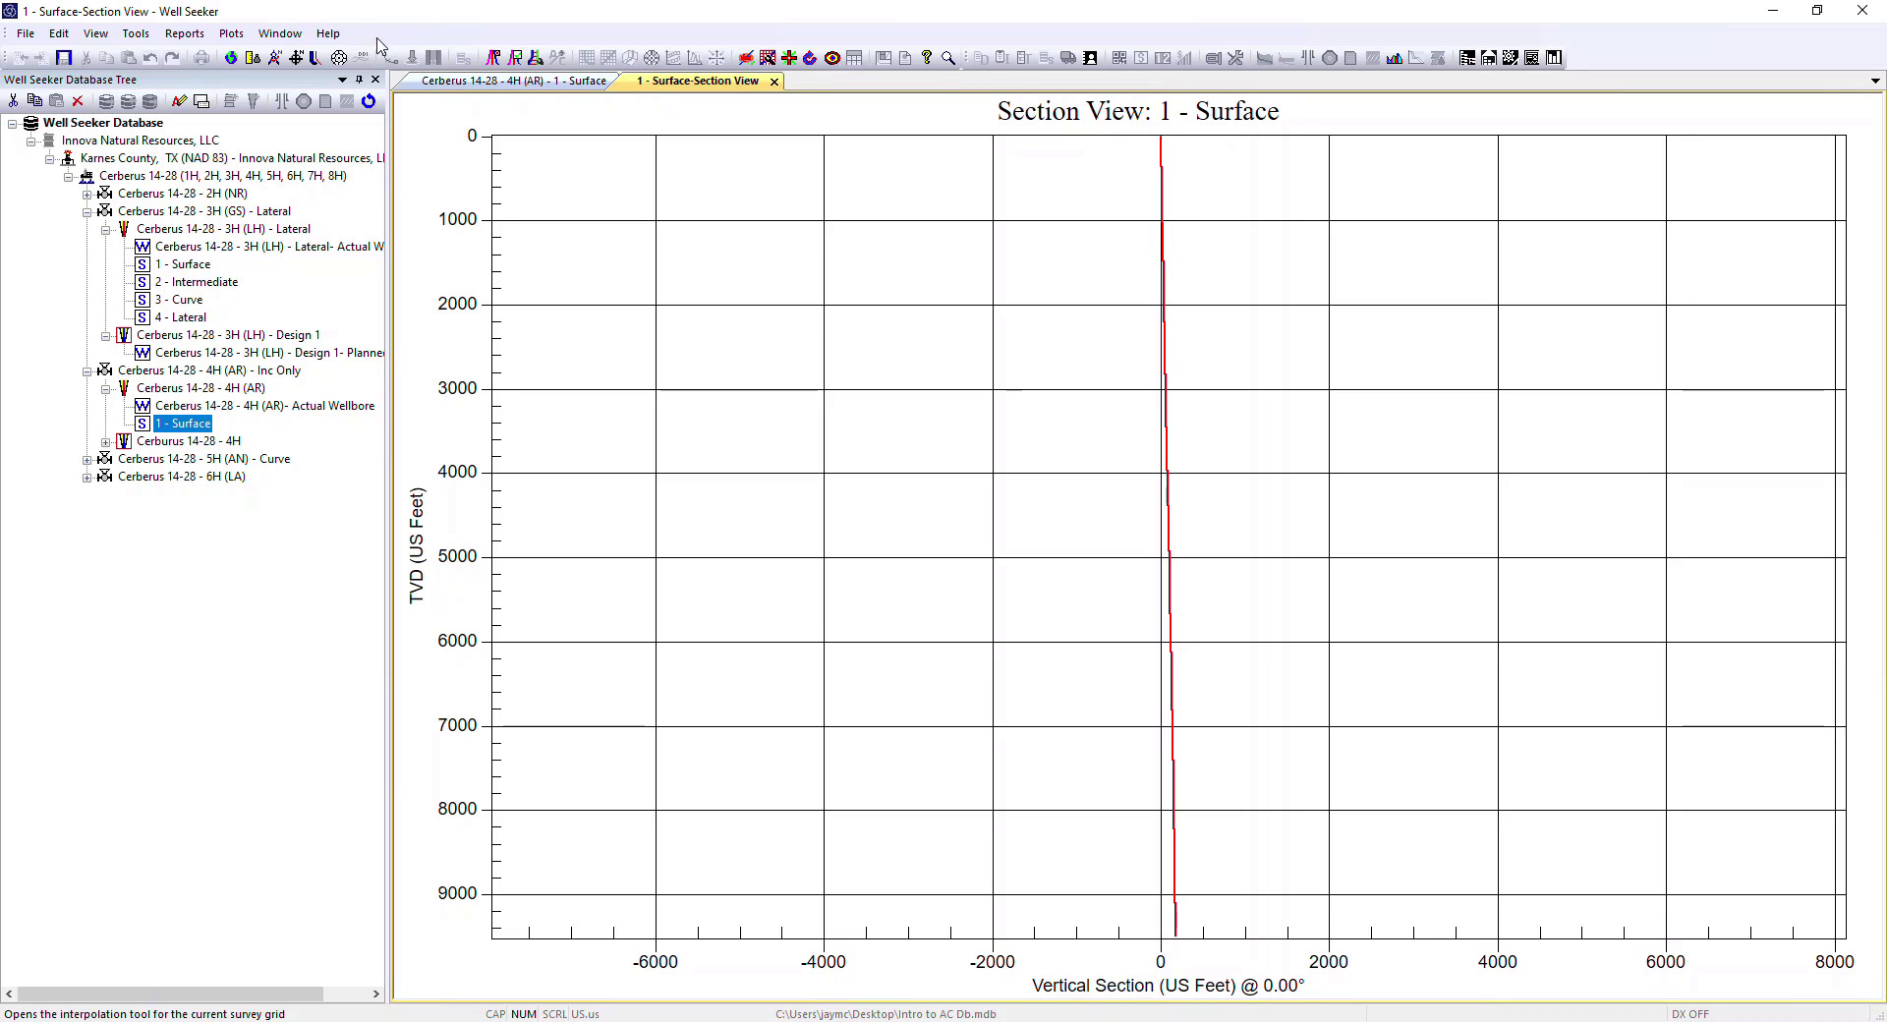
Find the Inclination Only IPM Guidelines PDF in the documentation folder, widening the file name column, then close the folder.
{"action": "left_click", "coordinate": [328, 33]}
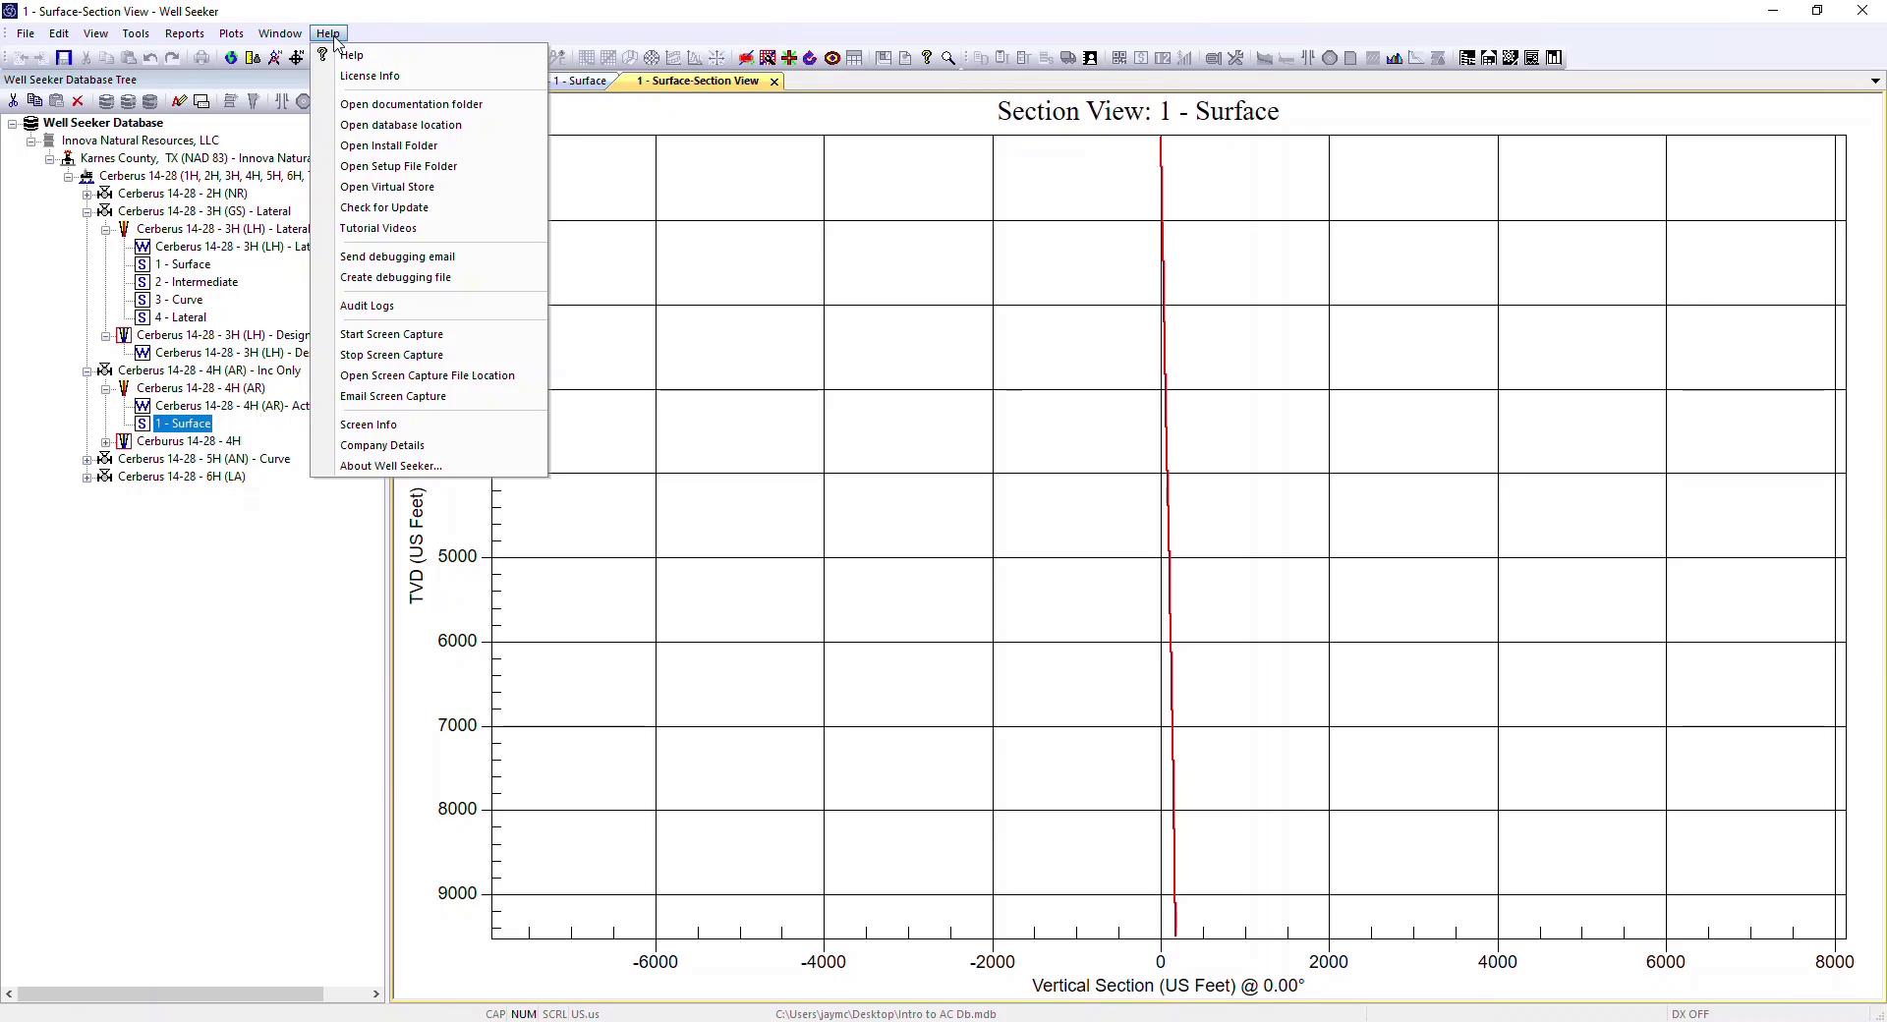
{"action": "left_click", "coordinate": [379, 106]}
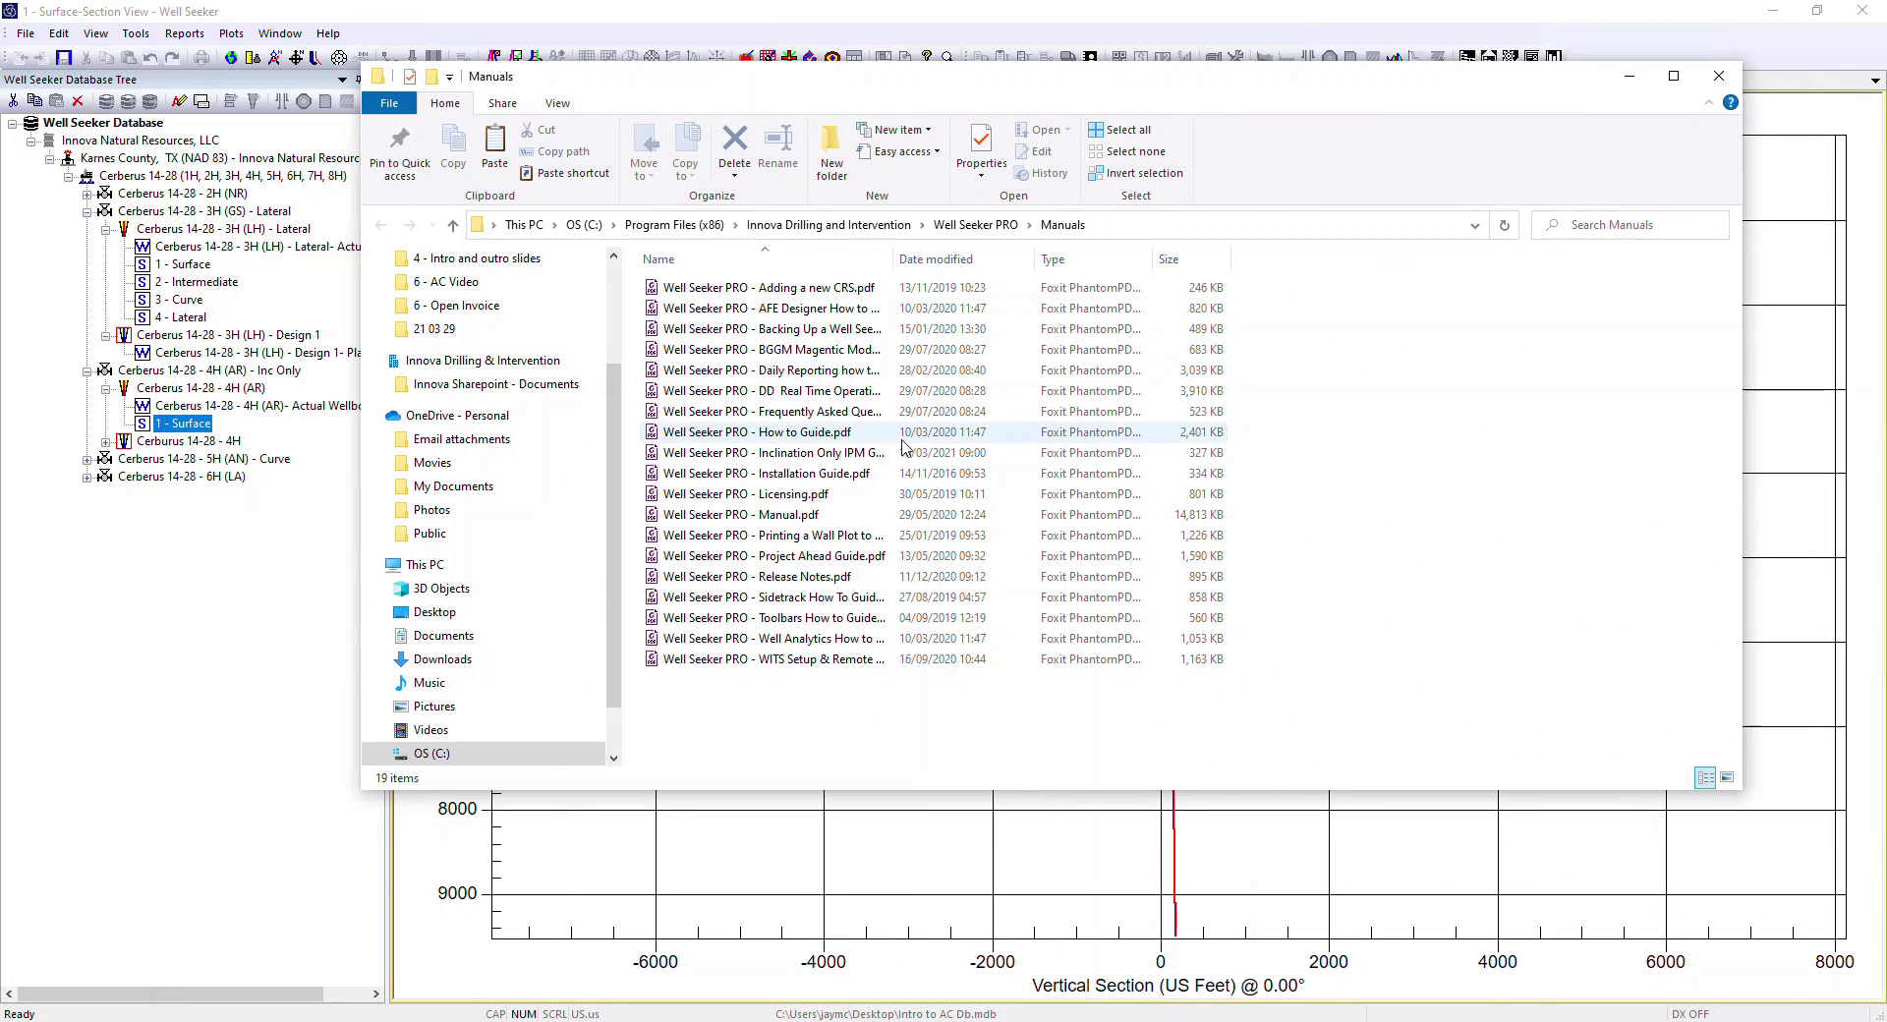
{"action": "left_click", "coordinate": [864, 453]}
{"action": "left_click_drag", "start_coordinate": [896, 257], "coordinate": [1180, 258]}
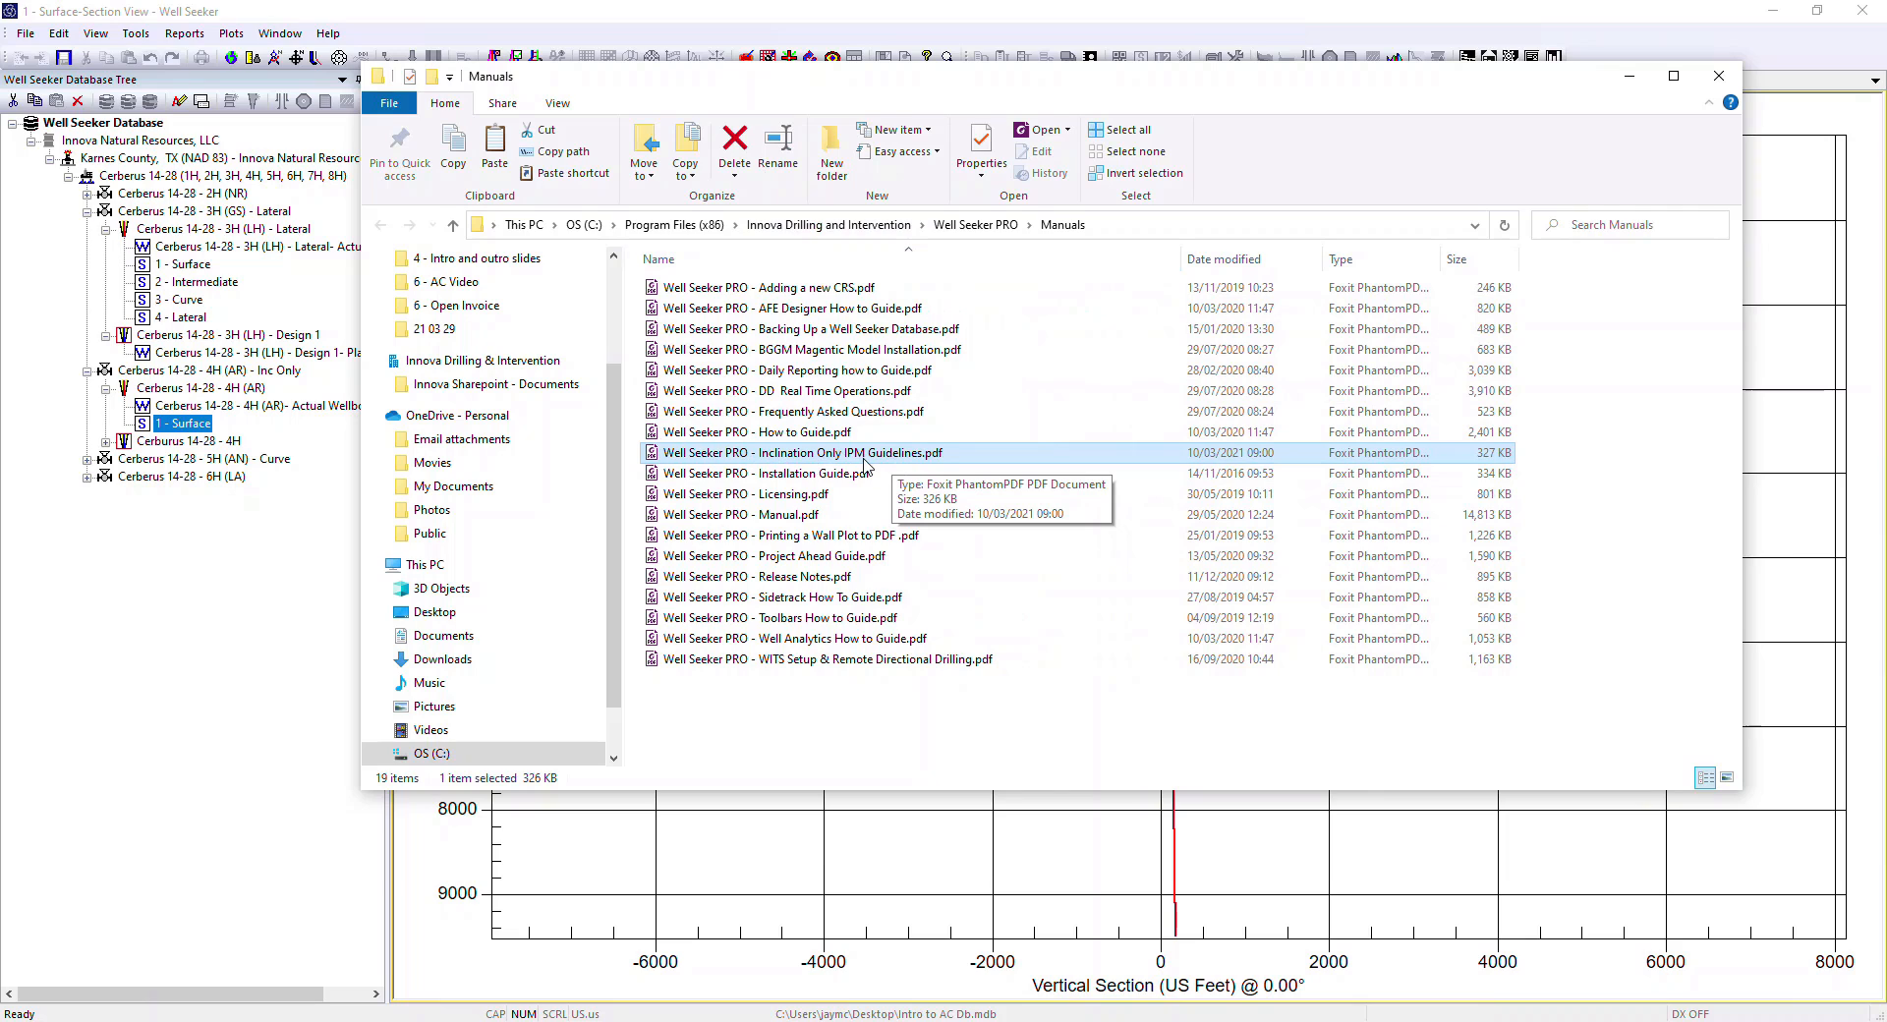
{"action": "left_click", "coordinate": [1719, 76]}
Review the options for creating a new survey tool file and editing the GyroFlex tool in the survey tool editor, without making changes.
{"action": "left_click", "coordinate": [775, 84]}
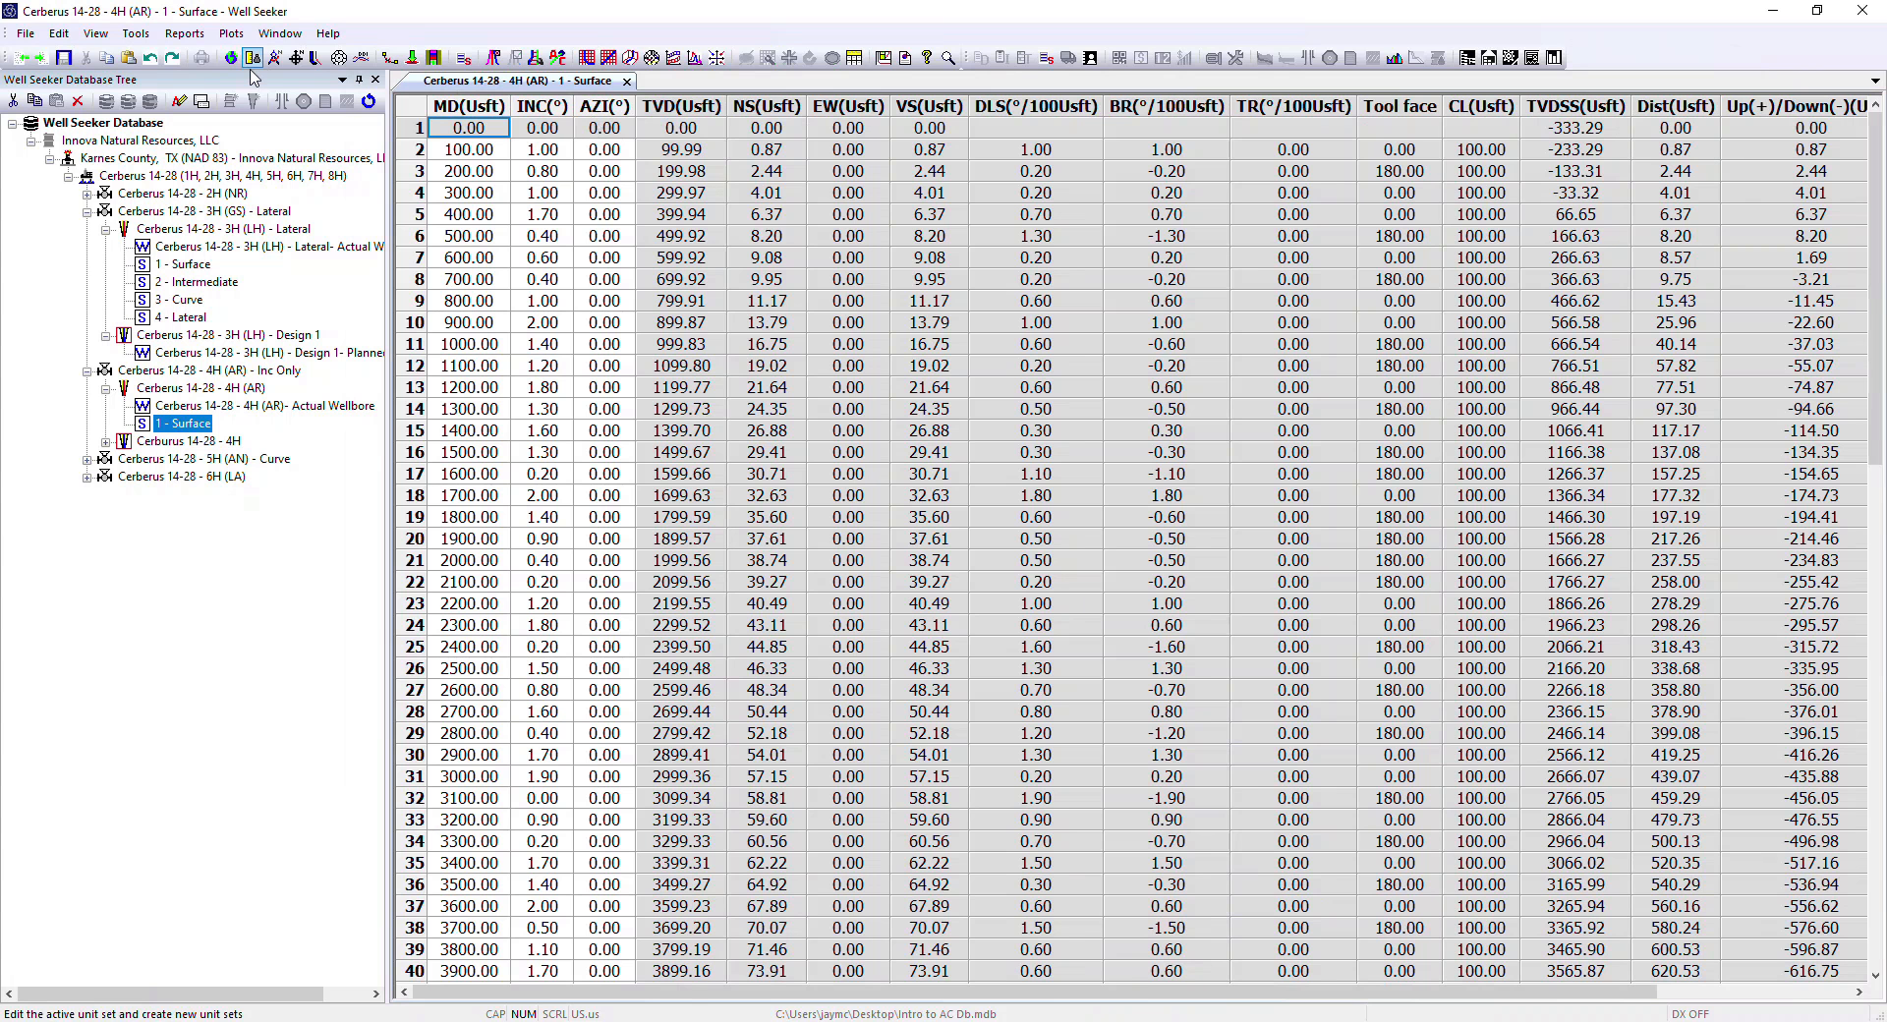
{"action": "left_click", "coordinate": [136, 33]}
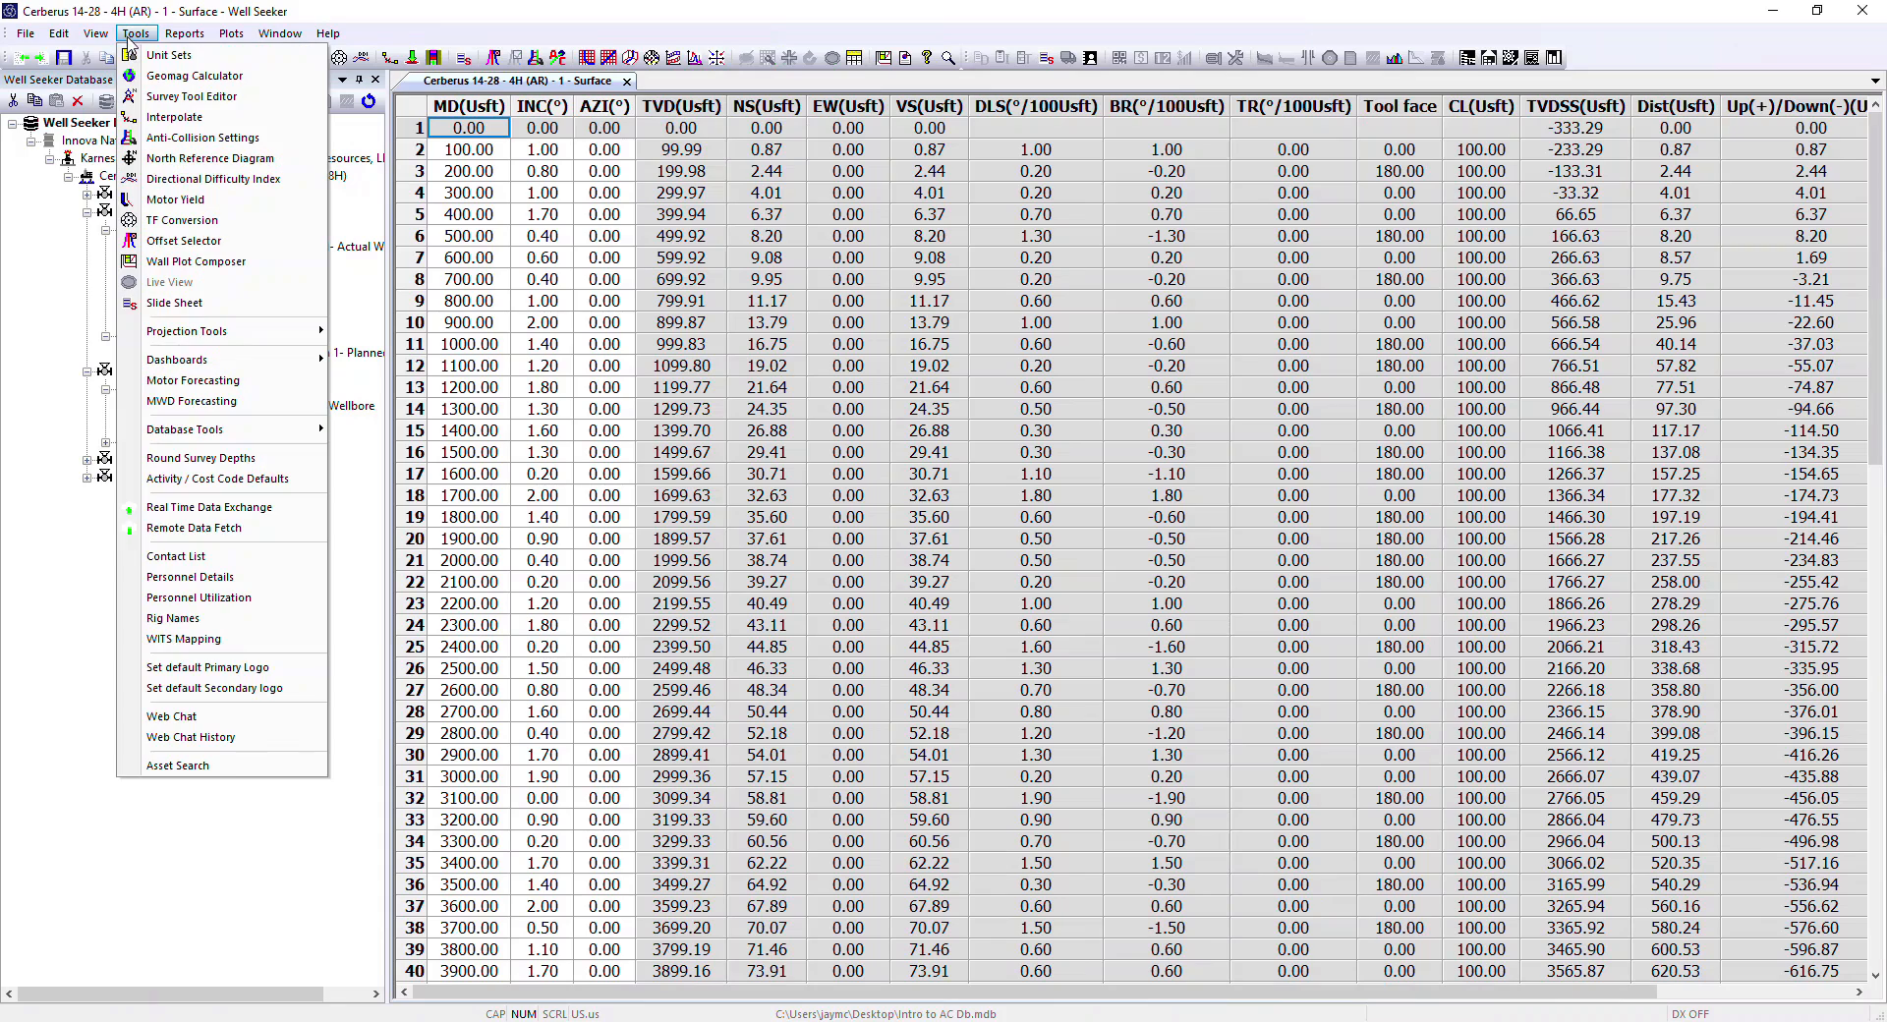
{"action": "left_click", "coordinate": [191, 96]}
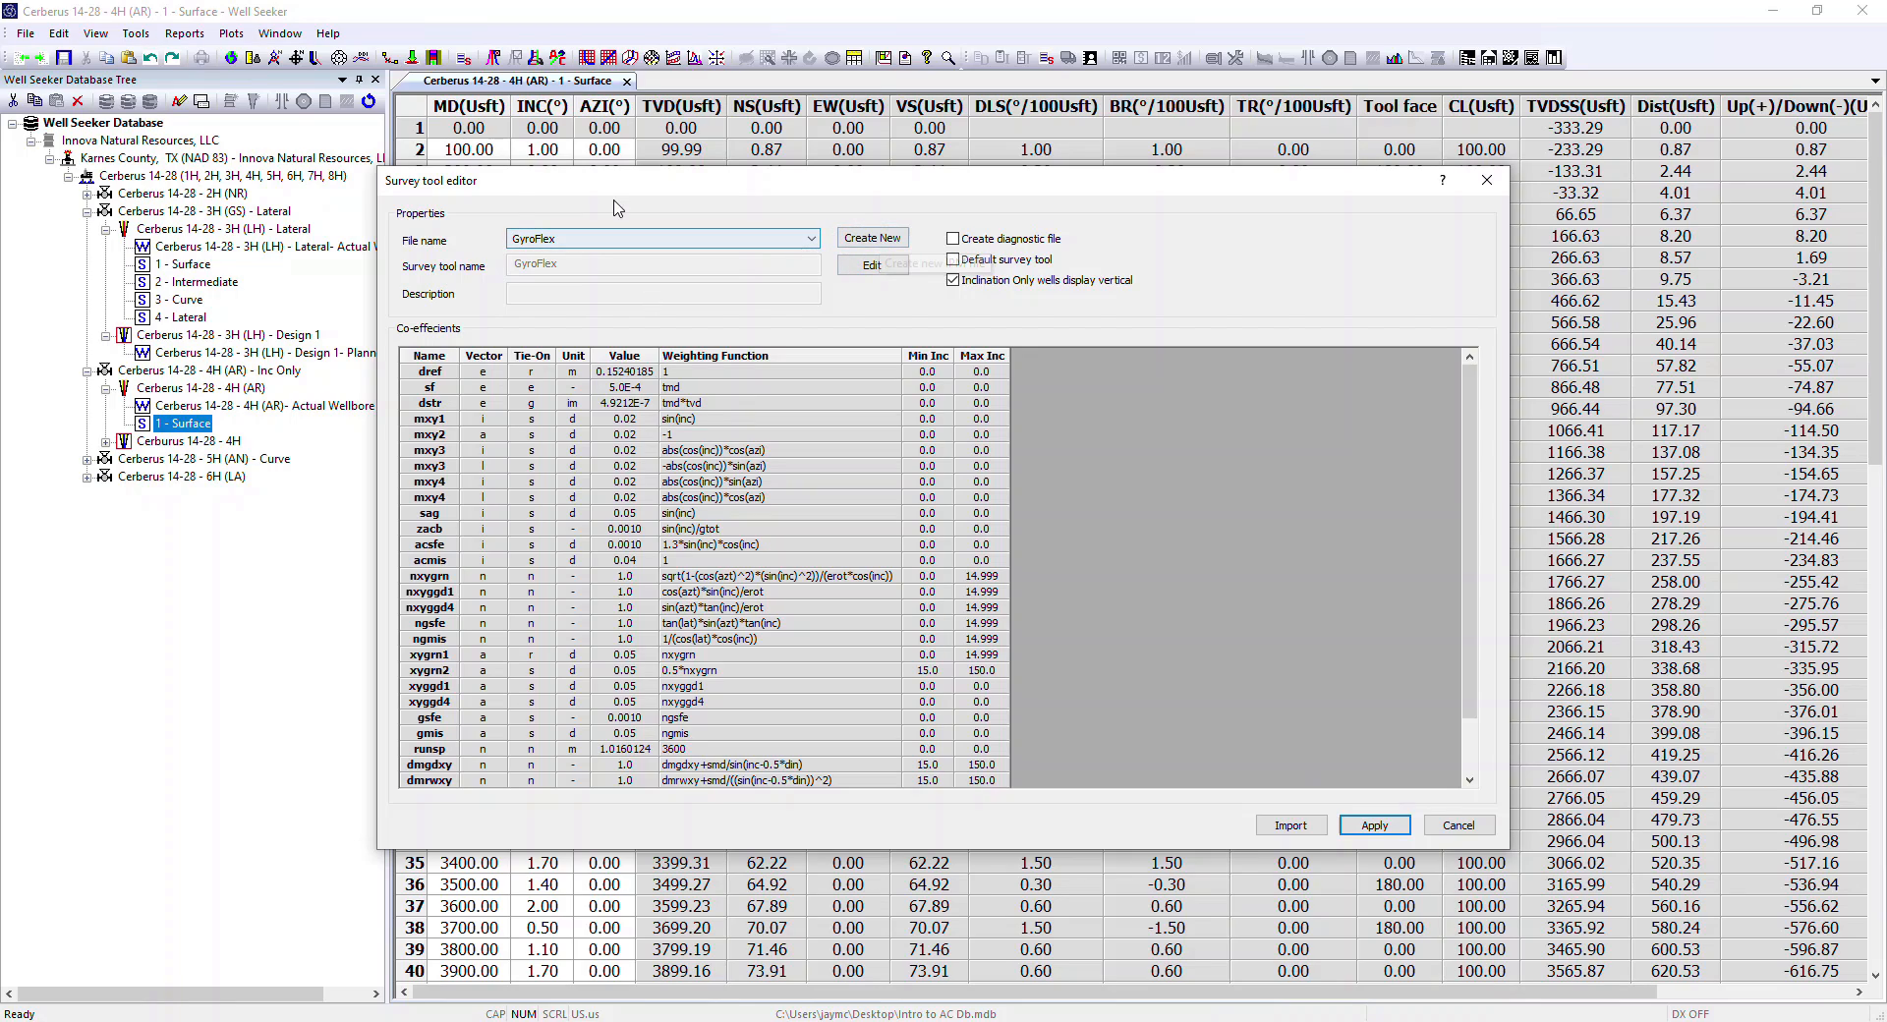
{"action": "left_click", "coordinate": [893, 249]}
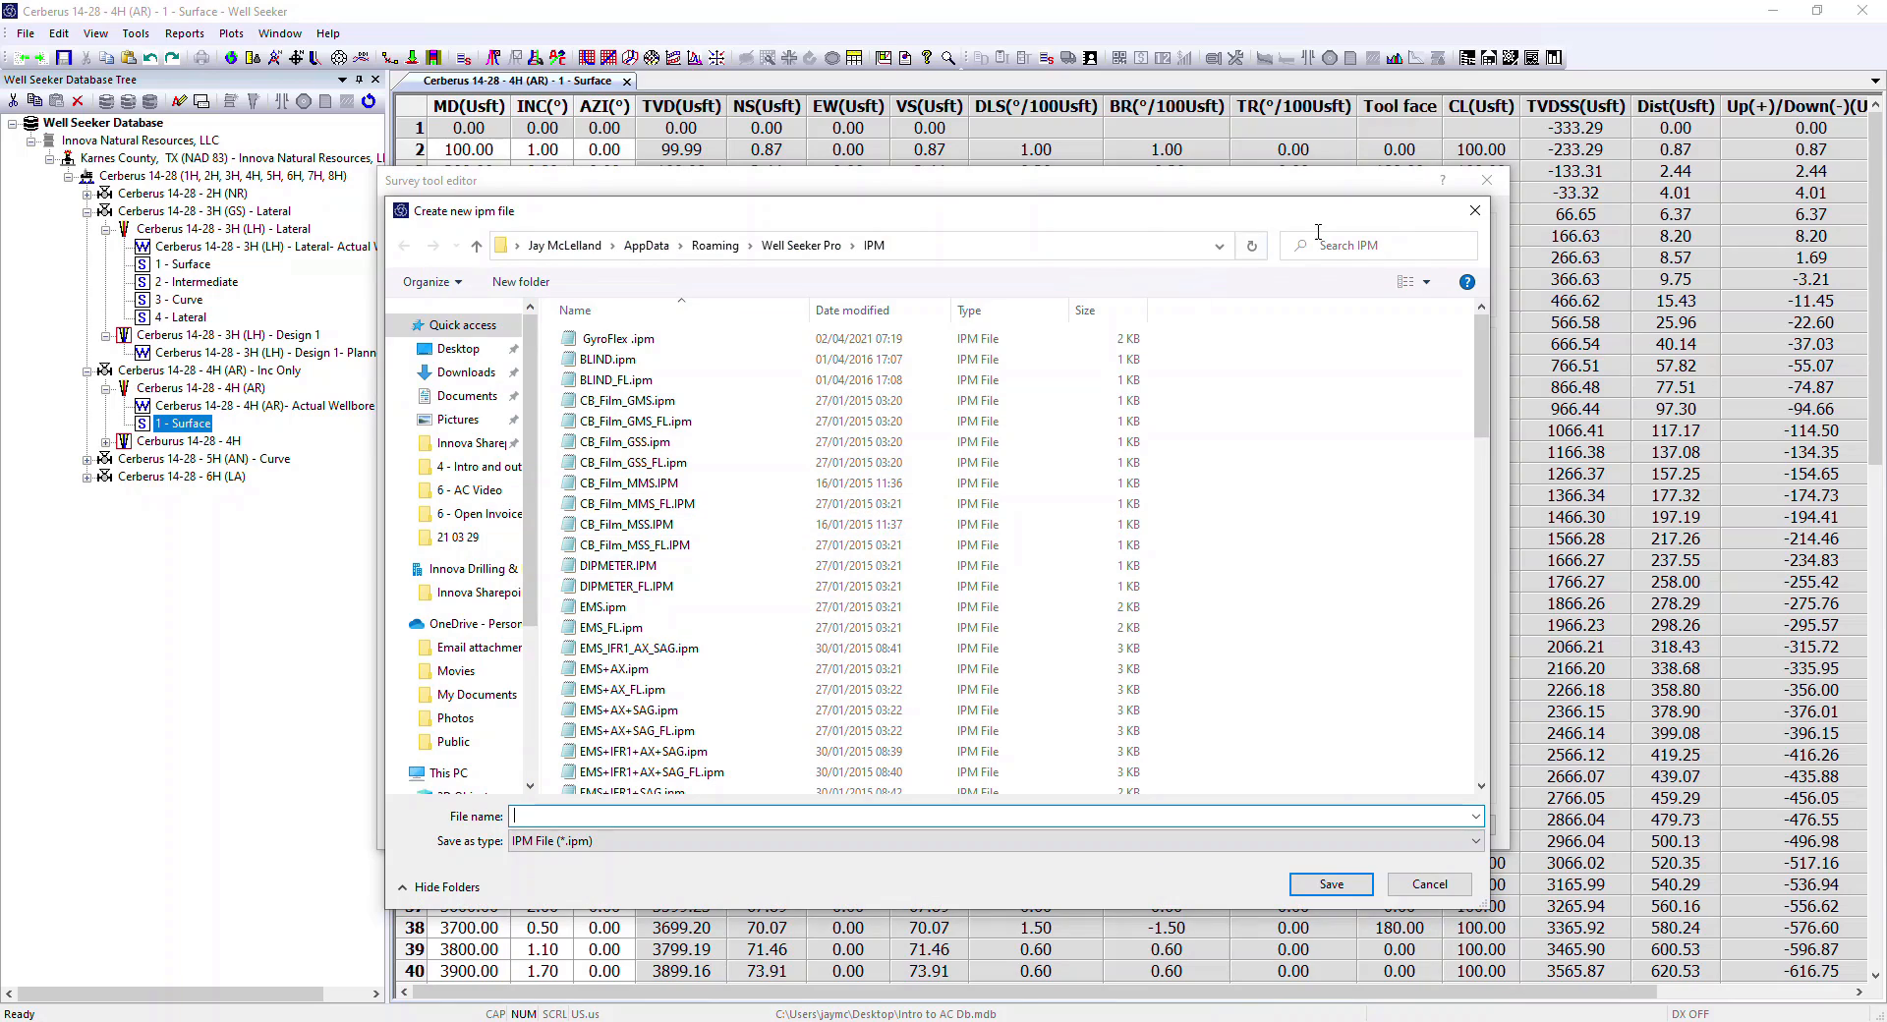
{"action": "left_click", "coordinate": [1471, 213]}
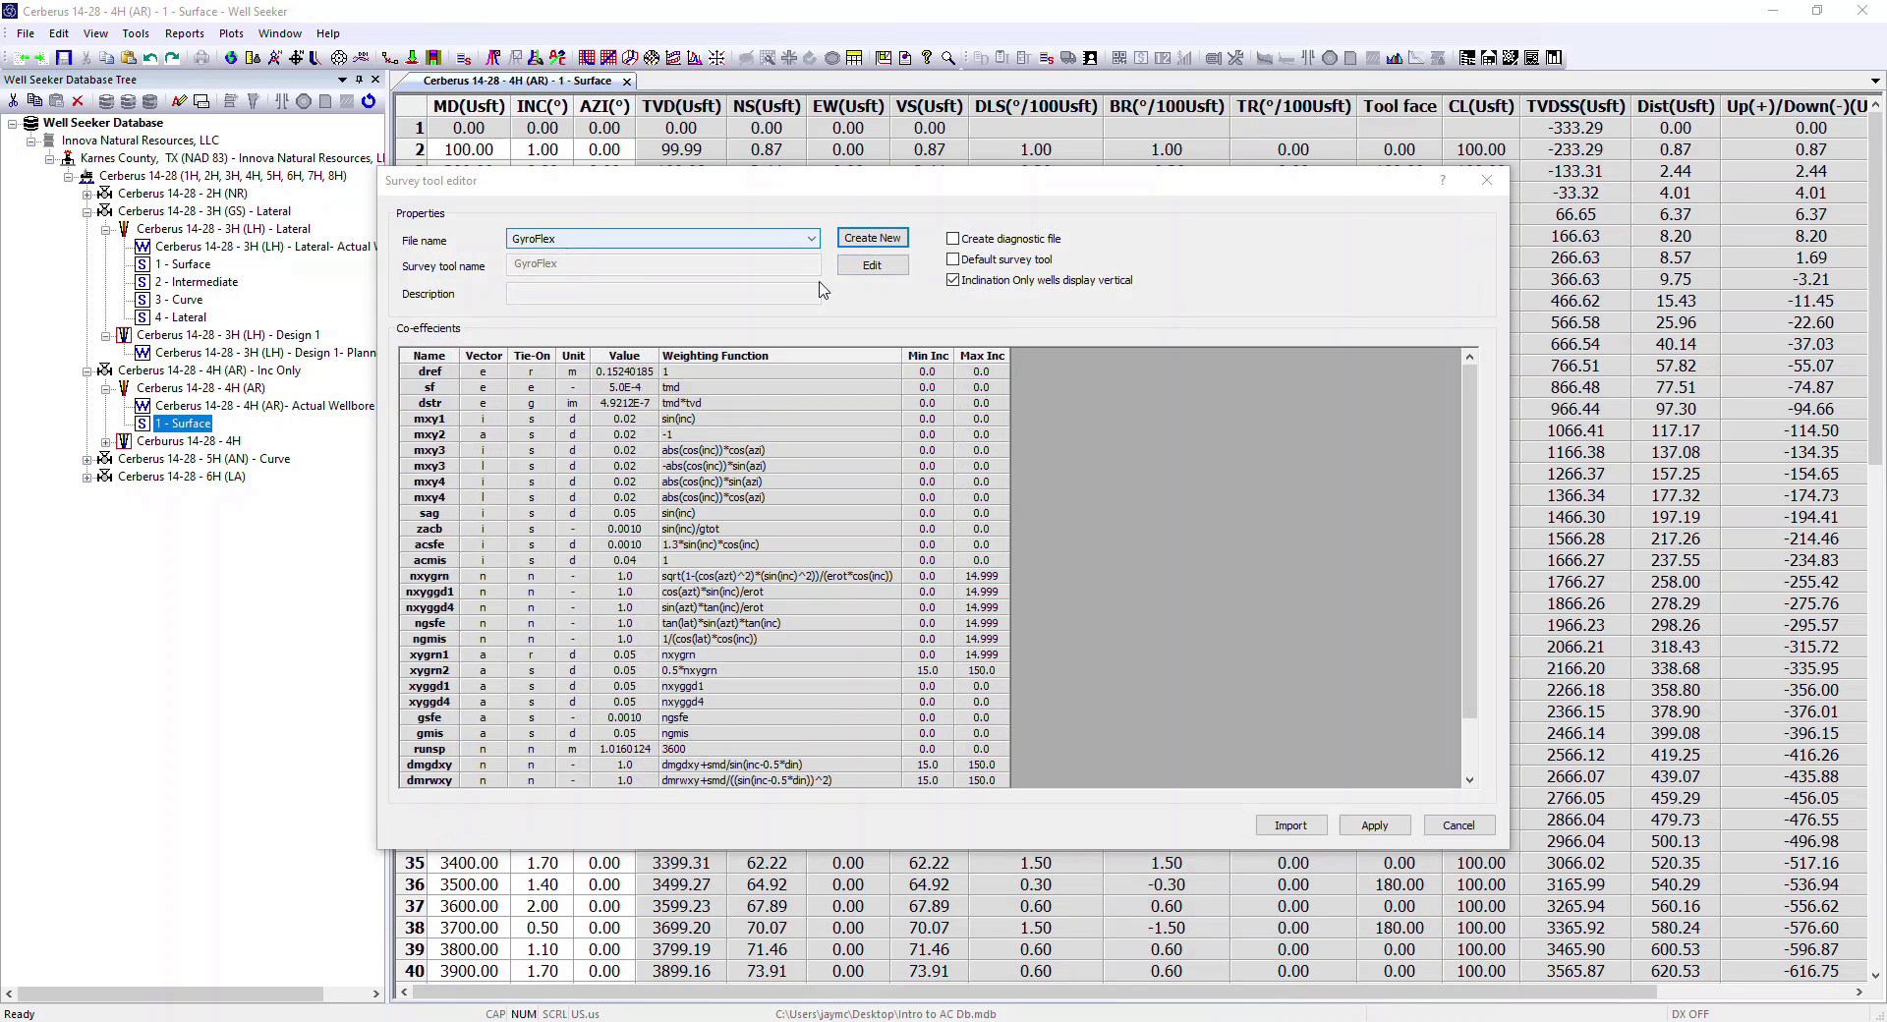
{"action": "left_click", "coordinate": [888, 266]}
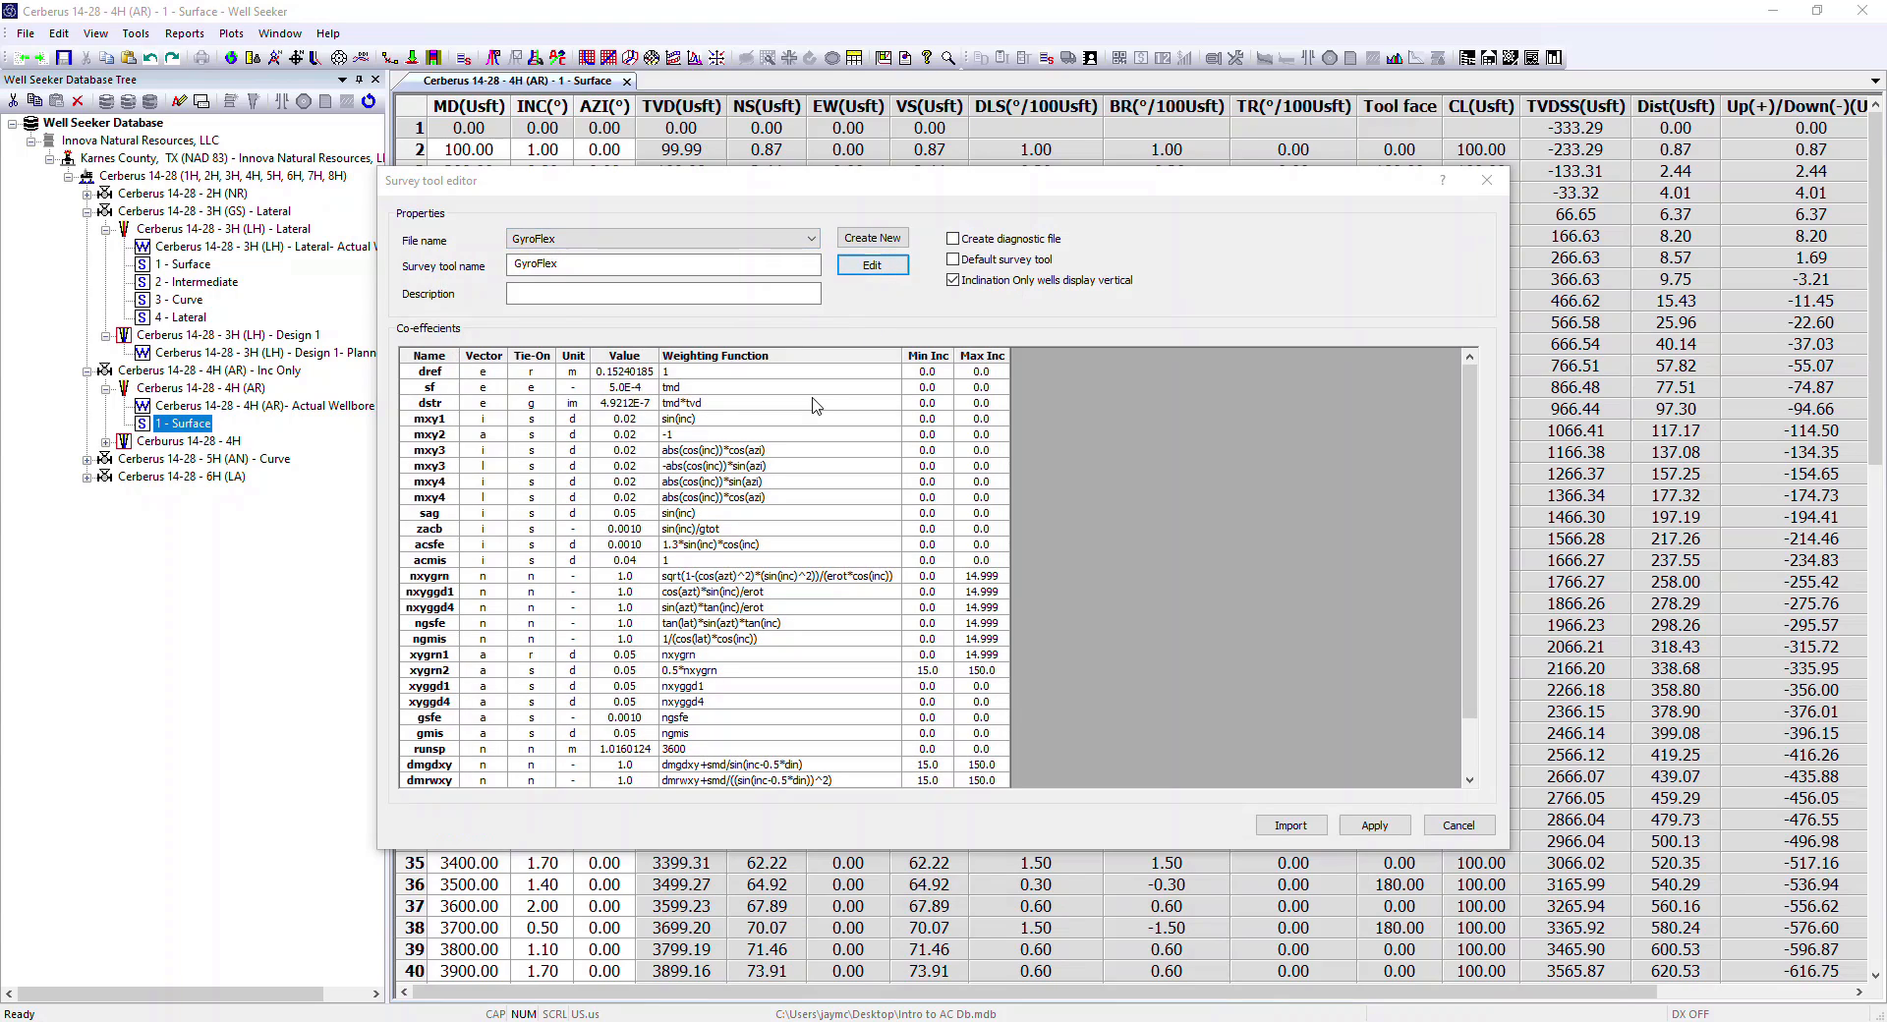
{"action": "left_click", "coordinate": [889, 268]}
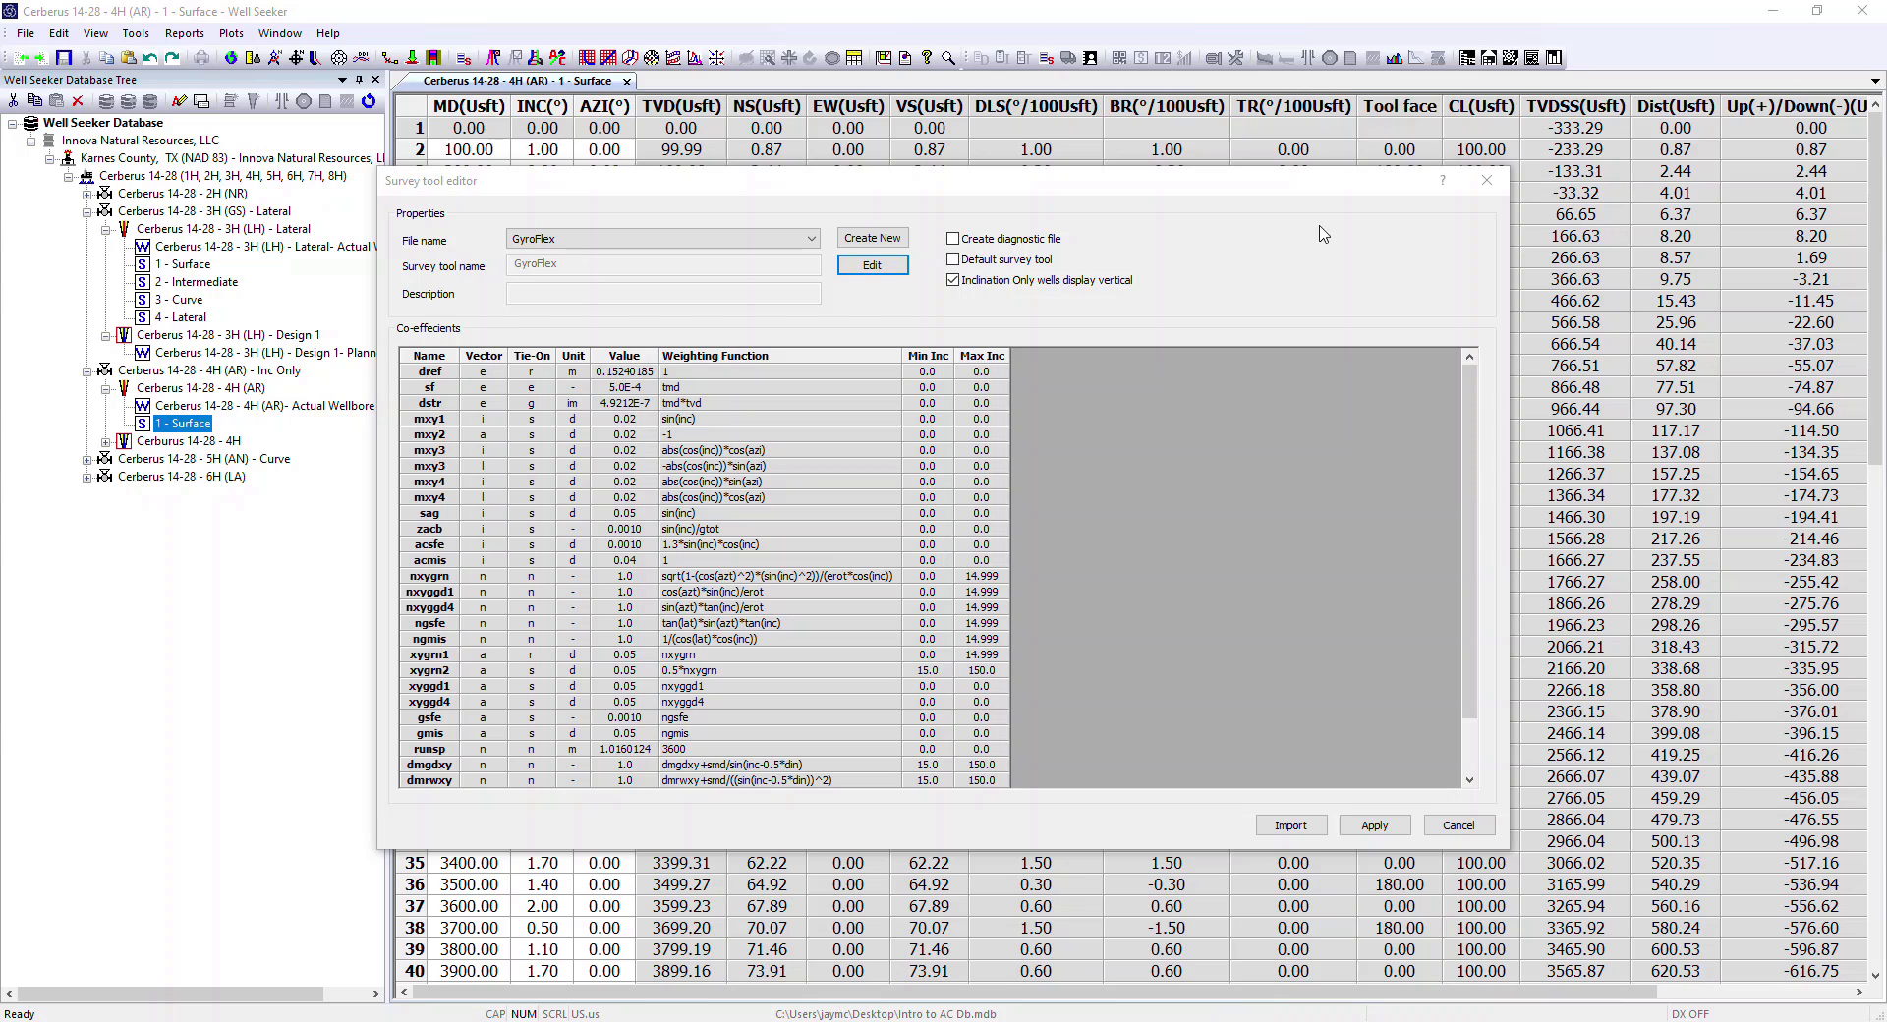
{"action": "left_click", "coordinate": [1486, 181]}
Look through the IPM files in the IPM subfolder of the setup file folder, then close the folder.
{"action": "left_click", "coordinate": [330, 34]}
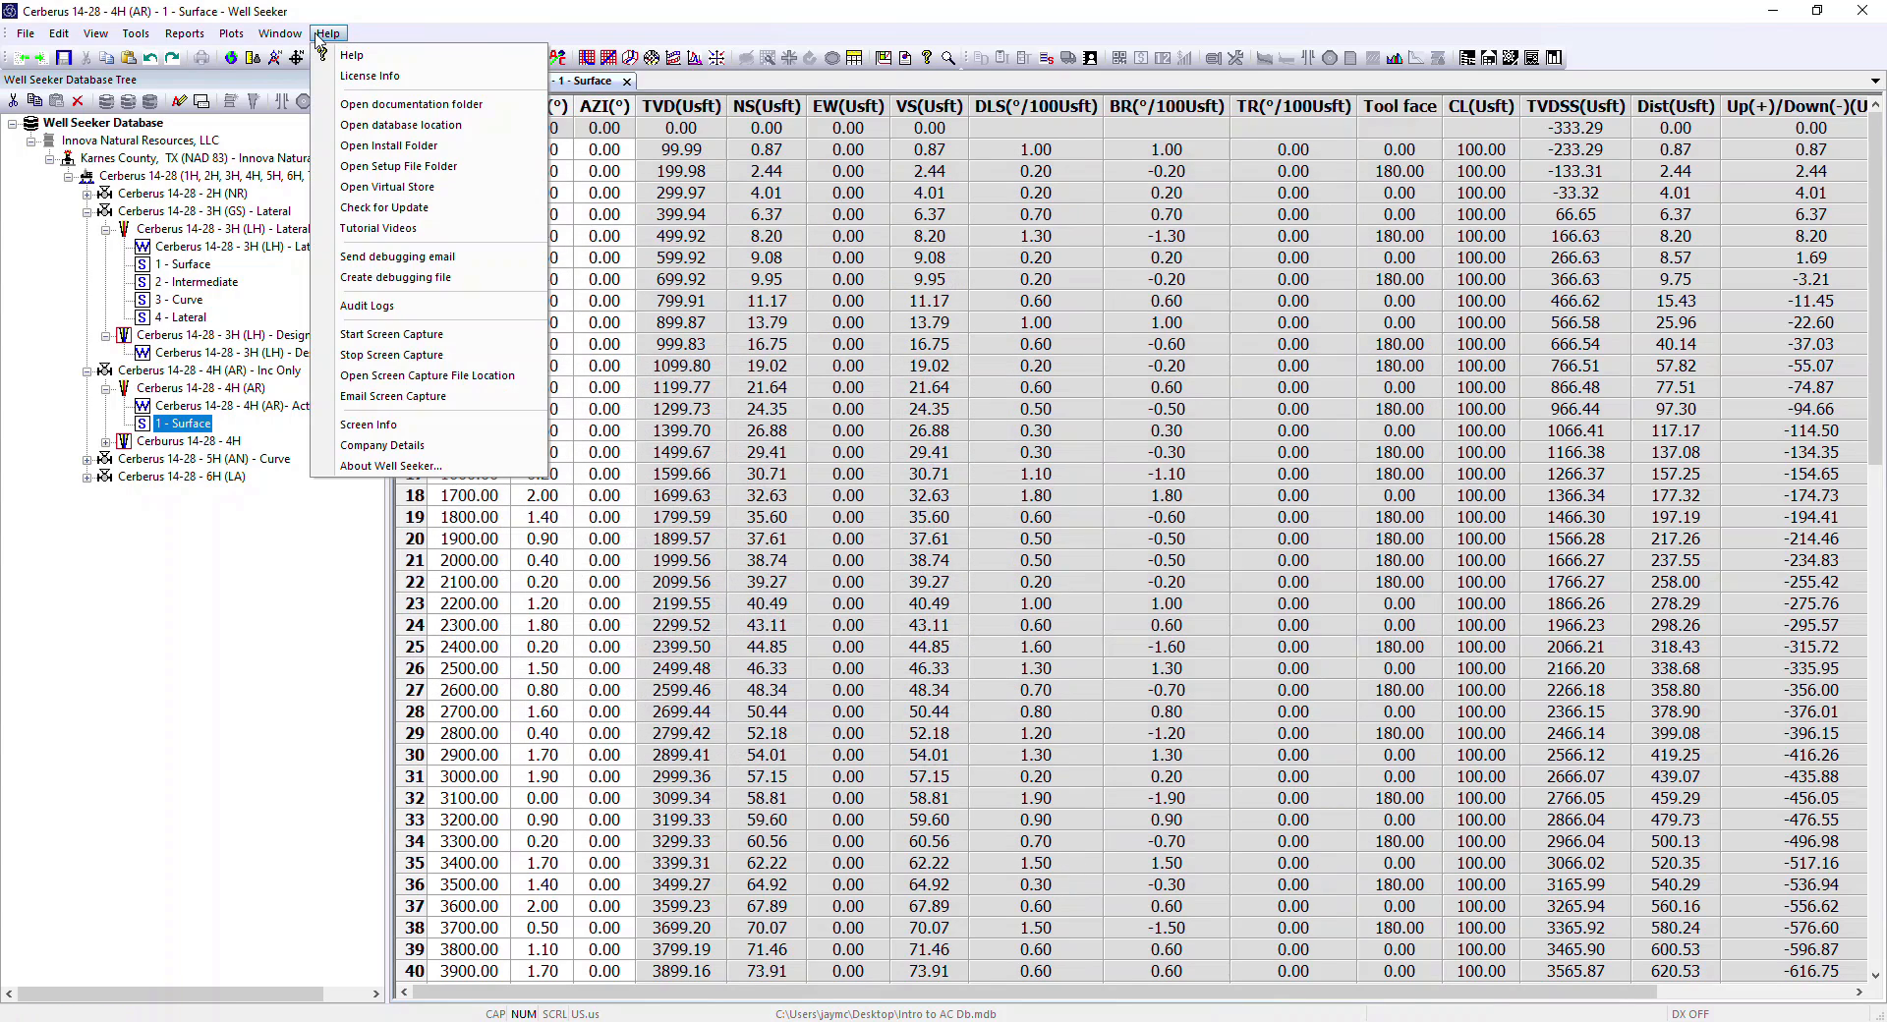
{"action": "left_click", "coordinate": [397, 169]}
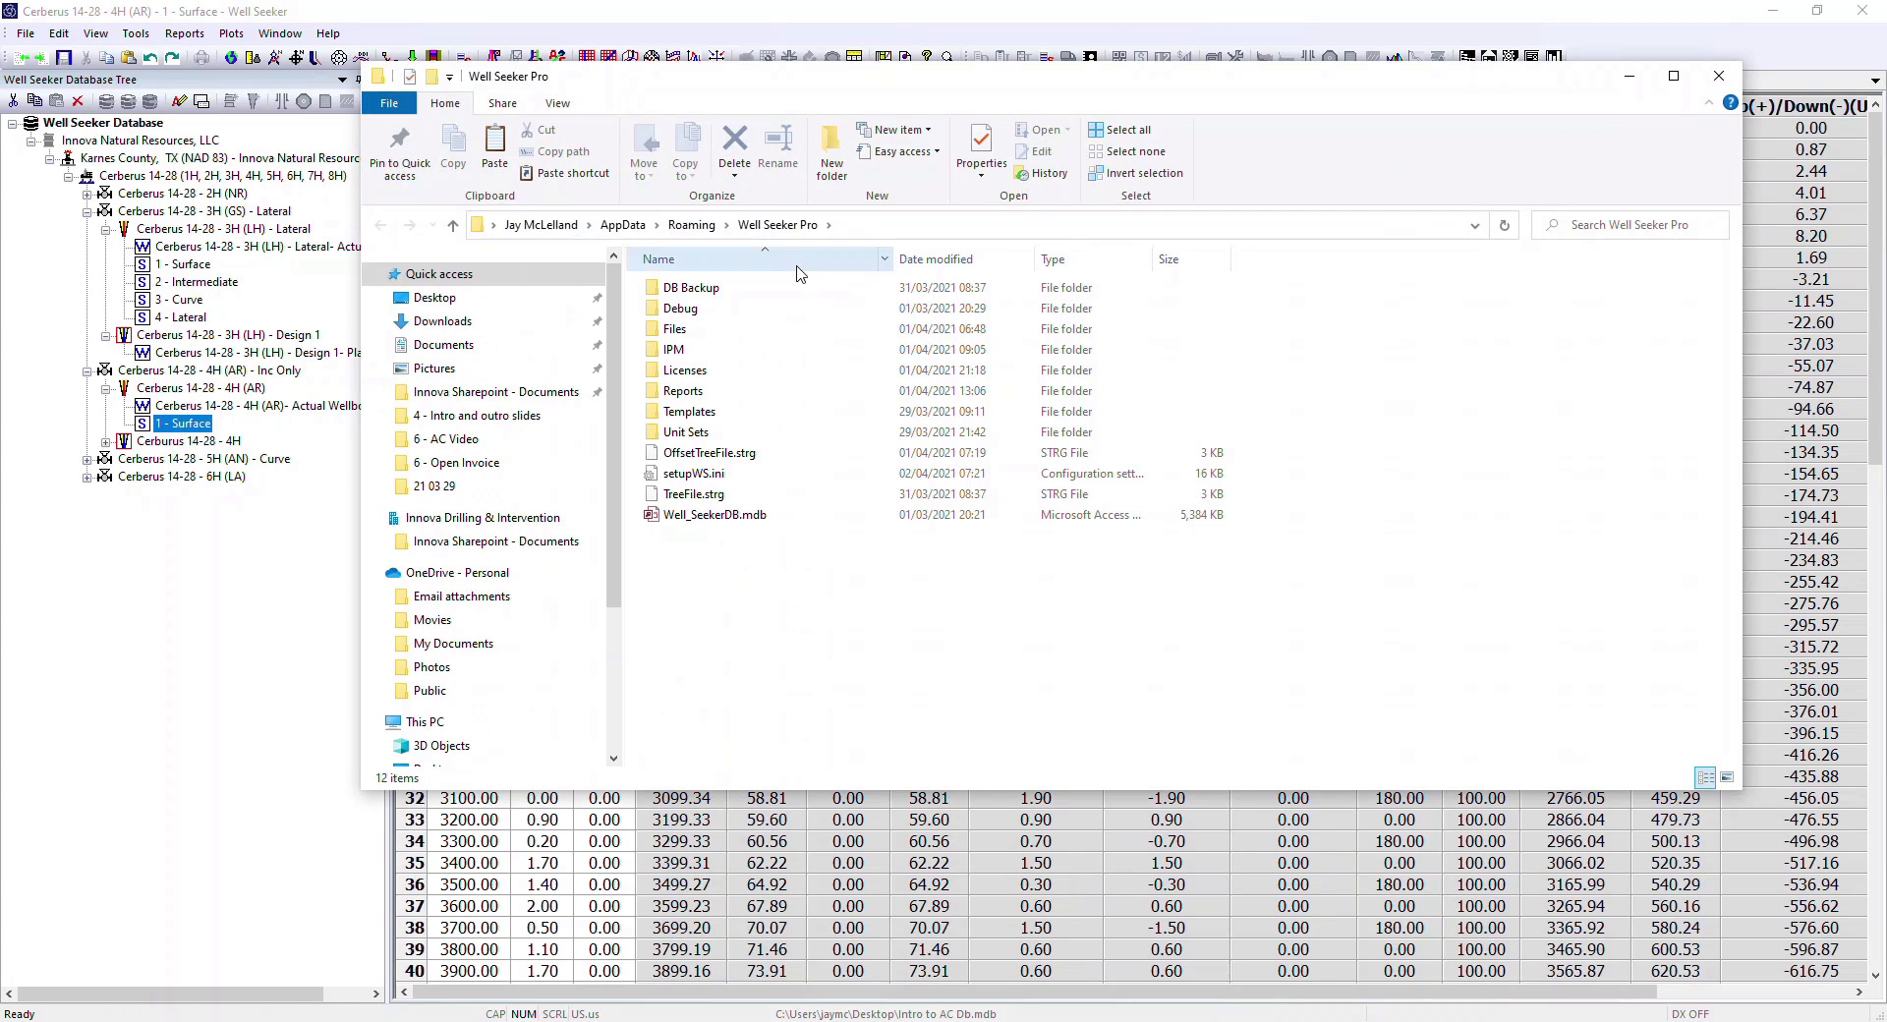
{"action": "double_click", "coordinate": [681, 352]}
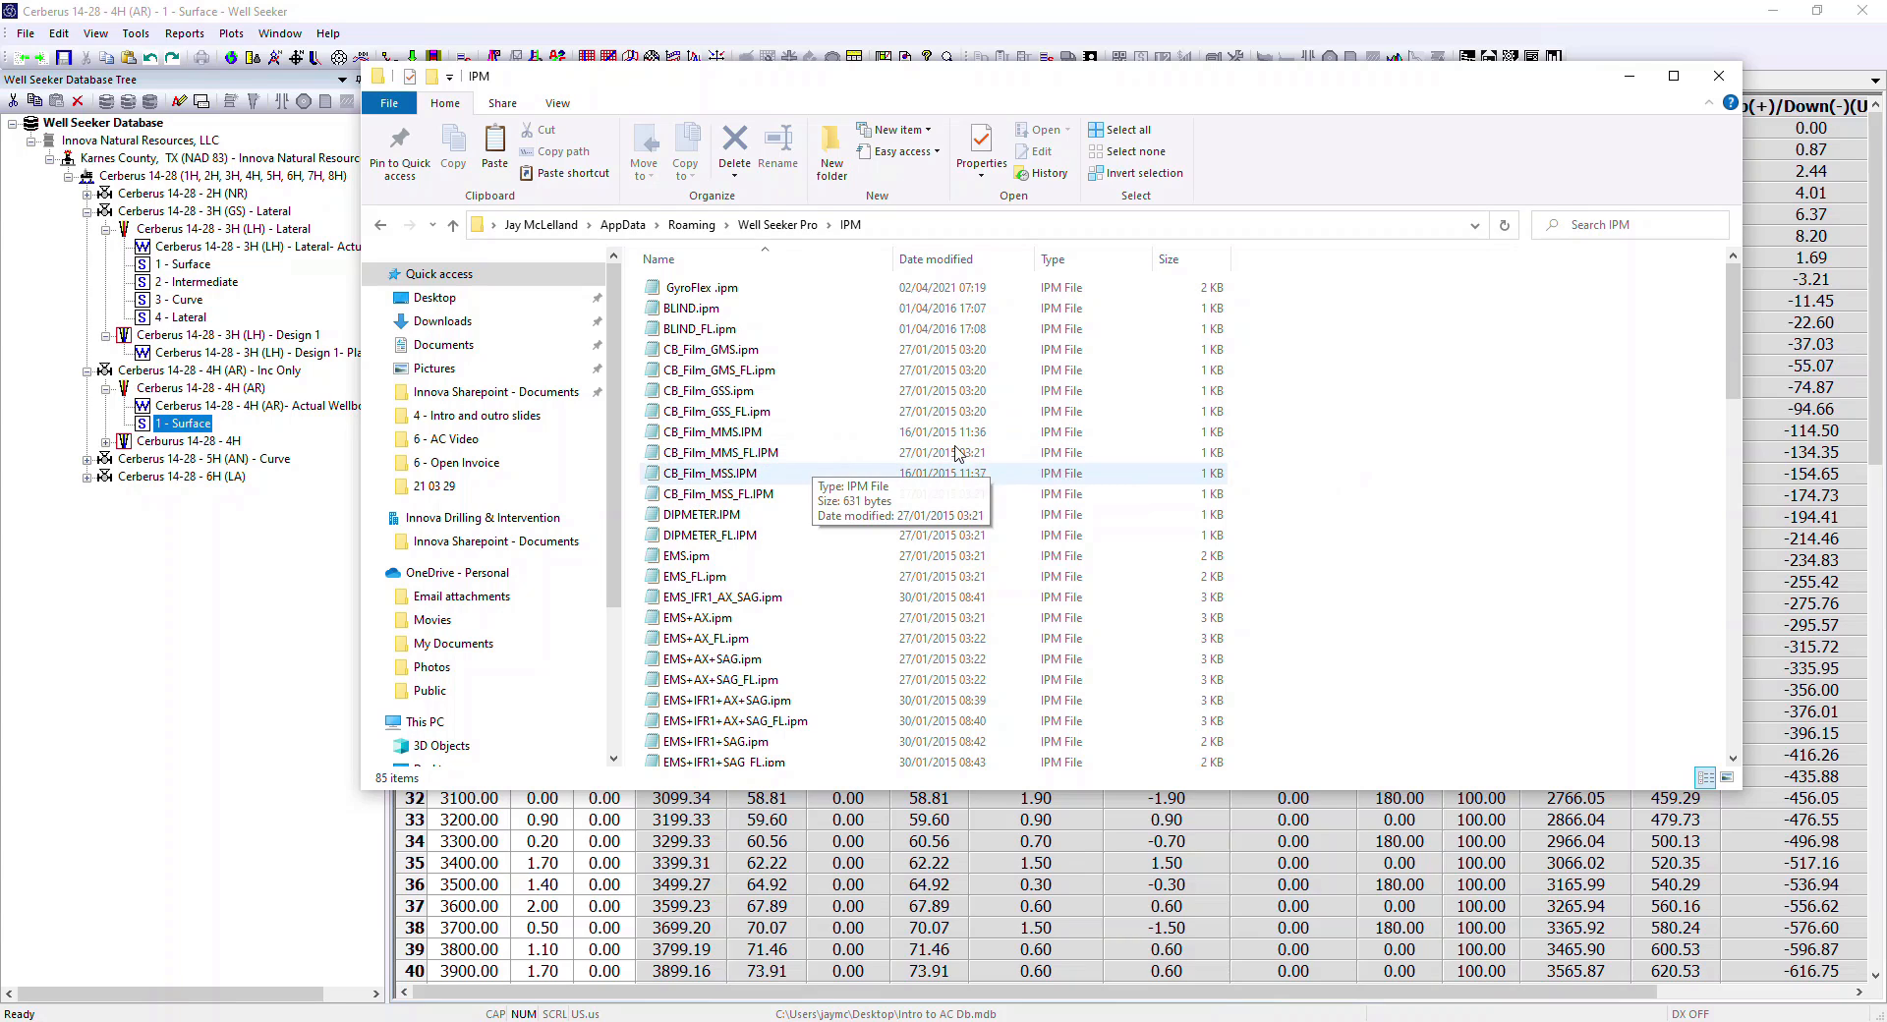
{"action": "left_click", "coordinate": [1717, 76]}
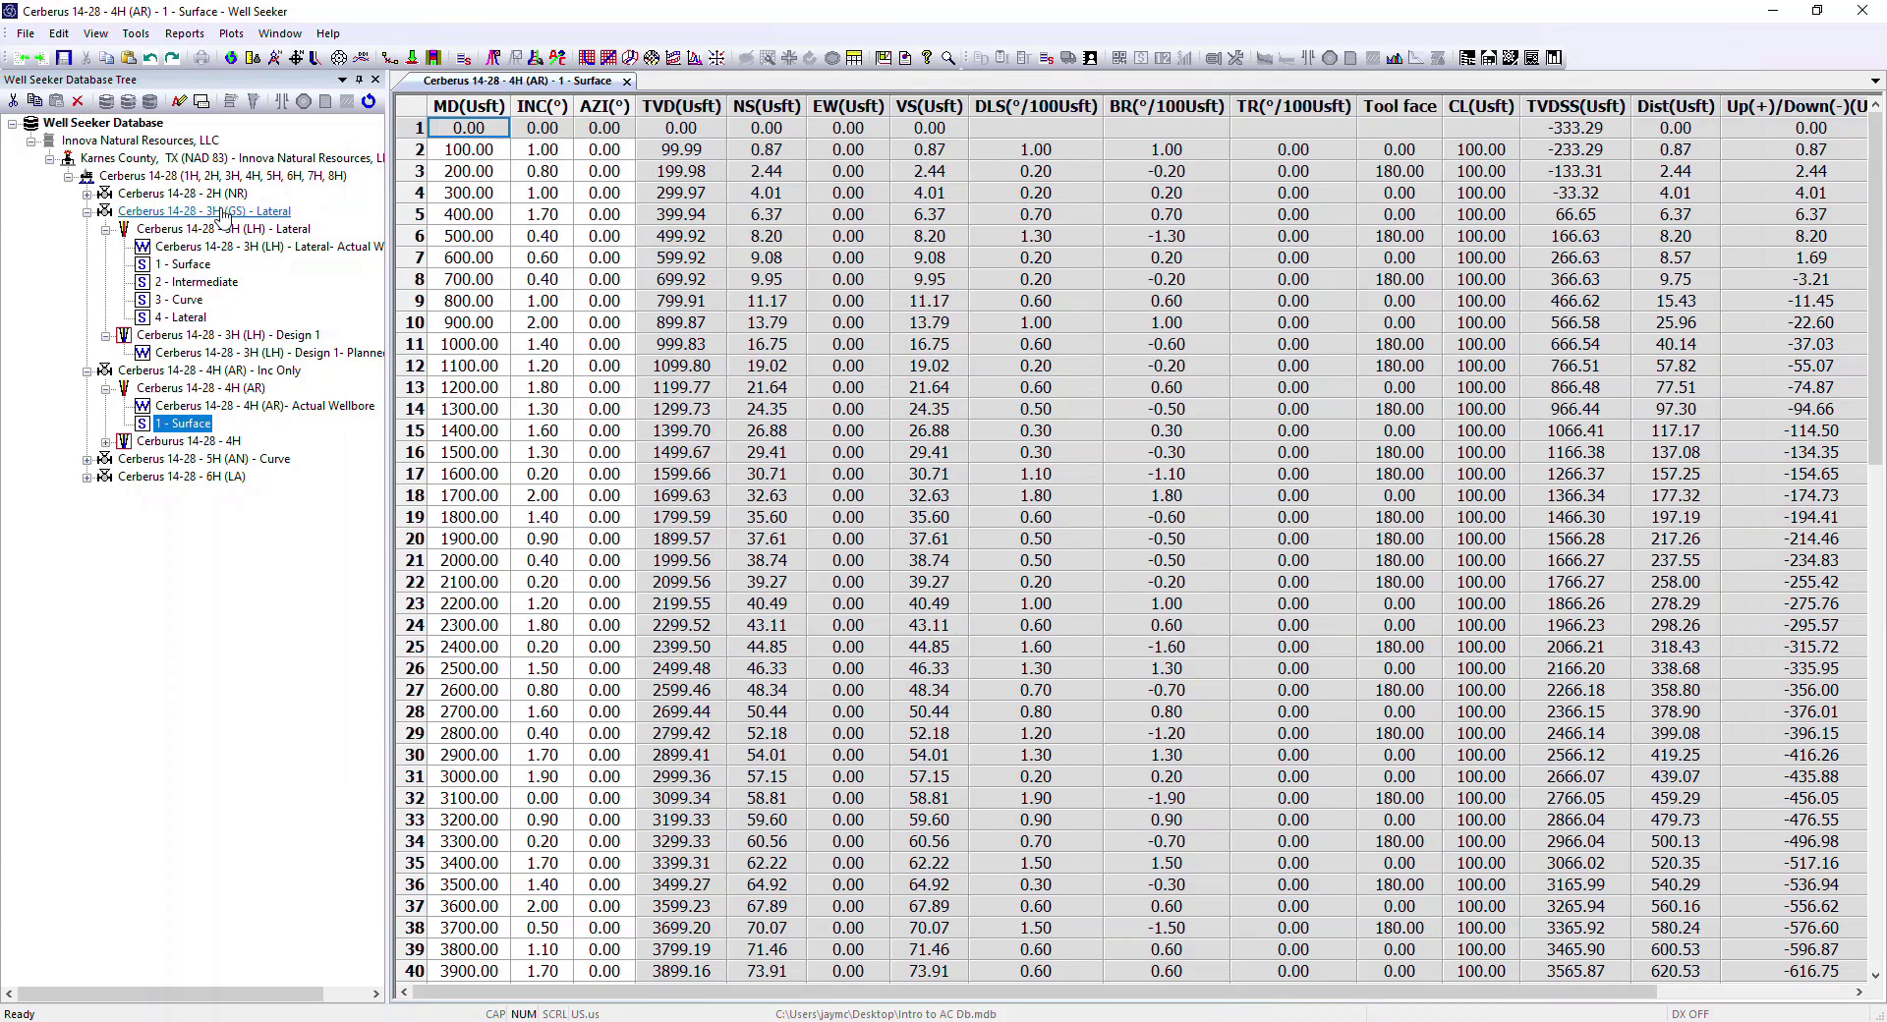
Examine the Compass import settings, particularly the Import Survey Tools option, and close them without changes.
{"action": "left_click", "coordinate": [23, 39]}
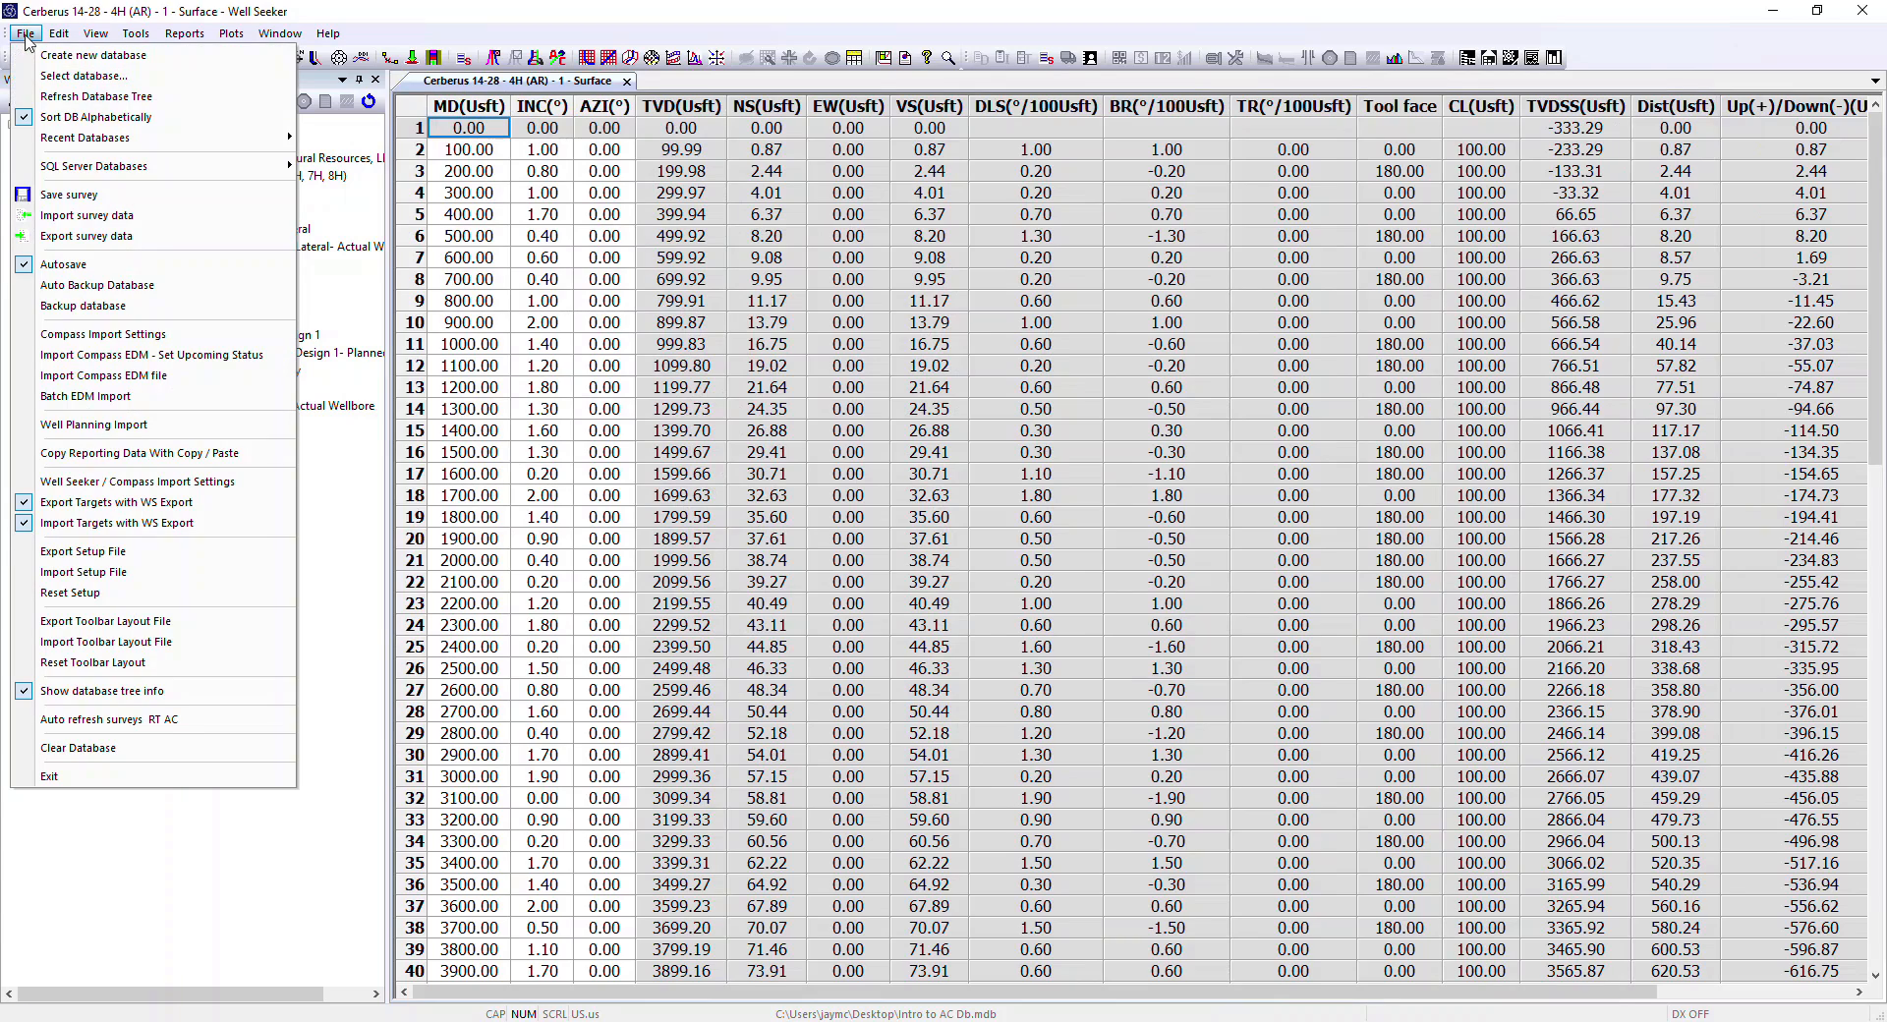
{"action": "left_click", "coordinate": [135, 335]}
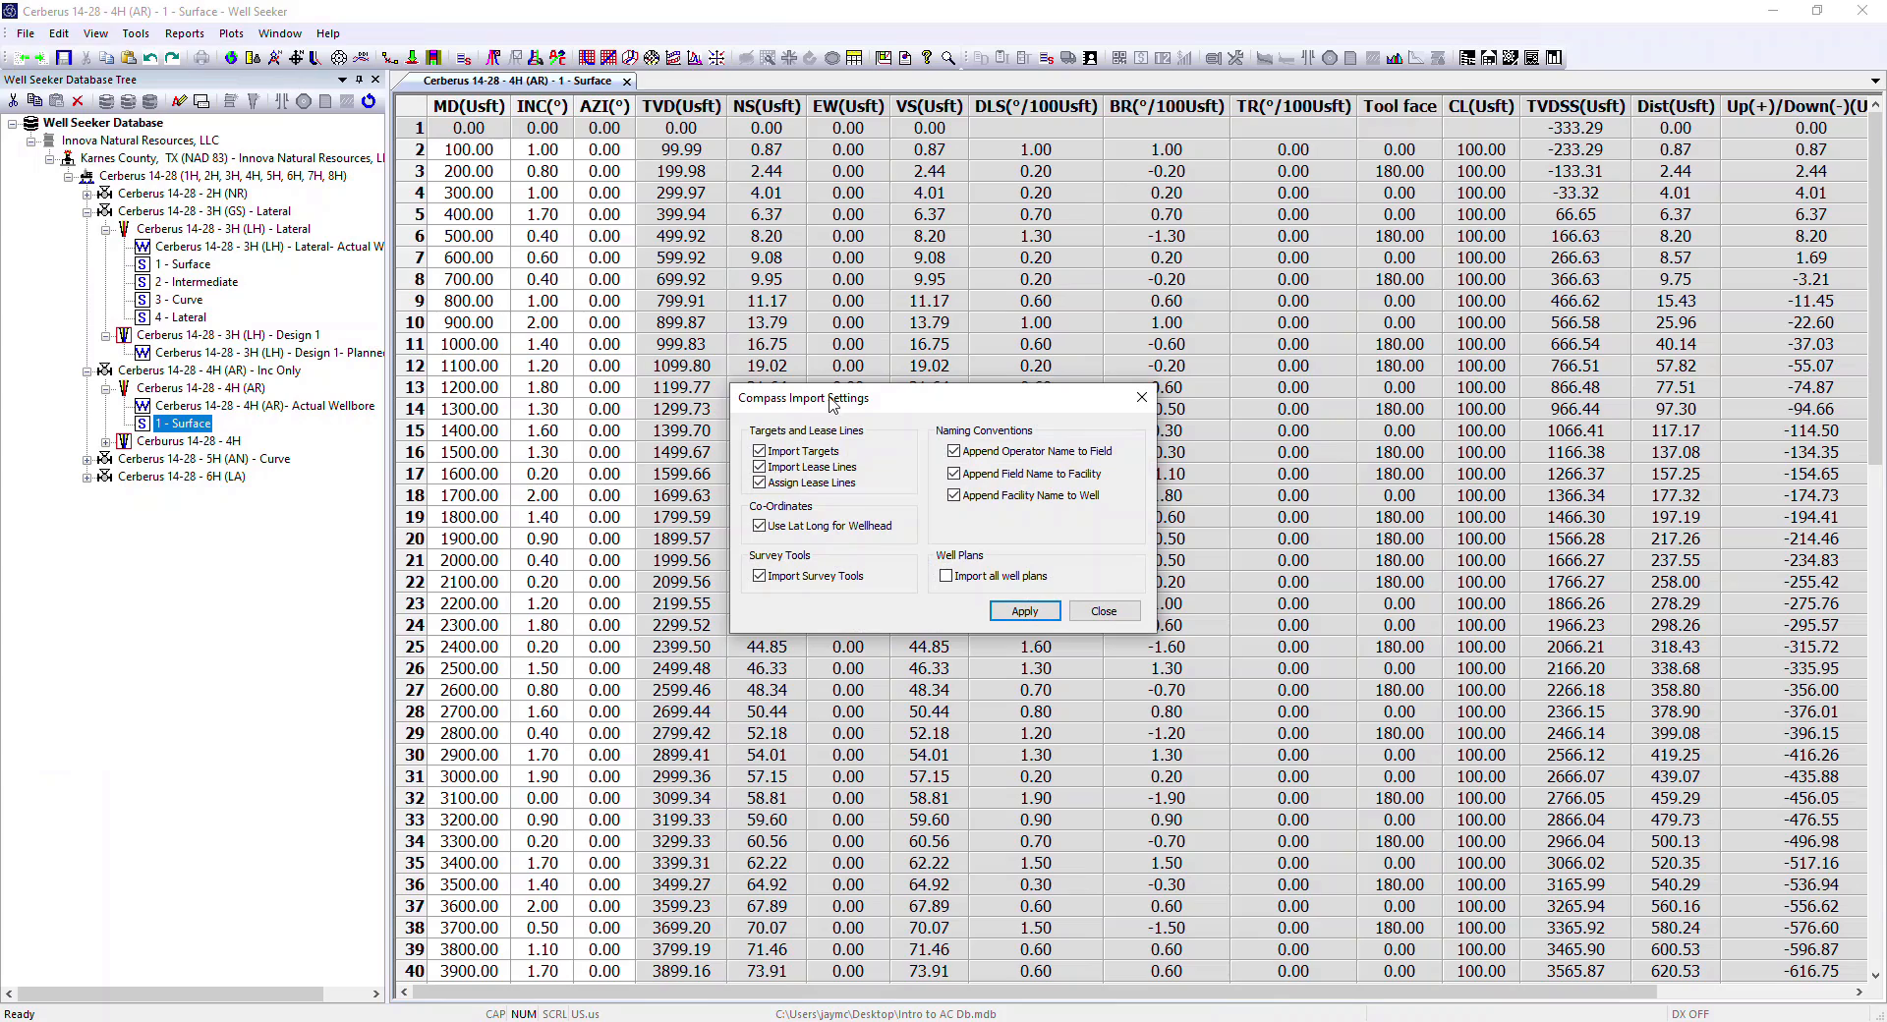
{"action": "left_click_drag", "start_coordinate": [893, 397], "coordinate": [714, 288]}
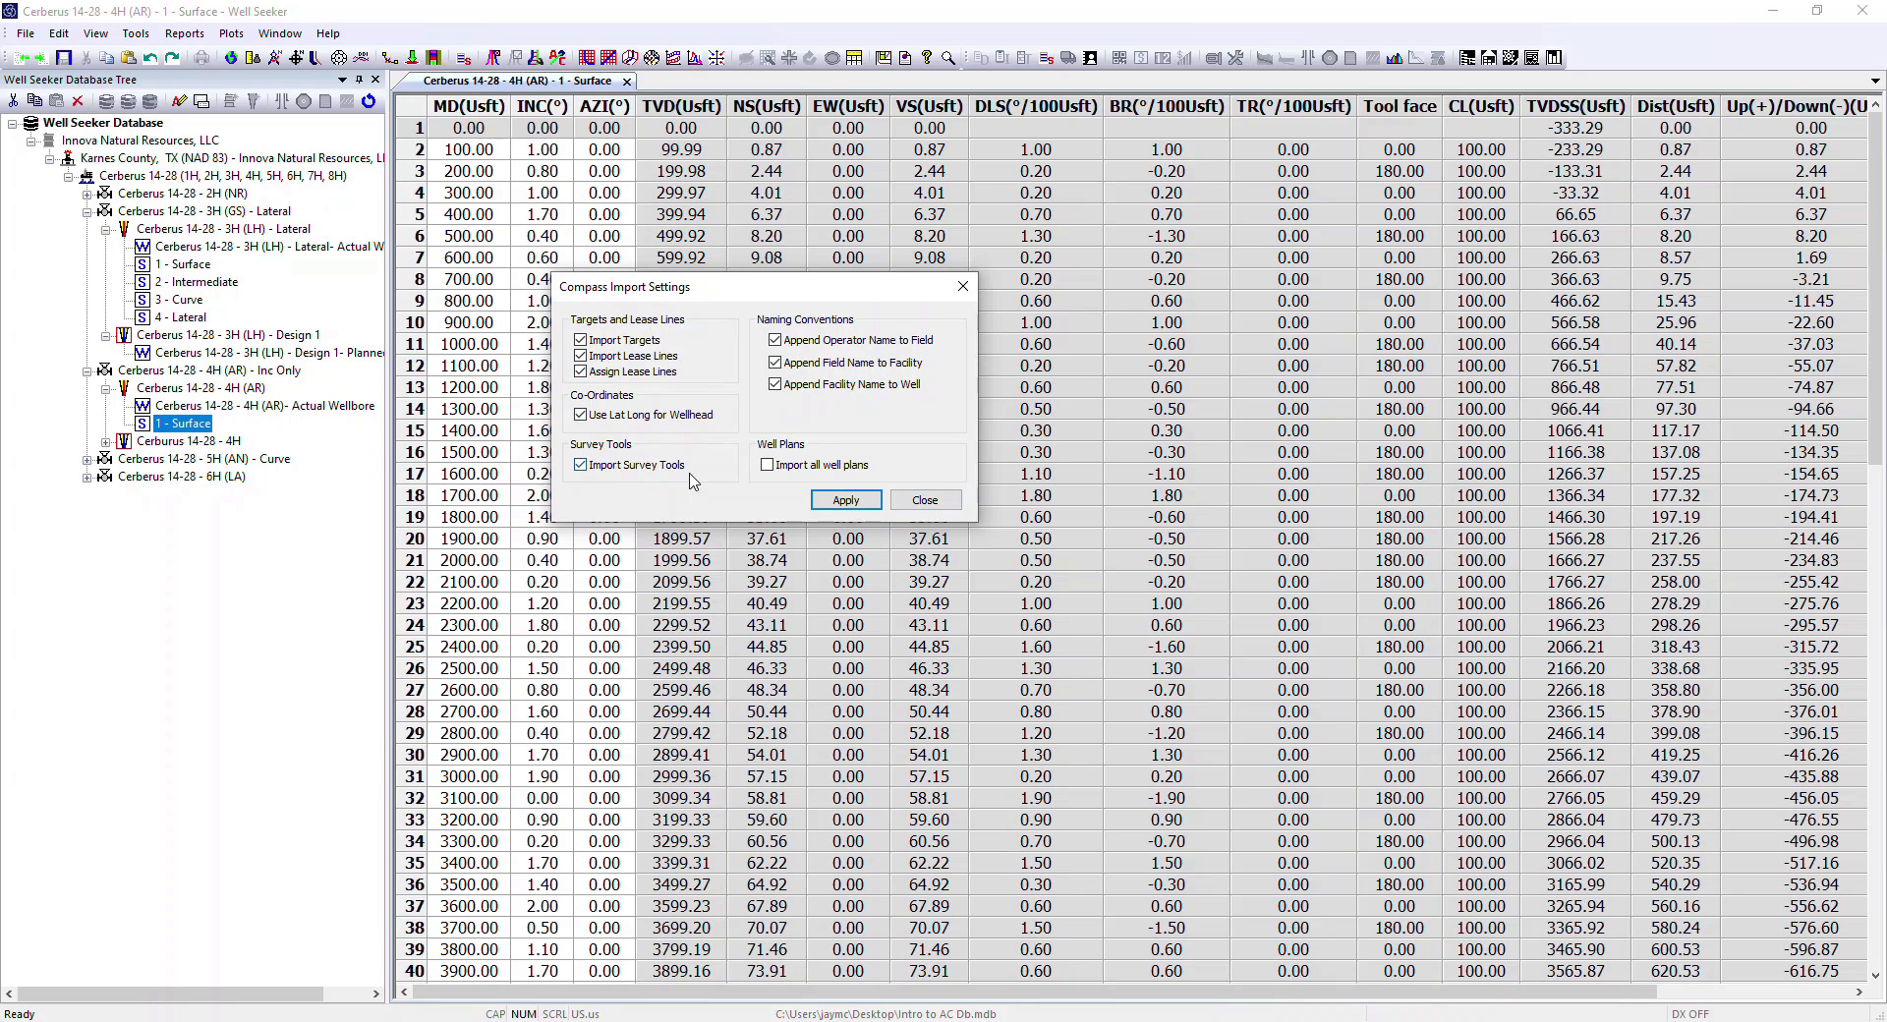
{"action": "left_click", "coordinate": [921, 501]}
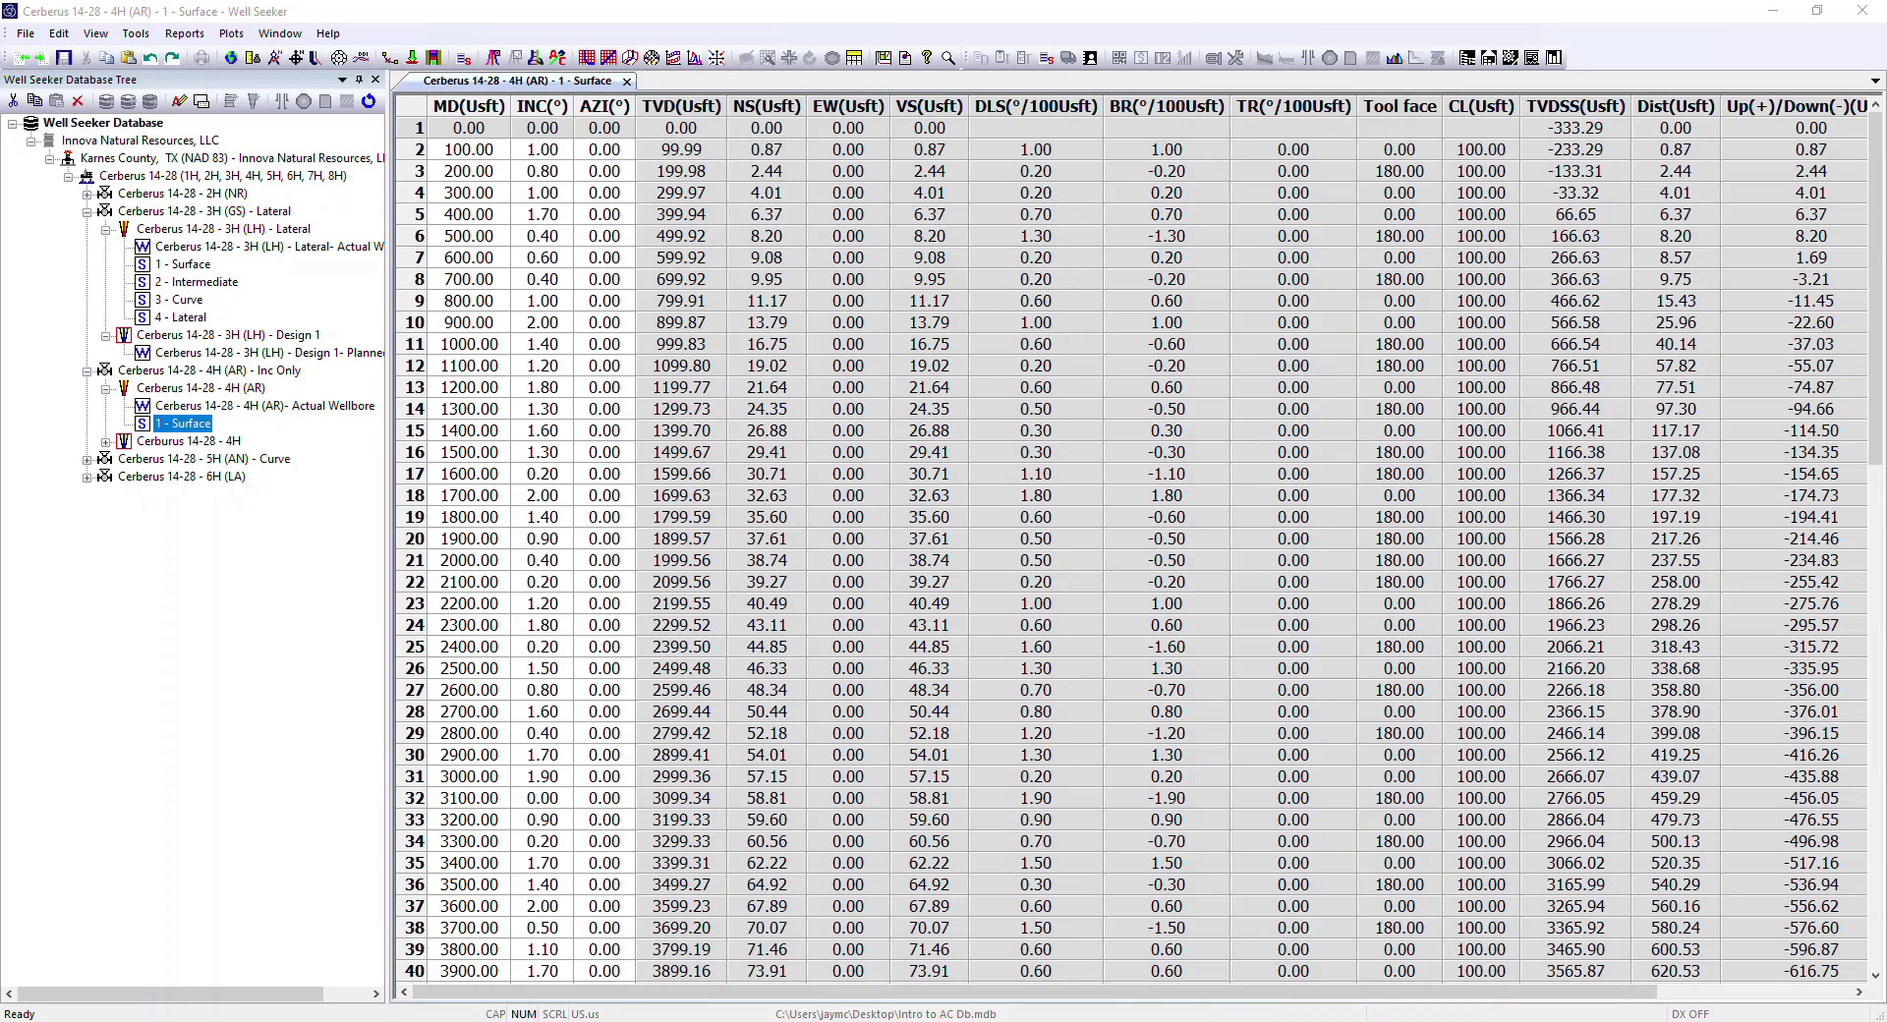
Open the Cerberus 14-28 - 3H (LH) - Design 1 plan in place of the surface survey and turn off the anti-collision interpolation depth range.
{"action": "left_click", "coordinate": [626, 81]}
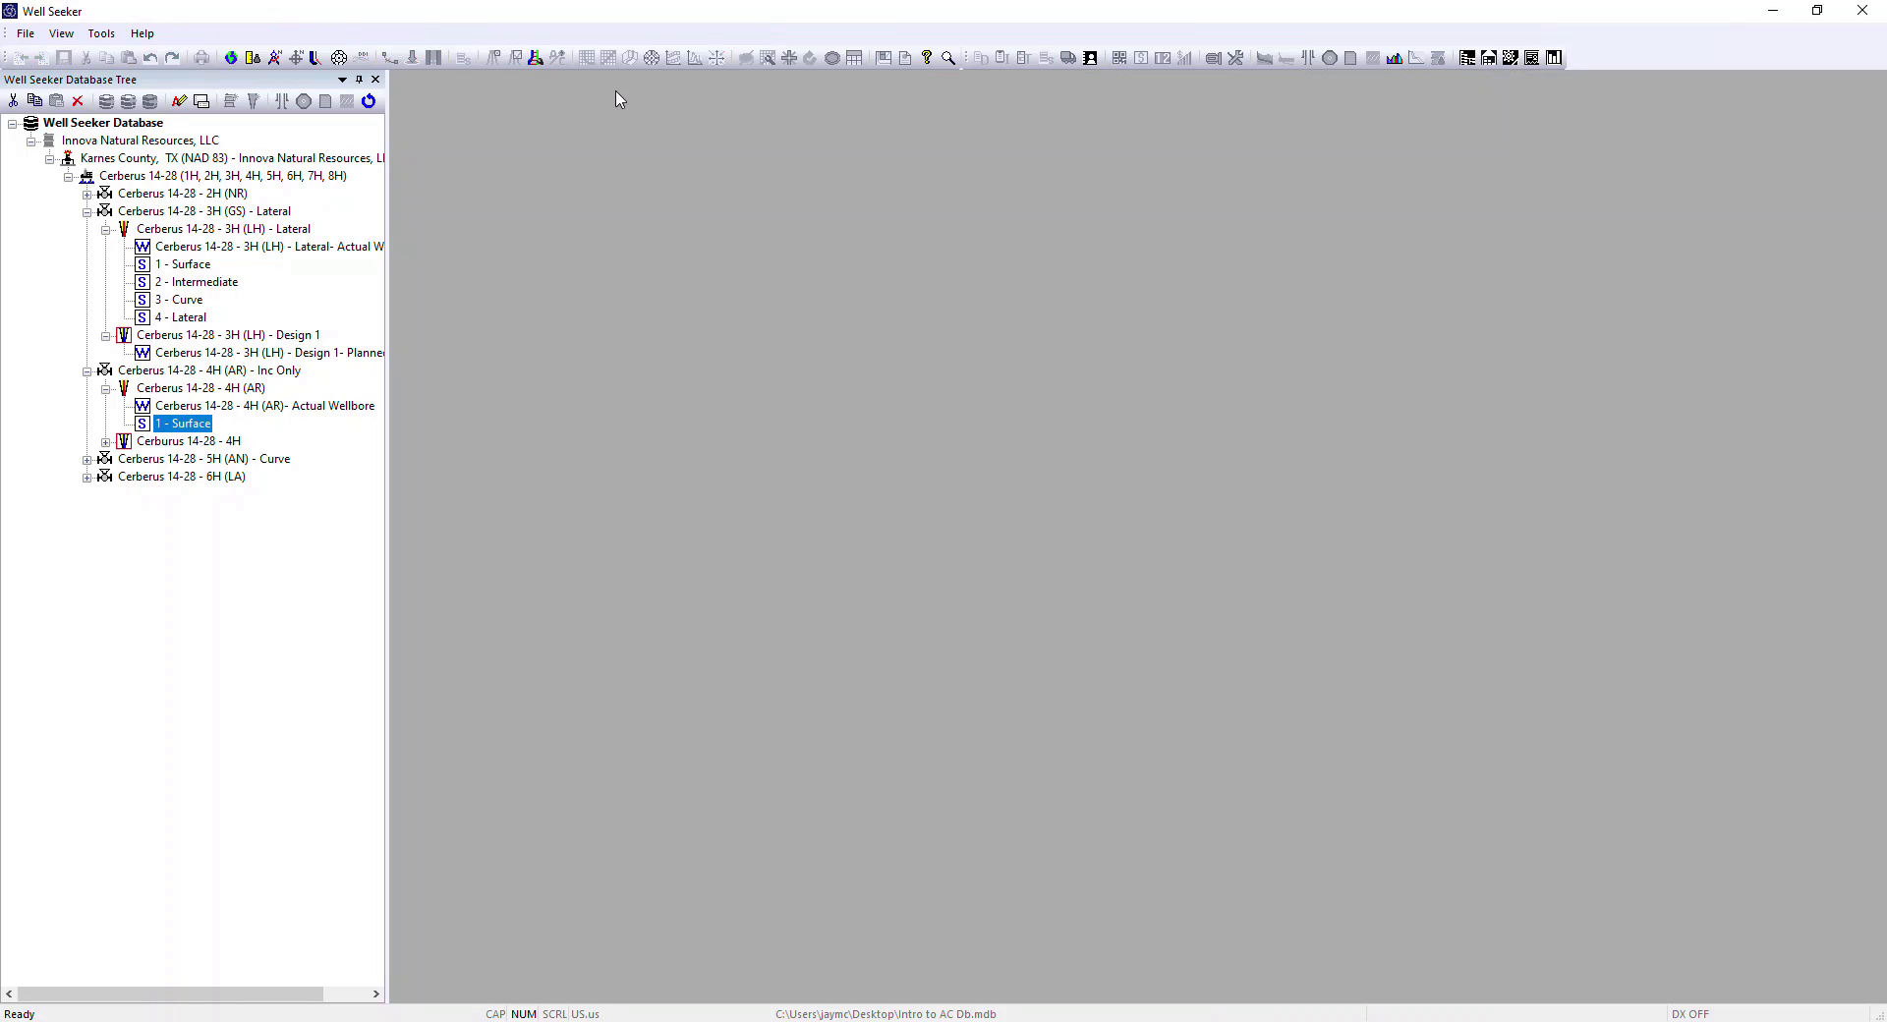
{"action": "double_click", "coordinate": [235, 337]}
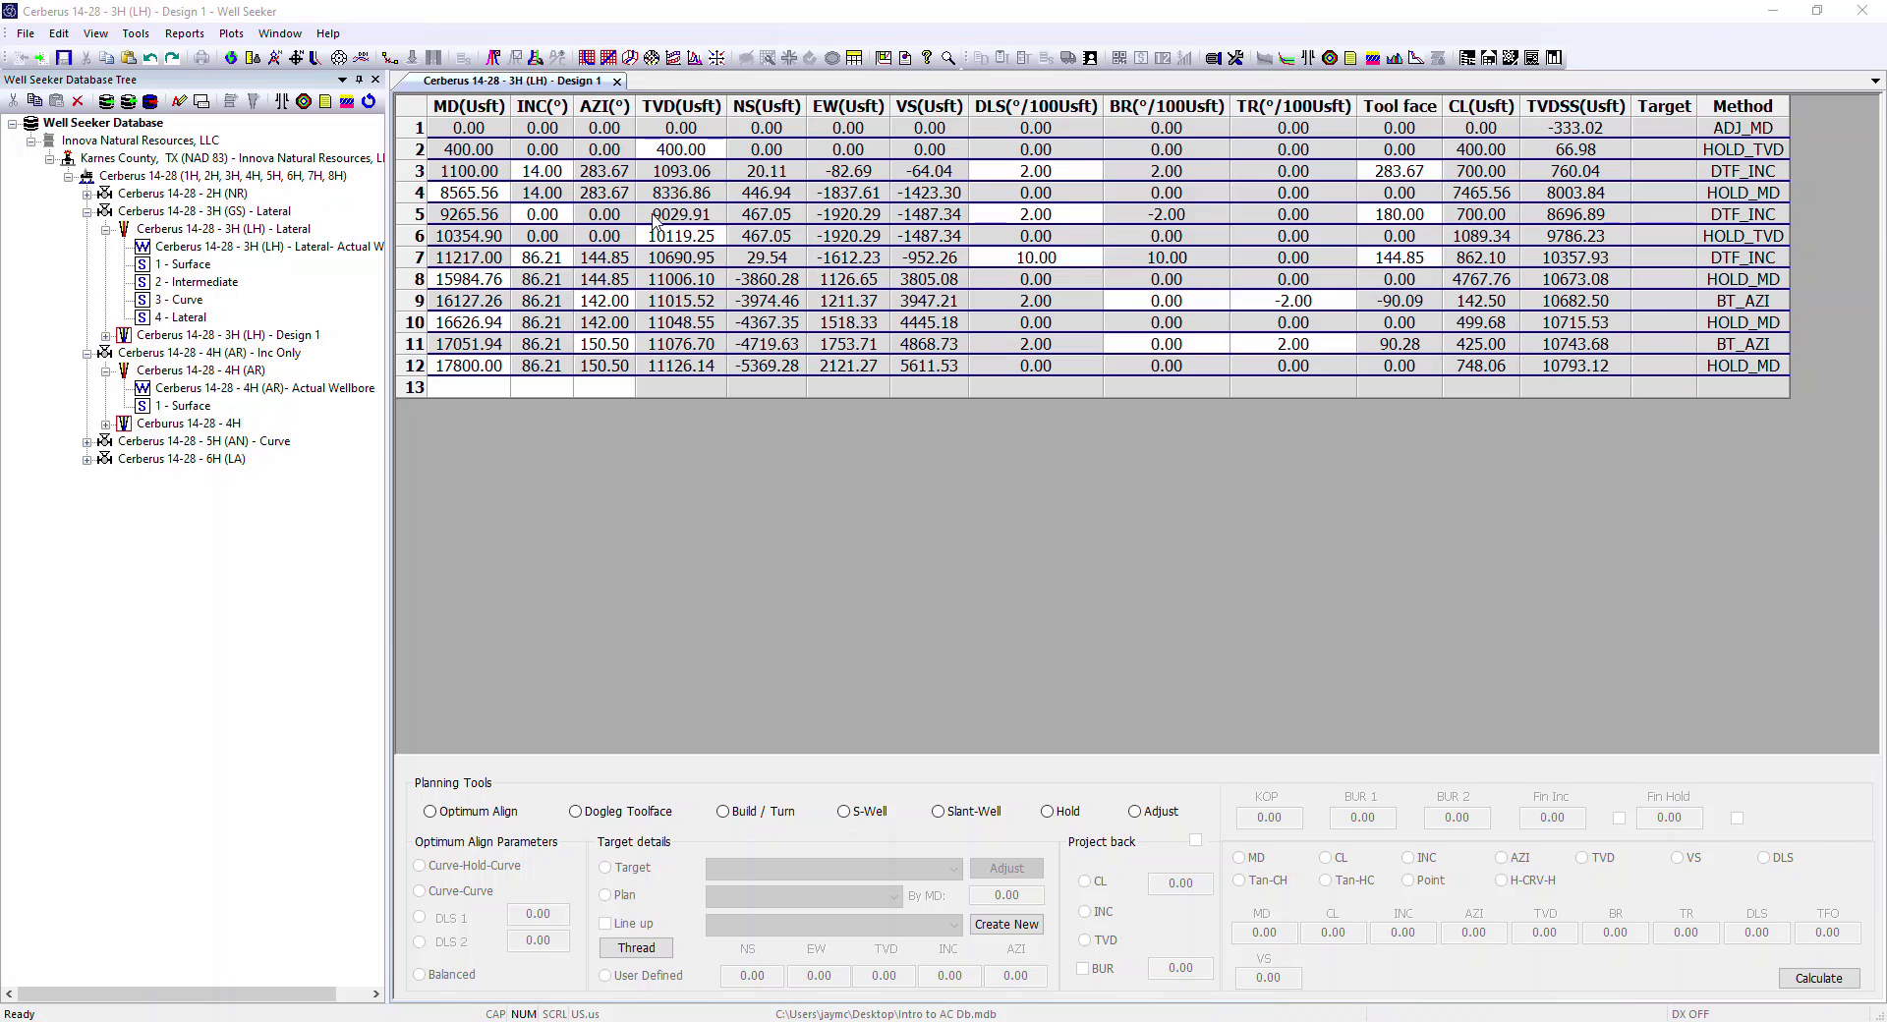
{"action": "left_click", "coordinate": [135, 34]}
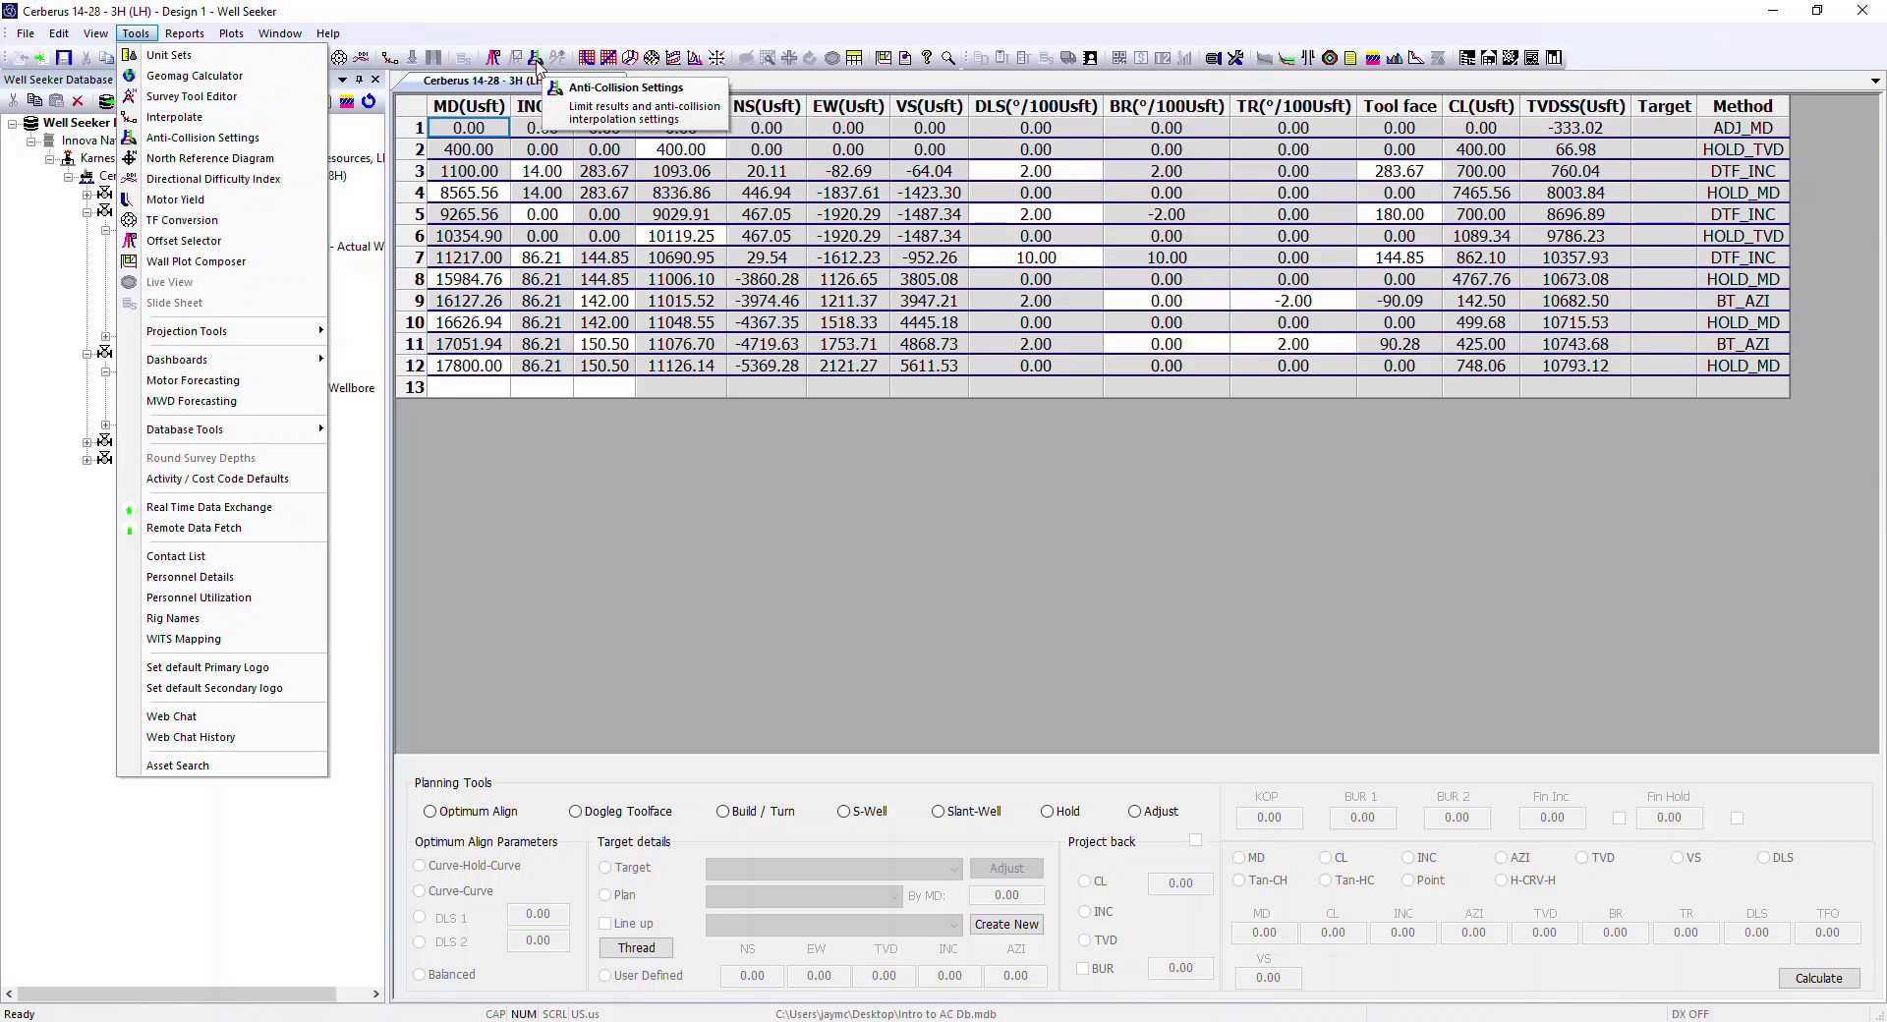
{"action": "left_click", "coordinate": [201, 139]}
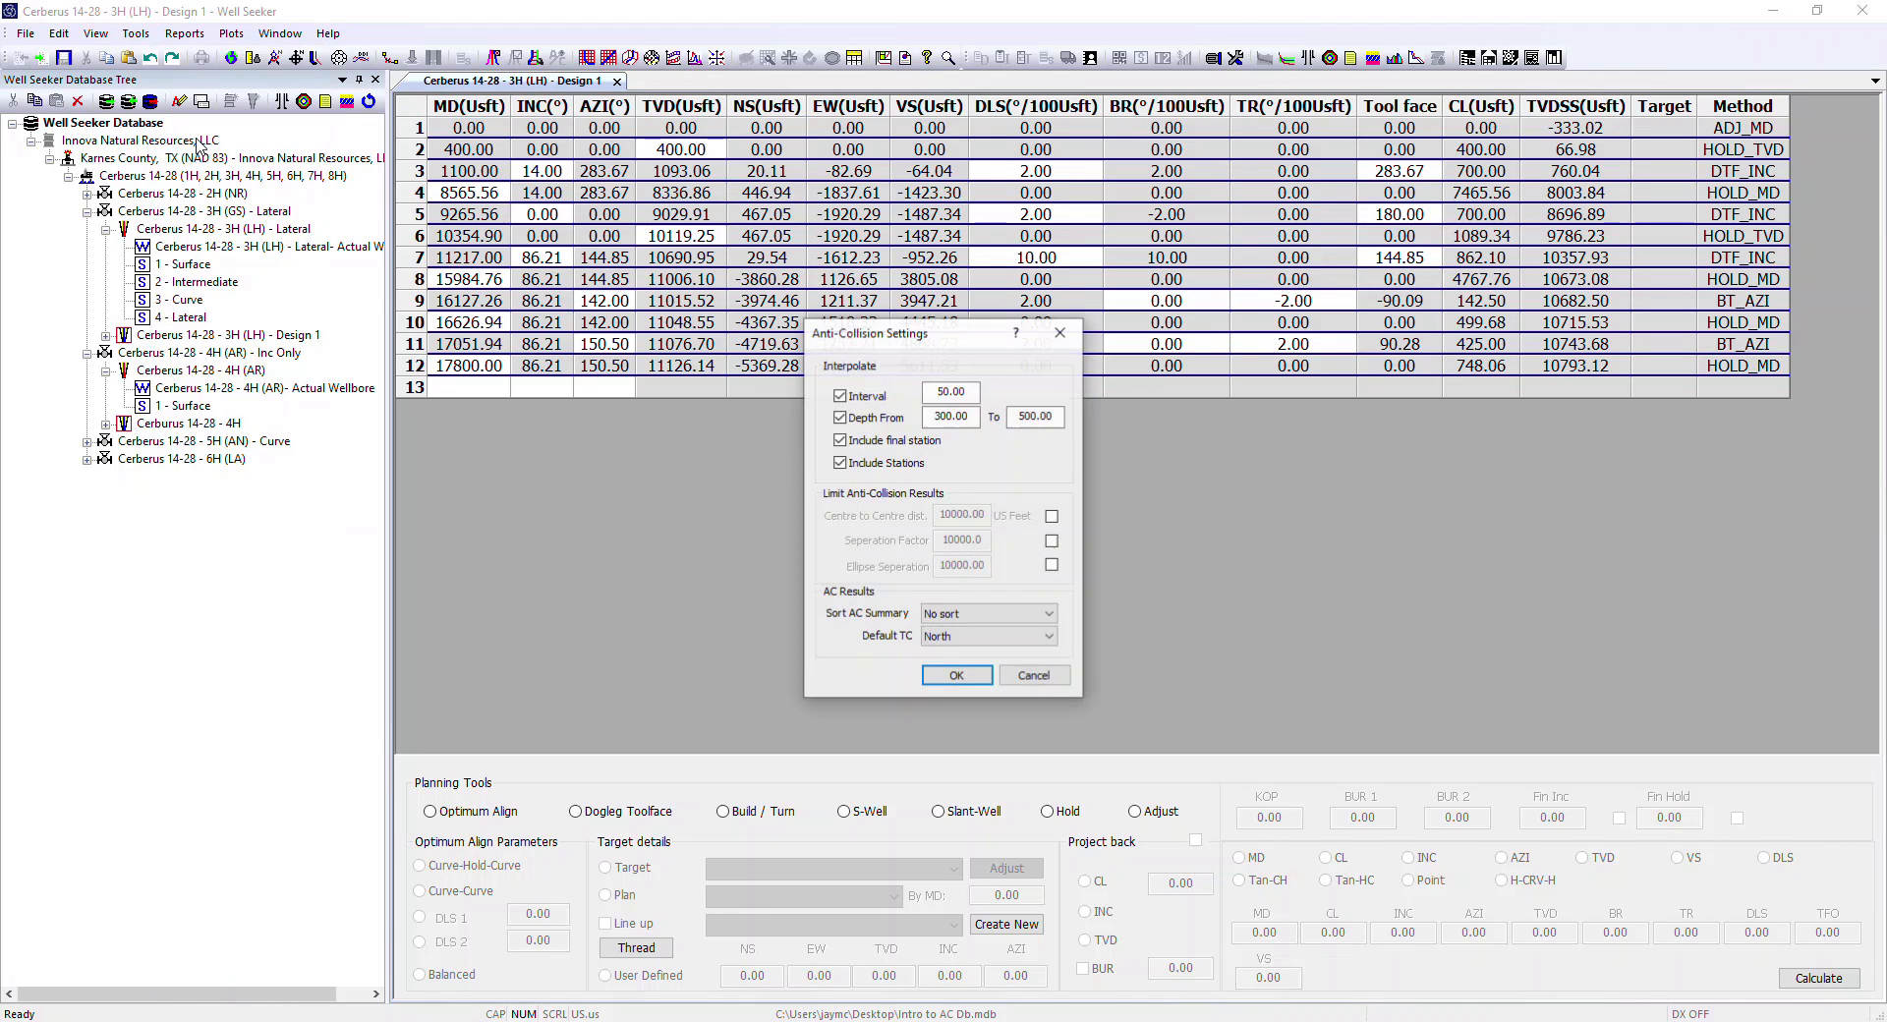
{"action": "left_click_drag", "start_coordinate": [883, 343], "coordinate": [576, 129]}
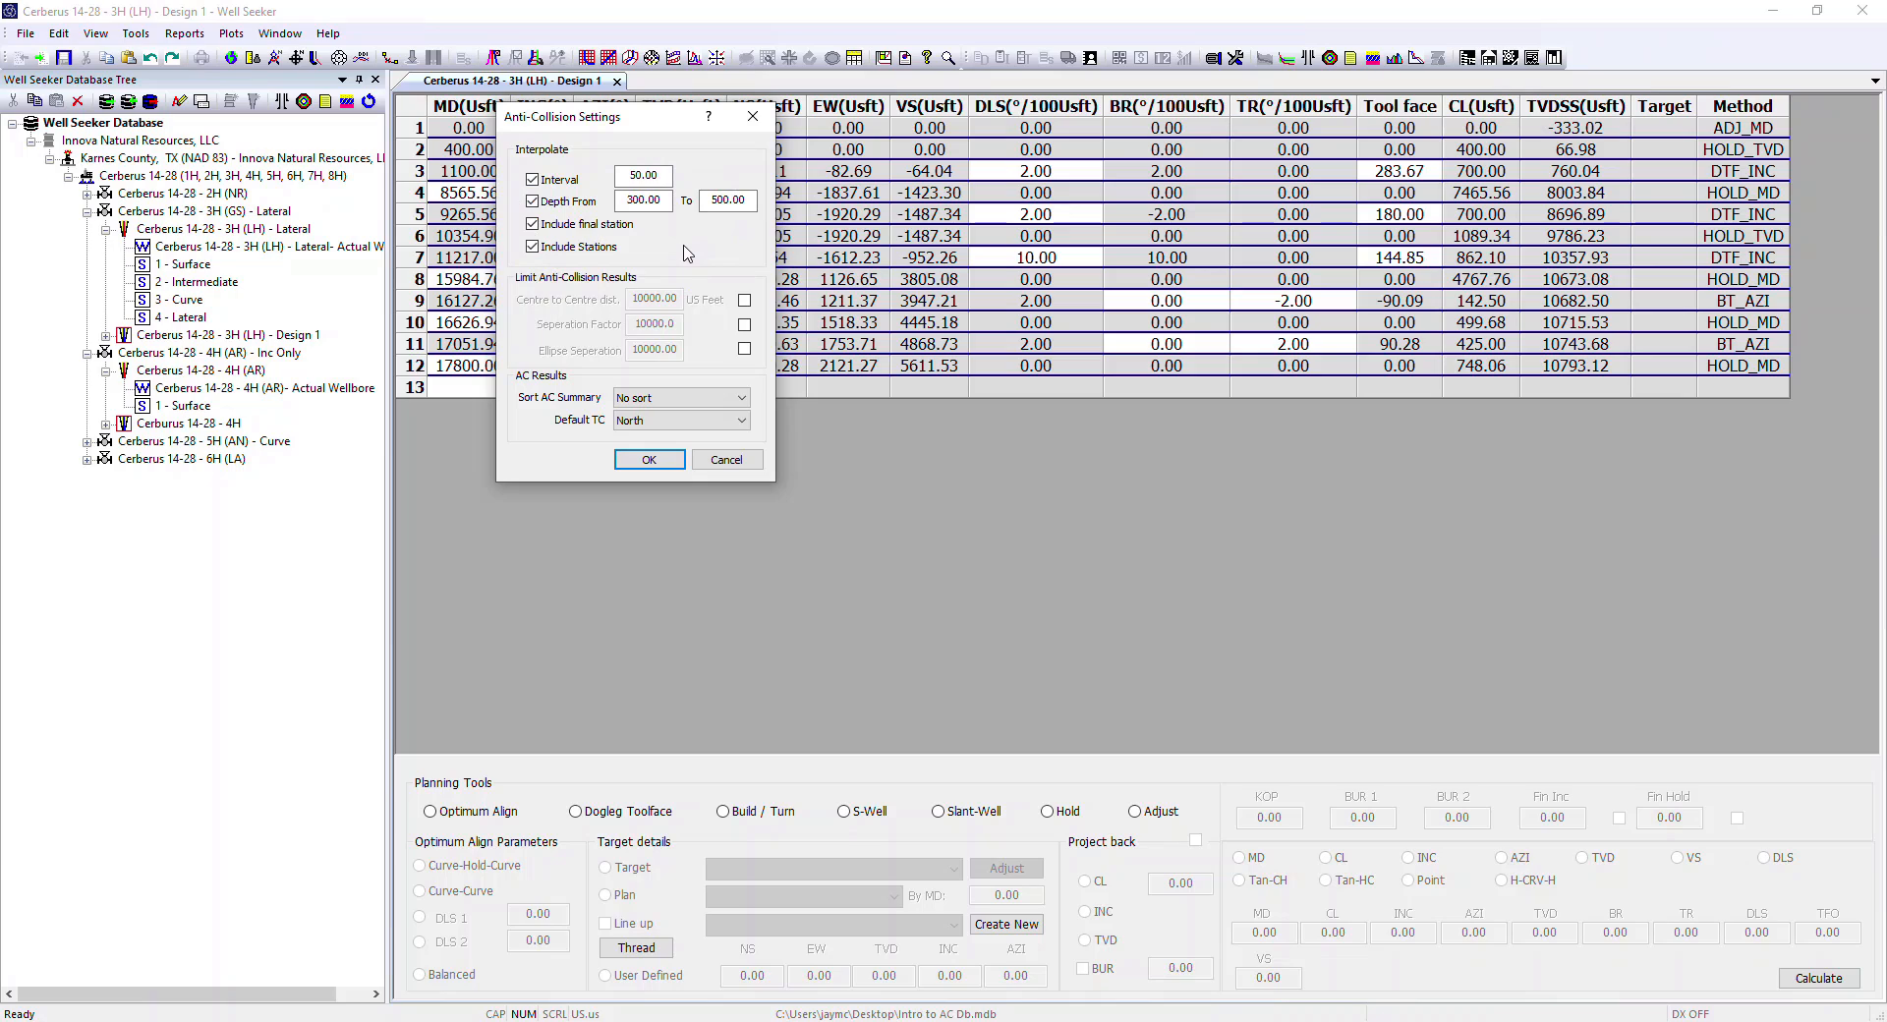
{"action": "double_click", "coordinate": [621, 177]}
{"action": "left_click", "coordinate": [533, 201]}
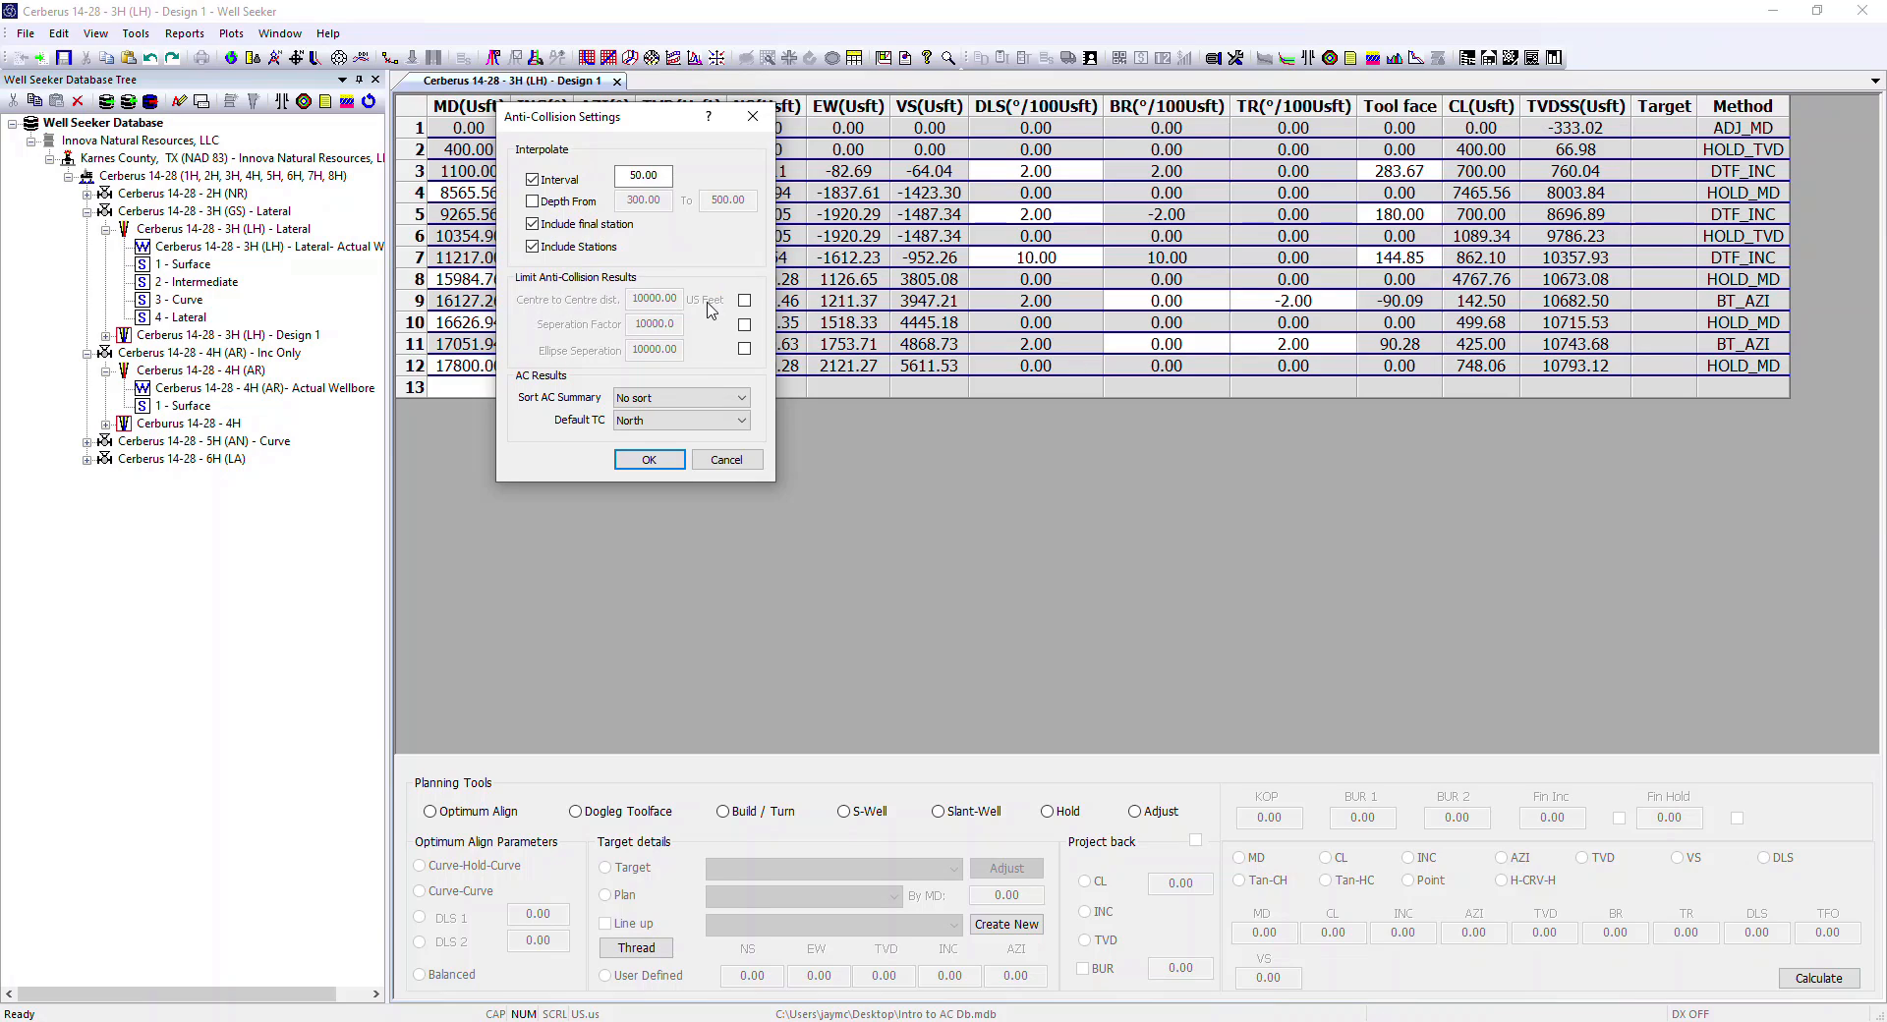
Enable the centre-to-centre distance, separation factor and ellipse separation limits for the anti-collision results, then disable all three.
{"action": "left_click", "coordinate": [744, 301]}
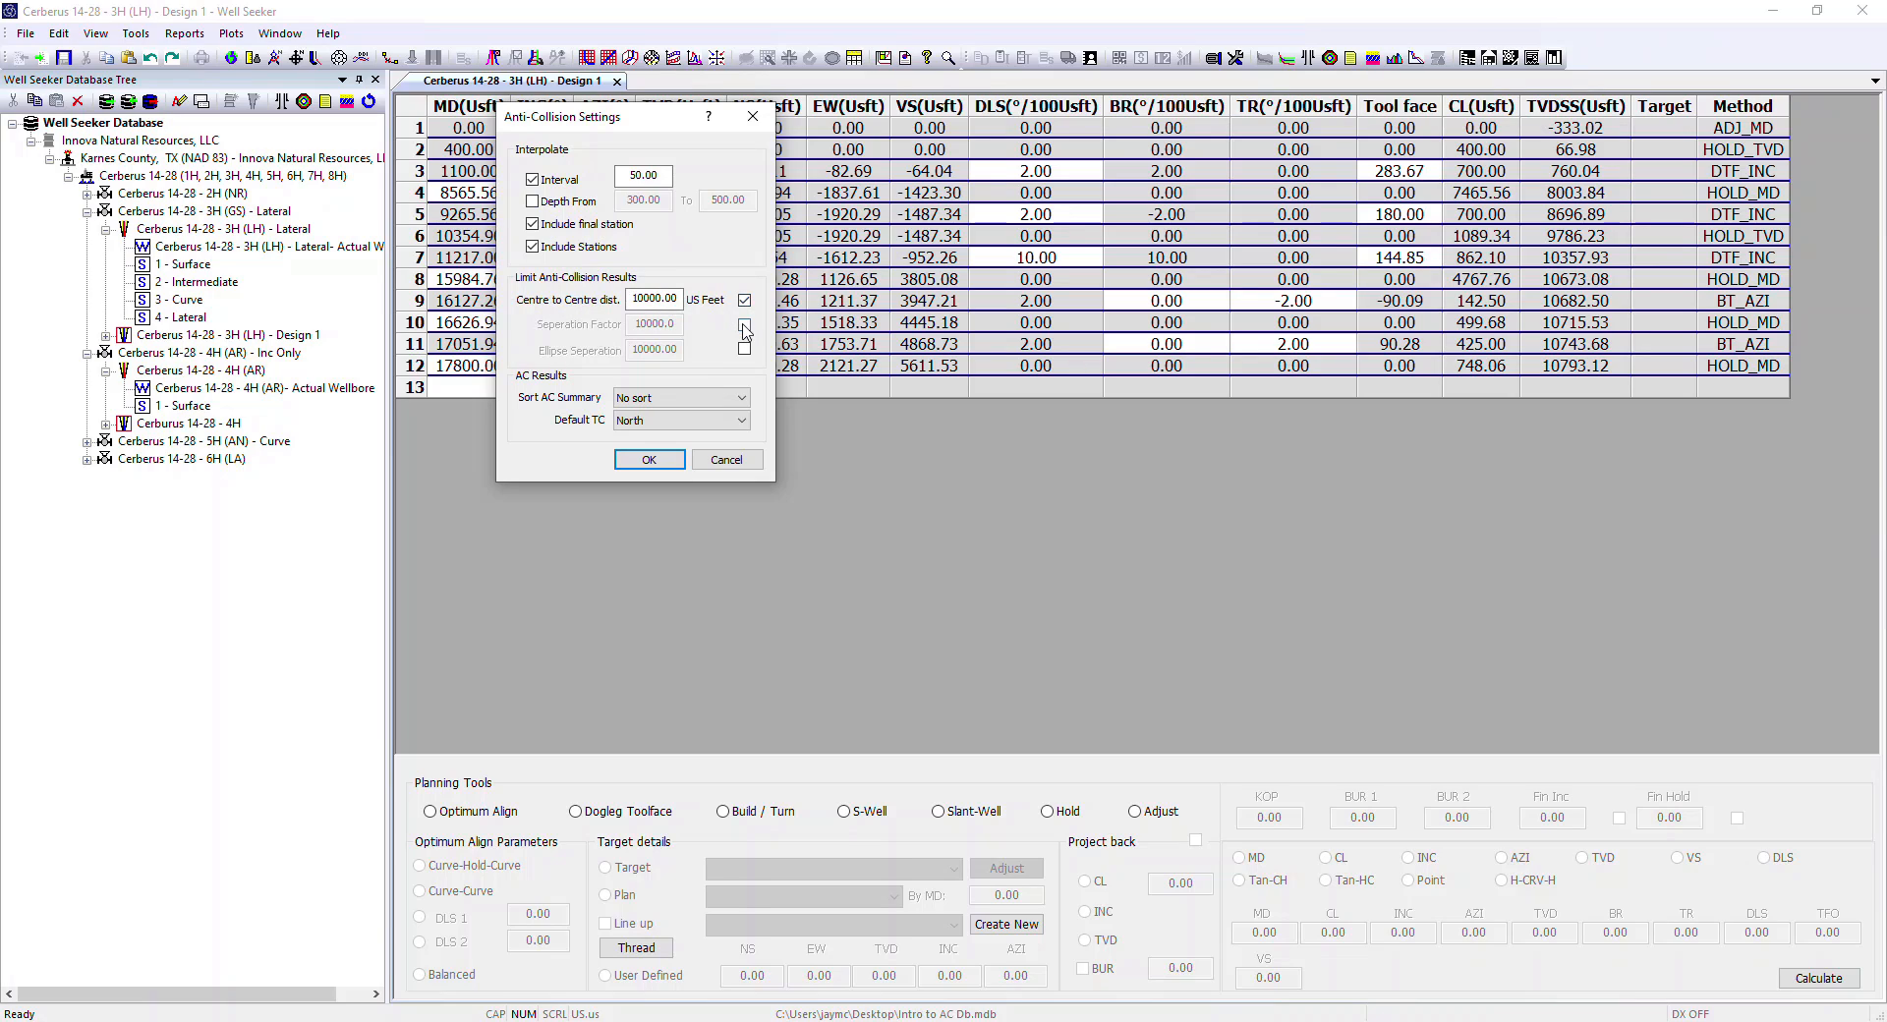
{"action": "left_click", "coordinate": [744, 325]}
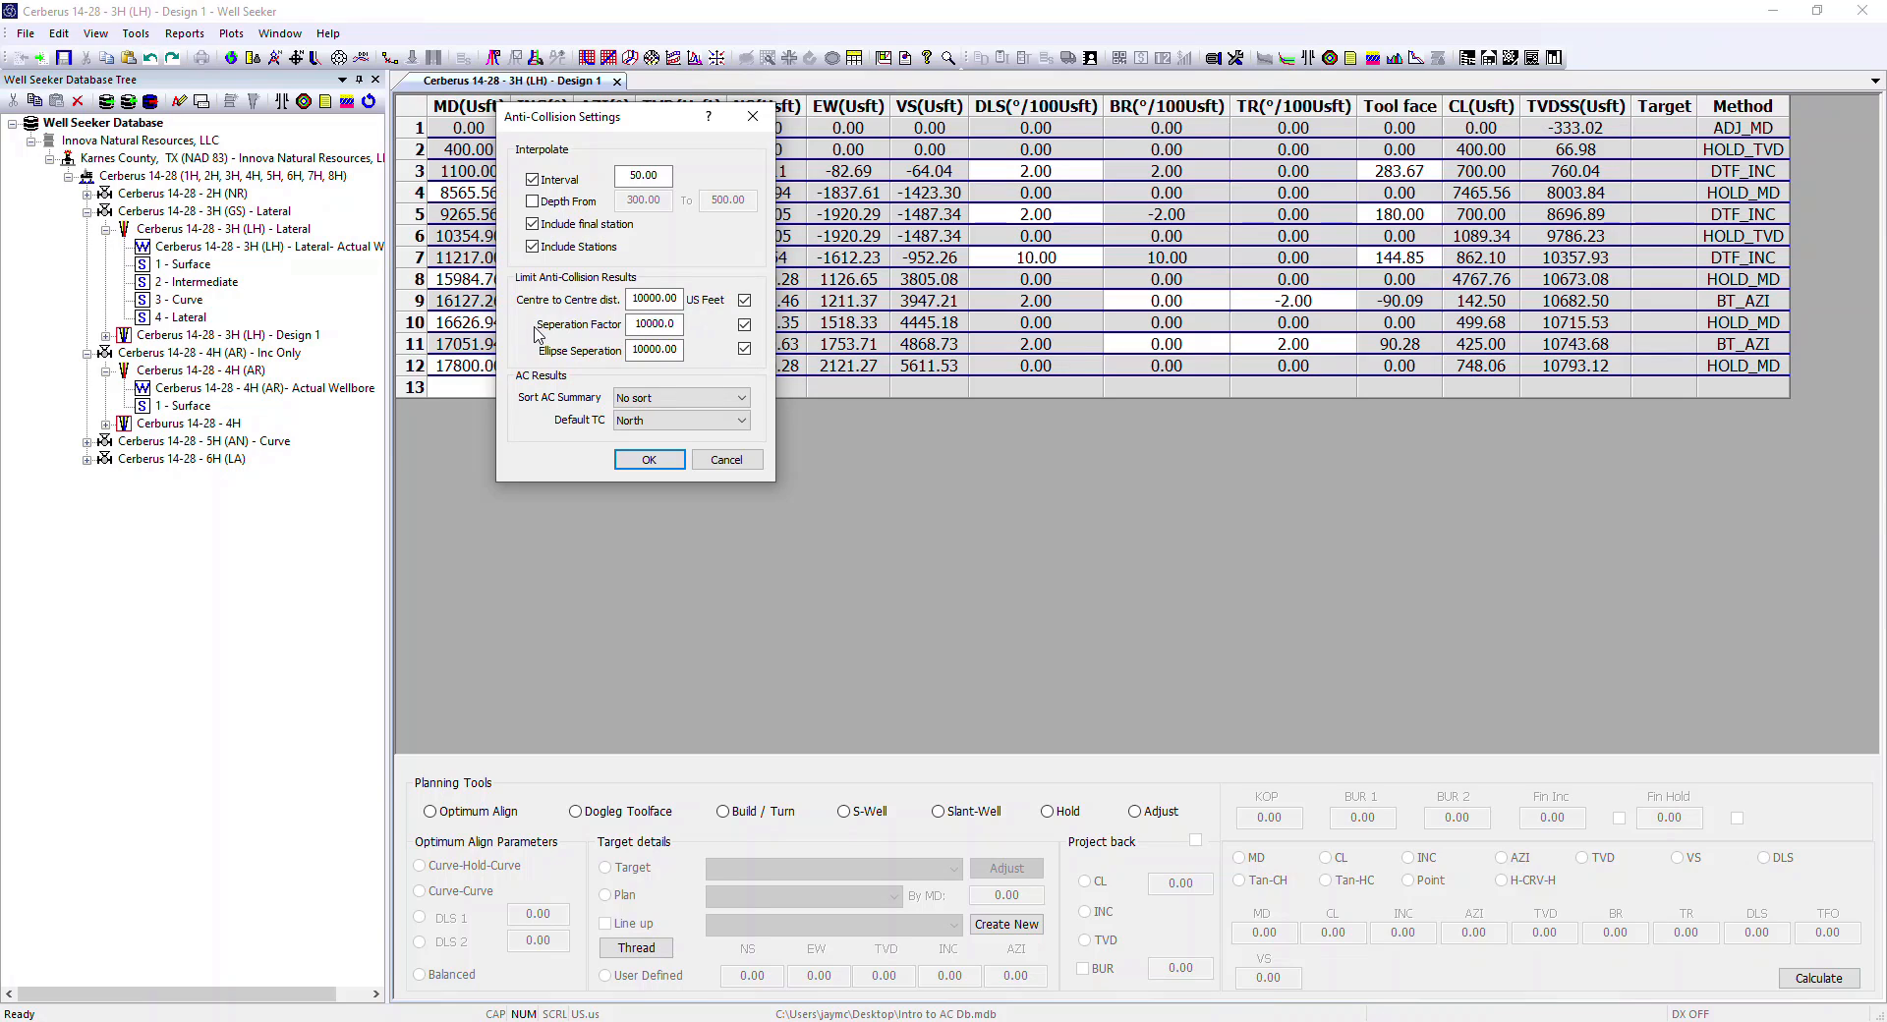
{"action": "double_click", "coordinate": [631, 298]}
{"action": "key", "text": "Tab"}
{"action": "left_click", "coordinate": [744, 347]}
{"action": "left_click", "coordinate": [744, 325]}
{"action": "left_click", "coordinate": [744, 300]}
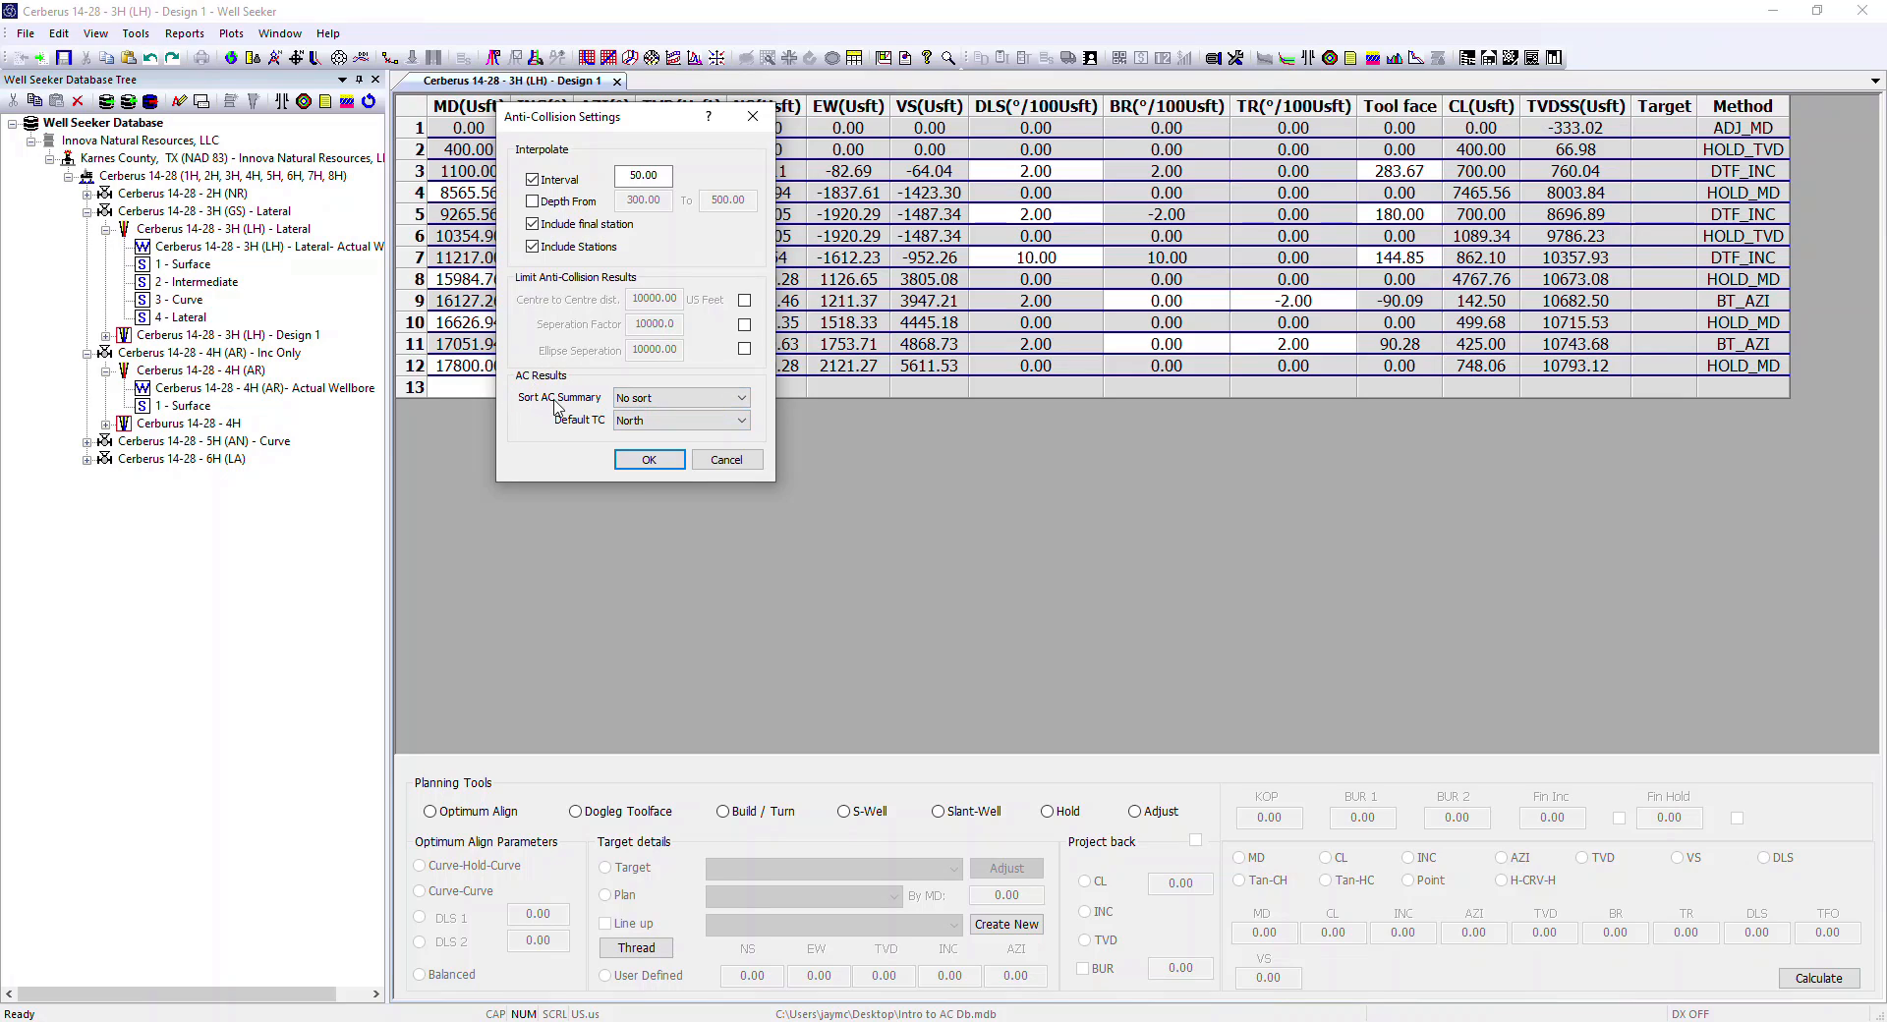
Check the anti-collision summary sorting and default TC choices, keep No sort and North, and accept the settings.
{"action": "left_click", "coordinate": [743, 399]}
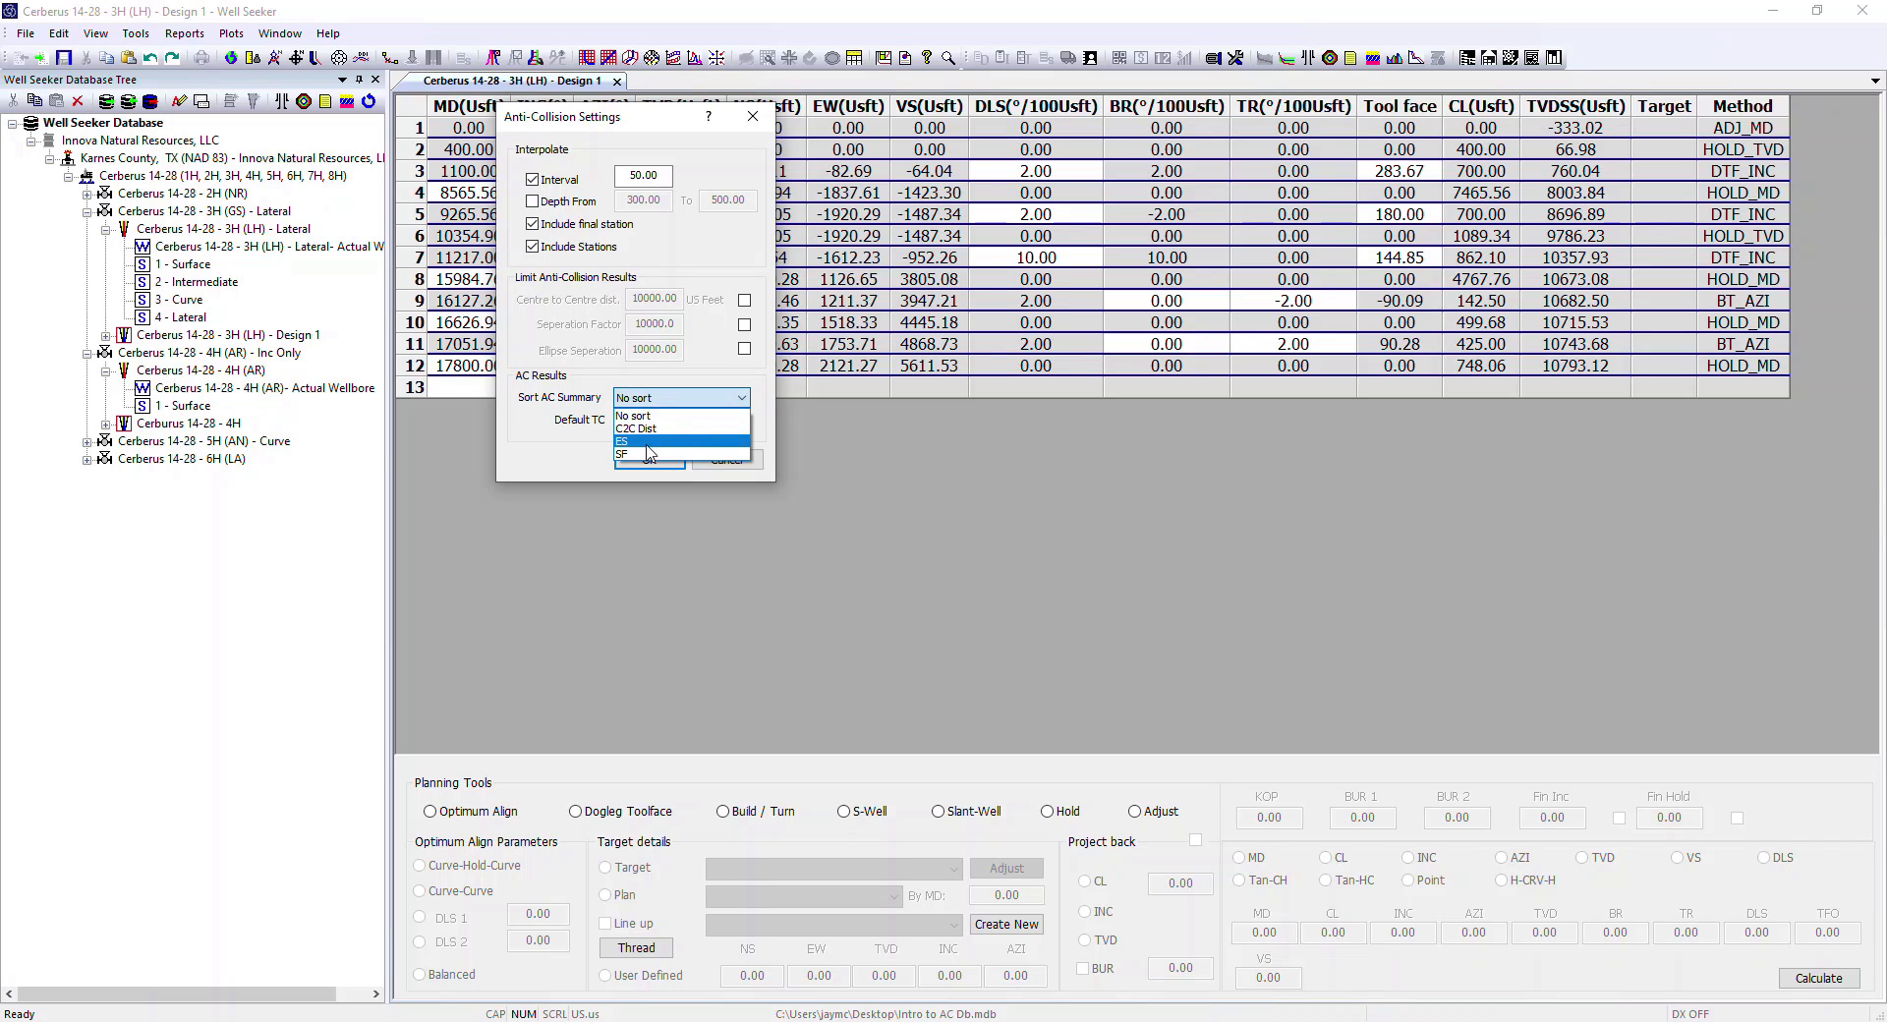
{"action": "left_click", "coordinate": [637, 416]}
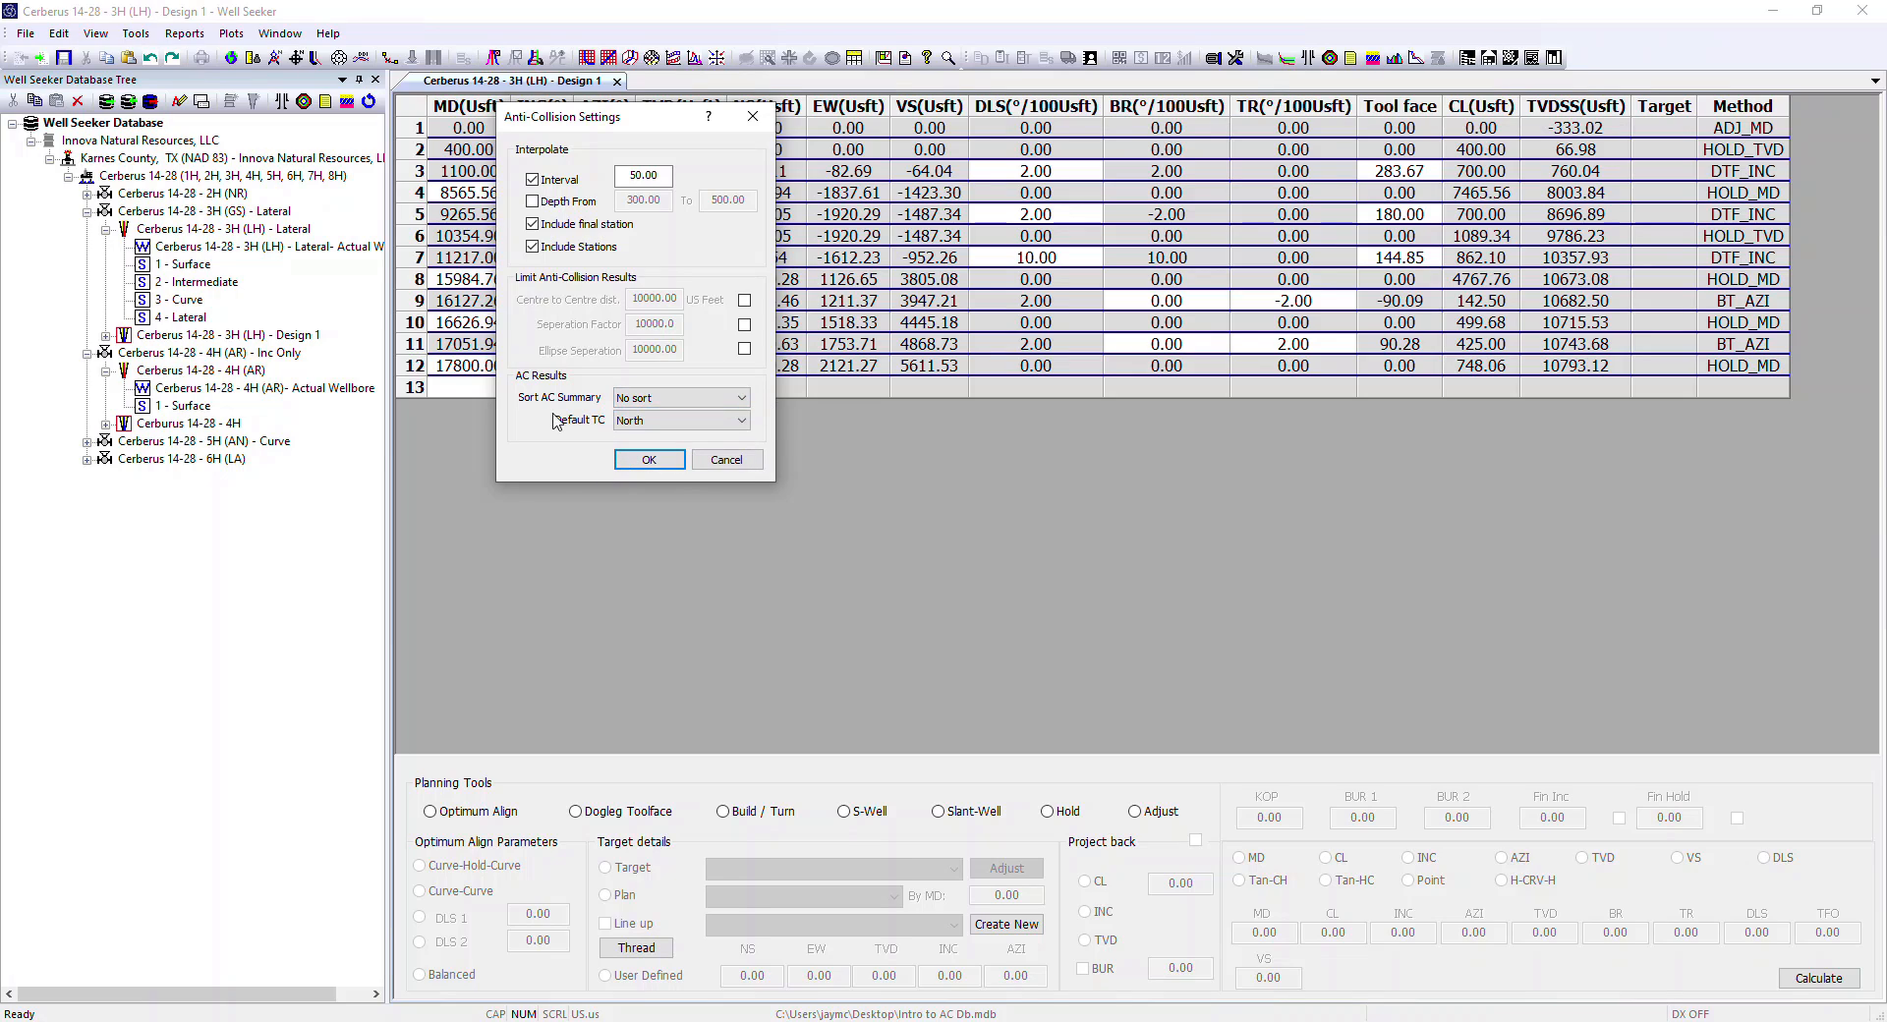
{"action": "left_click", "coordinate": [744, 422]}
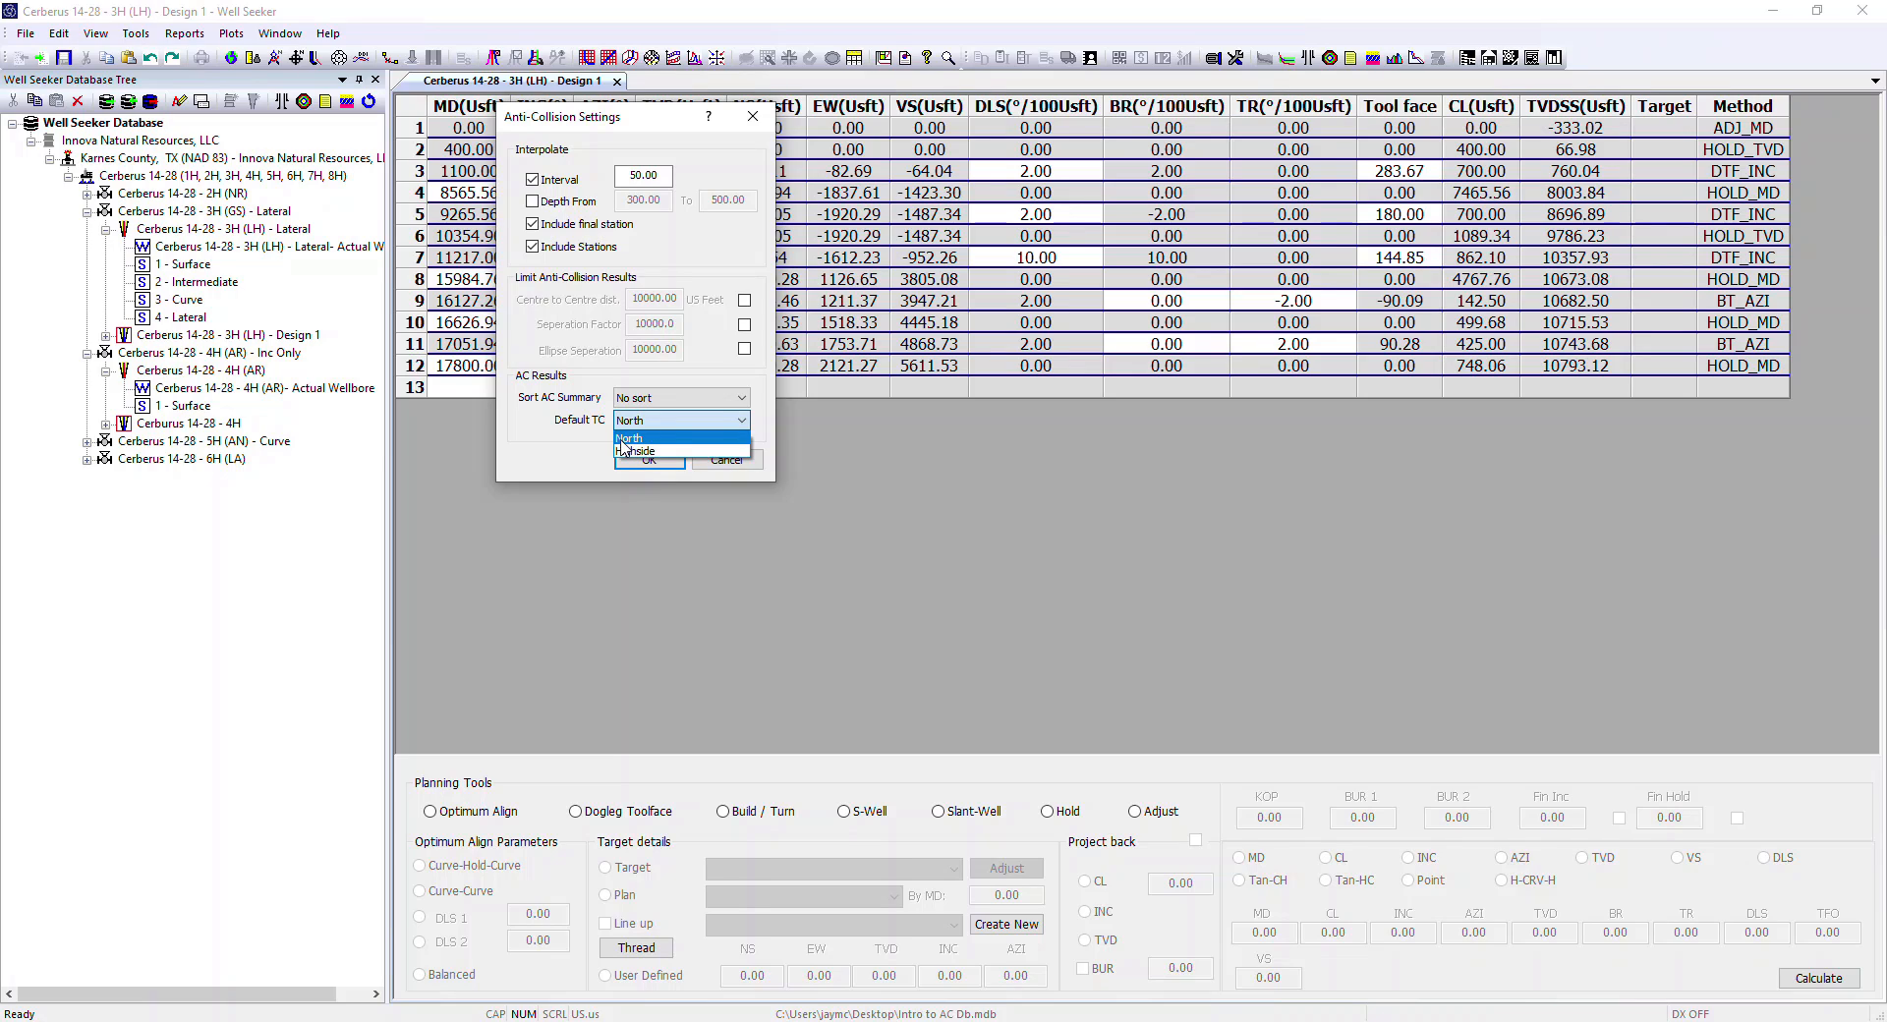
{"action": "left_click", "coordinate": [585, 448]}
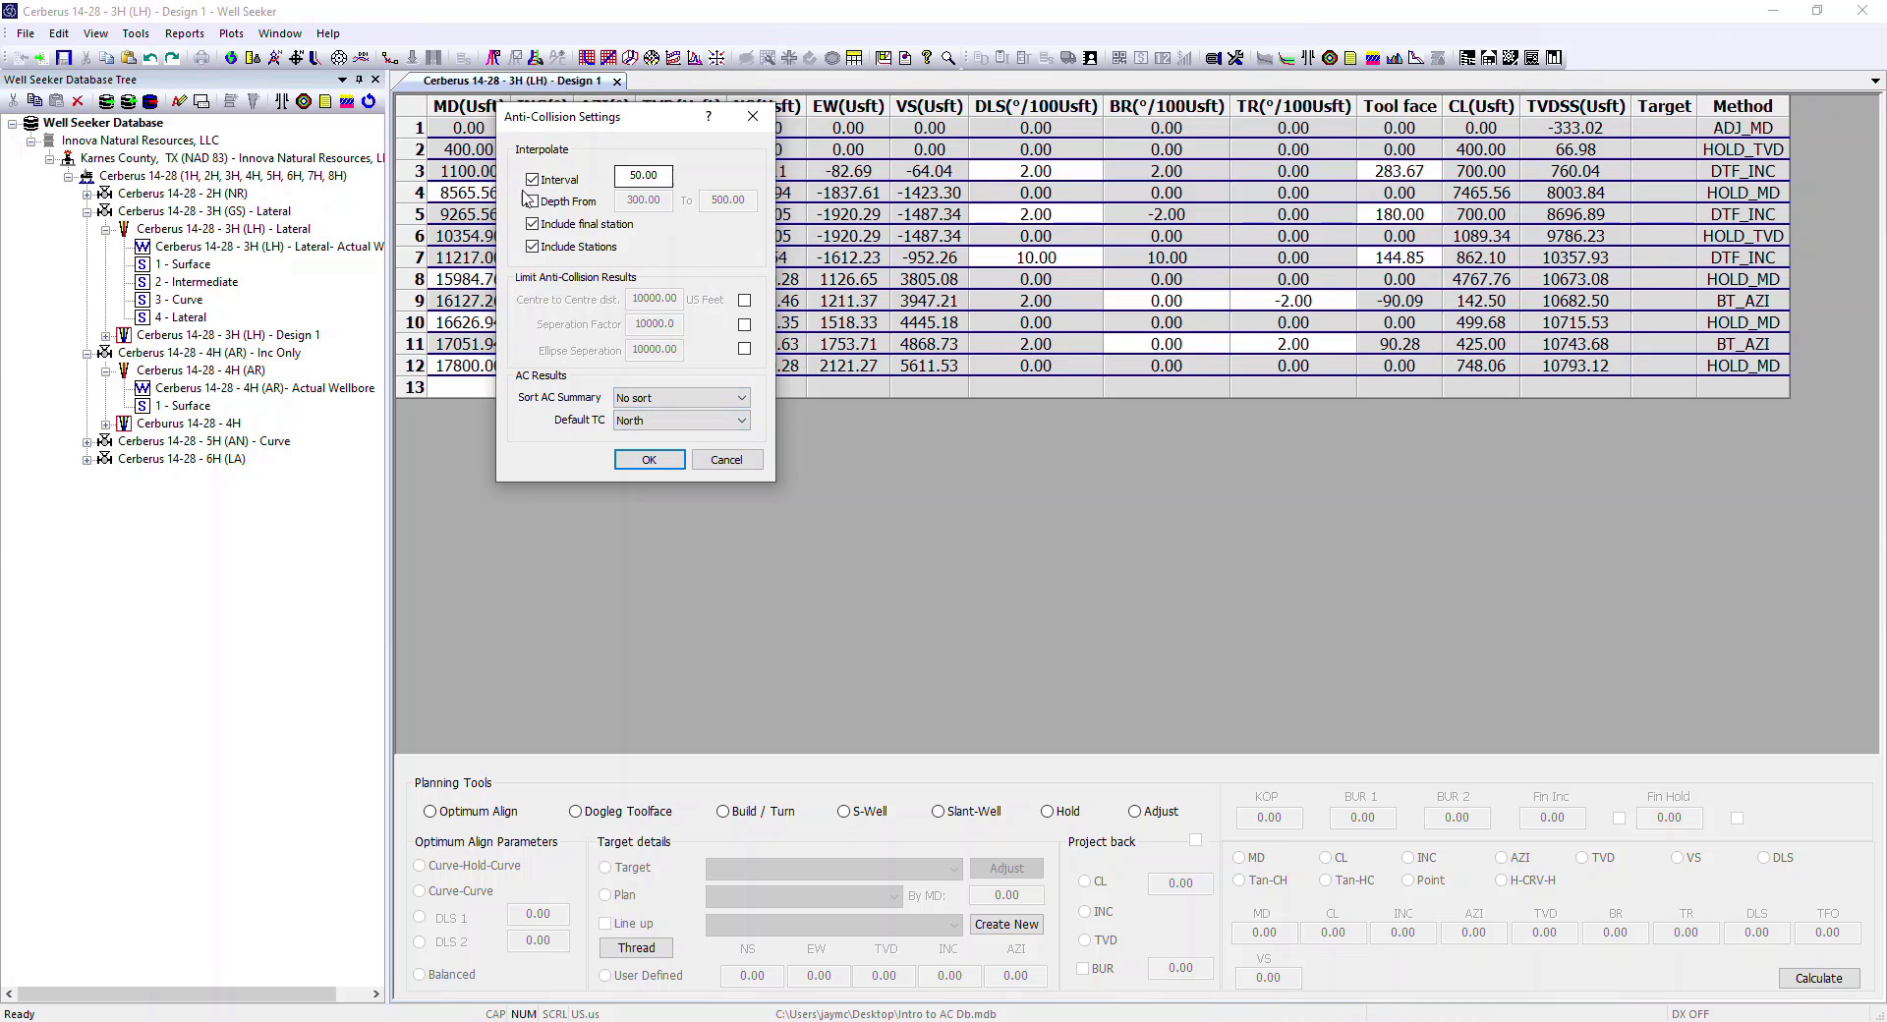
{"action": "left_click", "coordinate": [652, 461]}
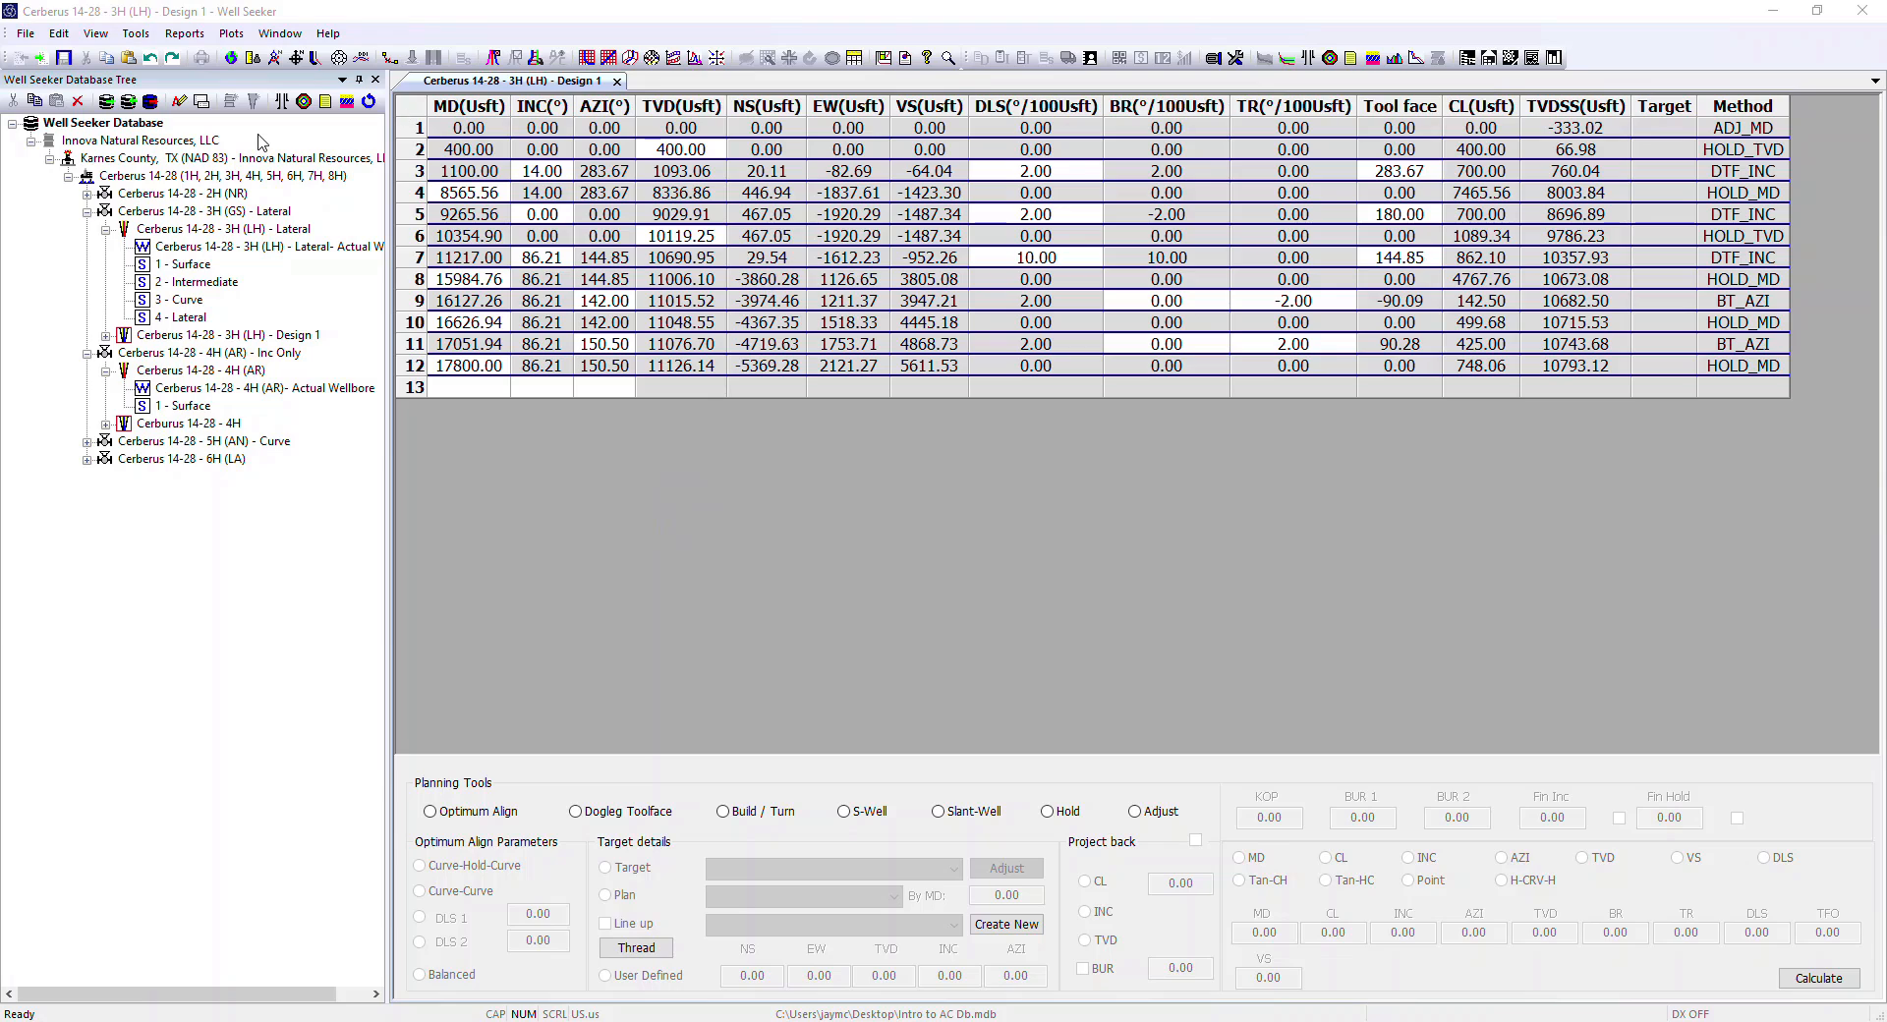
Review the offset wells, expanding Cerberus 14-28 - 4H (AR) - Inc Only, and apply the selection with that well left out.
{"action": "left_click", "coordinate": [136, 33]}
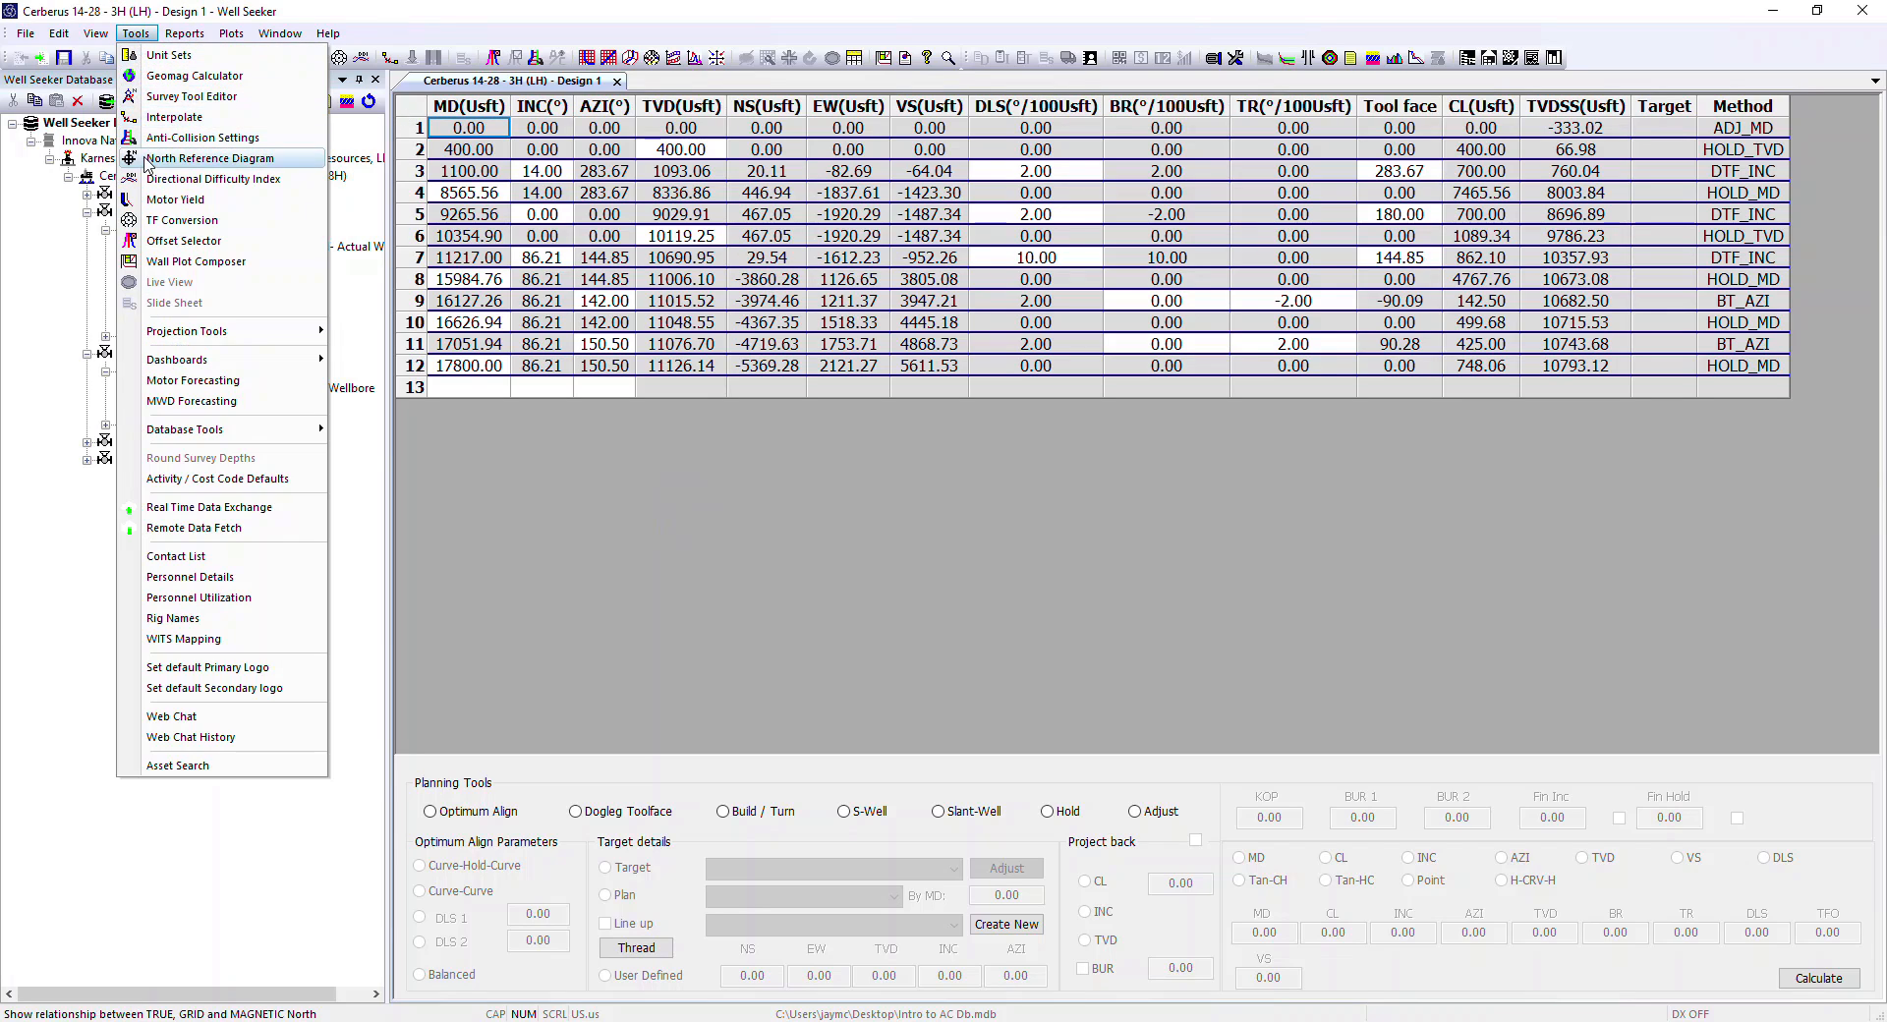
{"action": "left_click", "coordinate": [182, 243]}
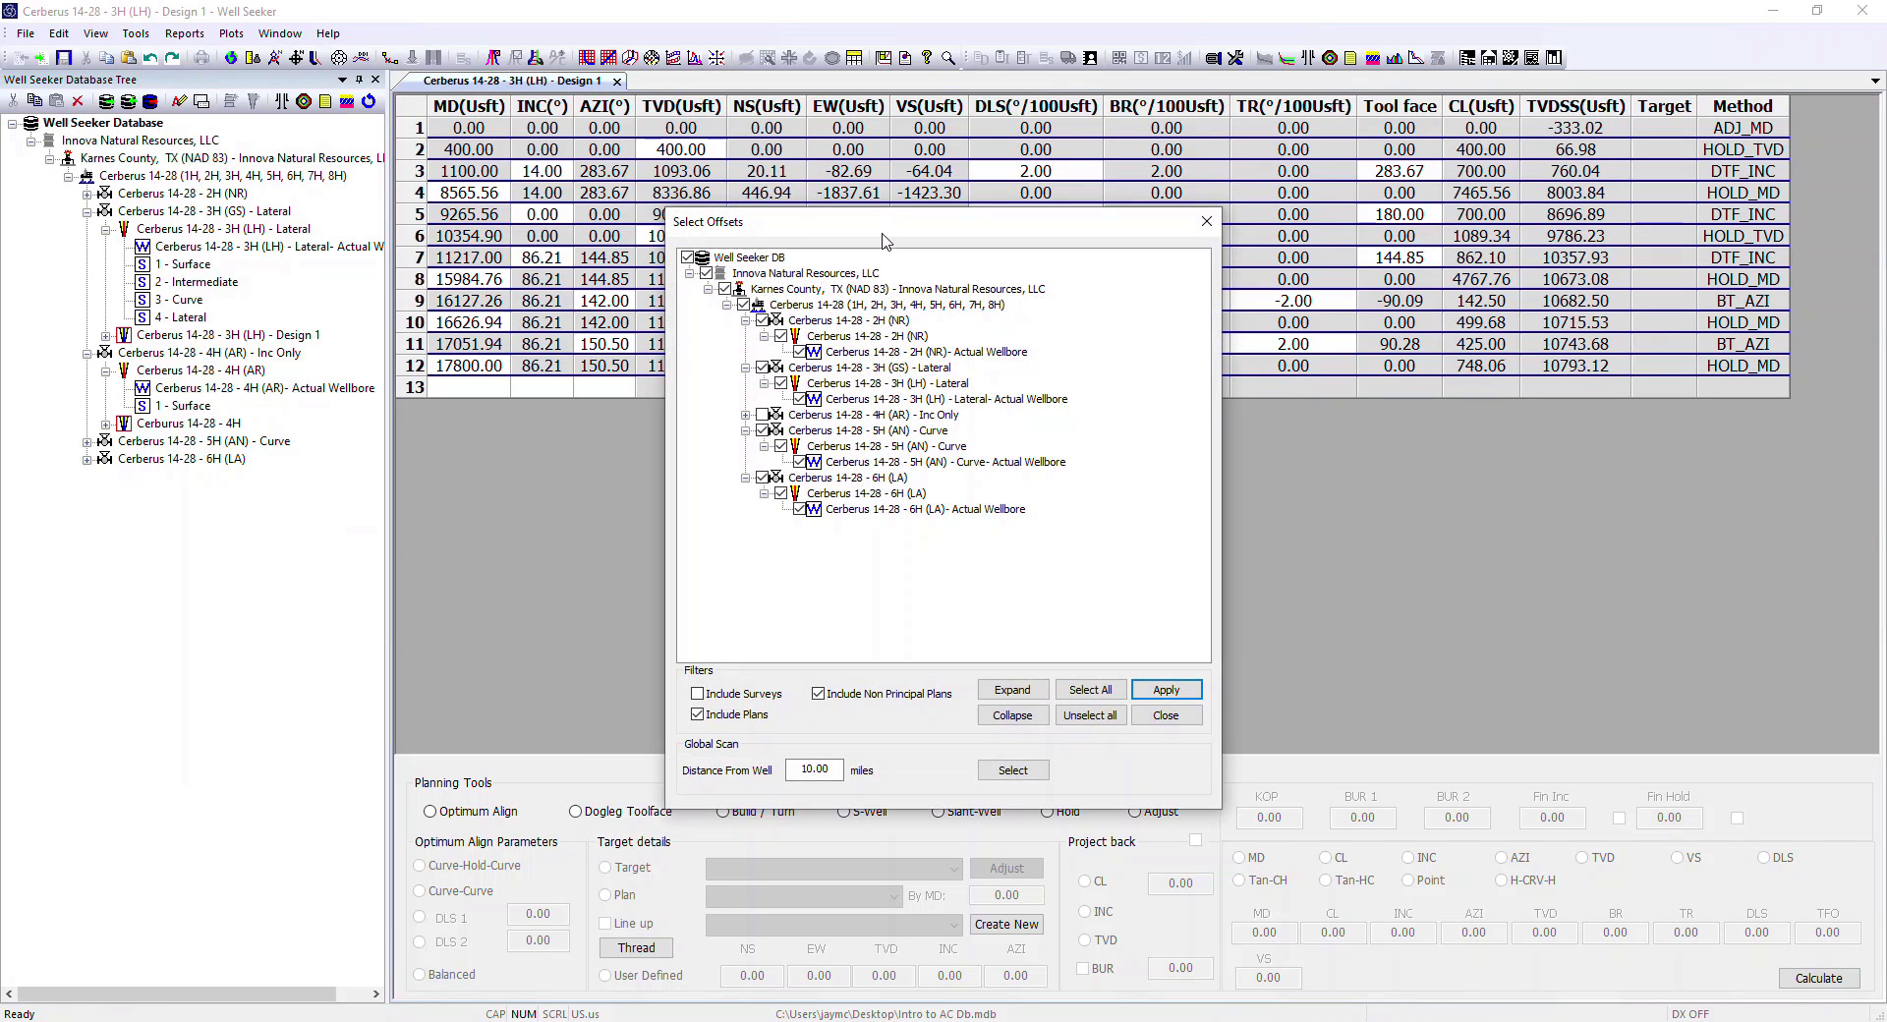
{"action": "left_click_drag", "start_coordinate": [897, 224], "coordinate": [734, 161]}
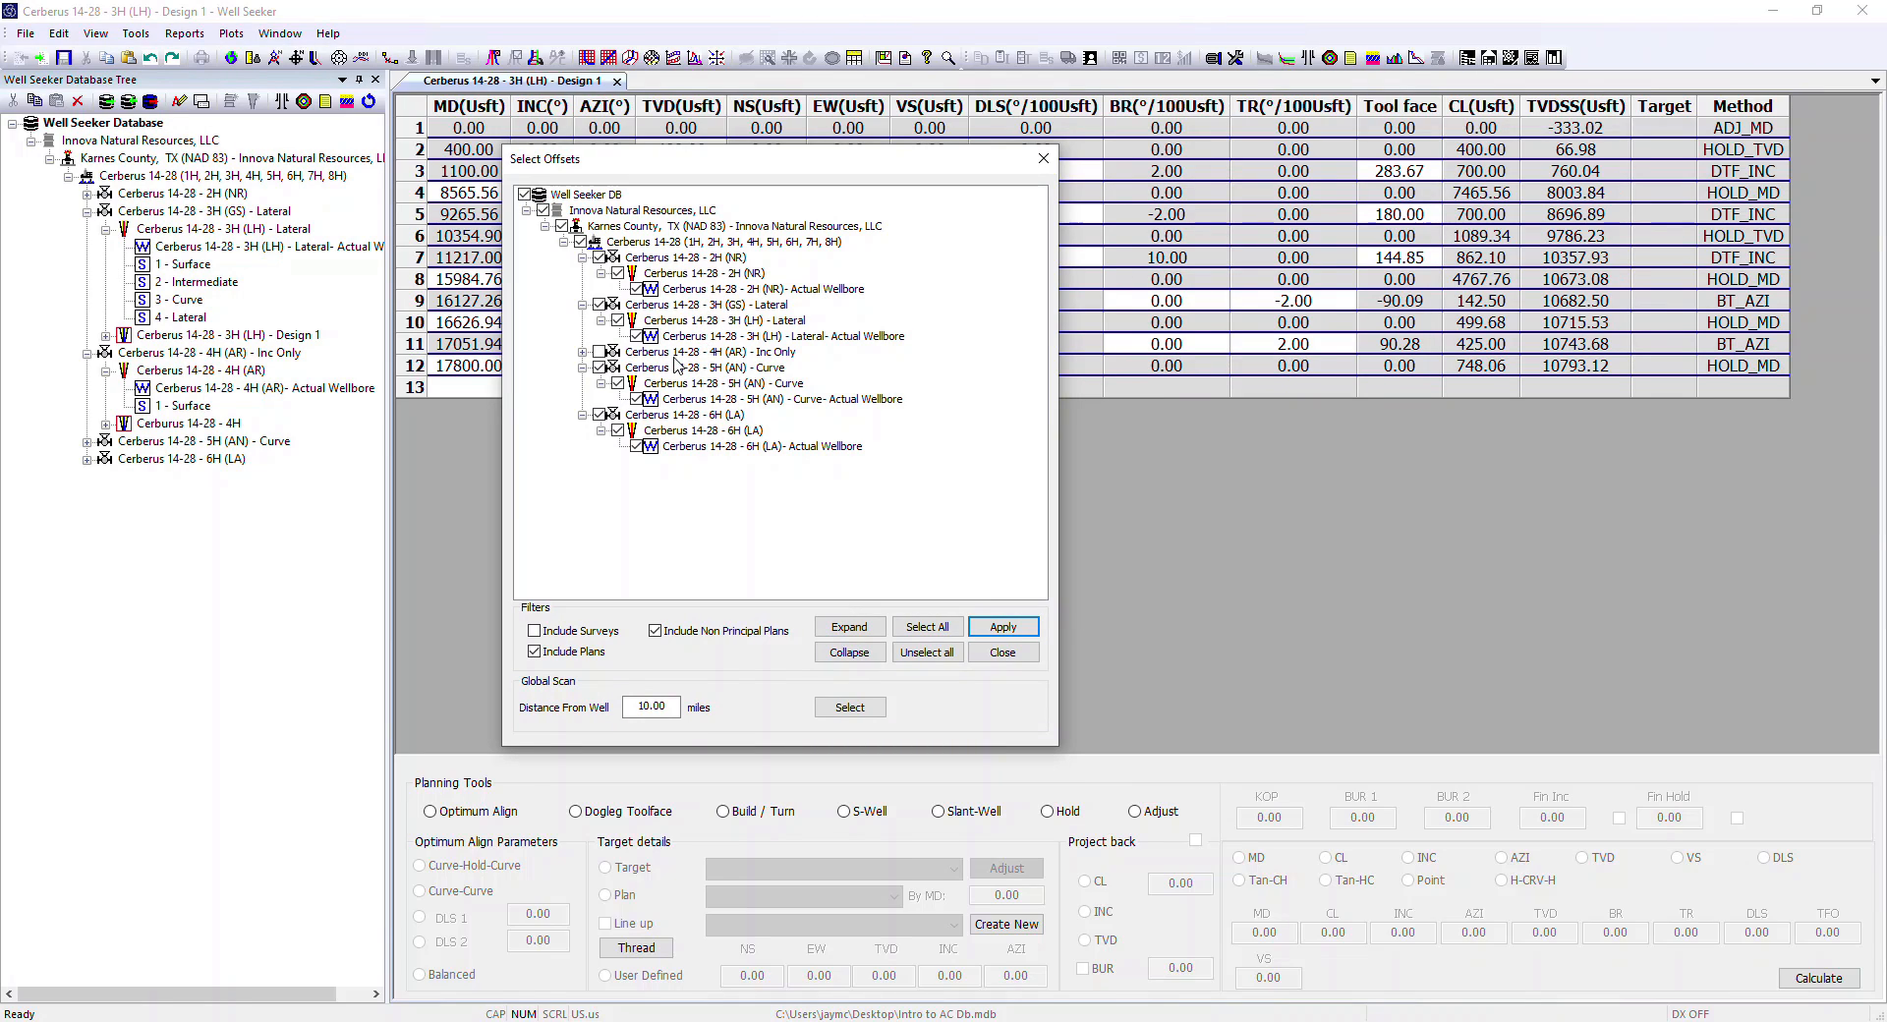
{"action": "left_click", "coordinate": [583, 352]}
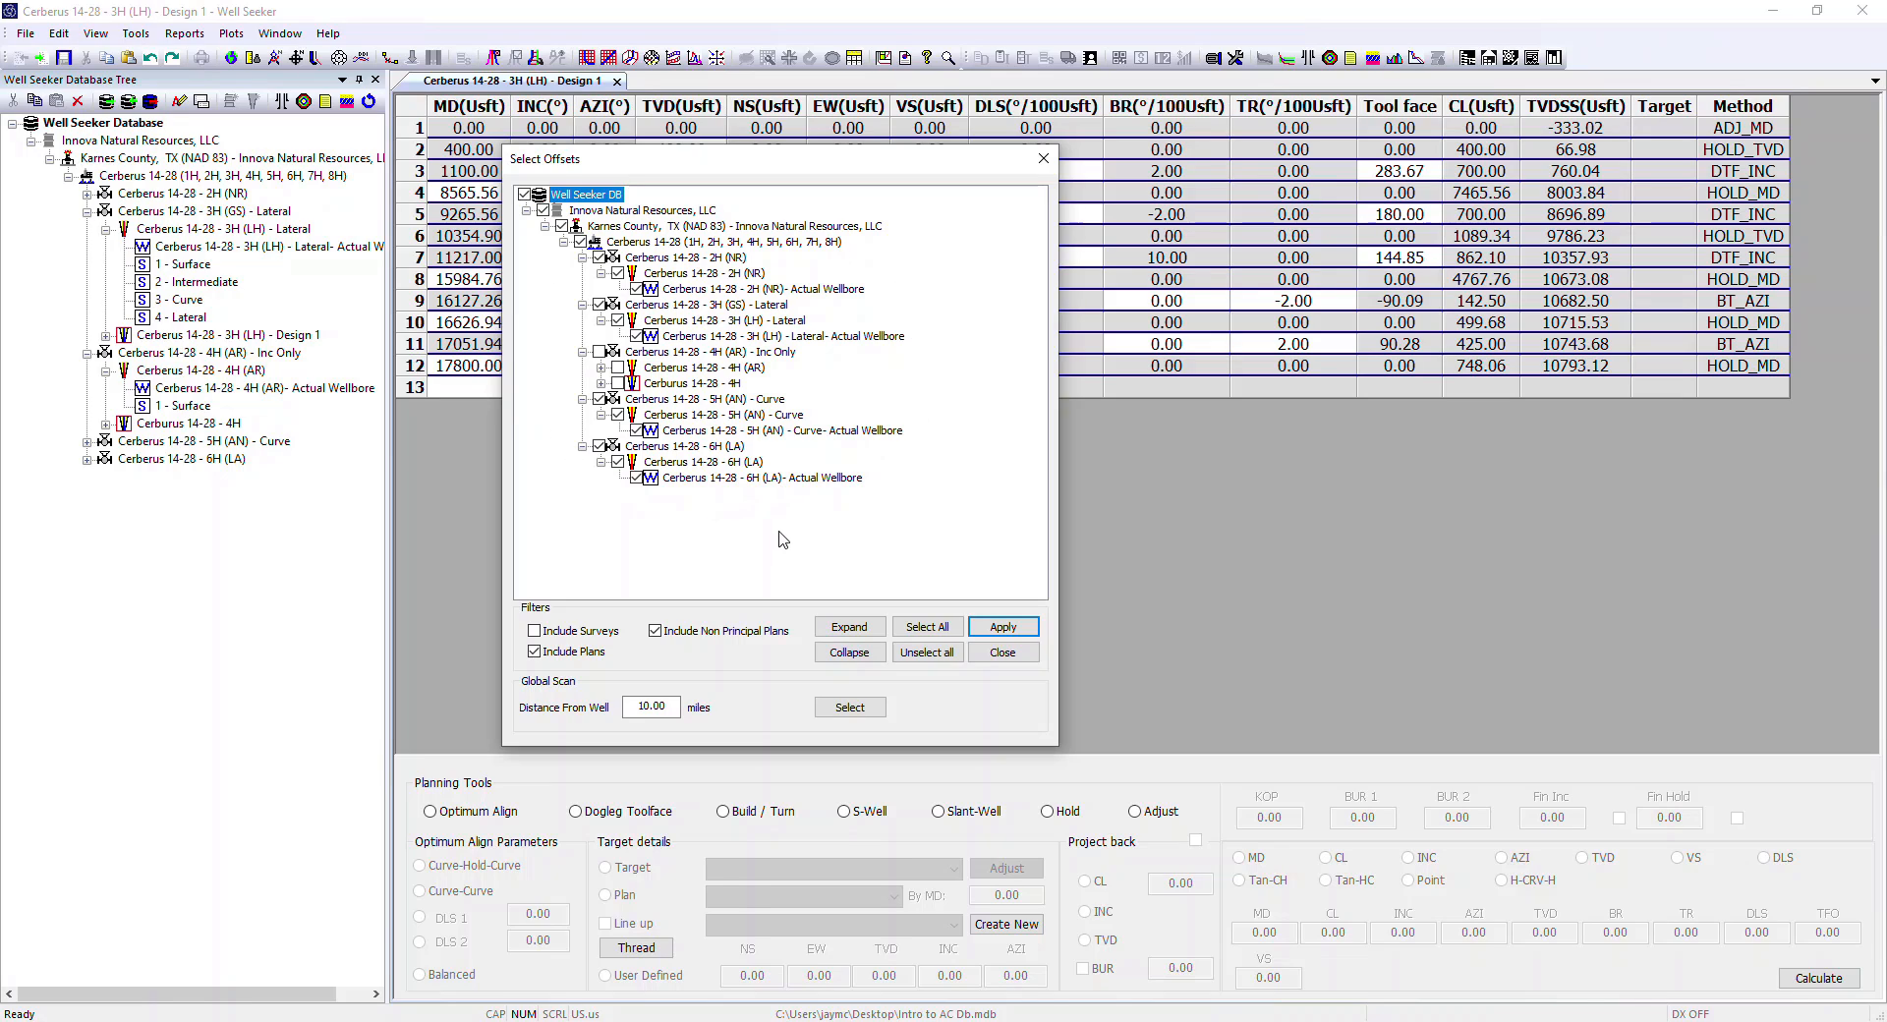
{"action": "left_click", "coordinate": [1003, 627]}
{"action": "left_click", "coordinate": [1003, 653]}
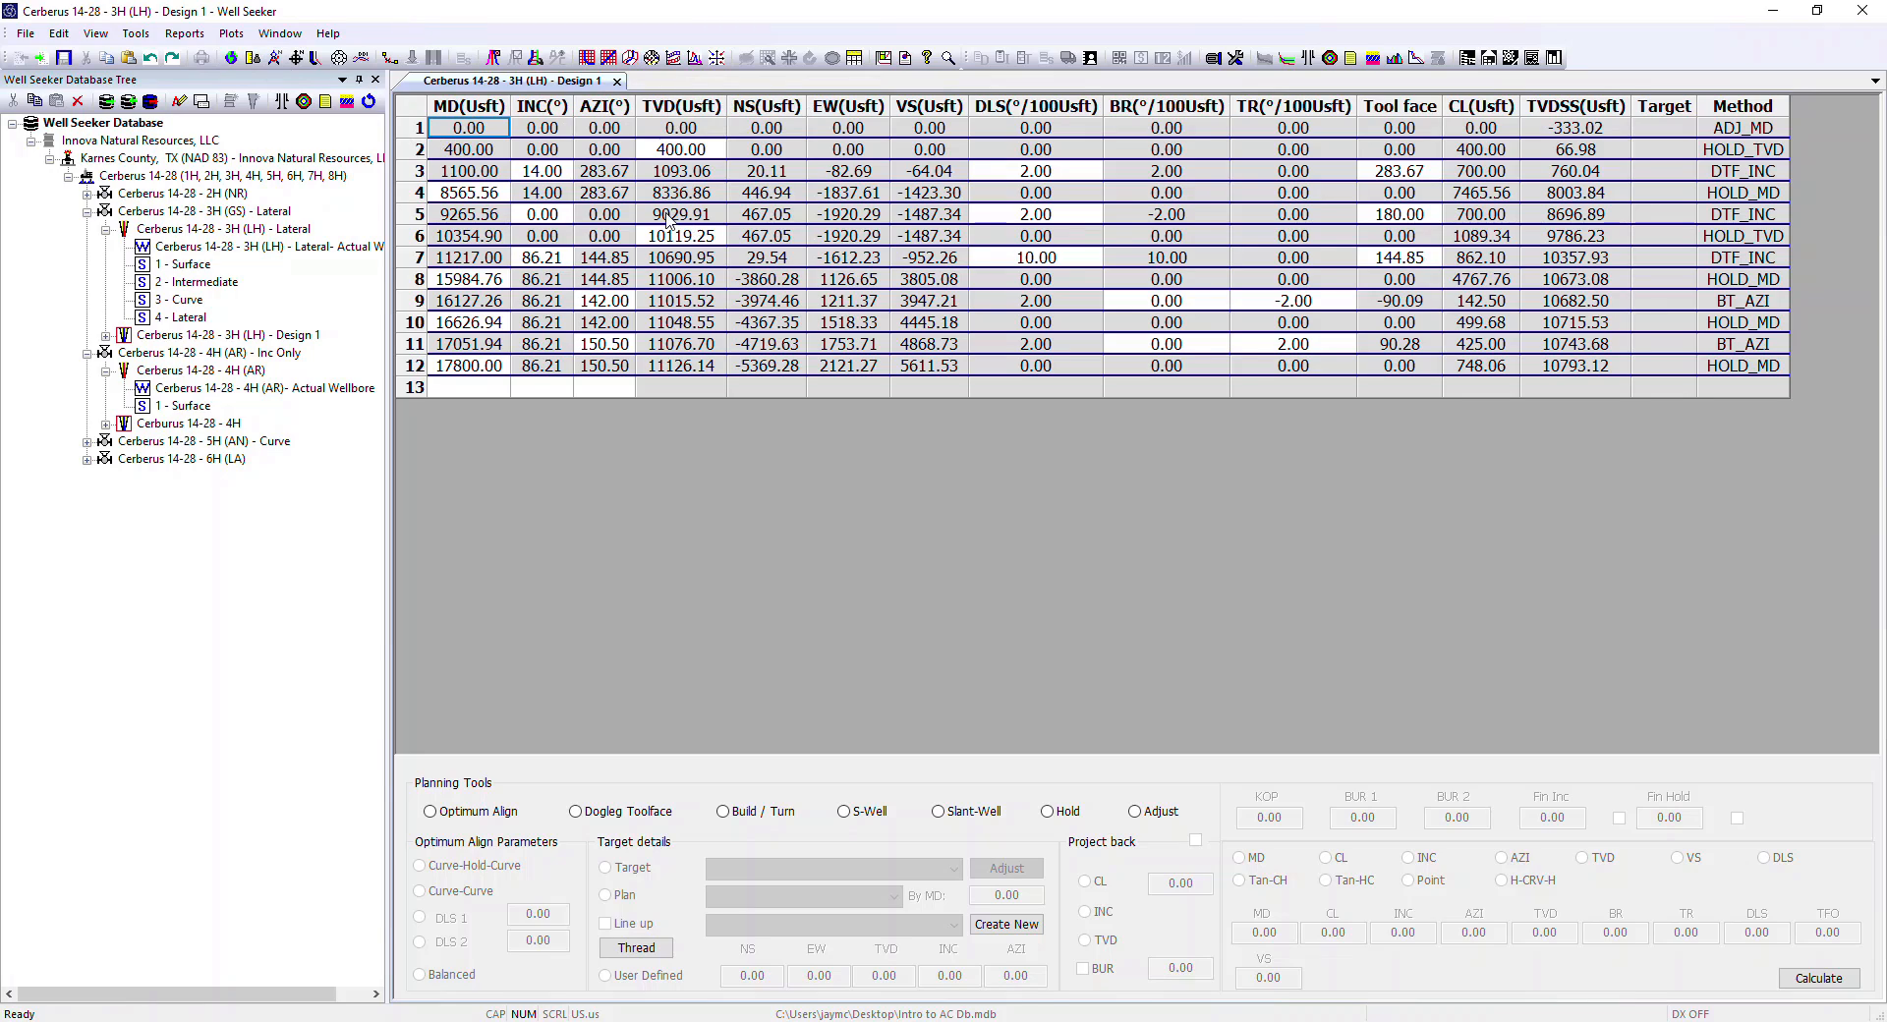
{"action": "left_click", "coordinate": [126, 35]}
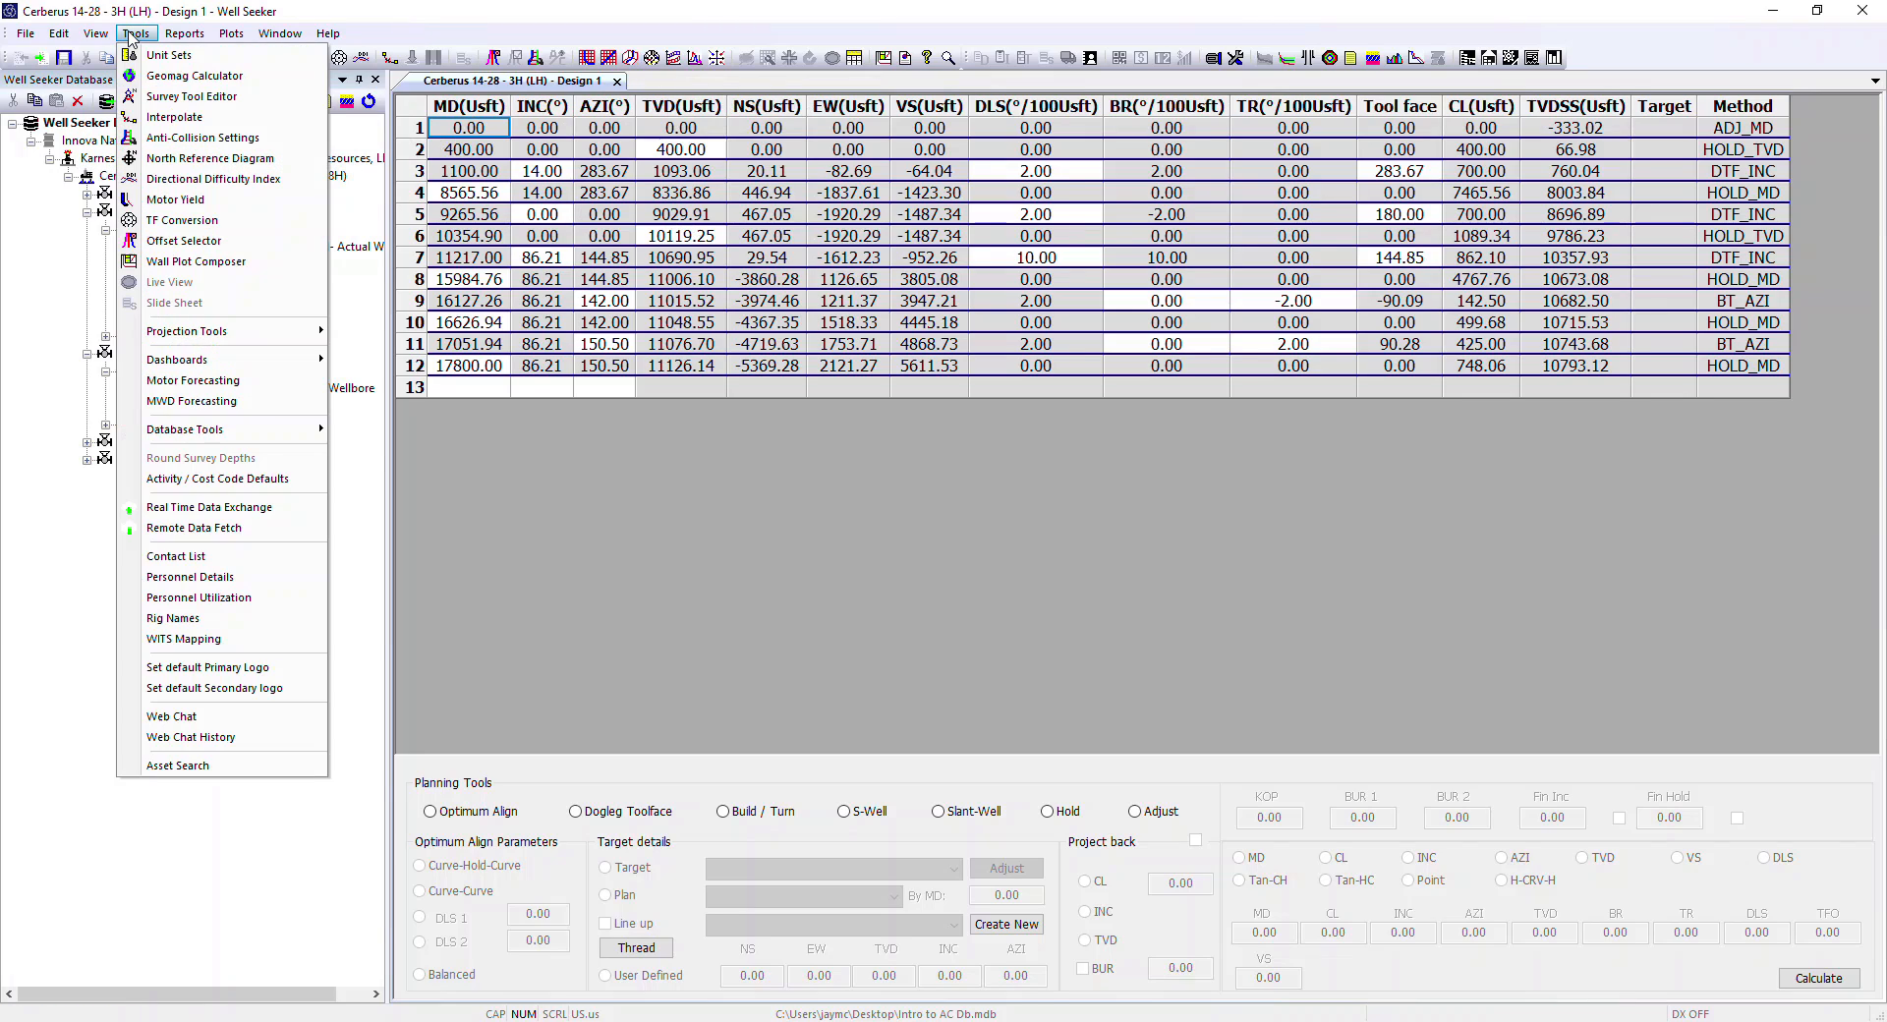
{"action": "left_click", "coordinate": [568, 320]}
{"action": "left_click", "coordinate": [568, 319]}
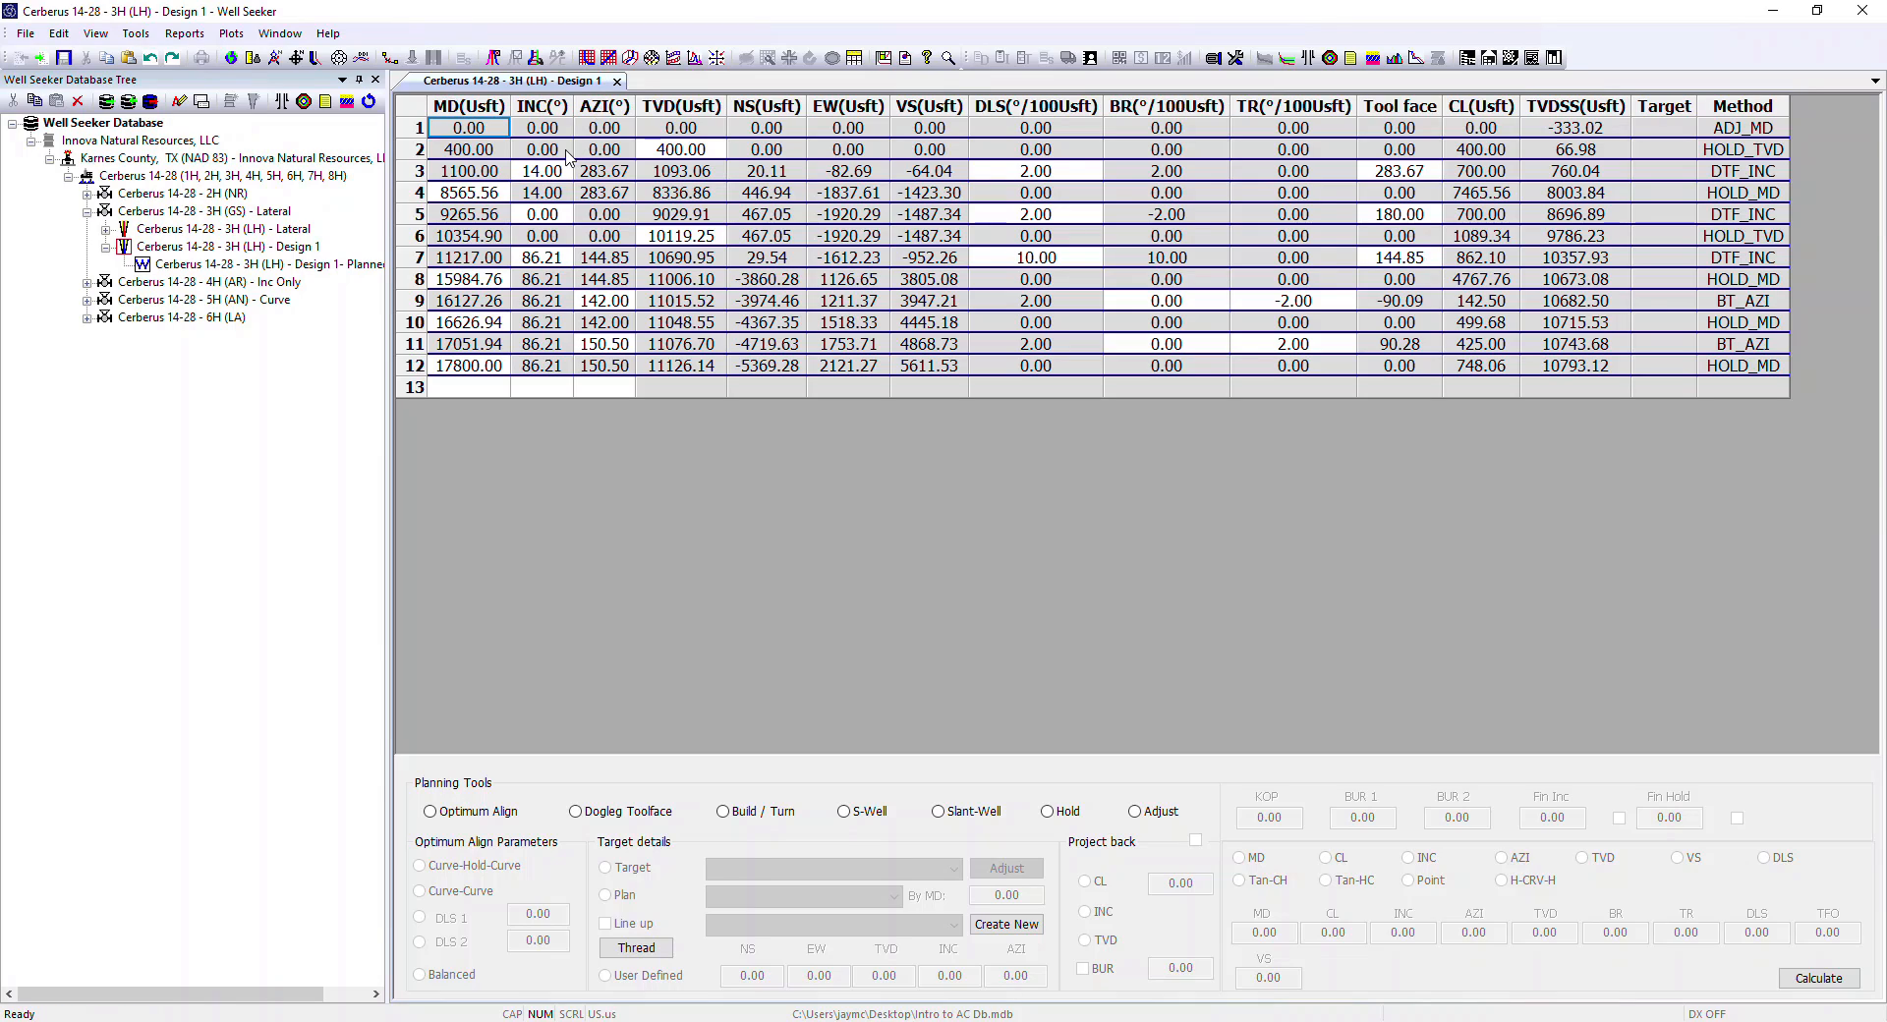
Review the anti-collision report columns and options, enable the Secondary Logo item and save the Standard Anti-Collision Report template.
{"action": "left_click", "coordinate": [183, 37]}
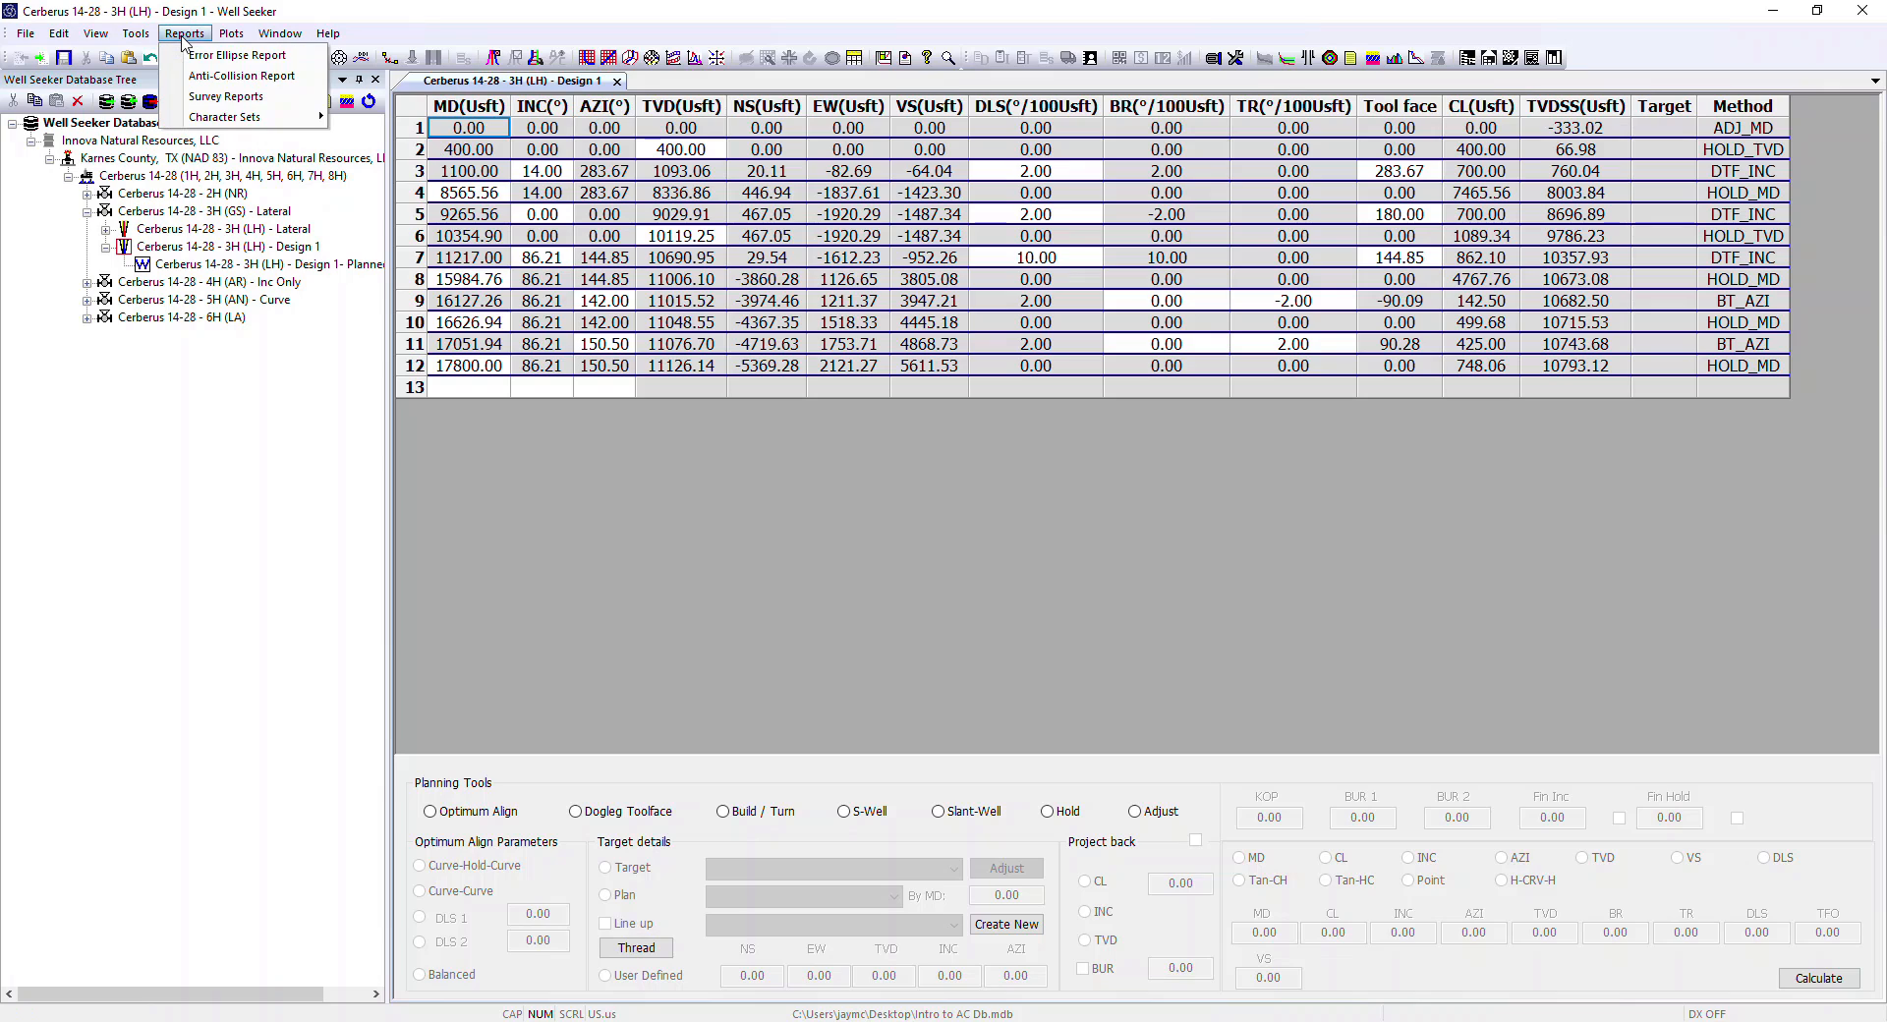
{"action": "left_click", "coordinate": [213, 77]}
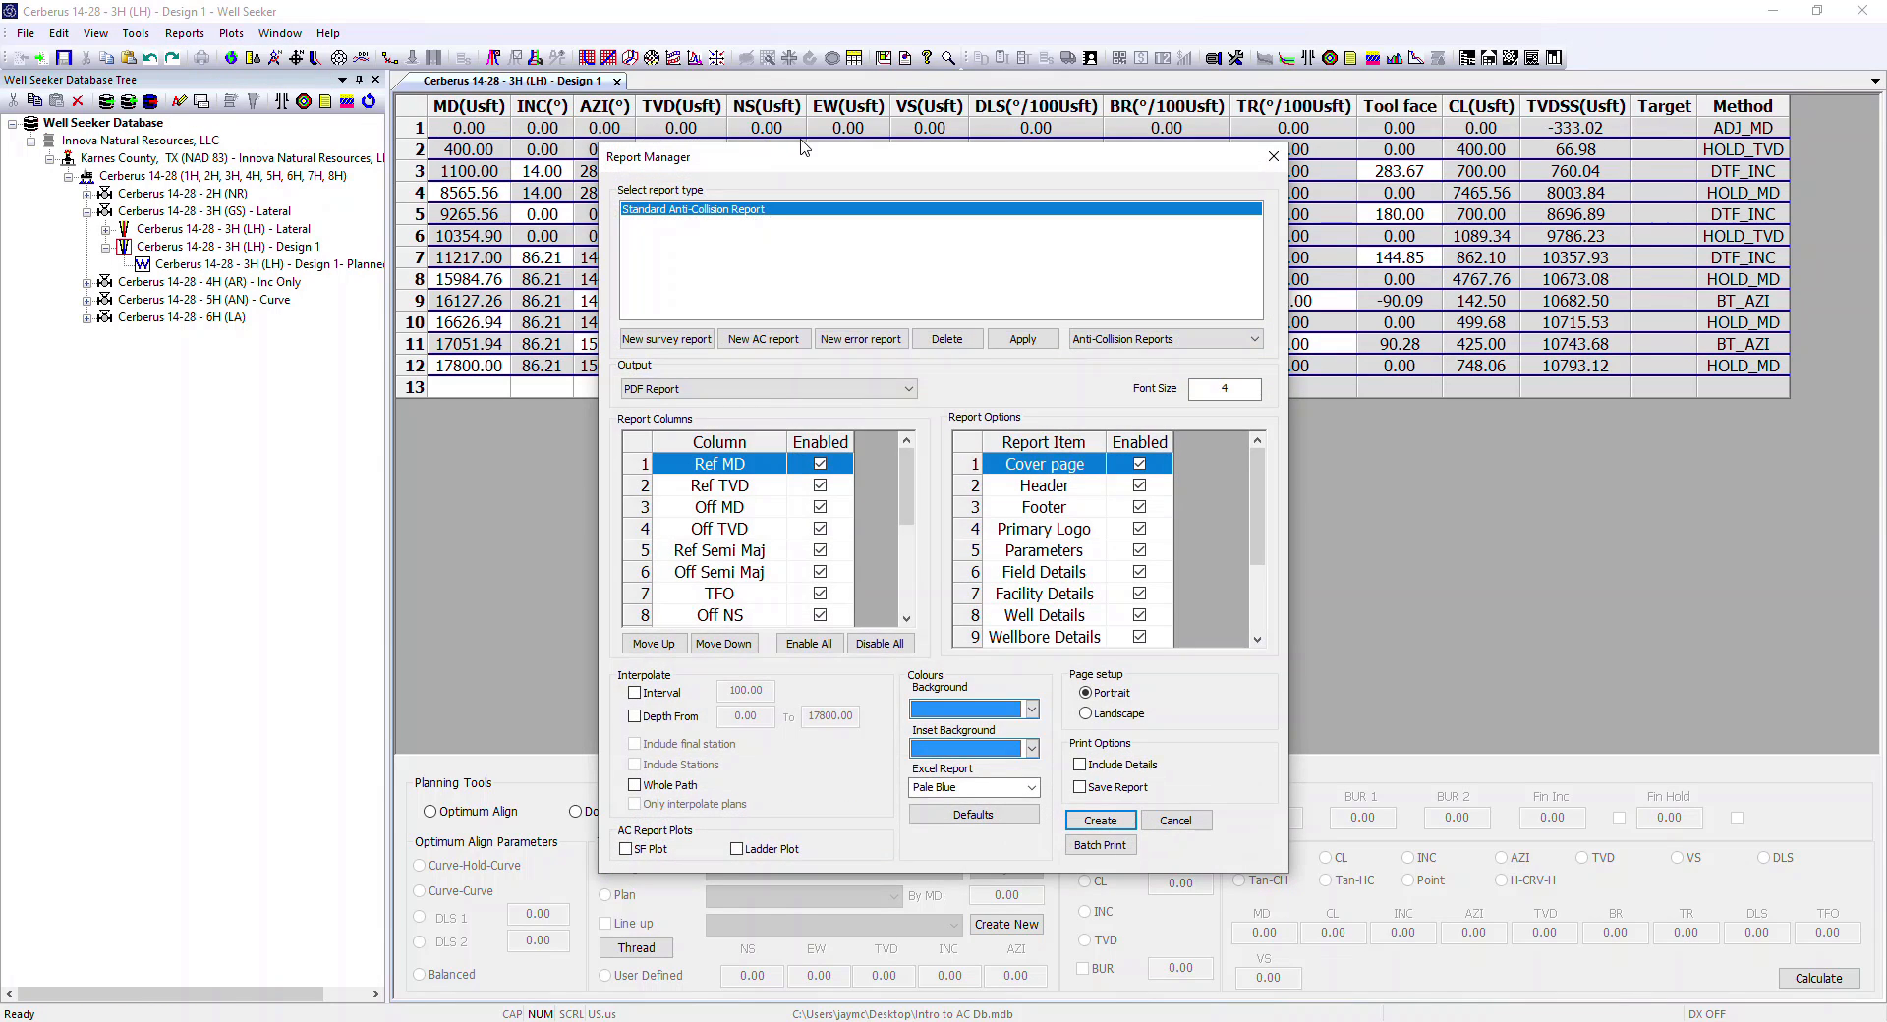
{"action": "left_click_drag", "start_coordinate": [804, 158], "coordinate": [580, 47]}
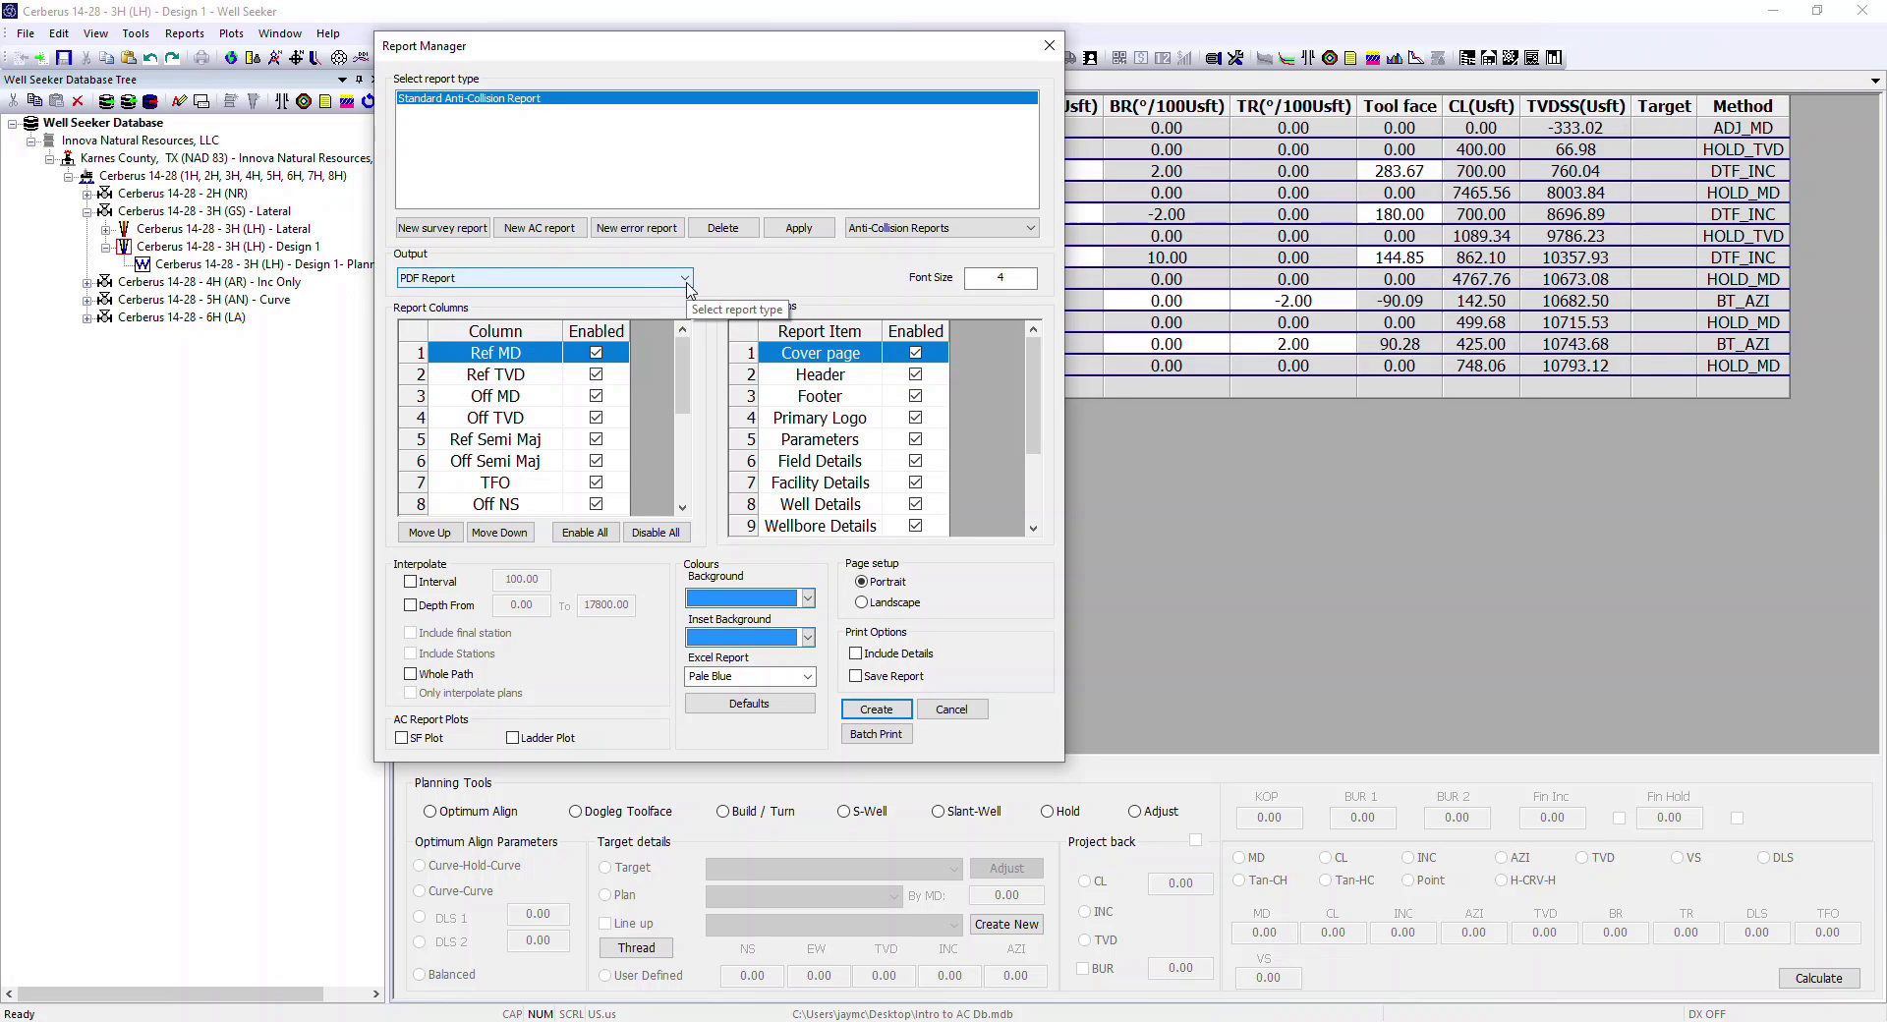
{"action": "mouse_move", "coordinate": [678, 376]}
{"action": "left_mouse_down"}
{"action": "mouse_move", "coordinate": [676, 481]}
{"action": "mouse_move", "coordinate": [687, 372]}
{"action": "left_mouse_up"}
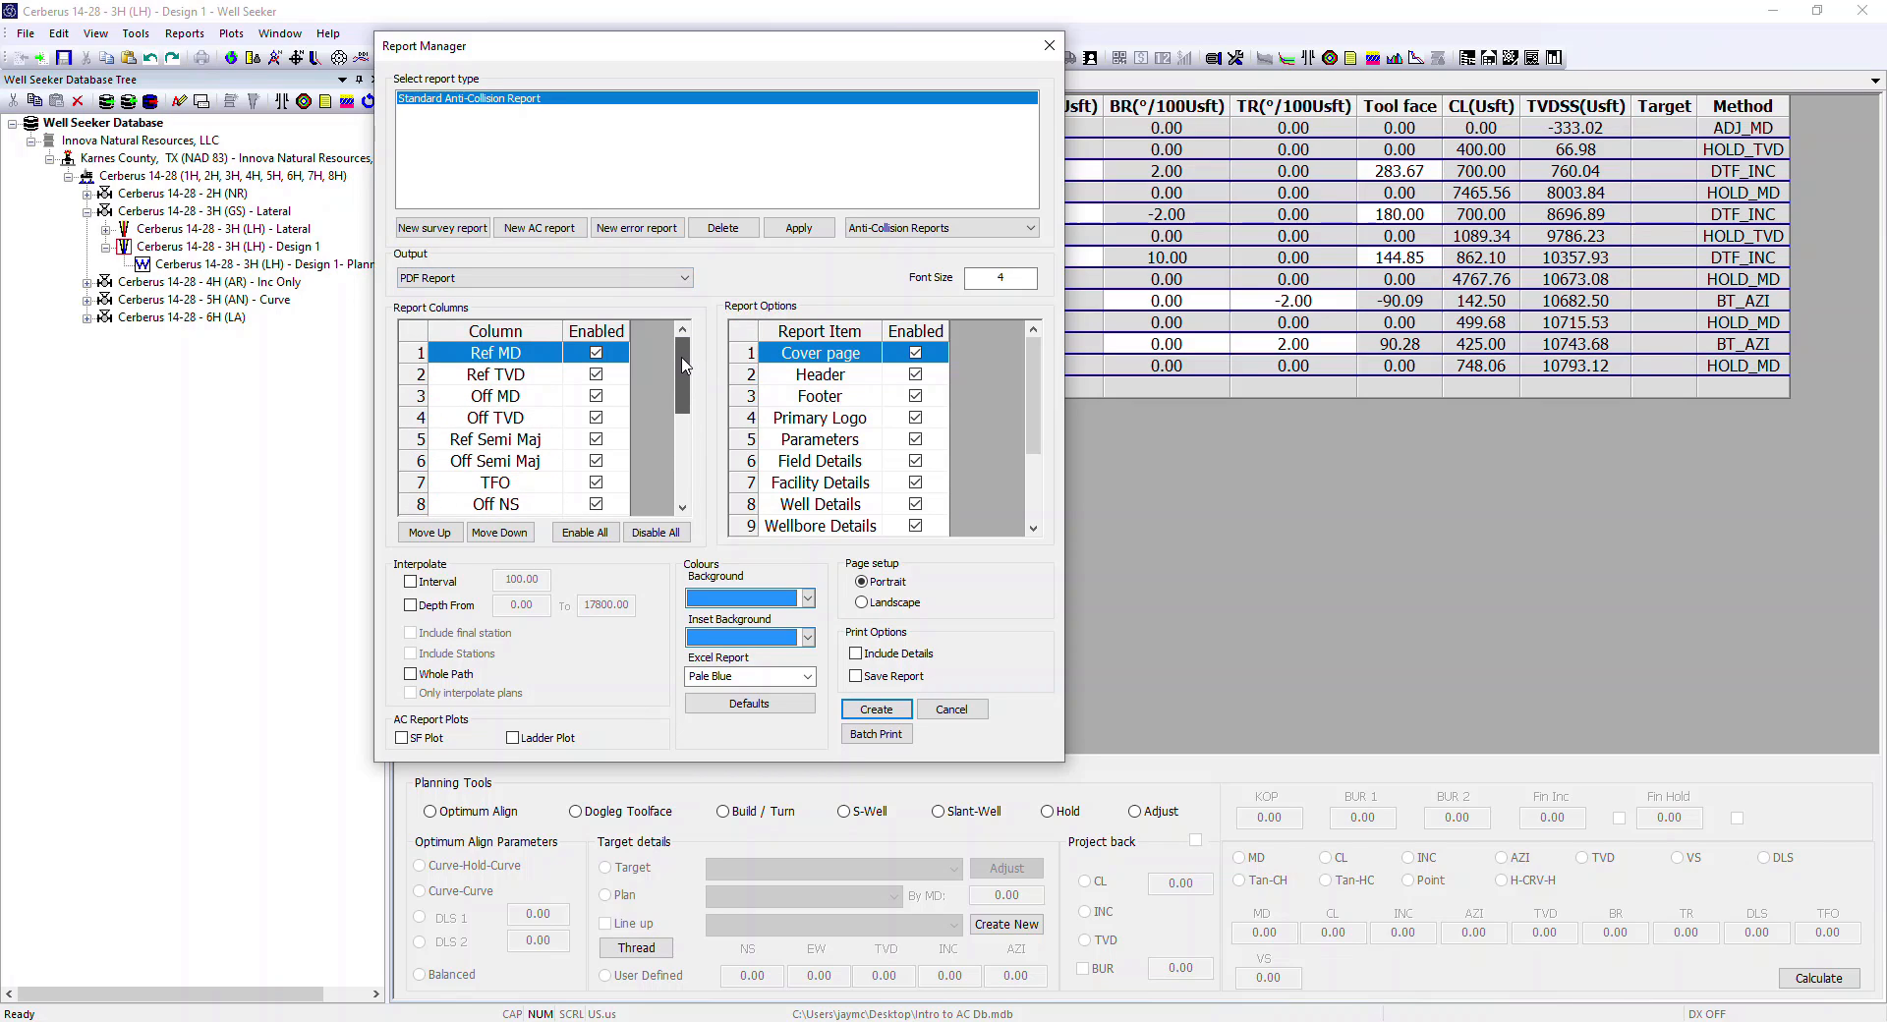
{"action": "left_click_drag", "start_coordinate": [1034, 390], "coordinate": [995, 462]}
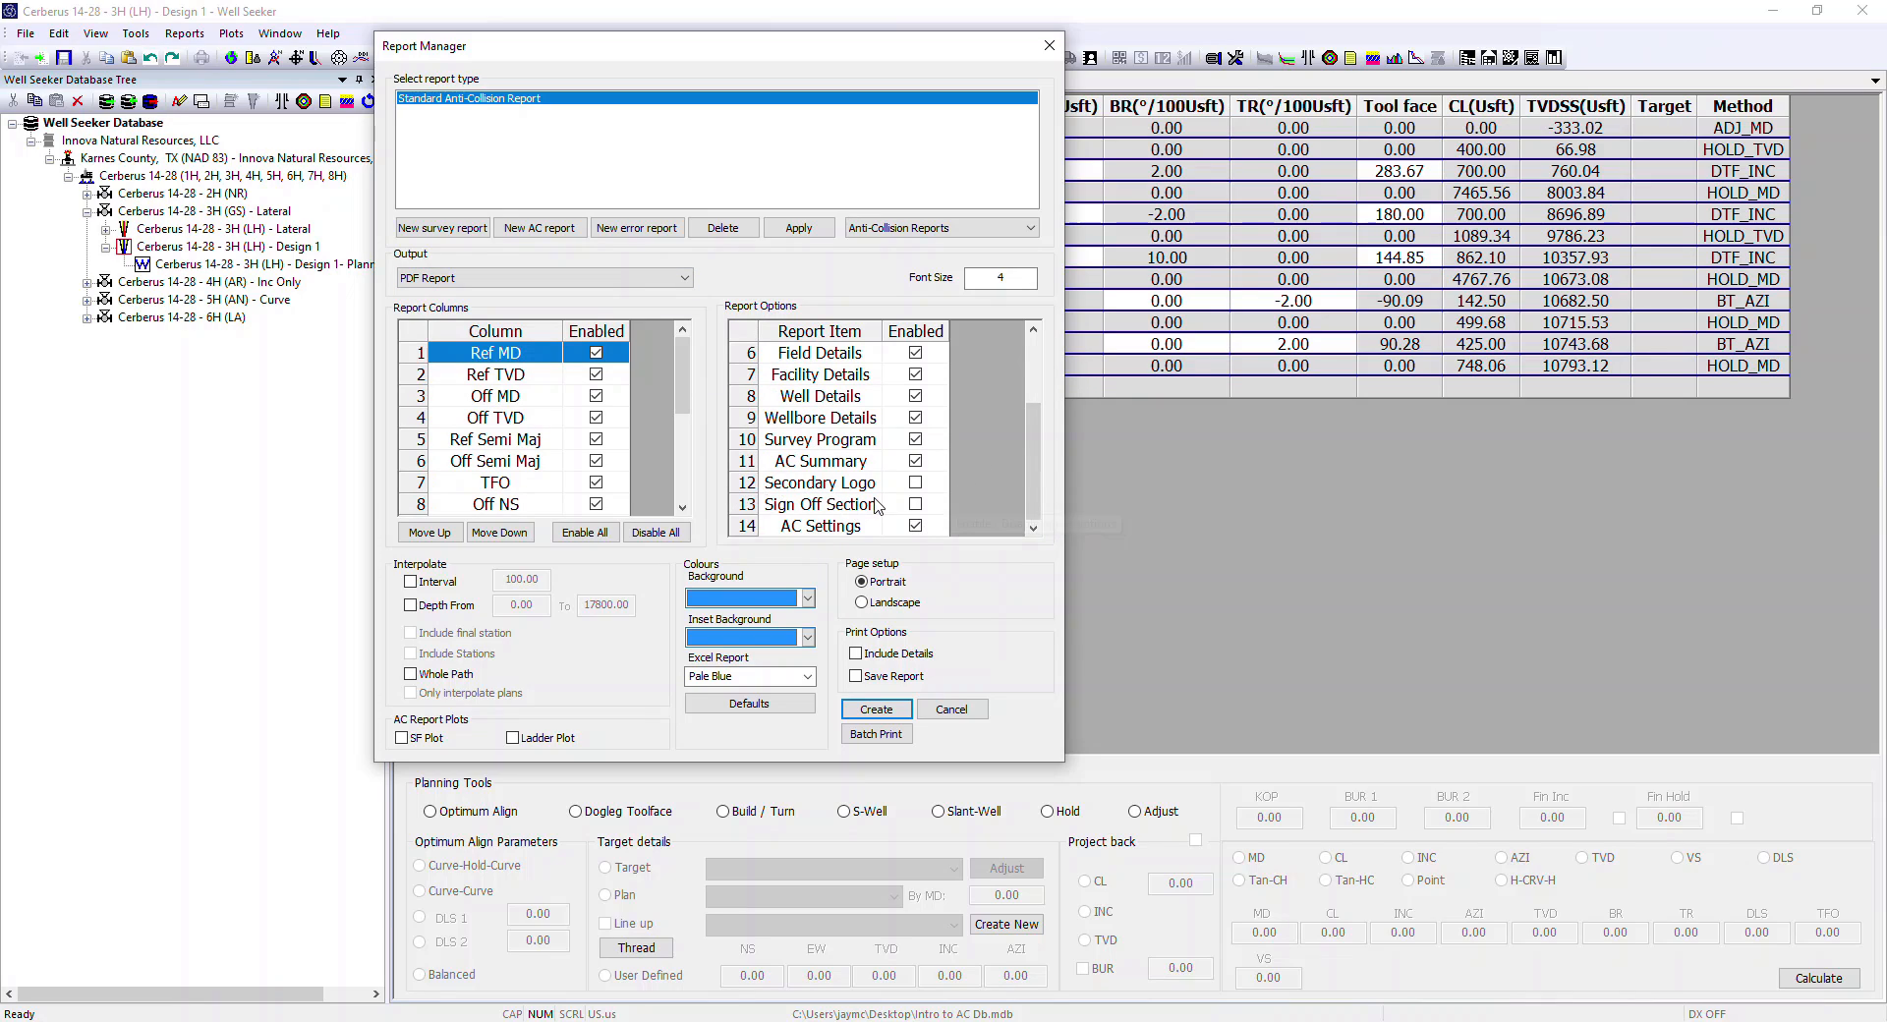
{"action": "left_click", "coordinate": [914, 483]}
{"action": "left_click", "coordinate": [796, 229]}
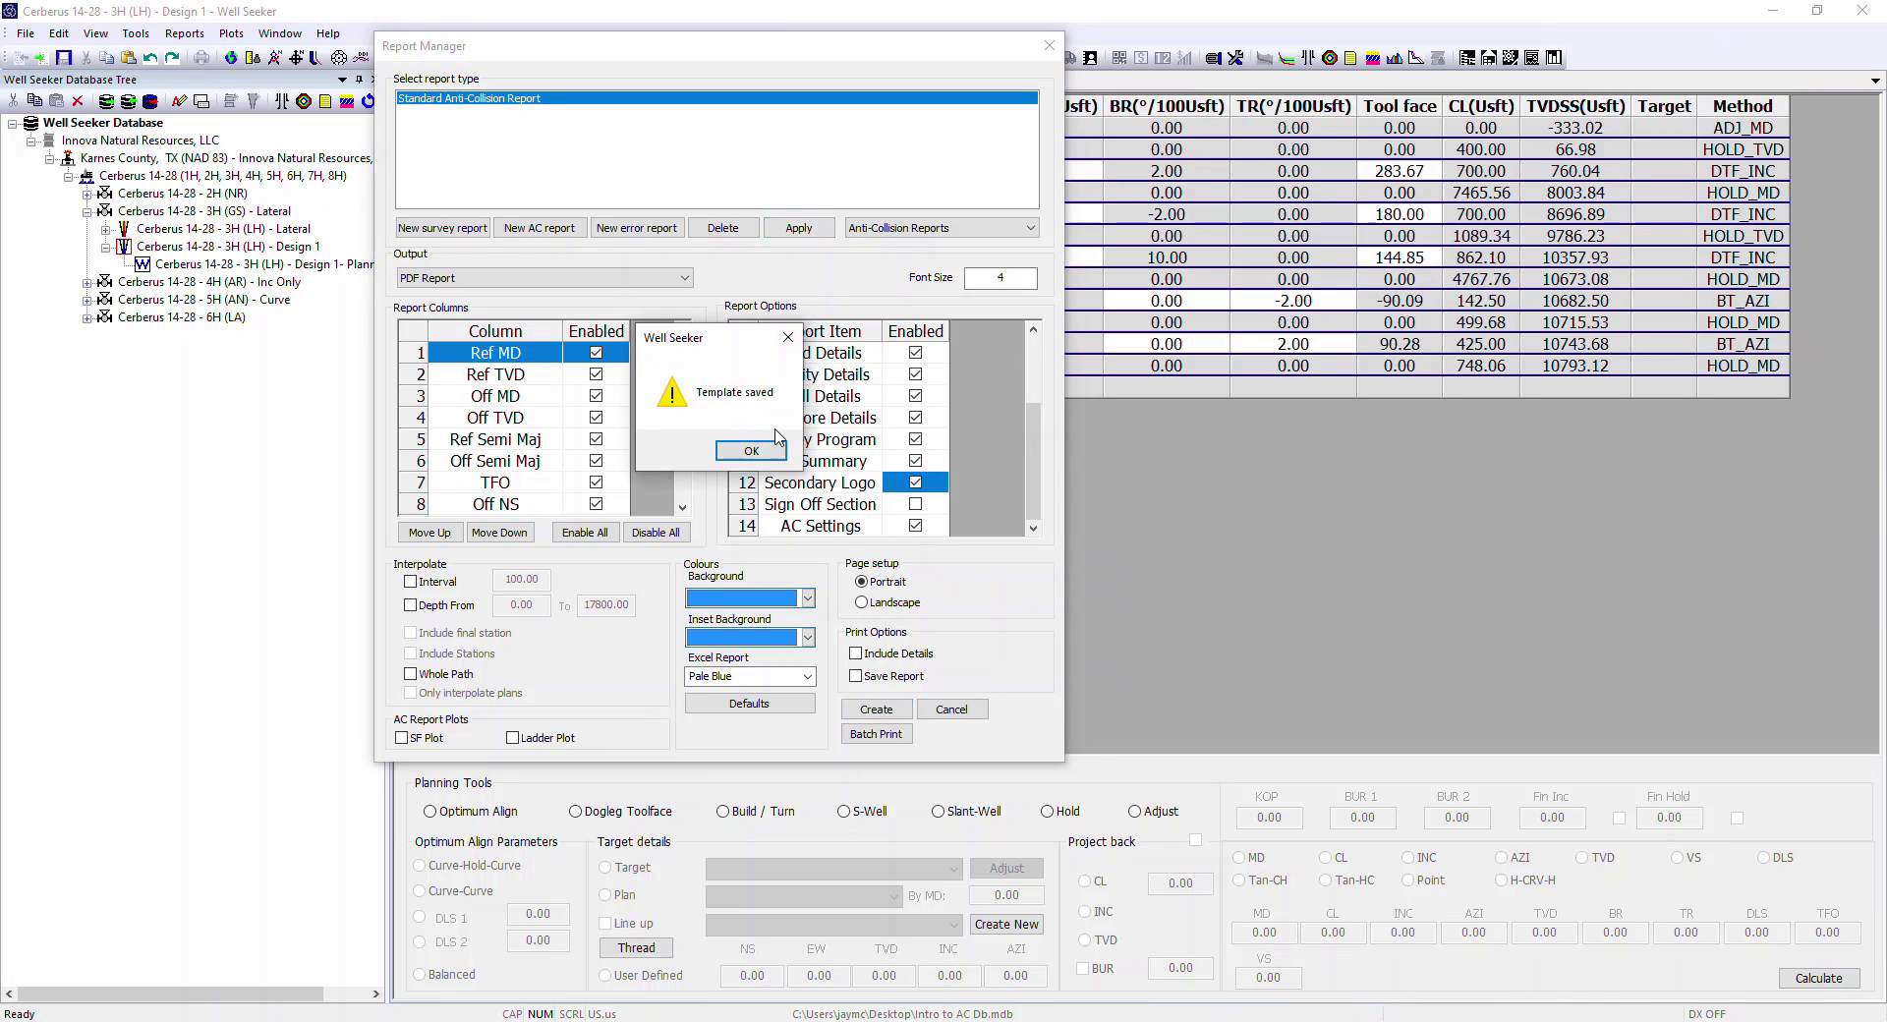
{"action": "left_click", "coordinate": [754, 451]}
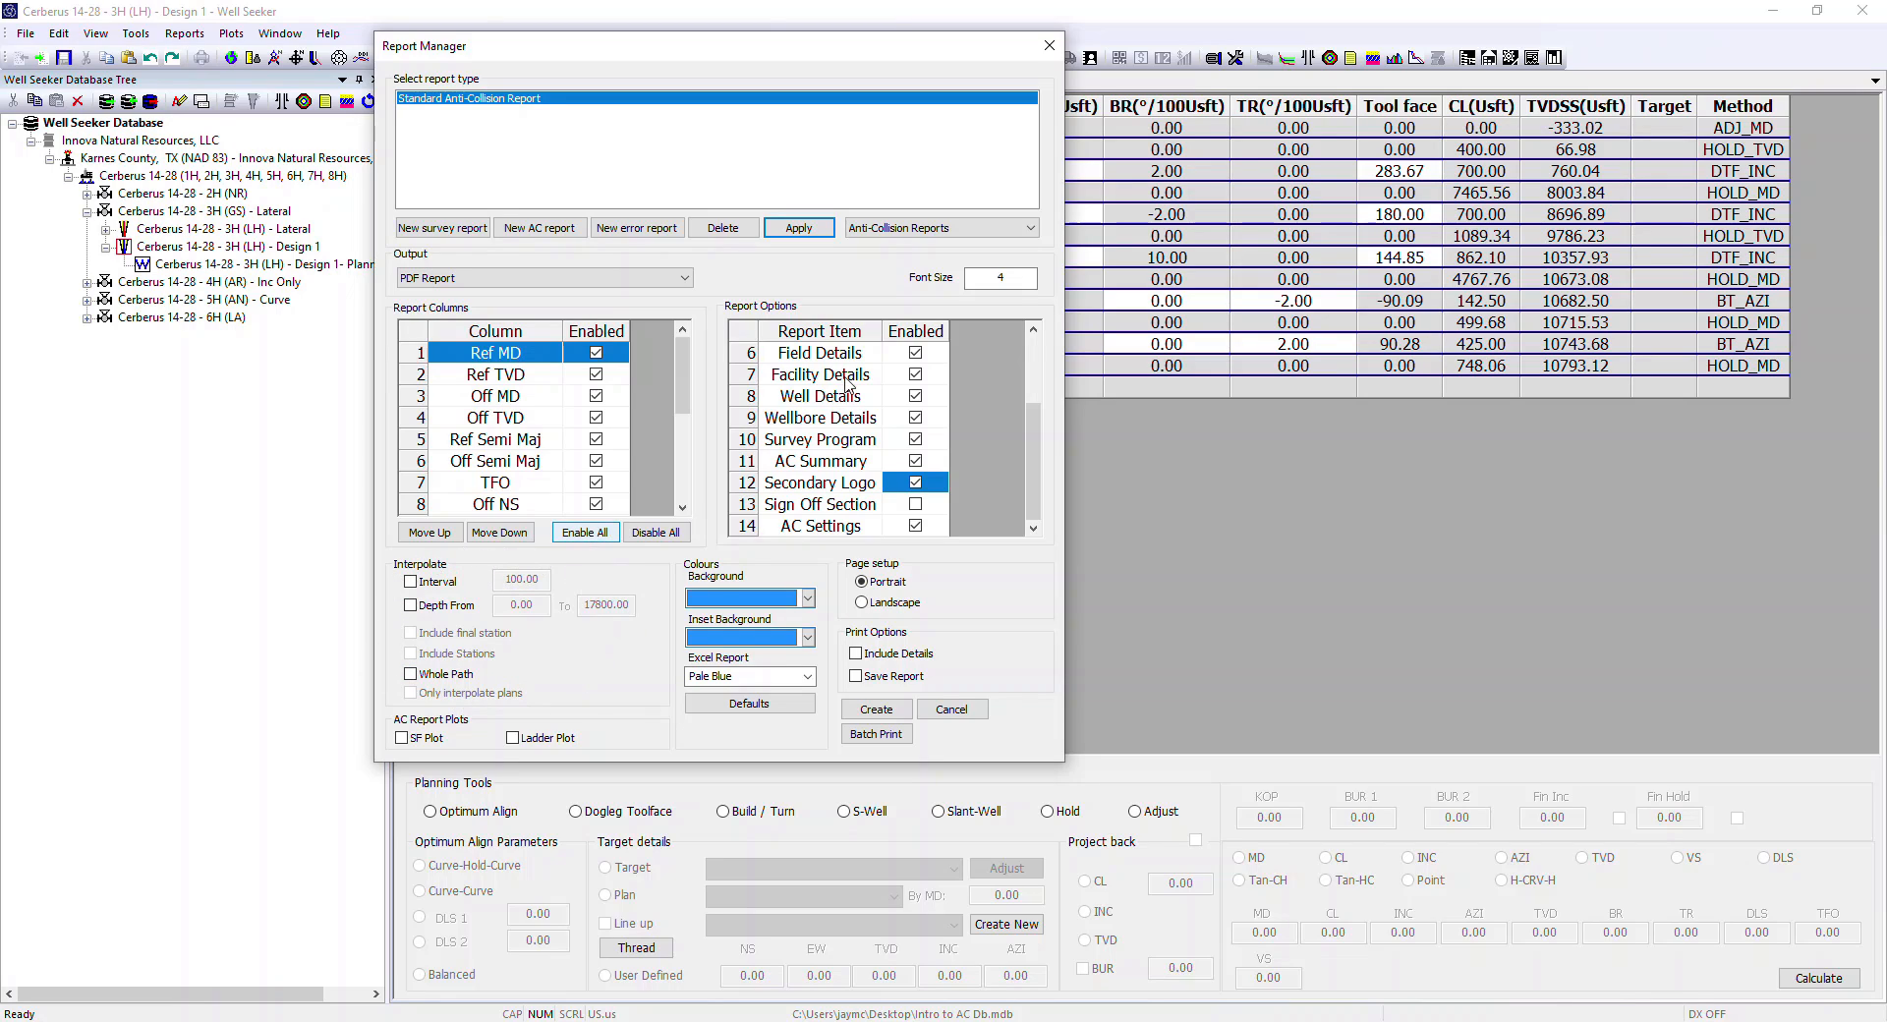
{"action": "left_click", "coordinate": [1049, 45]}
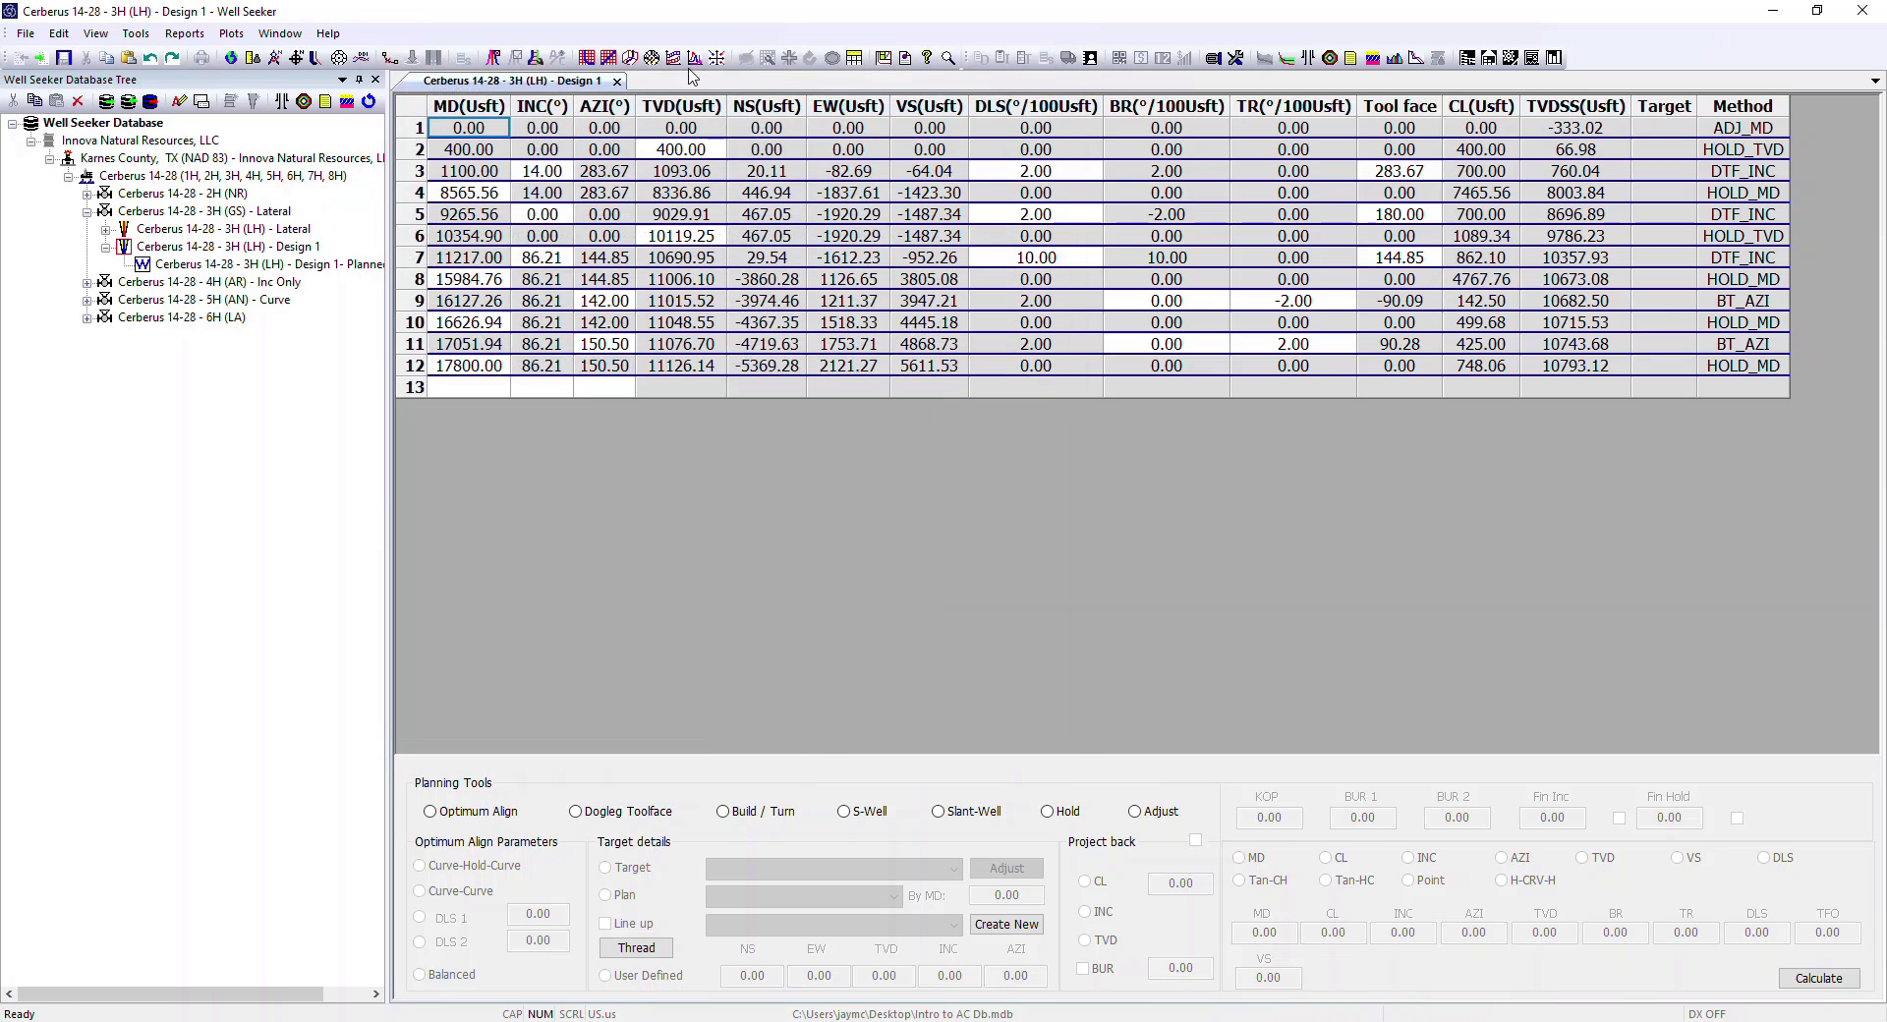
Turn on interval interpolation at 100.00 in the anti-collision settings and accept them.
{"action": "left_click", "coordinate": [536, 58]}
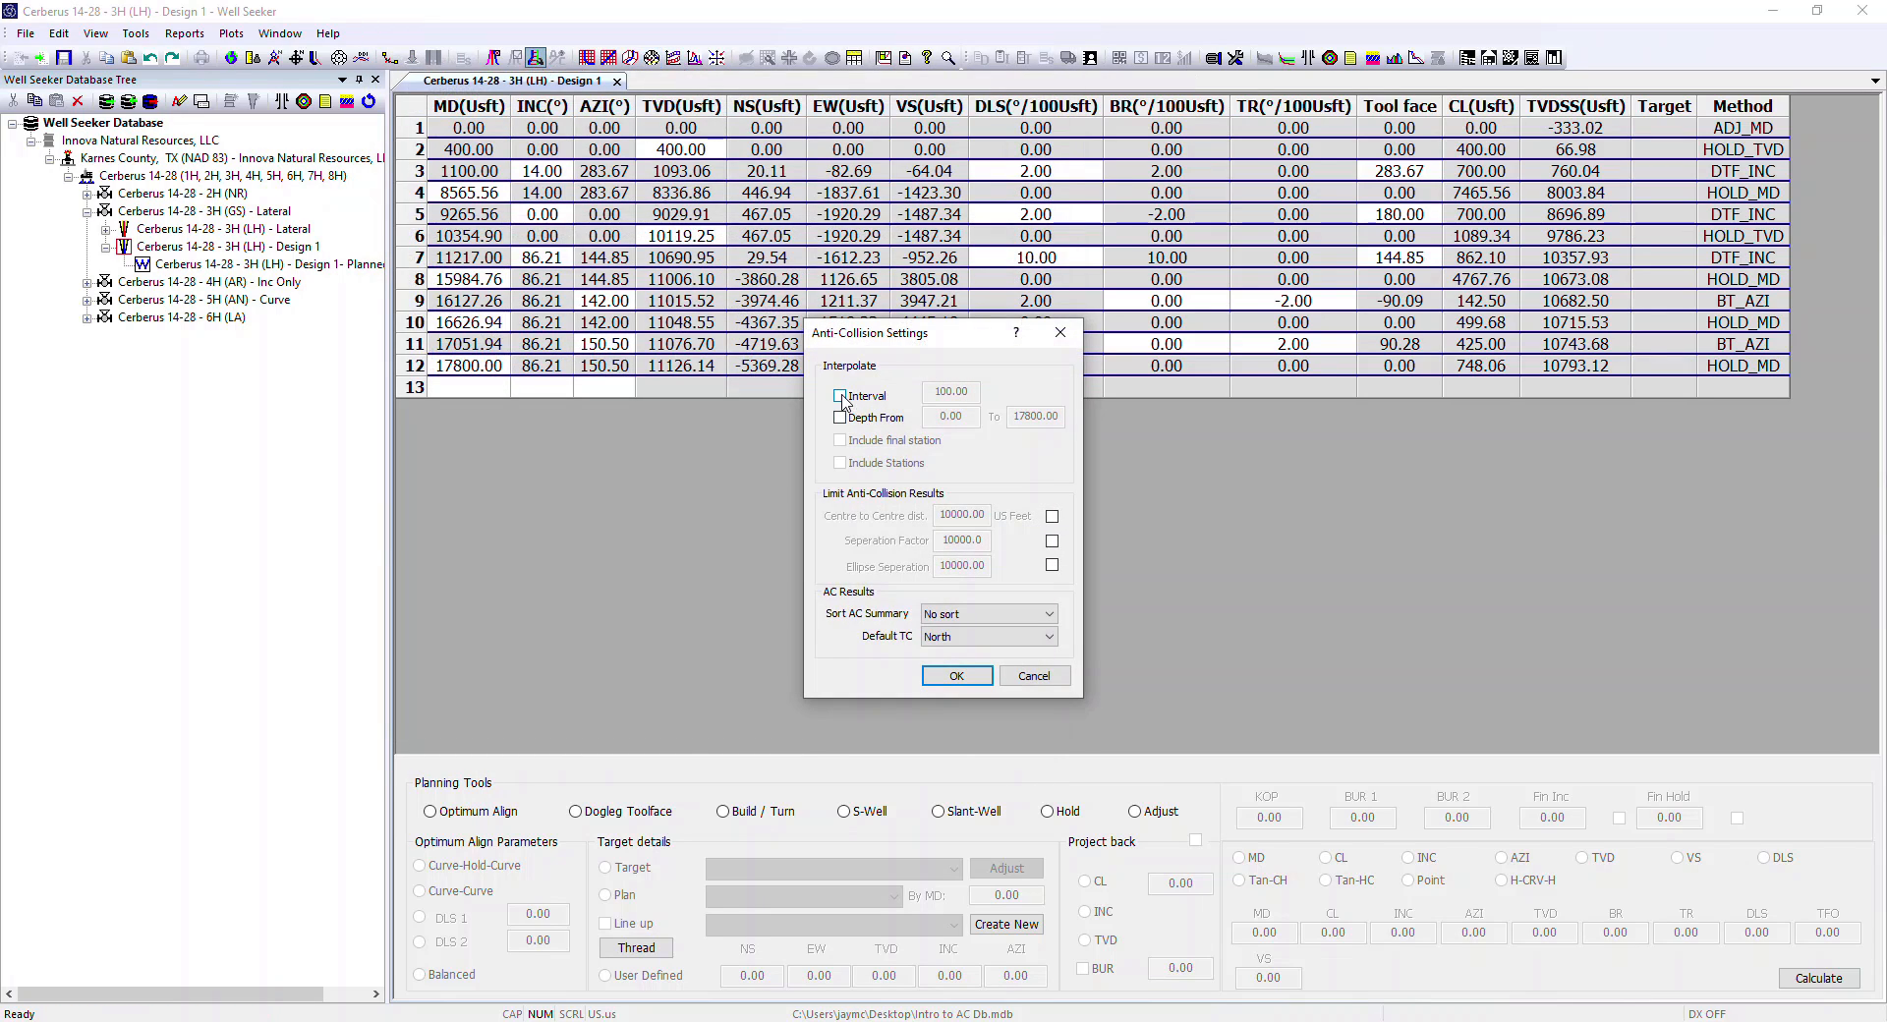
{"action": "left_click", "coordinate": [841, 396]}
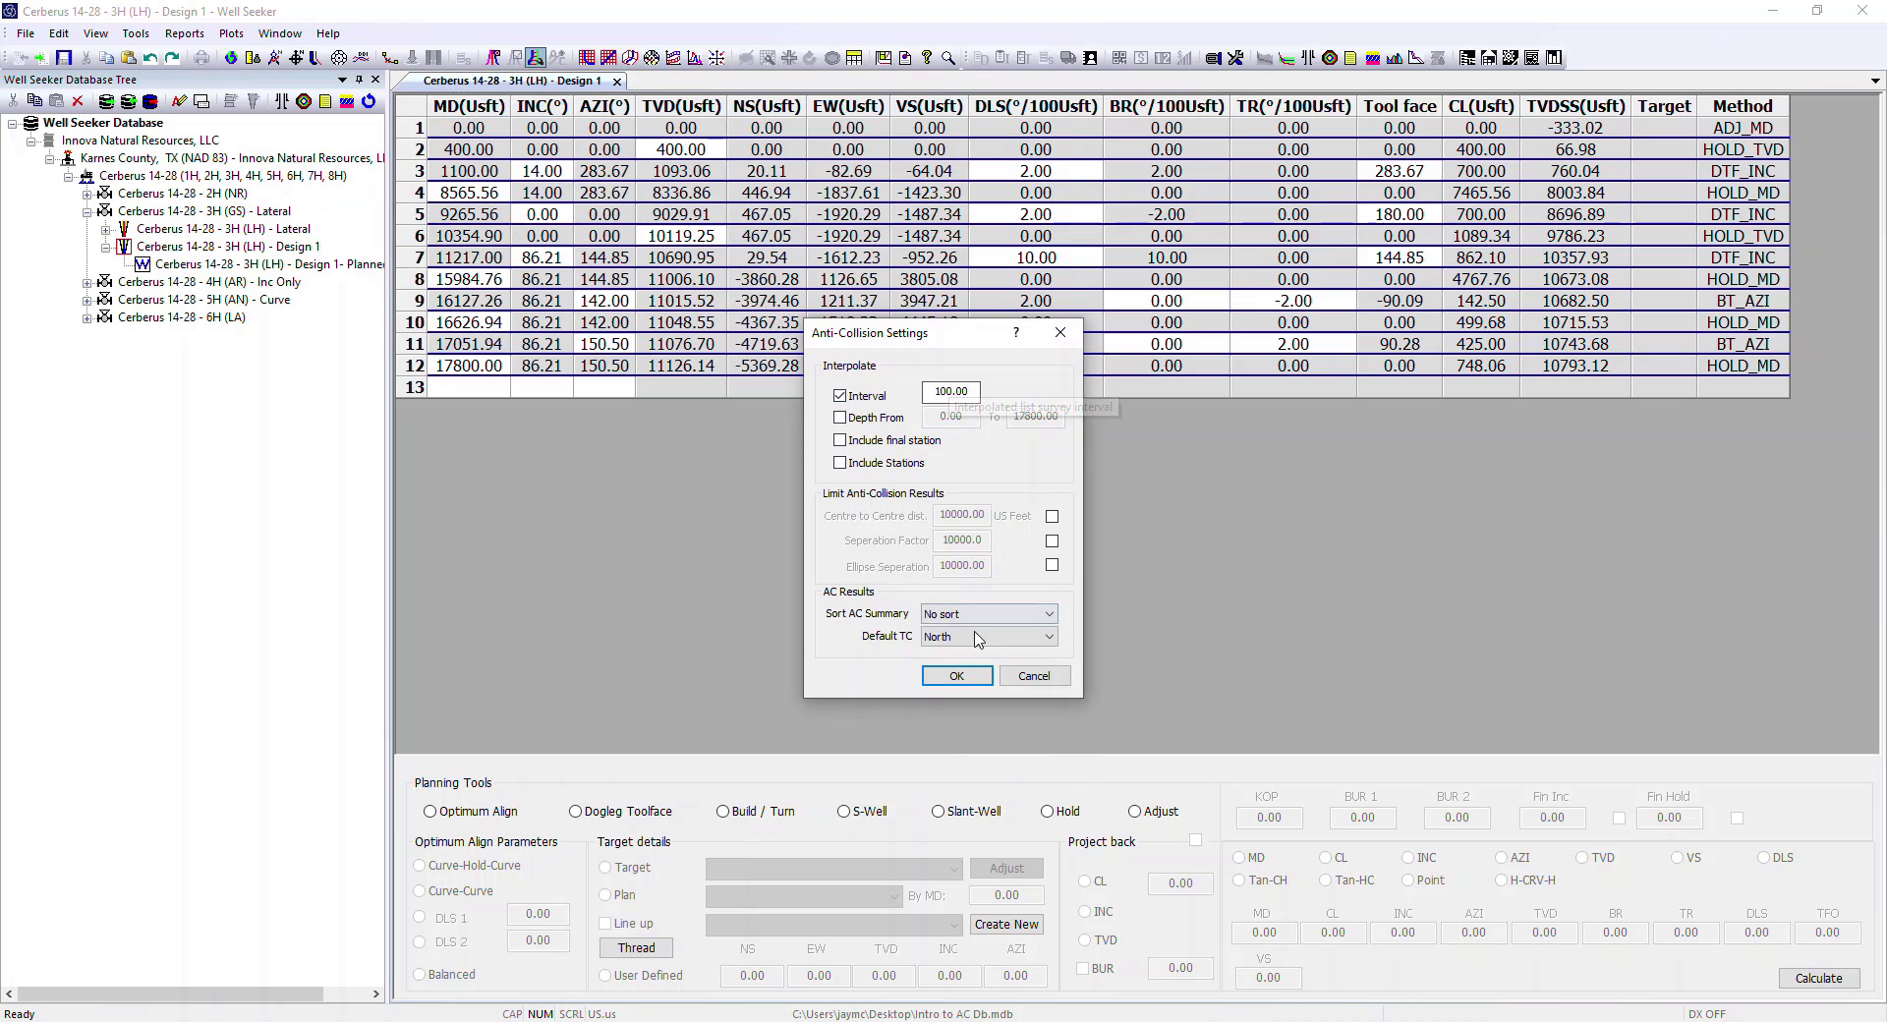
{"action": "left_click", "coordinate": [956, 676]}
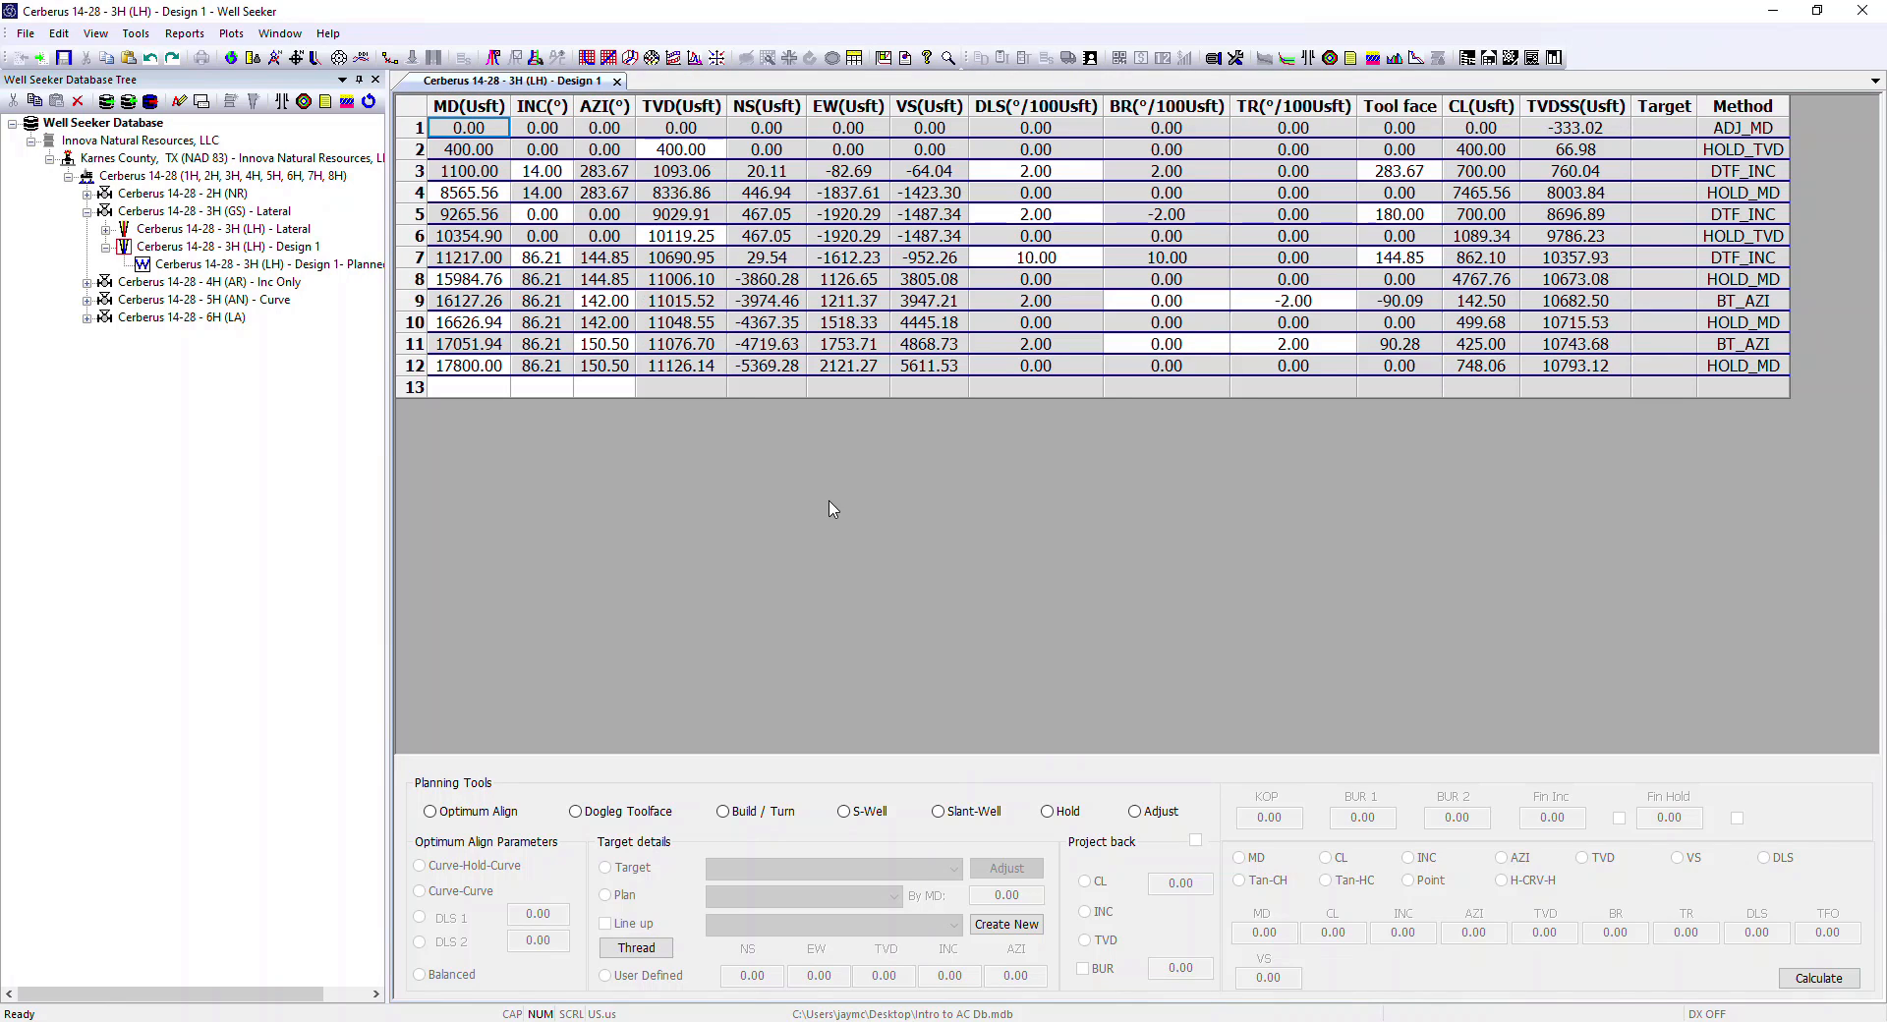
Create the Standard Anti-Collision Report as a PDF with an interpolation interval of 100, including the SF and ladder plots.
{"action": "left_click", "coordinate": [202, 33]}
{"action": "left_click", "coordinate": [233, 81]}
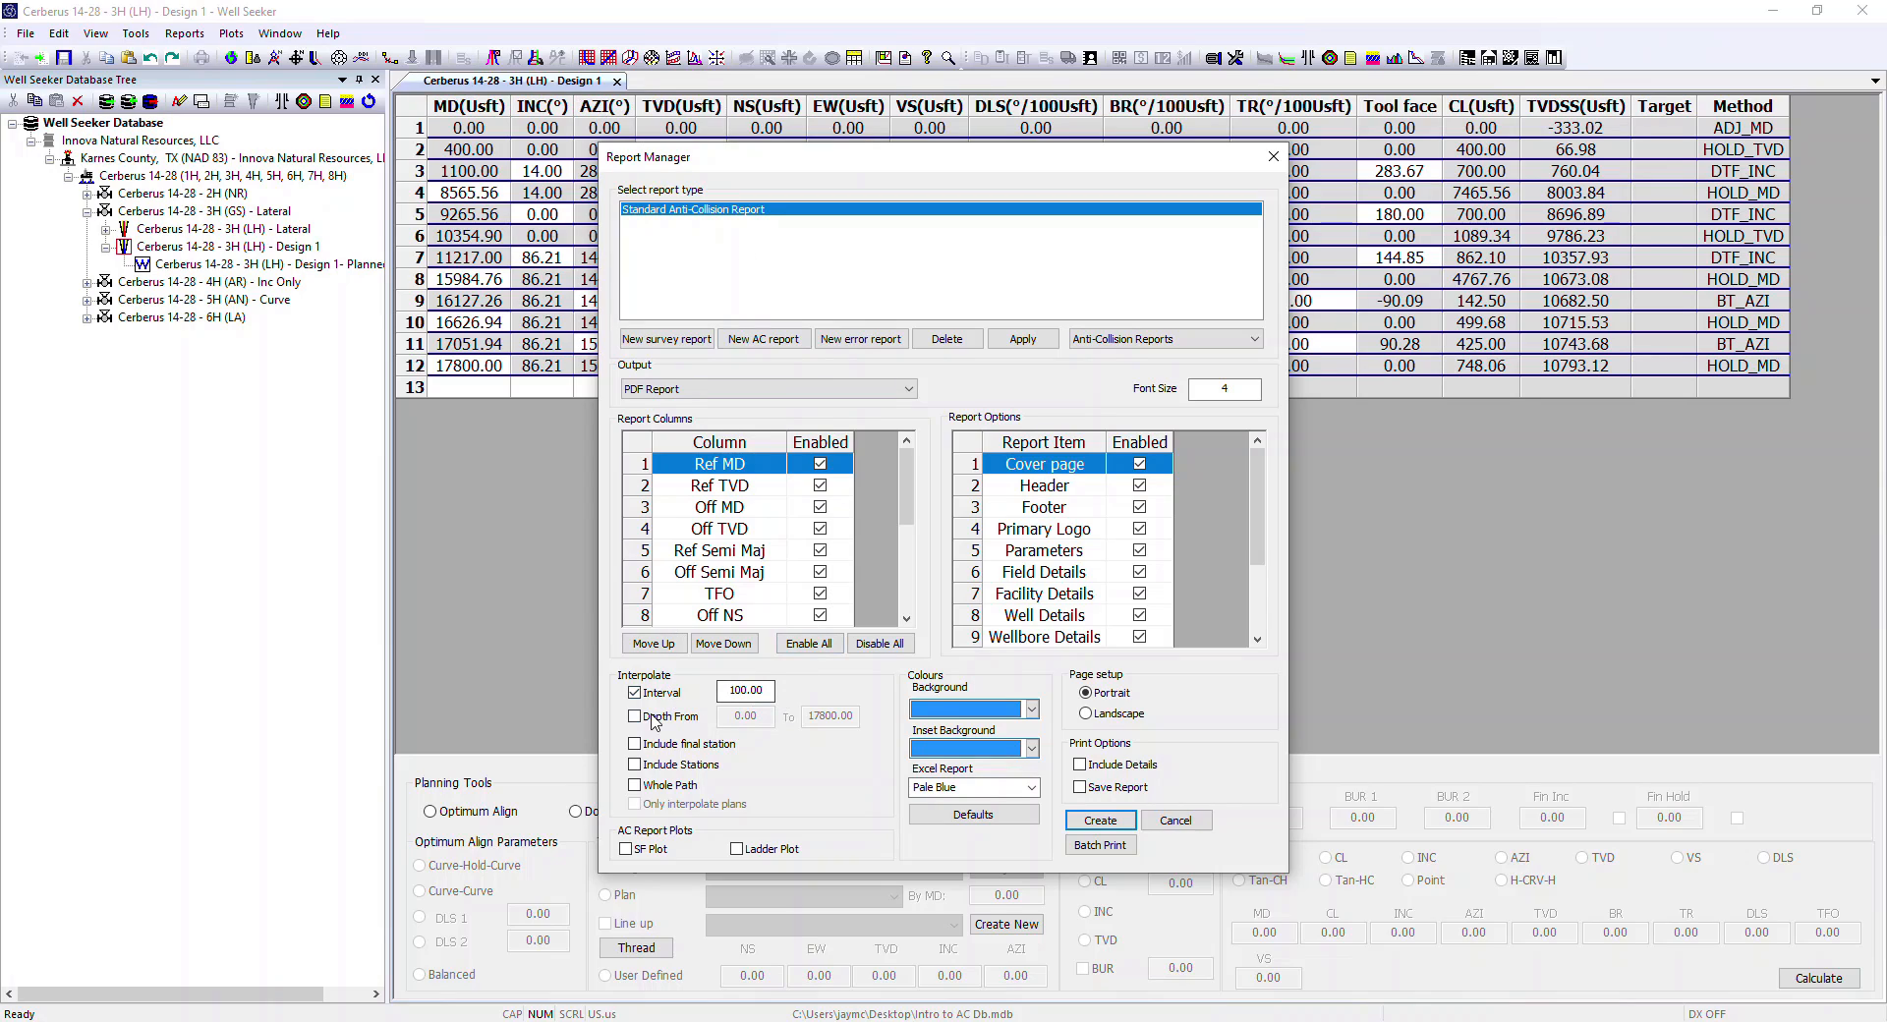
{"action": "double_click", "coordinate": [726, 696]}
{"action": "type", "text": "50"}
{"action": "type", "text": "1"}
{"action": "left_click", "coordinate": [626, 849]}
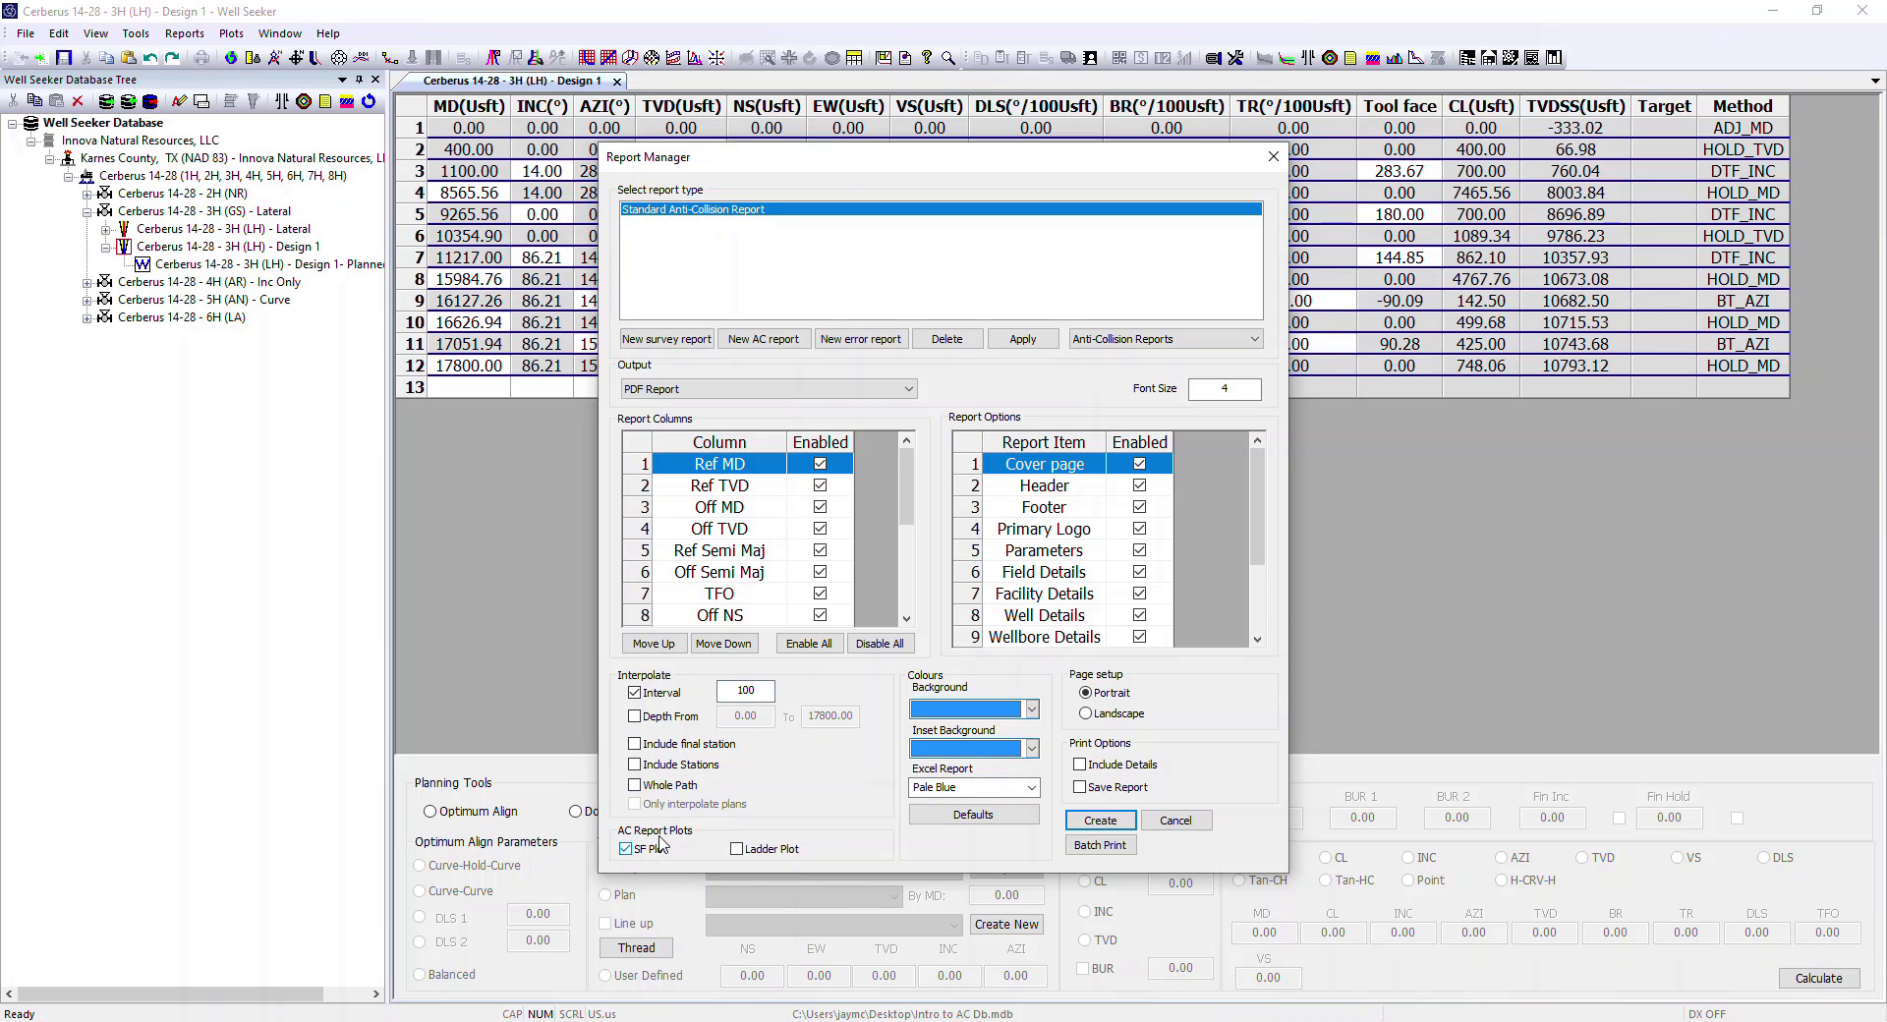
{"action": "left_click", "coordinate": [735, 850]}
{"action": "left_click", "coordinate": [1101, 819]}
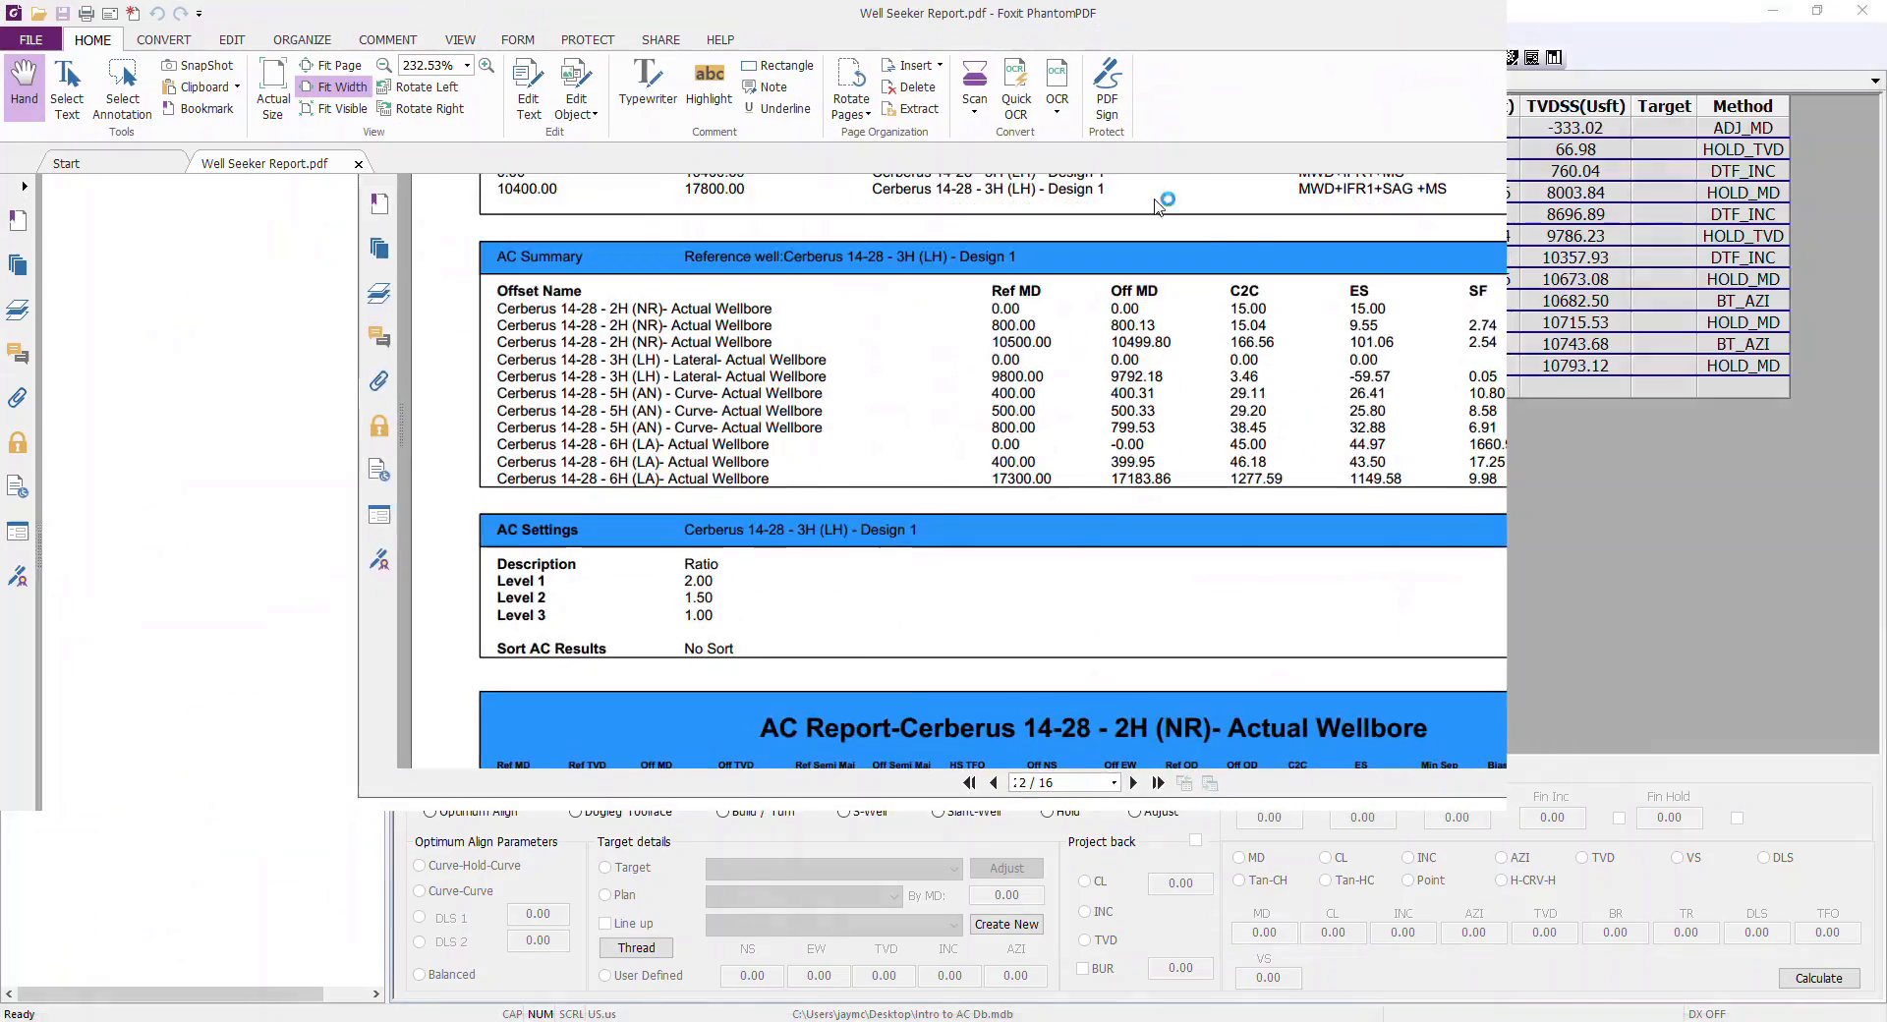
Examine the report's header, field, facility and well details, survey program and AC summary.
{"action": "scroll", "coordinate": [1064, 584], "scroll_direction": "up", "scroll_amount": 10}
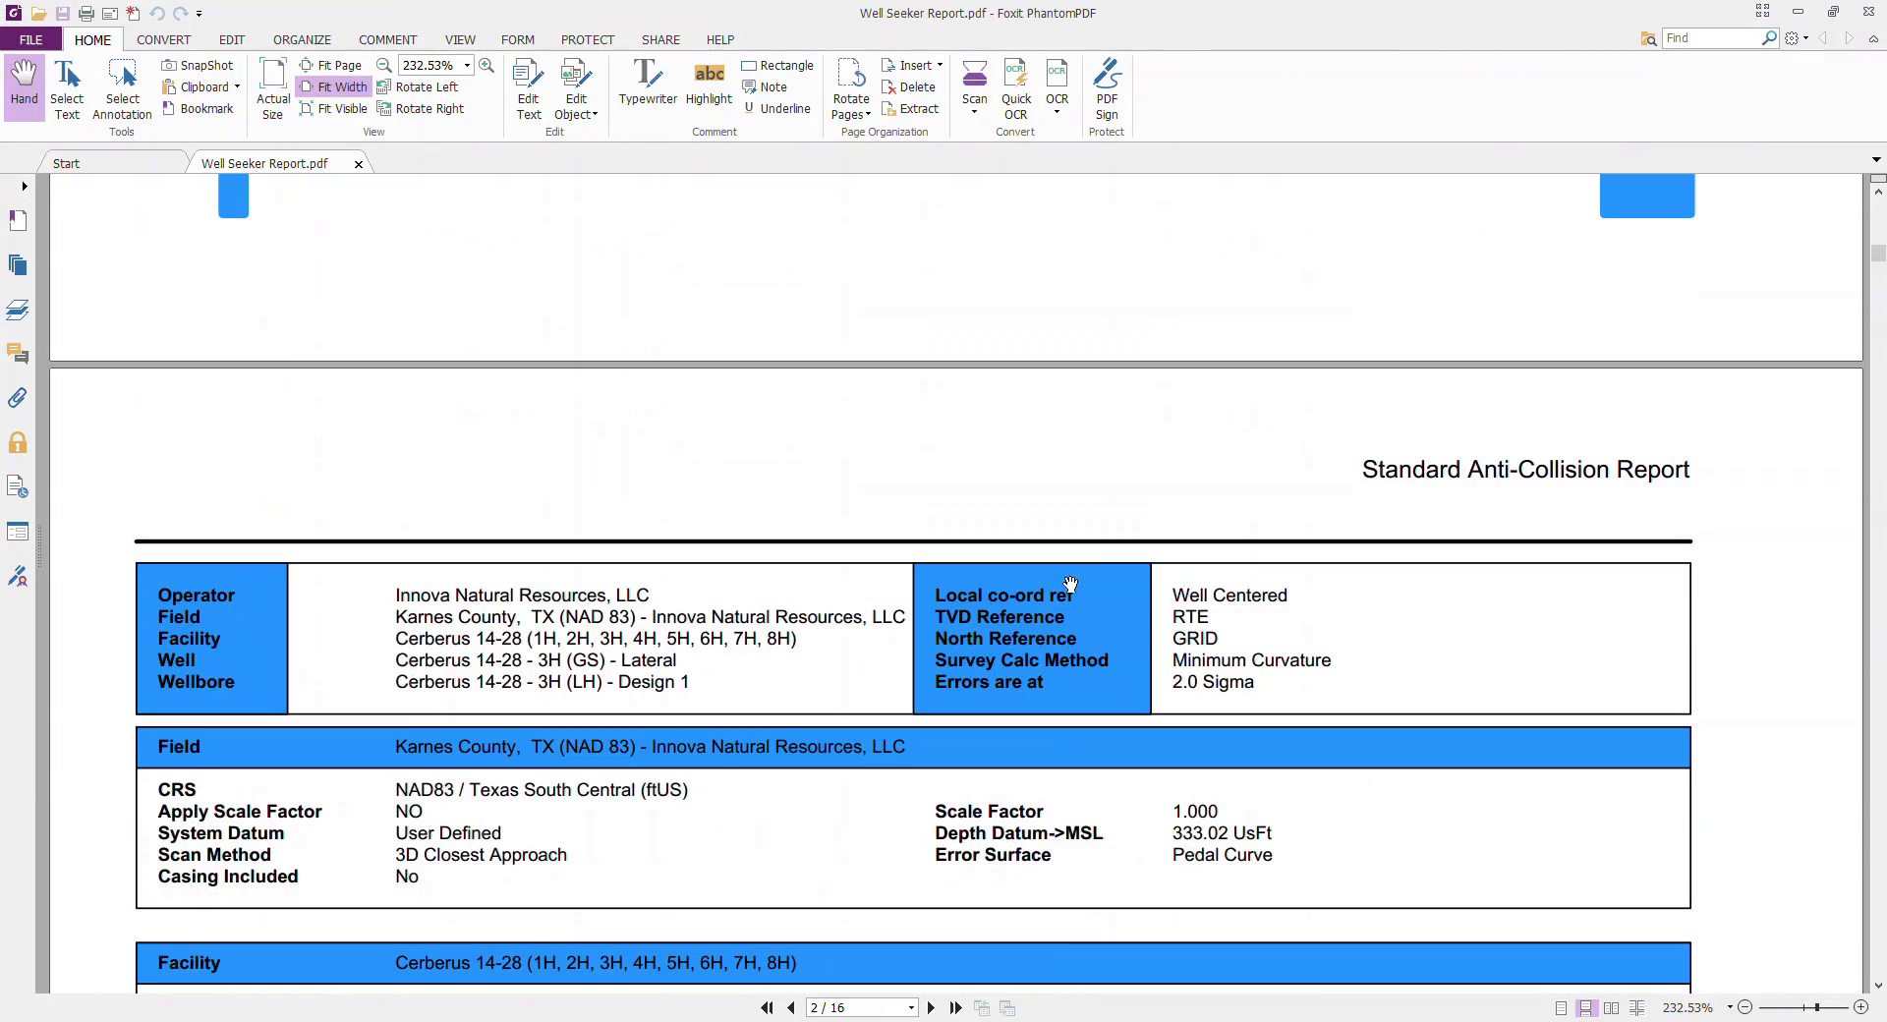
{"action": "scroll", "coordinate": [1073, 575], "scroll_direction": "down", "scroll_amount": 4}
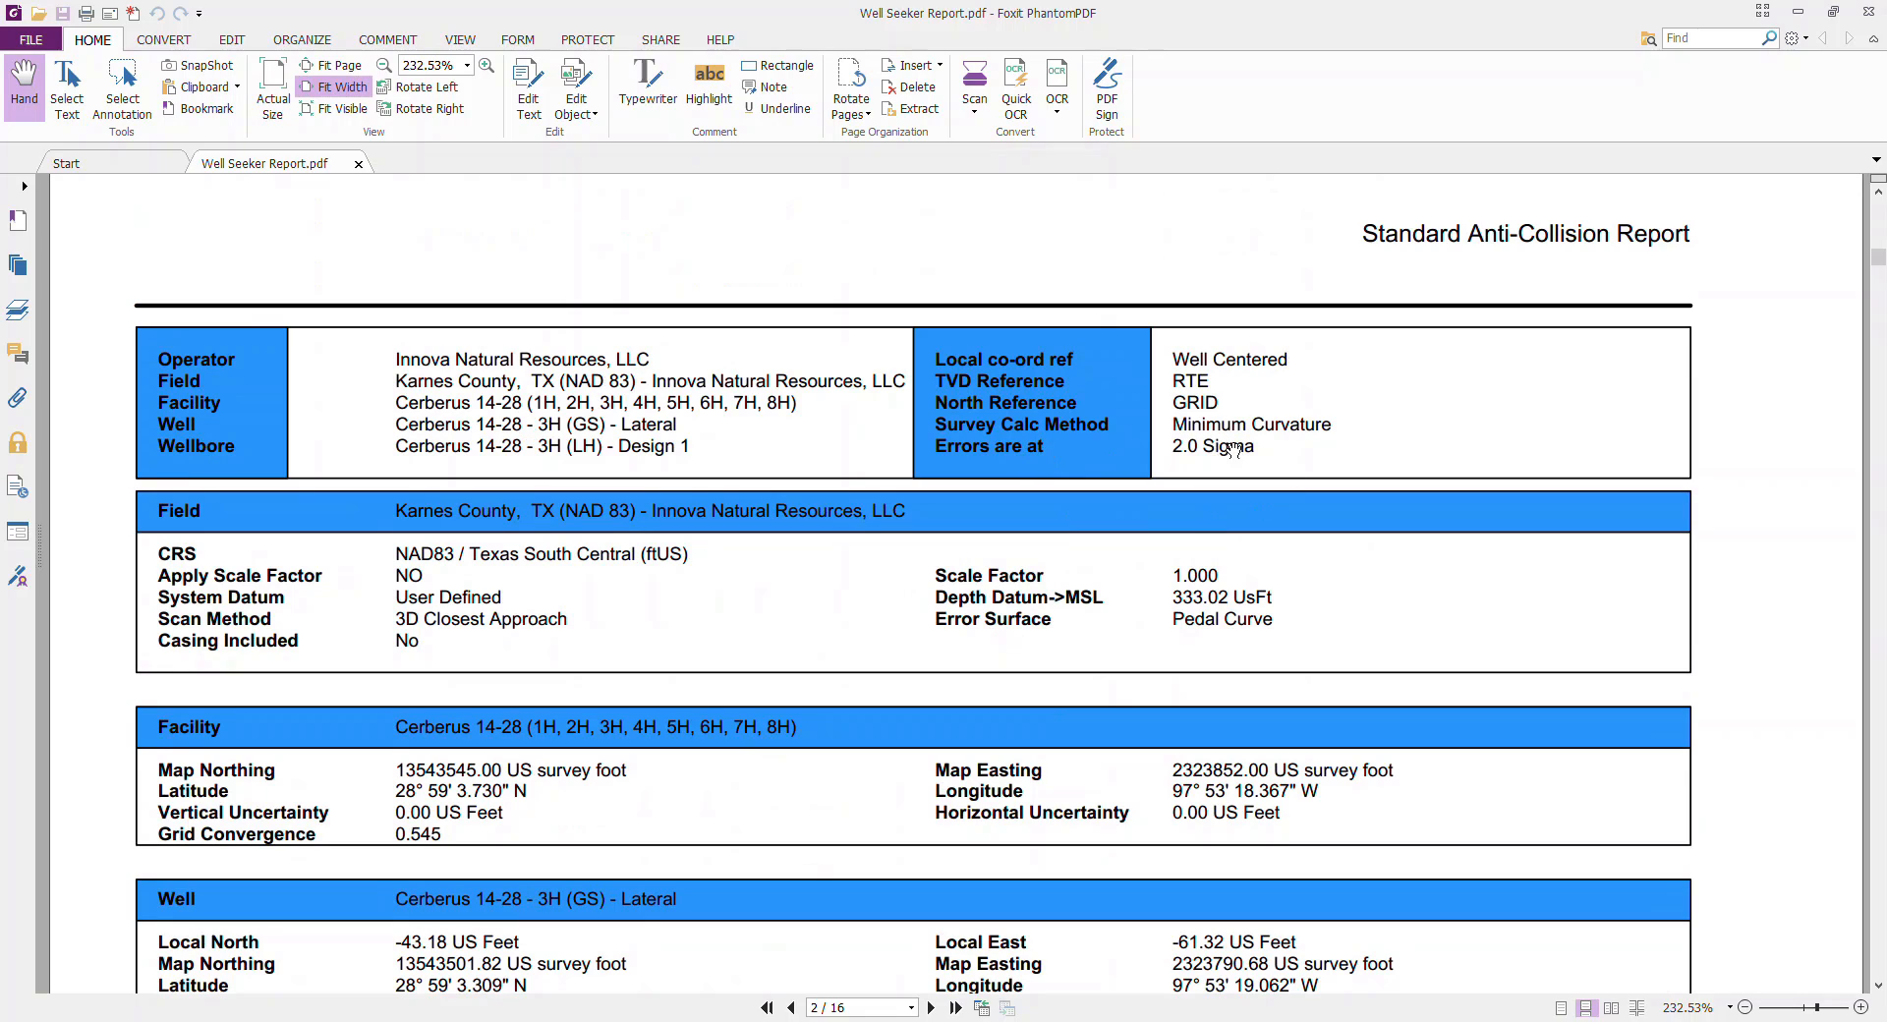
{"action": "scroll", "coordinate": [1247, 593], "scroll_direction": "down", "scroll_amount": 1}
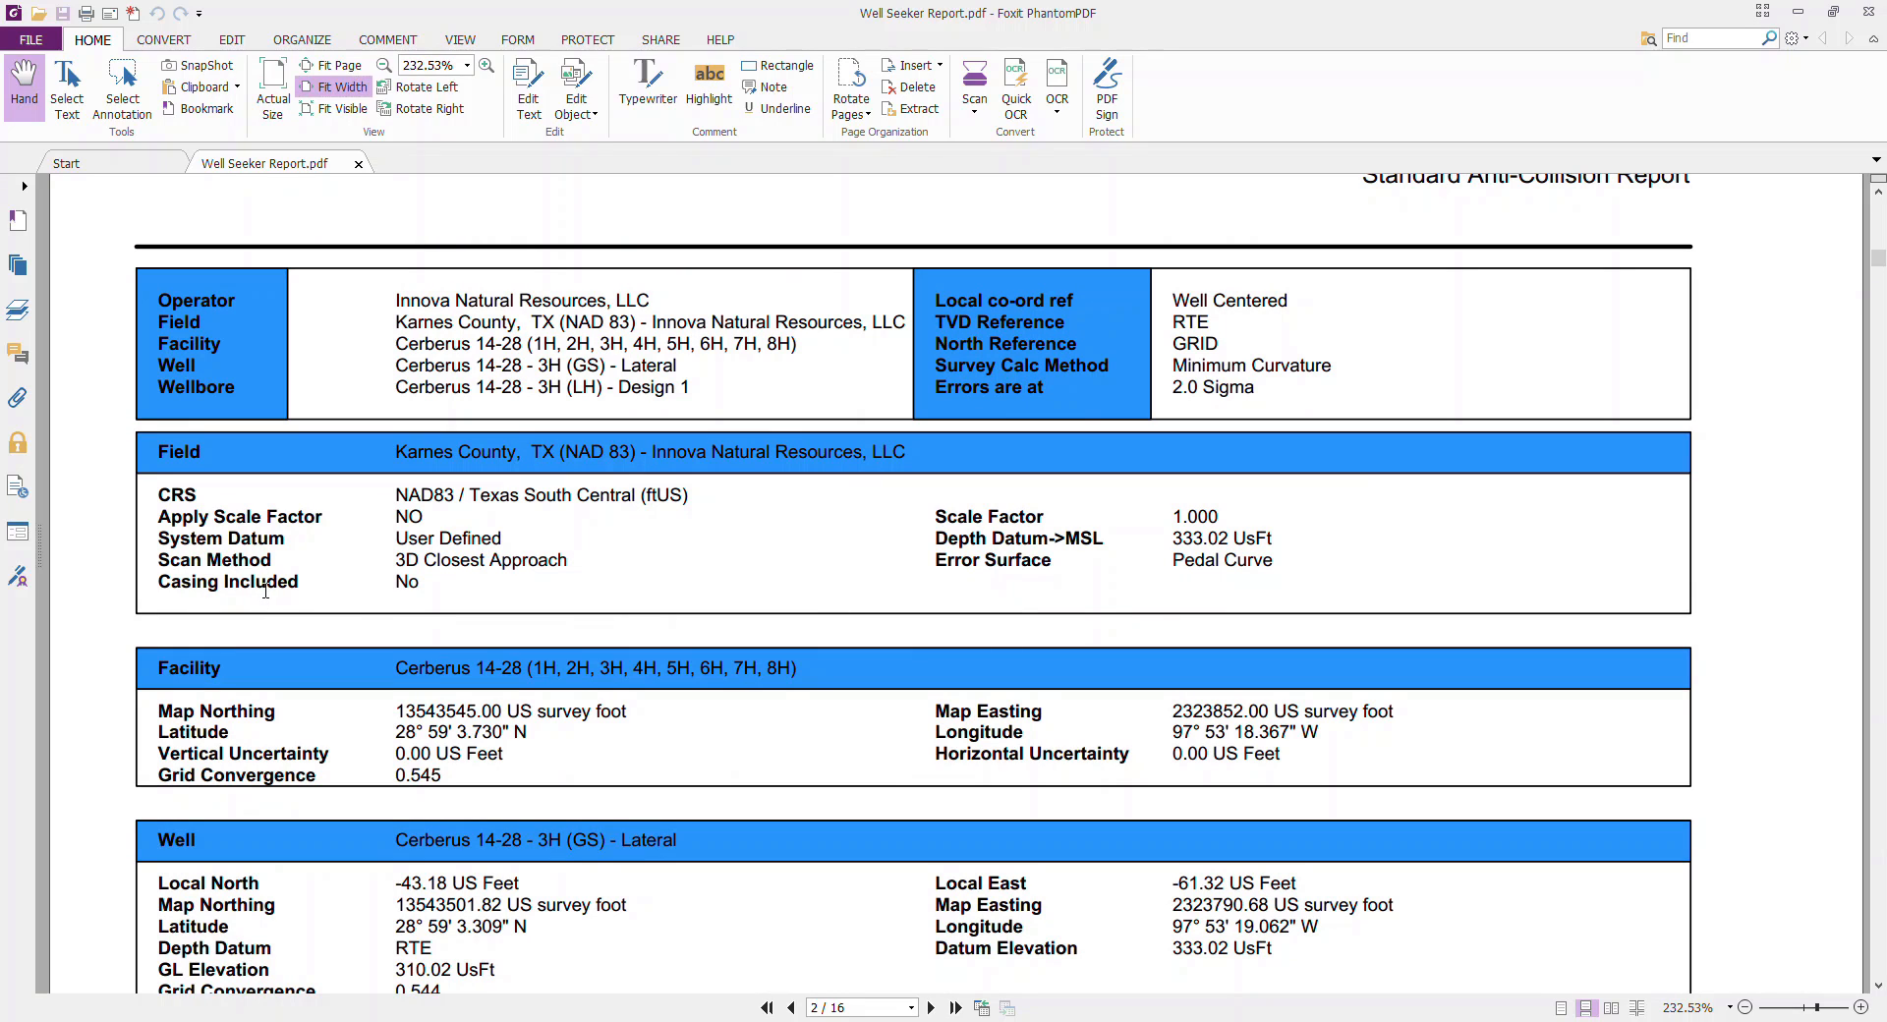
{"action": "scroll", "coordinate": [580, 619], "scroll_direction": "down", "scroll_amount": 3}
{"action": "scroll", "coordinate": [610, 616], "scroll_direction": "down", "scroll_amount": 5}
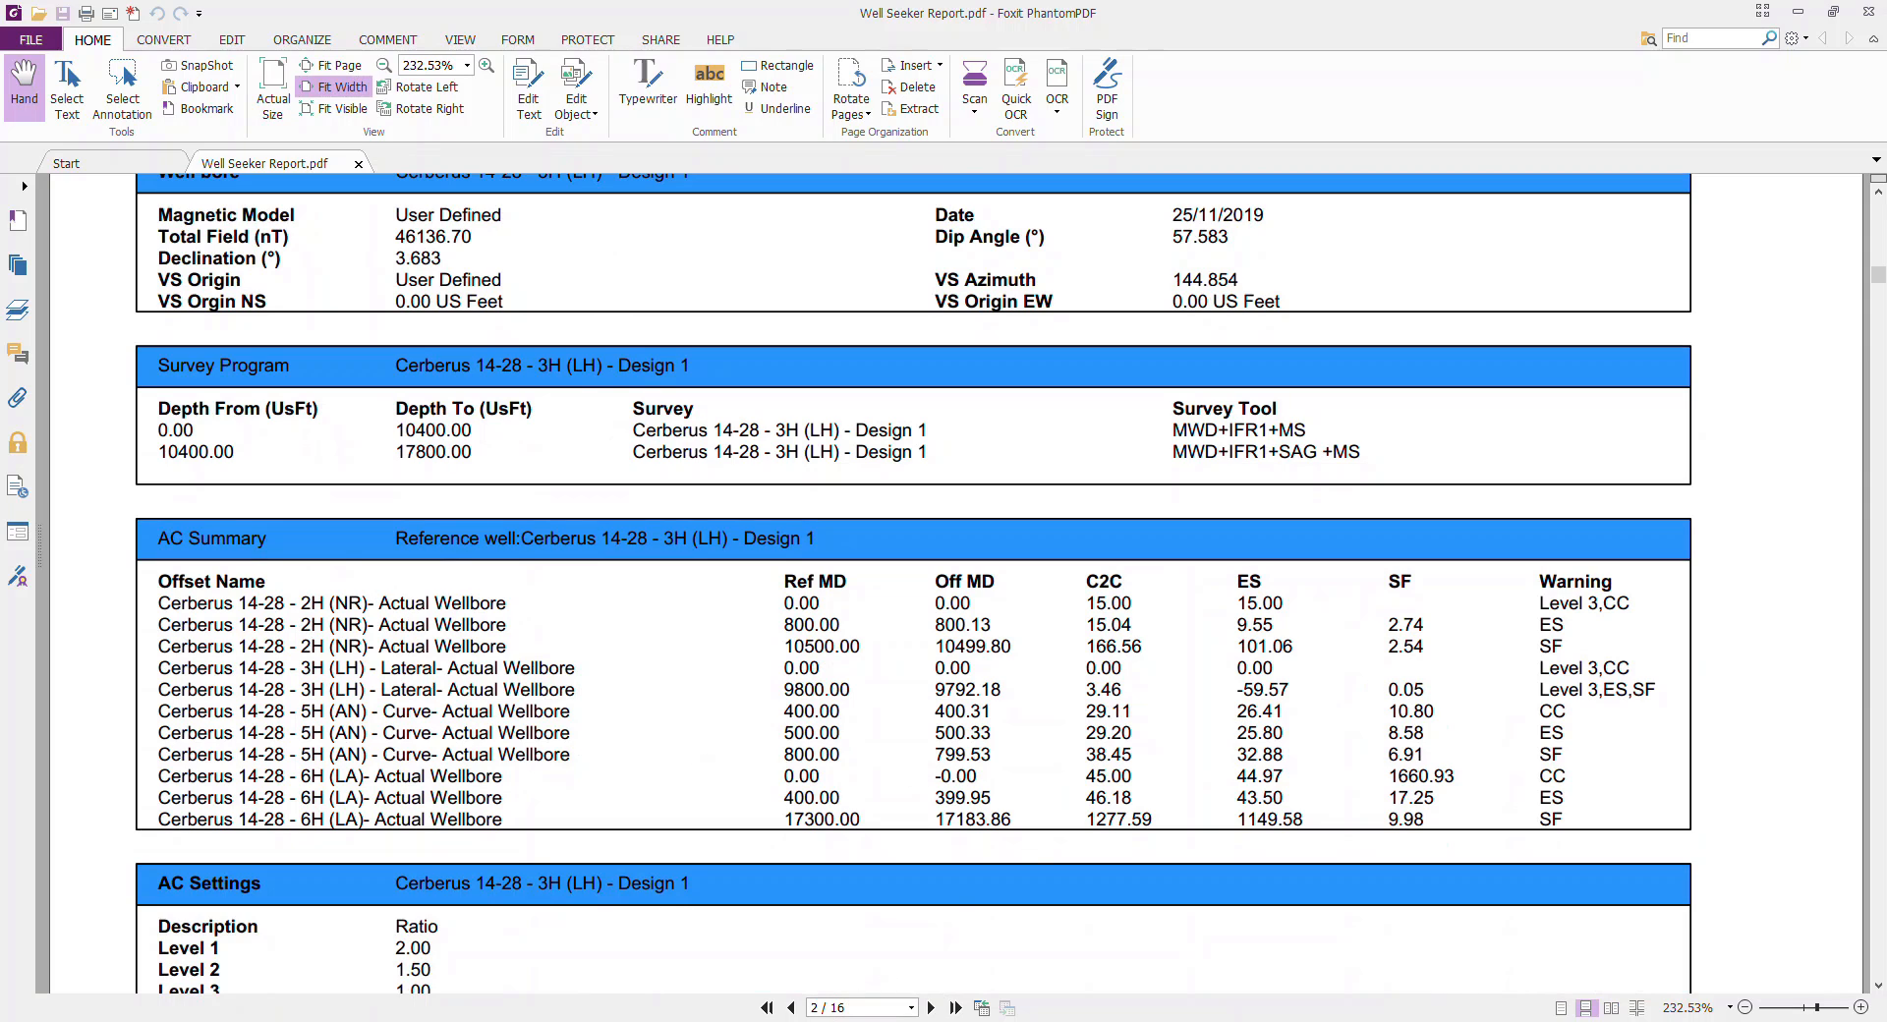
Switch back to Well Seeker and check the AC summary sorting choices in the anti-collision settings, keeping No sort.
{"action": "left_click", "coordinate": [826, 1021]}
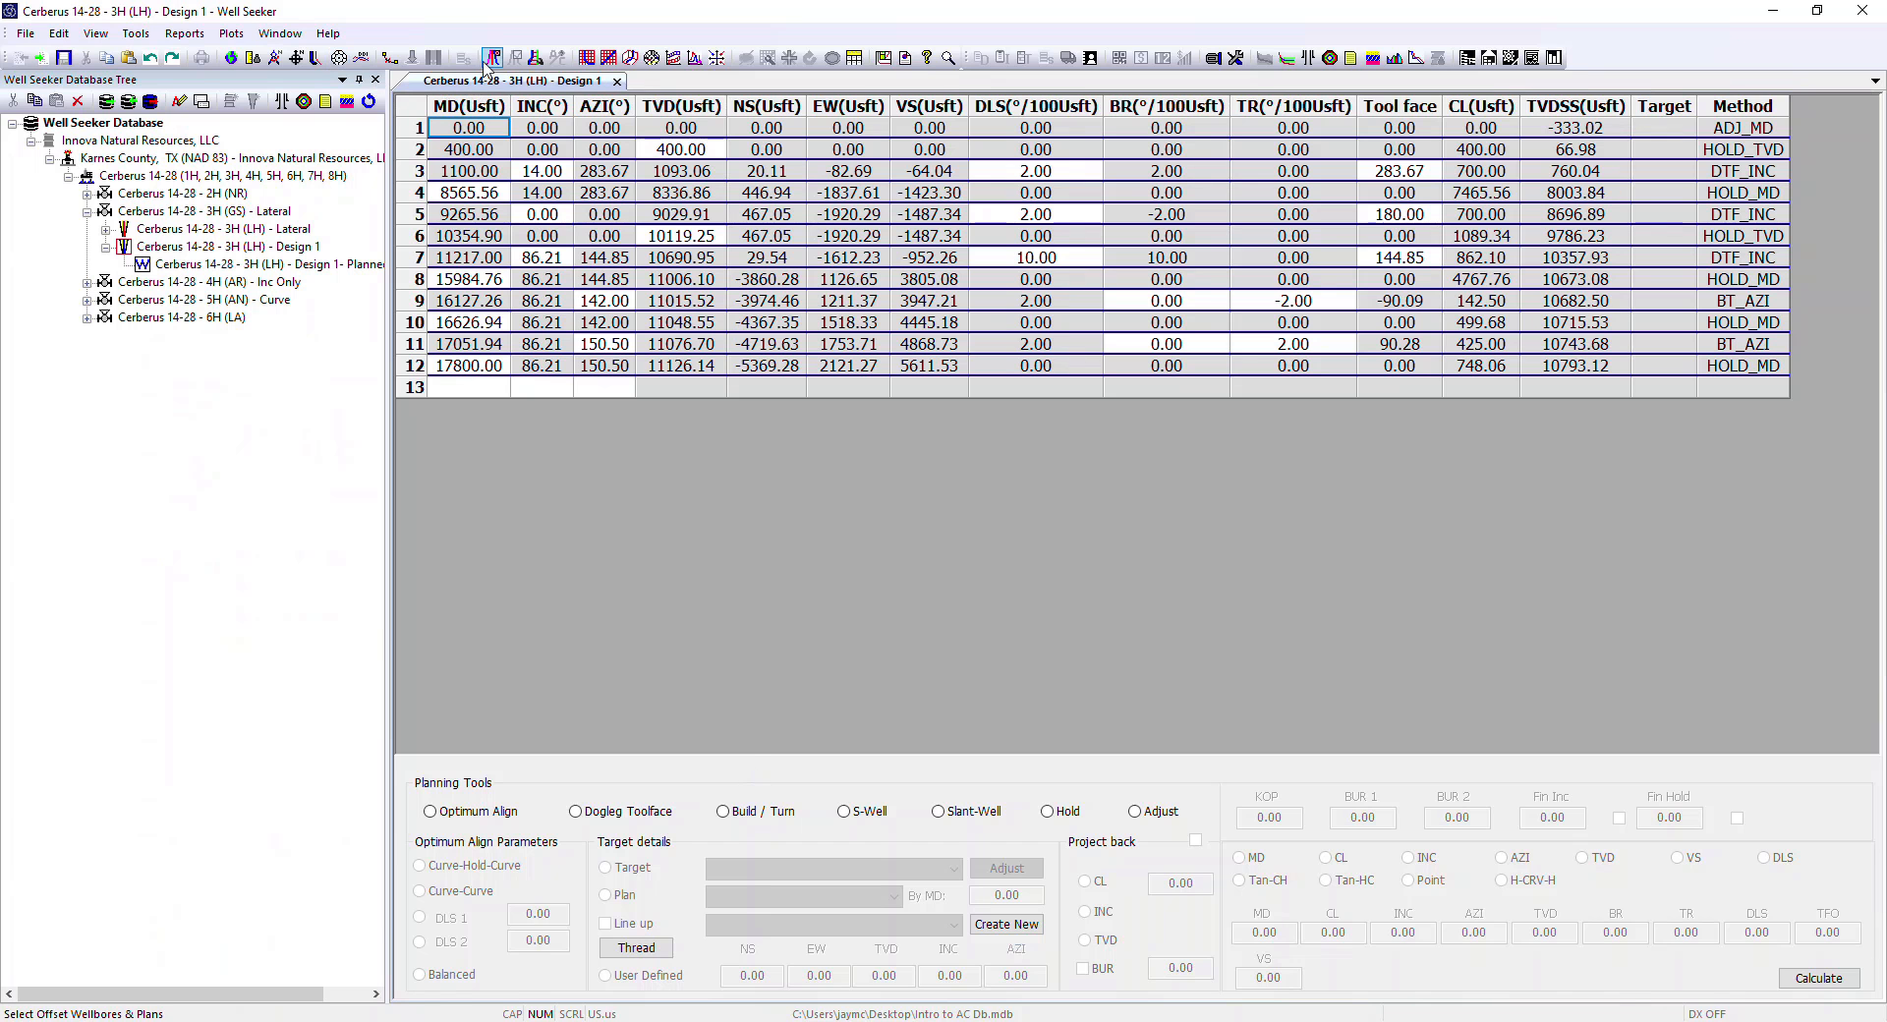
{"action": "left_click", "coordinate": [536, 61]}
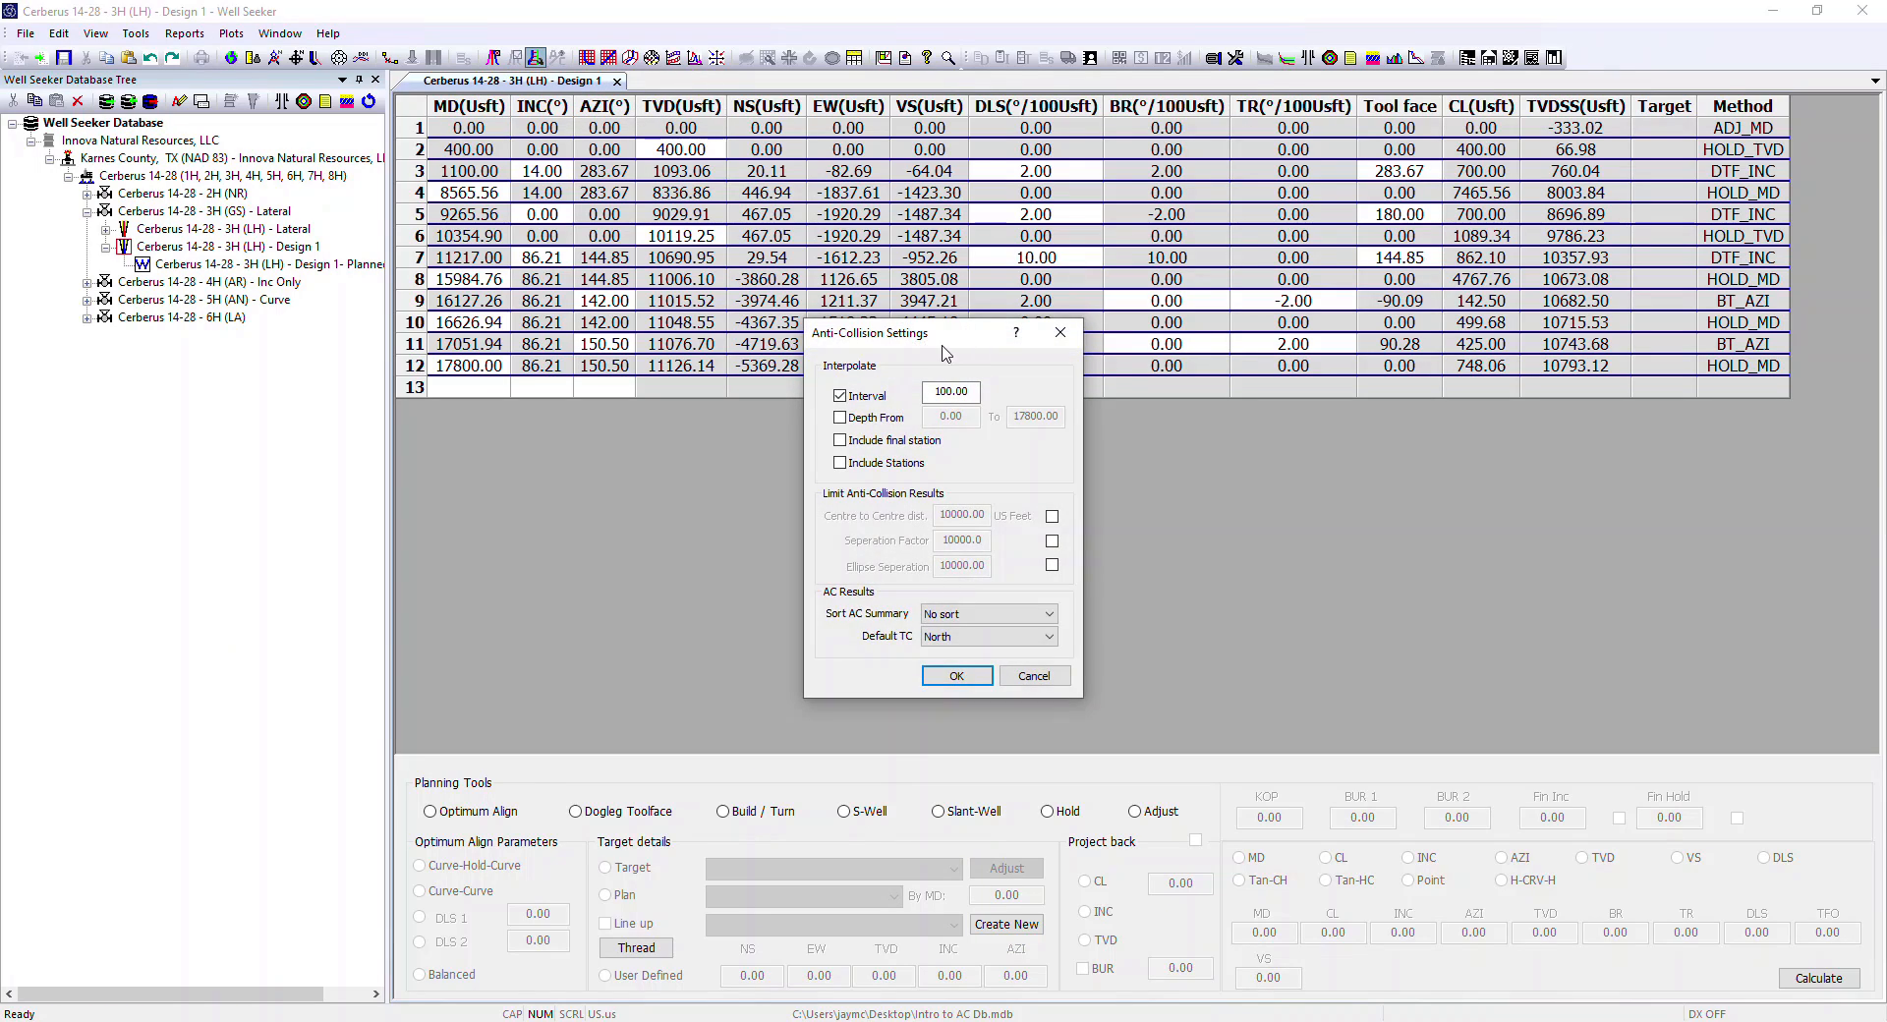
{"action": "left_click_drag", "start_coordinate": [941, 340], "coordinate": [769, 198]}
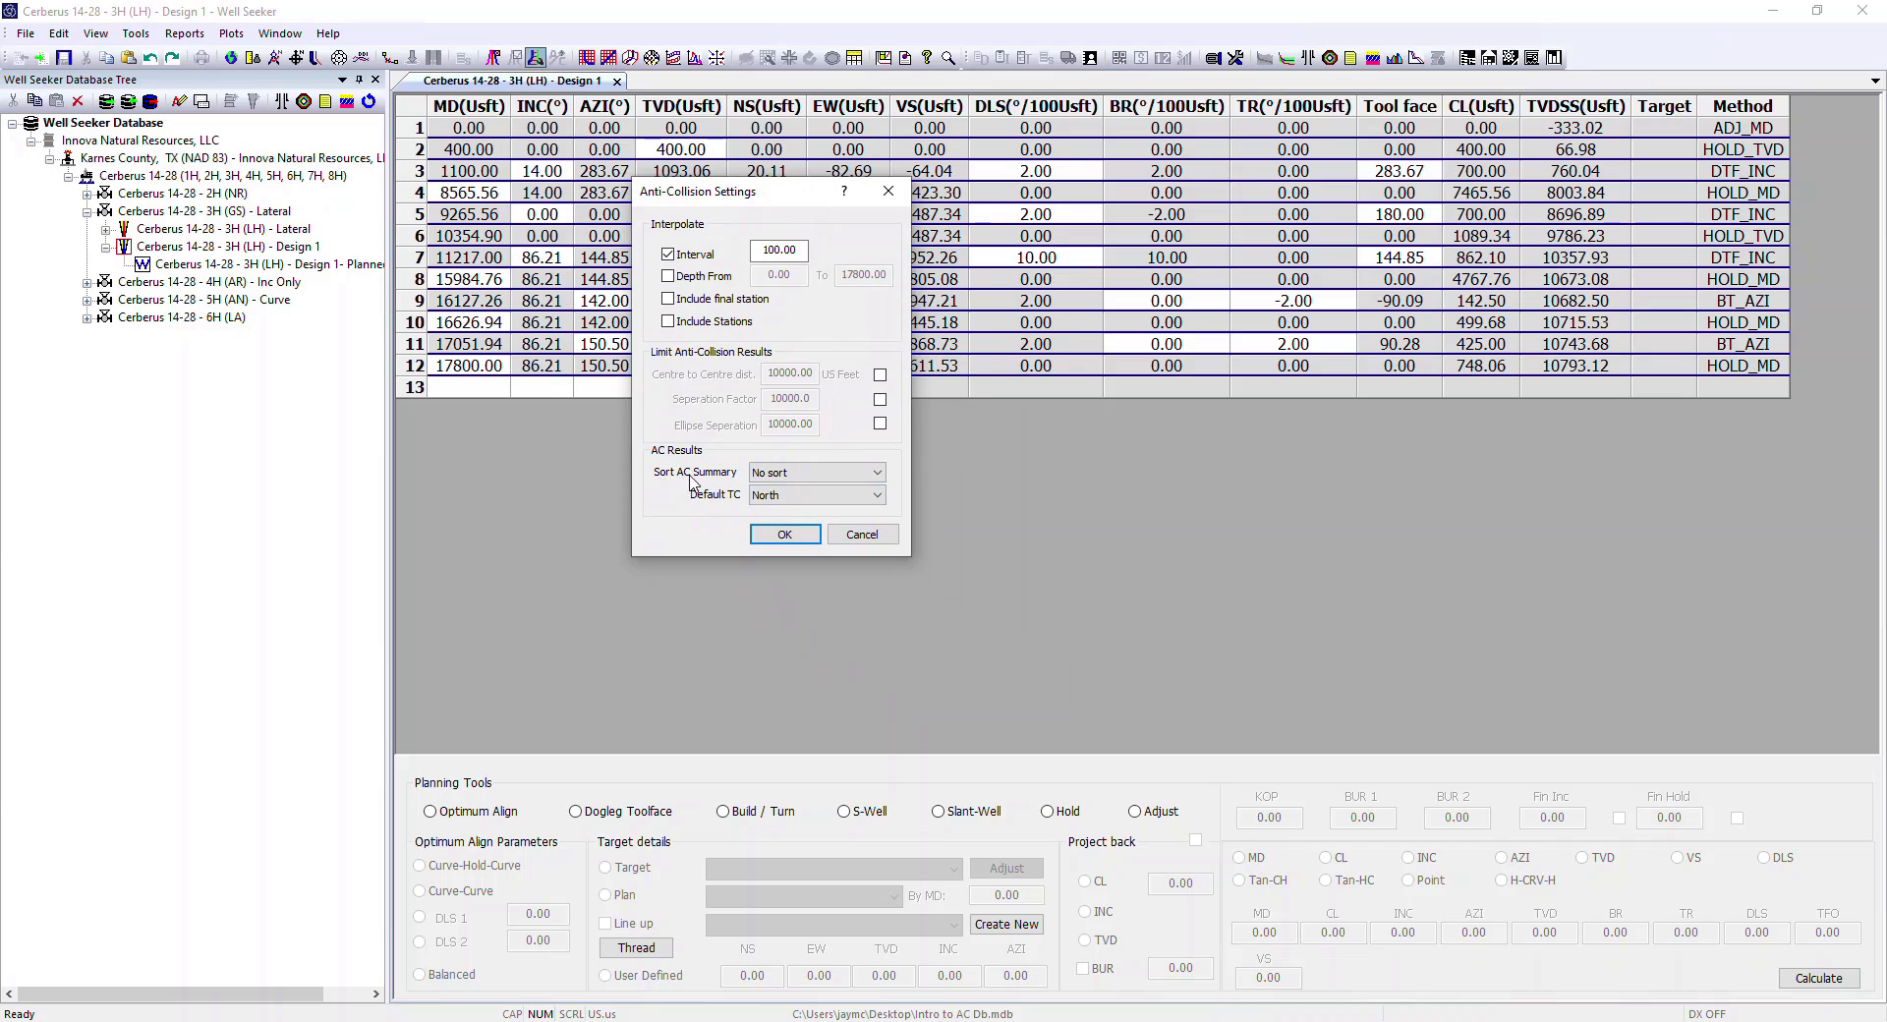
{"action": "left_click", "coordinate": [883, 476]}
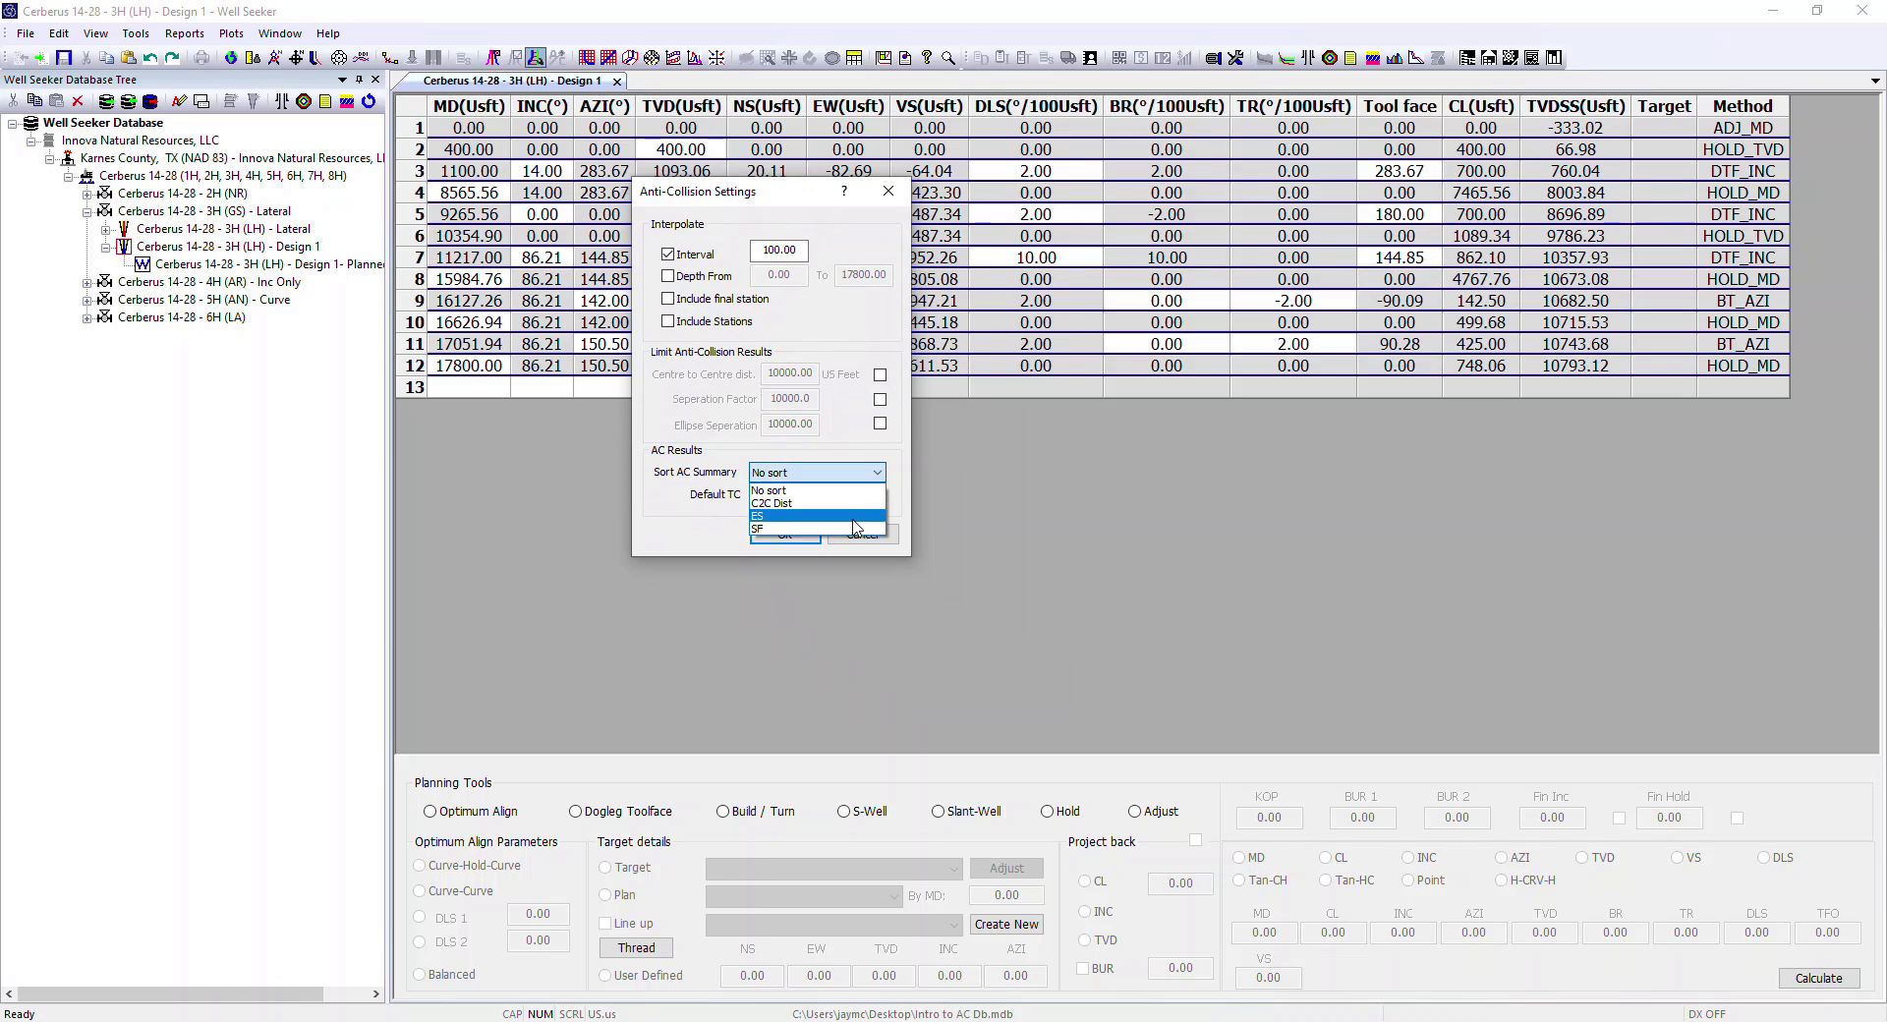
{"action": "key", "text": "Return"}
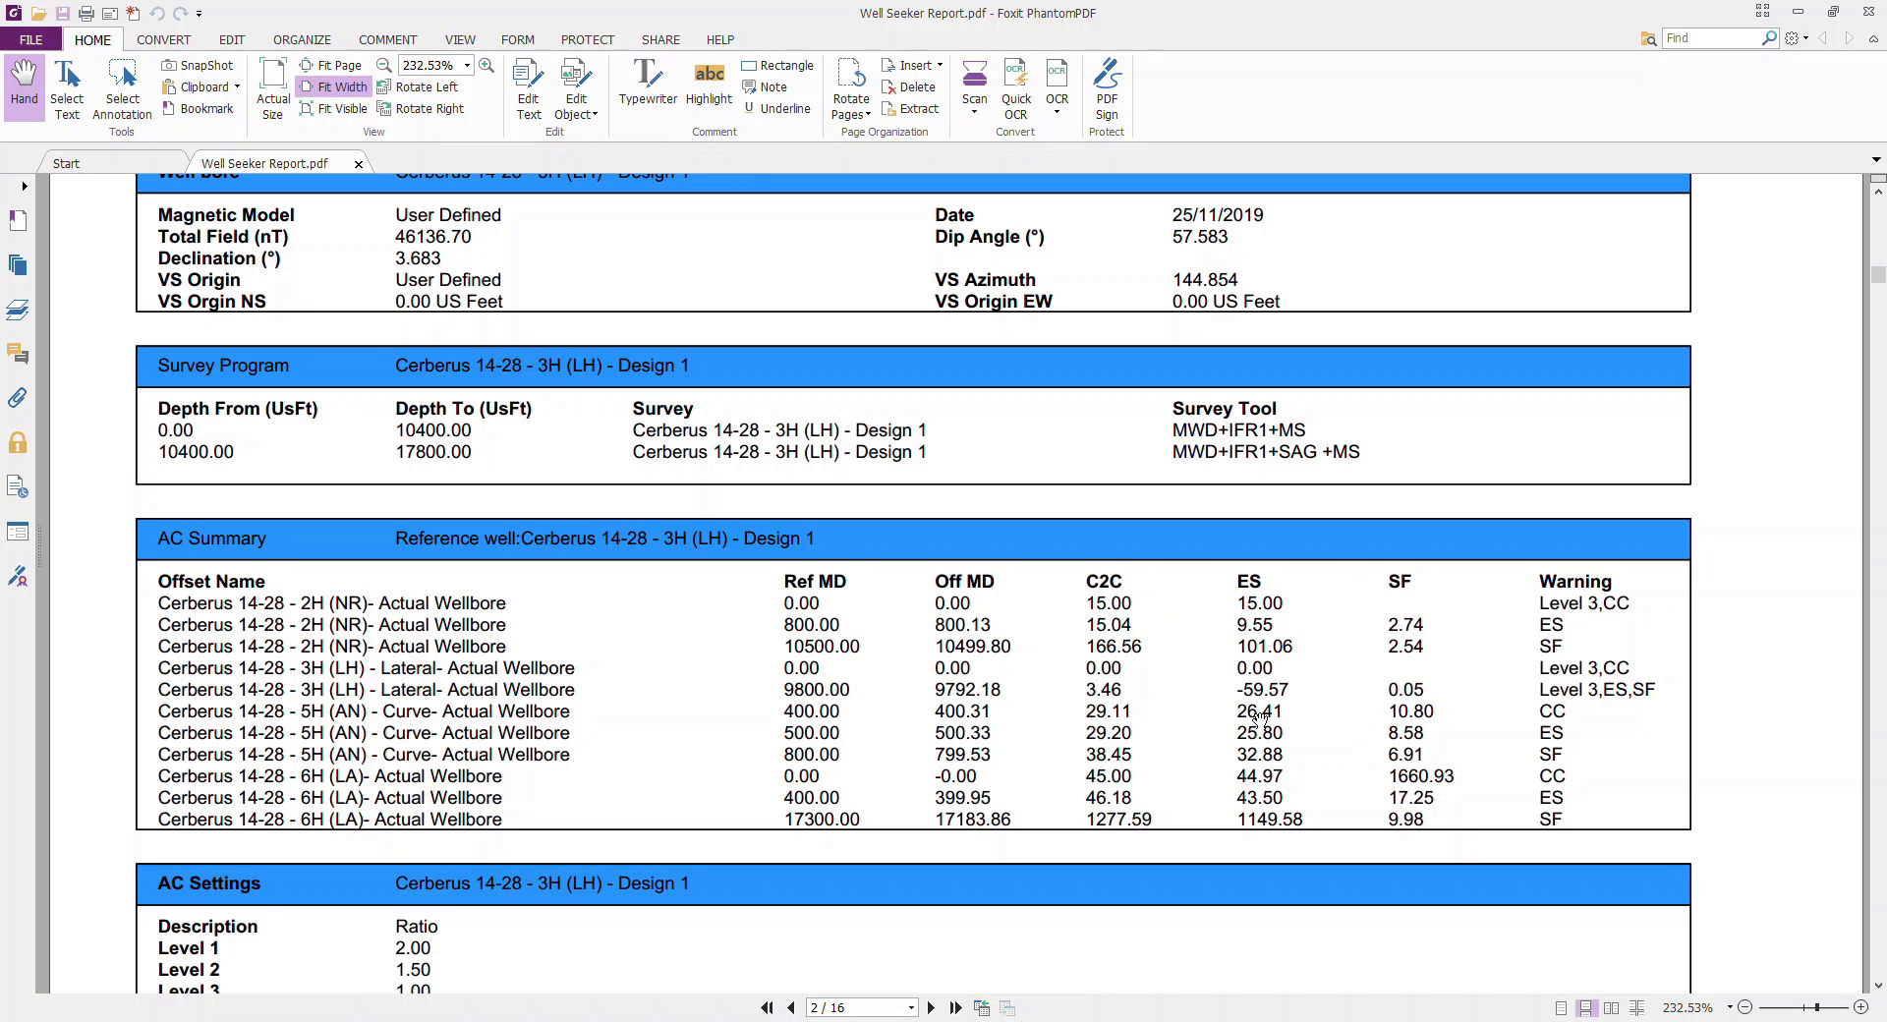
Examine the report's AC settings and the 2H (NR) offset results, close the PDF and cancel the anti-collision settings.
{"action": "scroll", "coordinate": [1076, 648], "scroll_direction": "down", "scroll_amount": 5}
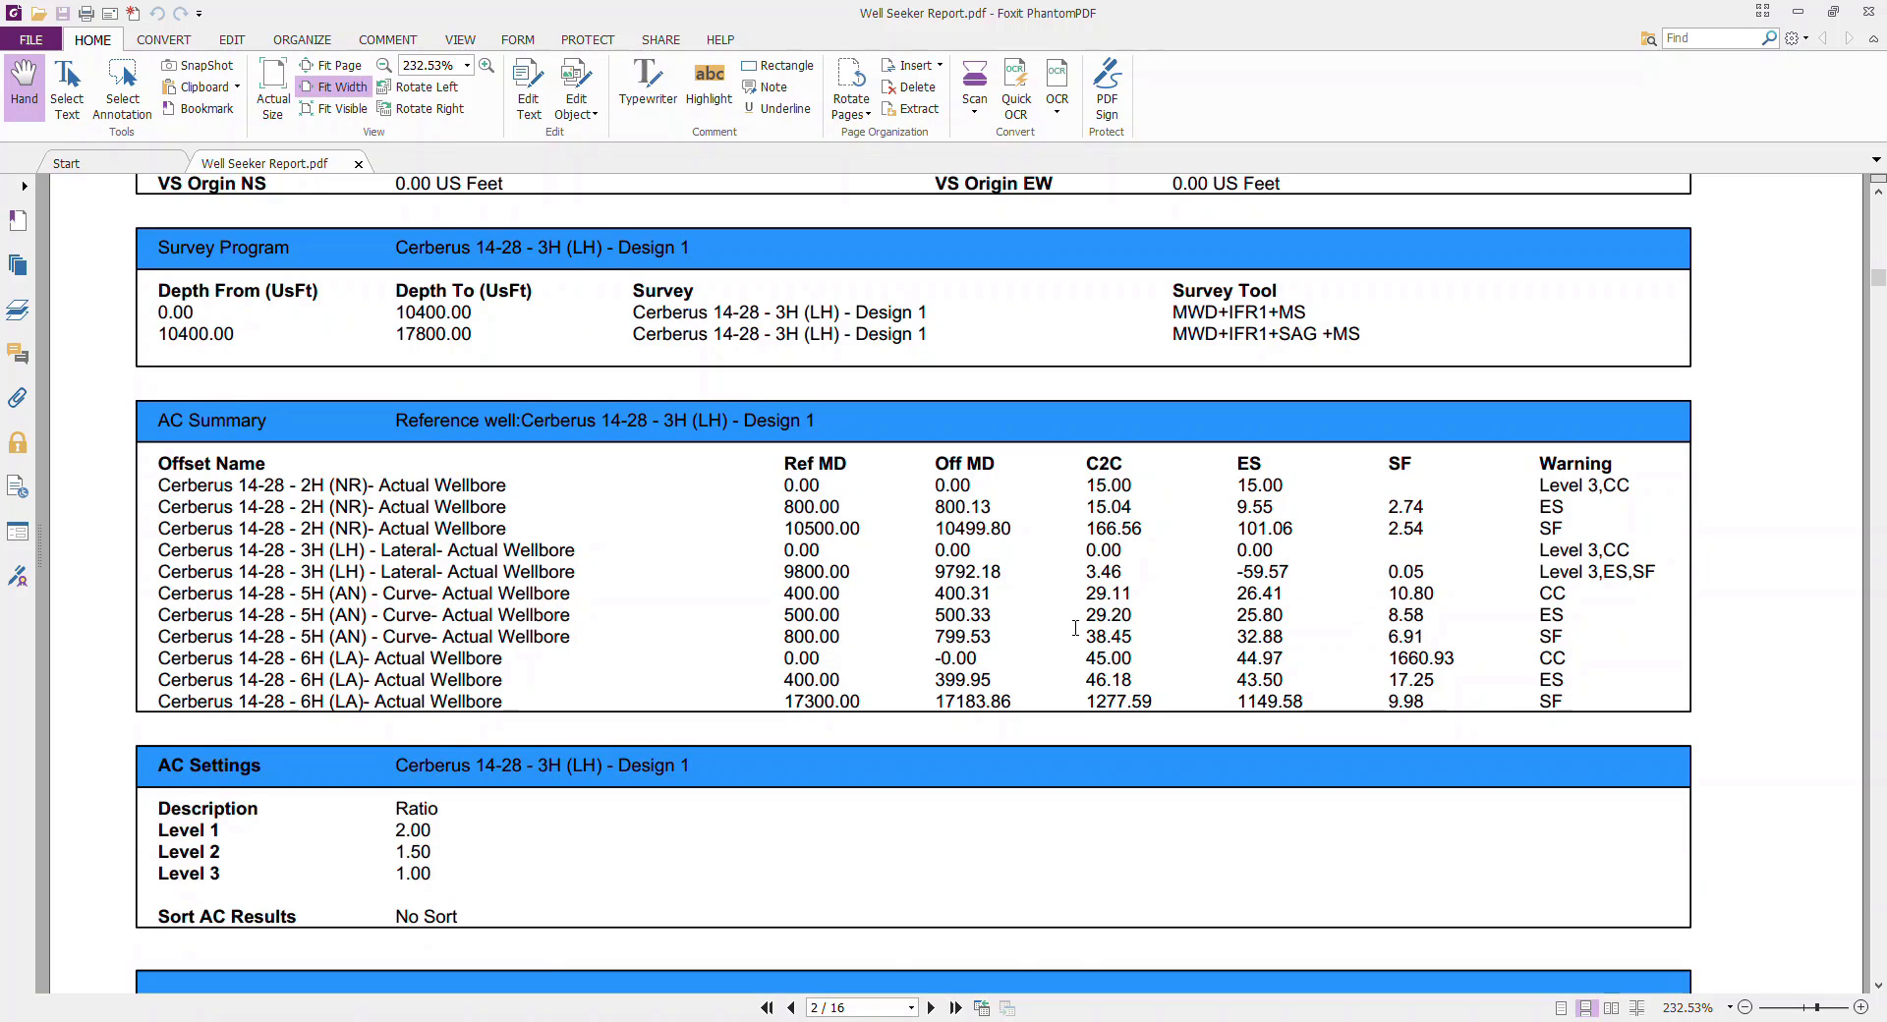
{"action": "scroll", "coordinate": [1091, 589], "scroll_direction": "down", "scroll_amount": 2}
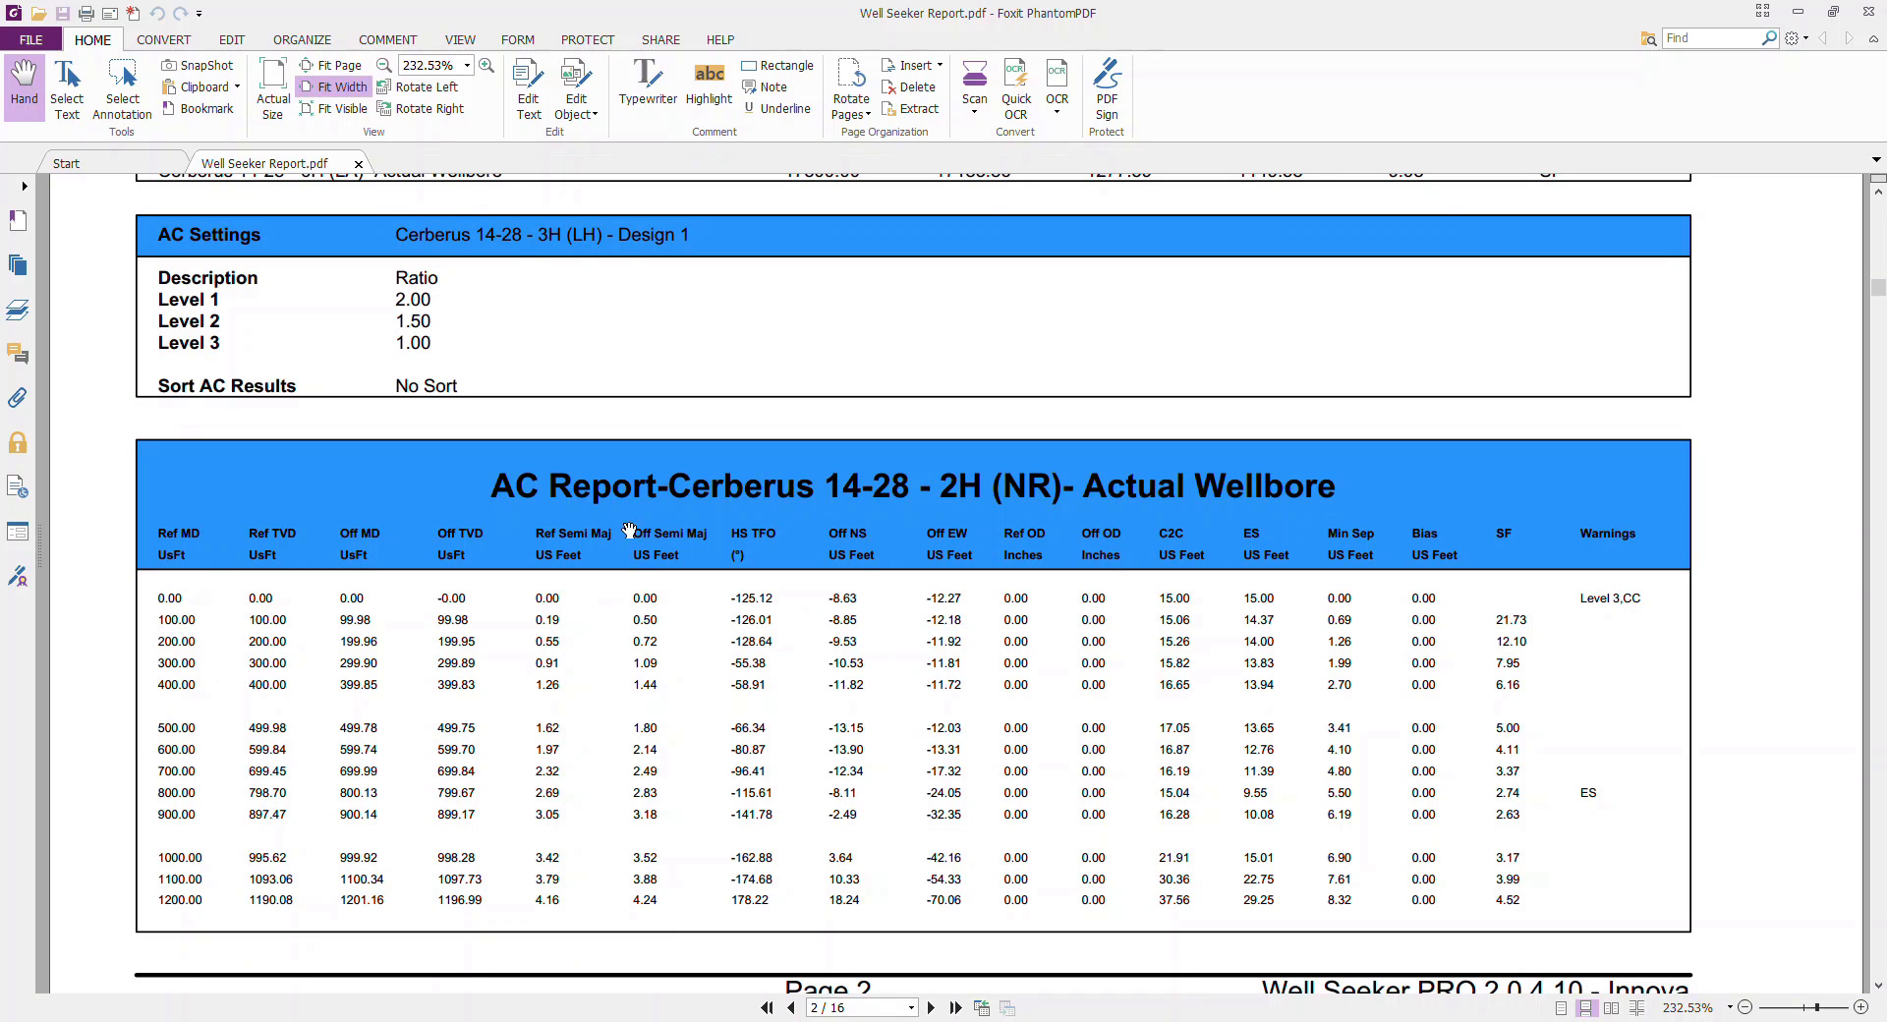
{"action": "scroll", "coordinate": [902, 590], "scroll_direction": "up", "scroll_amount": 10}
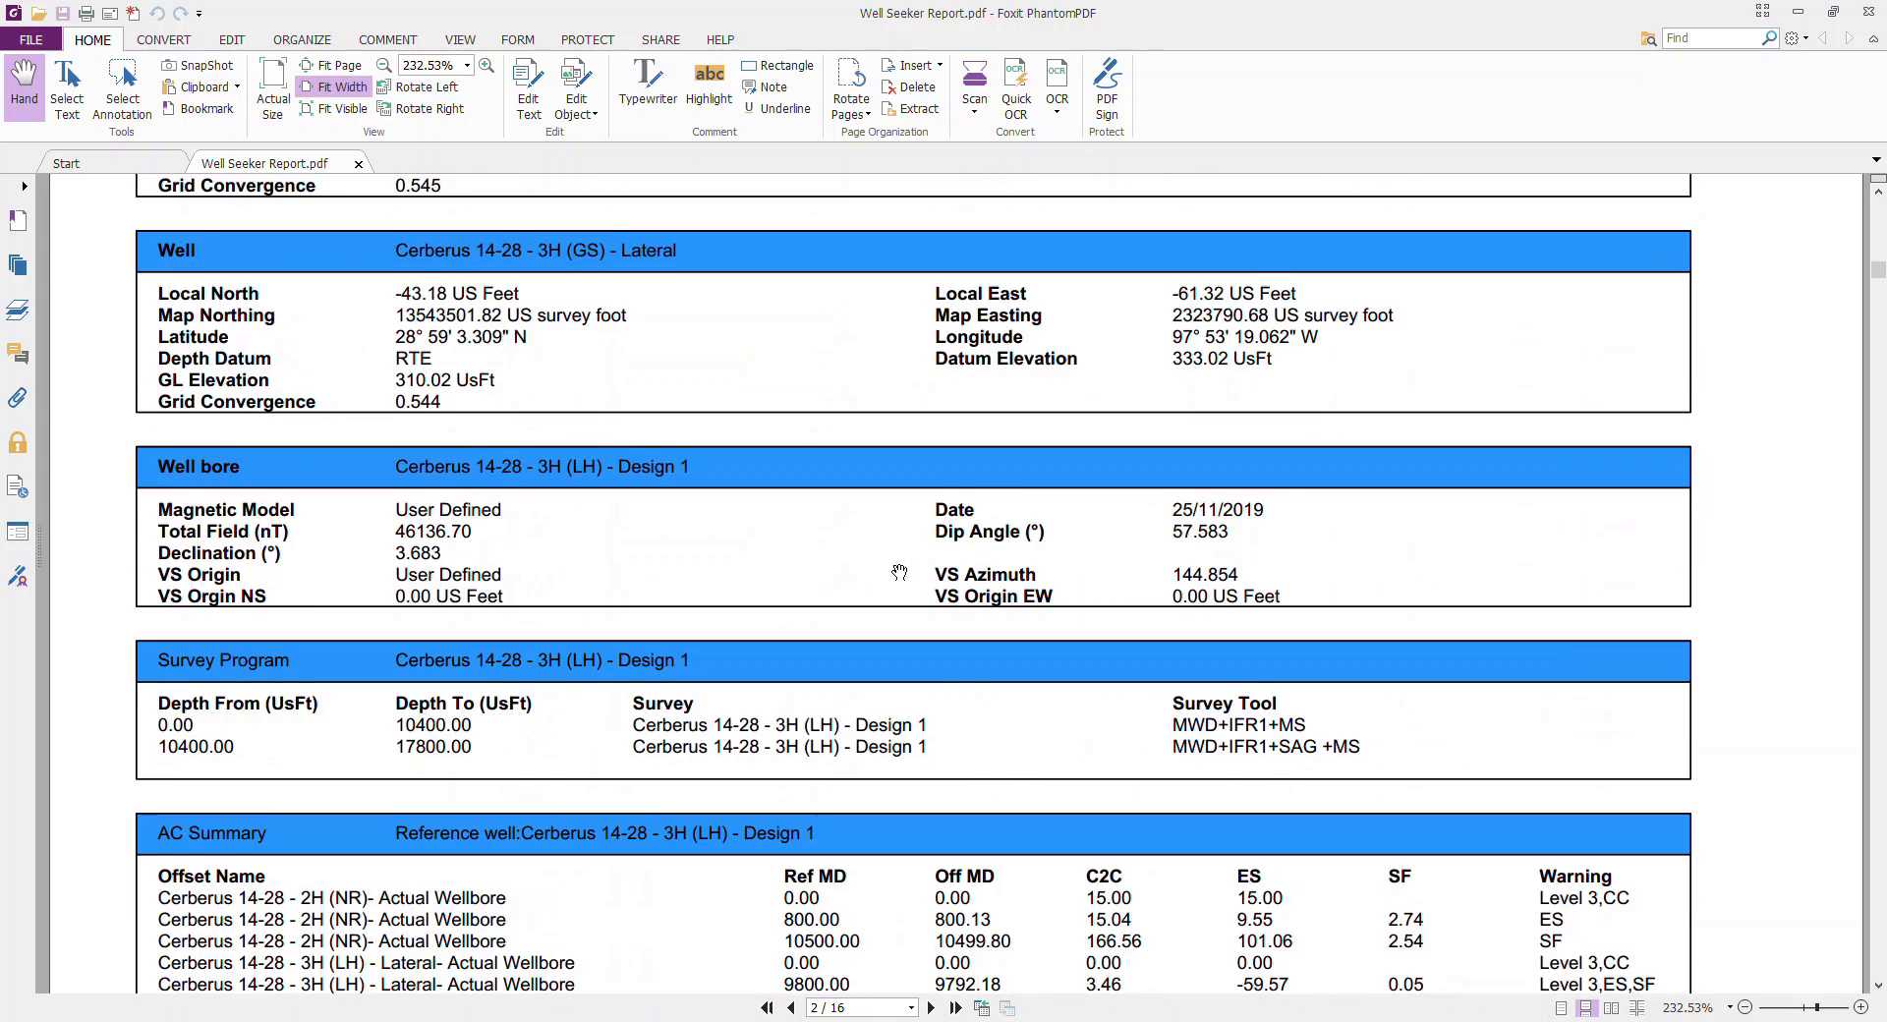
{"action": "scroll", "coordinate": [899, 572], "scroll_direction": "up", "scroll_amount": 8}
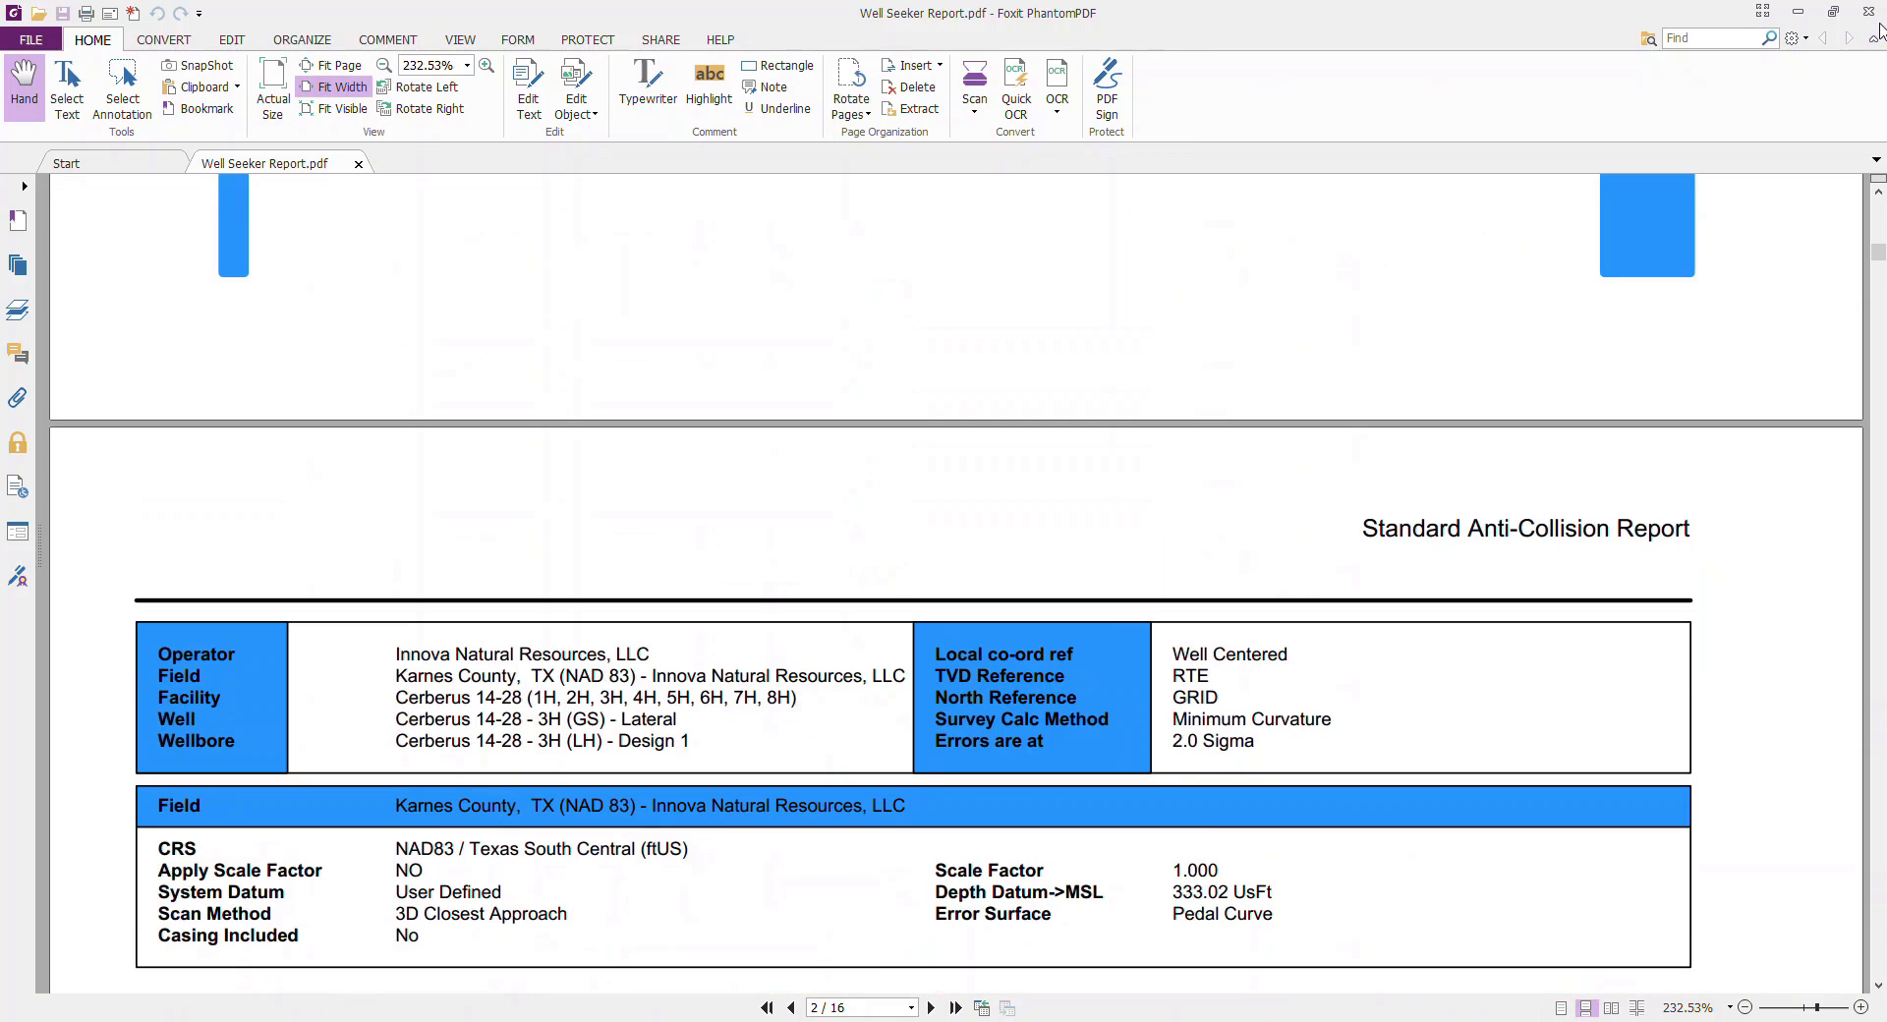
{"action": "left_click", "coordinate": [1868, 12]}
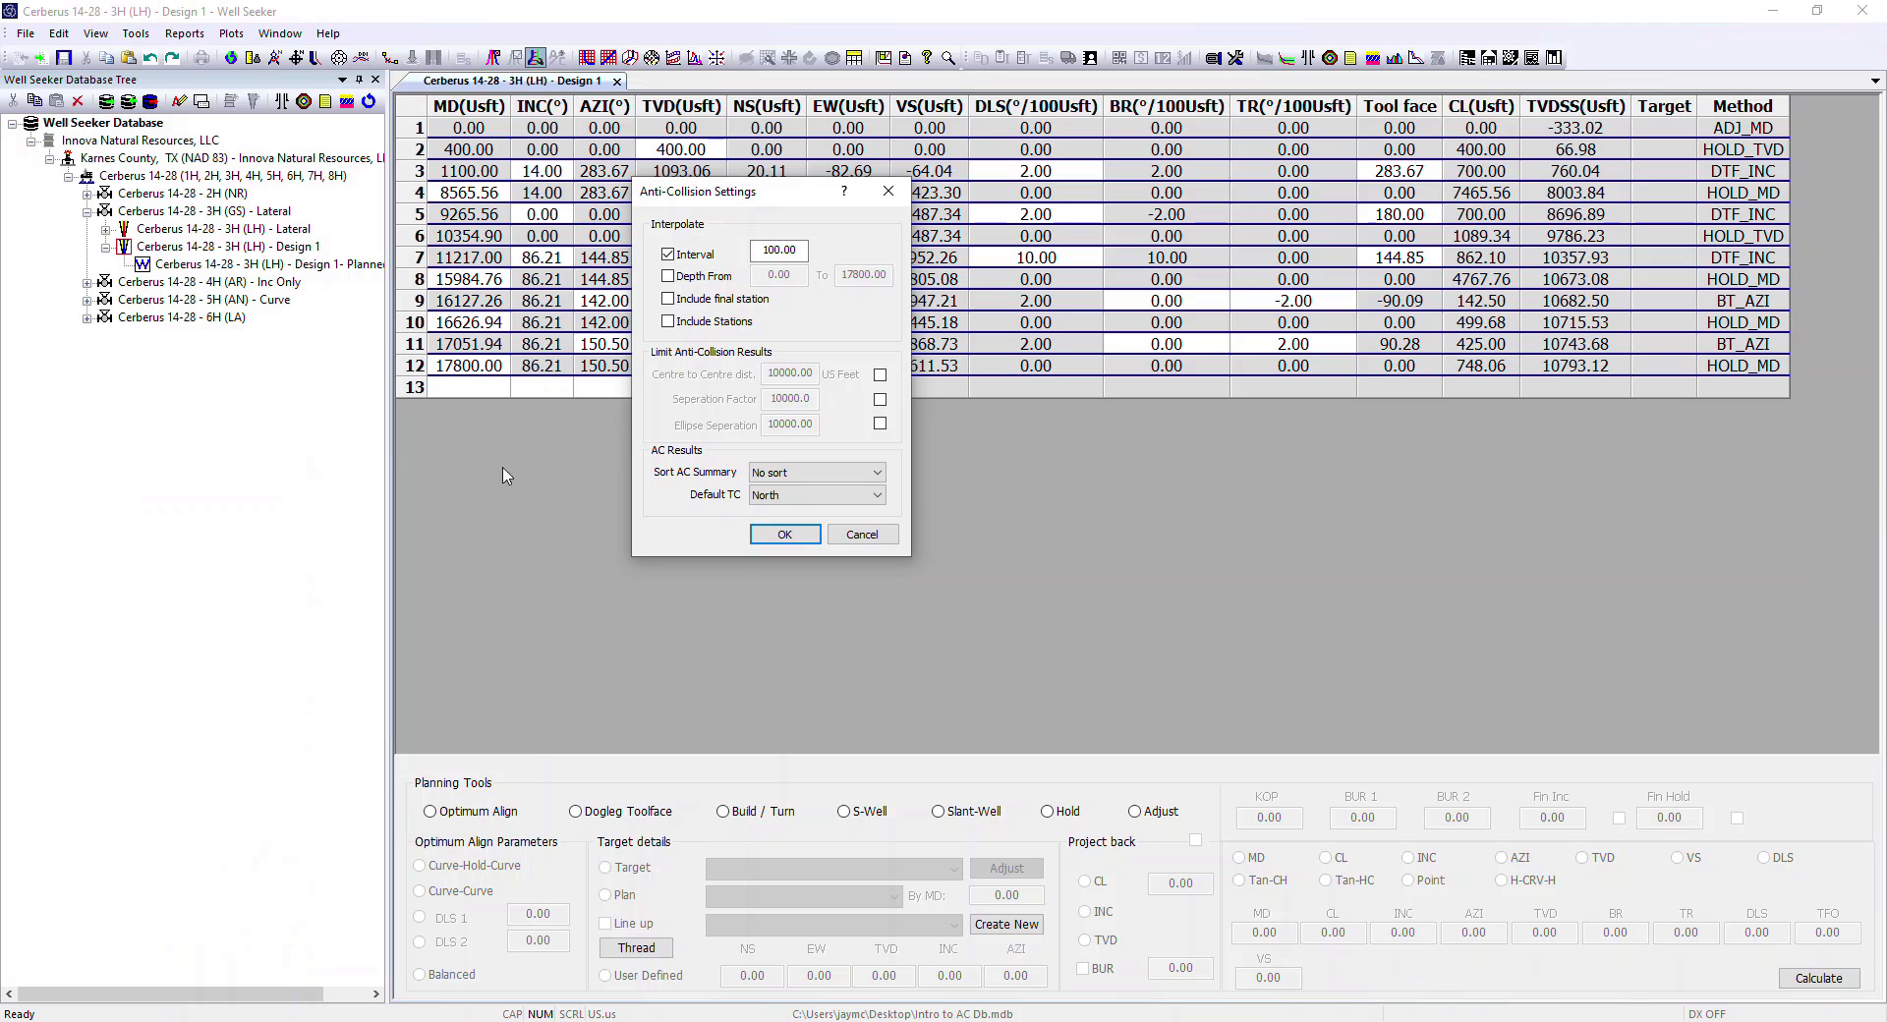
{"action": "left_click", "coordinate": [887, 536]}
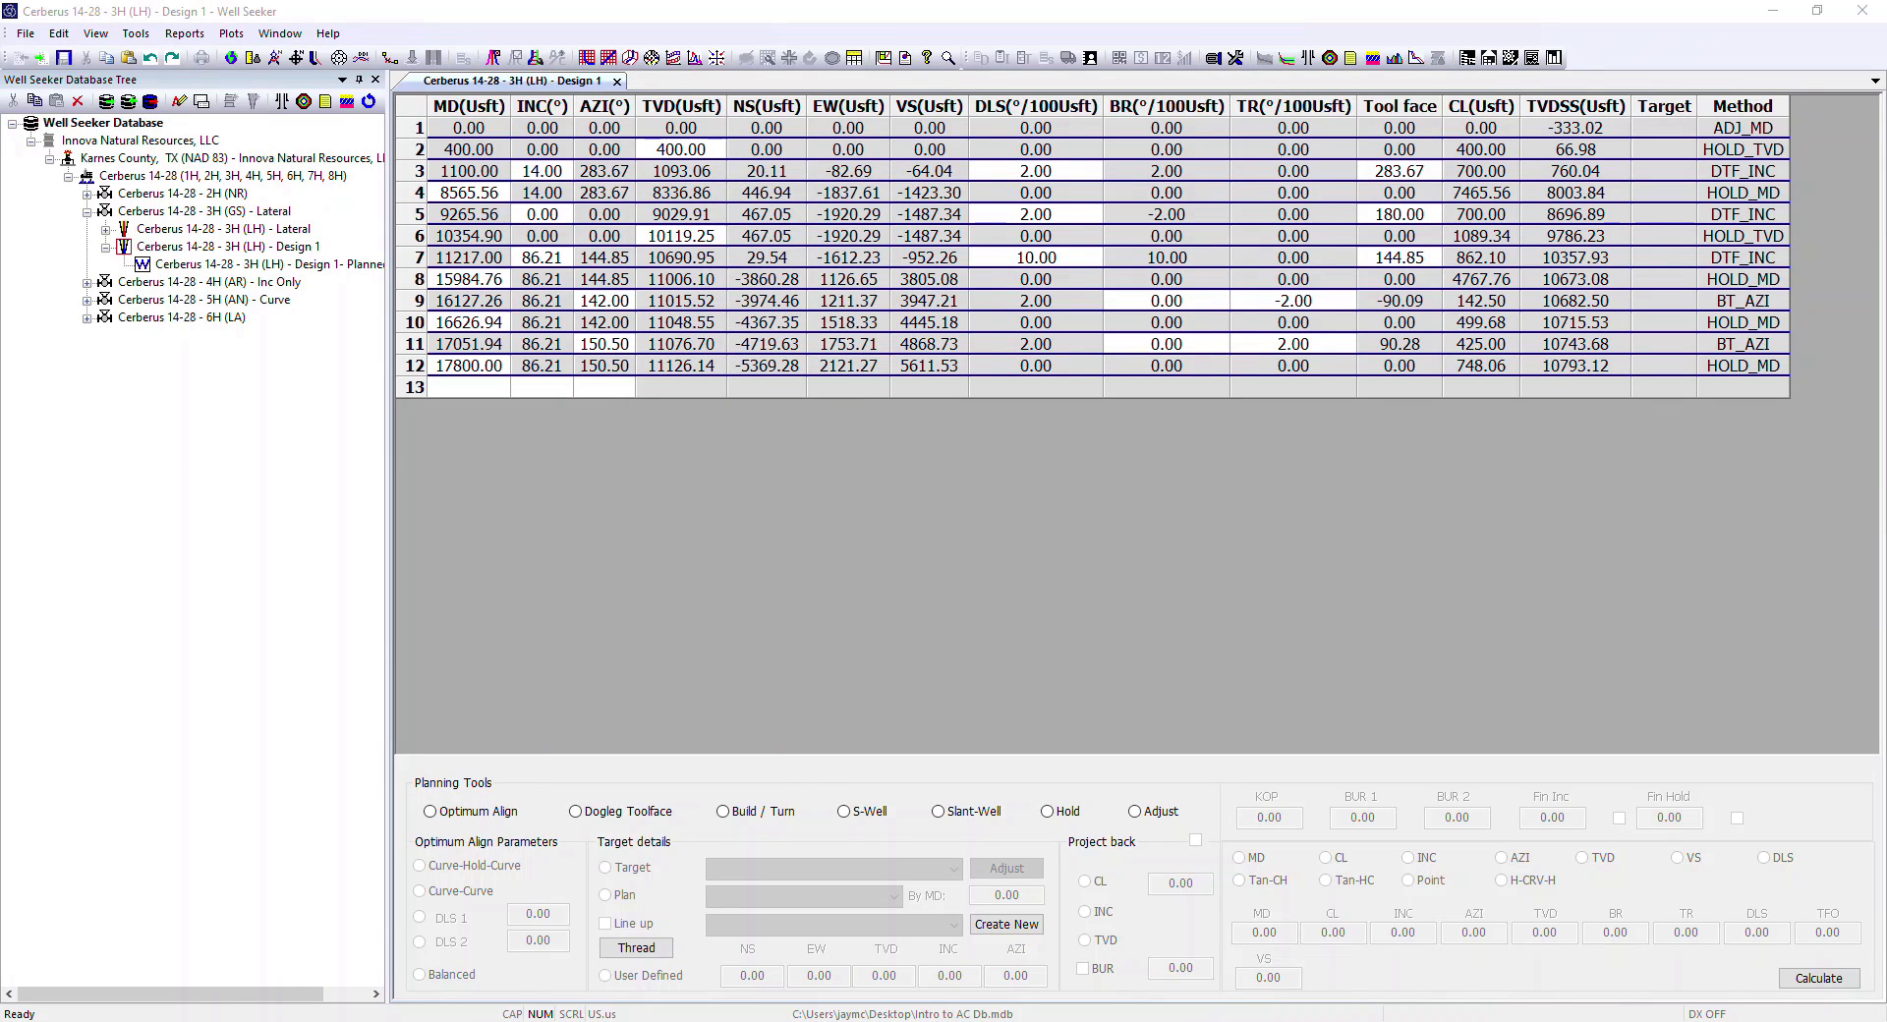
Open the separation factor plot for Cerberus 14-28 - 3H (LH) - Design 1.
{"action": "left_click", "coordinate": [241, 37]}
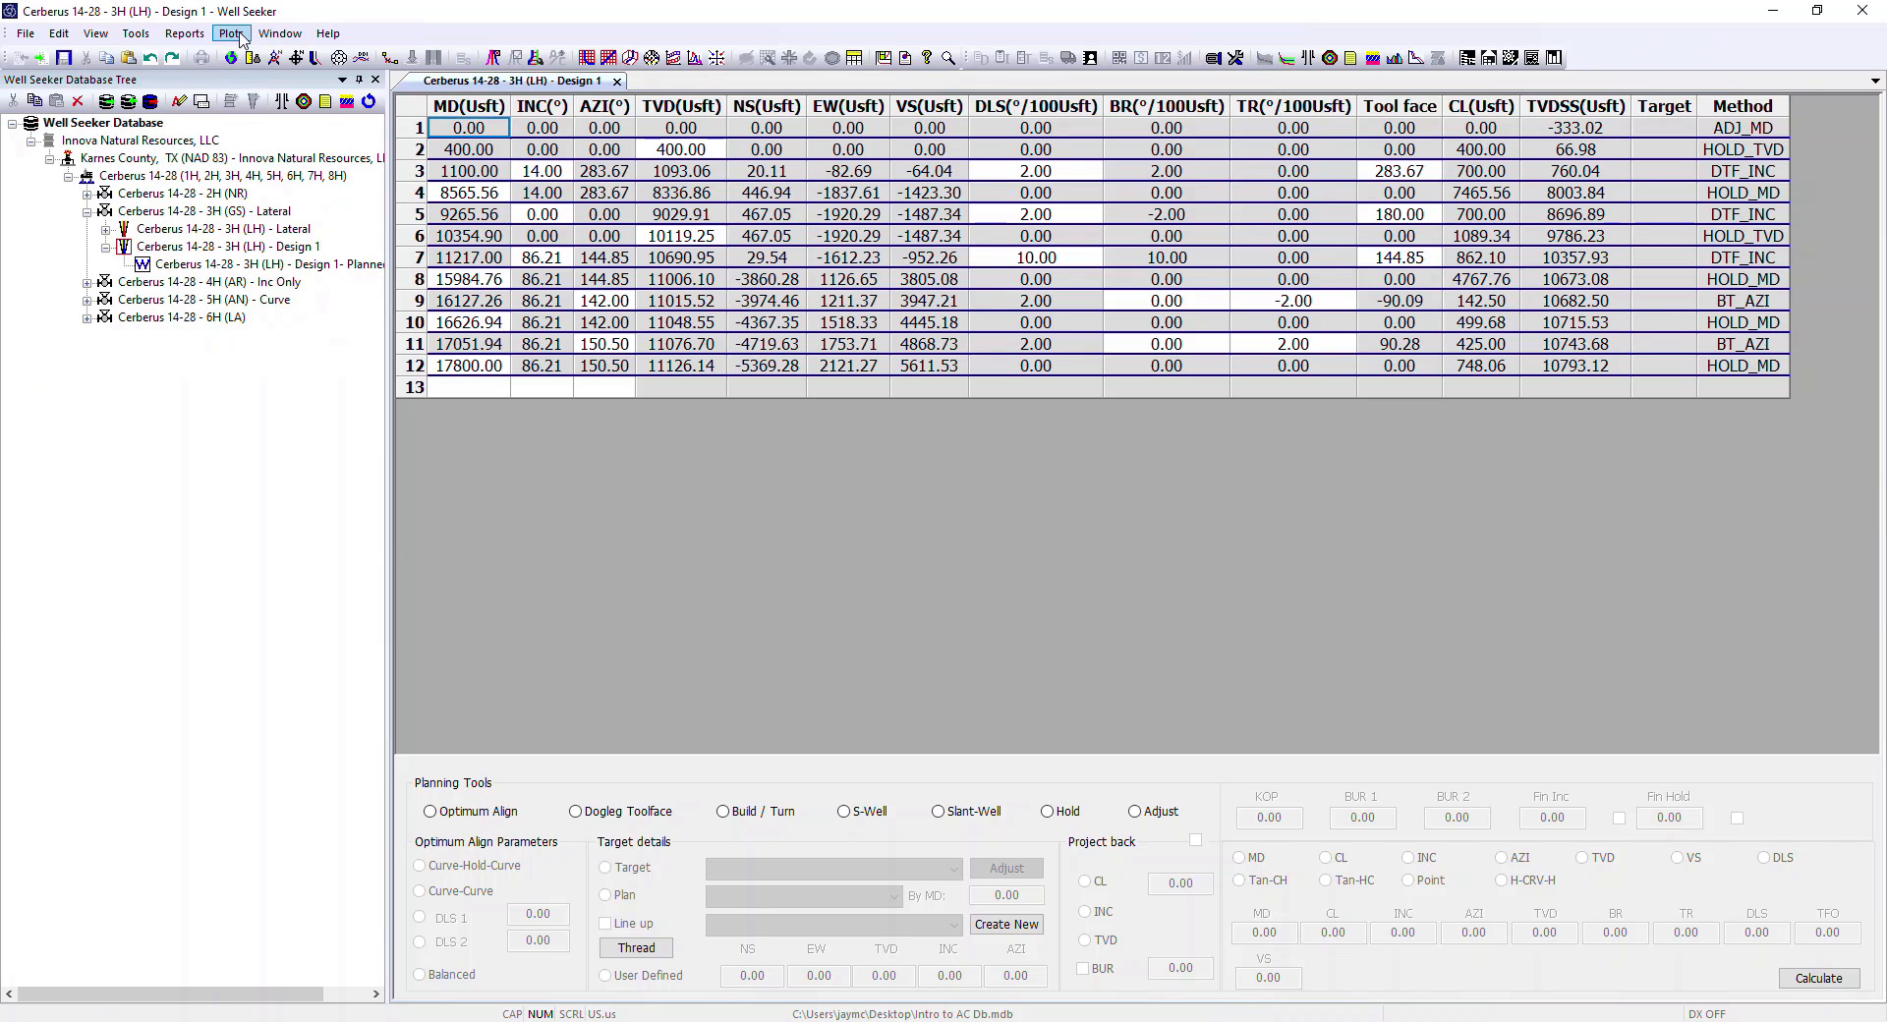
{"action": "left_click", "coordinate": [242, 37]}
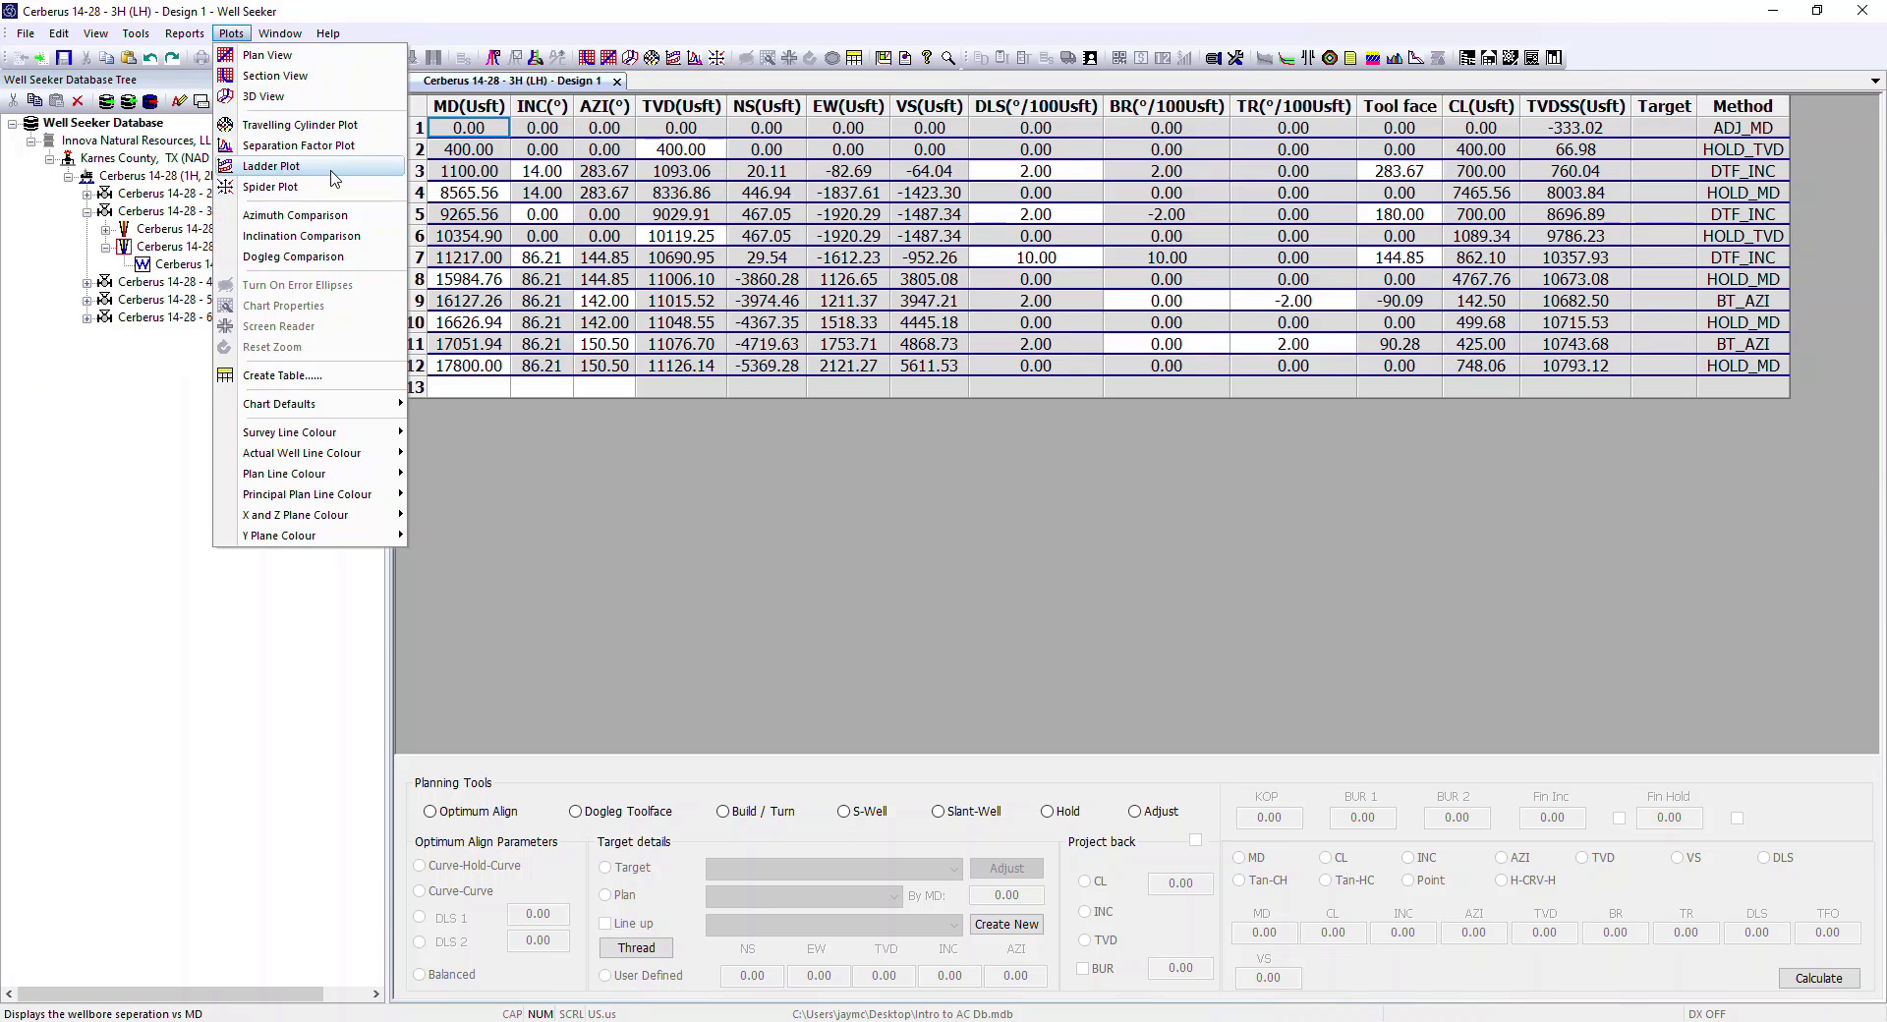
{"action": "left_click", "coordinate": [297, 147]}
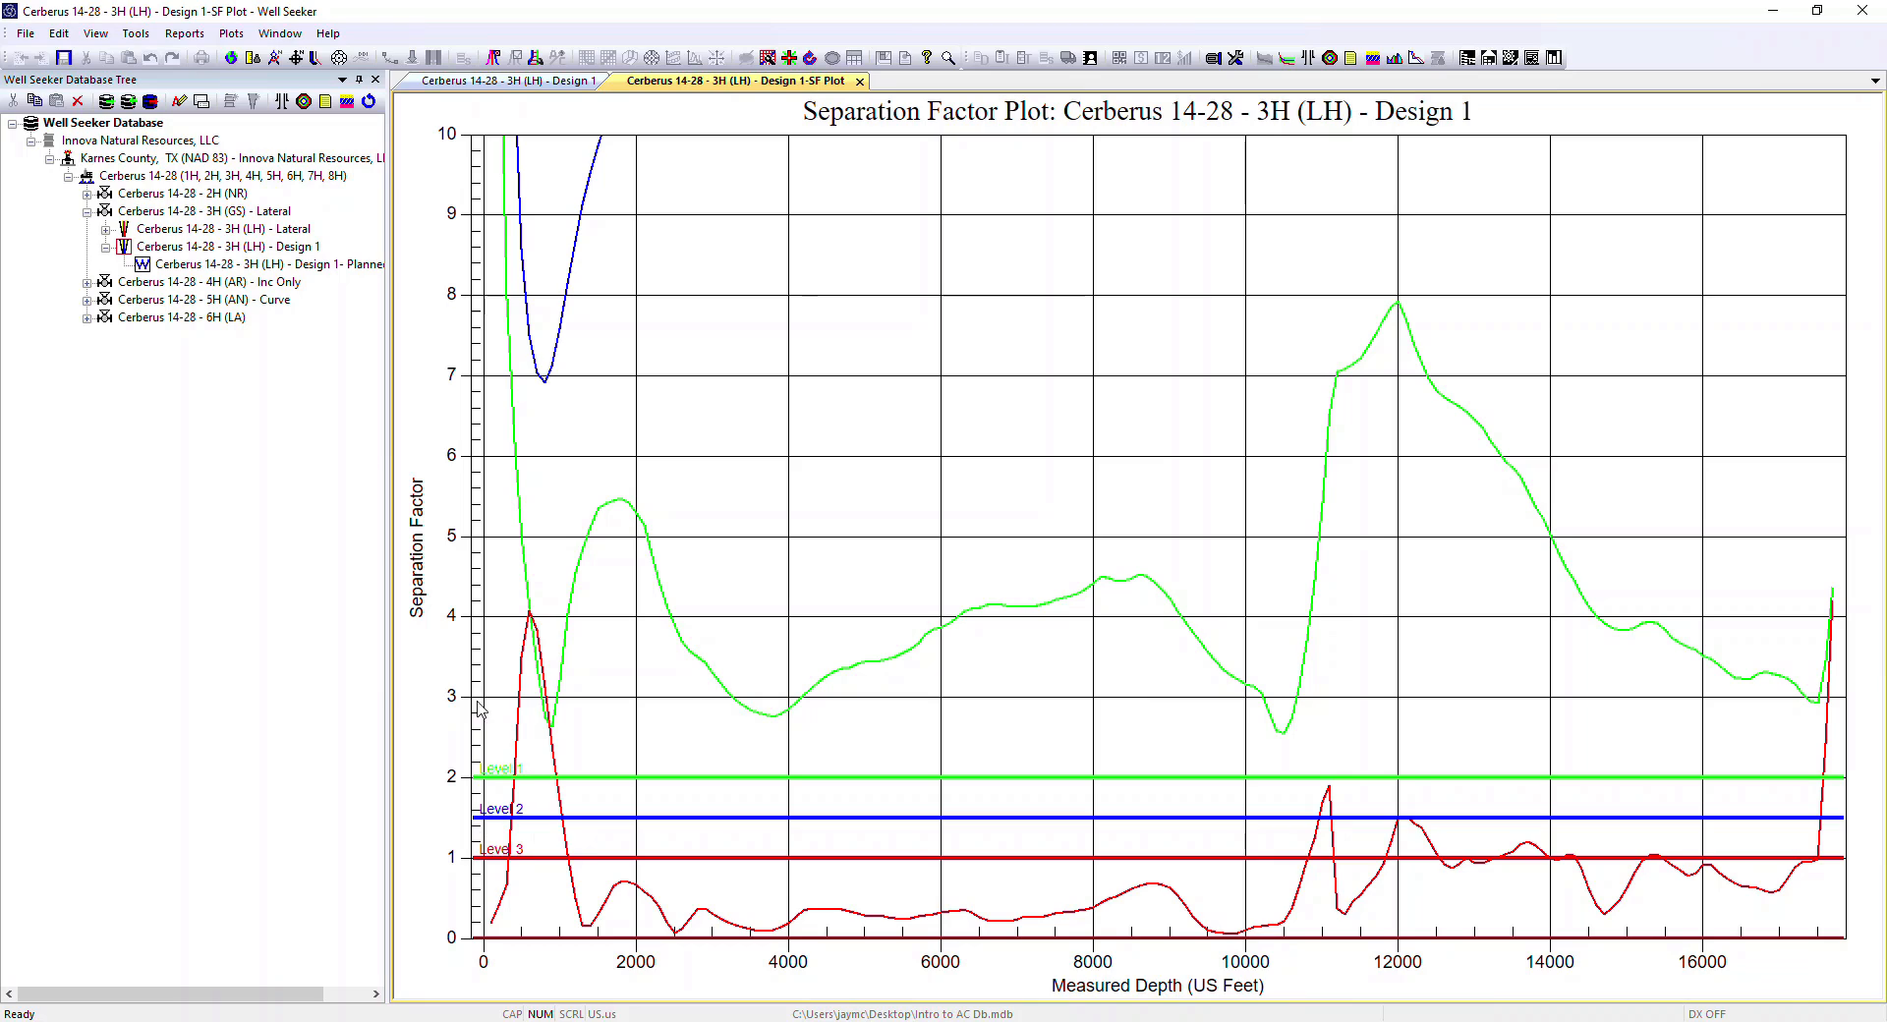
Check the warning levels in the Innova Natural Resources, LLC operator properties and exit without saving.
{"action": "right_click", "coordinate": [202, 146]}
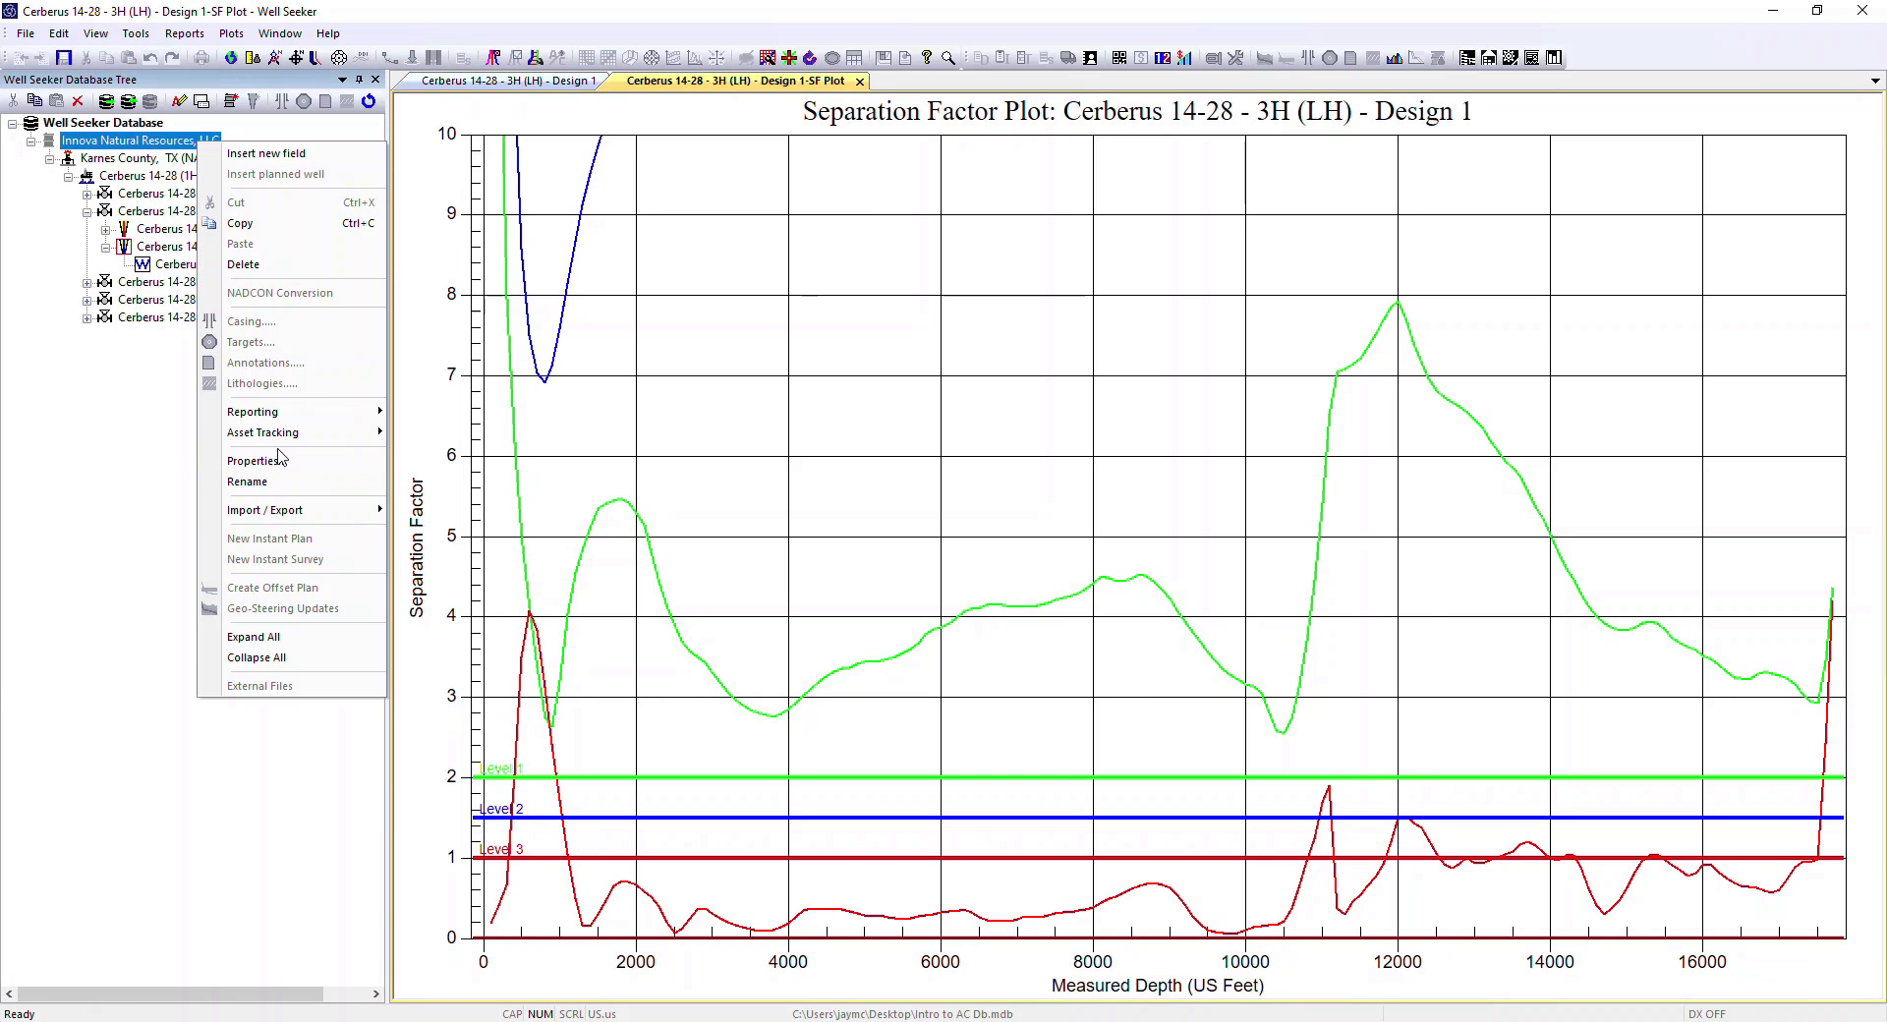
{"action": "left_click", "coordinate": [248, 461]}
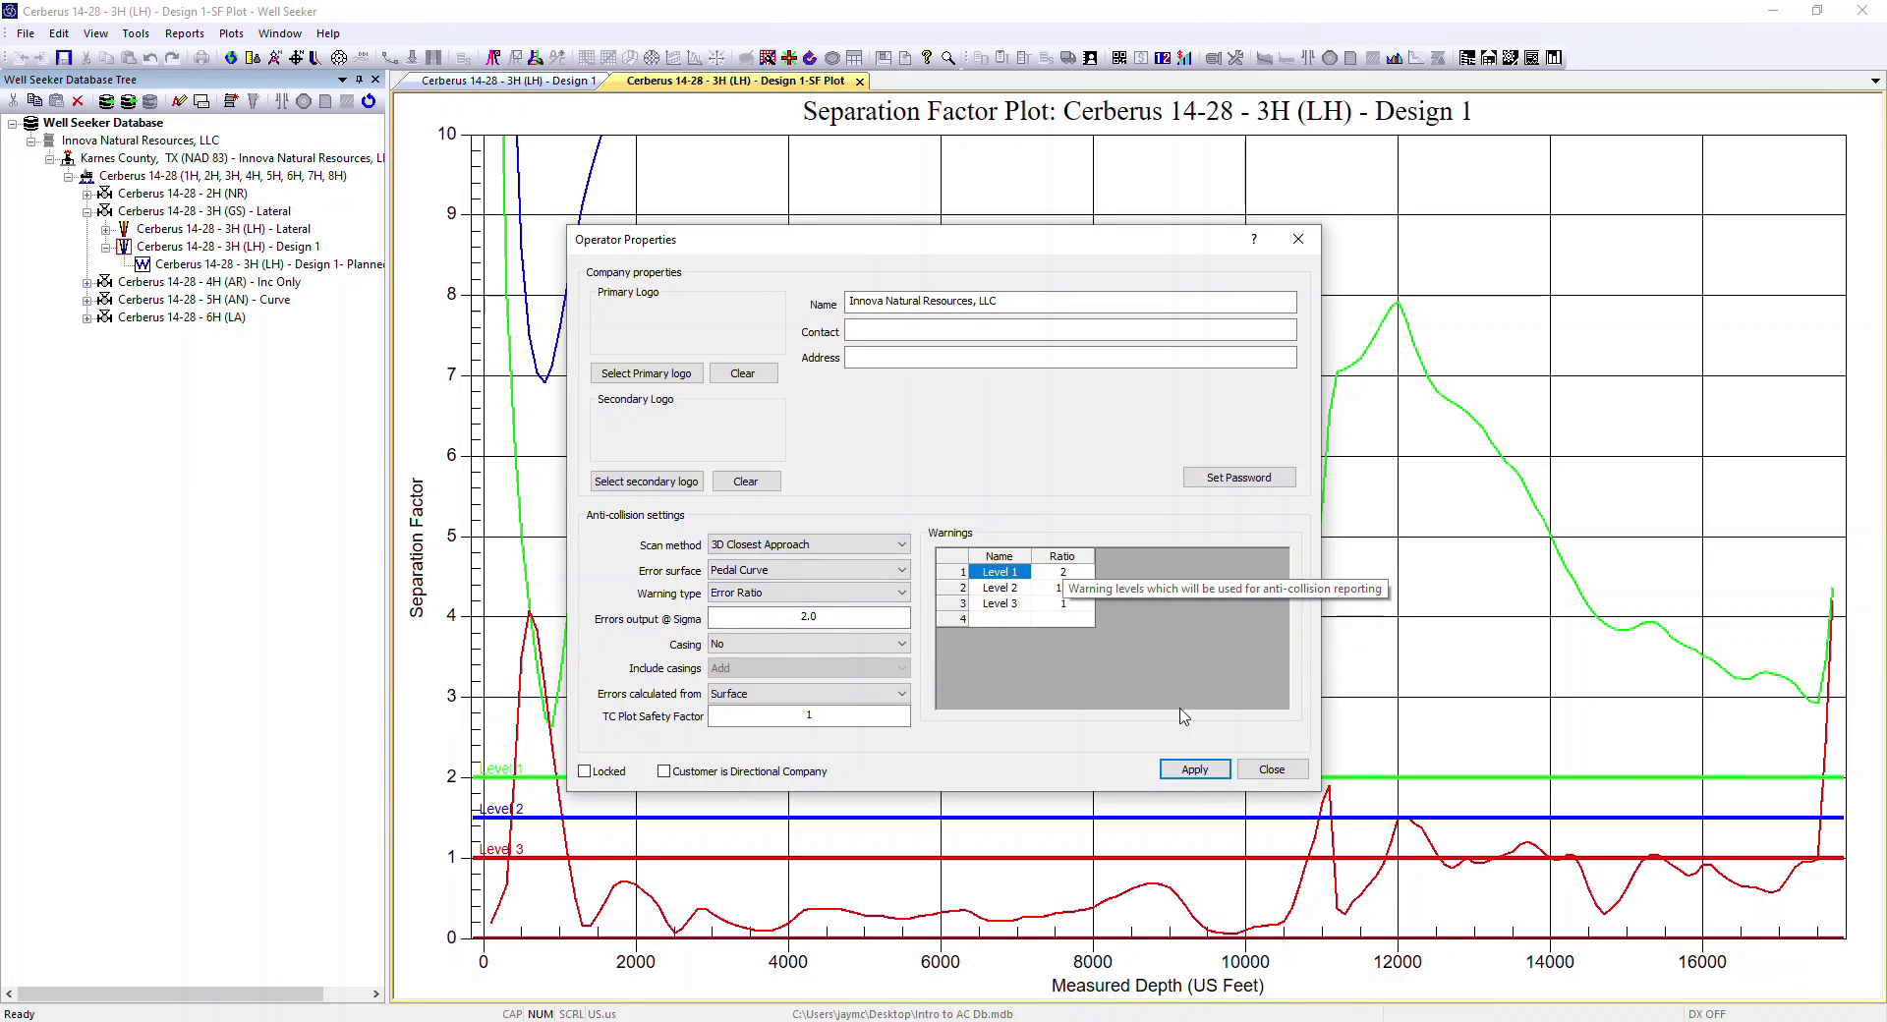
{"action": "left_click", "coordinate": [1271, 769]}
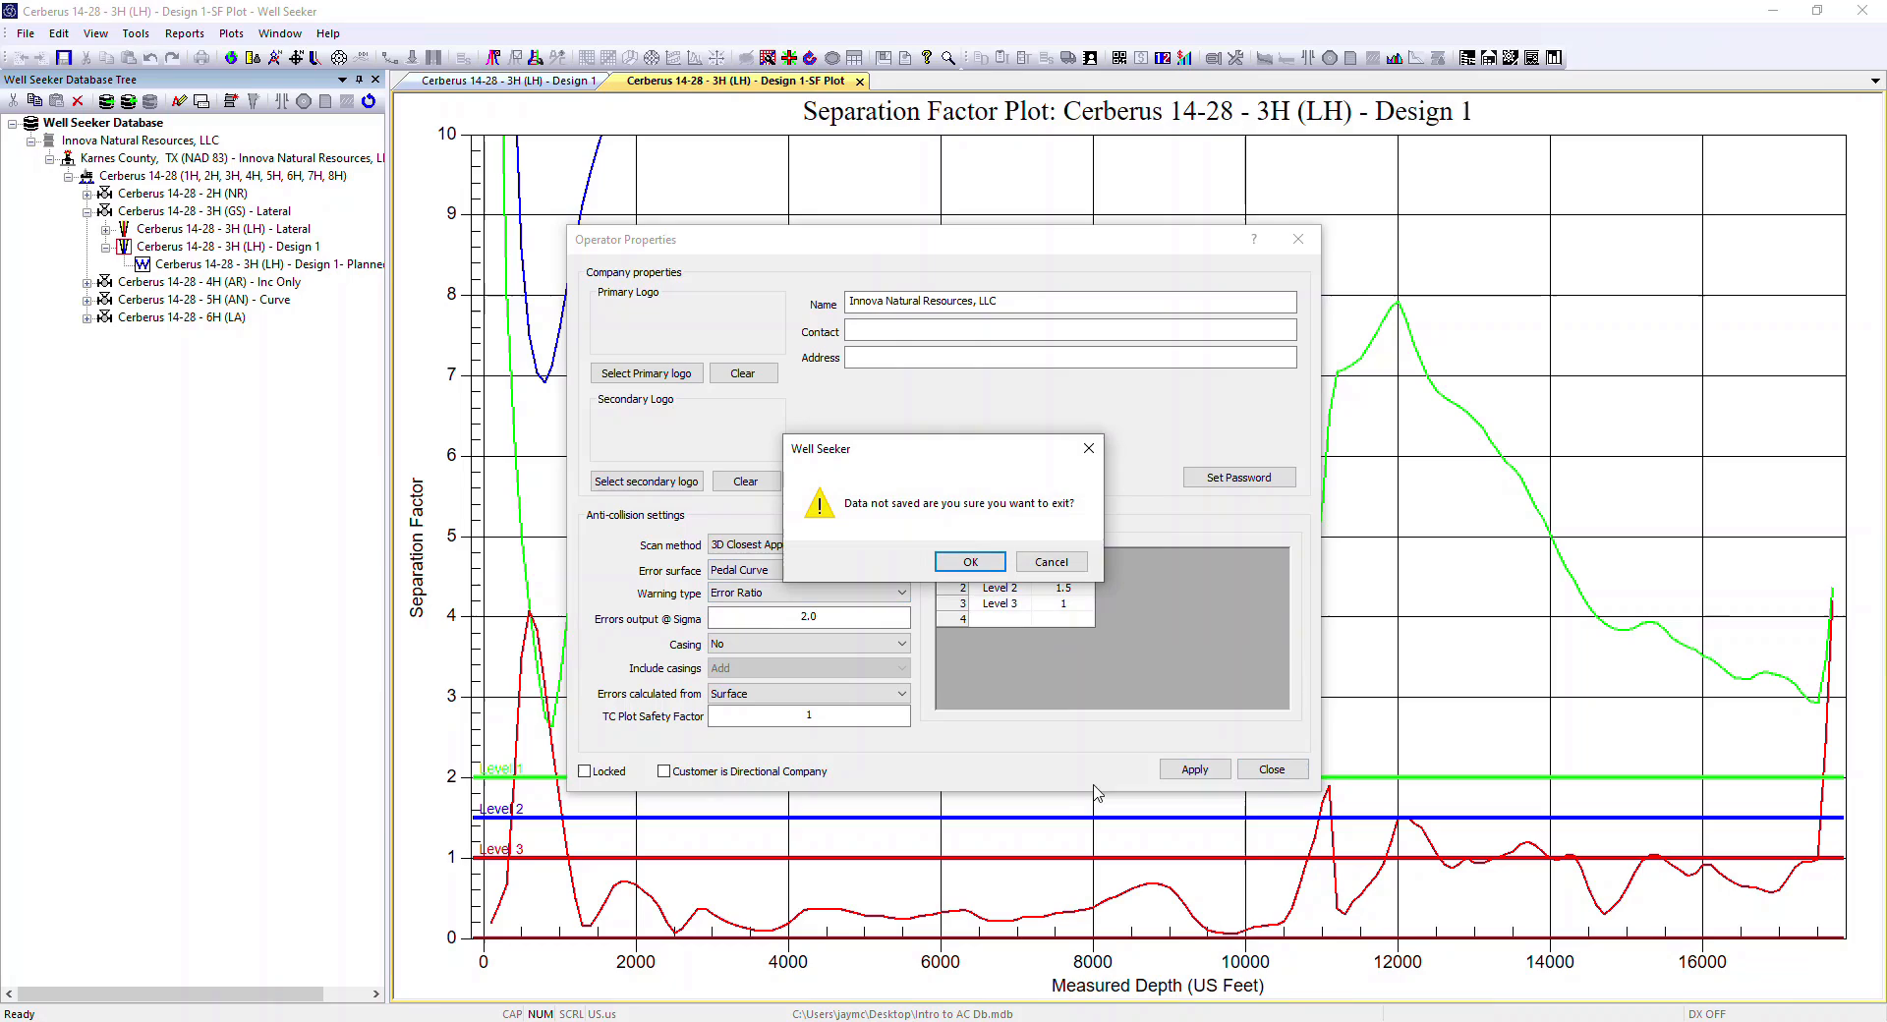
{"action": "left_click", "coordinate": [978, 568]}
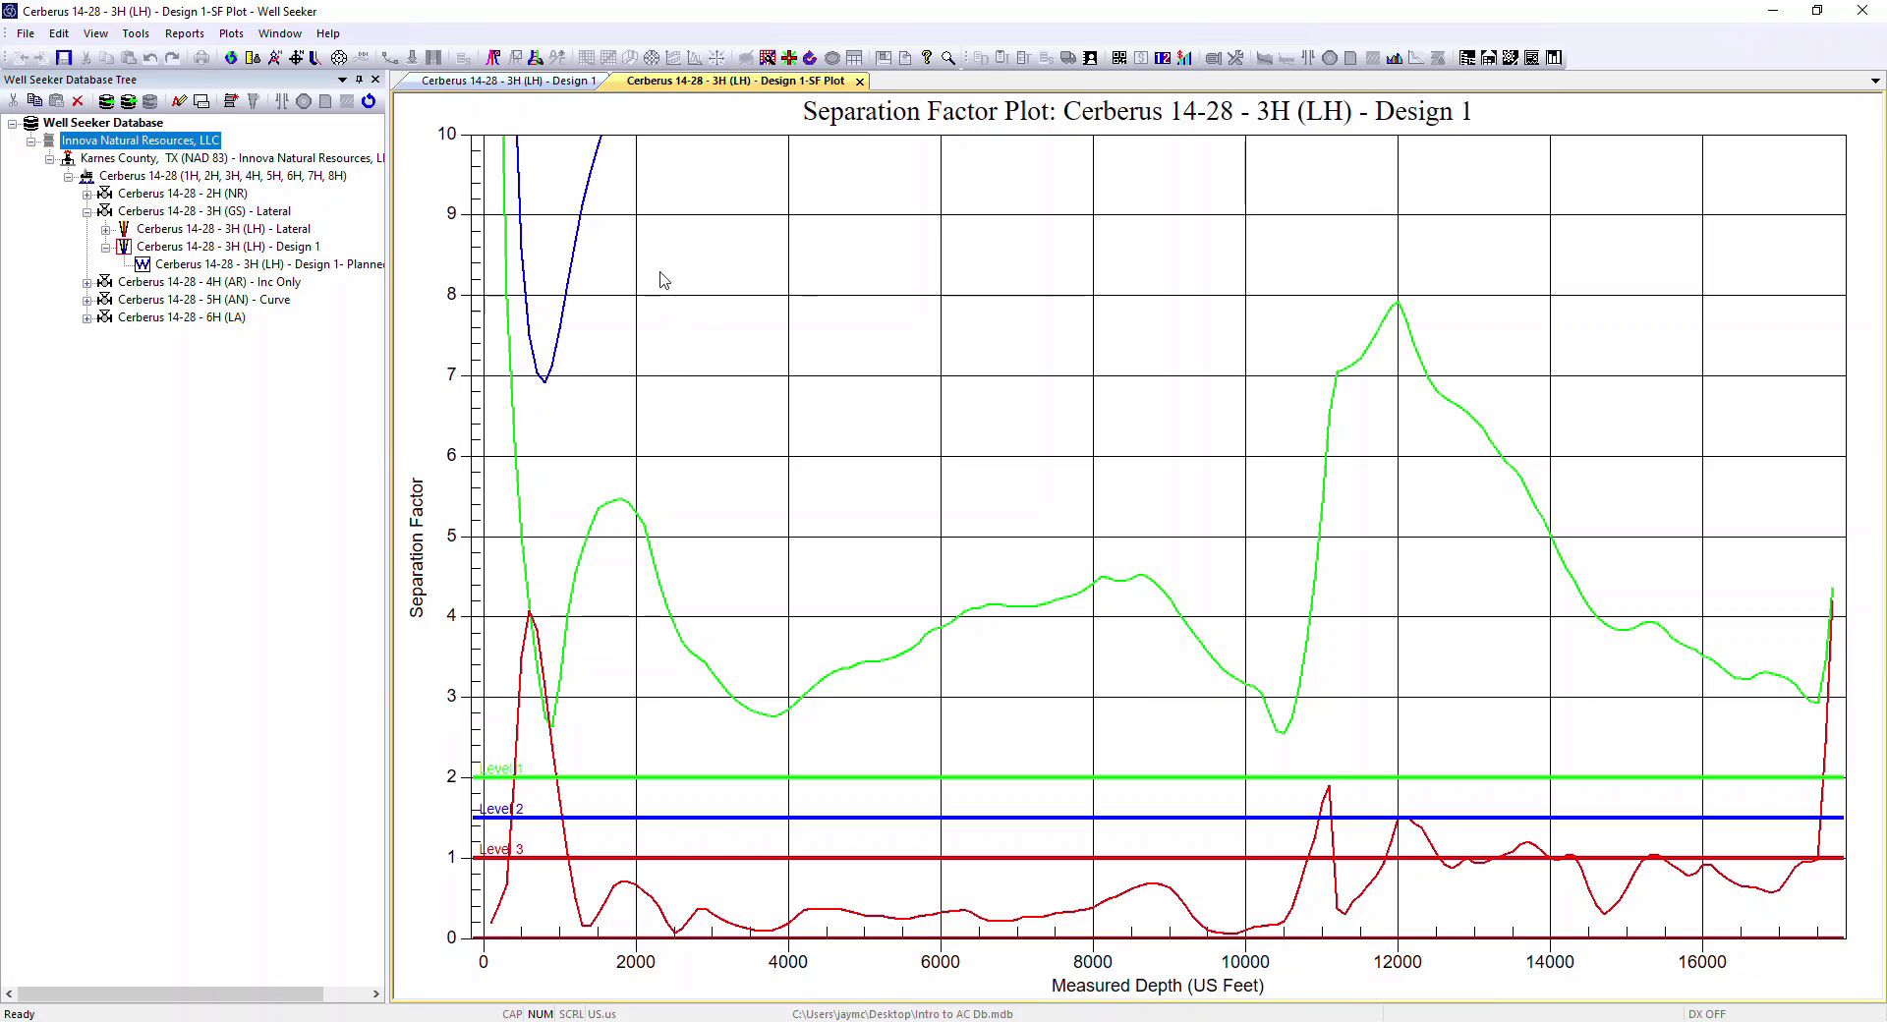
Override the separation factor plot's automatic Y axis scale and set its maximum to 20.
{"action": "double_click", "coordinate": [867, 261]}
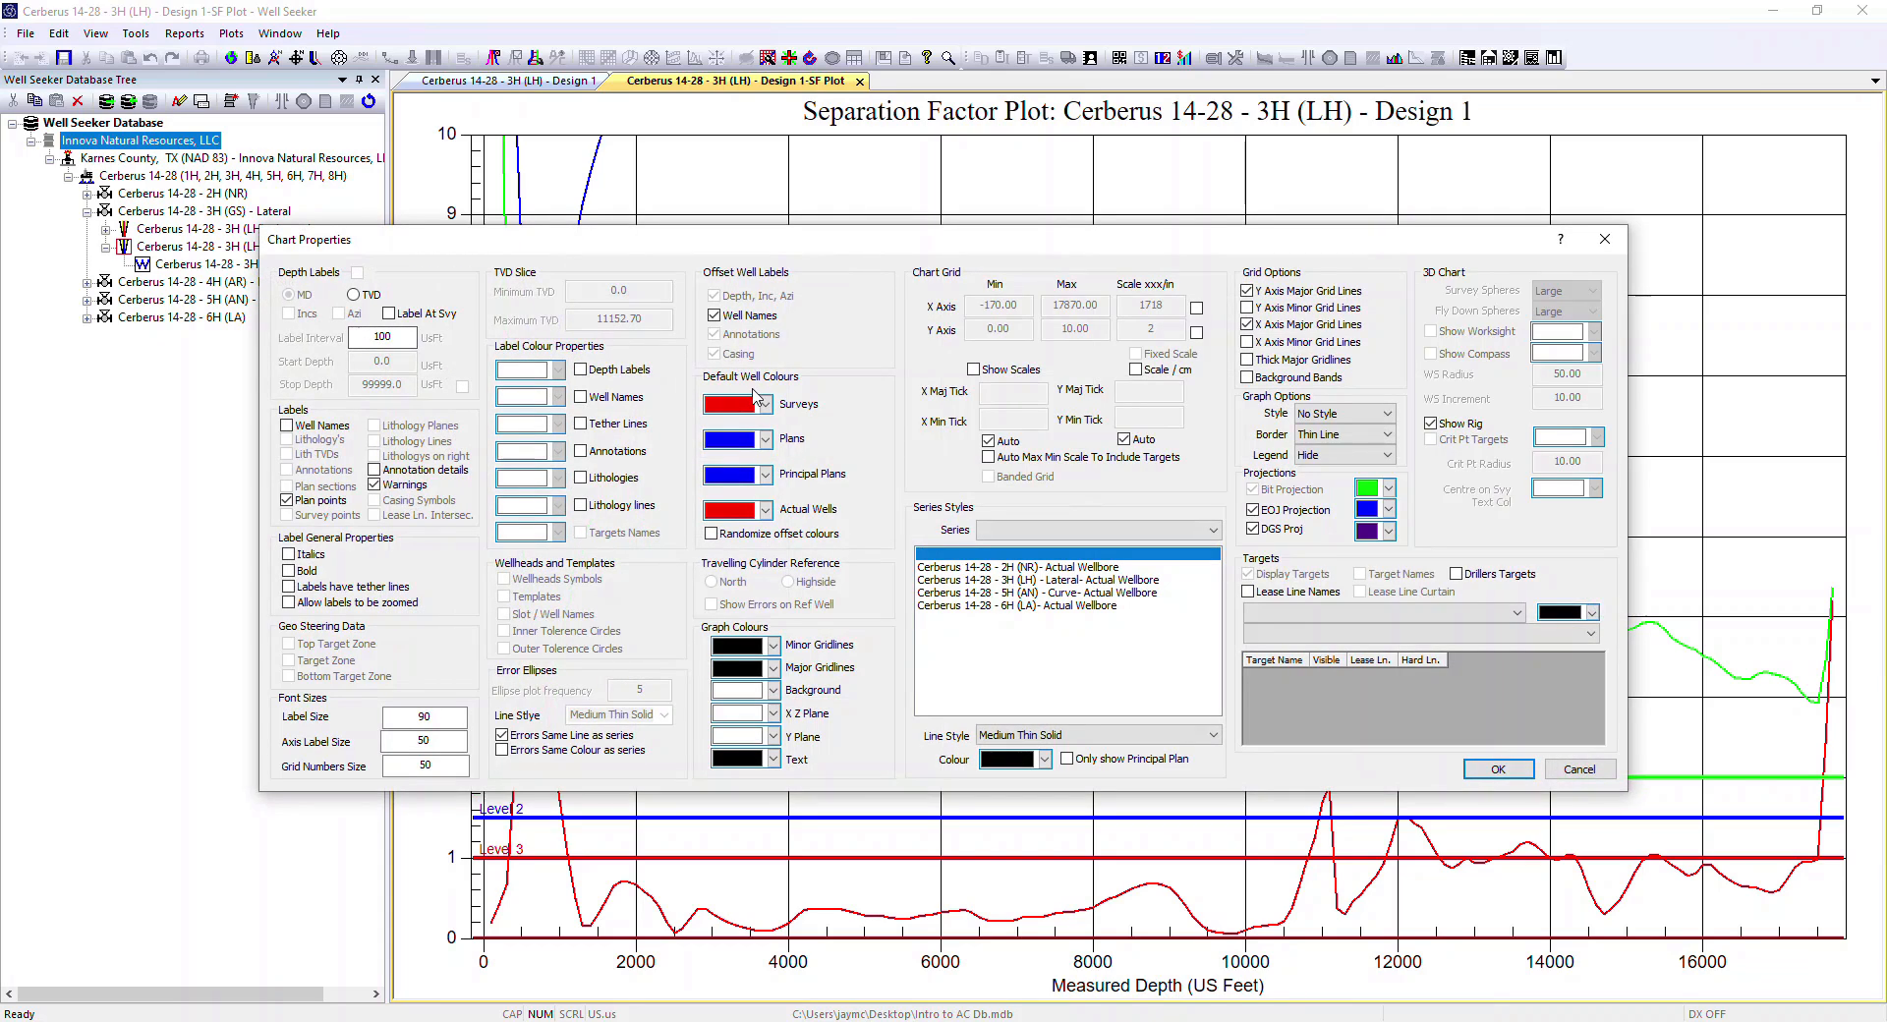
{"action": "left_click", "coordinate": [1196, 334]}
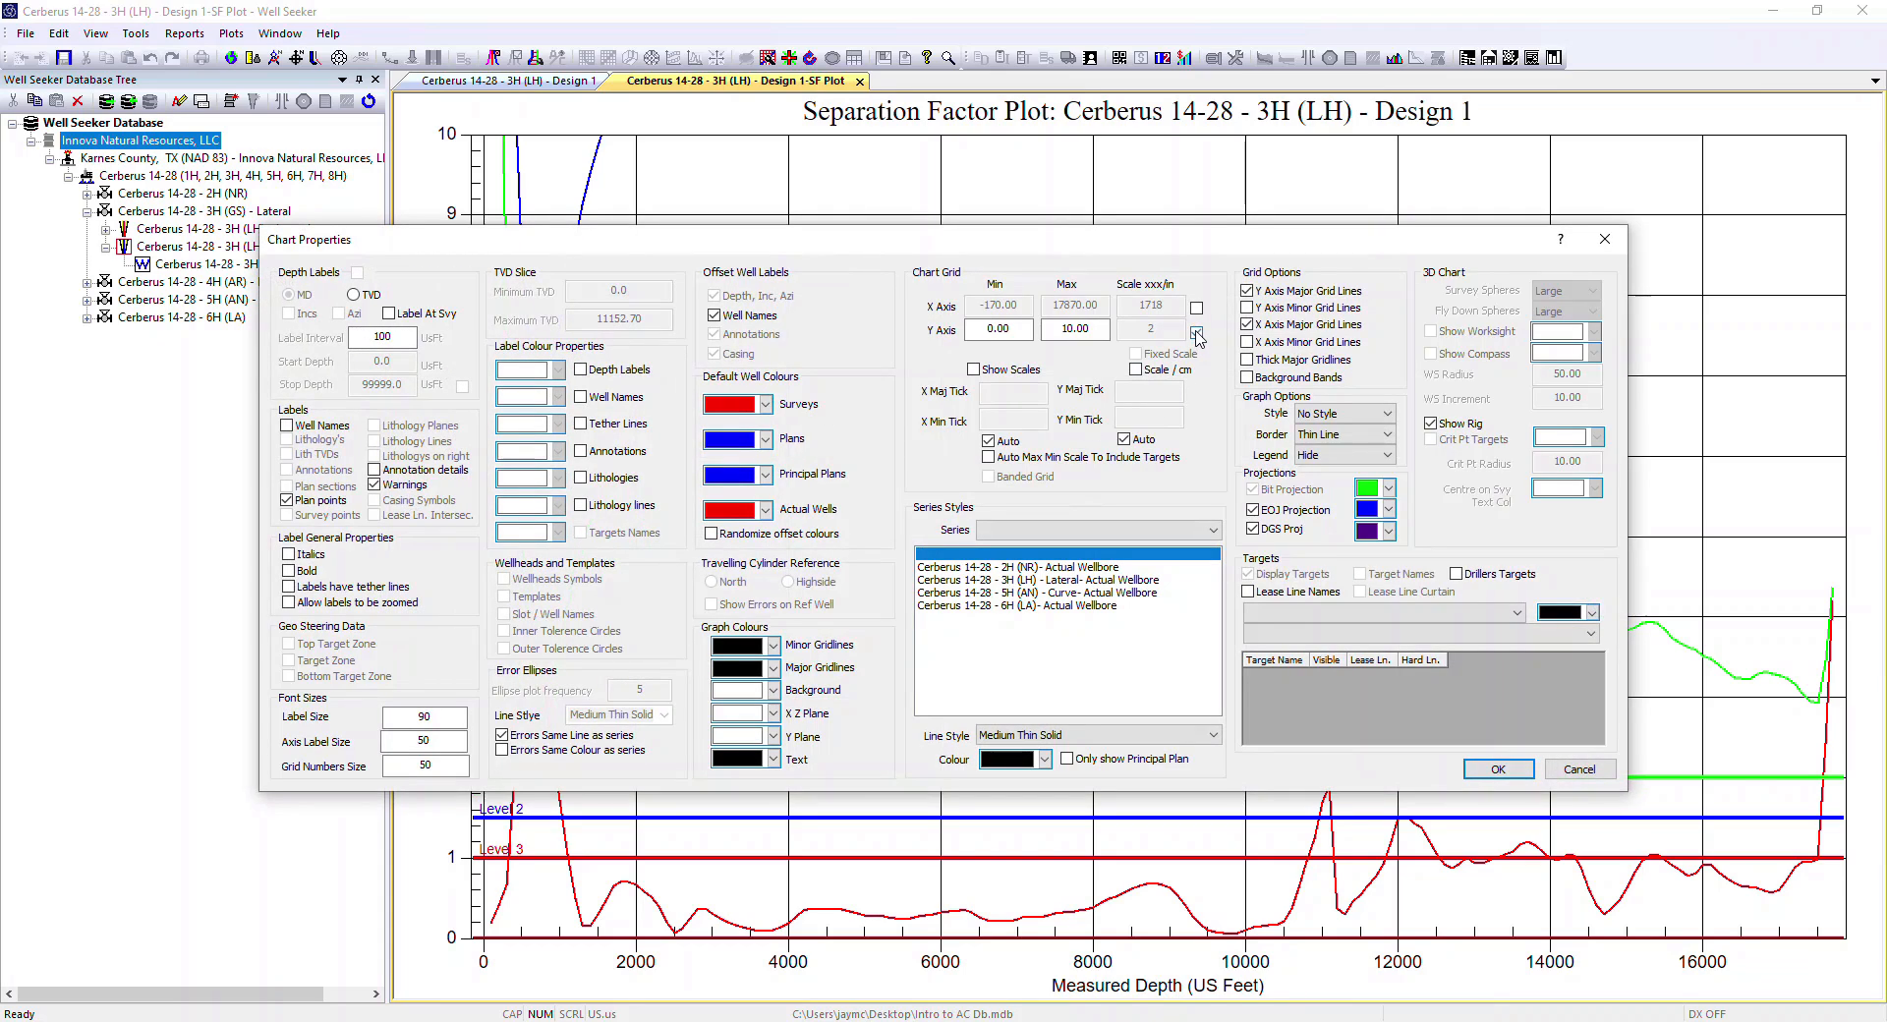
{"action": "double_click", "coordinate": [1056, 321]}
{"action": "type", "text": "20"}
{"action": "left_click", "coordinate": [1481, 771]}
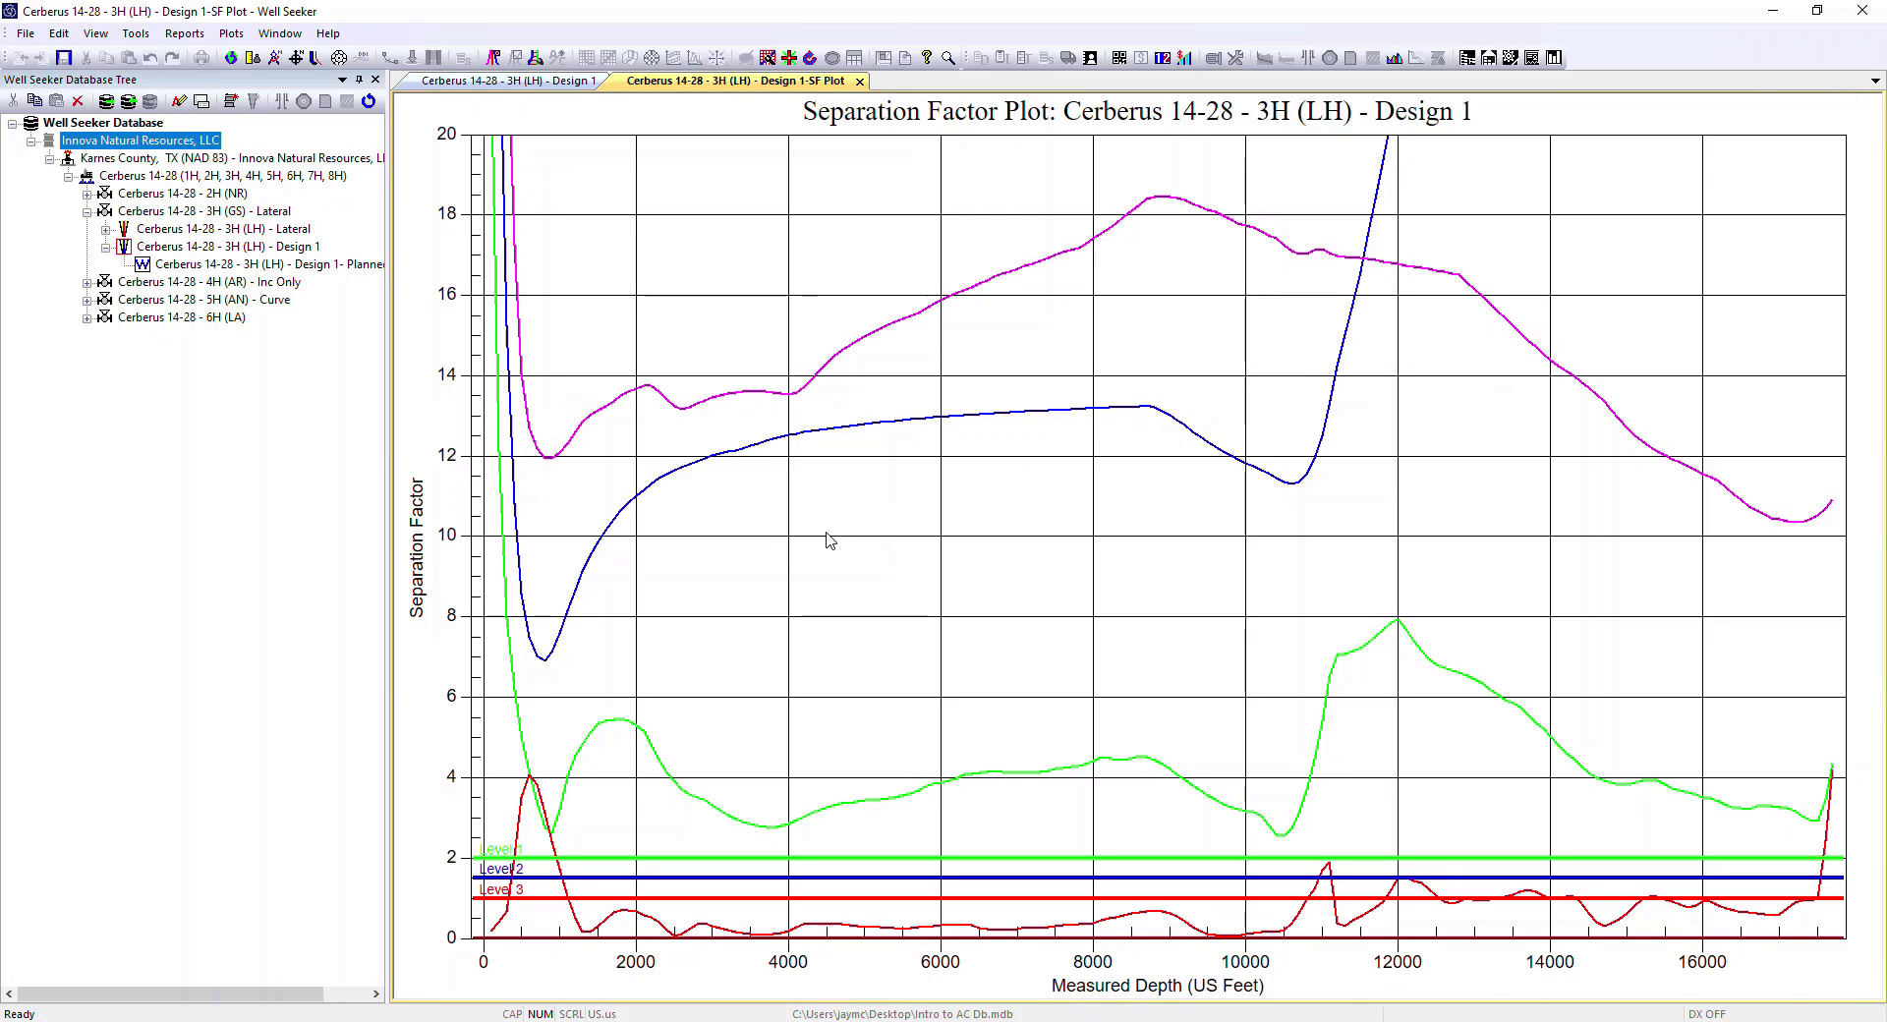
Display the series legend above the separation factor plot's curves.
{"action": "right_click", "coordinate": [808, 493]}
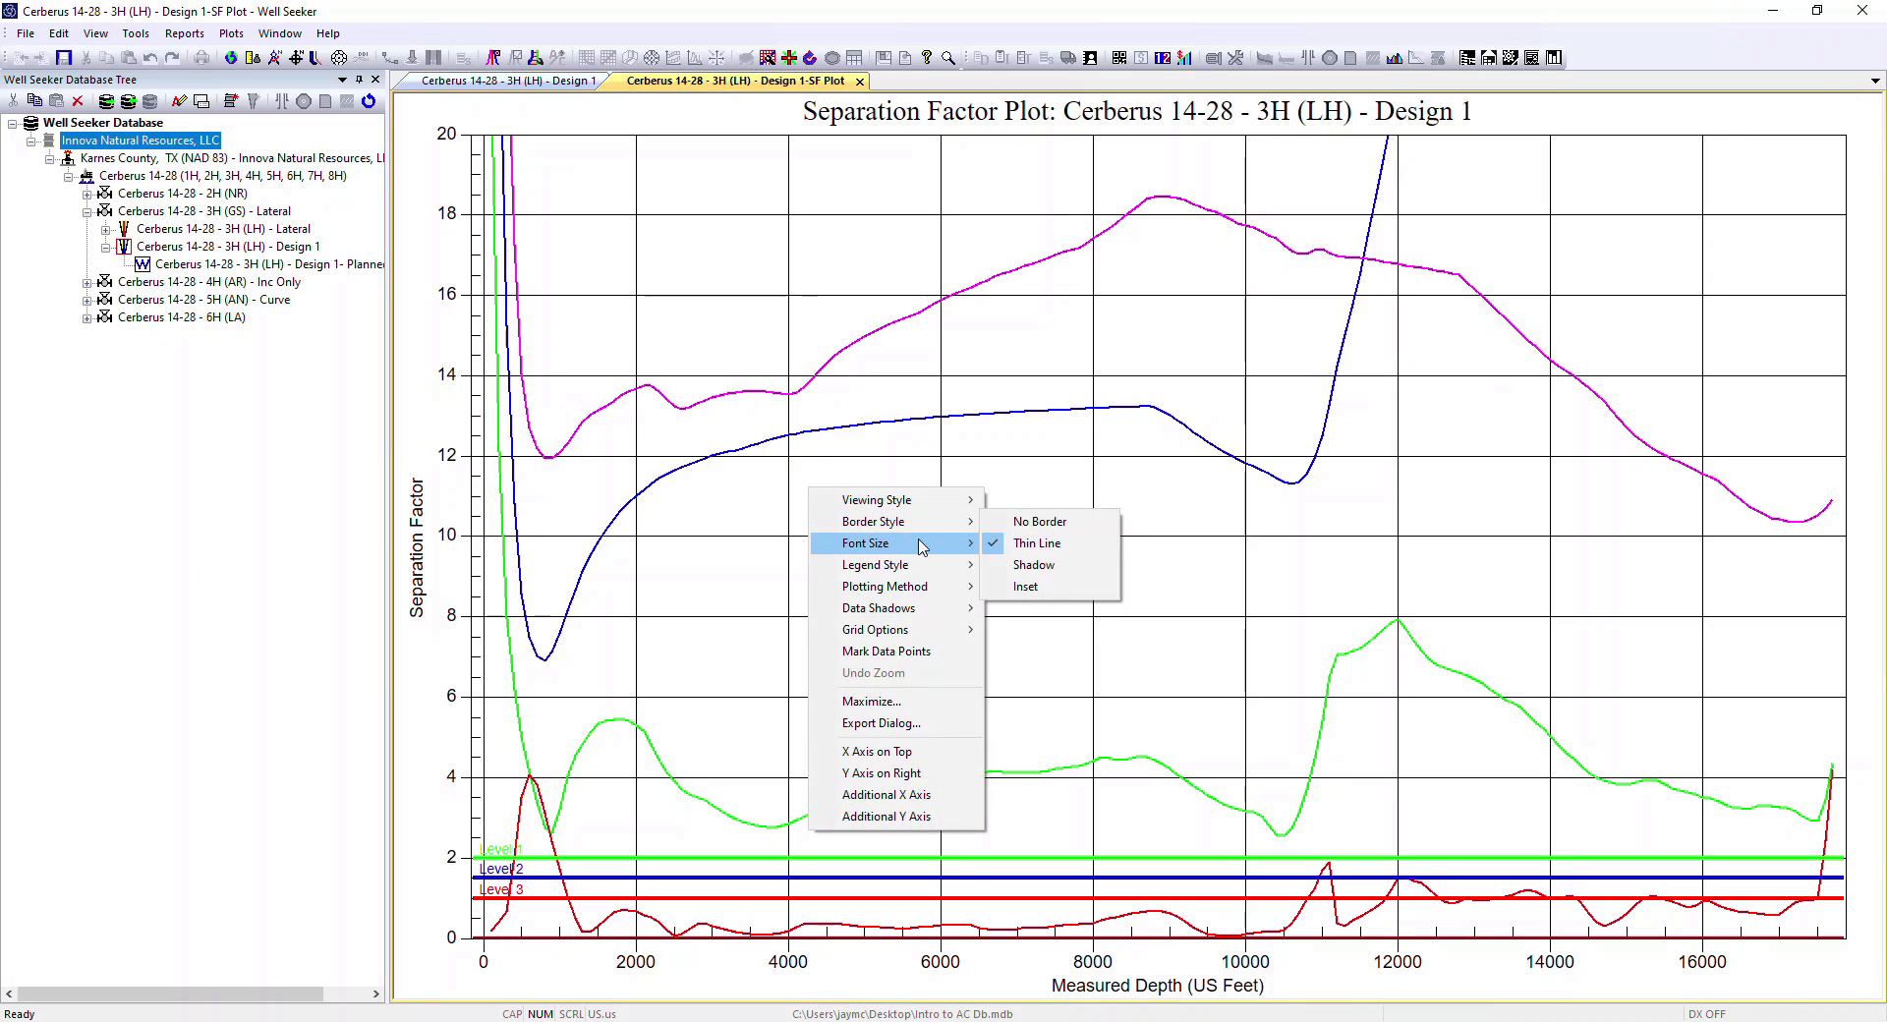
{"action": "mouse_move", "coordinate": [915, 567]}
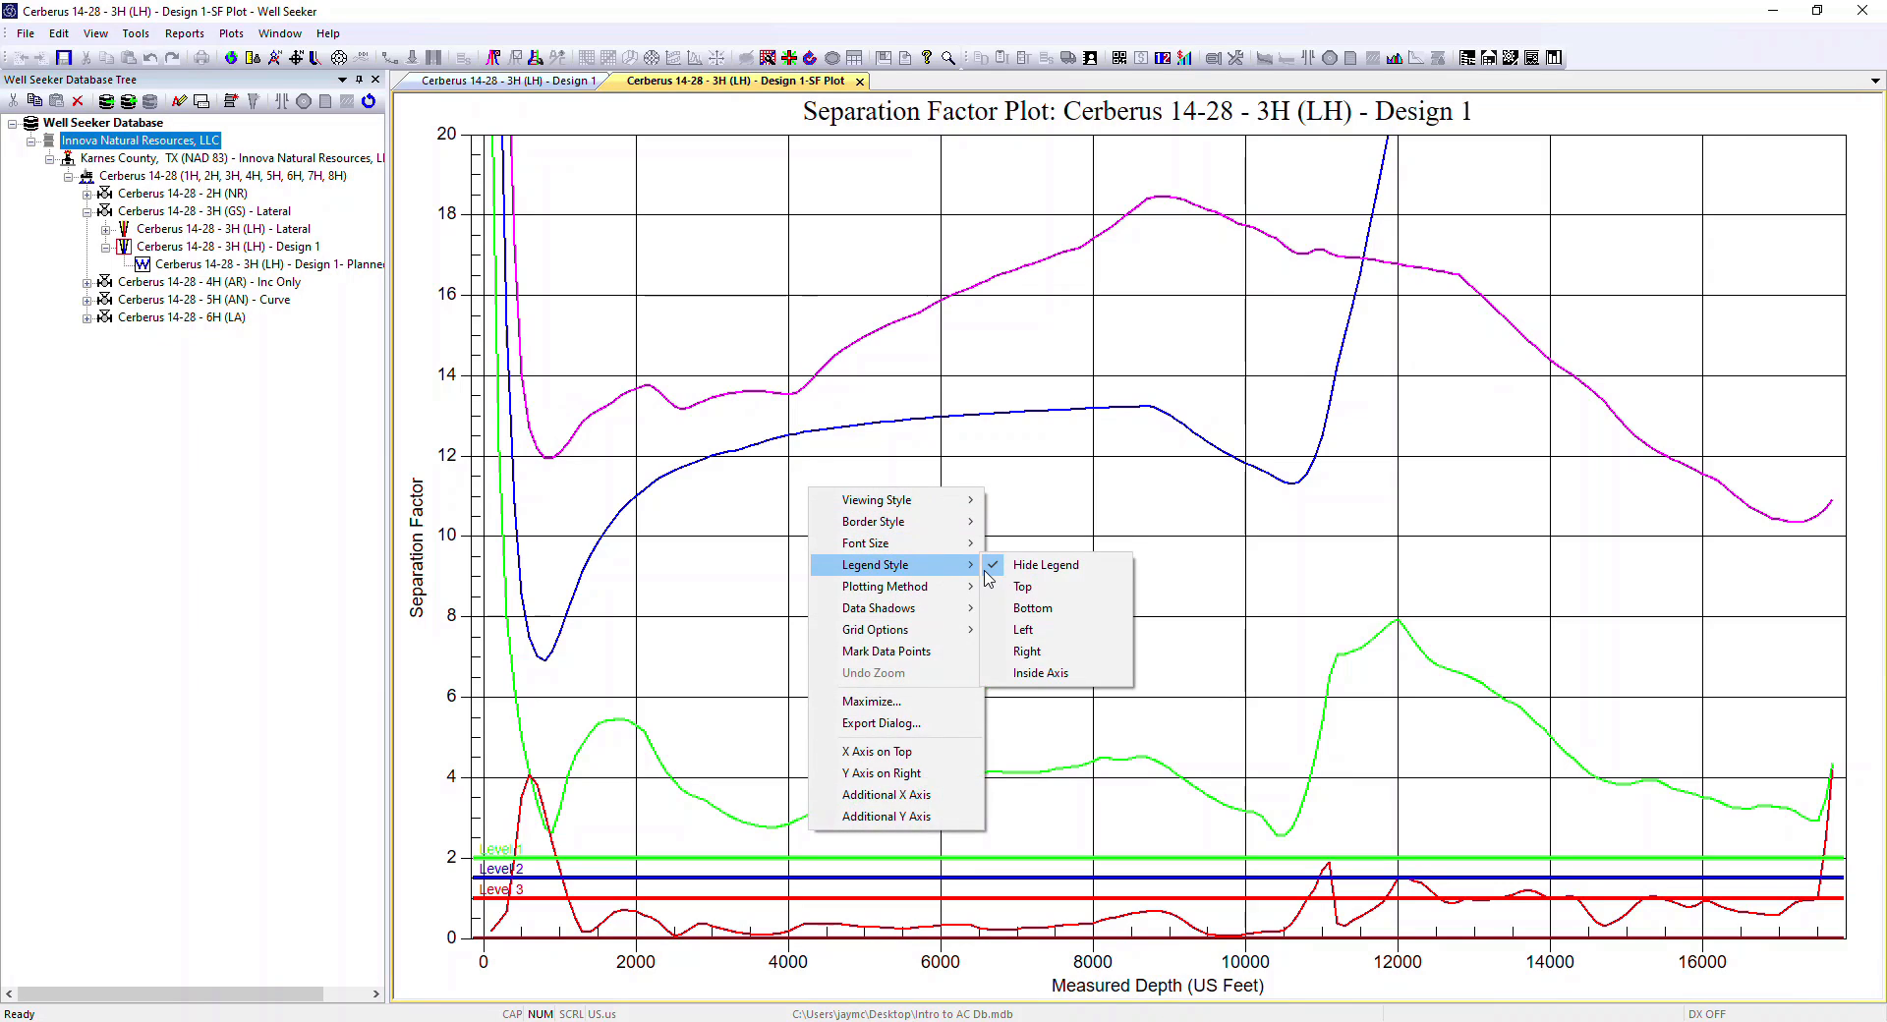
{"action": "left_click", "coordinate": [1027, 674]}
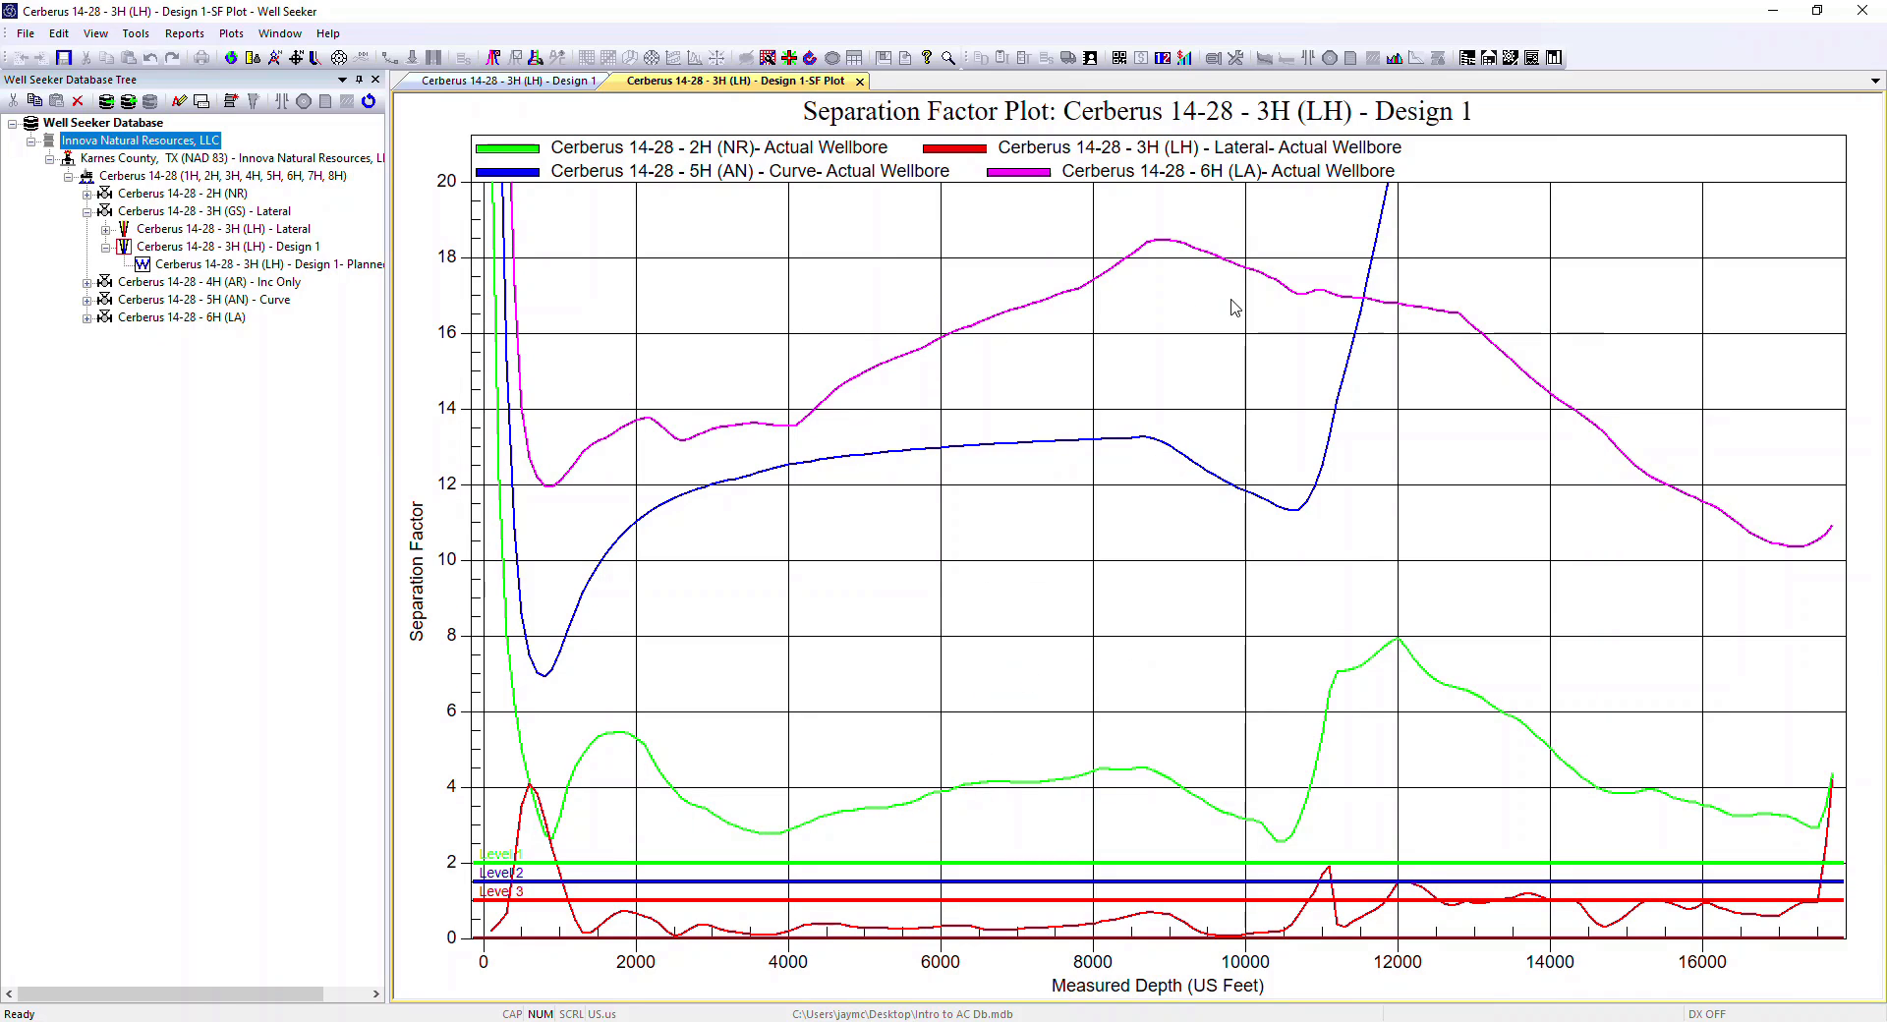
Turn on well name labels with tether lines and move the offset well labels clear of the curve ends.
{"action": "double_click", "coordinate": [1135, 348]}
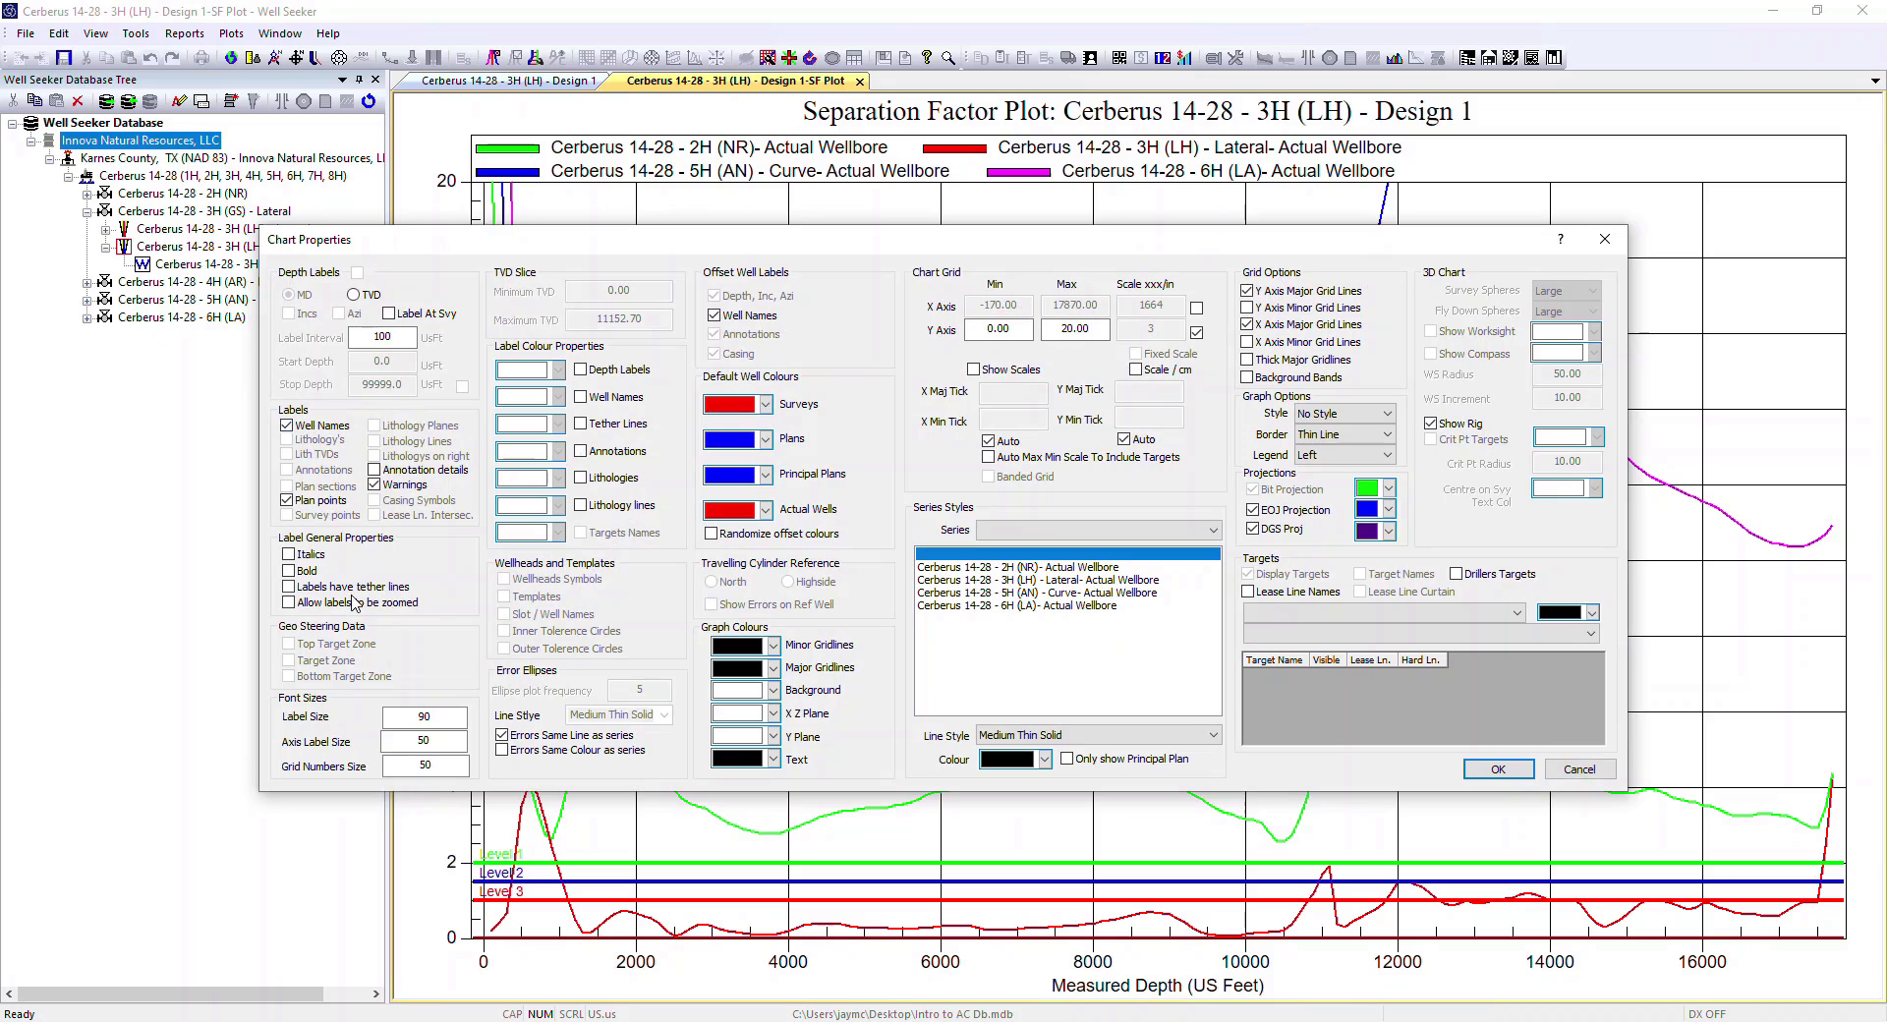
{"action": "left_click", "coordinate": [1498, 768]}
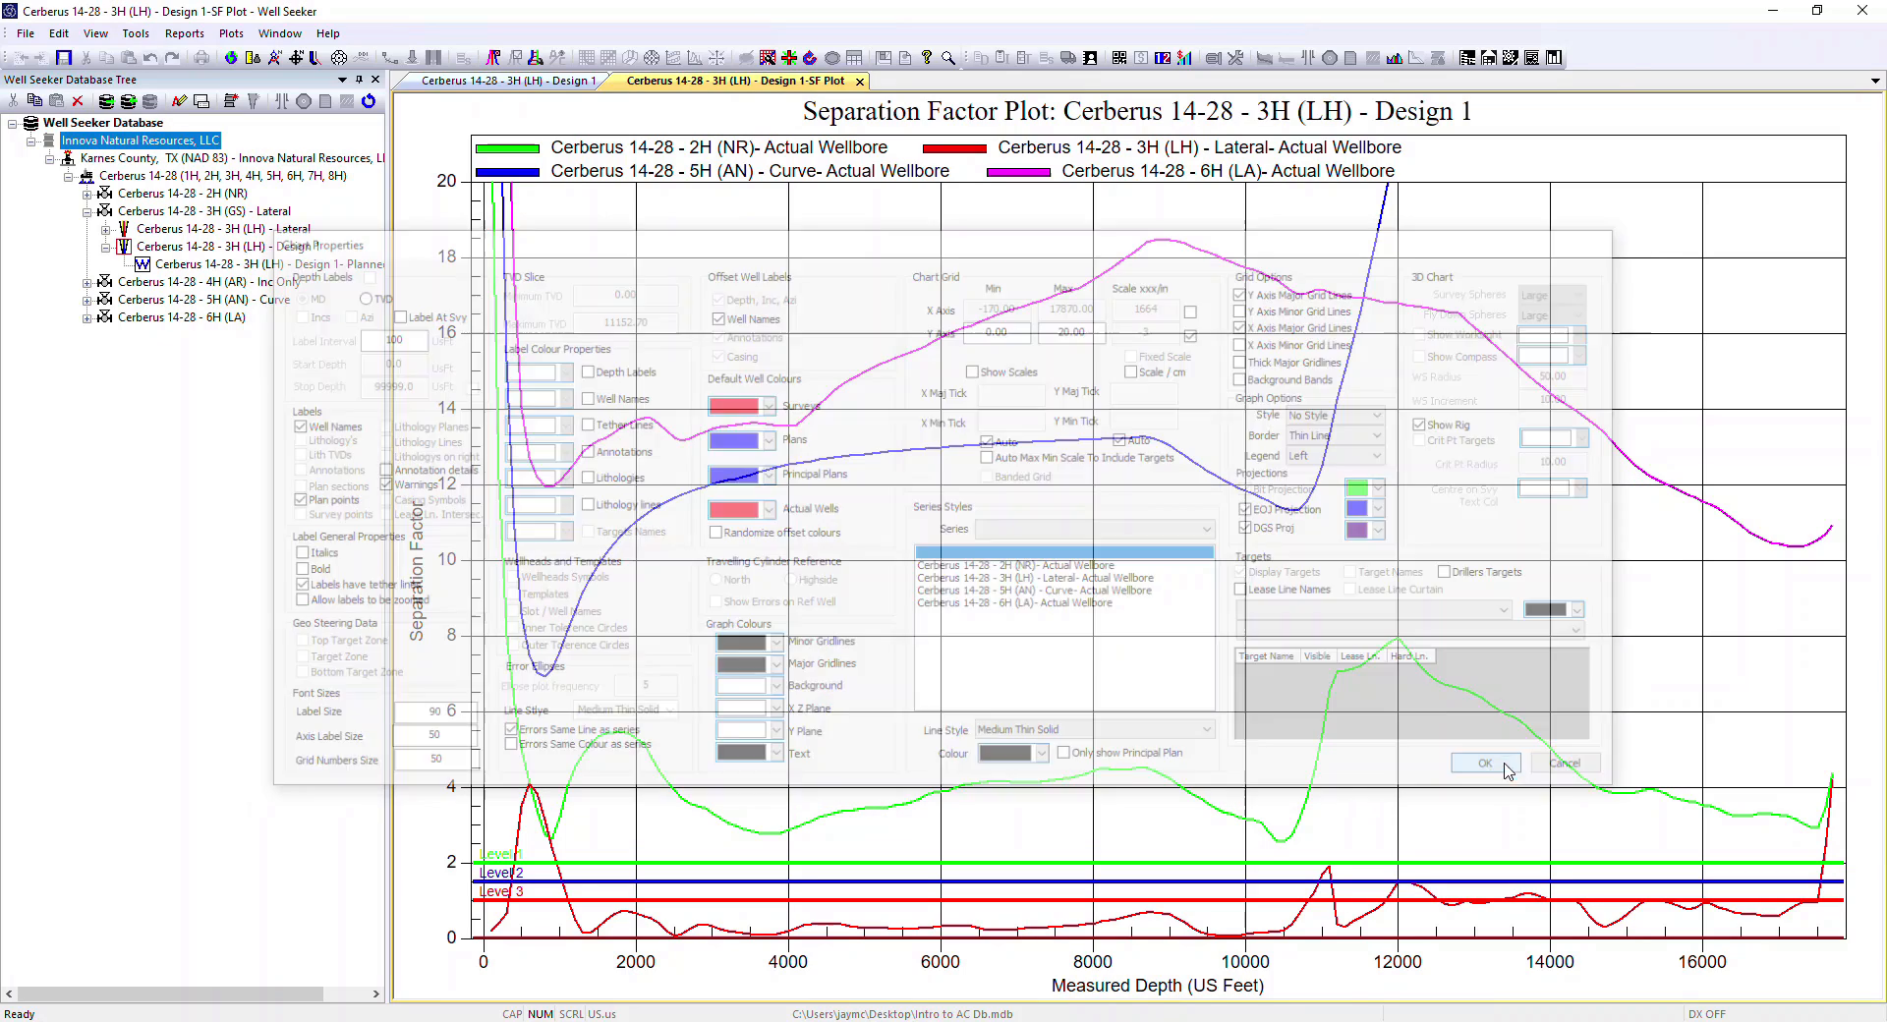
{"action": "left_click", "coordinate": [1833, 521]}
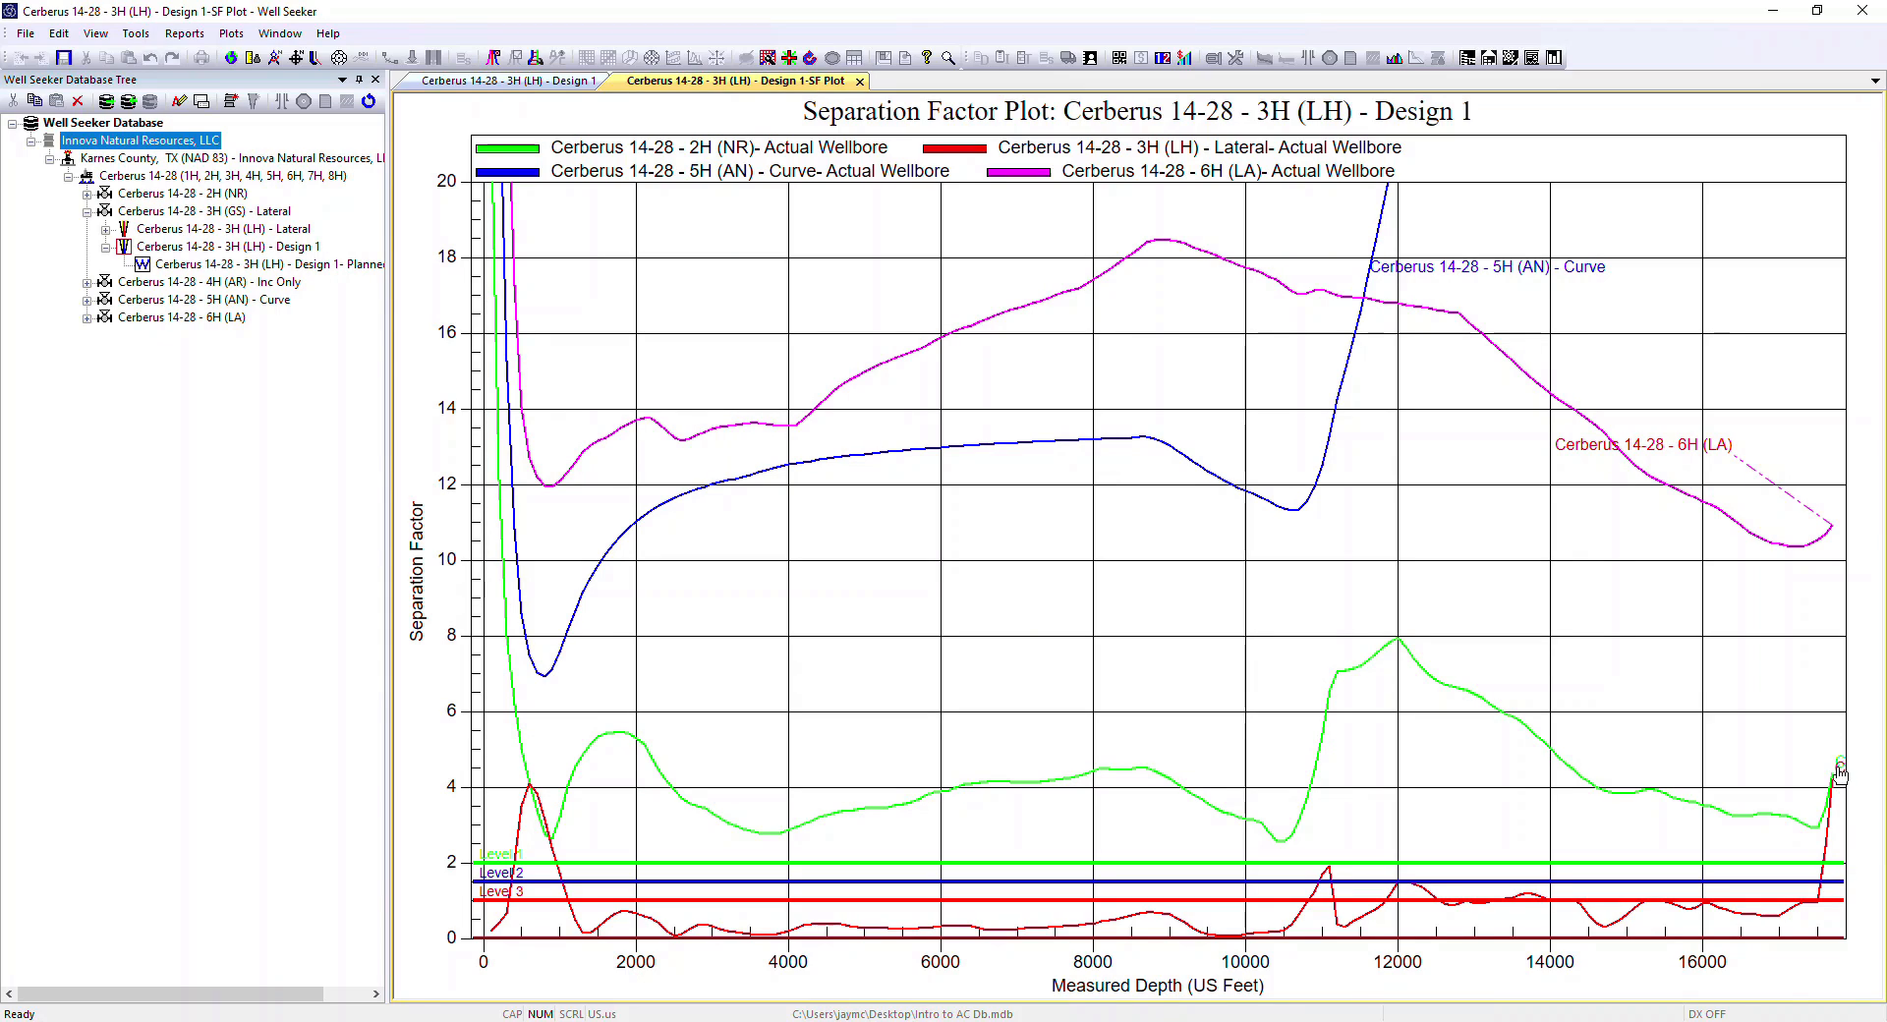
{"action": "left_click_drag", "start_coordinate": [1840, 772], "coordinate": [1733, 749]}
{"action": "left_click_drag", "start_coordinate": [1839, 772], "coordinate": [1742, 799]}
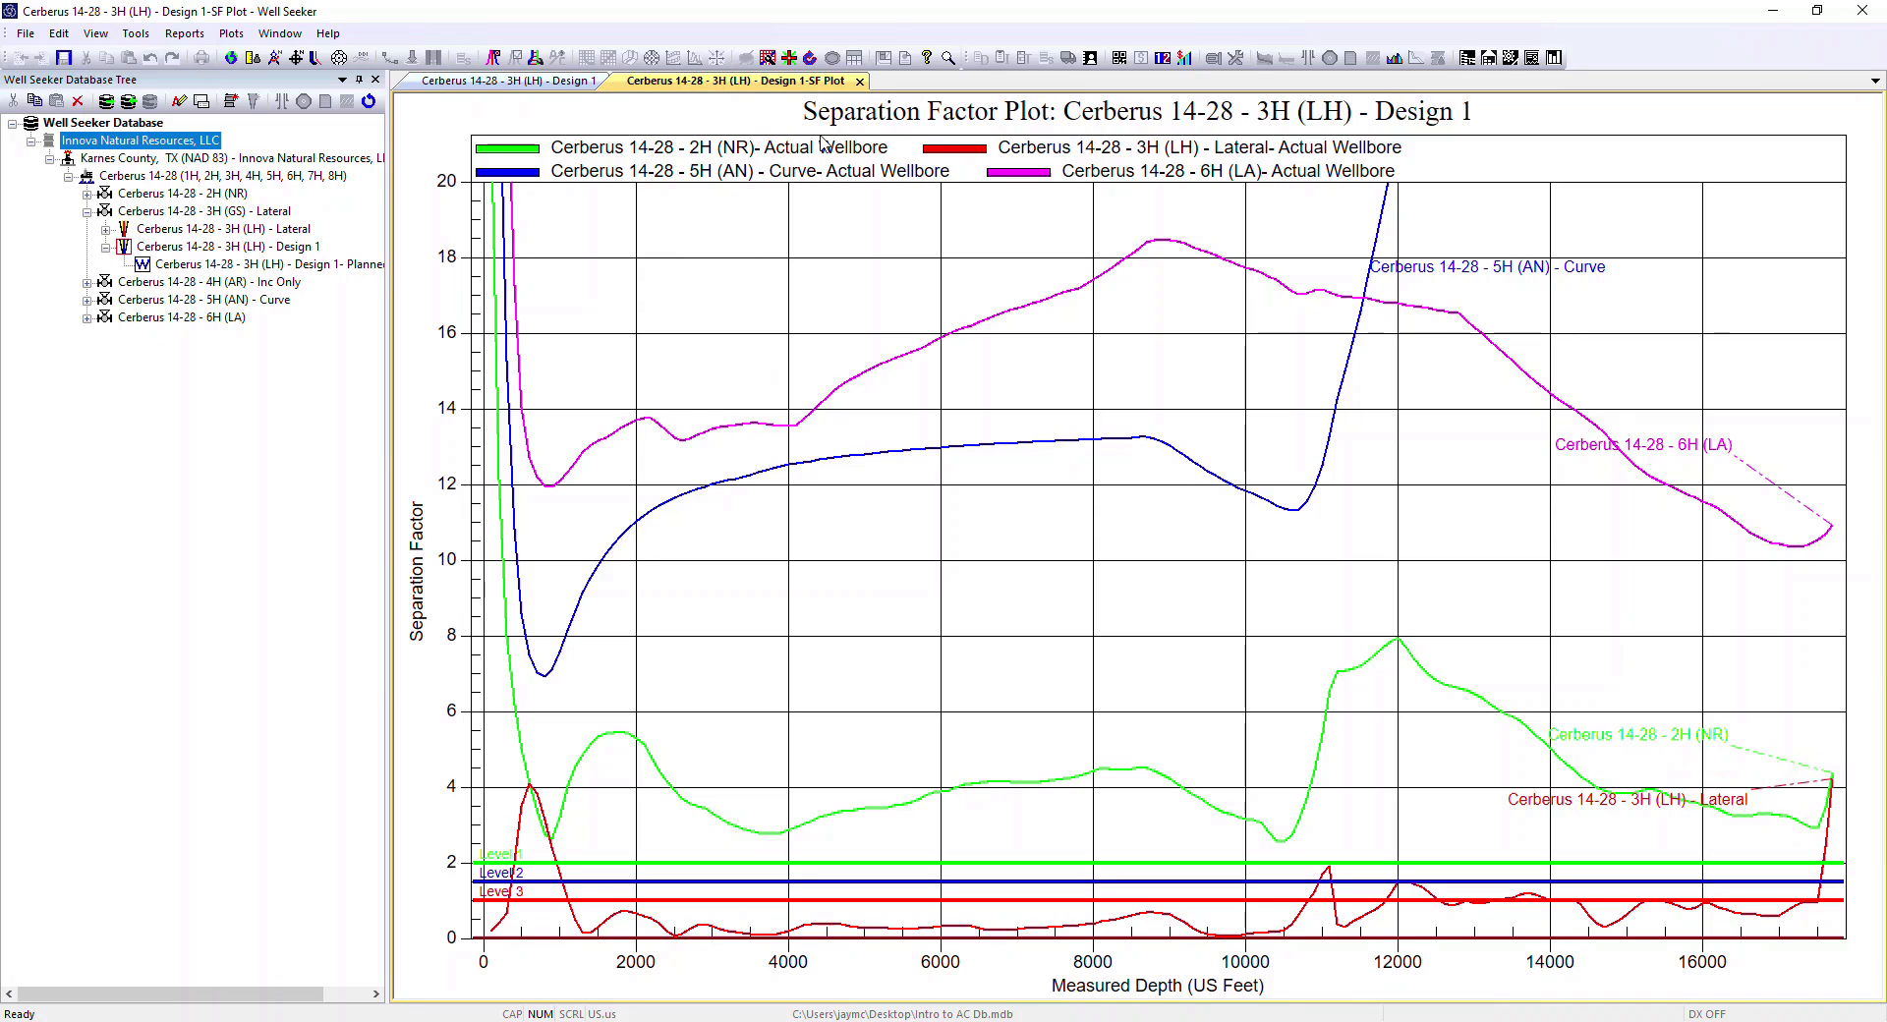
Close the separation factor plot and open the ladder plot for the 3H design.
{"action": "left_click", "coordinate": [858, 81]}
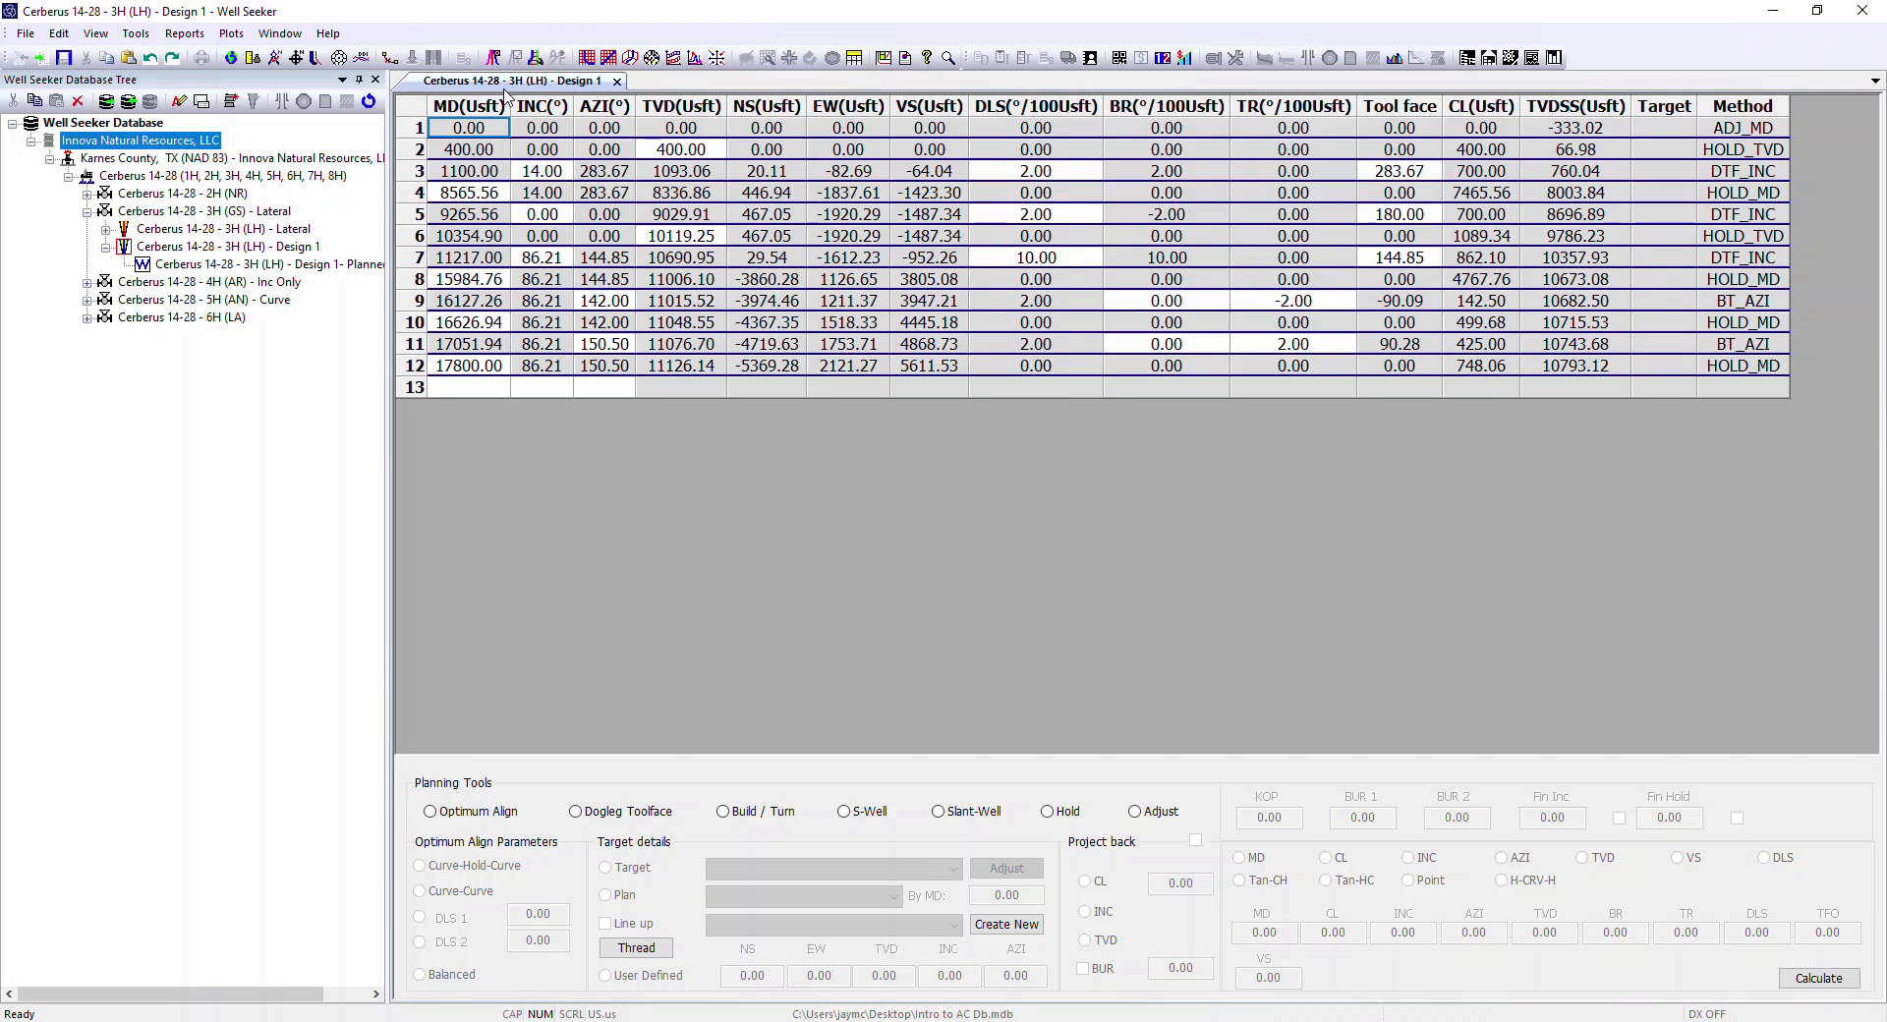
{"action": "left_click", "coordinate": [231, 33]}
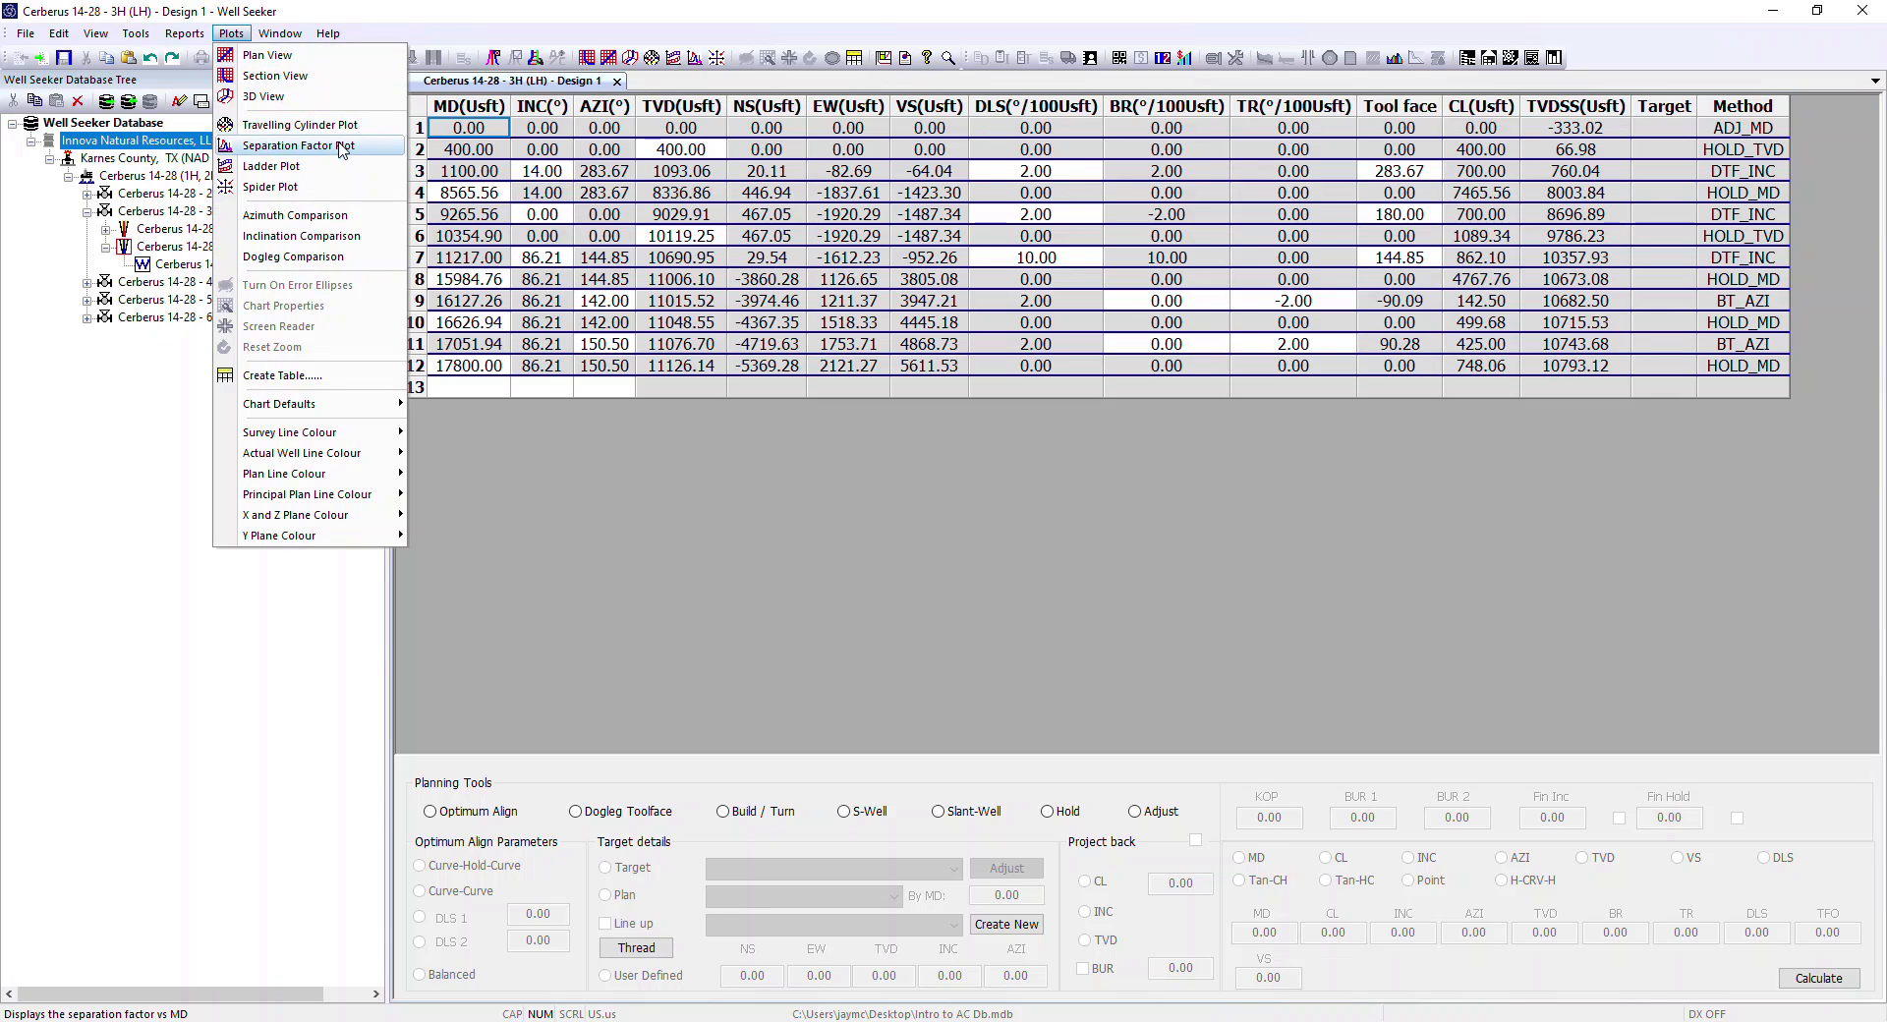
{"action": "left_click", "coordinate": [280, 166]}
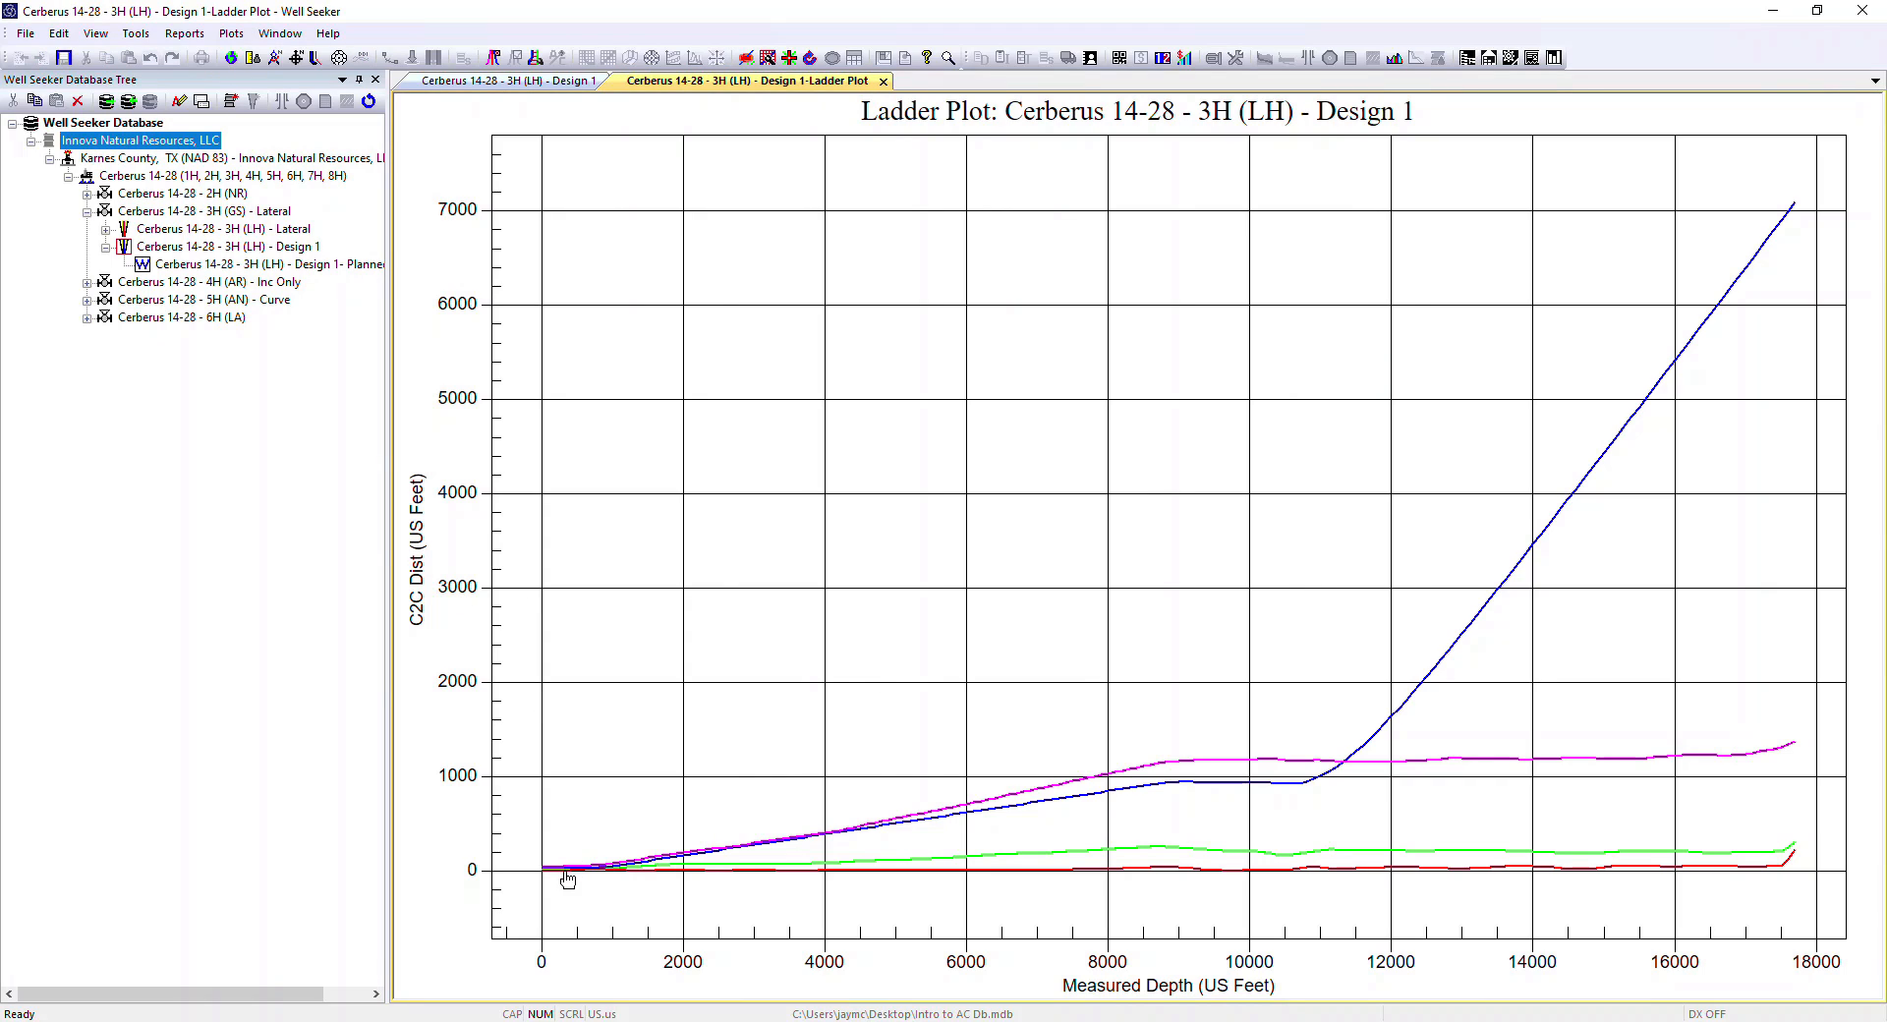
Examine the offset wells' centre-to-centre distances on the ladder plot, from the shallow measured depths outward.
{"action": "scroll", "coordinate": [556, 865], "scroll_direction": "up", "scroll_amount": 3}
{"action": "scroll", "coordinate": [538, 774], "scroll_direction": "up", "scroll_amount": 4}
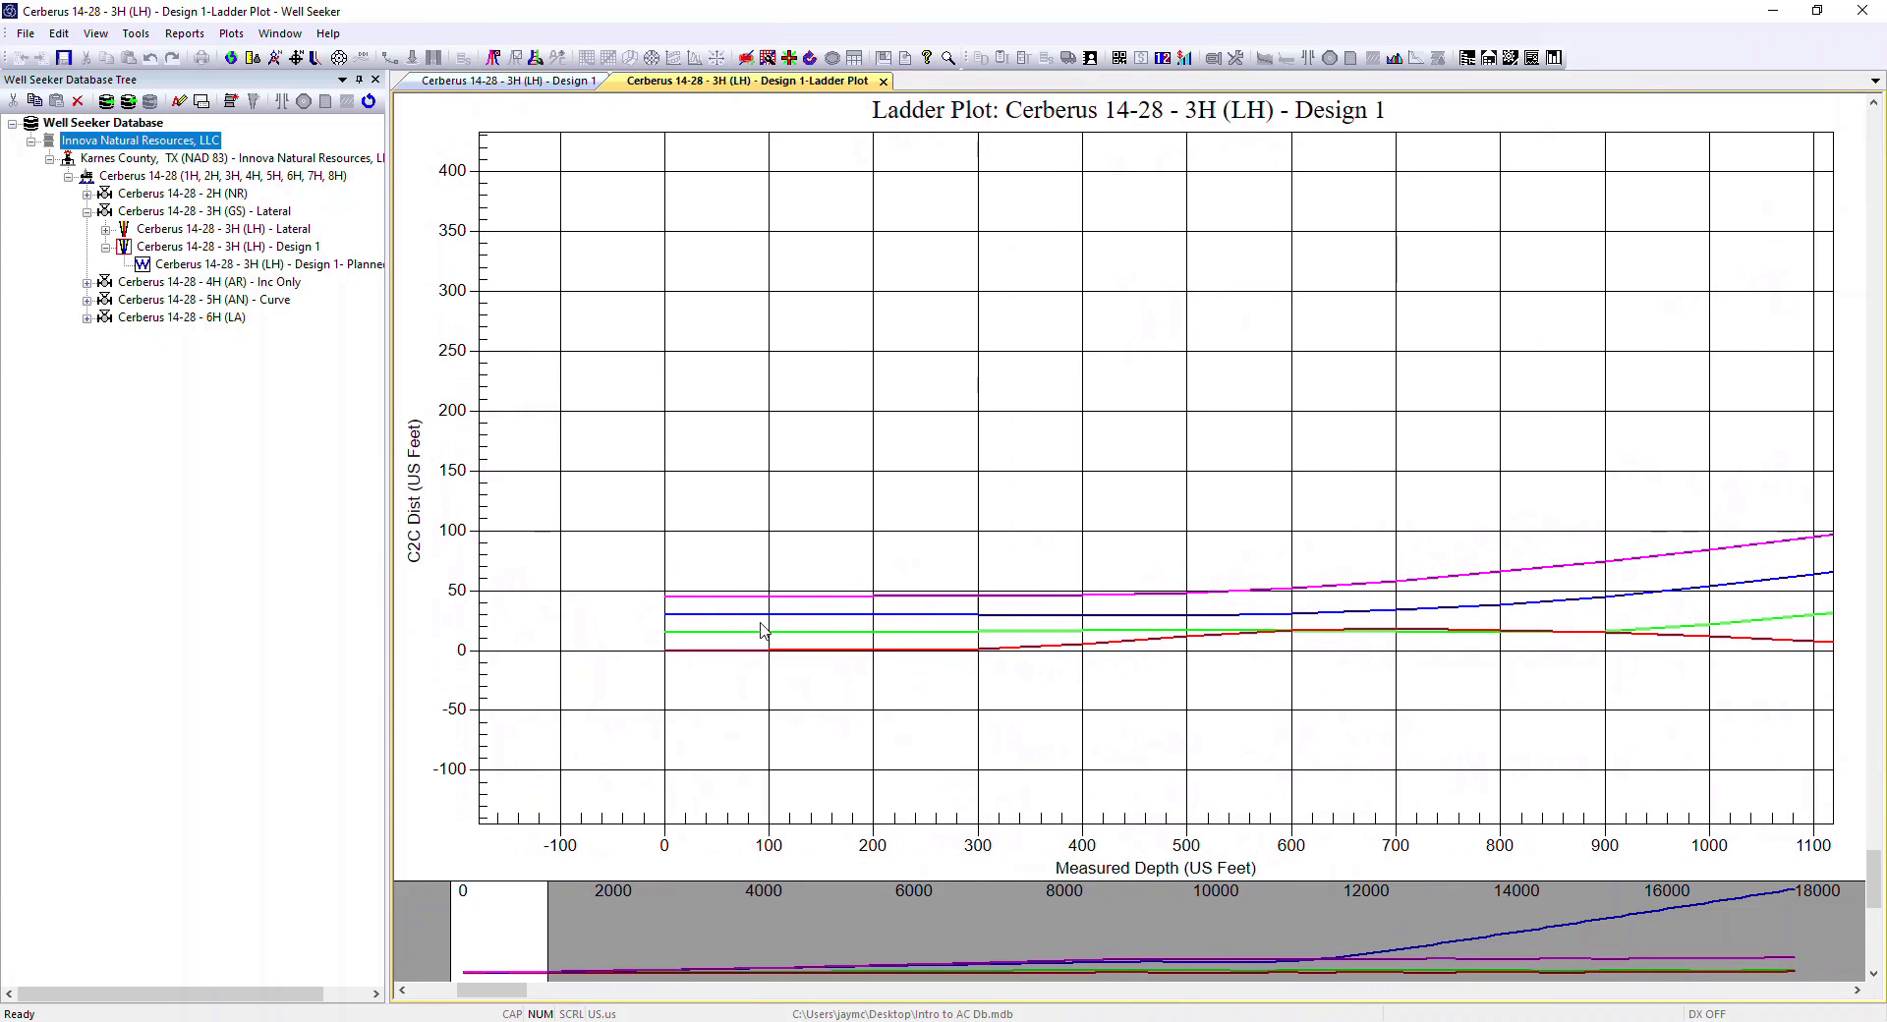
{"action": "scroll", "coordinate": [762, 629], "scroll_direction": "up", "scroll_amount": 3}
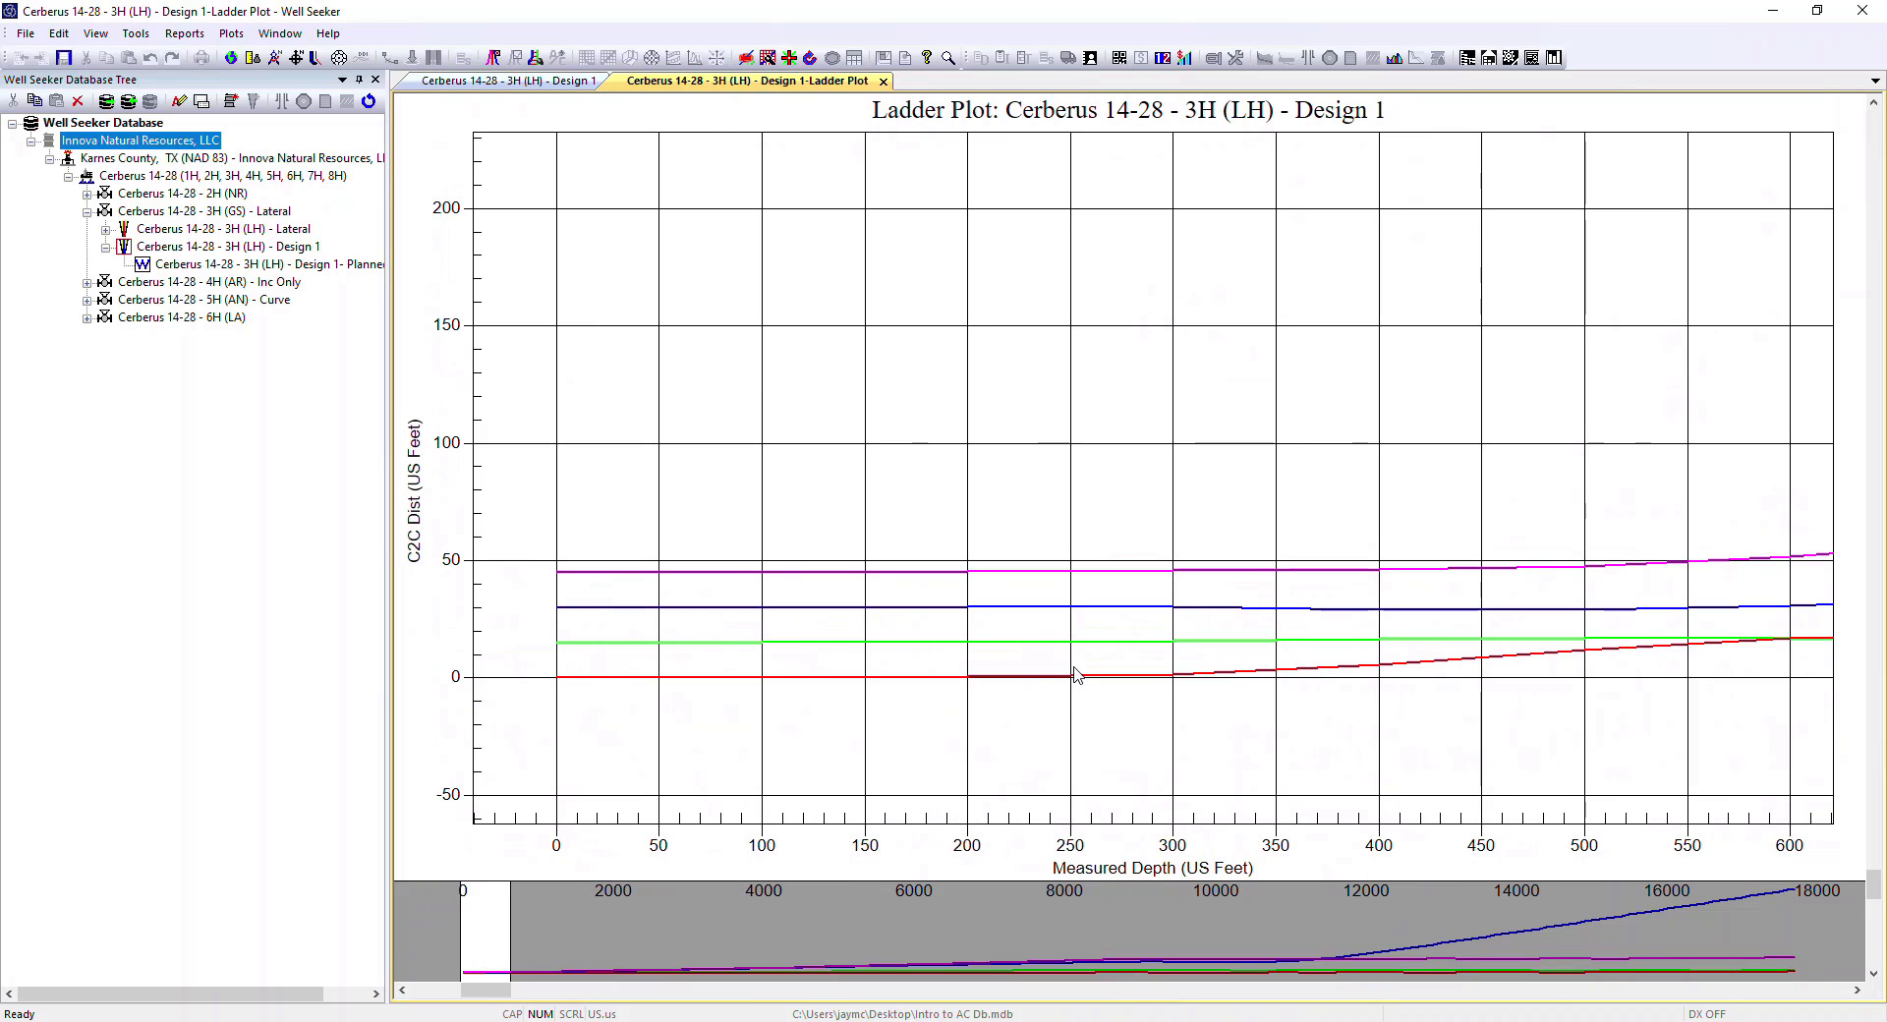
{"action": "left_click_drag", "start_coordinate": [1074, 675], "coordinate": [569, 615]}
{"action": "left_click_drag", "start_coordinate": [1078, 619], "coordinate": [693, 652]}
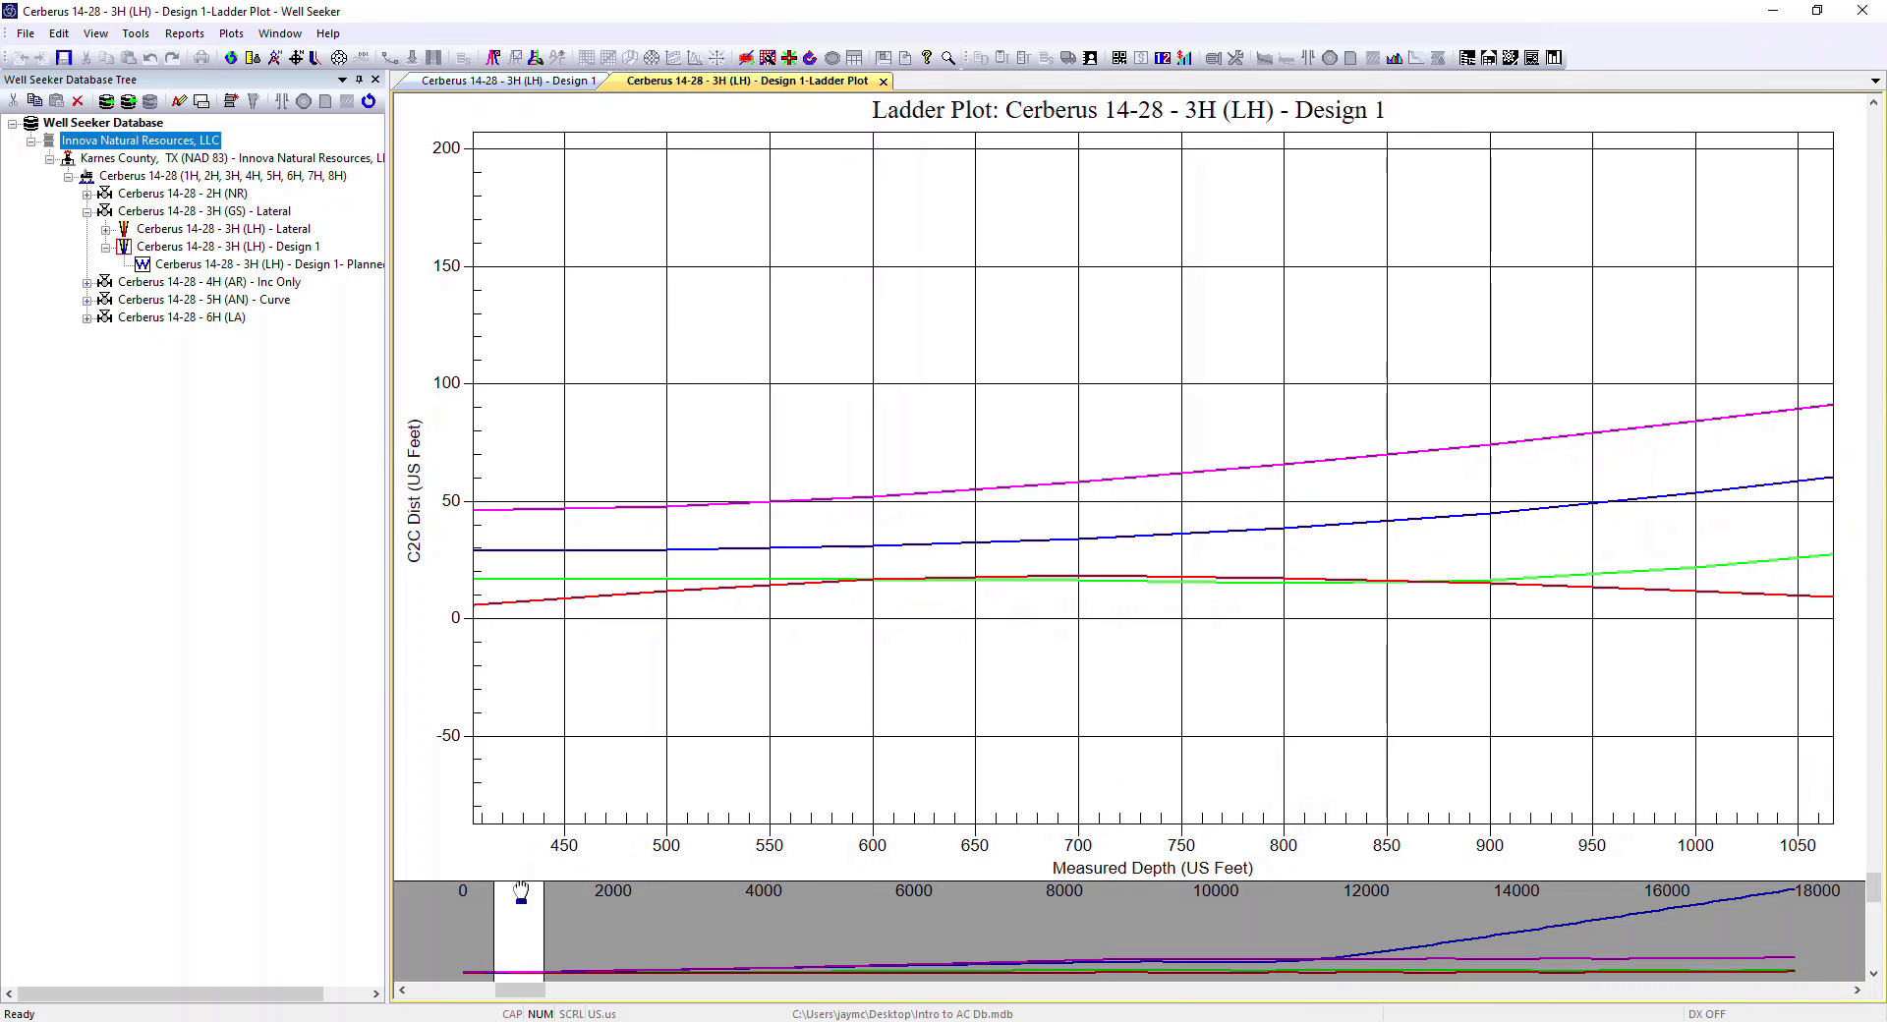
{"action": "left_click_drag", "start_coordinate": [535, 918], "coordinate": [454, 892]}
{"action": "scroll", "coordinate": [963, 597], "scroll_direction": "down", "scroll_amount": 3}
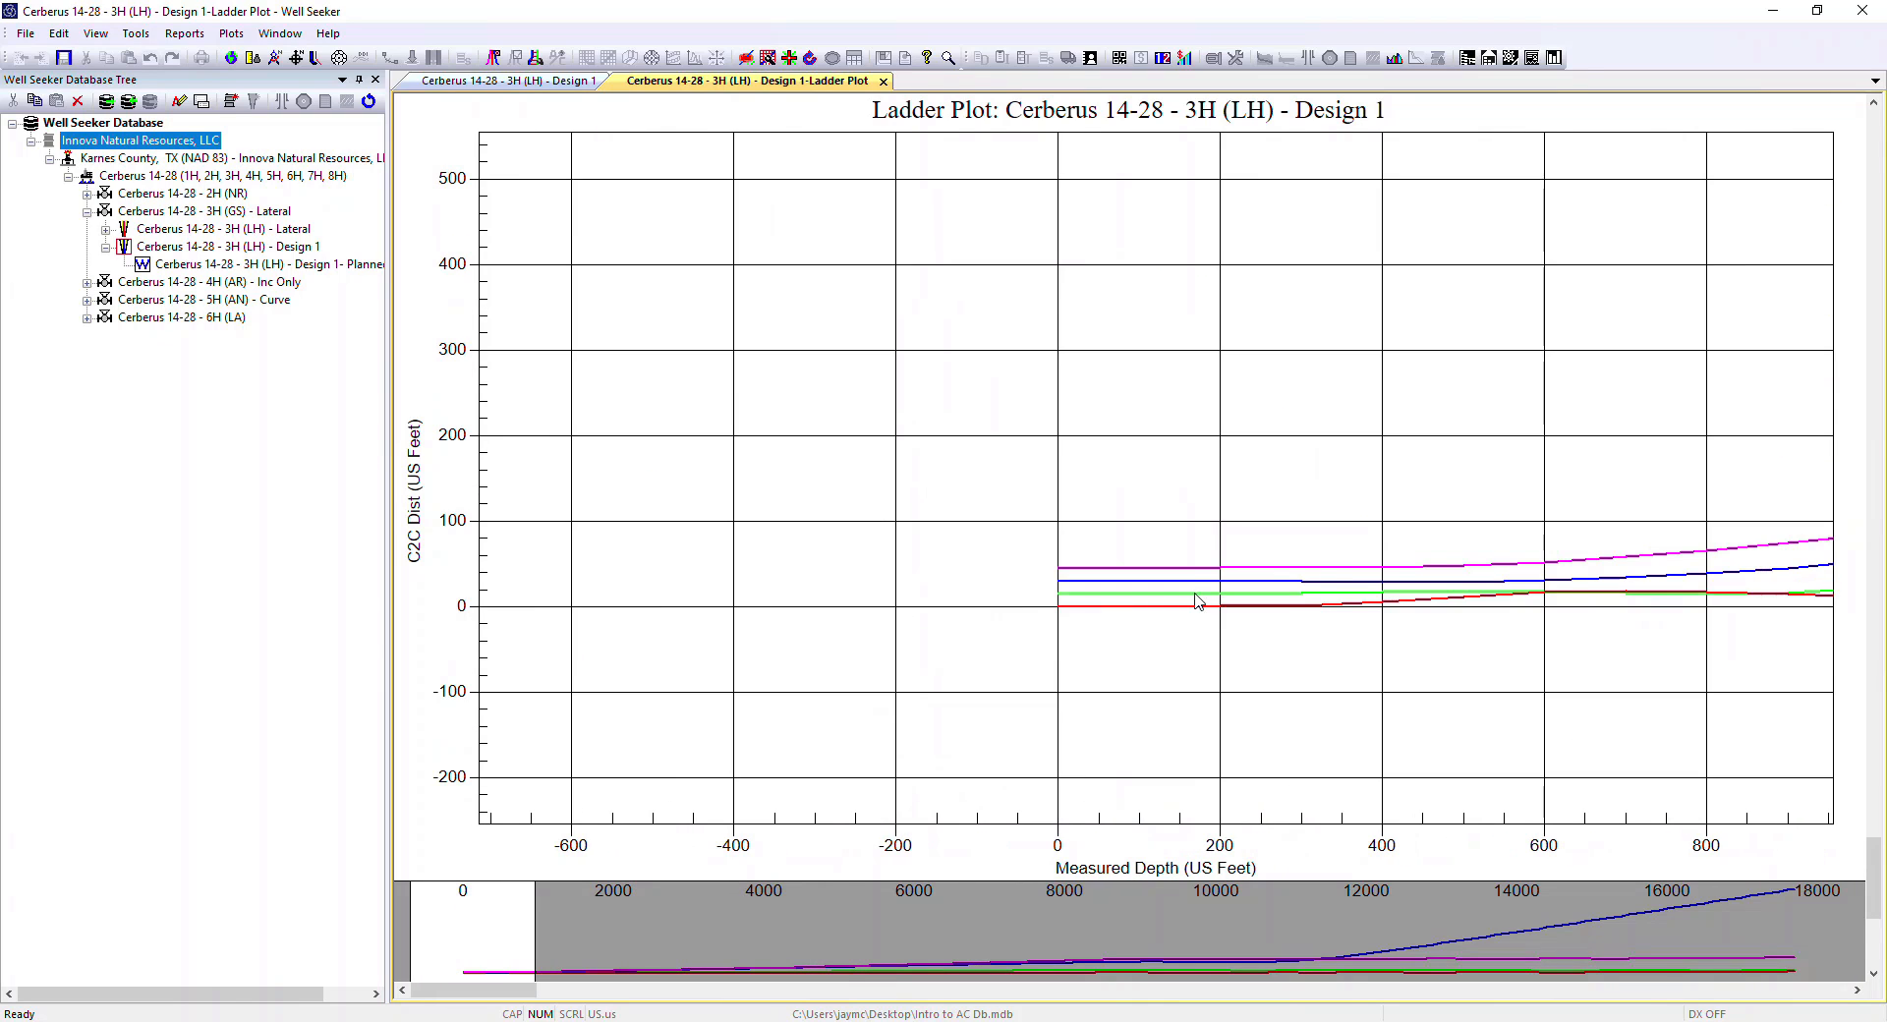
{"action": "scroll", "coordinate": [1197, 602], "scroll_direction": "down", "scroll_amount": 4}
{"action": "scroll", "coordinate": [1219, 530], "scroll_direction": "down", "scroll_amount": 2}
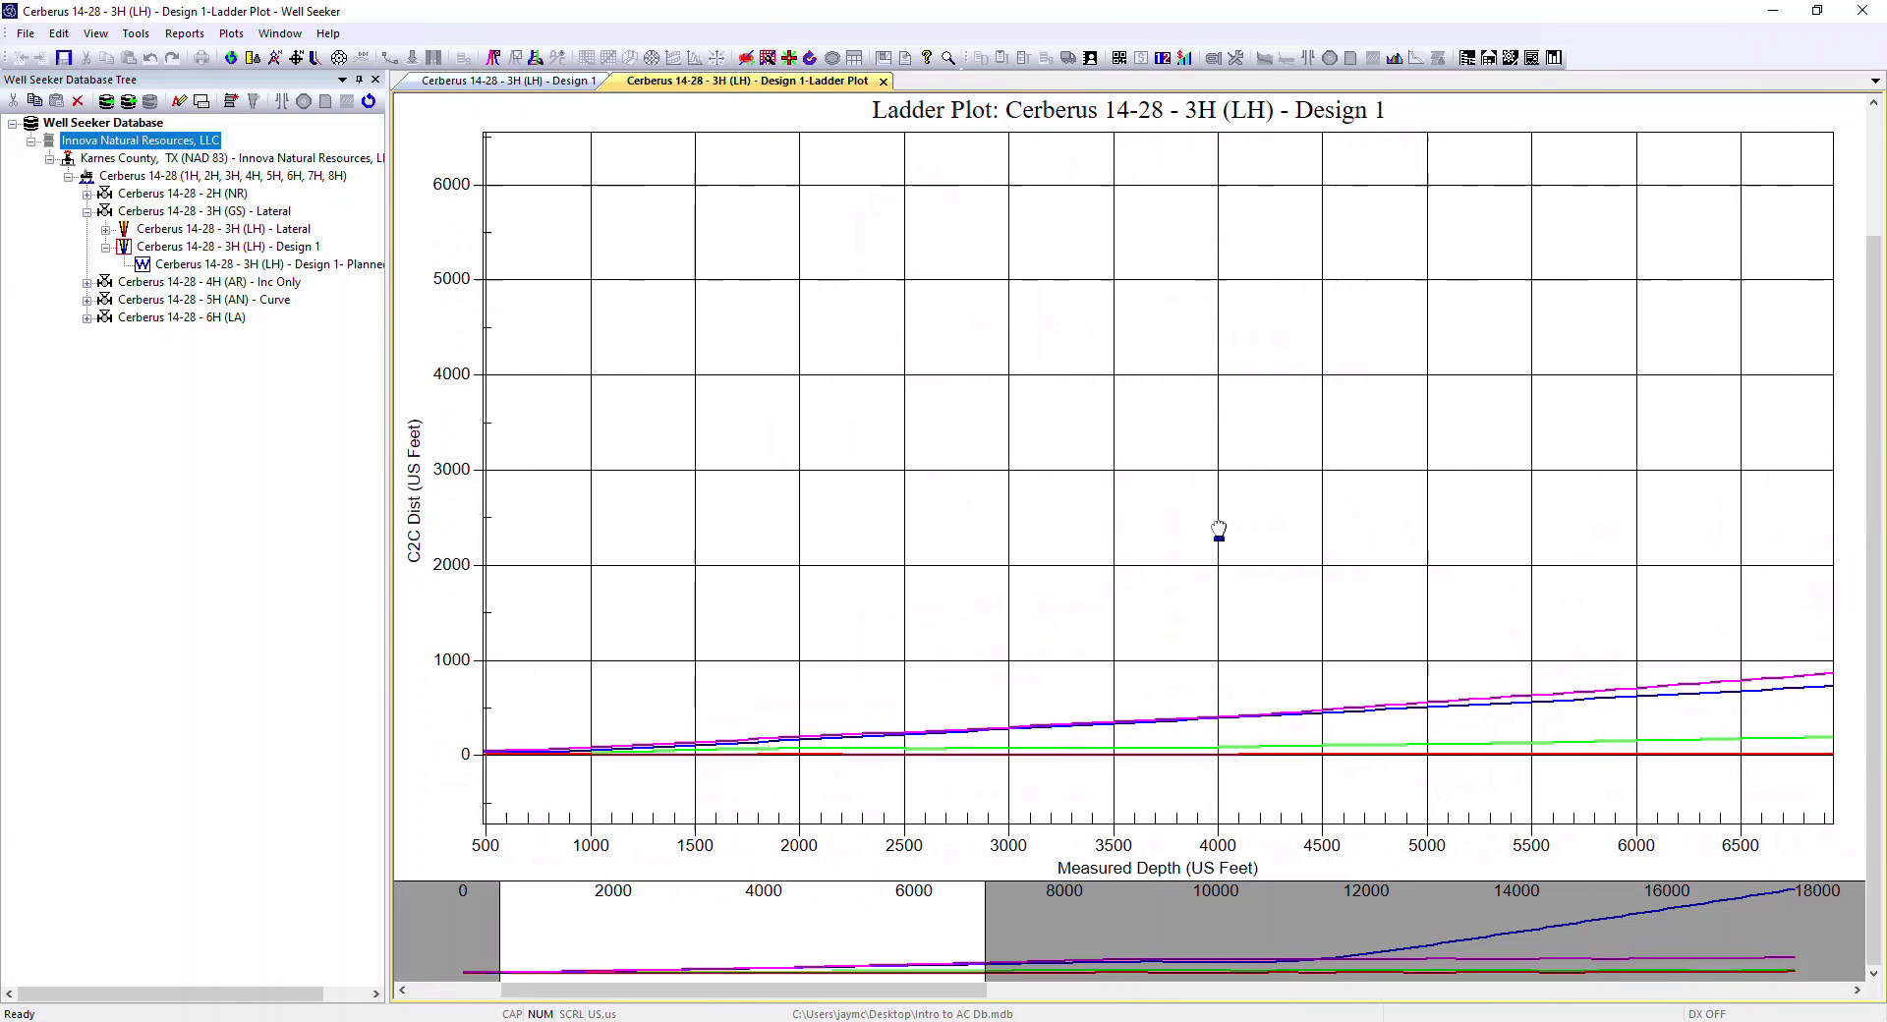
{"action": "left_click_drag", "start_coordinate": [1218, 531], "coordinate": [1310, 446]}
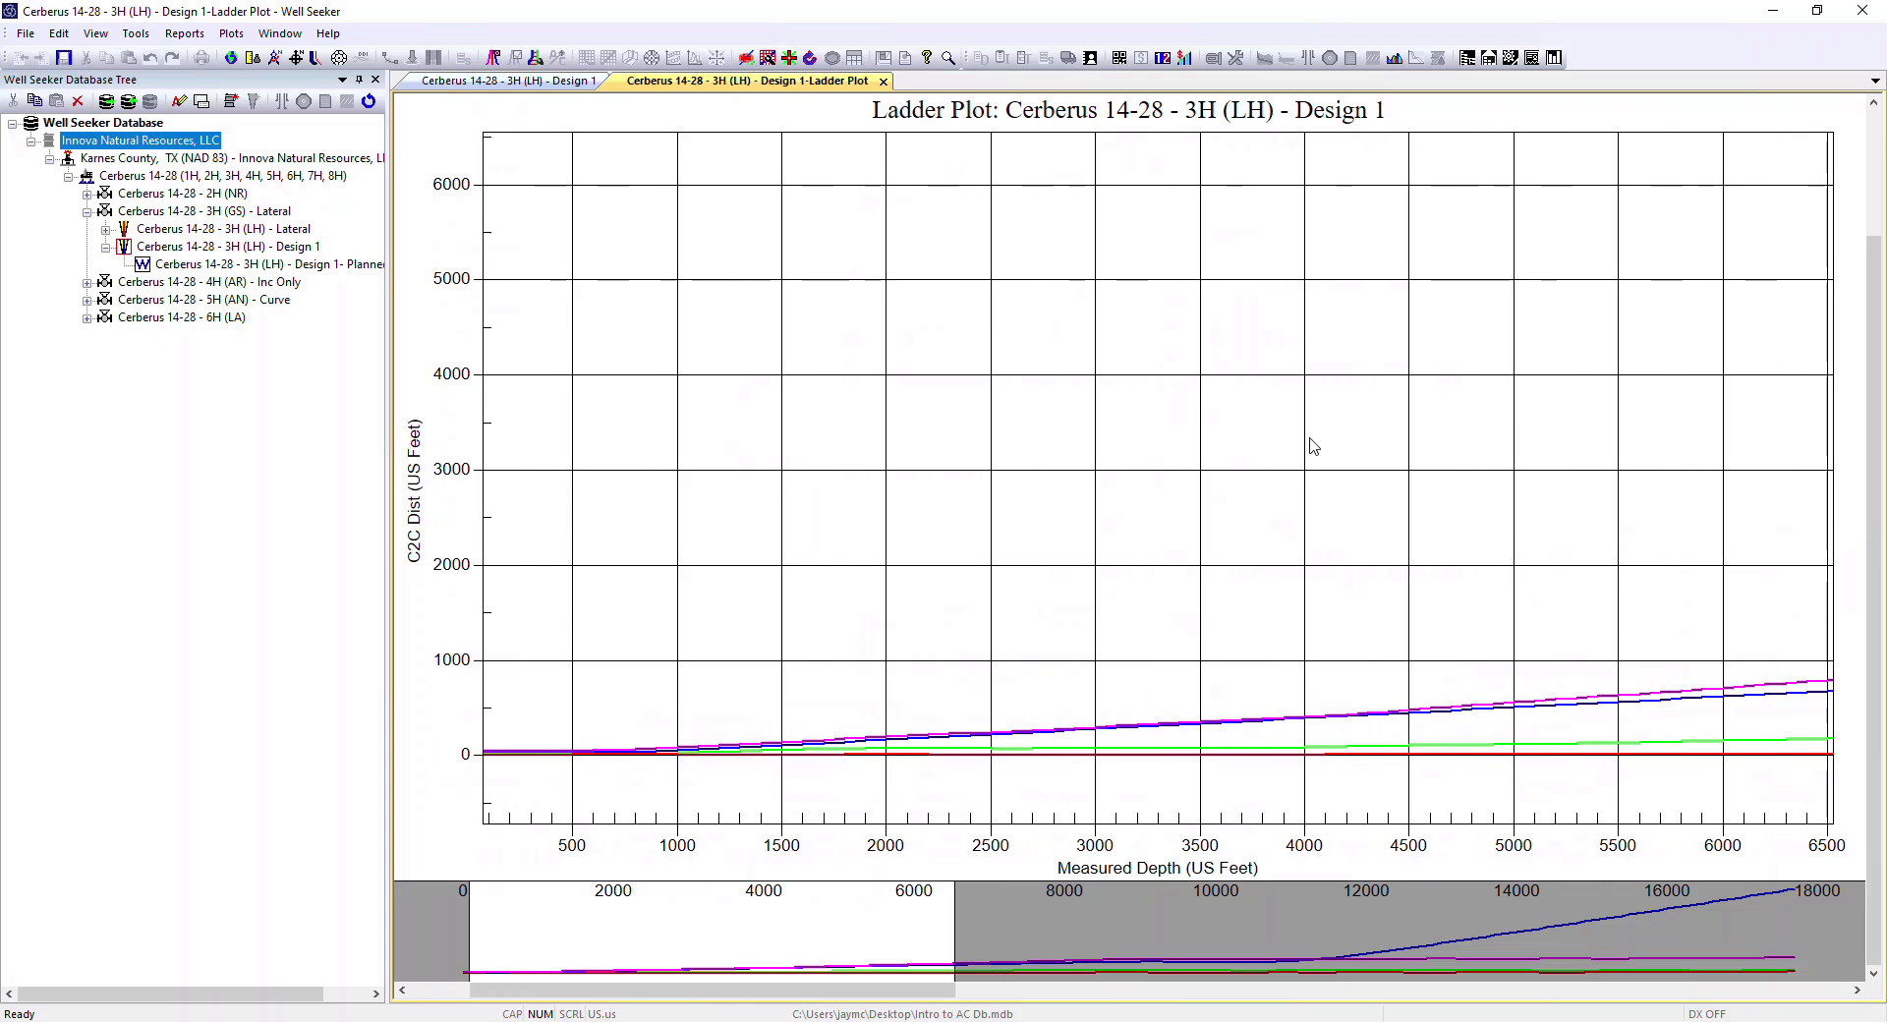
Close the ladder plot and open the travelling cylinder plot for the 3H design.
{"action": "left_click", "coordinate": [882, 81]}
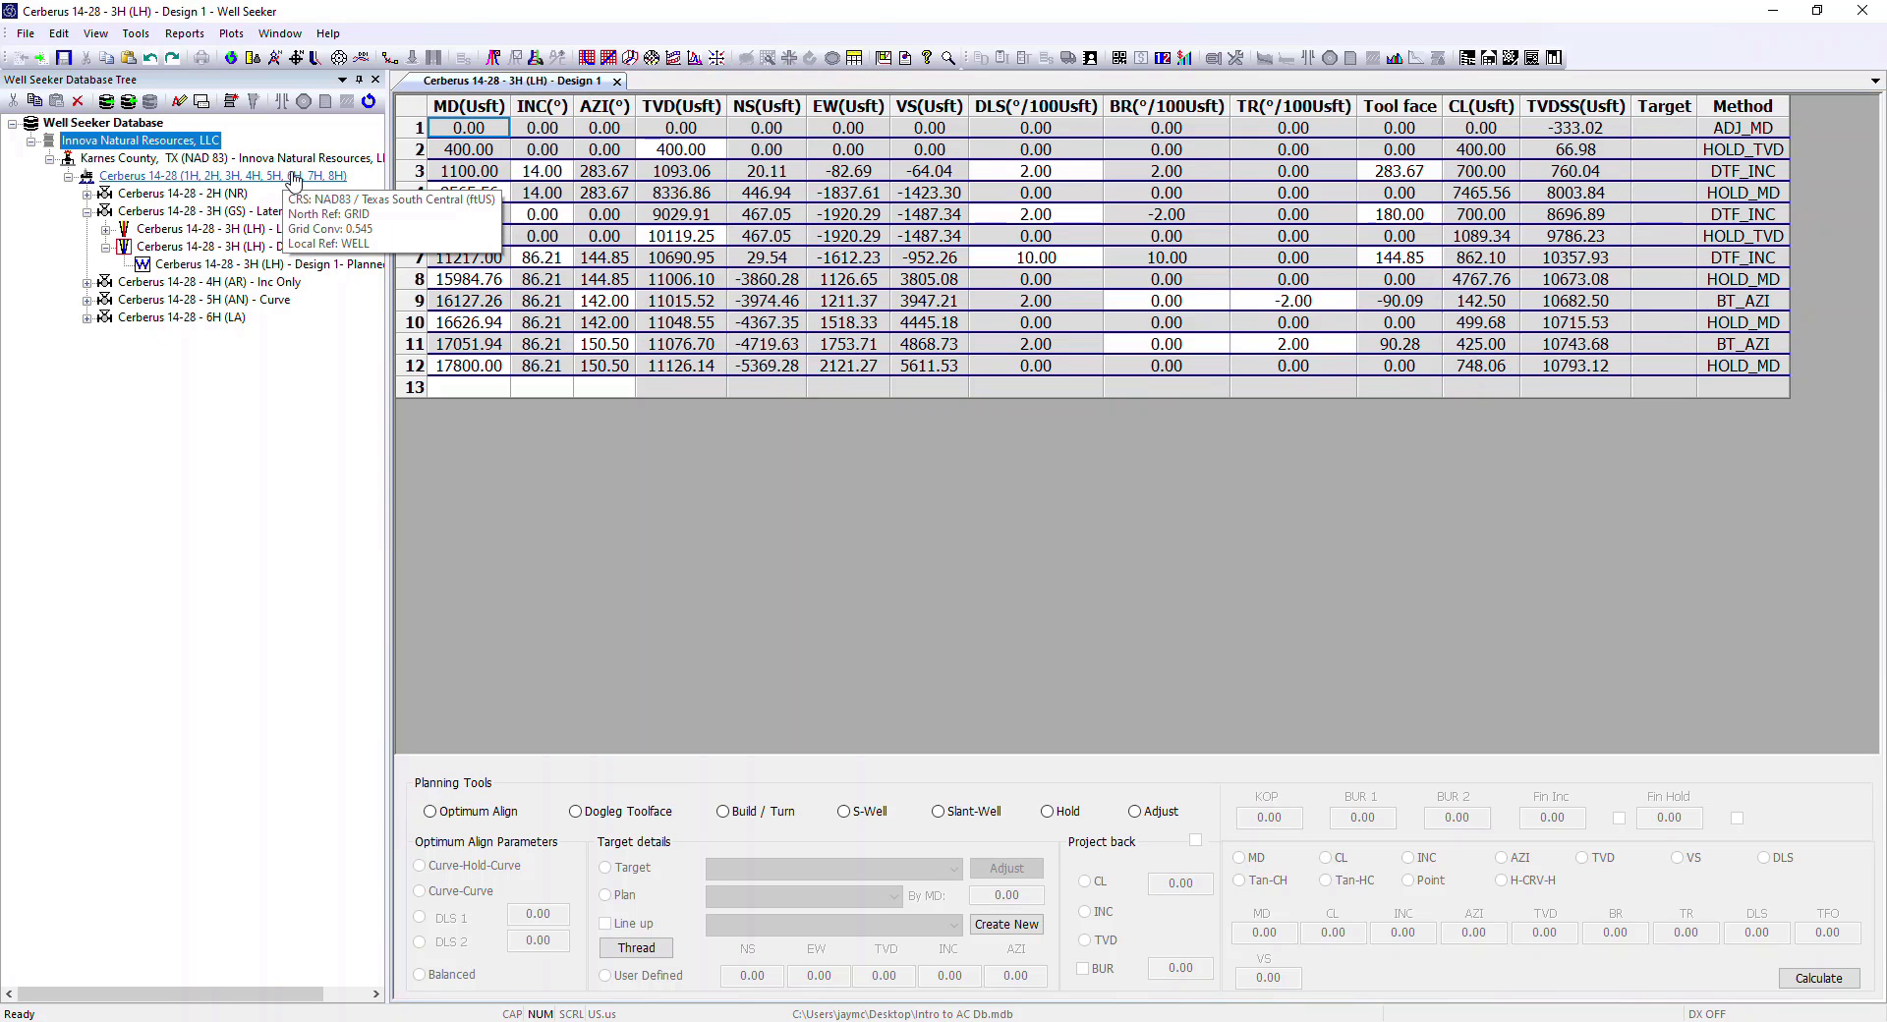
{"action": "left_click", "coordinate": [232, 34]}
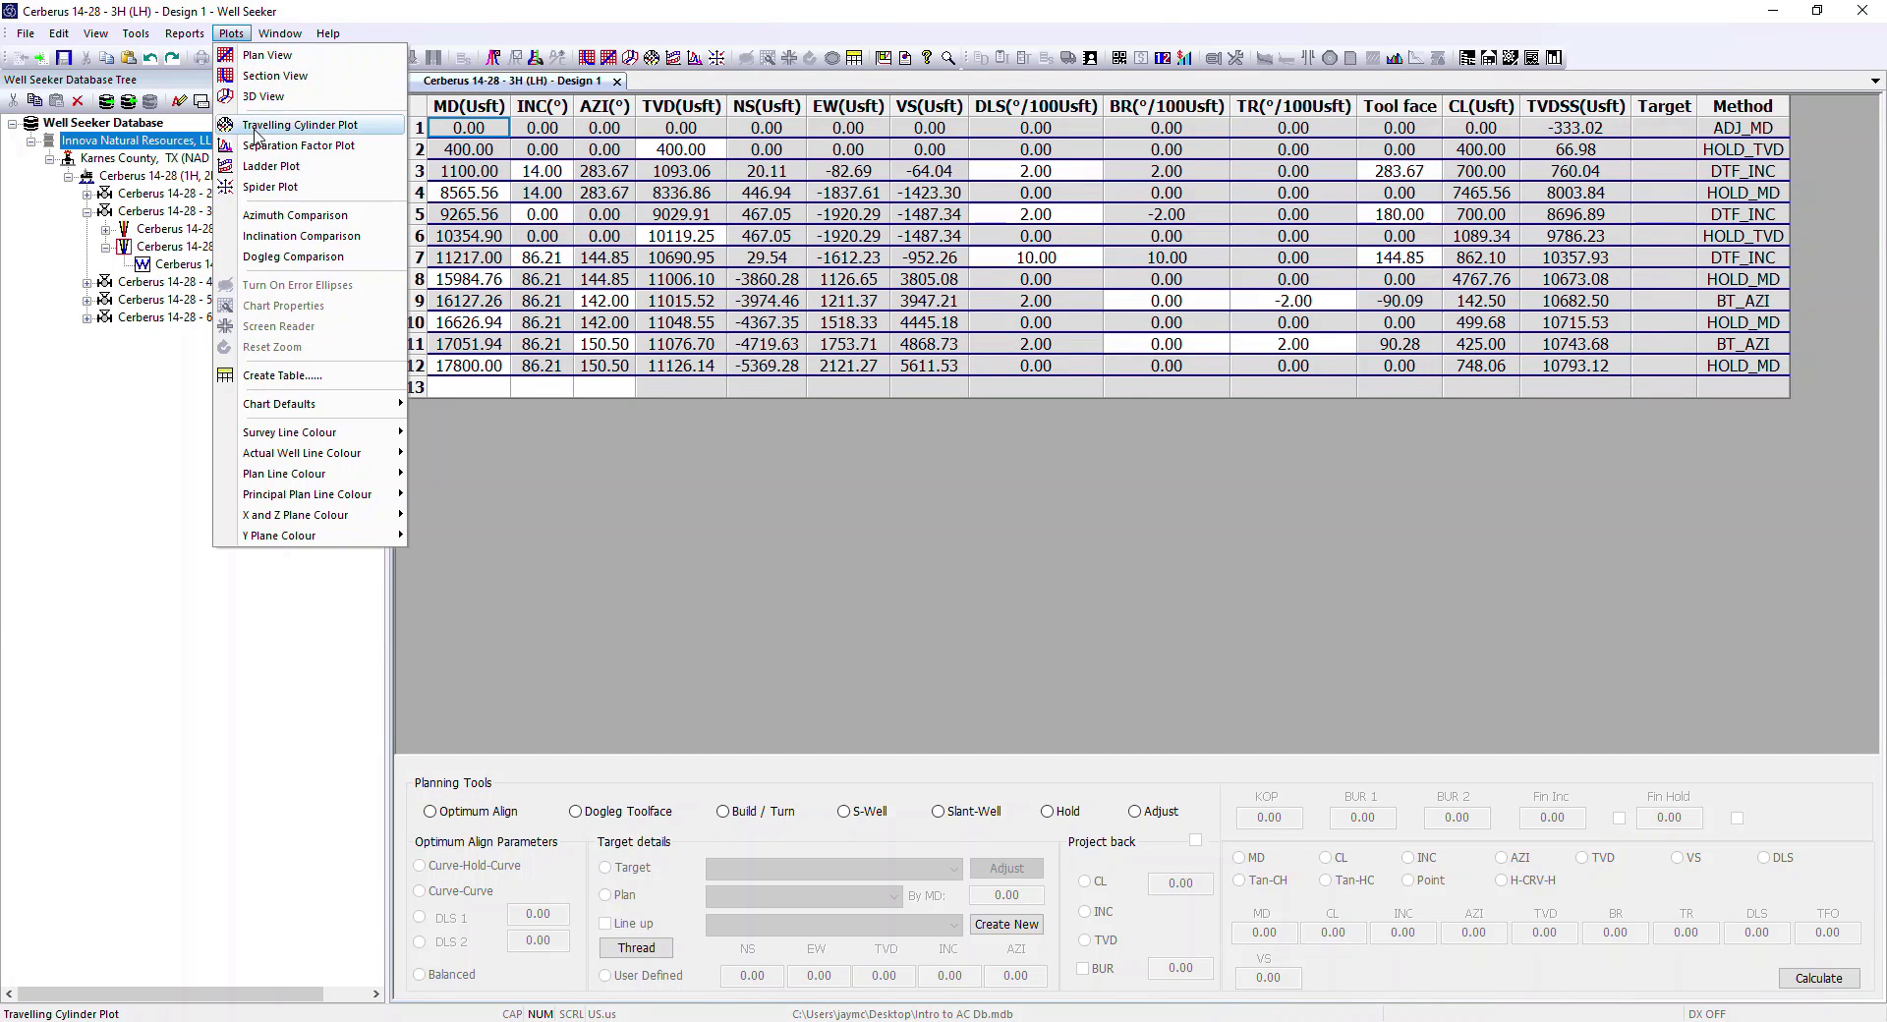
{"action": "left_click", "coordinate": [346, 130]}
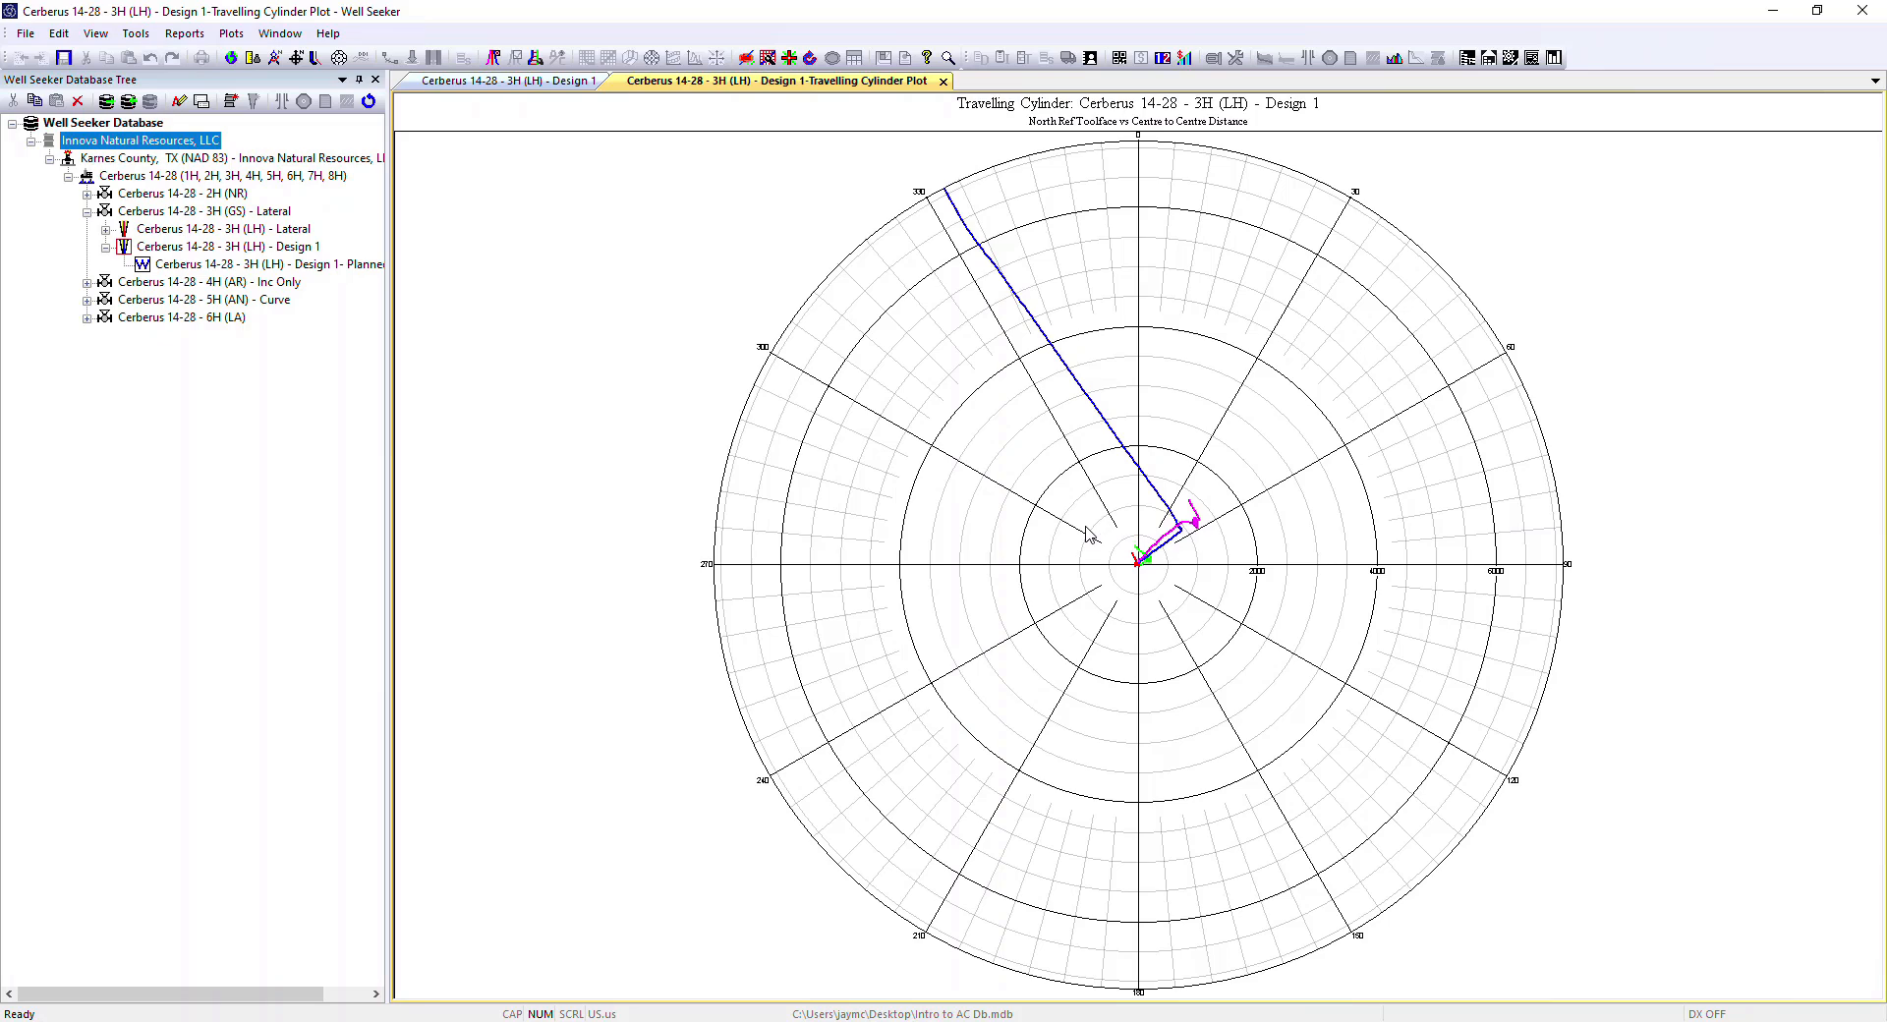
Set the operator's anti-collision scan method to Travelling Cylinder - North, apply it and close the properties.
{"action": "right_click", "coordinate": [201, 149]}
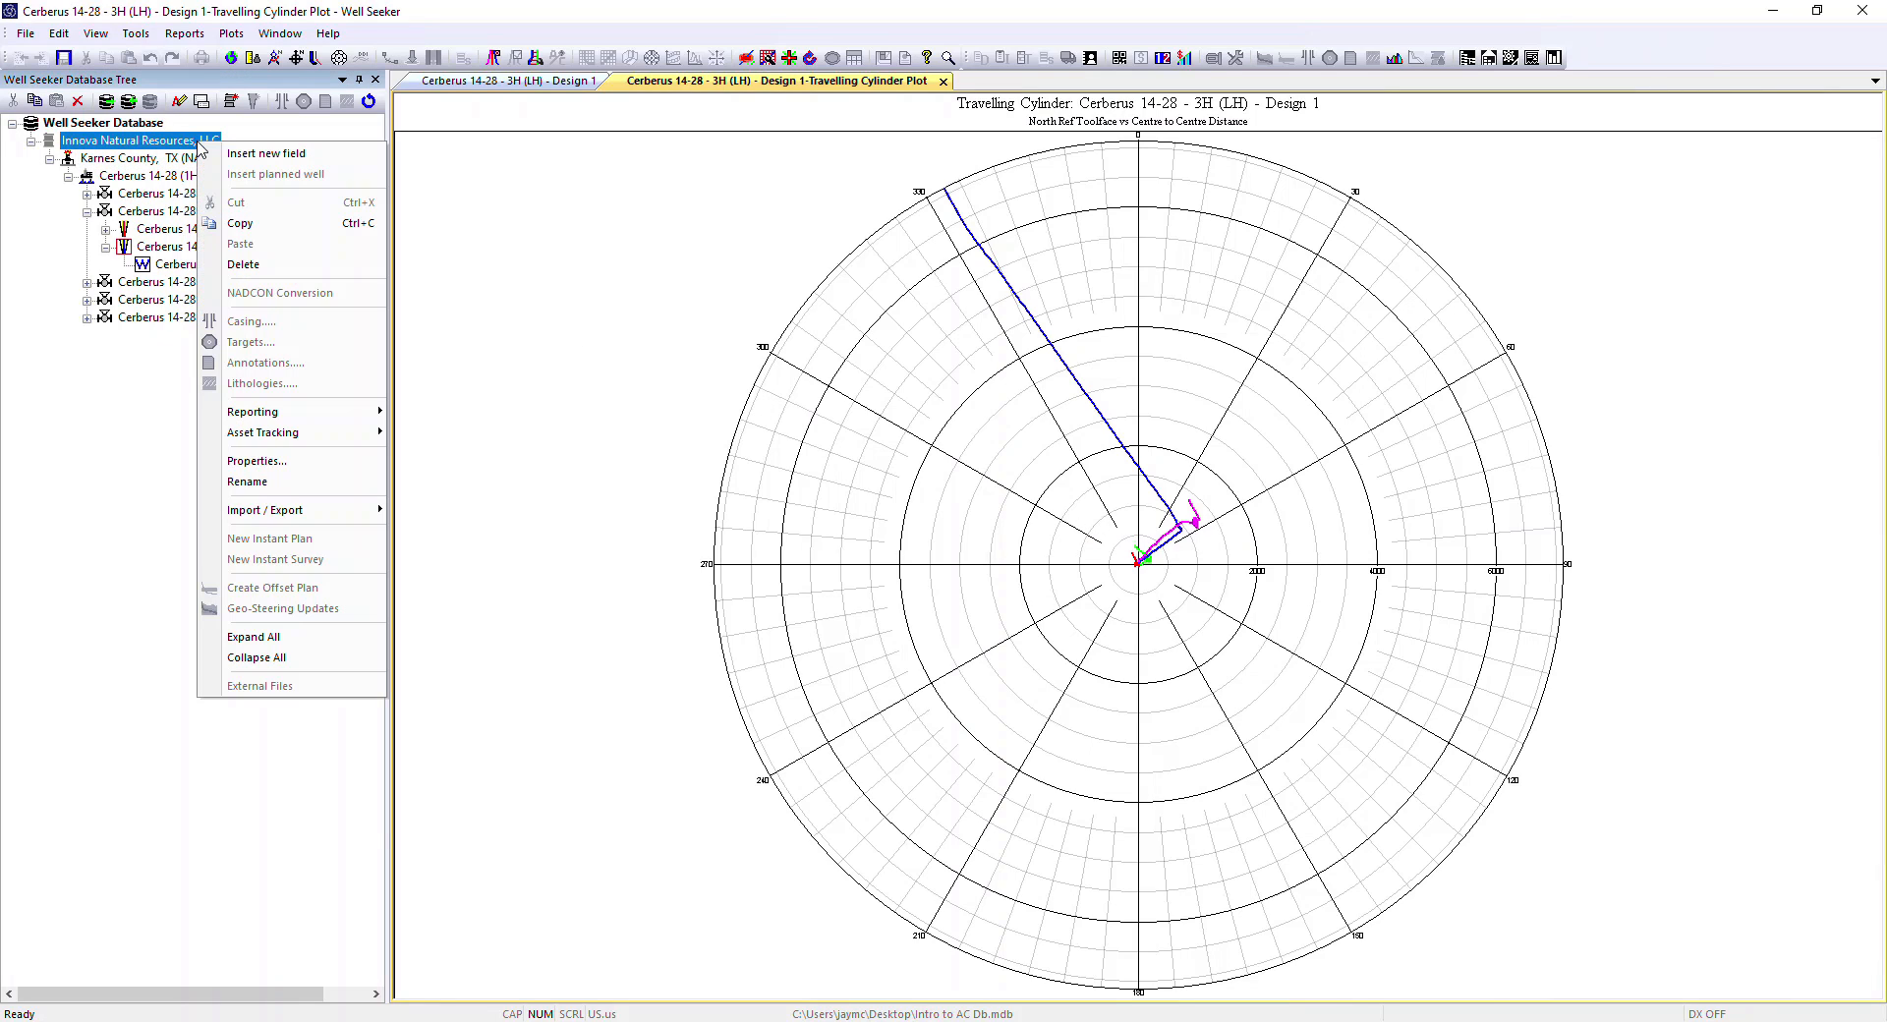
{"action": "left_click", "coordinate": [300, 469]}
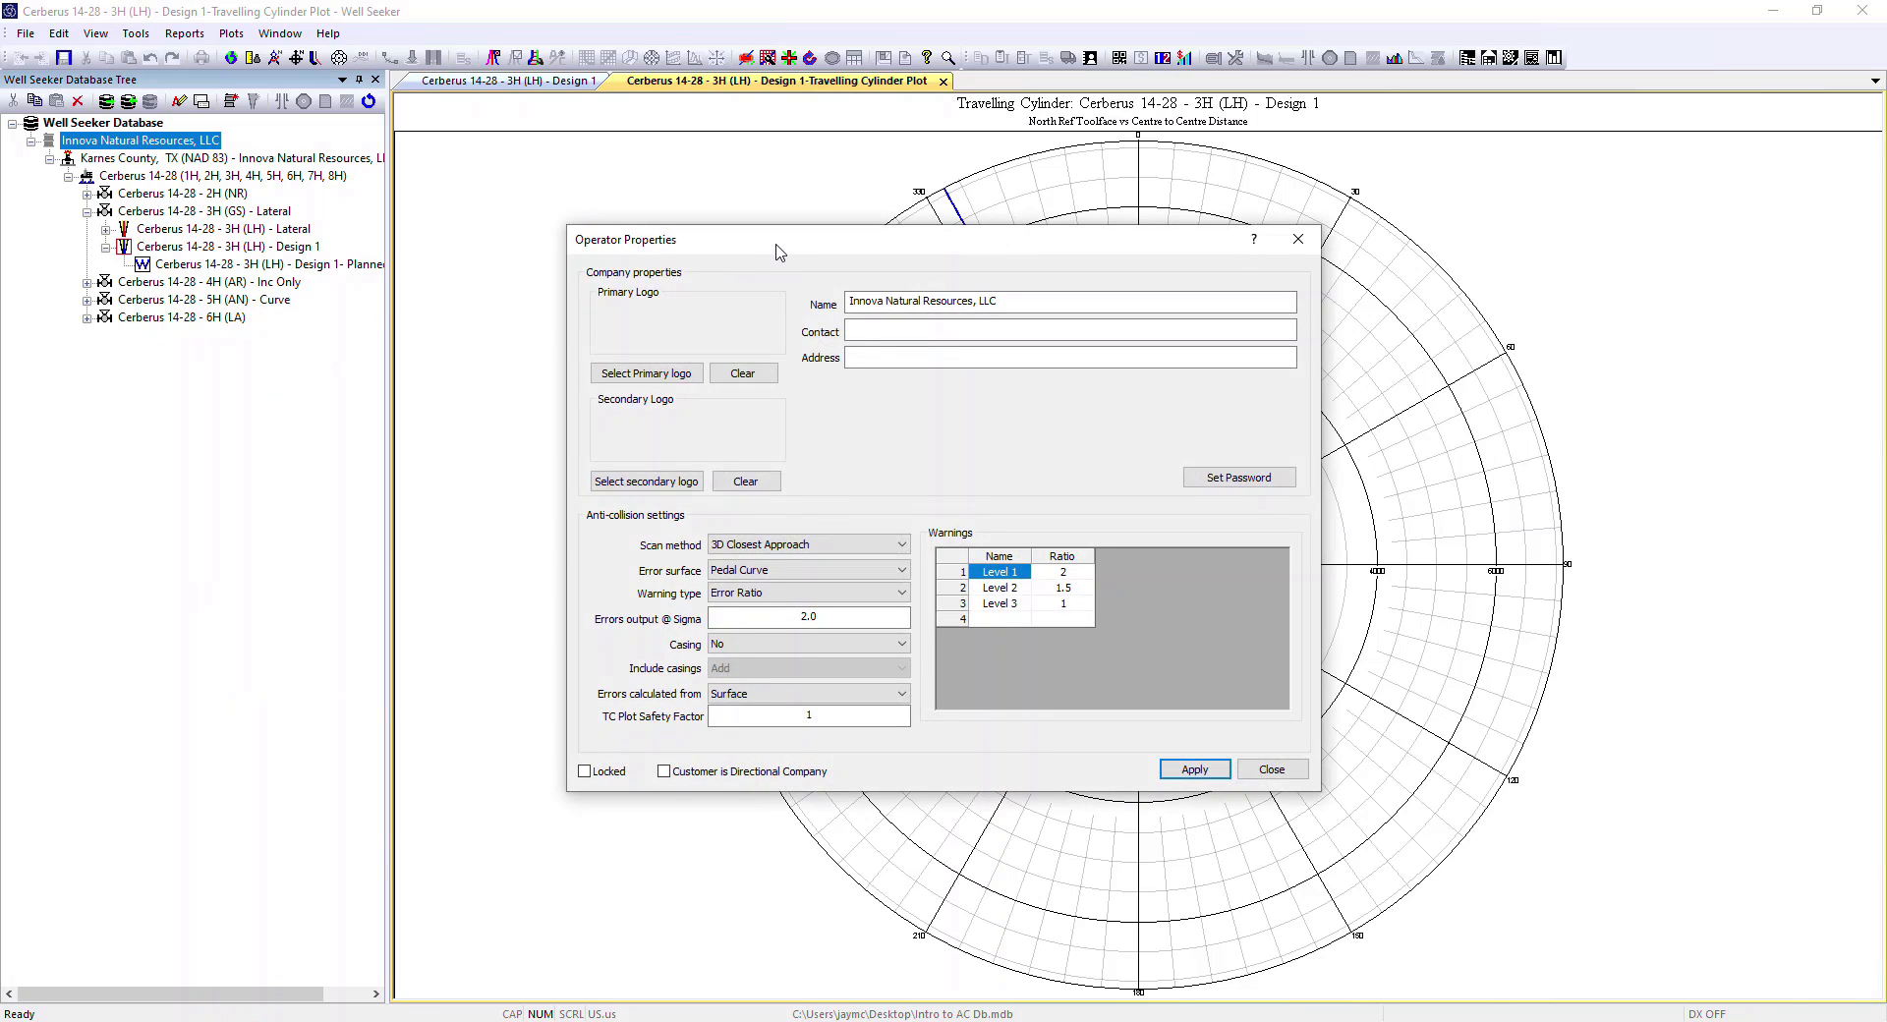
{"action": "left_click_drag", "start_coordinate": [775, 252], "coordinate": [310, 99]}
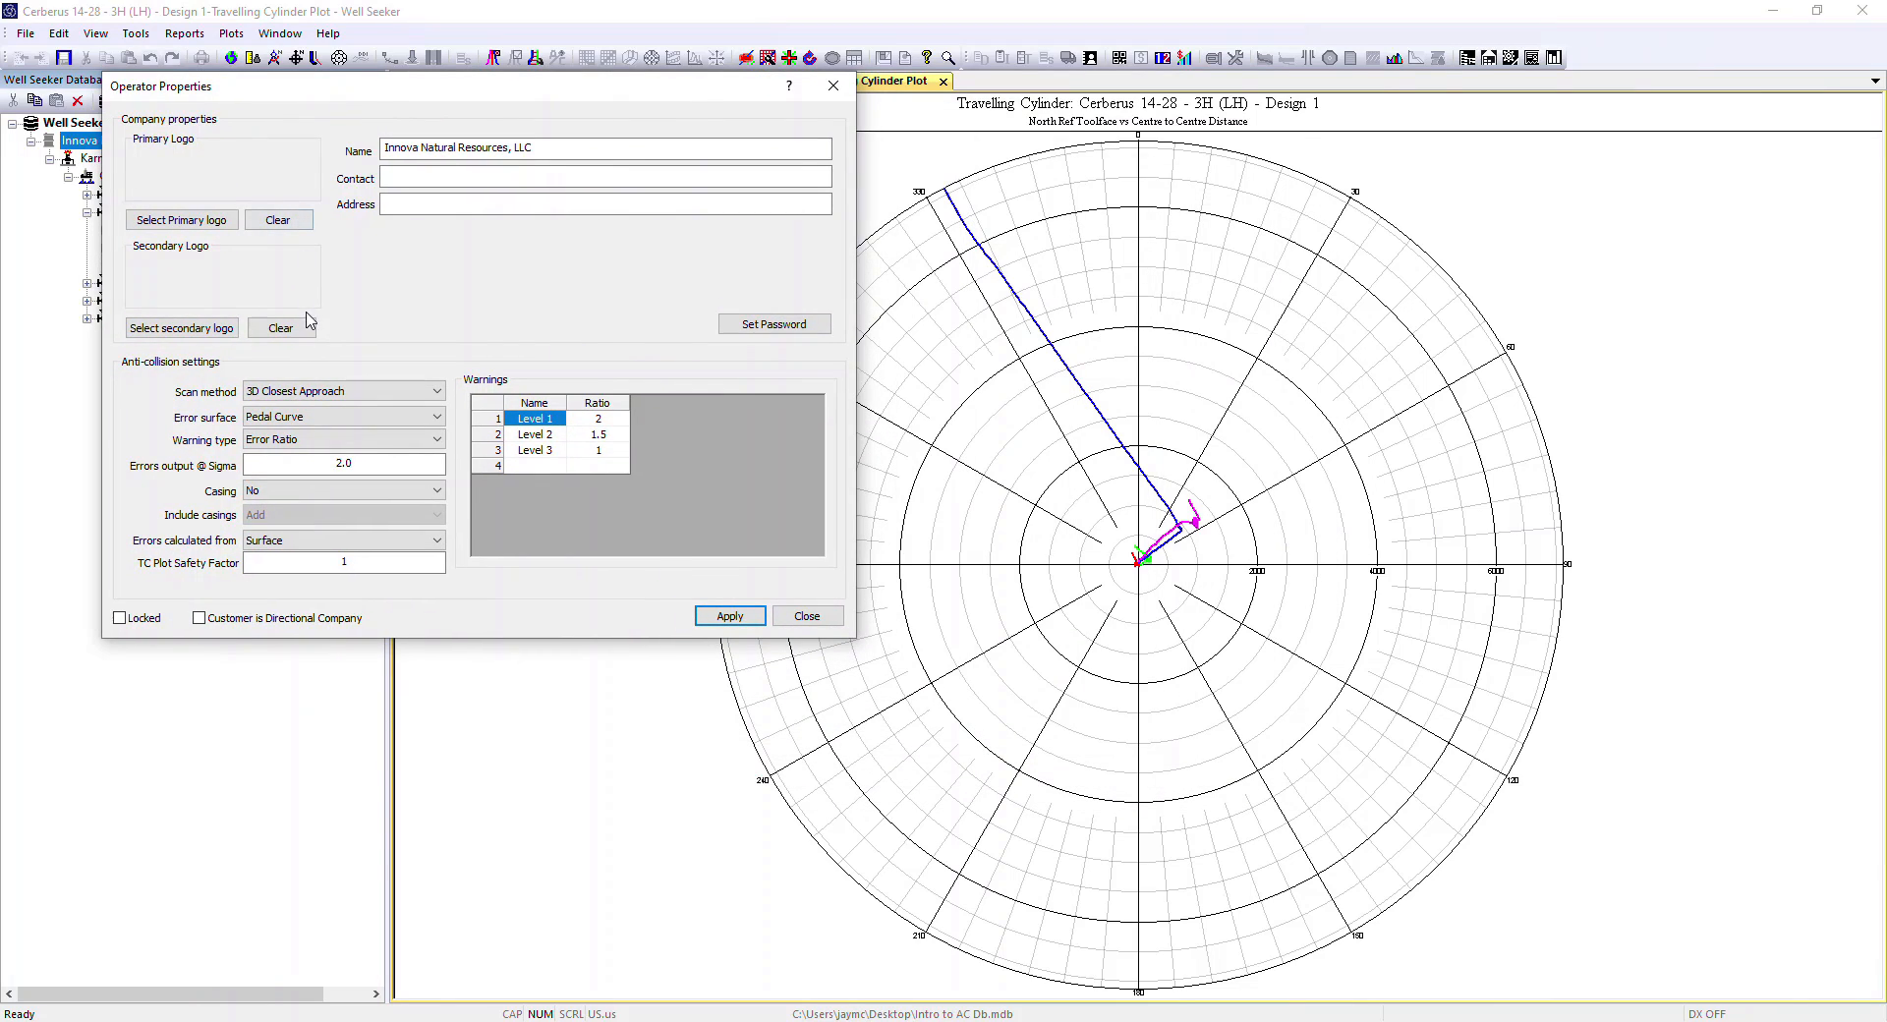
{"action": "left_click", "coordinate": [437, 391]}
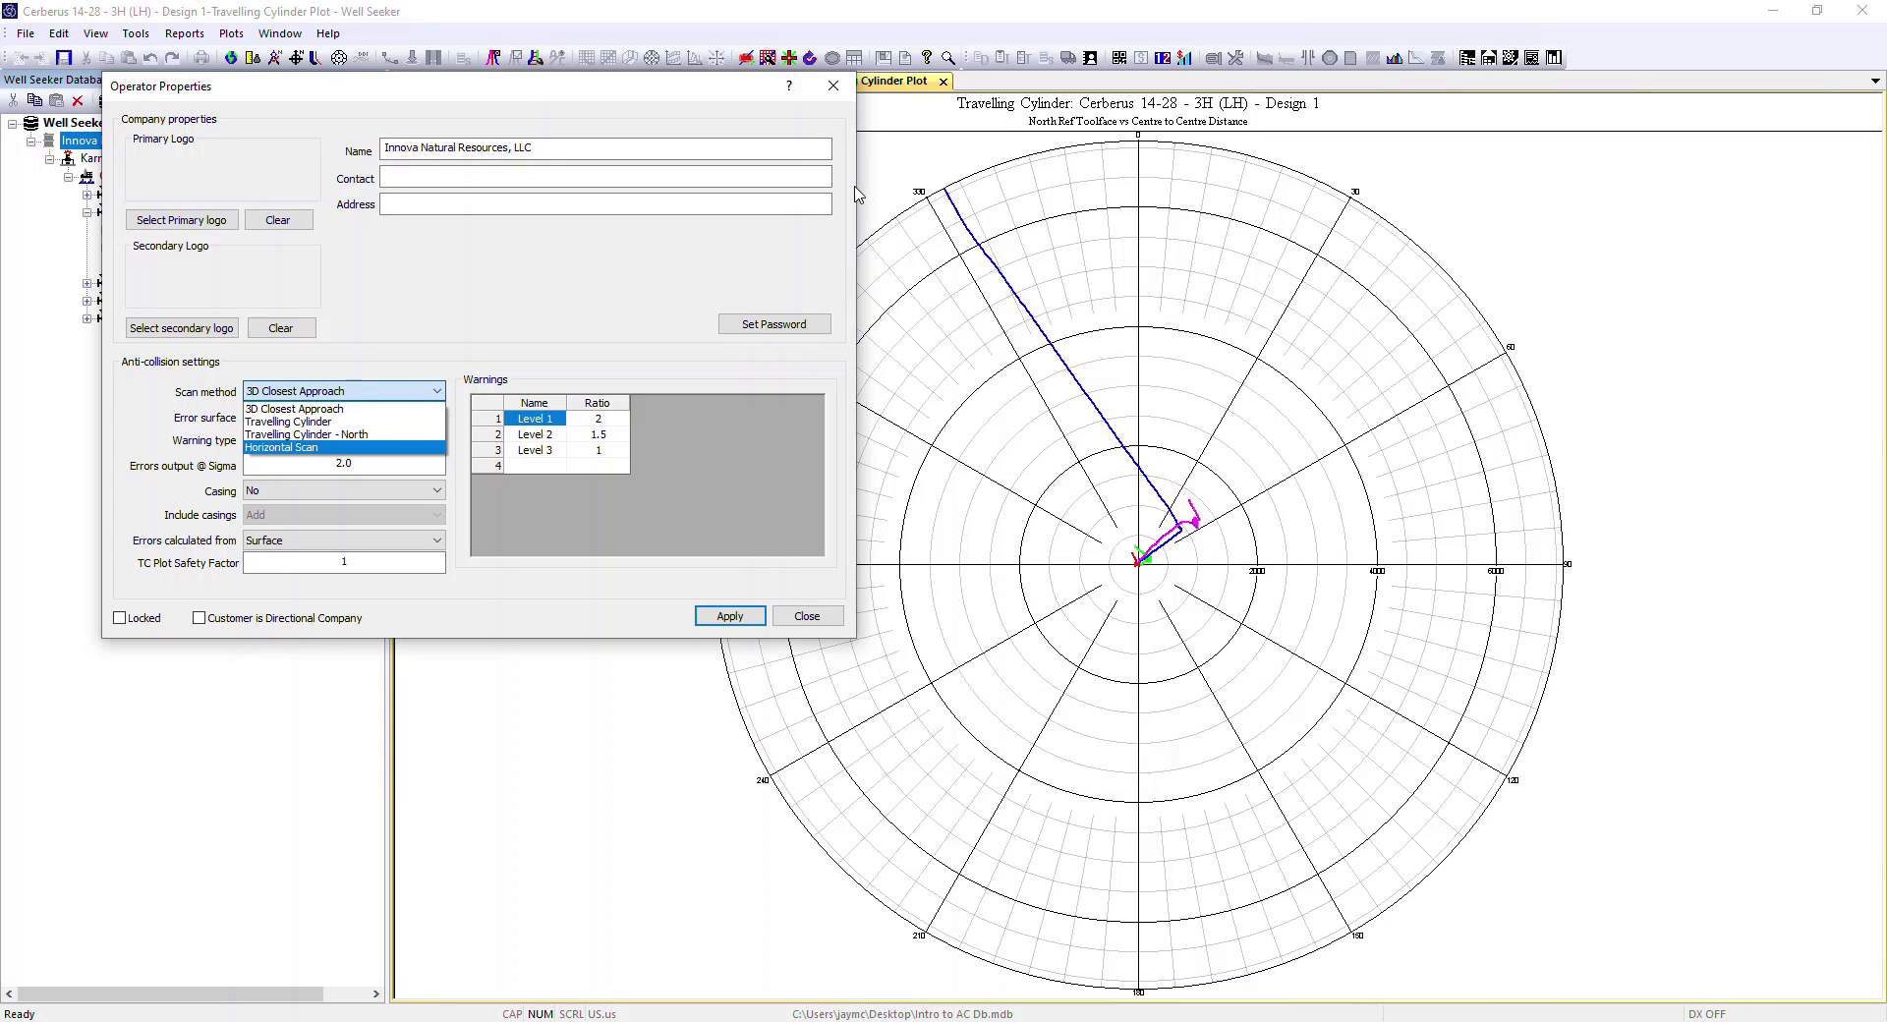
{"action": "left_click", "coordinate": [283, 435]}
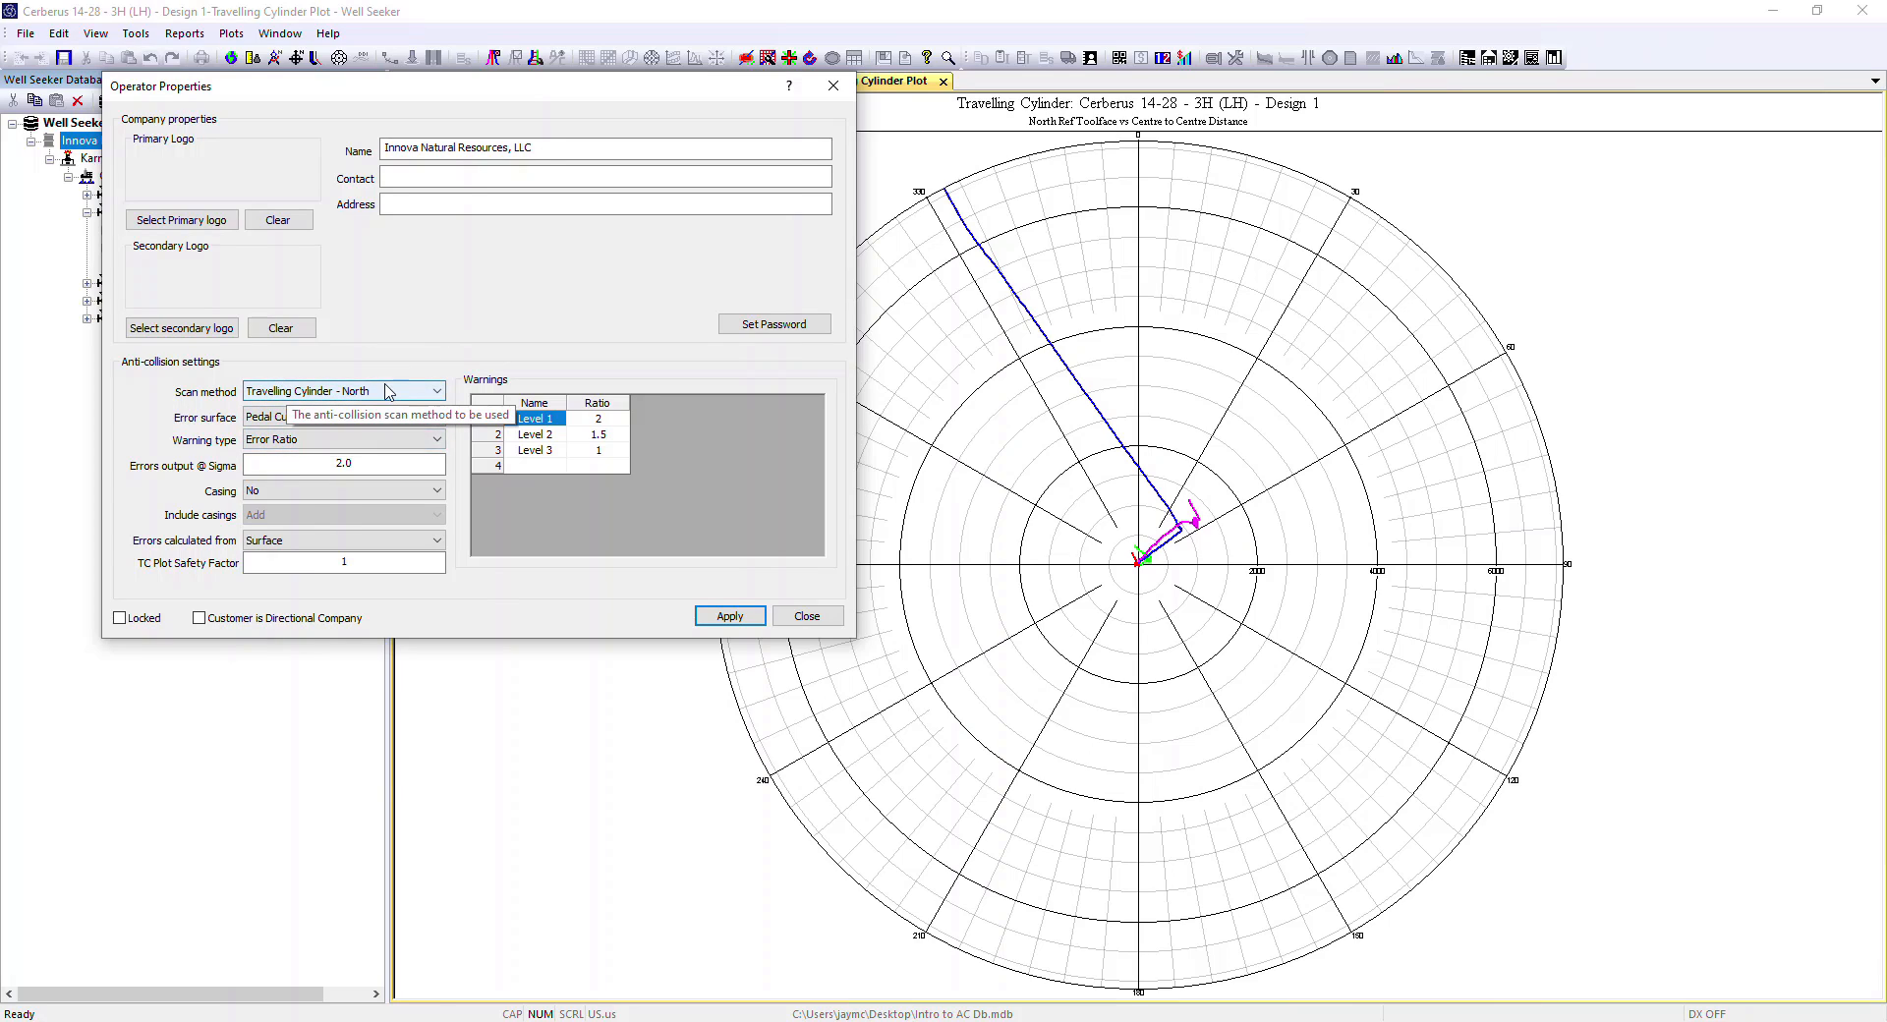
{"action": "left_click", "coordinate": [733, 616]}
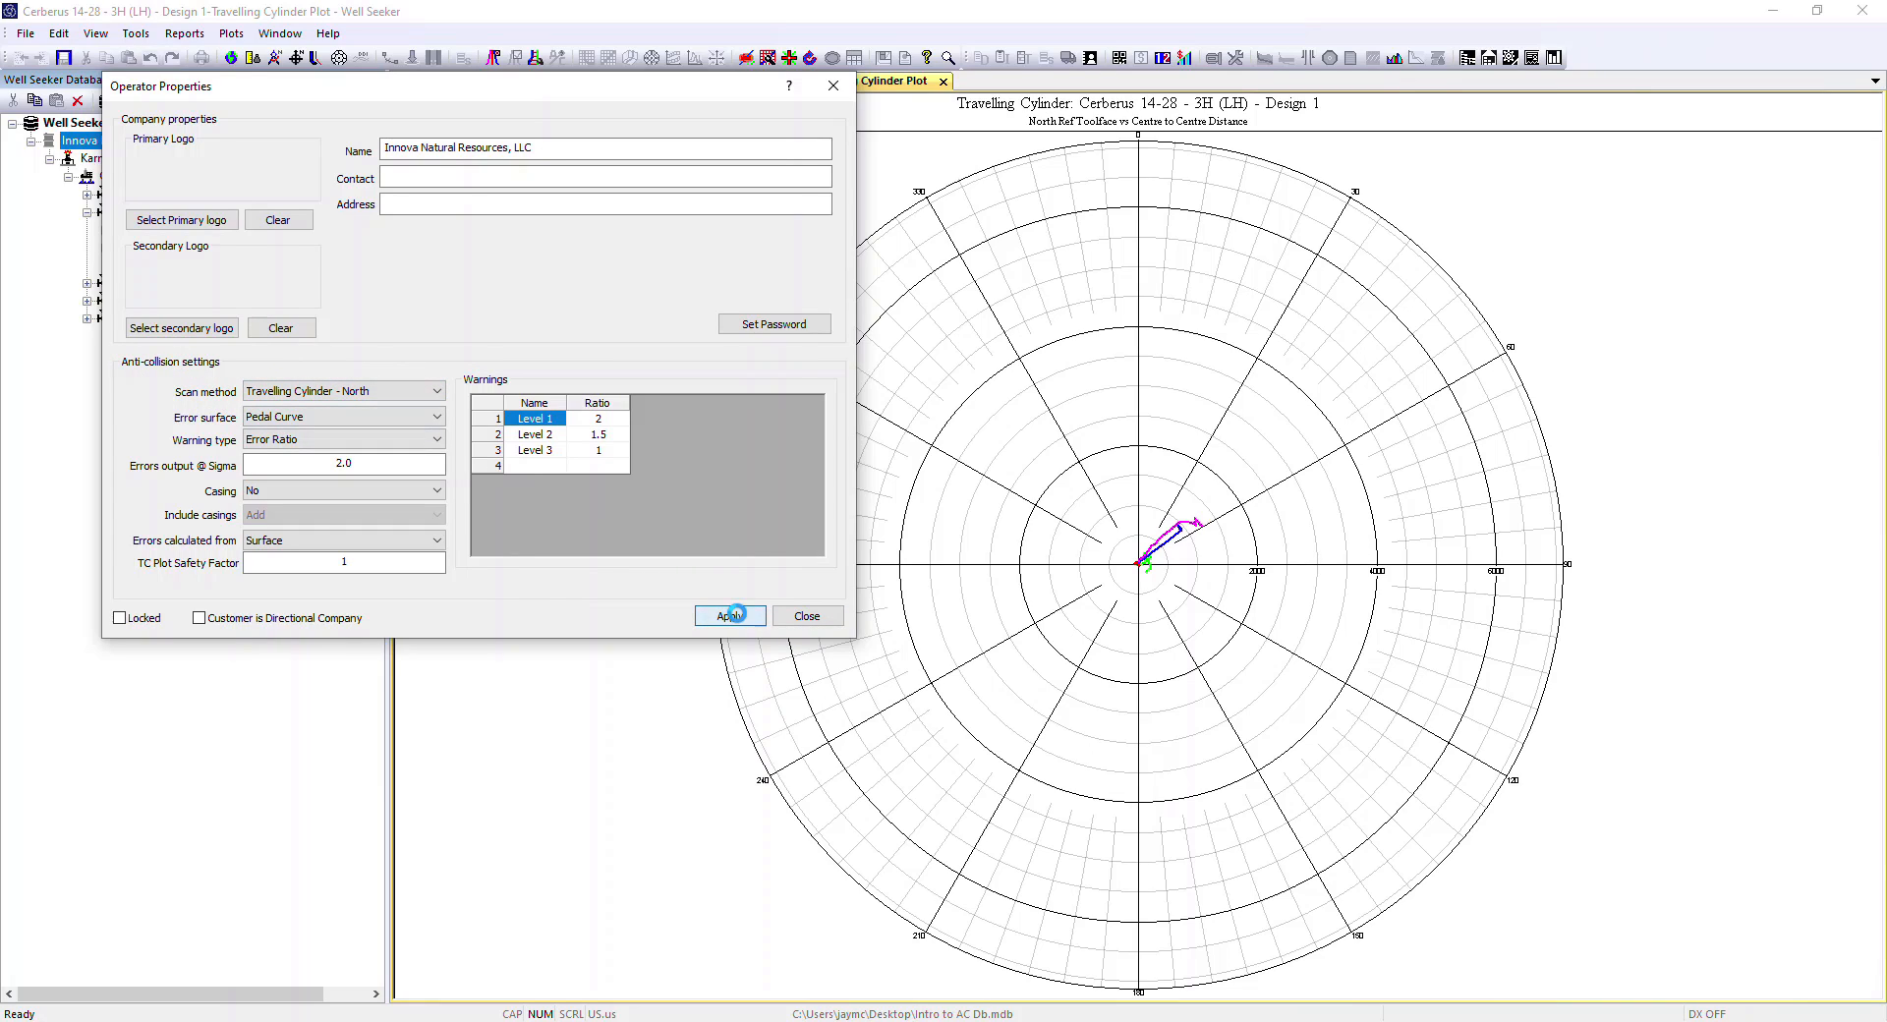
{"action": "left_click", "coordinate": [809, 619]}
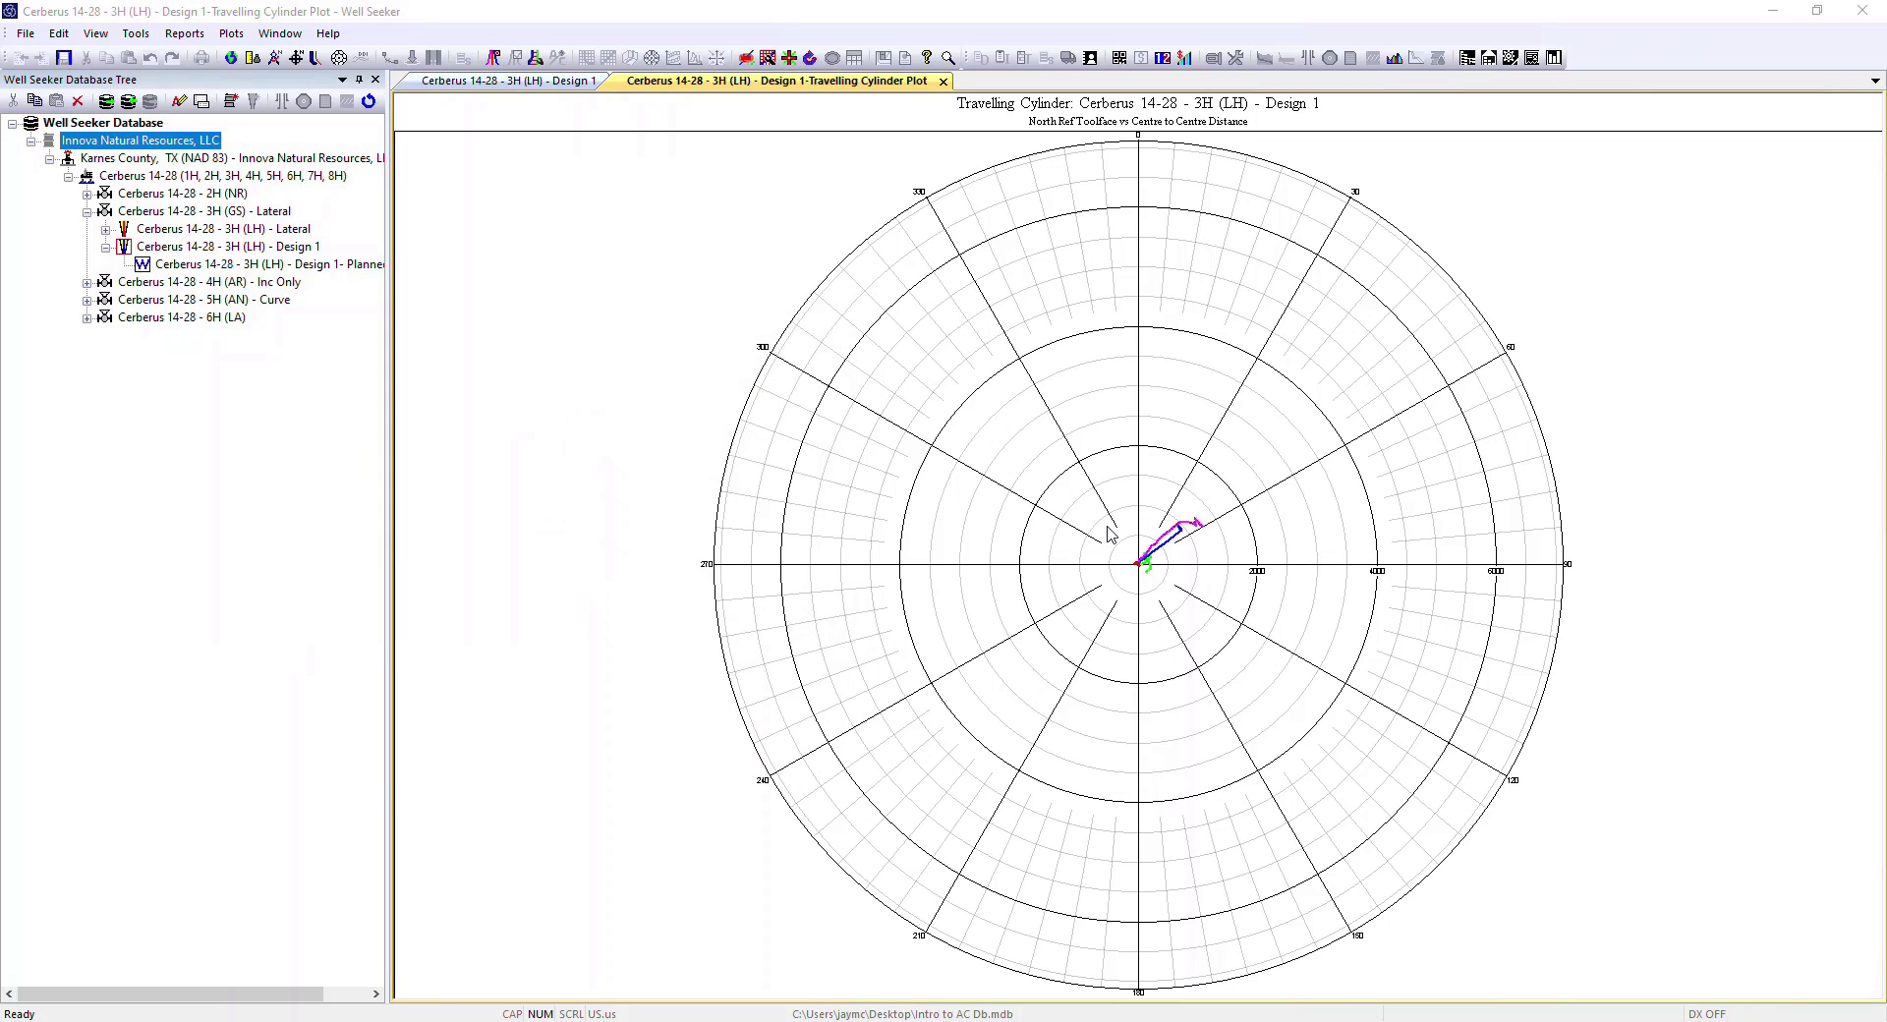
Examine the offset well paths near the centre of the travelling cylinder plot at a closer scale.
{"action": "left_click_drag", "start_coordinate": [1101, 528], "coordinate": [1183, 588]}
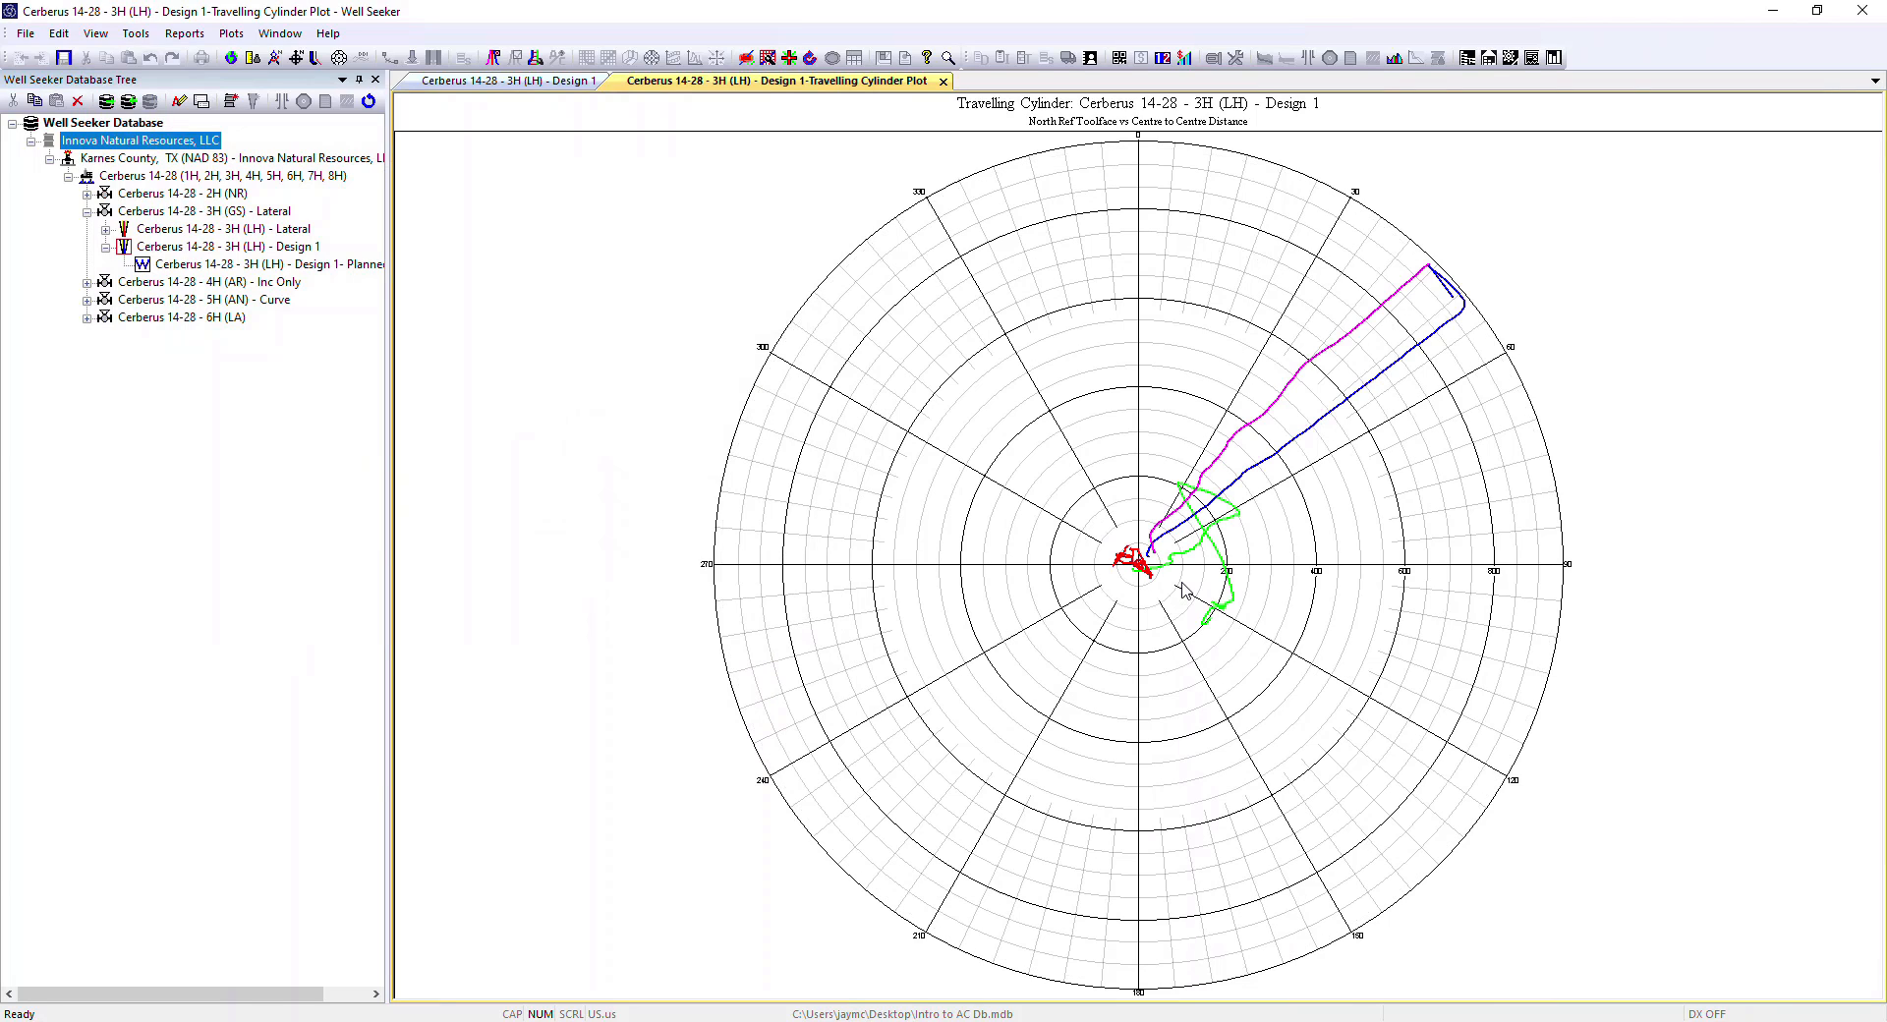
{"action": "left_click_drag", "start_coordinate": [1063, 484], "coordinate": [1220, 615]}
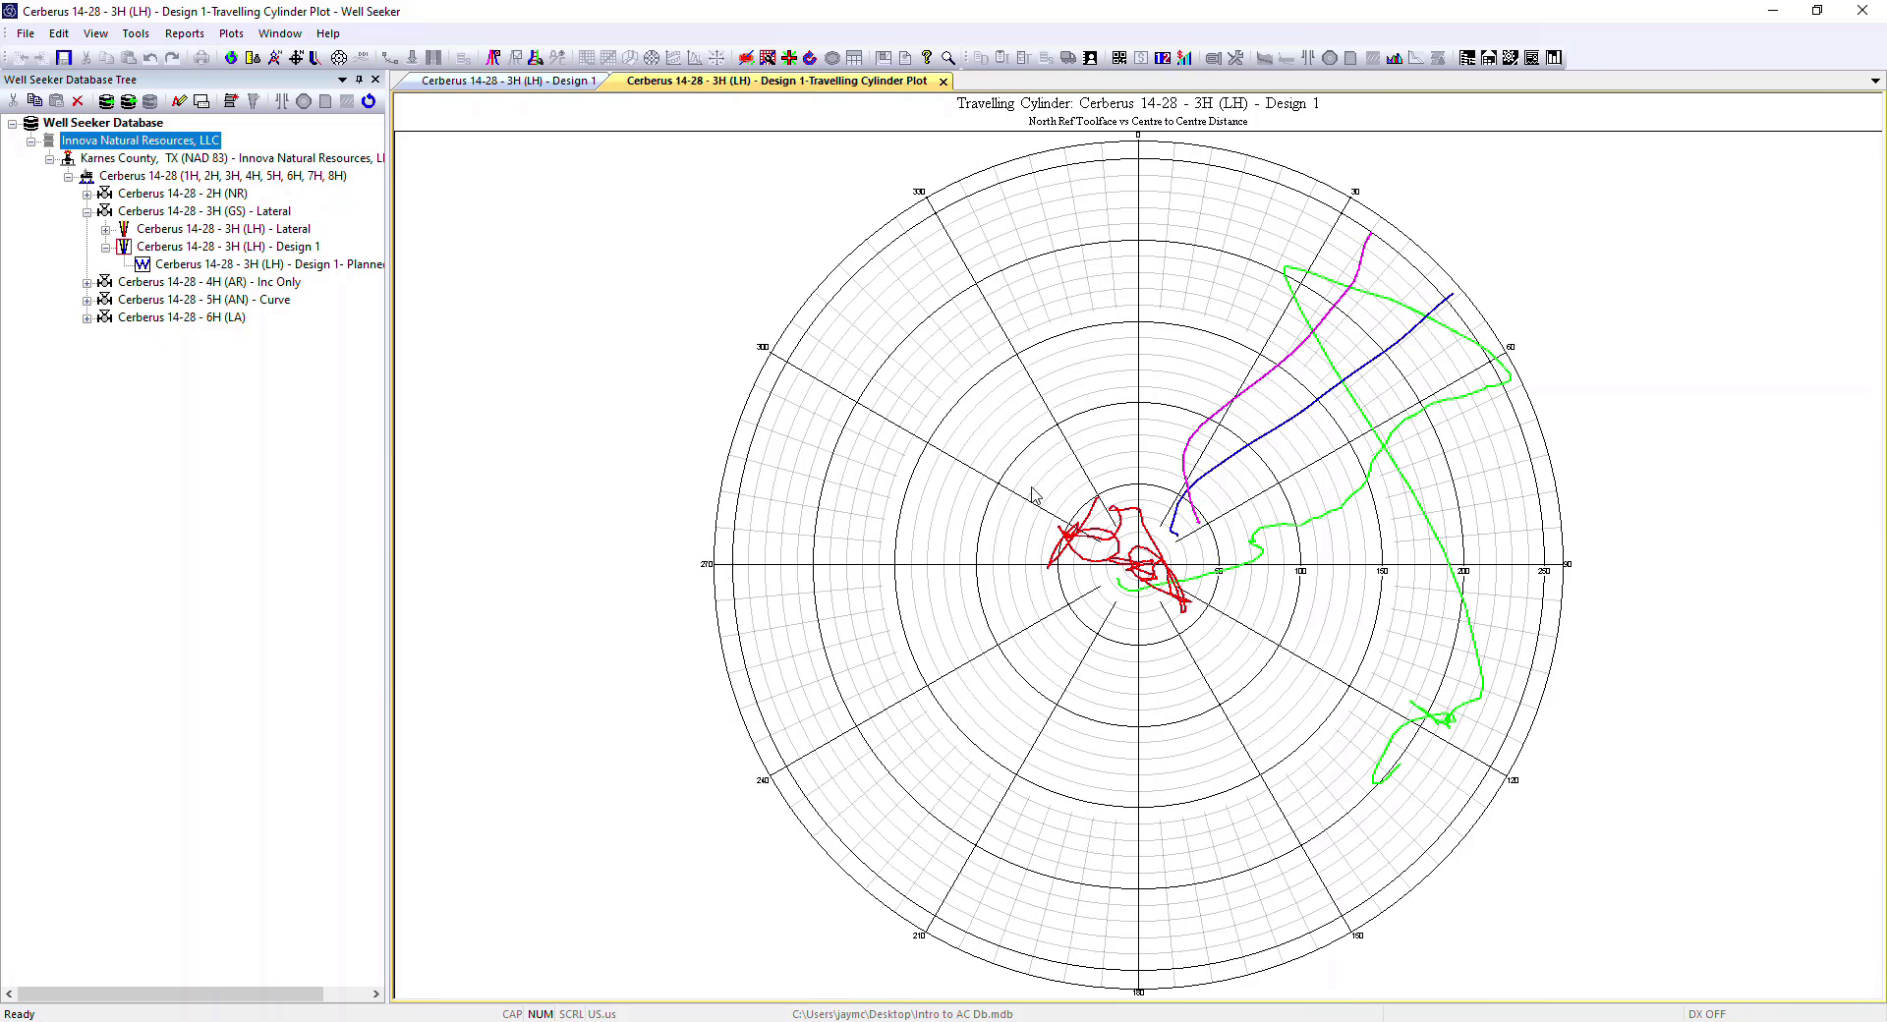
Show the error ellipses on the travelling cylinder plot and give them the same colour as their series.
{"action": "left_click_drag", "start_coordinate": [1017, 449], "coordinate": [1241, 616]}
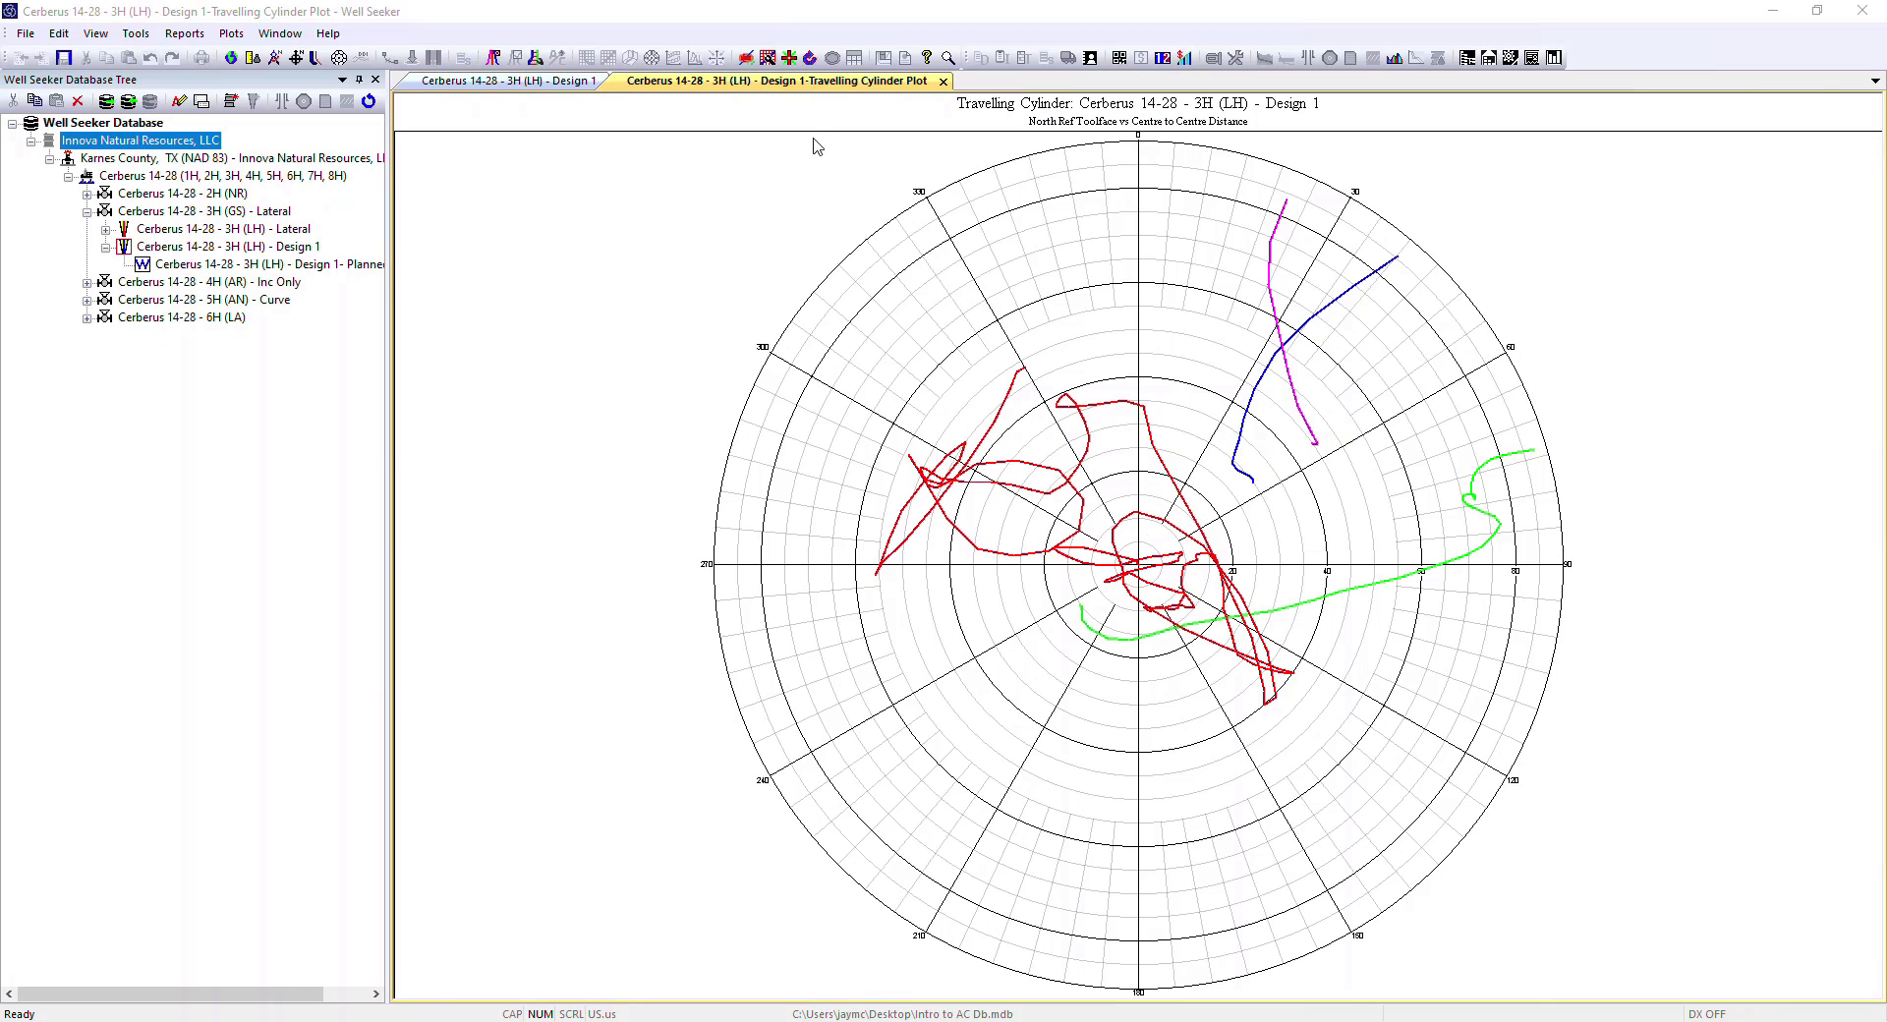
{"action": "left_click", "coordinate": [746, 58]}
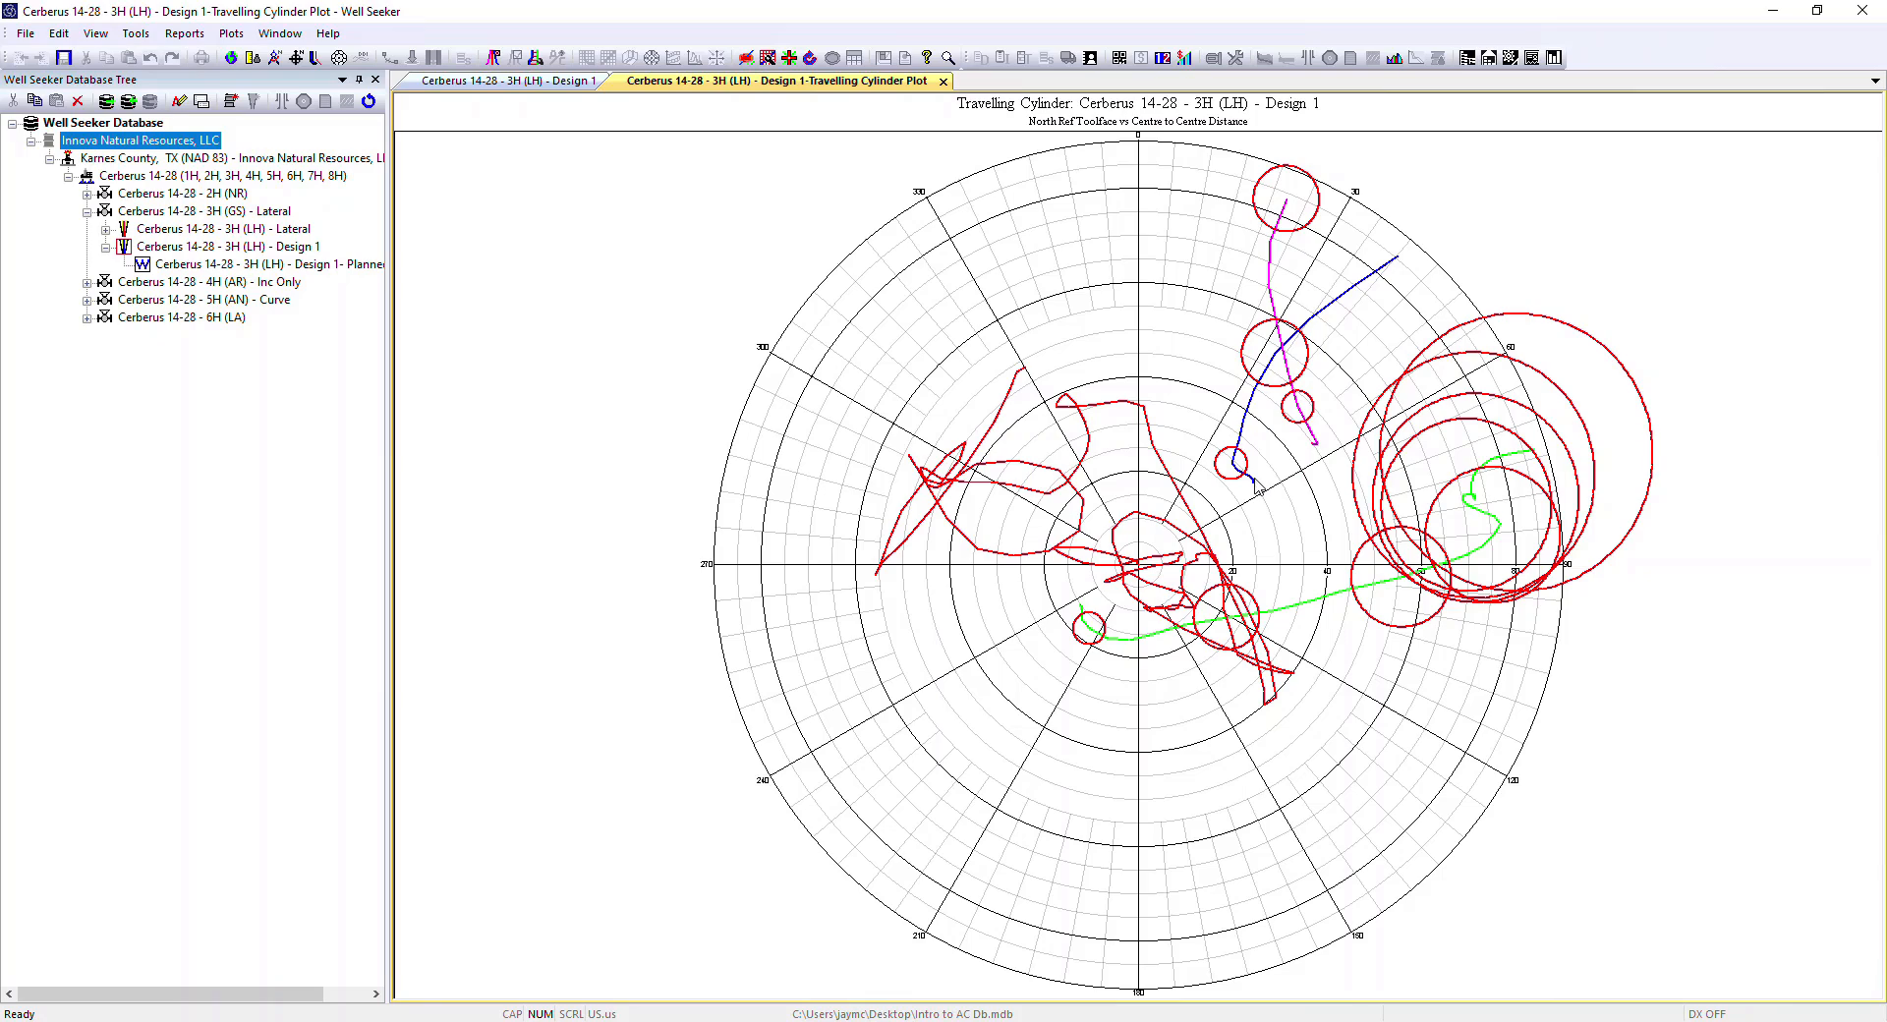
{"action": "double_click", "coordinate": [611, 373]}
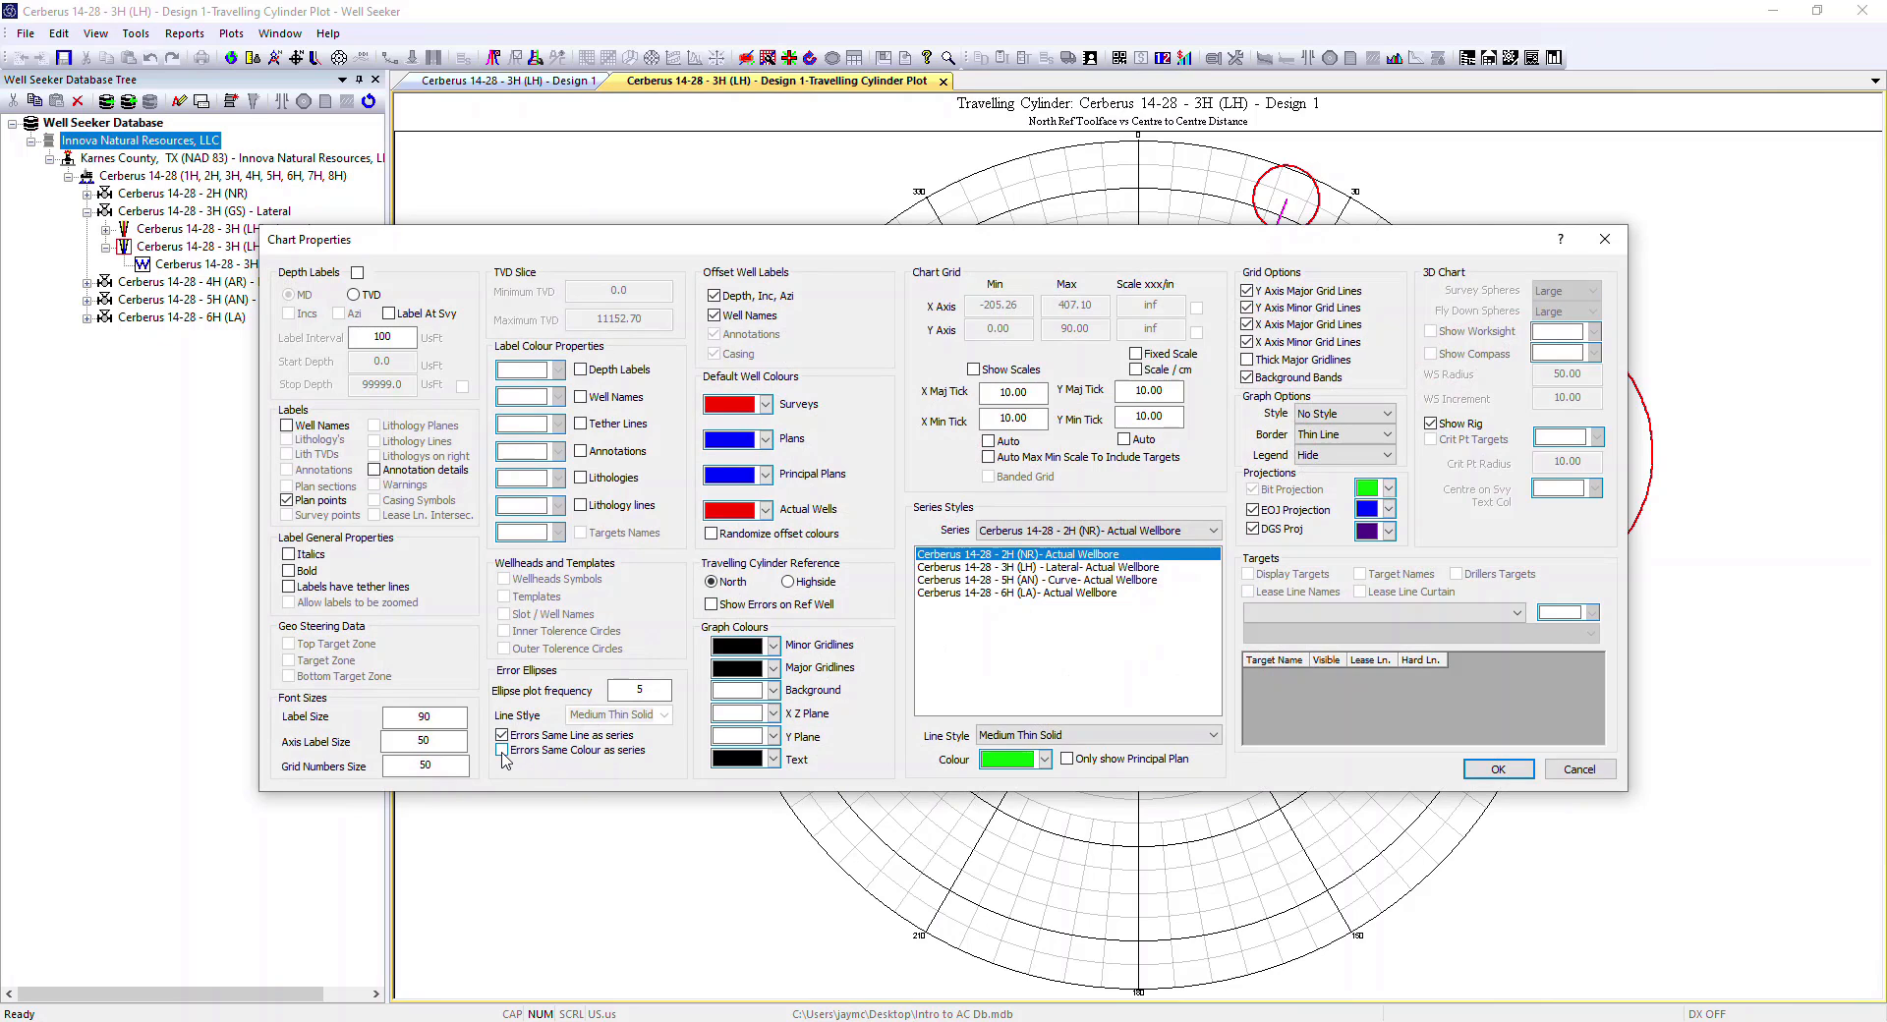
{"action": "left_click", "coordinate": [1498, 769]}
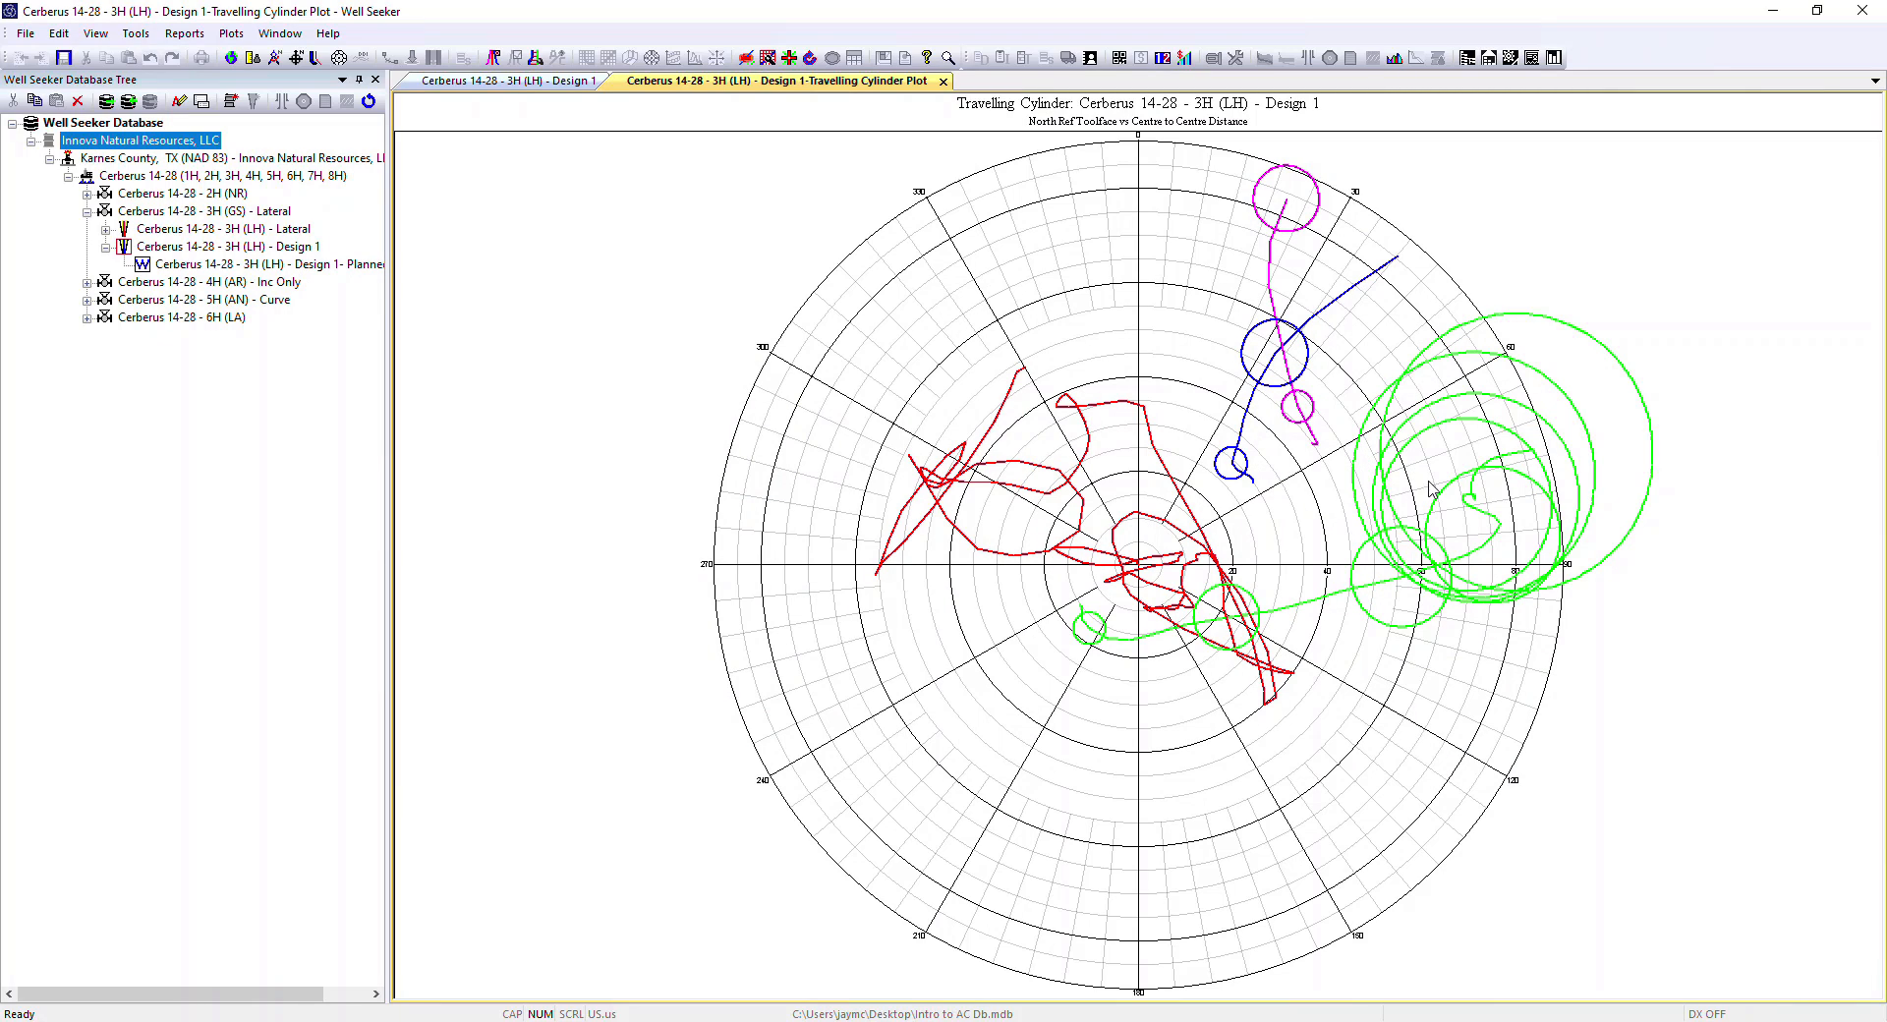
Set the error ellipse plot frequency to 1 in the chart properties.
{"action": "double_click", "coordinate": [696, 393]}
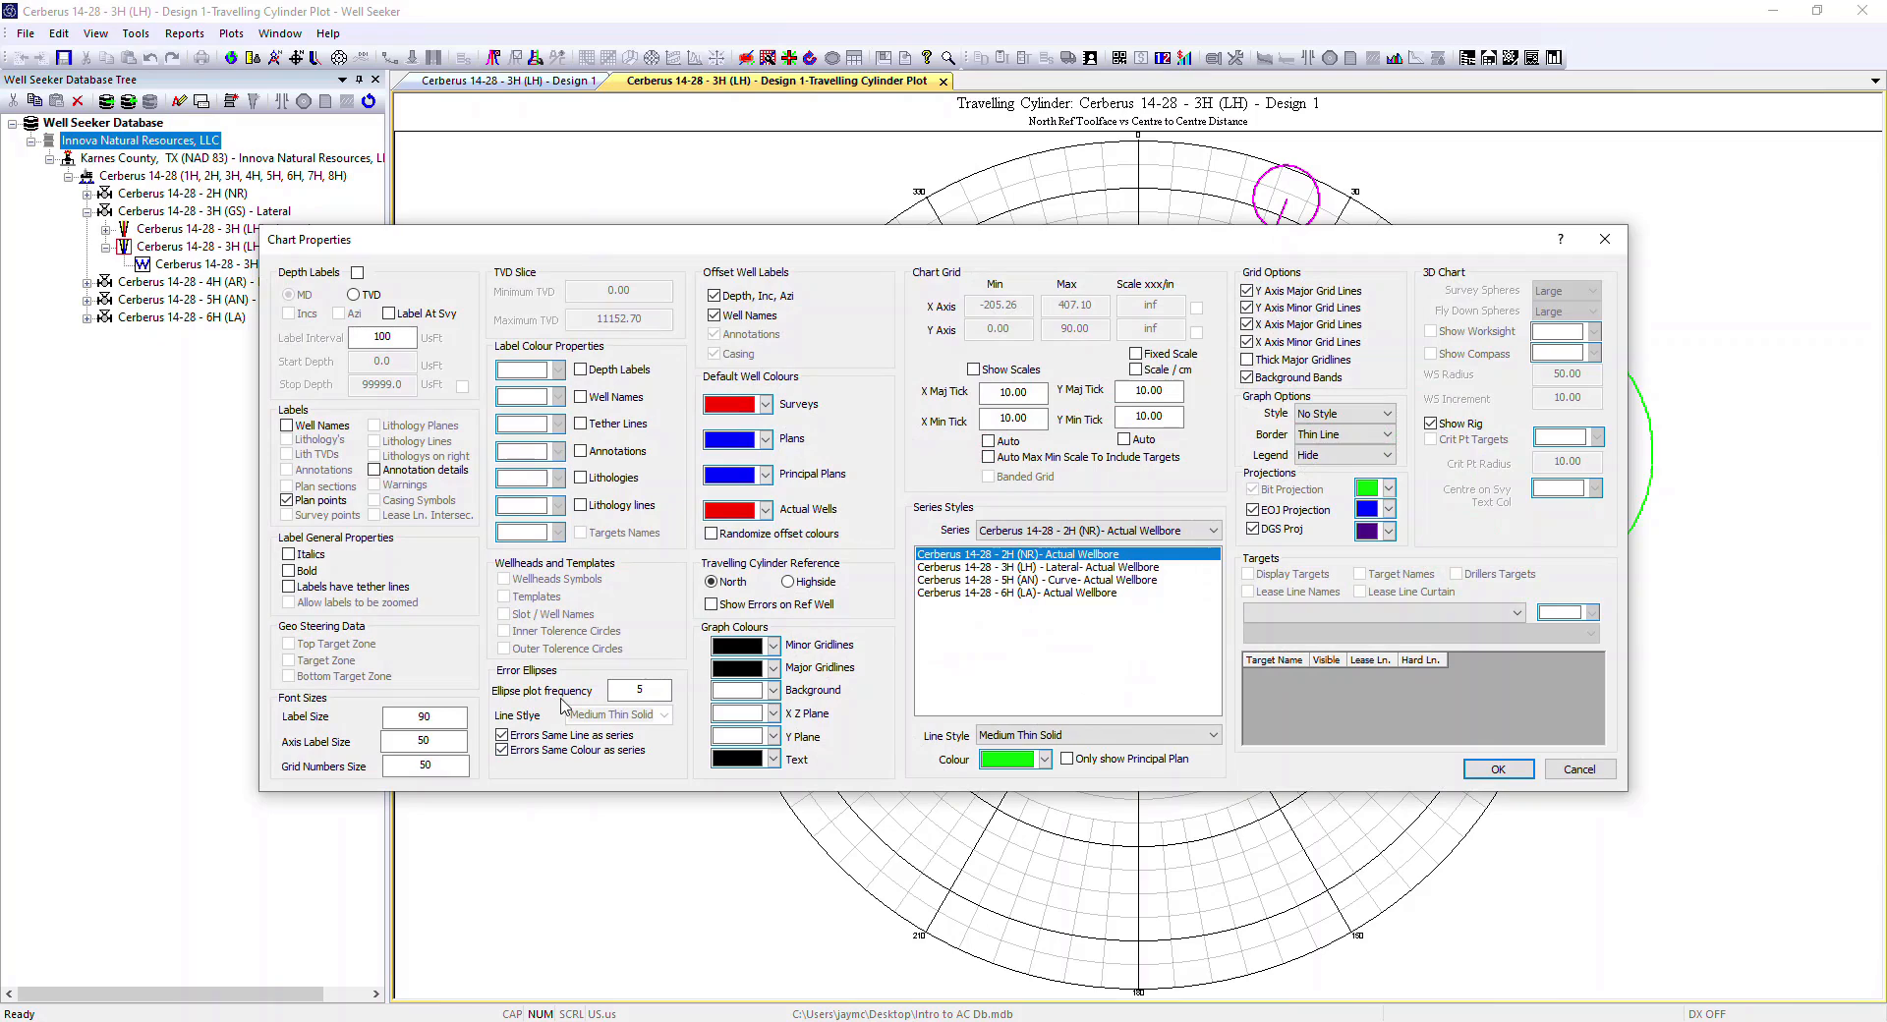
{"action": "double_click", "coordinate": [639, 689]}
{"action": "left_click", "coordinate": [1498, 769]}
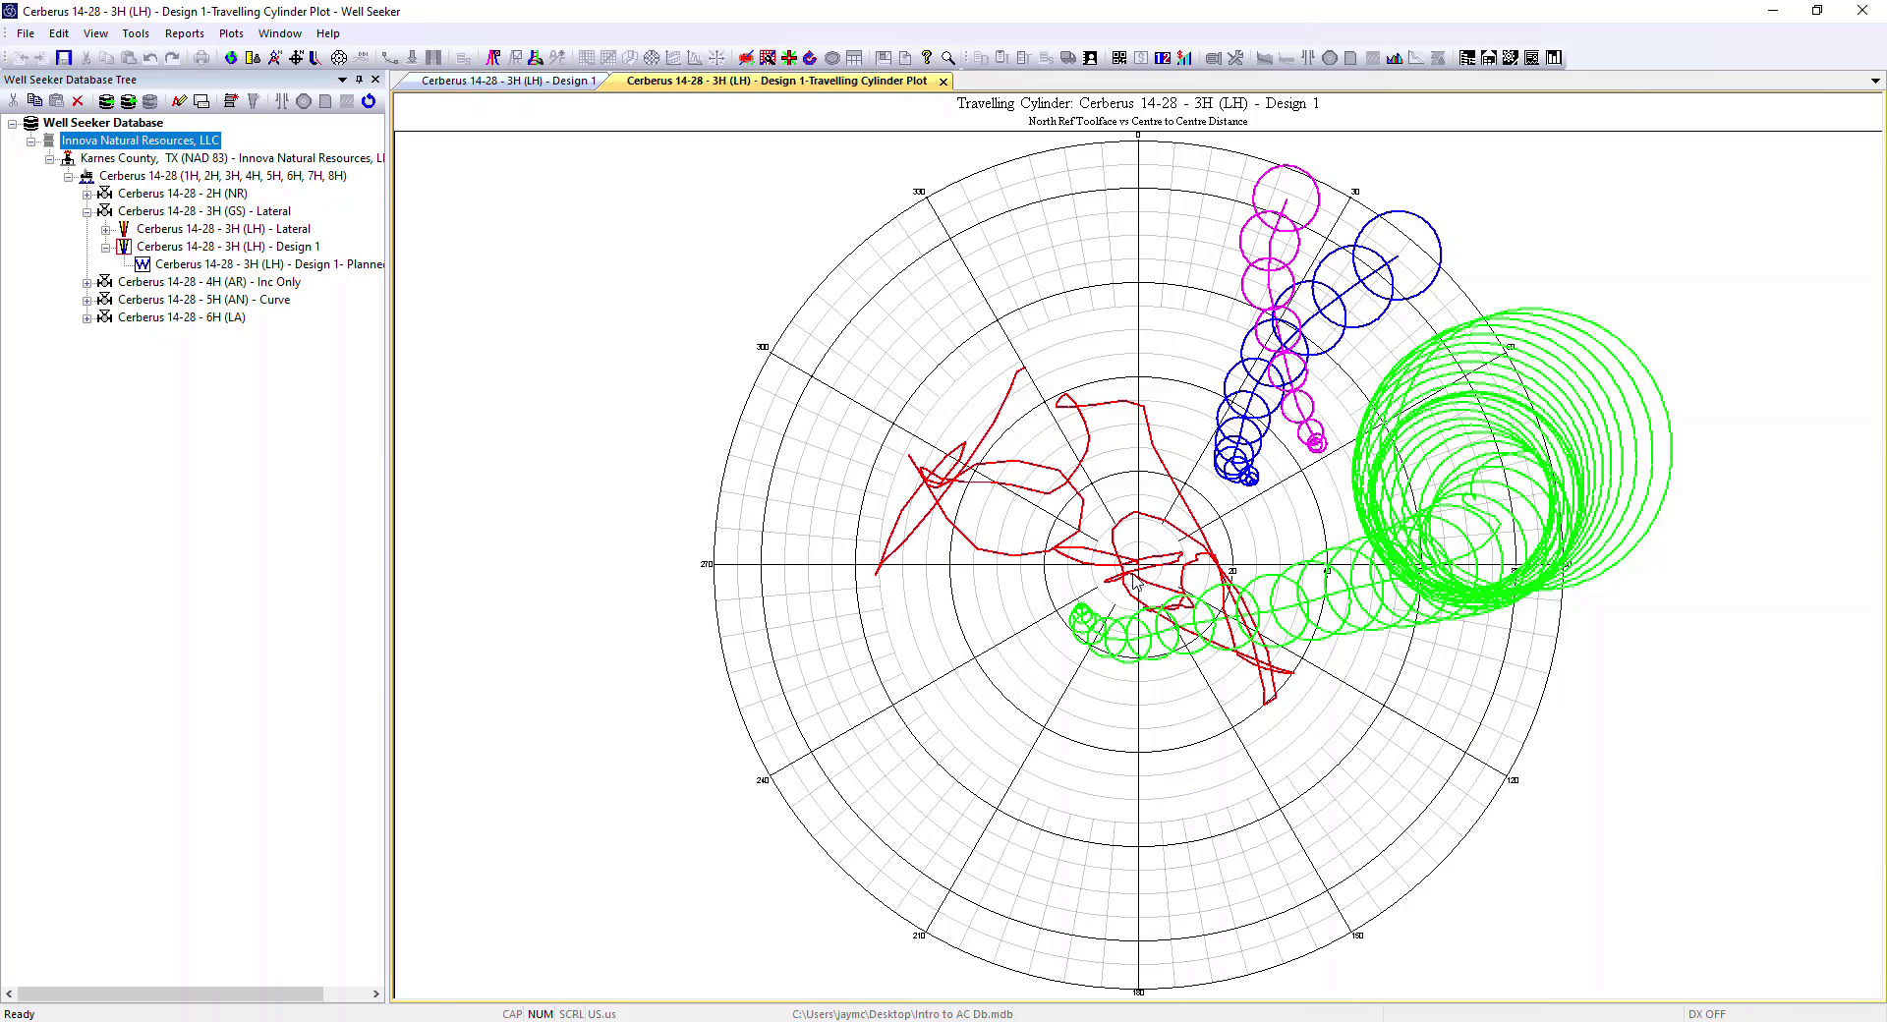
Try displaying the errors on the reference well, and turn that option back off.
{"action": "double_click", "coordinate": [685, 486]}
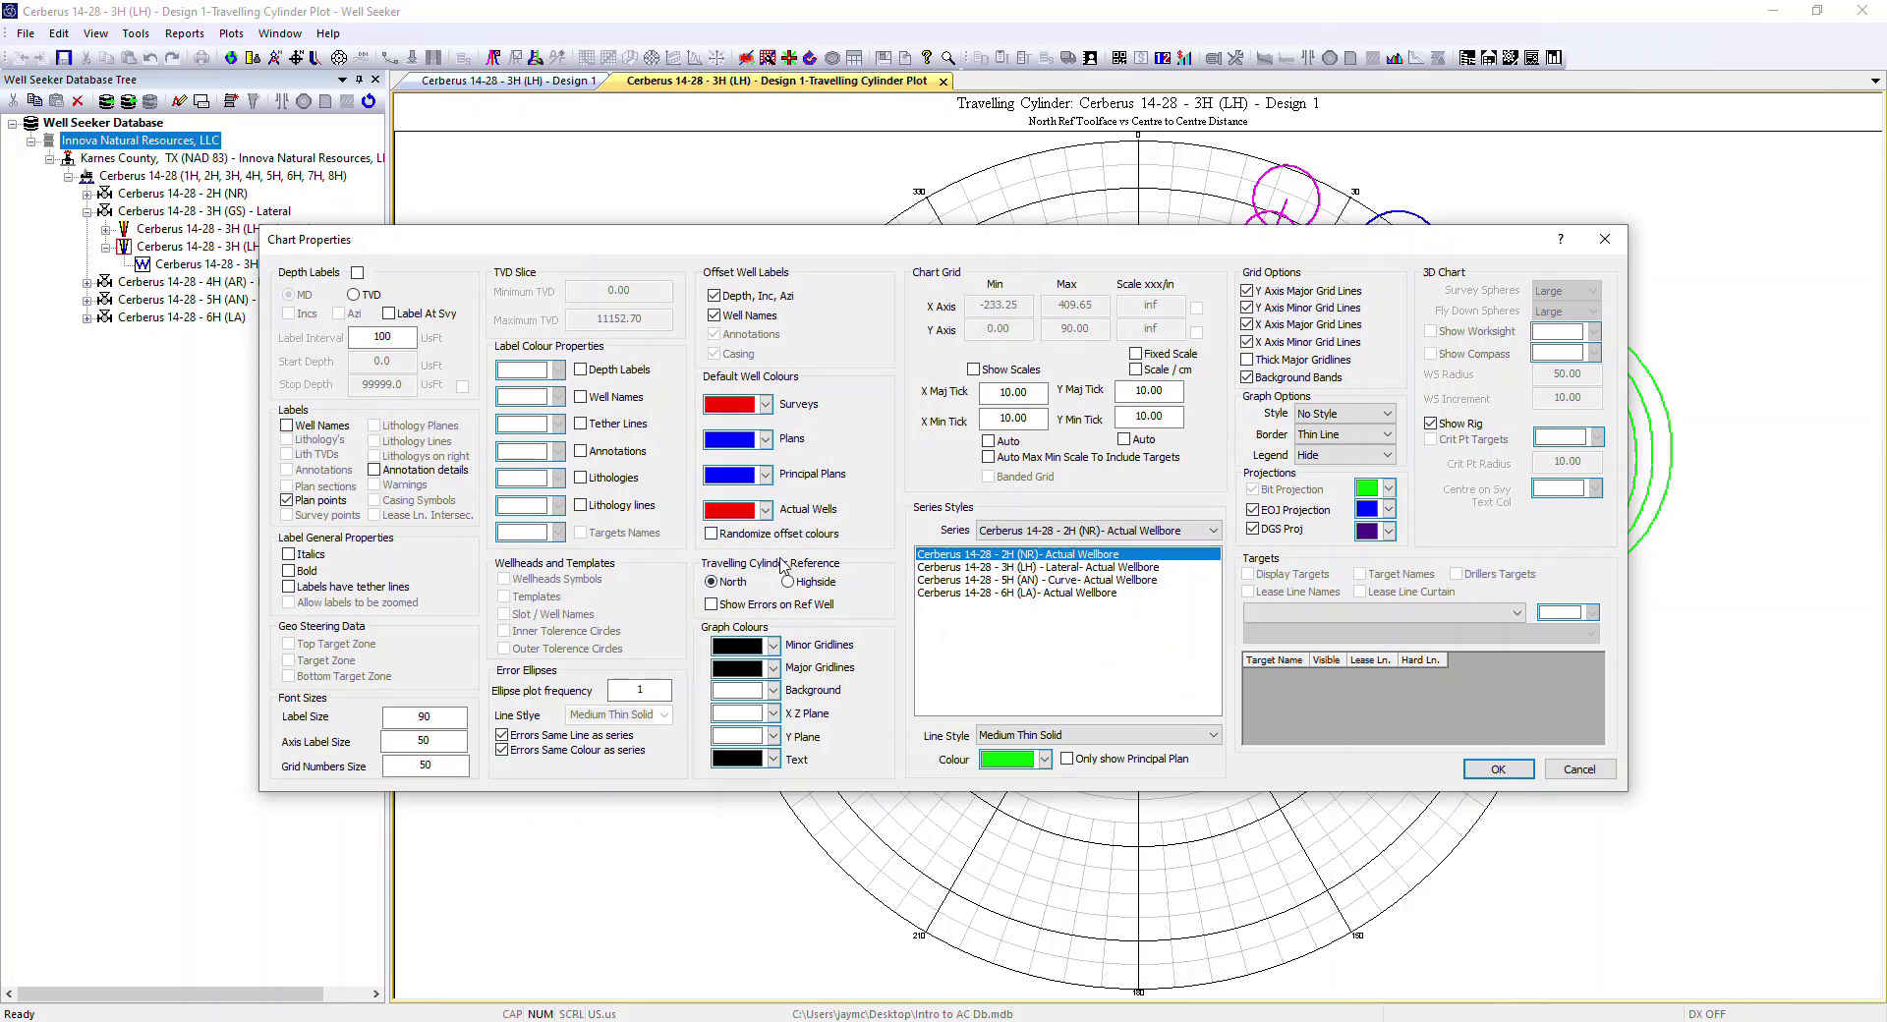
{"action": "left_click", "coordinate": [712, 604]}
{"action": "left_click", "coordinate": [1498, 769]}
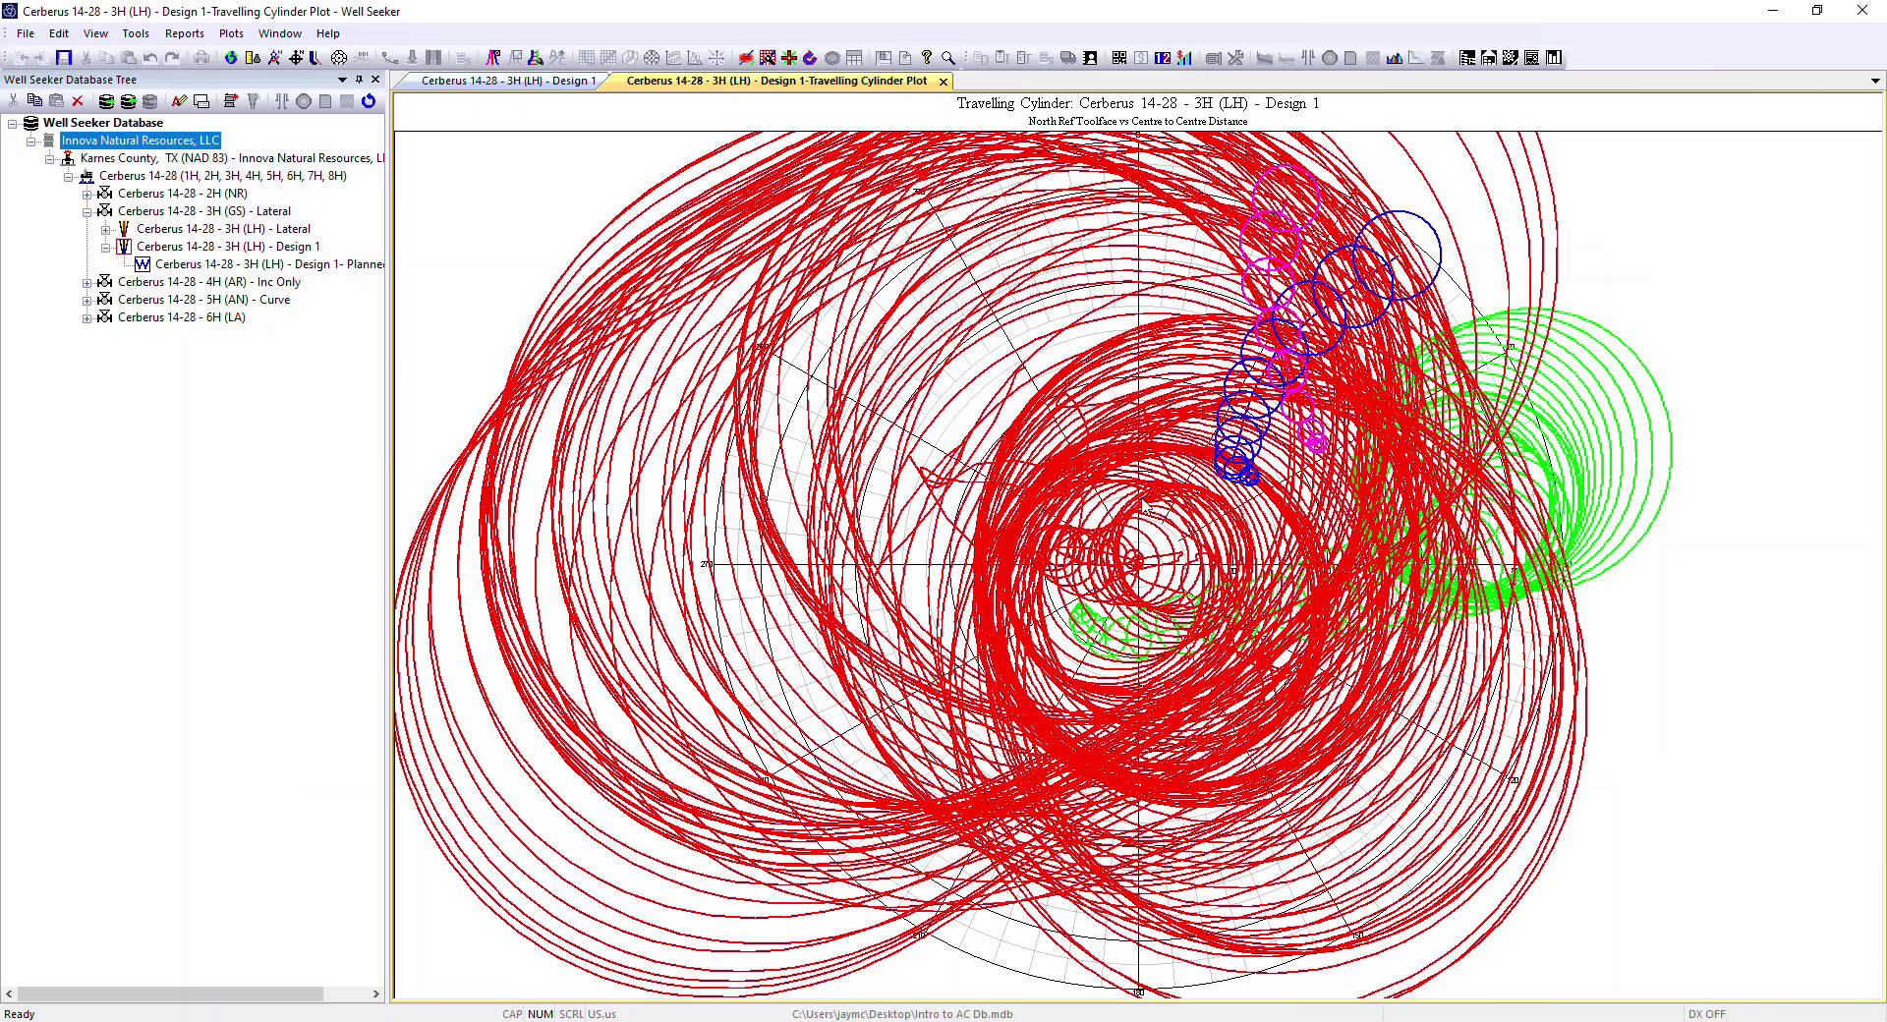
{"action": "double_click", "coordinate": [808, 485]}
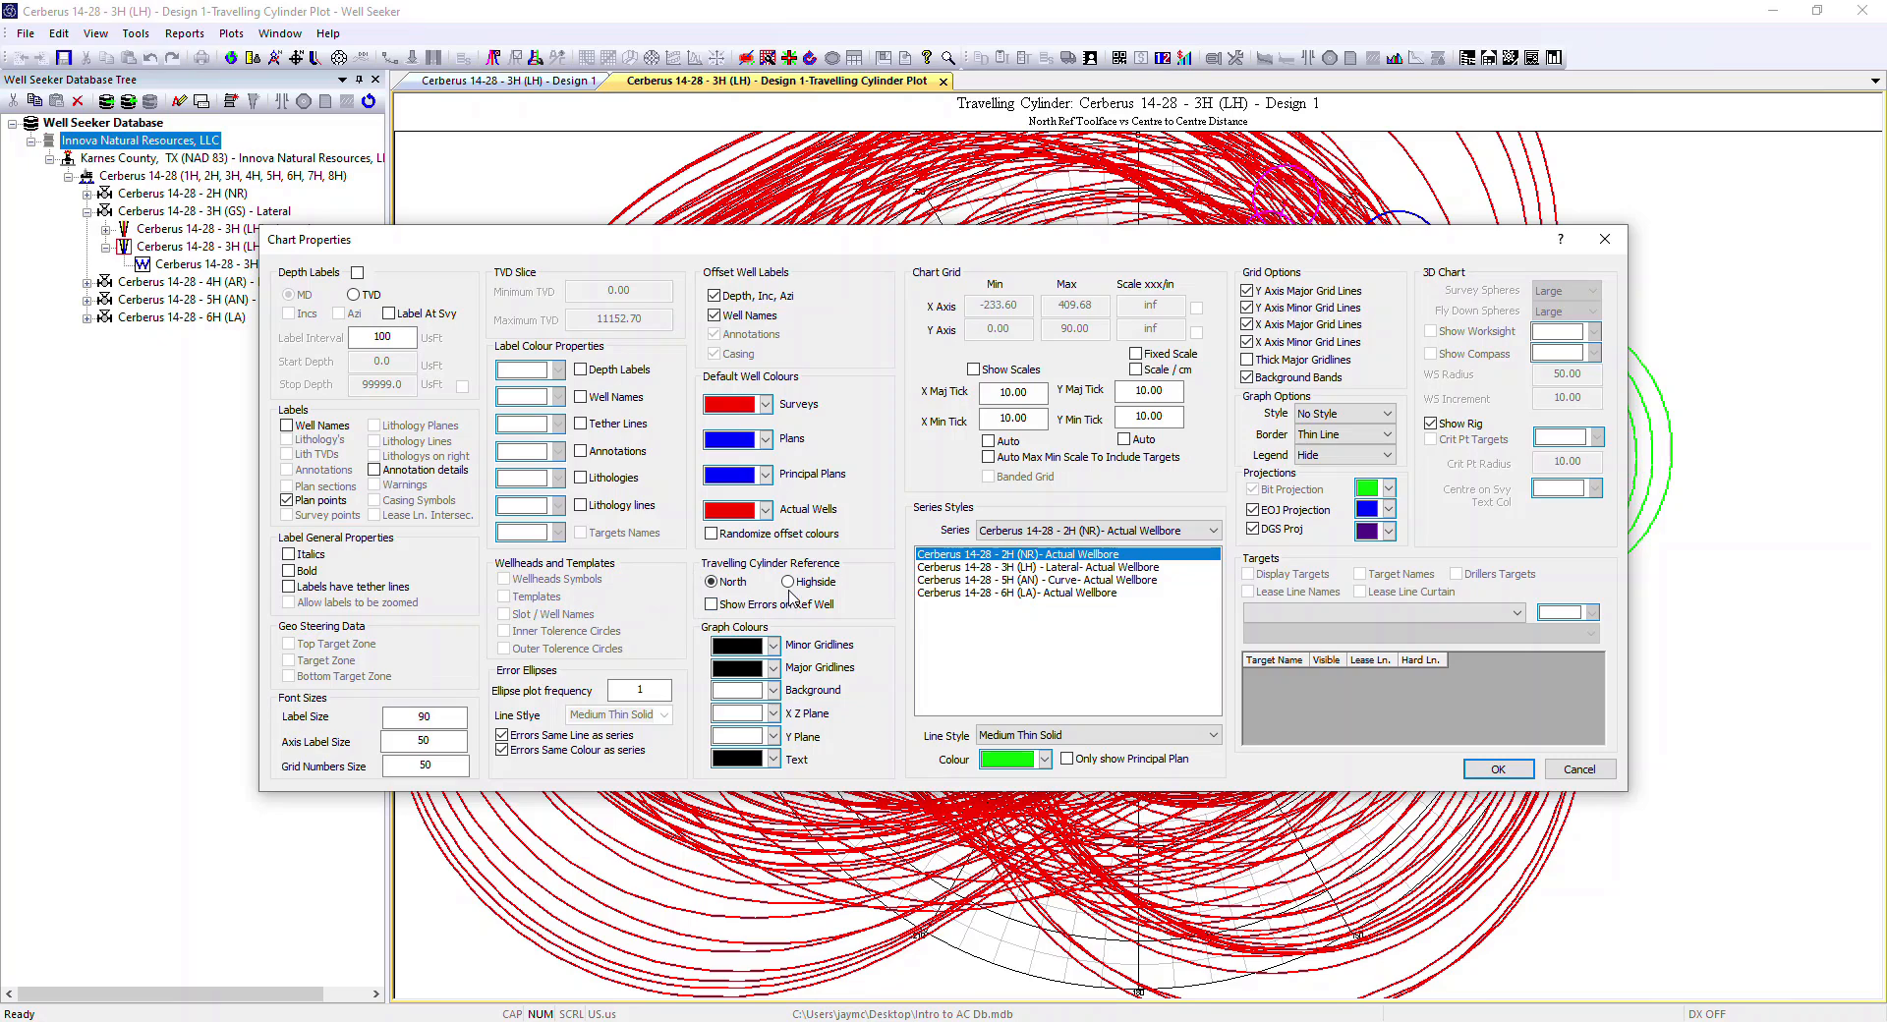
{"action": "left_click", "coordinate": [1494, 768]}
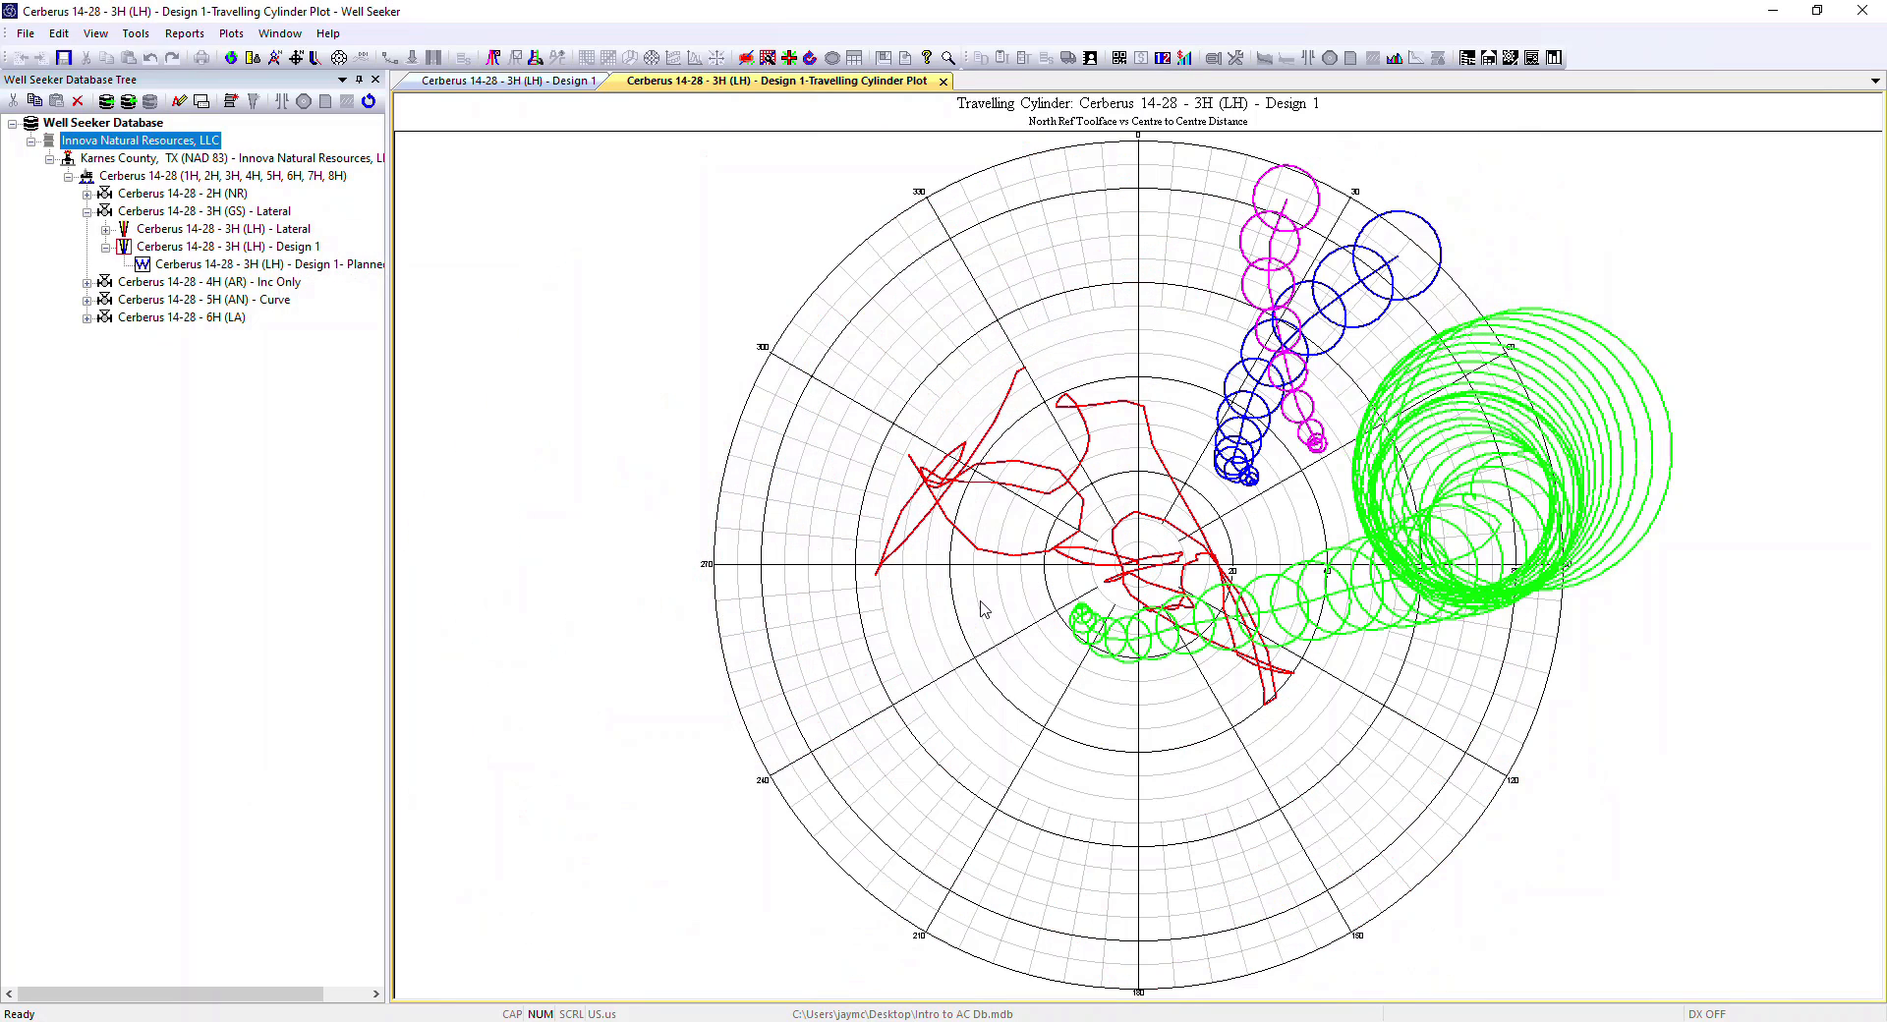
Try the Highside travelling cylinder reference, and switch the plot back to North.
{"action": "double_click", "coordinate": [983, 610]}
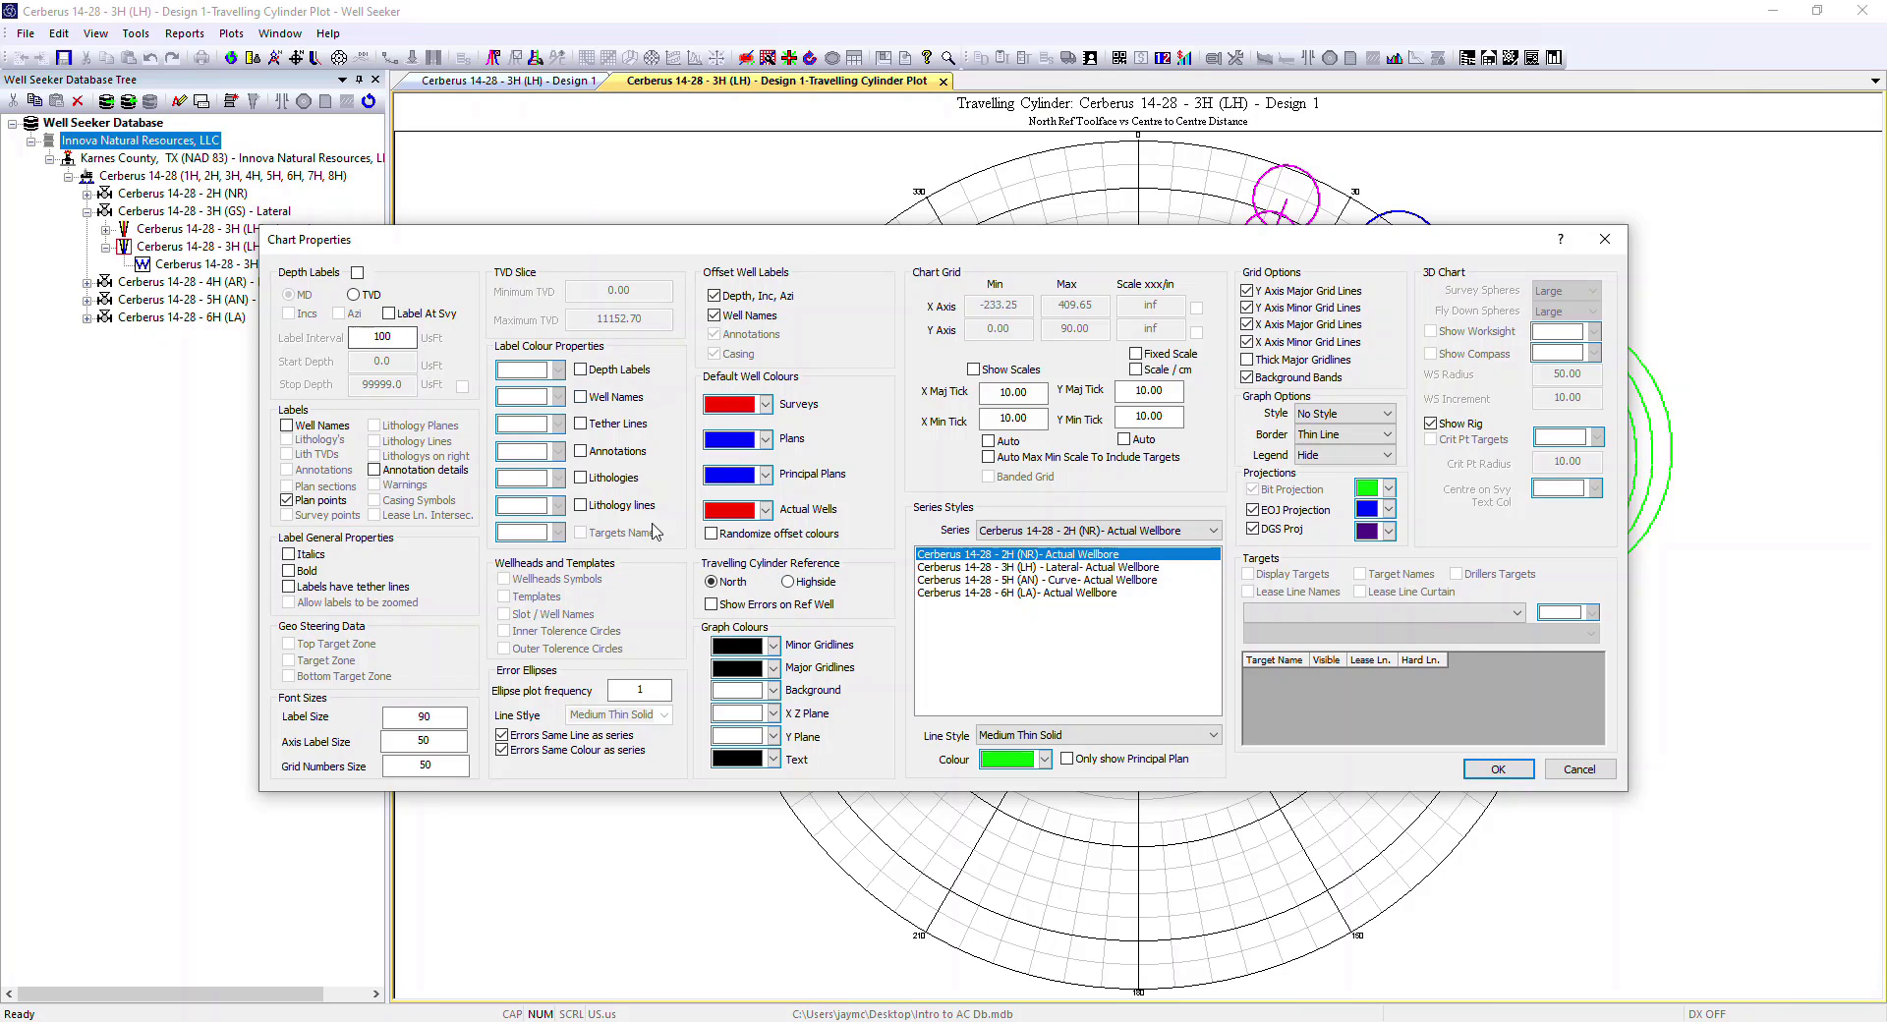
{"action": "left_click", "coordinate": [794, 584]}
{"action": "left_click", "coordinate": [1502, 773]}
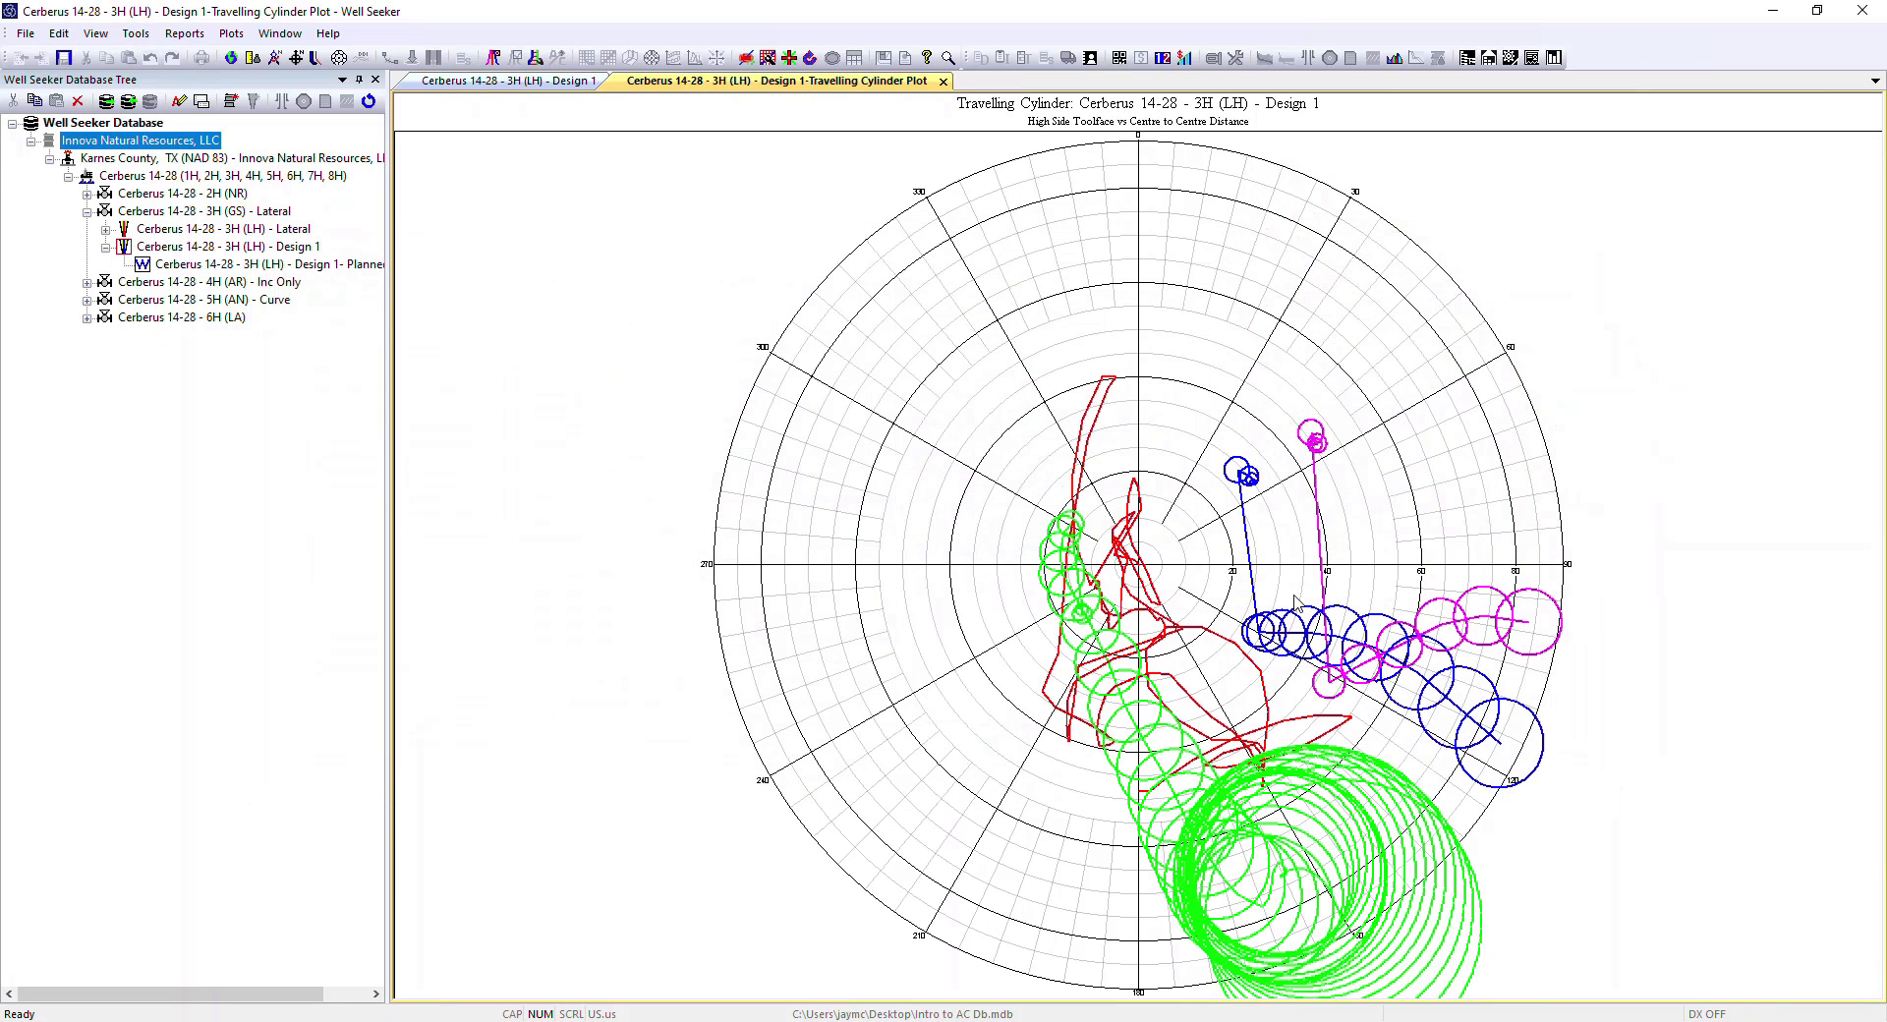
{"action": "double_click", "coordinate": [912, 475]}
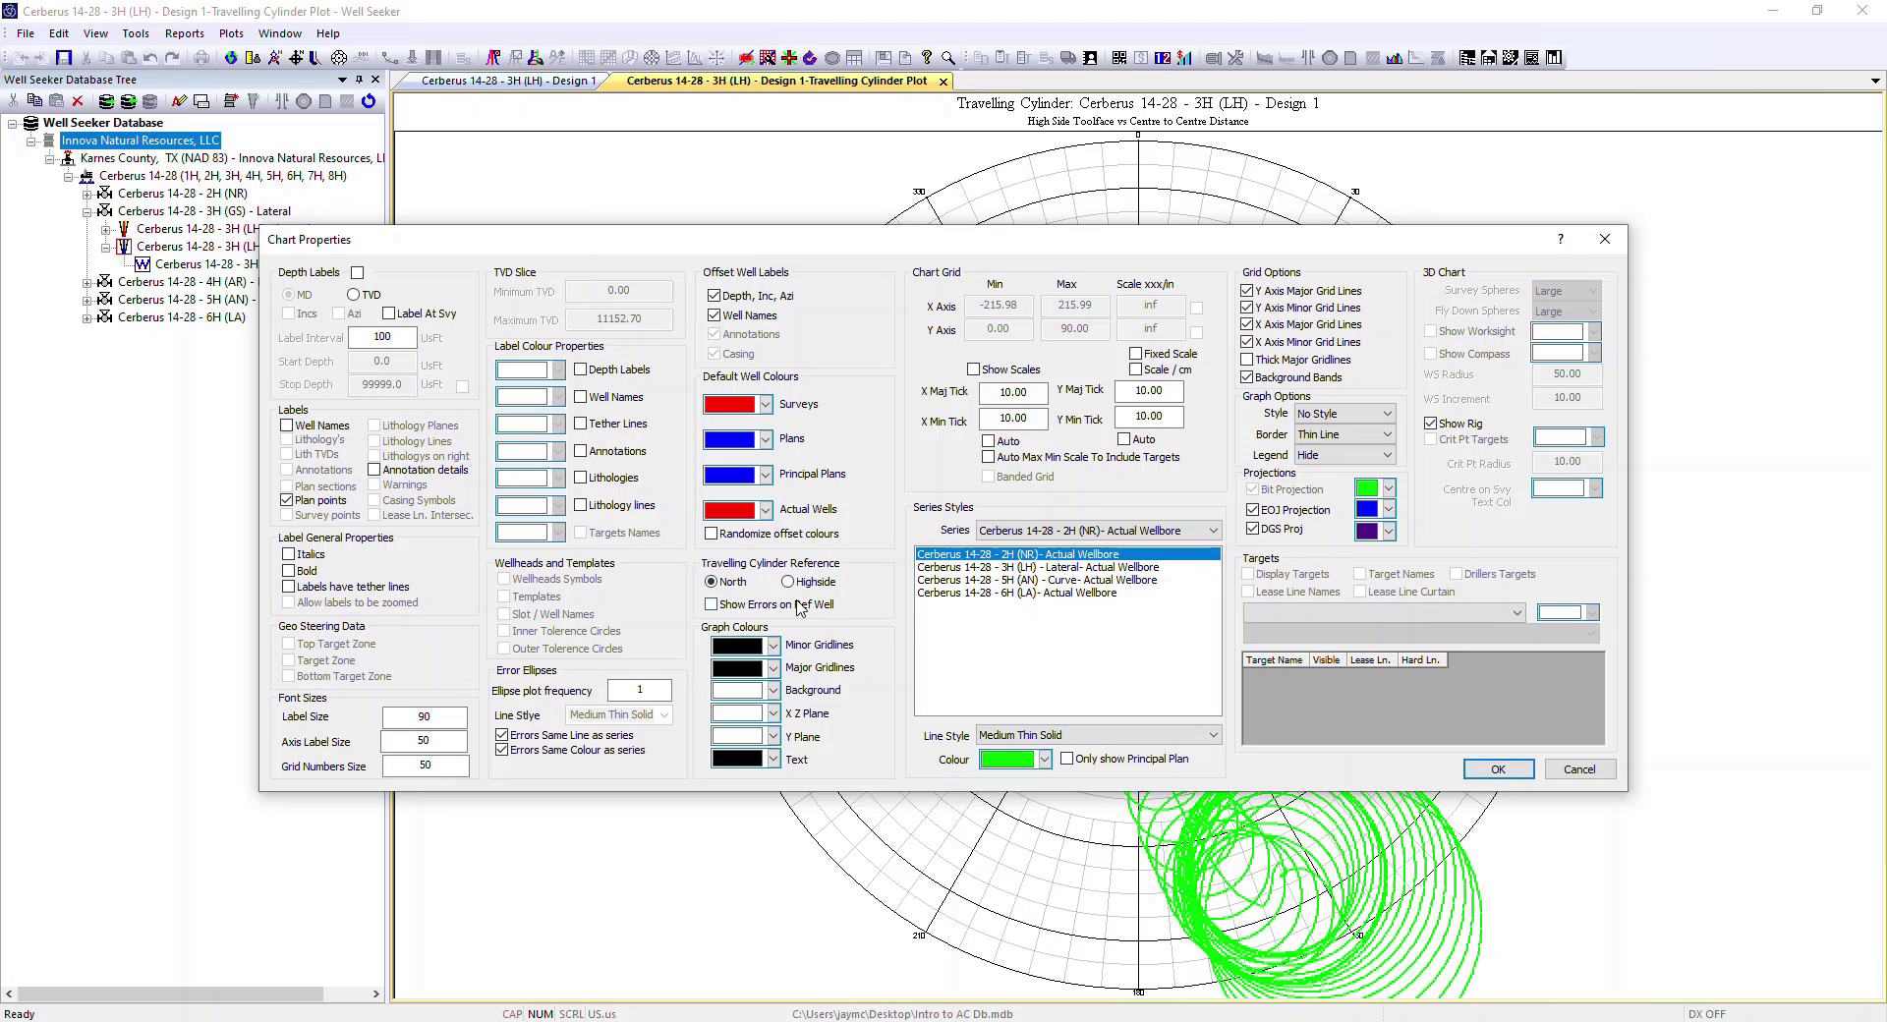
{"action": "left_click", "coordinate": [1503, 772]}
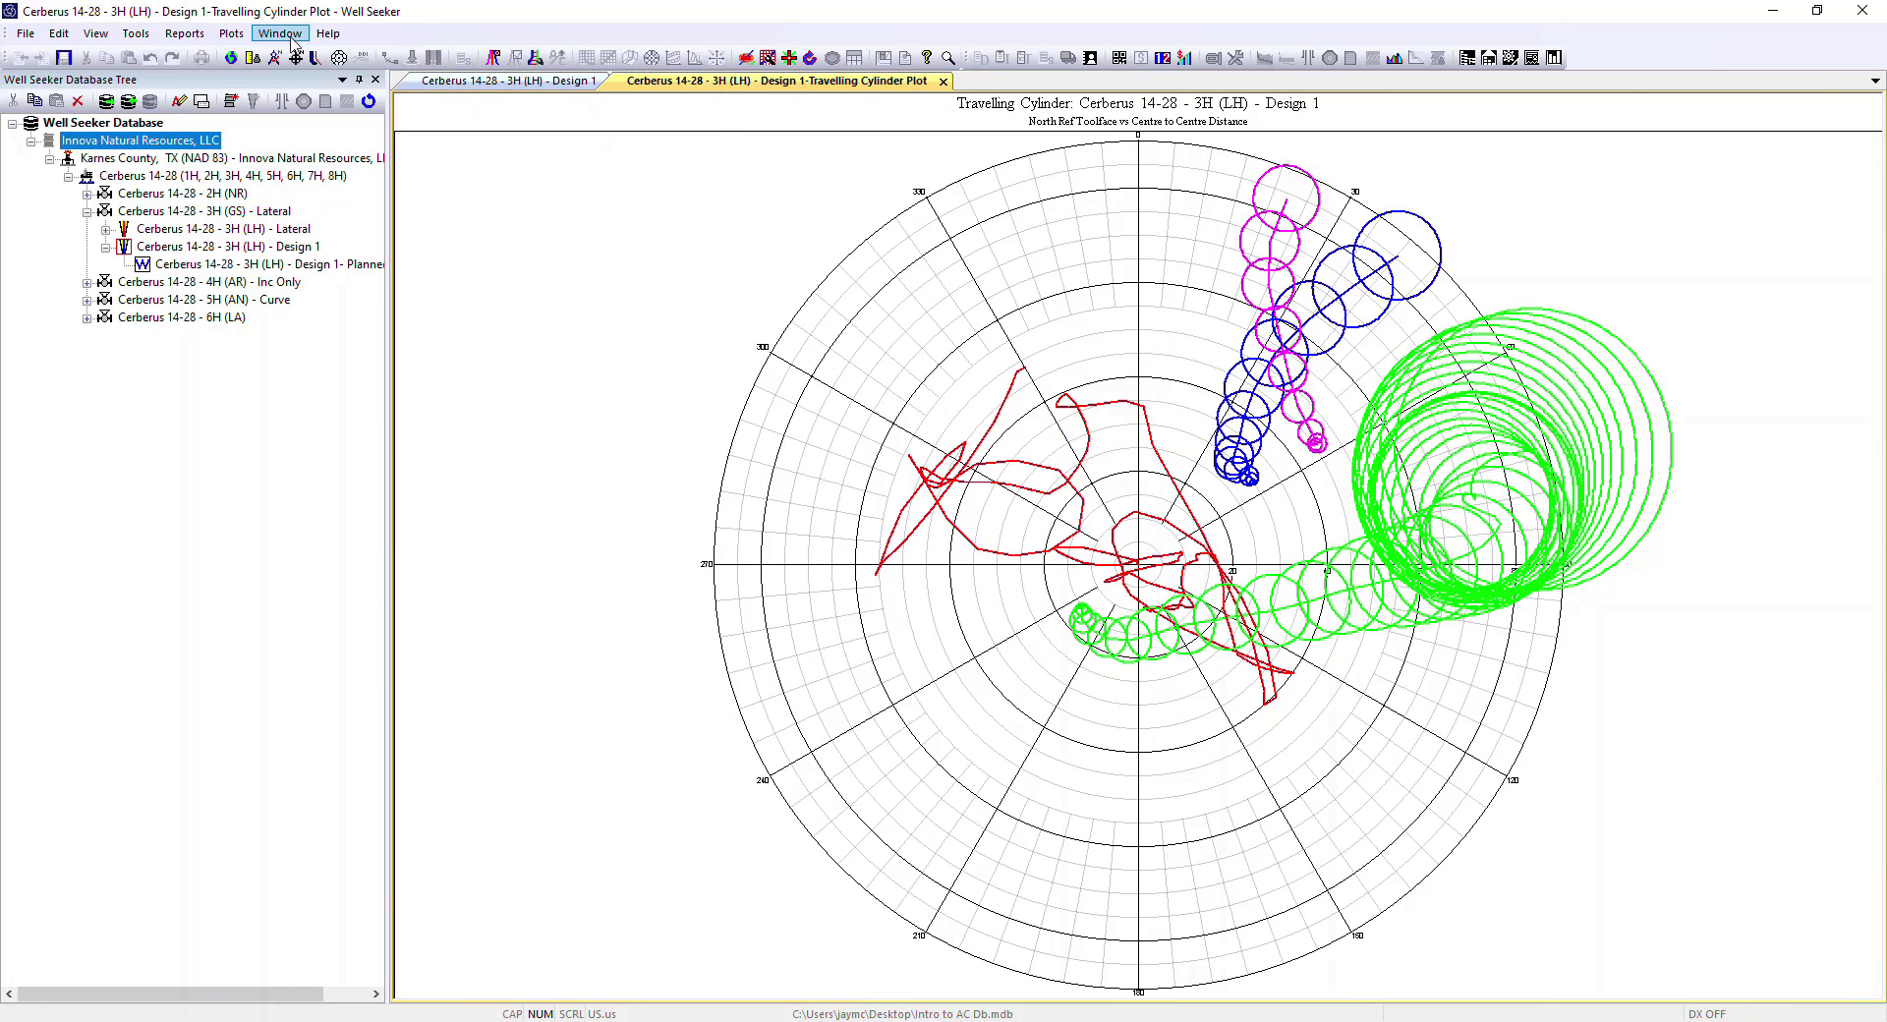
Limit the anti-collision scan to depths from 300 to 500 in the anti-collision settings.
{"action": "left_click", "coordinate": [148, 35]}
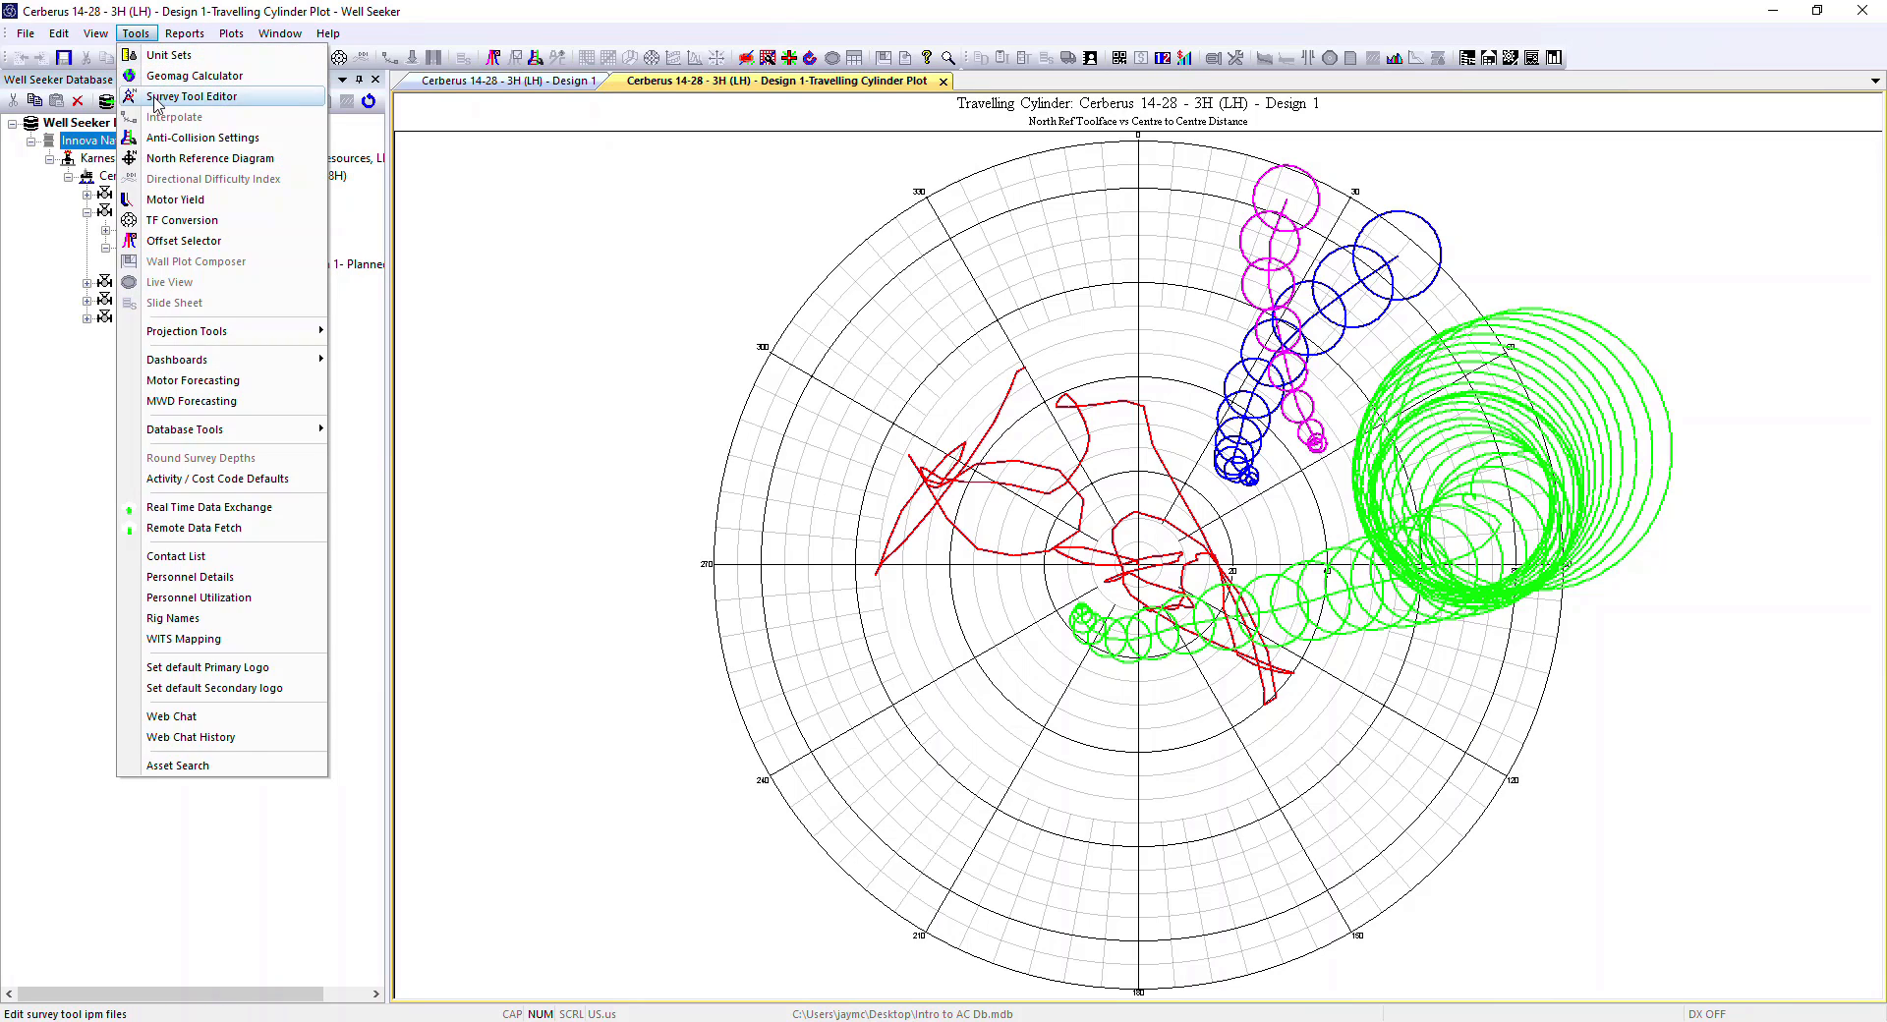
{"action": "left_click", "coordinate": [172, 139]}
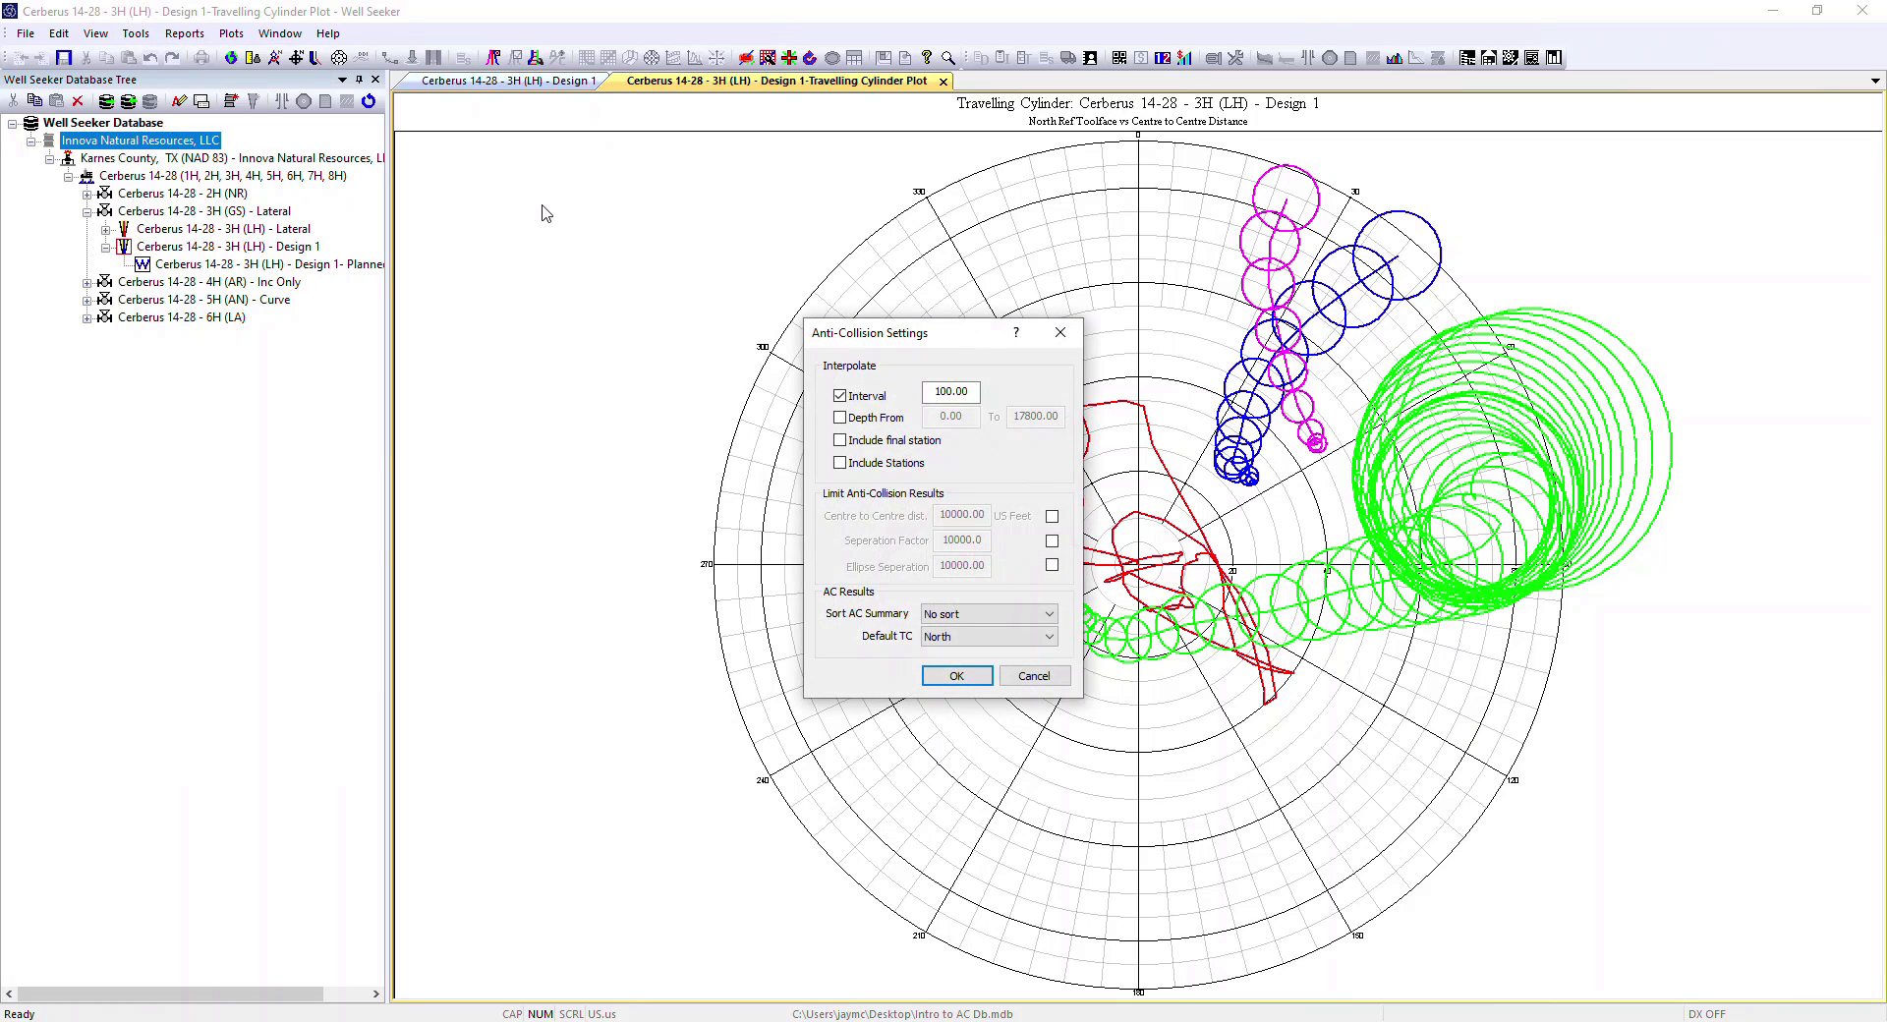
{"action": "left_click_drag", "start_coordinate": [927, 335], "coordinate": [568, 170]}
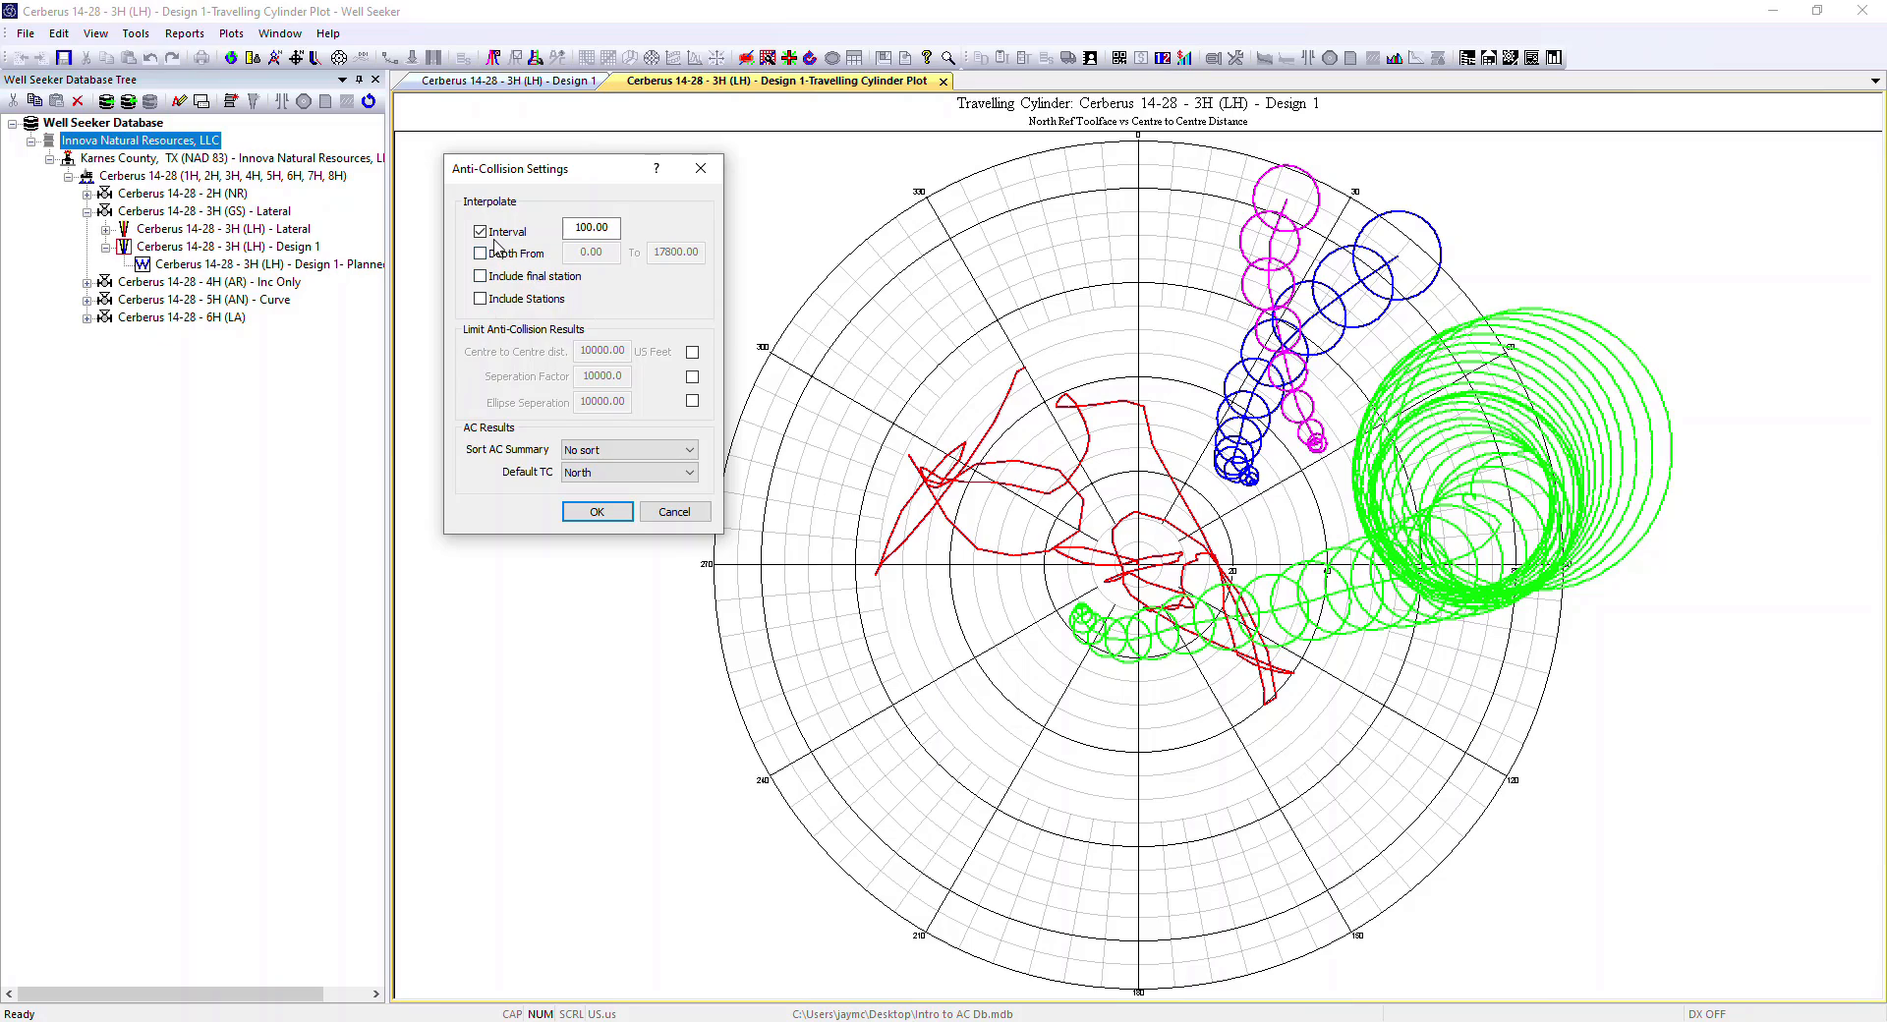
{"action": "double_click", "coordinate": [572, 227]}
{"action": "left_click", "coordinate": [480, 254]}
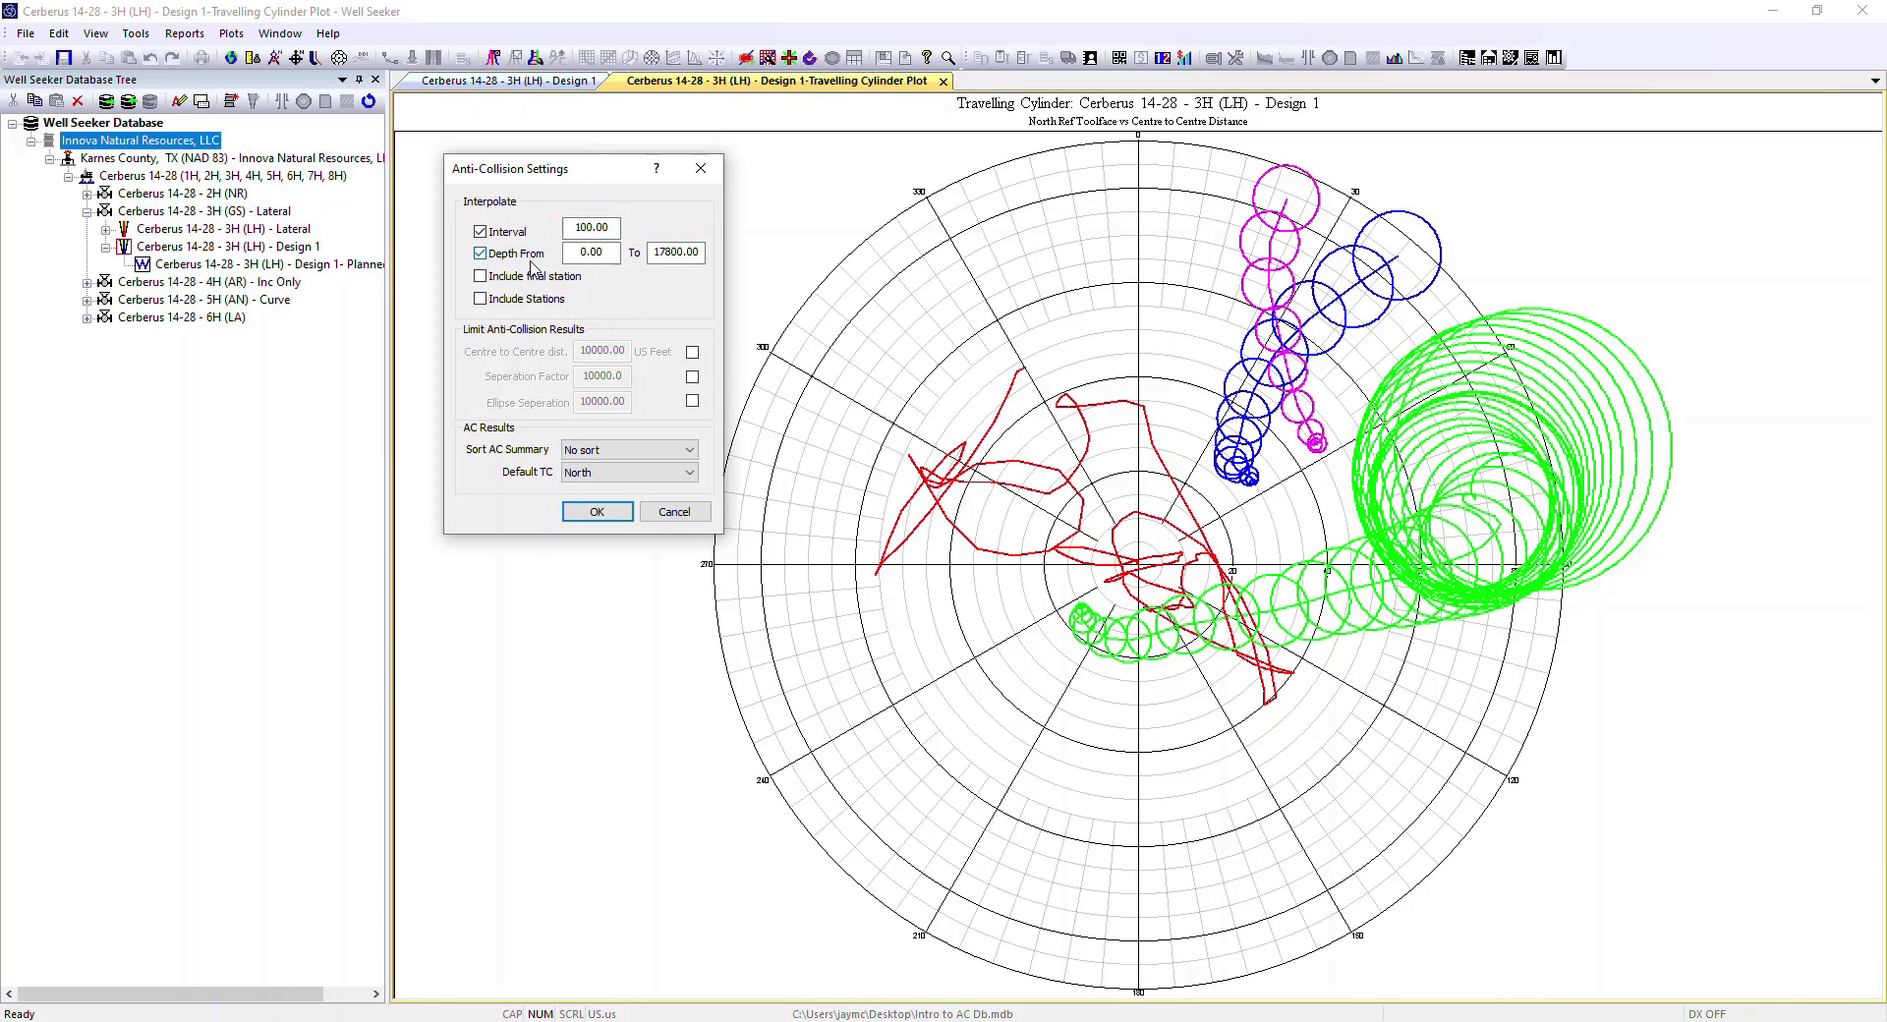
{"action": "double_click", "coordinate": [589, 252]}
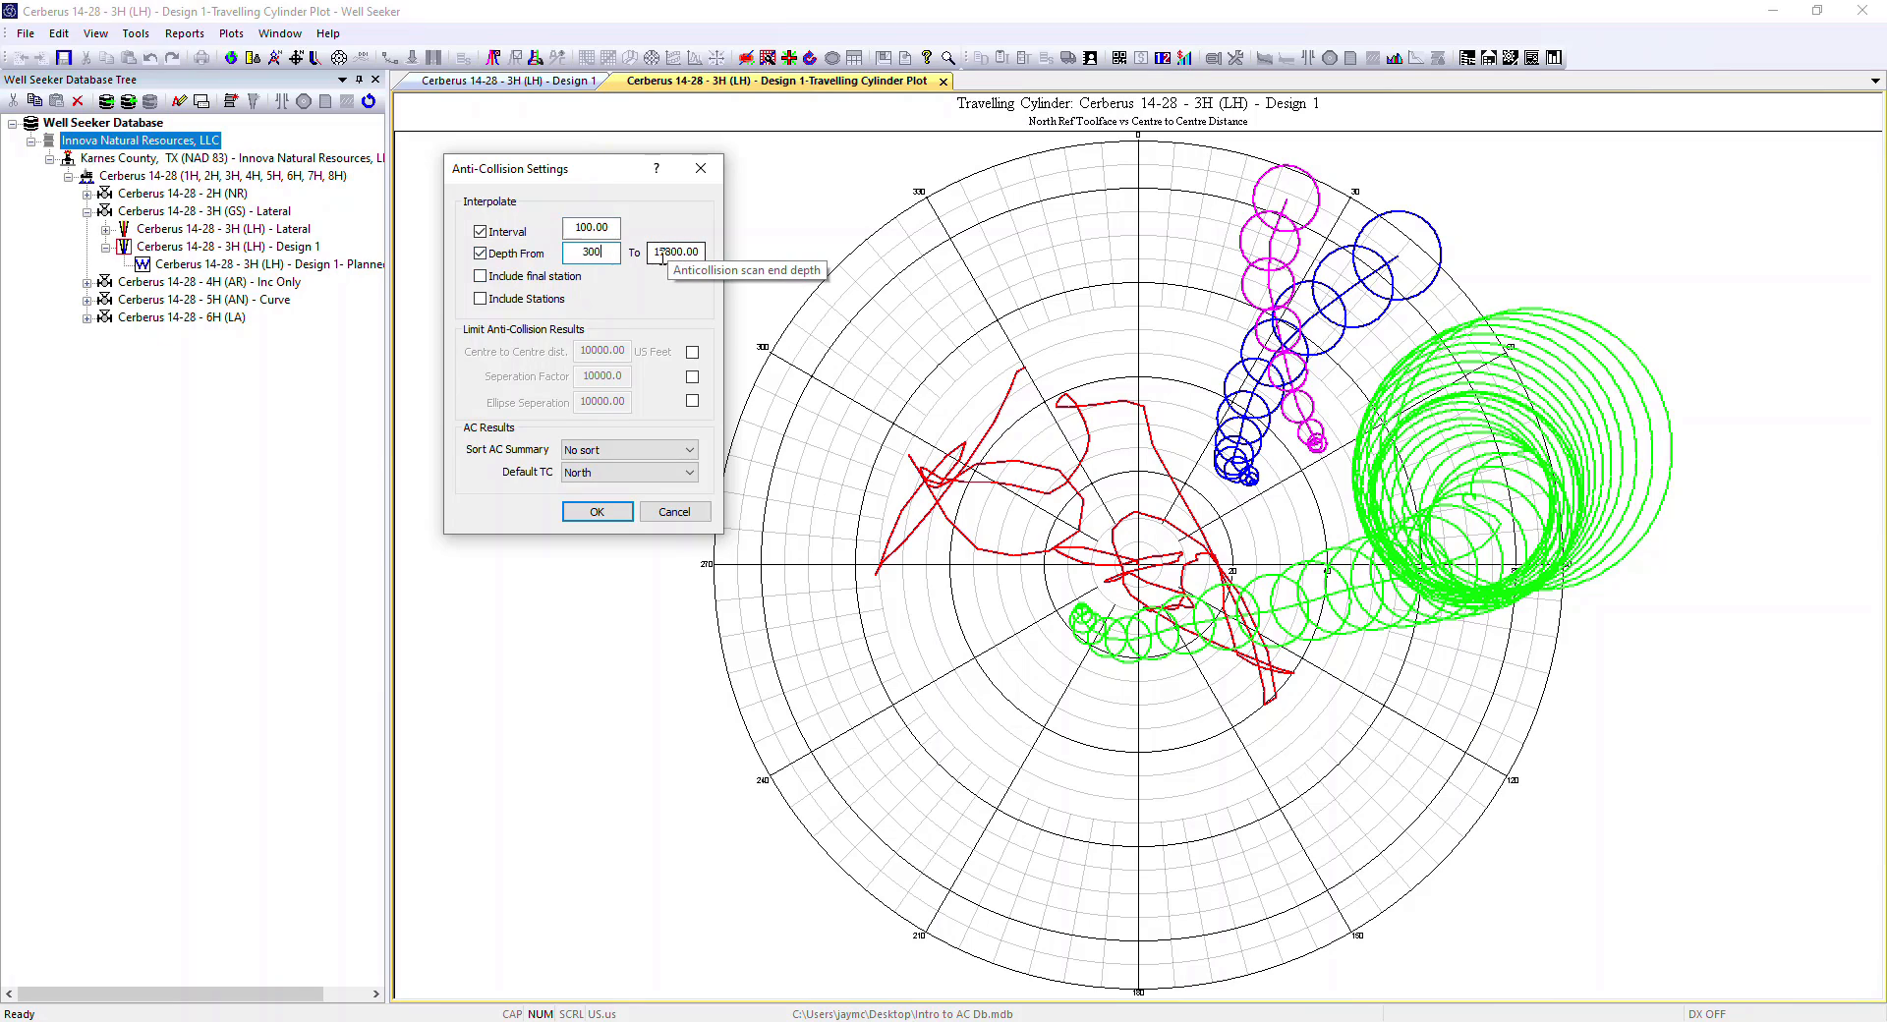
{"action": "left_click_drag", "start_coordinate": [655, 254], "coordinate": [707, 265]}
{"action": "type", "text": "500"}
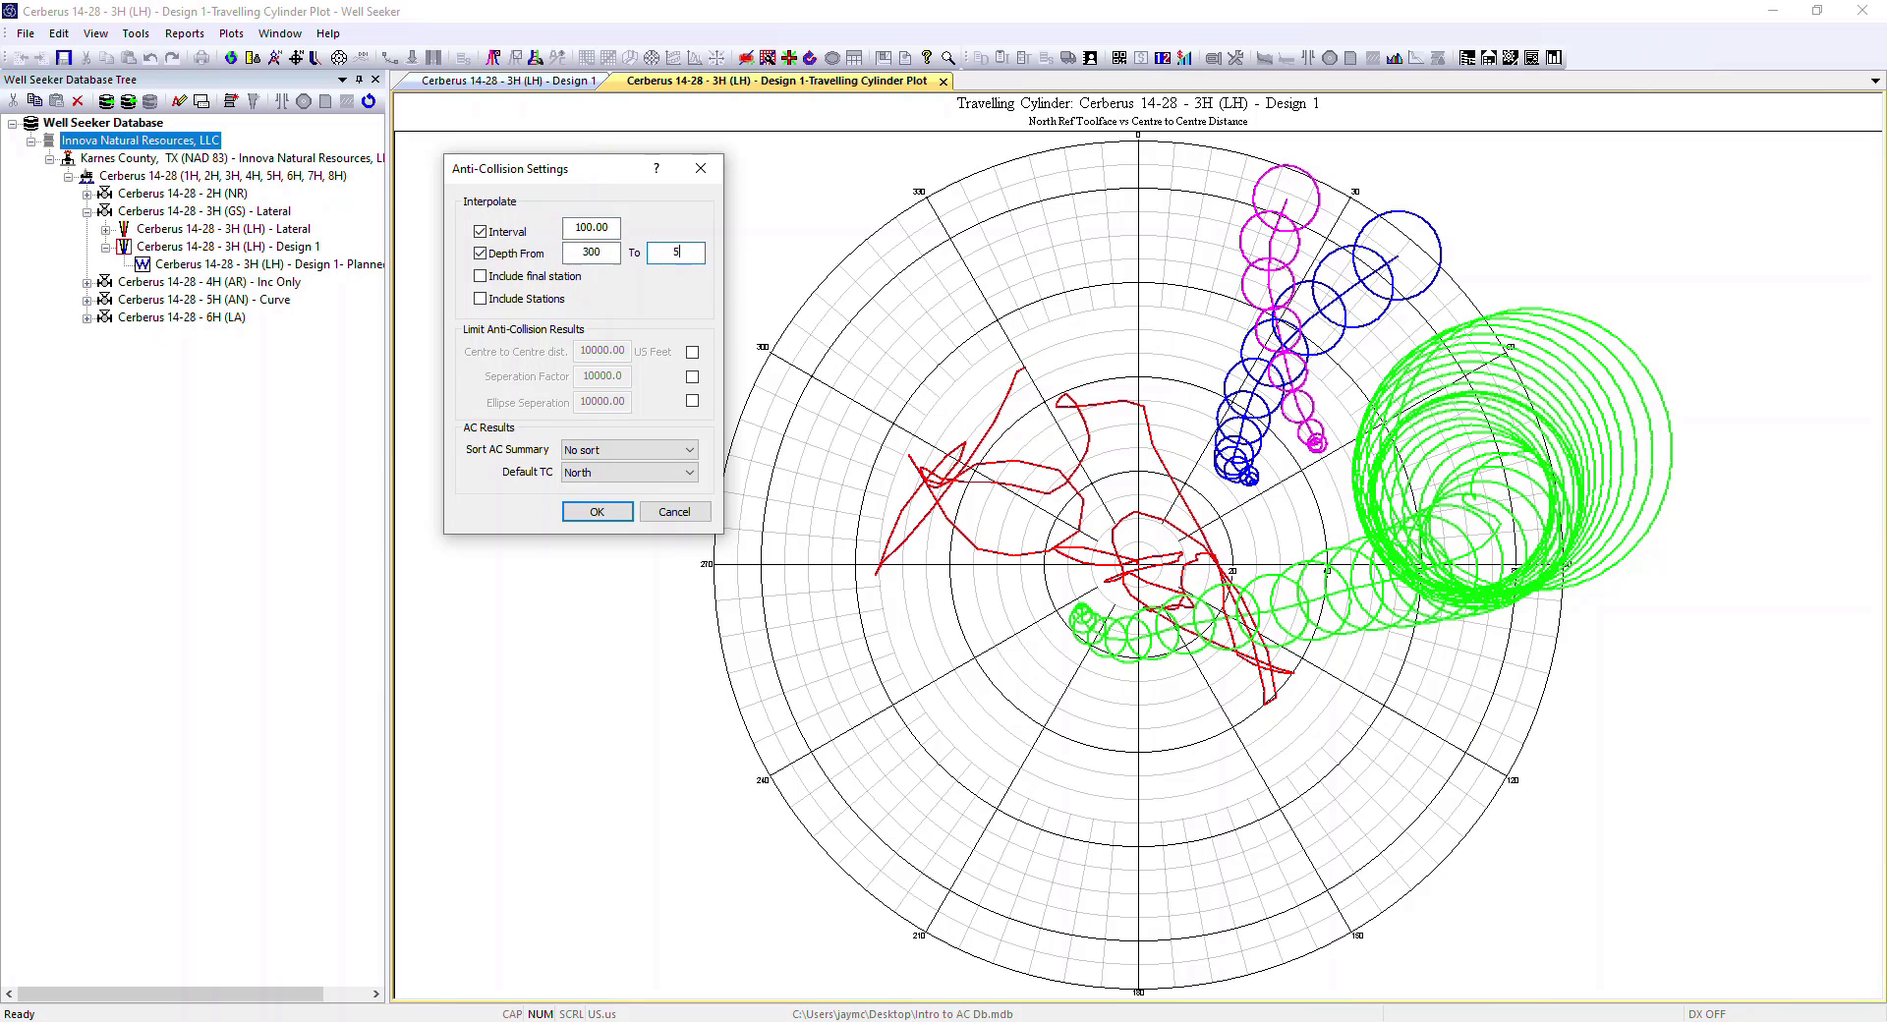
{"action": "left_click", "coordinate": [597, 511]}
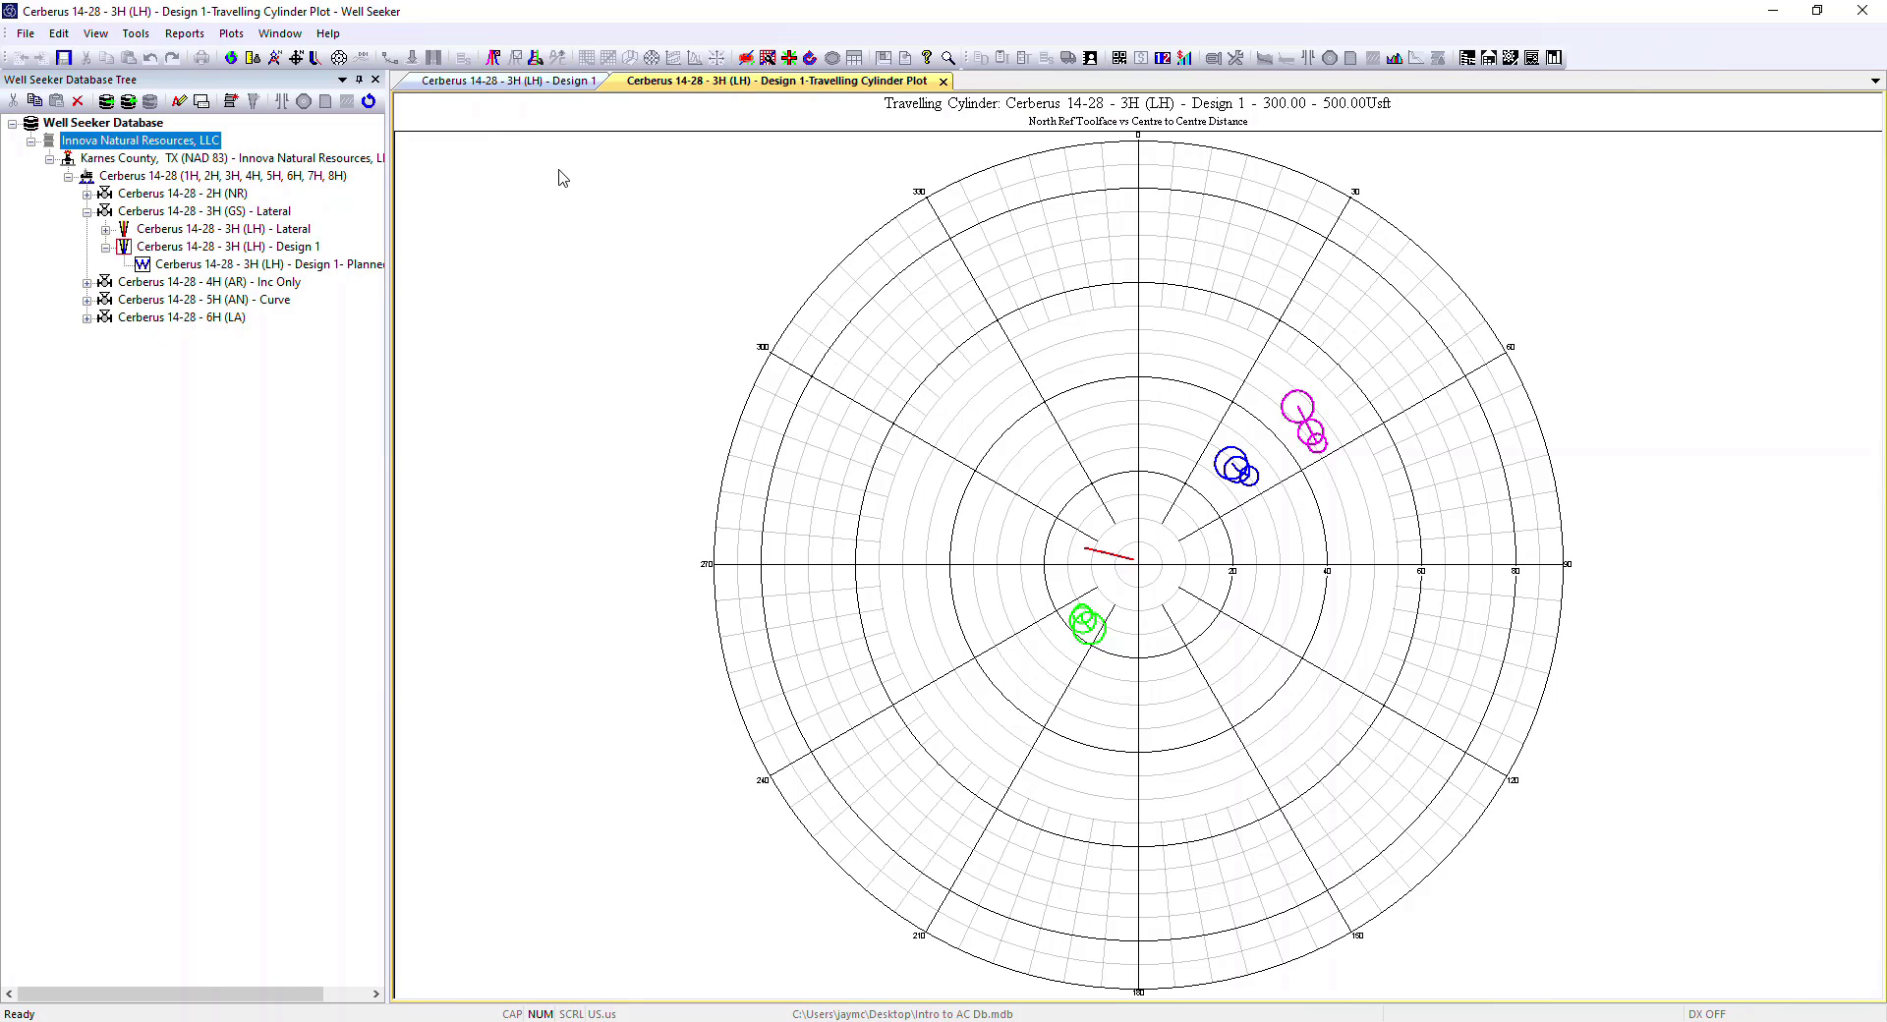
Set the anti-collision interpolation interval to 50.
{"action": "left_click", "coordinate": [536, 58]}
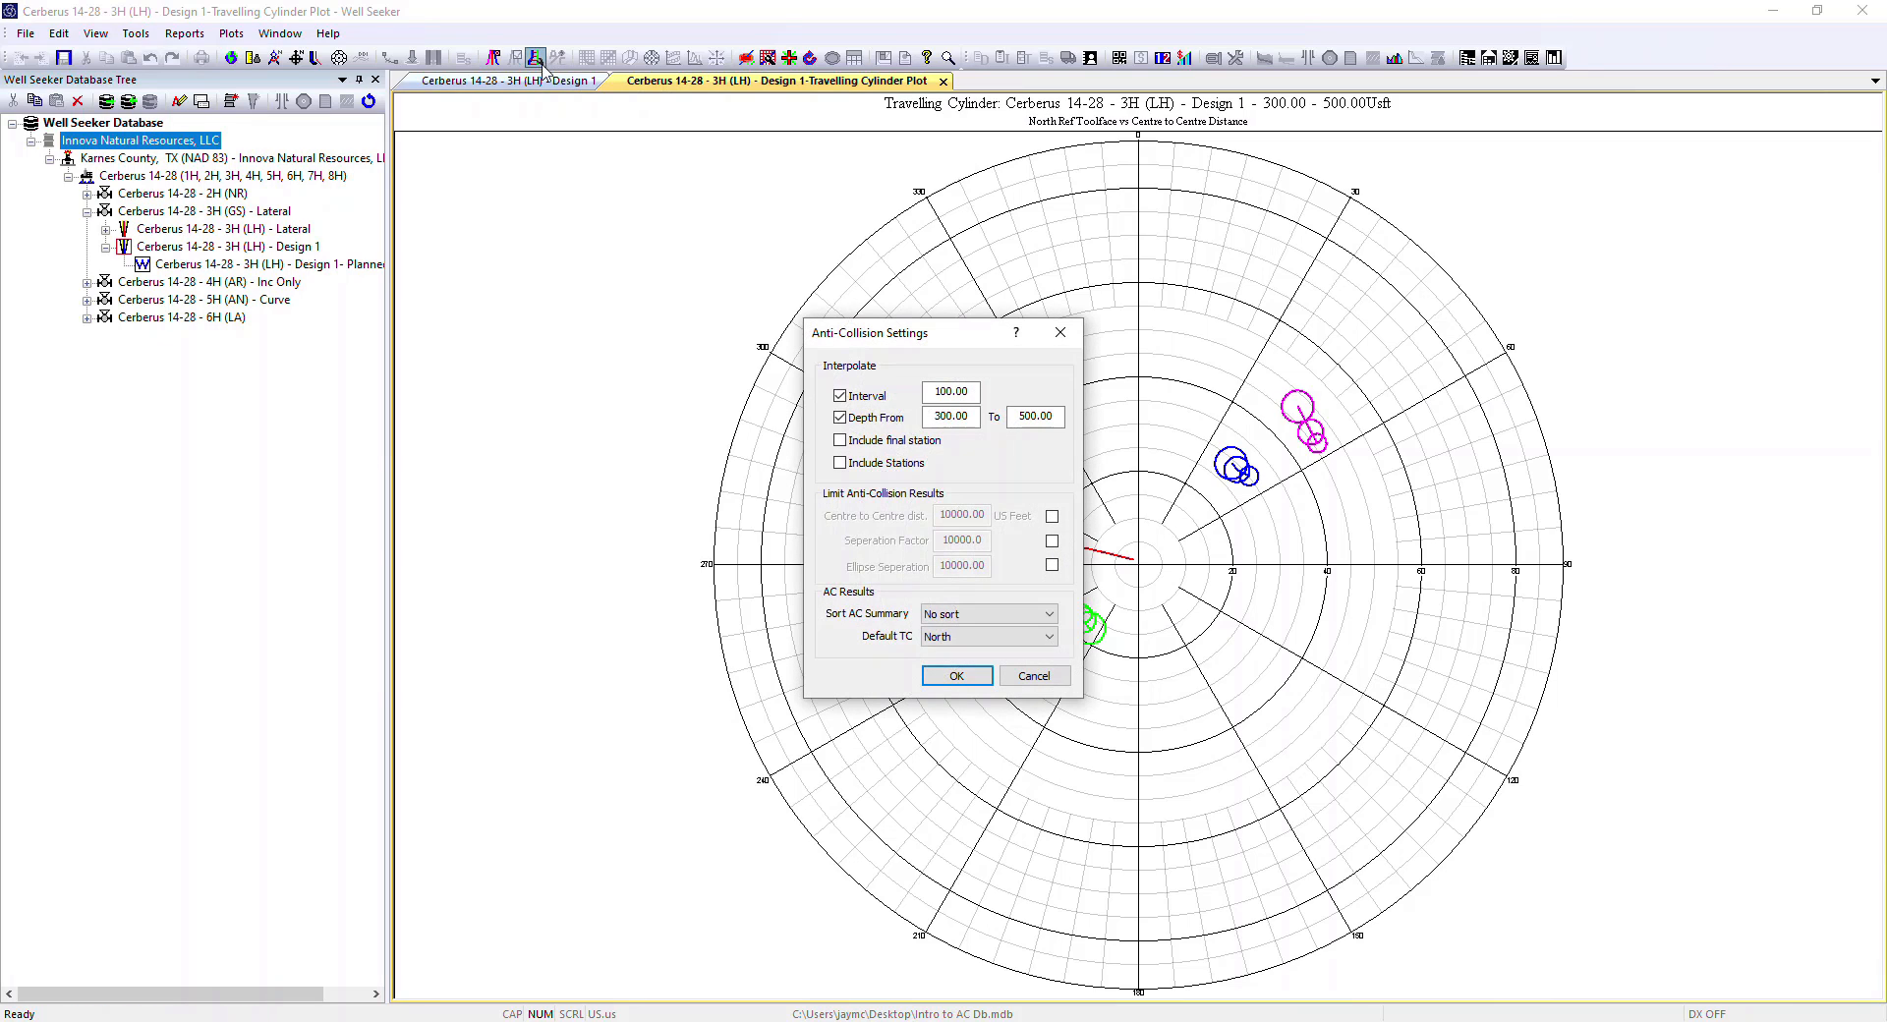
{"action": "left_click_drag", "start_coordinate": [933, 388], "coordinate": [1017, 396]}
{"action": "type", "text": "50"}
{"action": "left_click", "coordinate": [956, 677]}
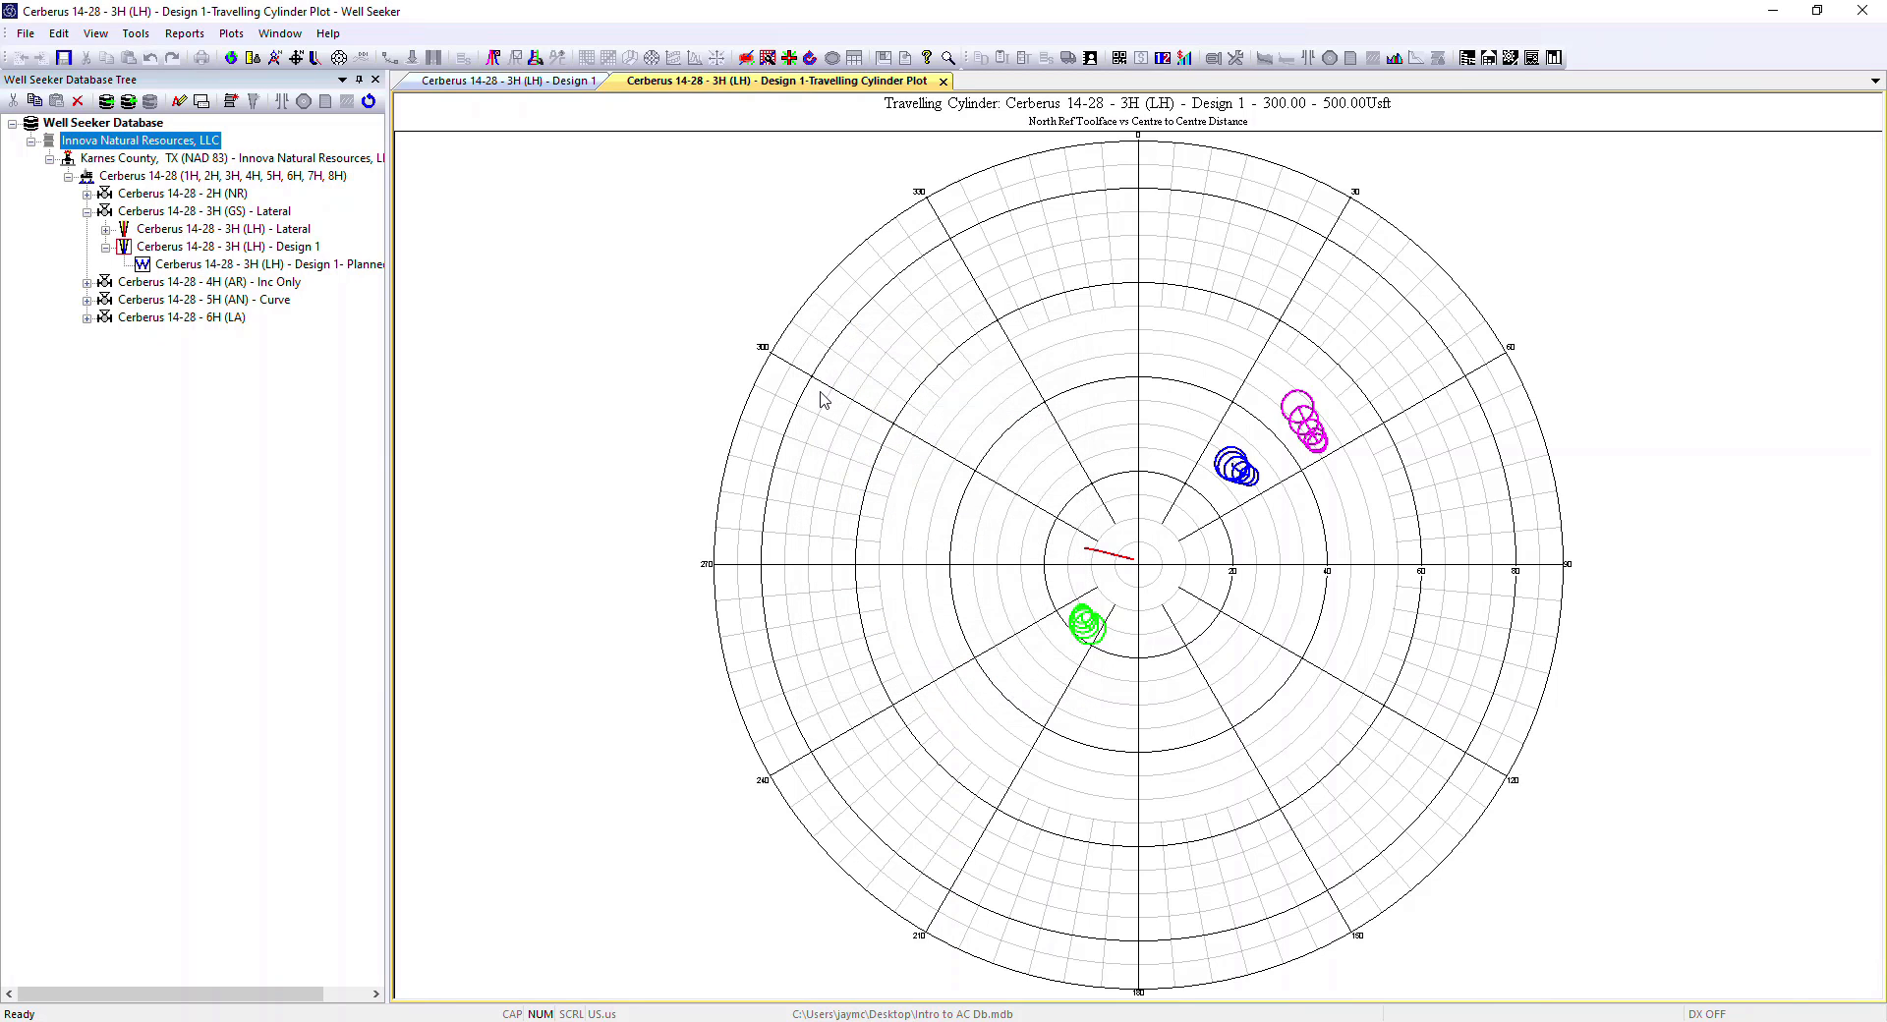
Turn on MD depth labels at a 50 UsFt interval and give the labels tether lines.
{"action": "double_click", "coordinate": [754, 310]}
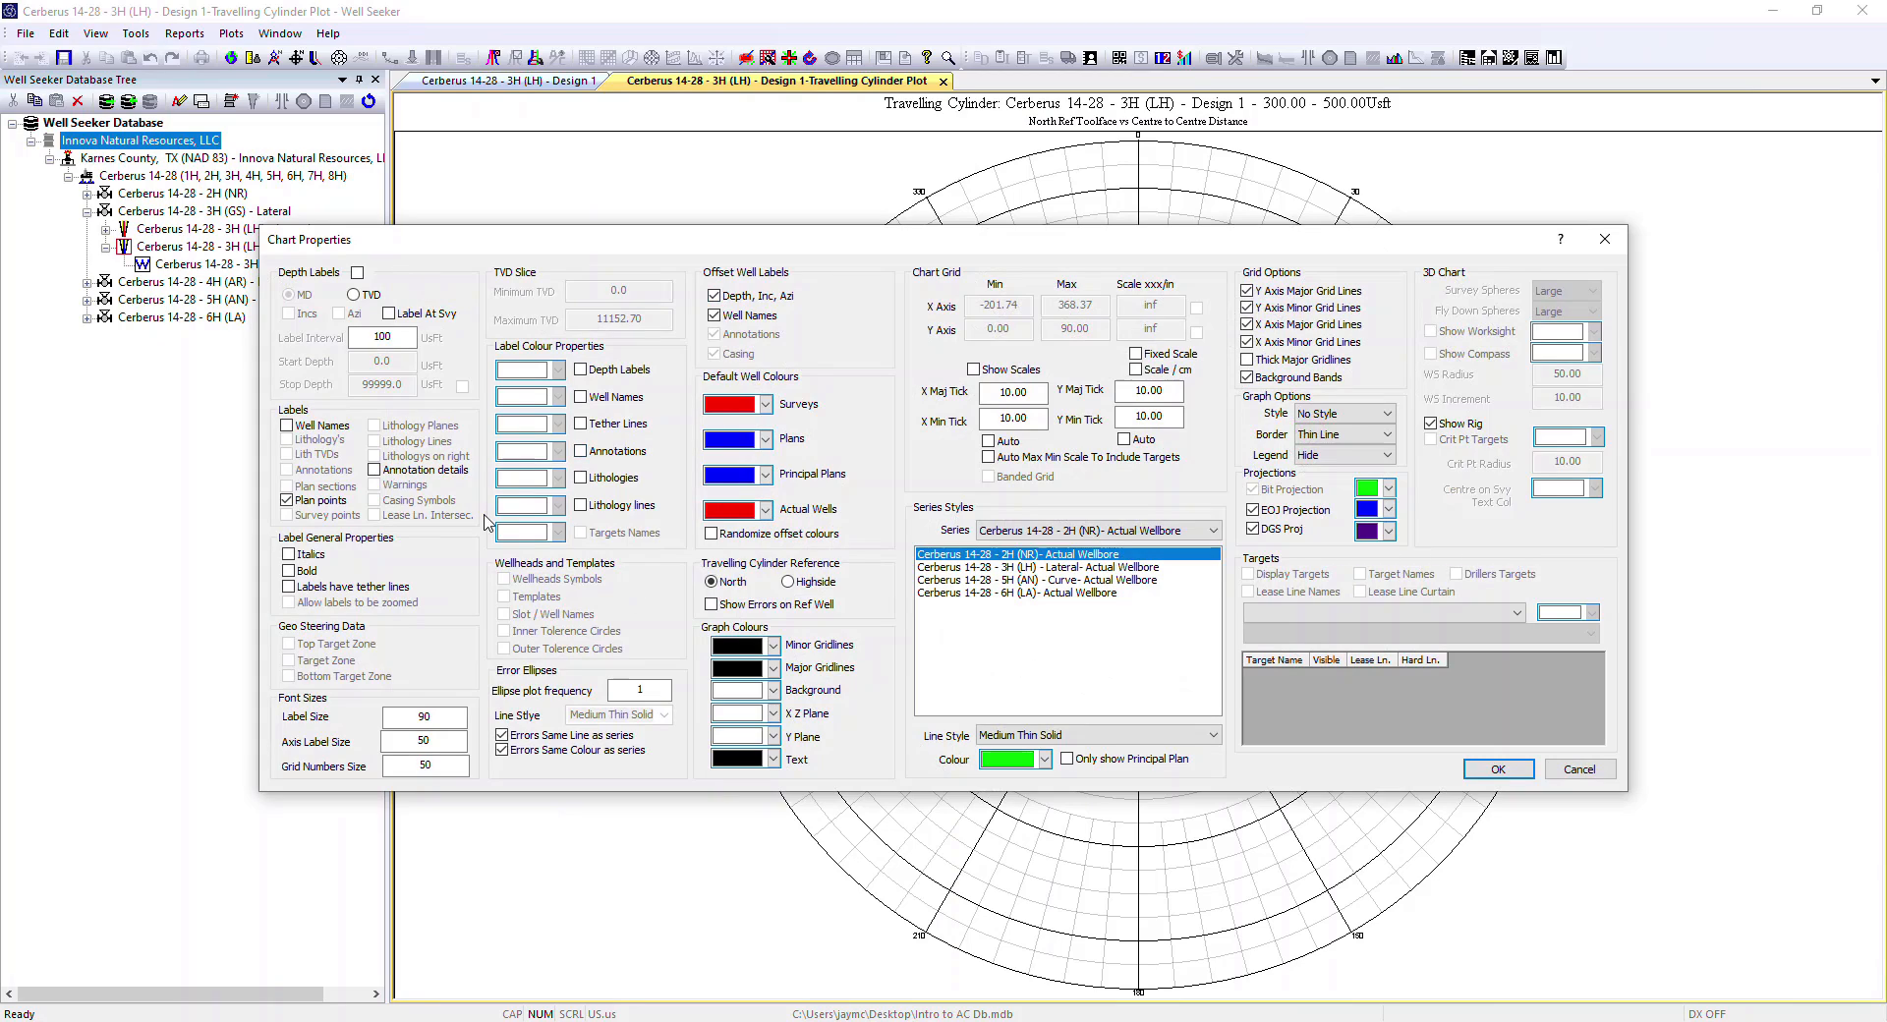
{"action": "left_click", "coordinate": [357, 272]}
{"action": "left_click_drag", "start_coordinate": [356, 337], "coordinate": [439, 342]}
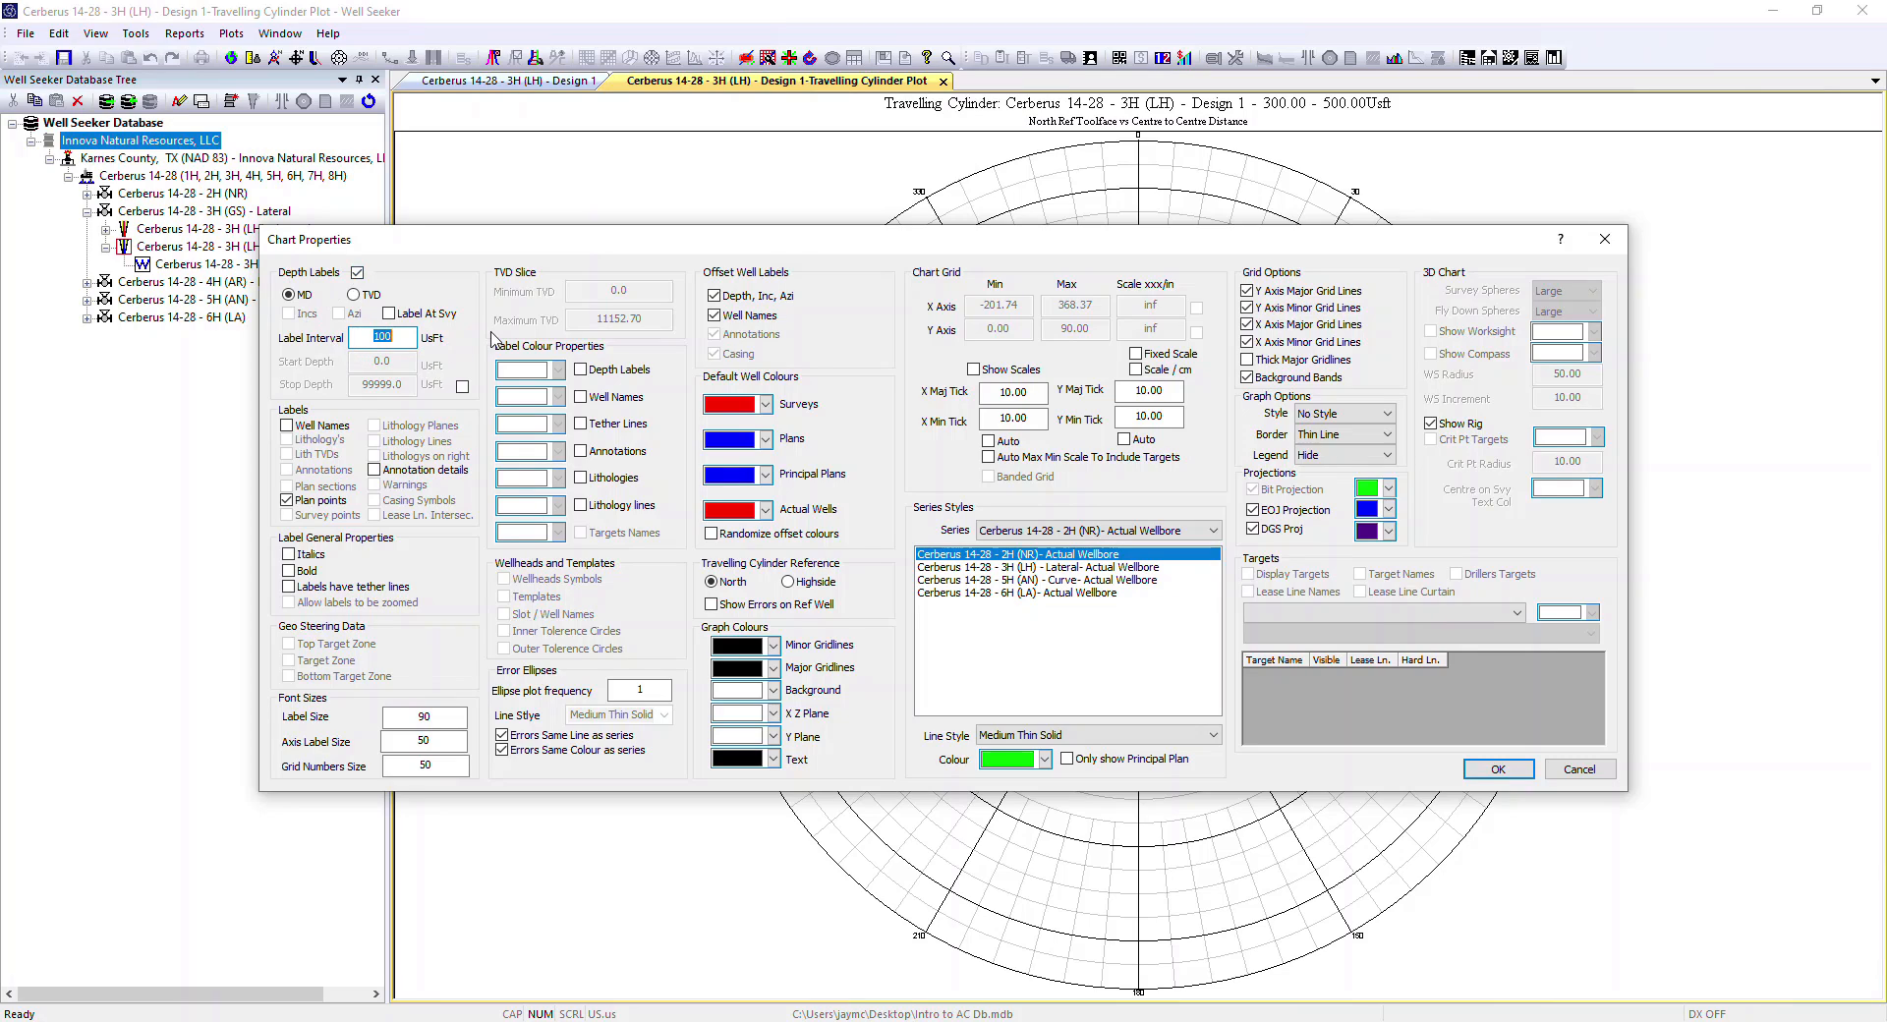
{"action": "type", "text": "50"}
{"action": "double_click", "coordinate": [640, 691]}
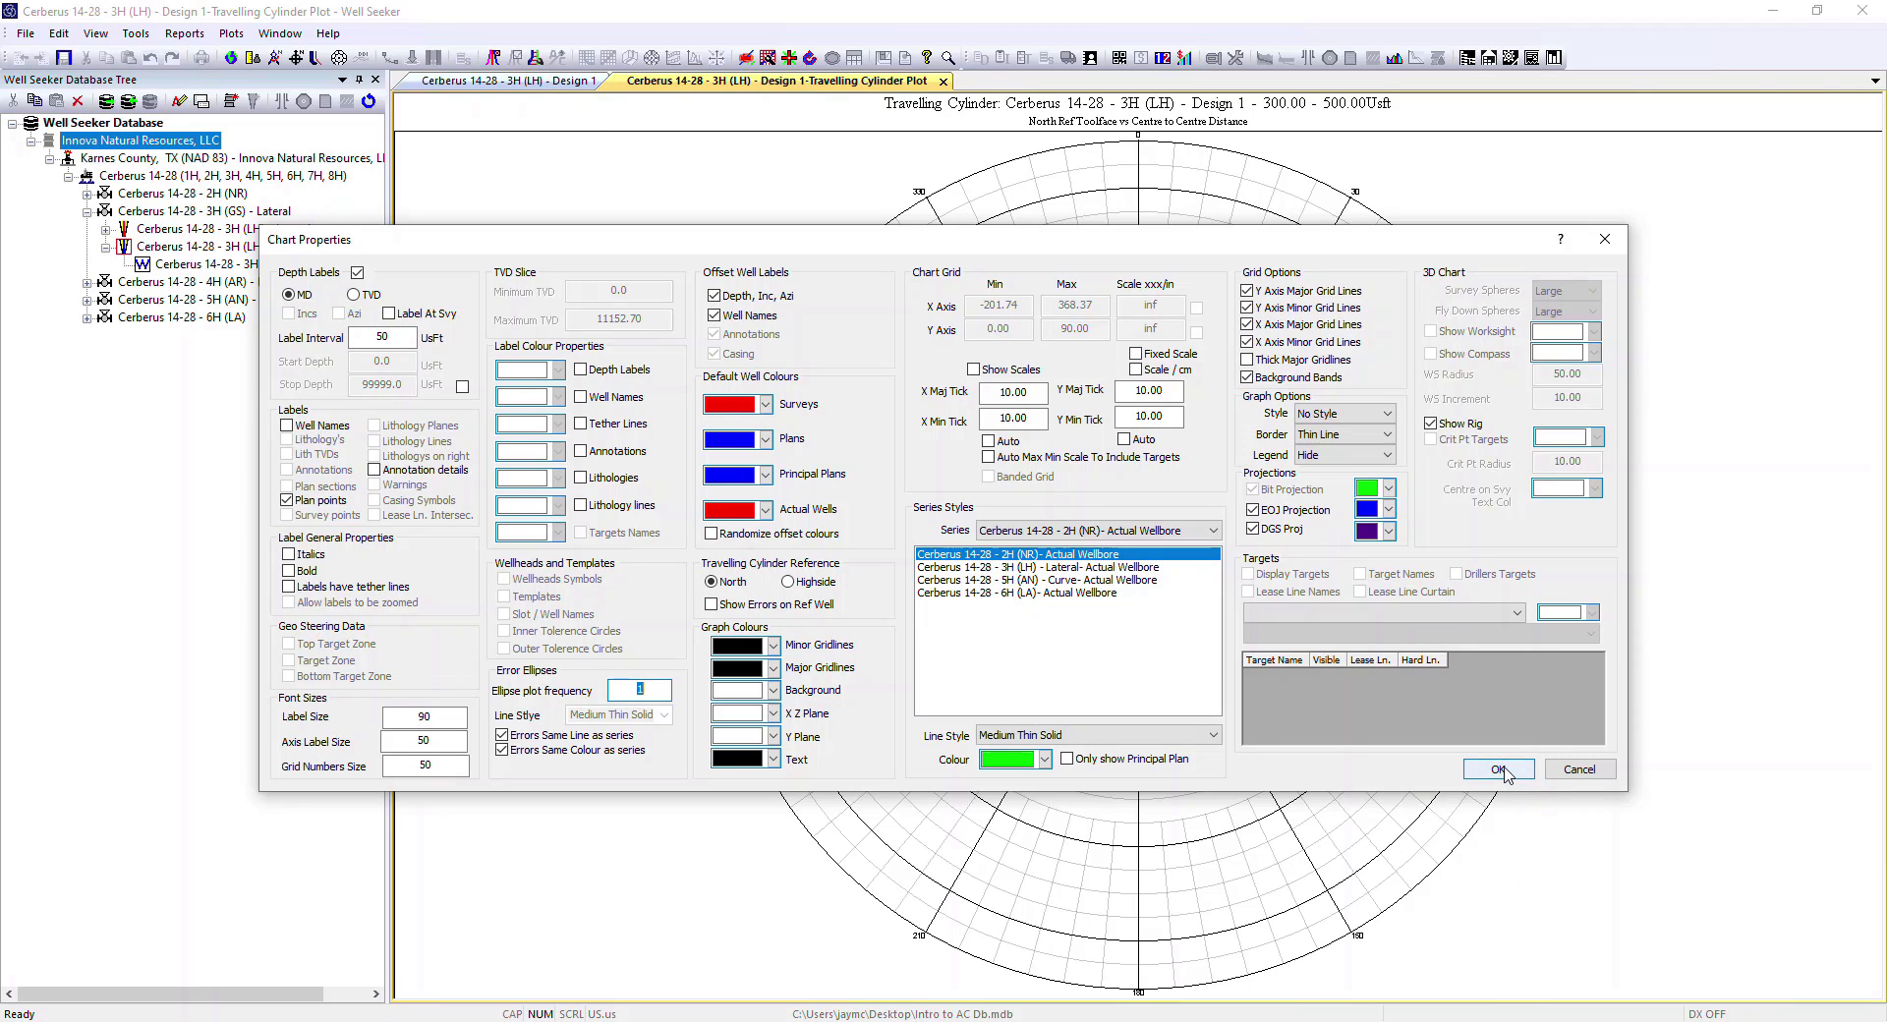
{"action": "left_click", "coordinate": [373, 590]}
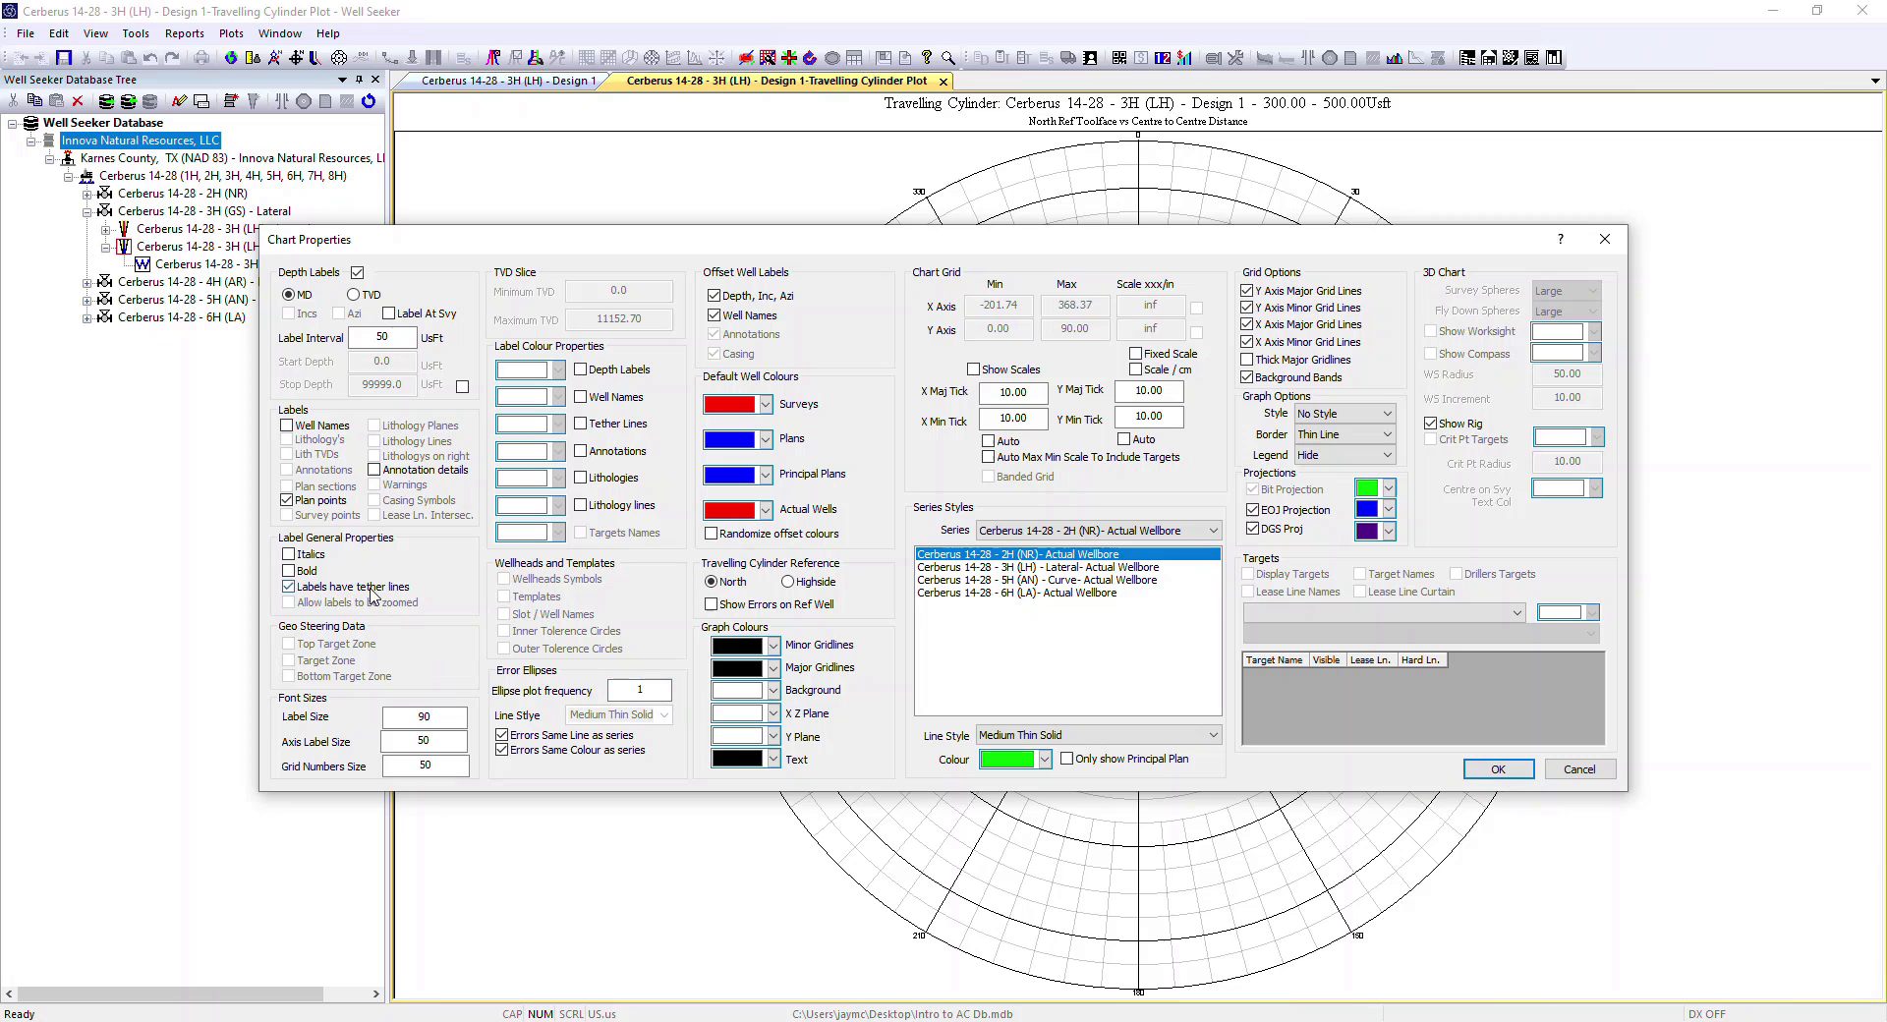
{"action": "left_click", "coordinate": [1494, 771]}
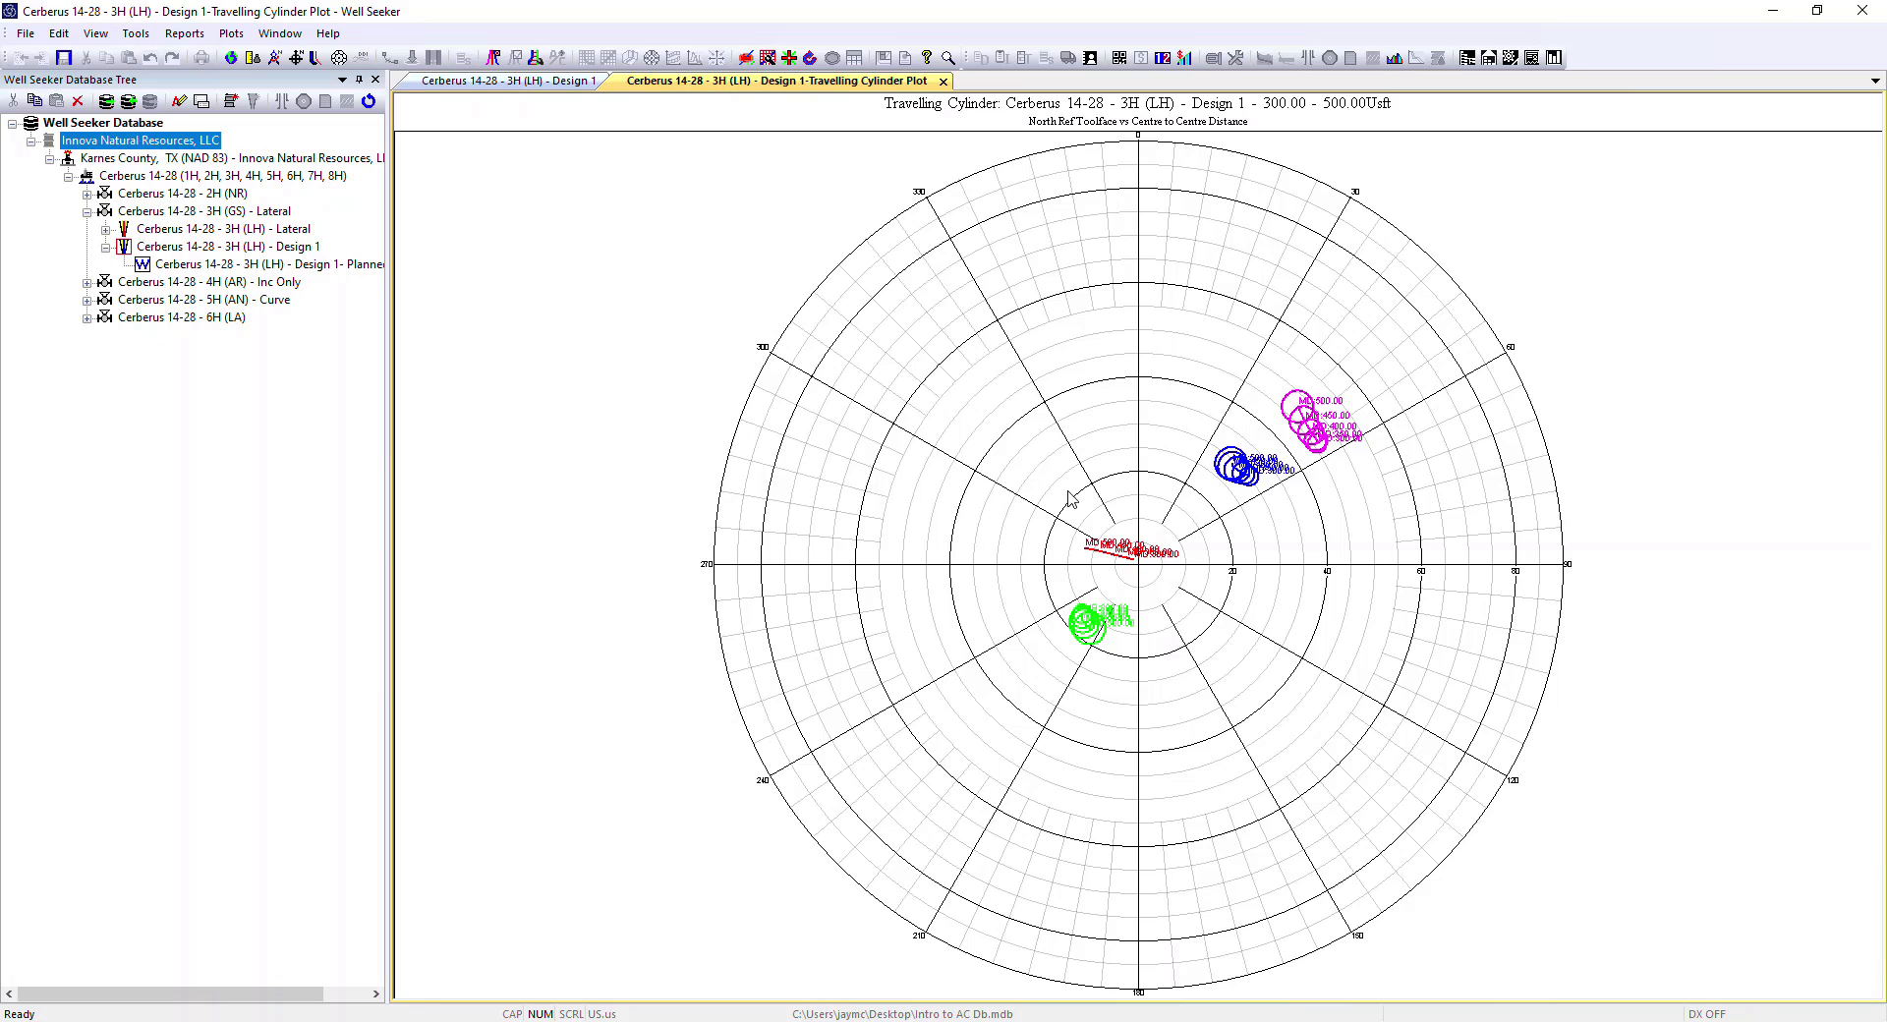
Set the travelling cylinder plot's label font size to 130.
{"action": "left_click_drag", "start_coordinate": [1069, 499], "coordinate": [1279, 643]}
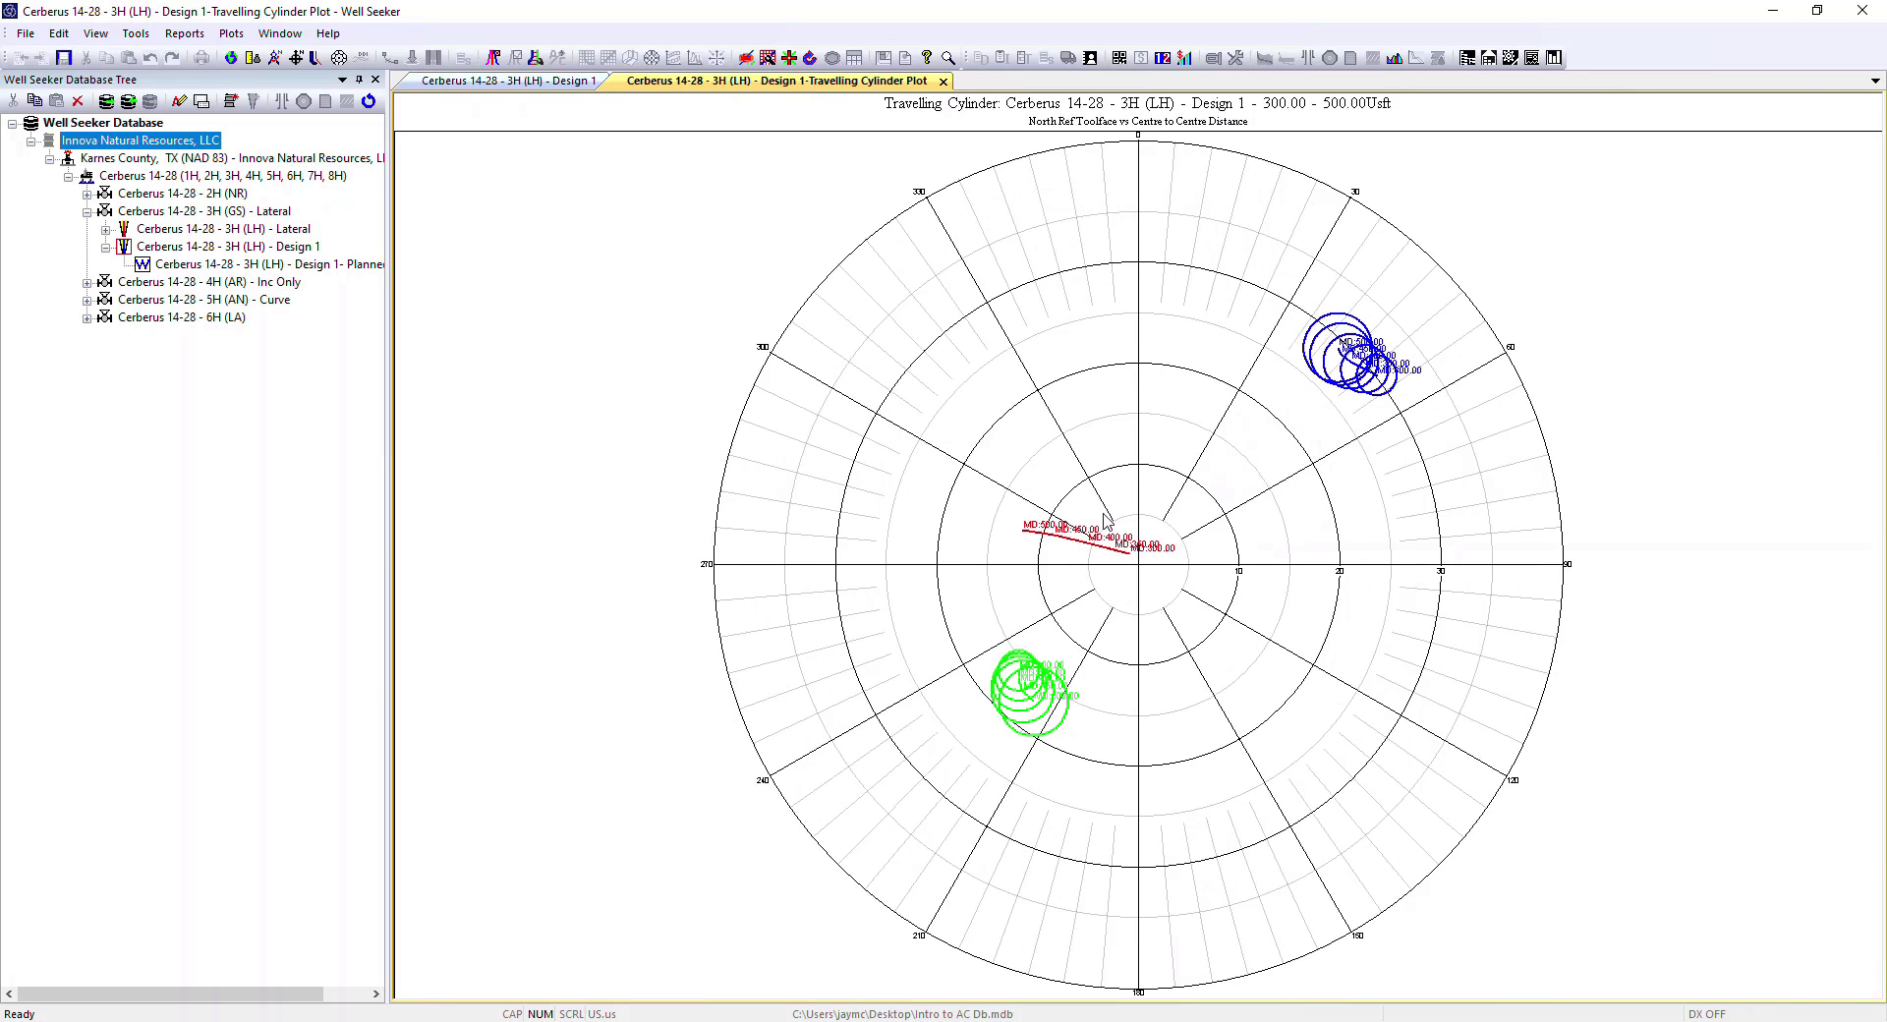
{"action": "double_click", "coordinate": [1135, 464]}
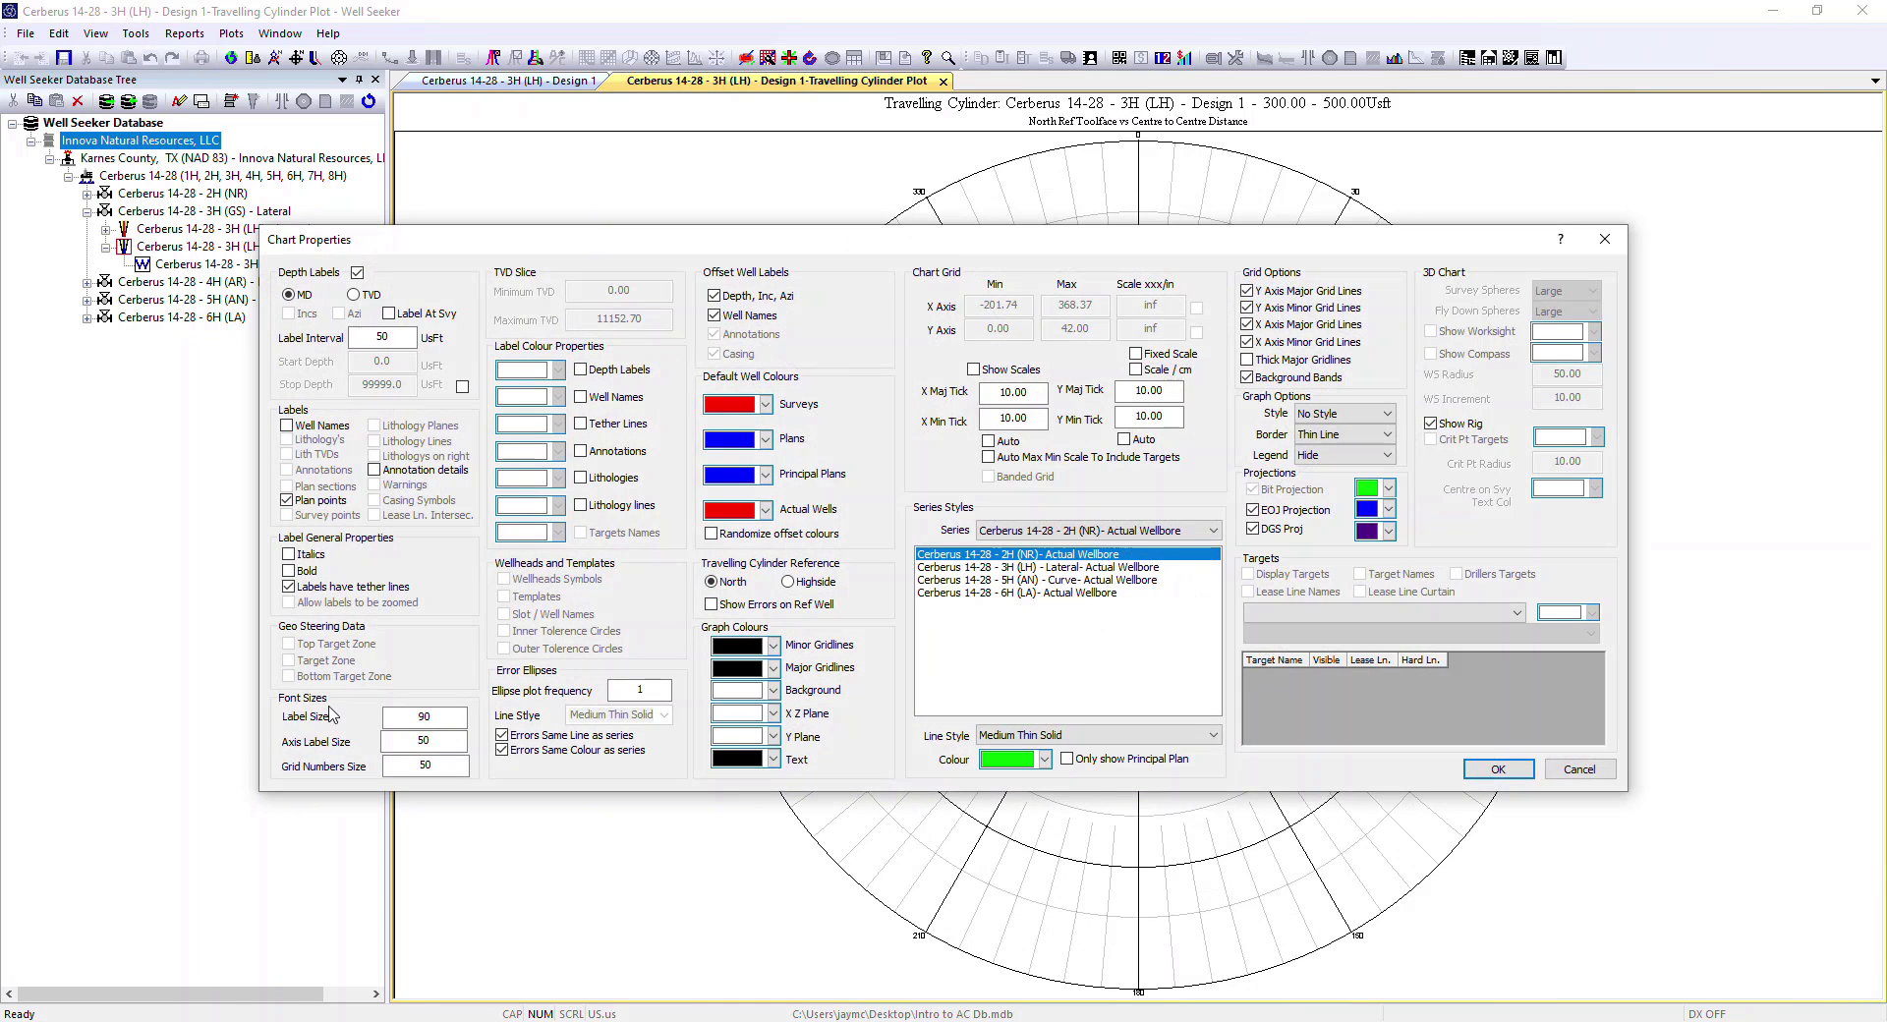
{"action": "double_click", "coordinate": [386, 716]}
{"action": "type", "text": "130"}
{"action": "left_click", "coordinate": [1488, 768]}
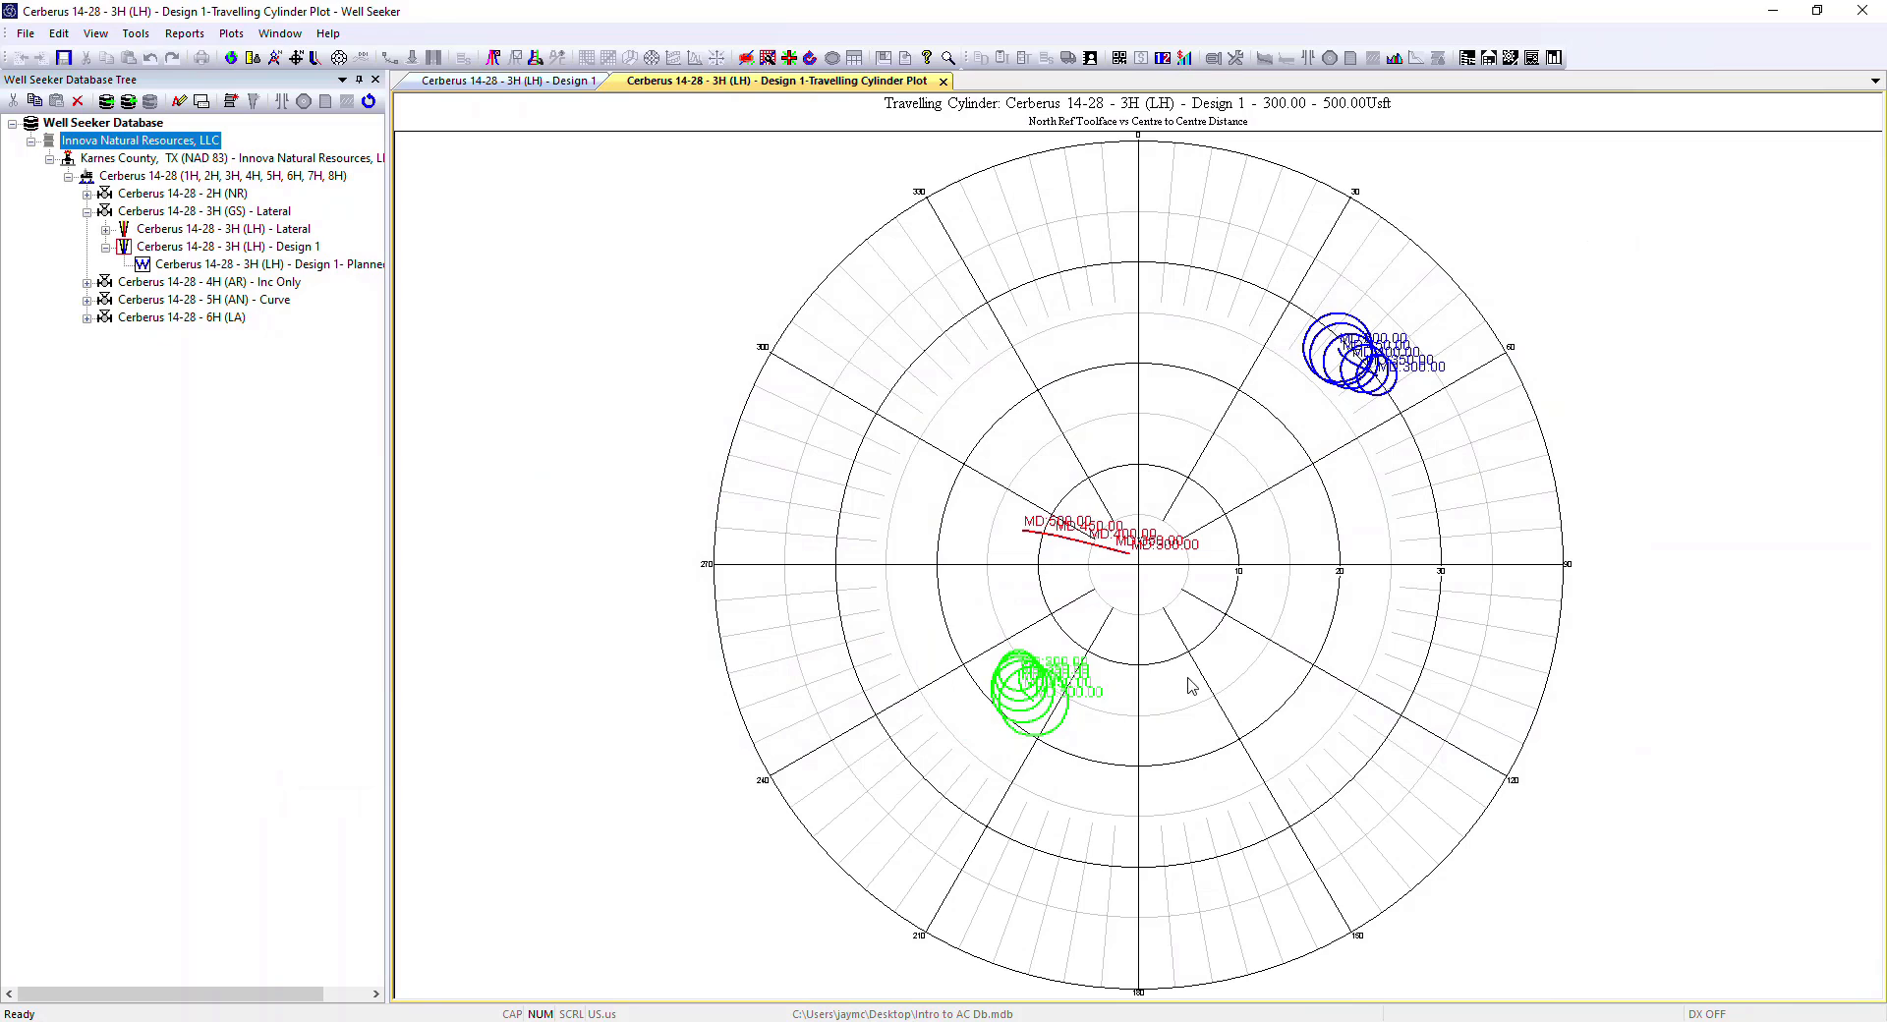
Spread the overlapping MD depth labels of the green, red and blue wells clear of their paths and ellipses.
{"action": "left_click_drag", "start_coordinate": [1093, 694], "coordinate": [1148, 755]}
{"action": "left_click_drag", "start_coordinate": [1097, 700], "coordinate": [977, 631]}
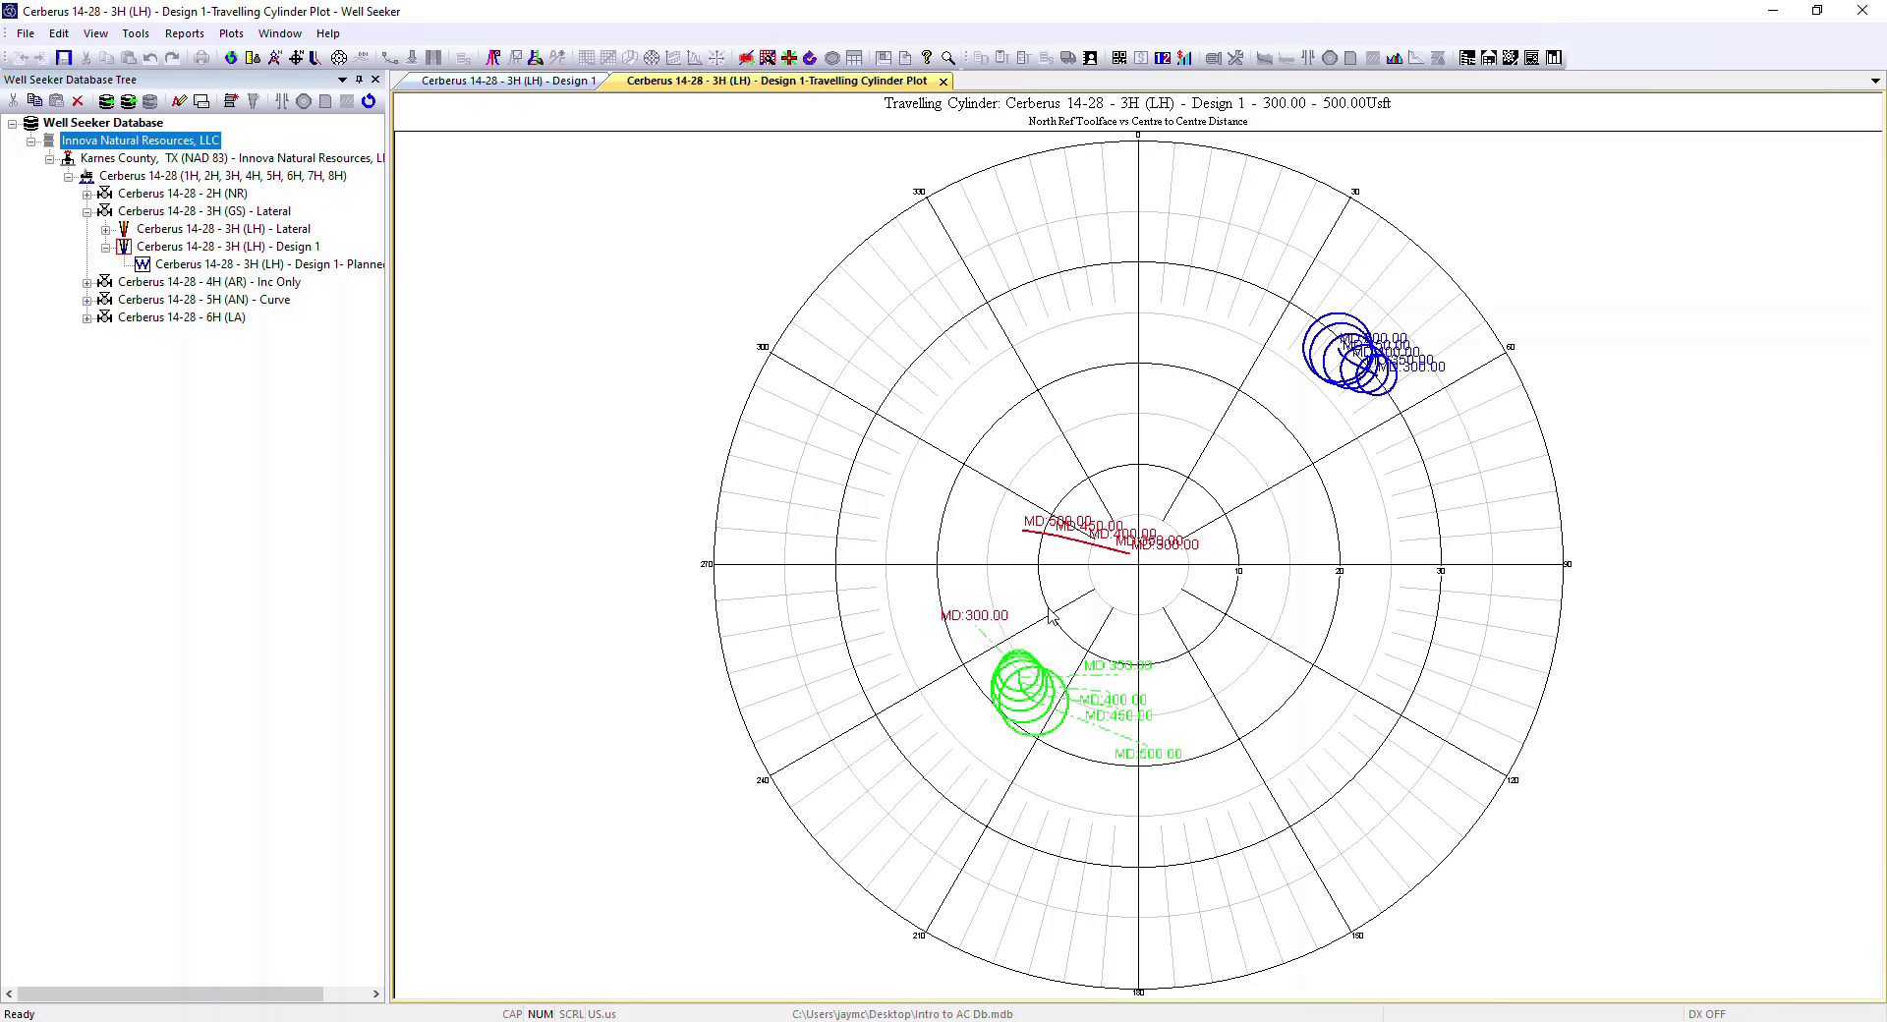
{"action": "left_click_drag", "start_coordinate": [1035, 526], "coordinate": [1191, 577]}
{"action": "left_click_drag", "start_coordinate": [1431, 365], "coordinate": [1464, 401]}
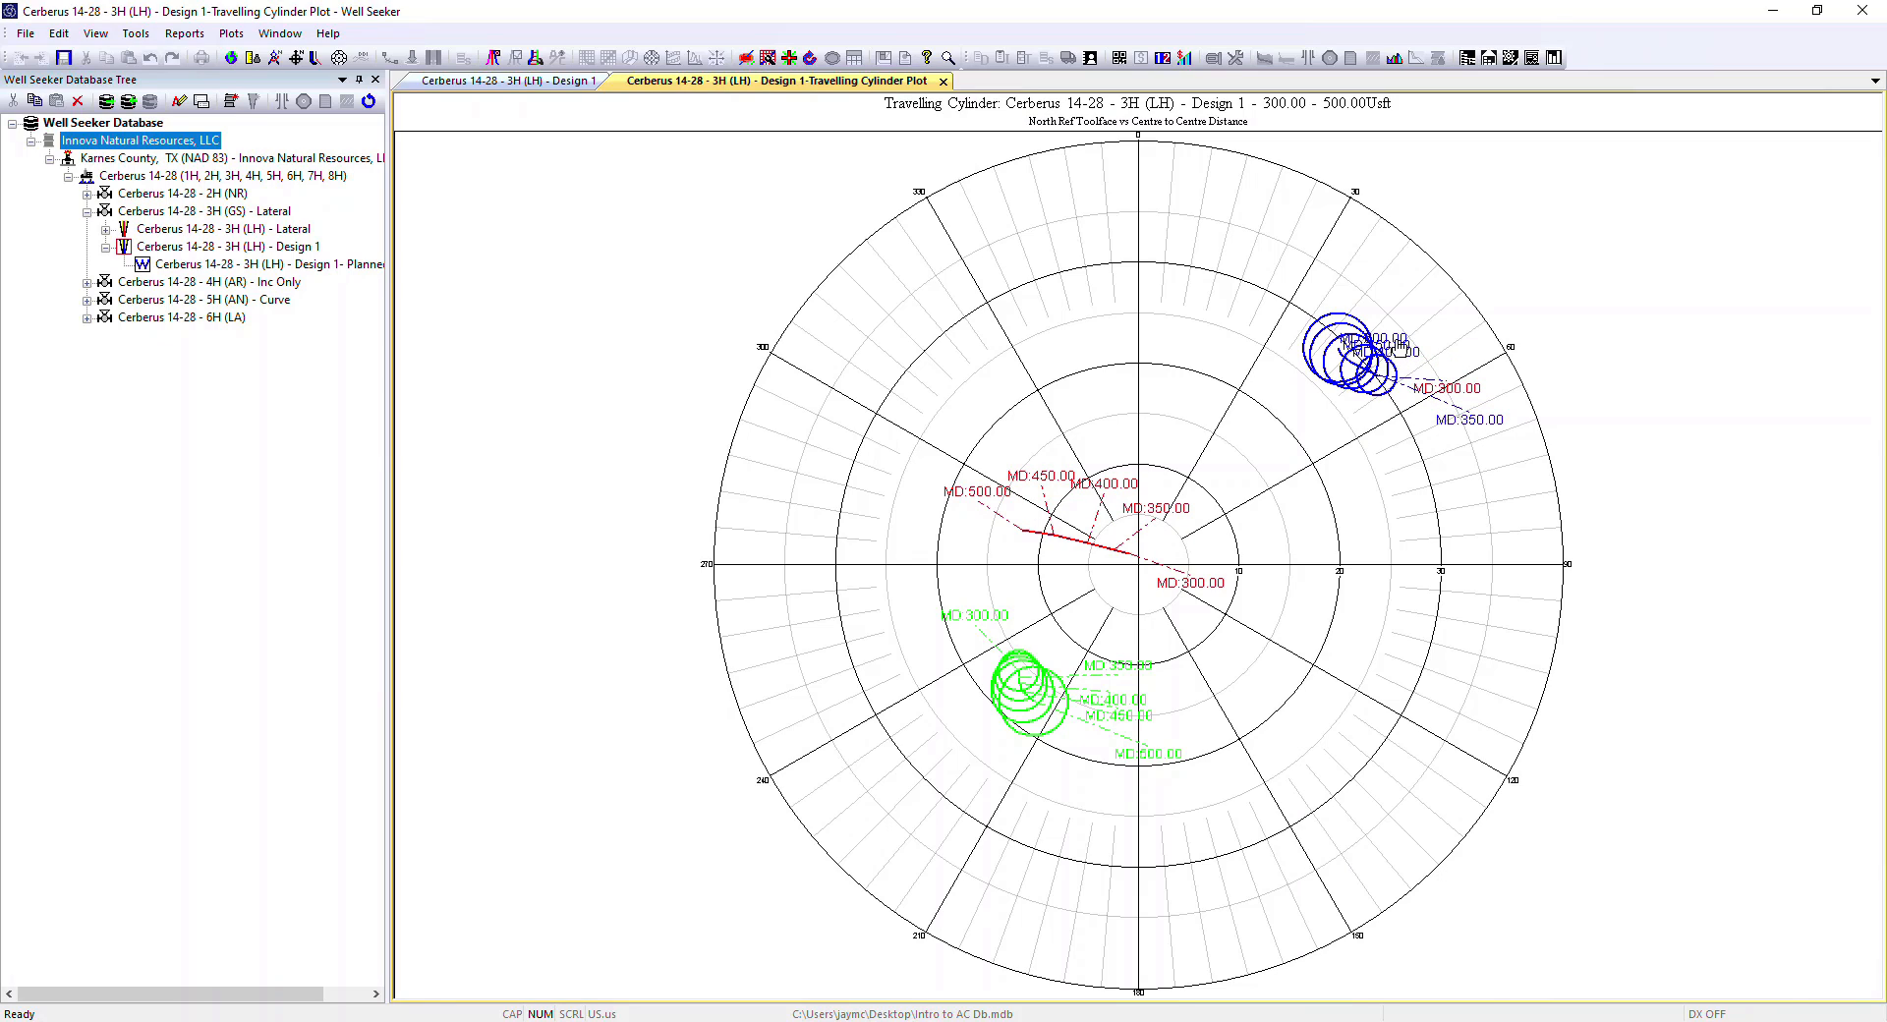
{"action": "left_click_drag", "start_coordinate": [1378, 339], "coordinate": [1314, 292]}
{"action": "left_click_drag", "start_coordinate": [1389, 344], "coordinate": [1375, 297]}
{"action": "left_click_drag", "start_coordinate": [1402, 361], "coordinate": [1448, 329]}
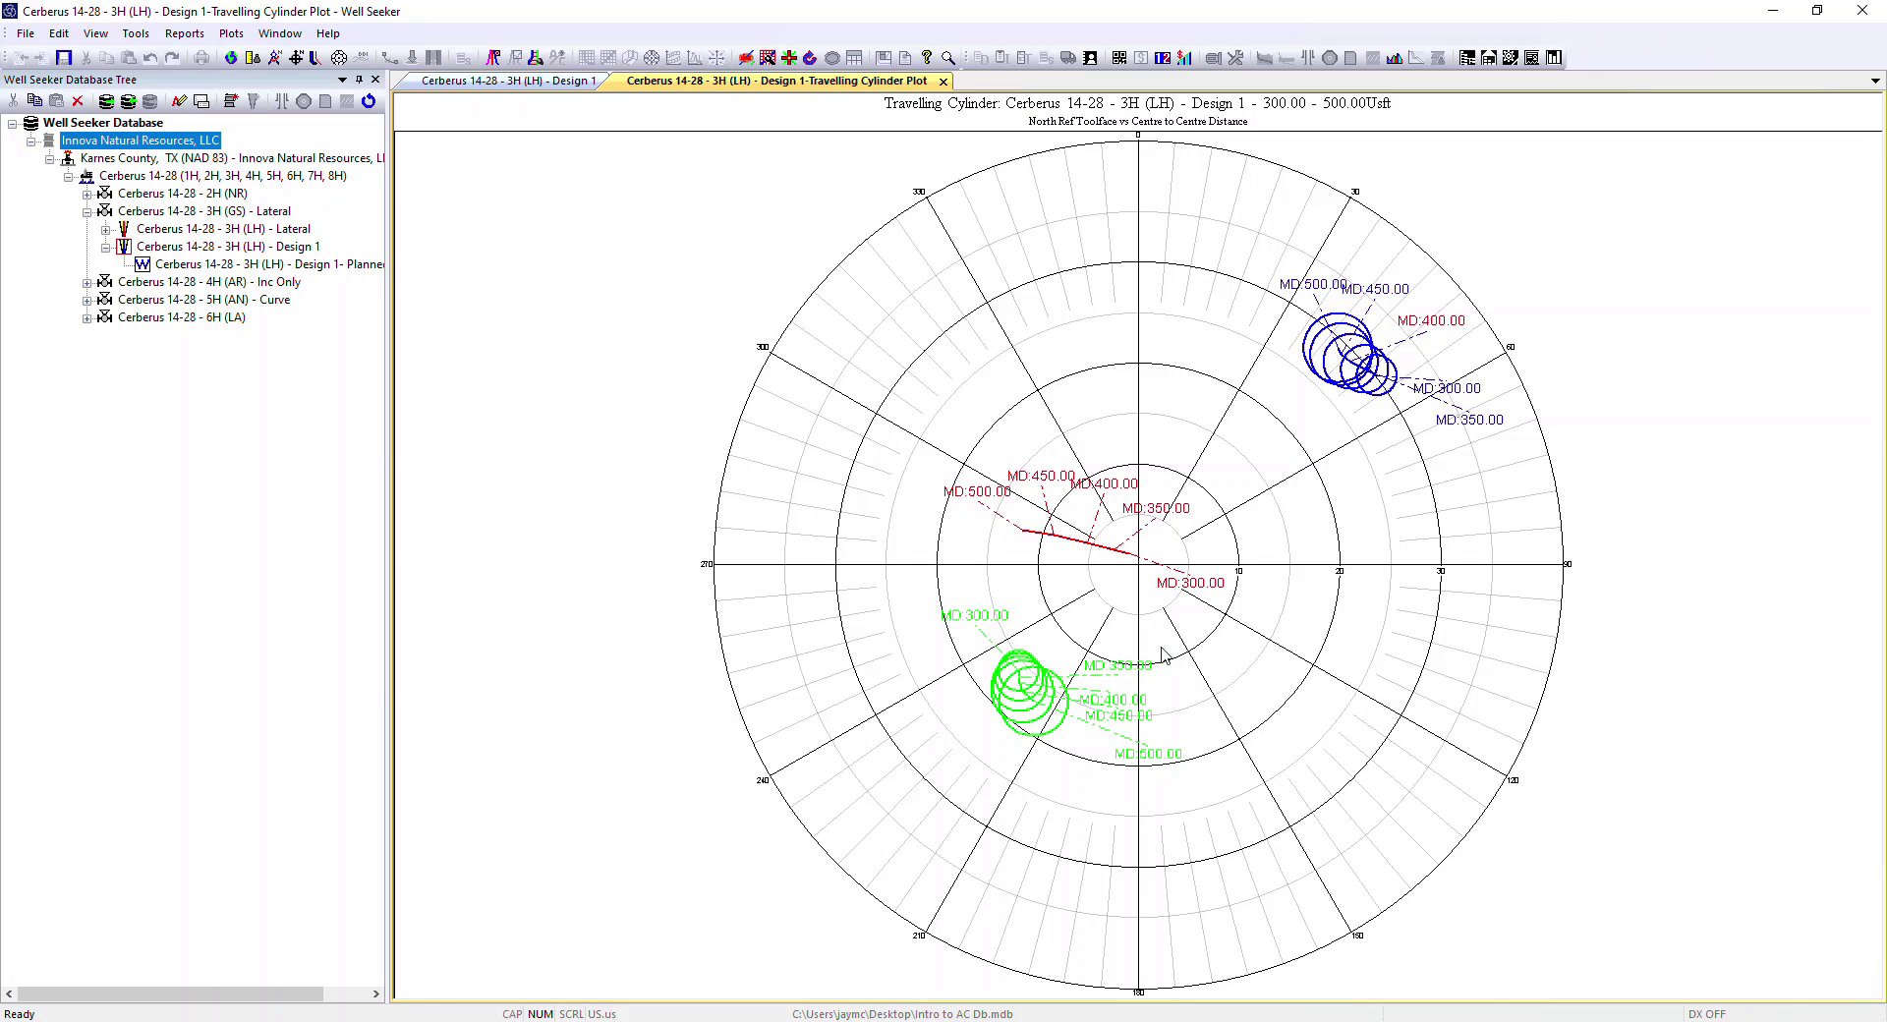
In the operator properties of Innova Natural Resources, LLC, set the TC Plot Safety Factor to 1.2 and apply it.
{"action": "right_click", "coordinate": [172, 141]}
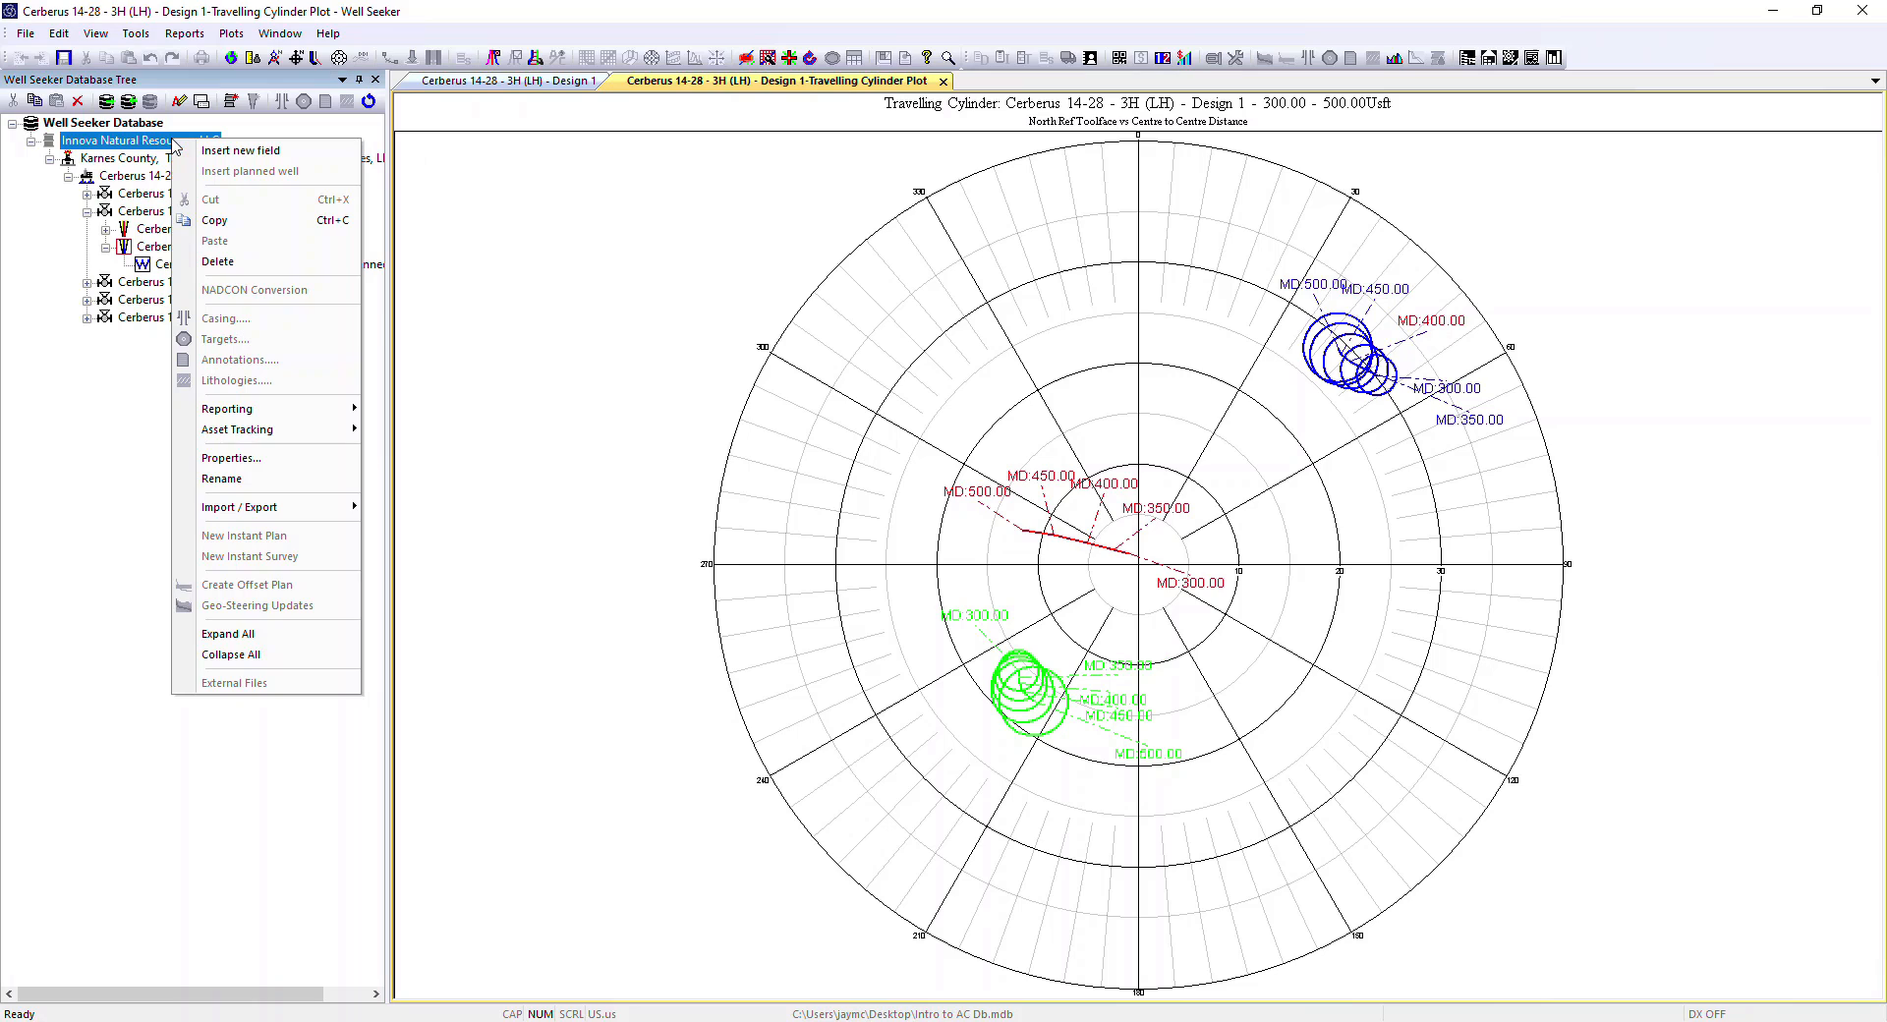
{"action": "left_click", "coordinate": [256, 460]}
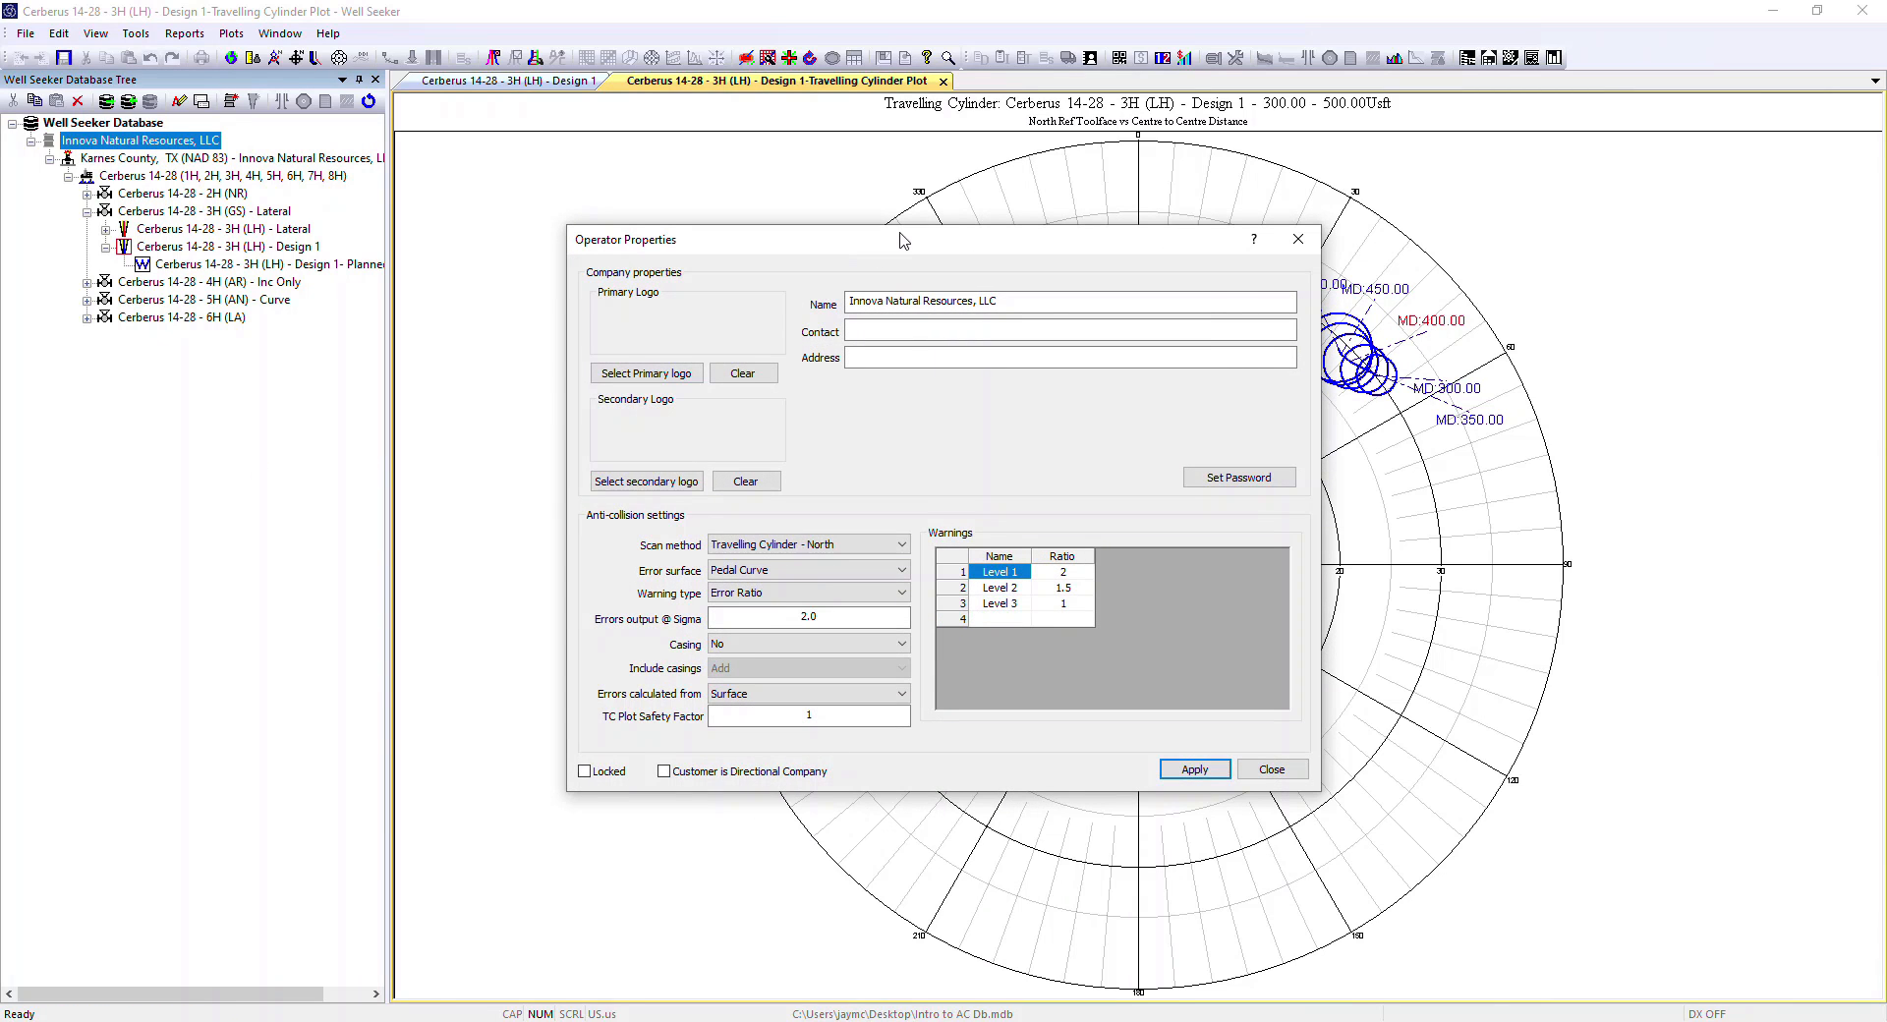
{"action": "left_click_drag", "start_coordinate": [901, 240], "coordinate": [399, 68]}
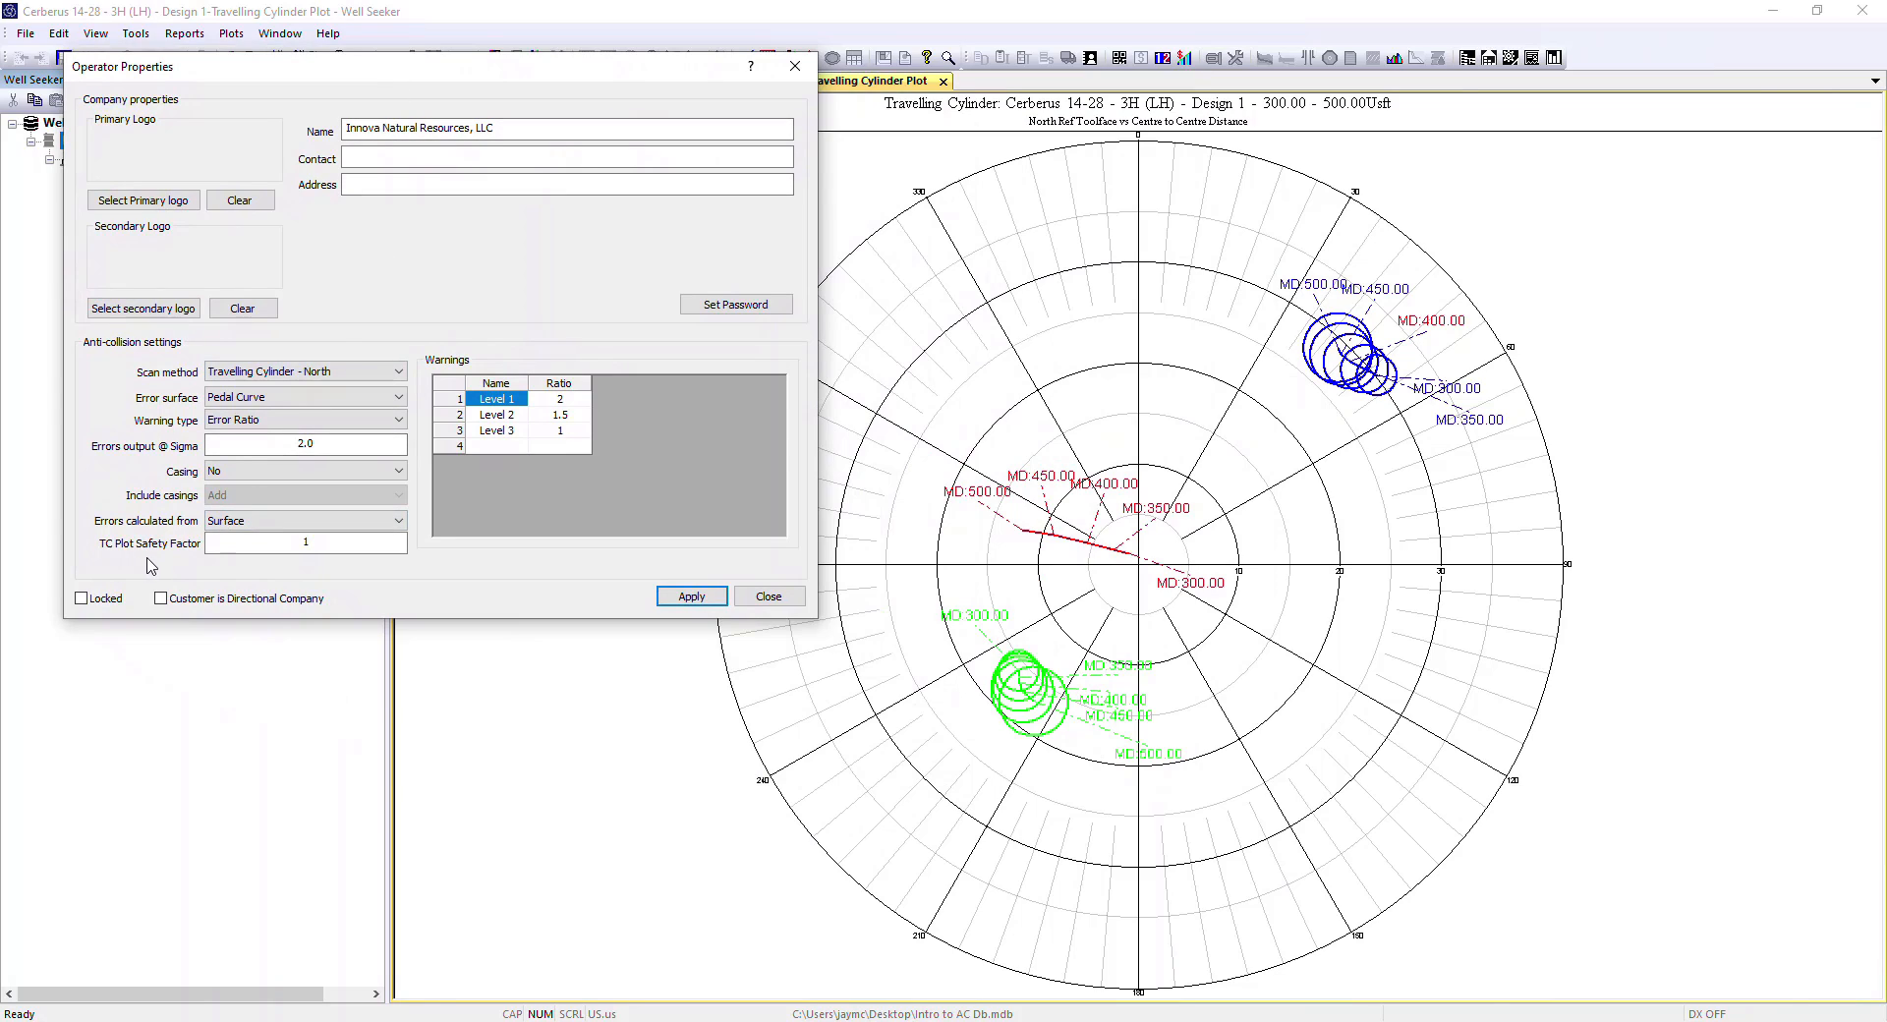
{"action": "double_click", "coordinate": [241, 547]}
{"action": "left_click", "coordinate": [691, 597]}
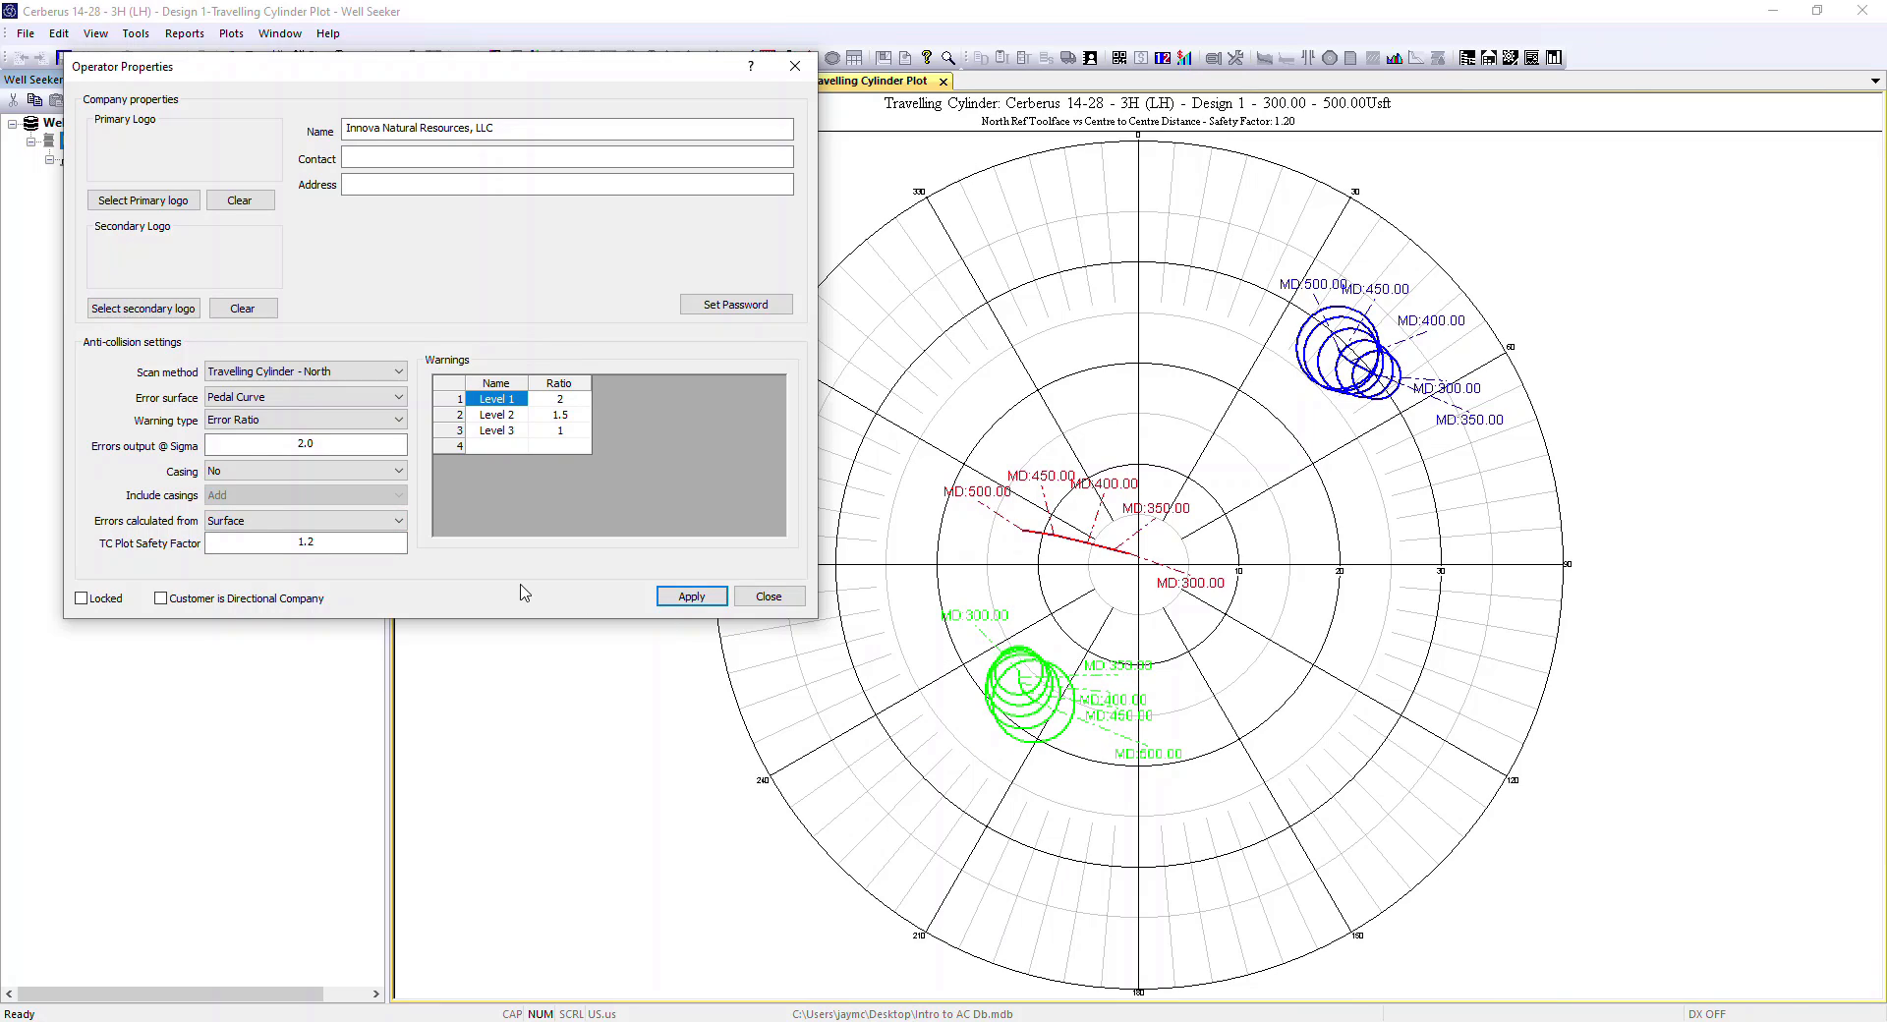
Set the TC Plot Safety Factor back to 1, apply it and close the operator properties.
{"action": "left_click", "coordinate": [215, 539]}
{"action": "type", "text": "1"}
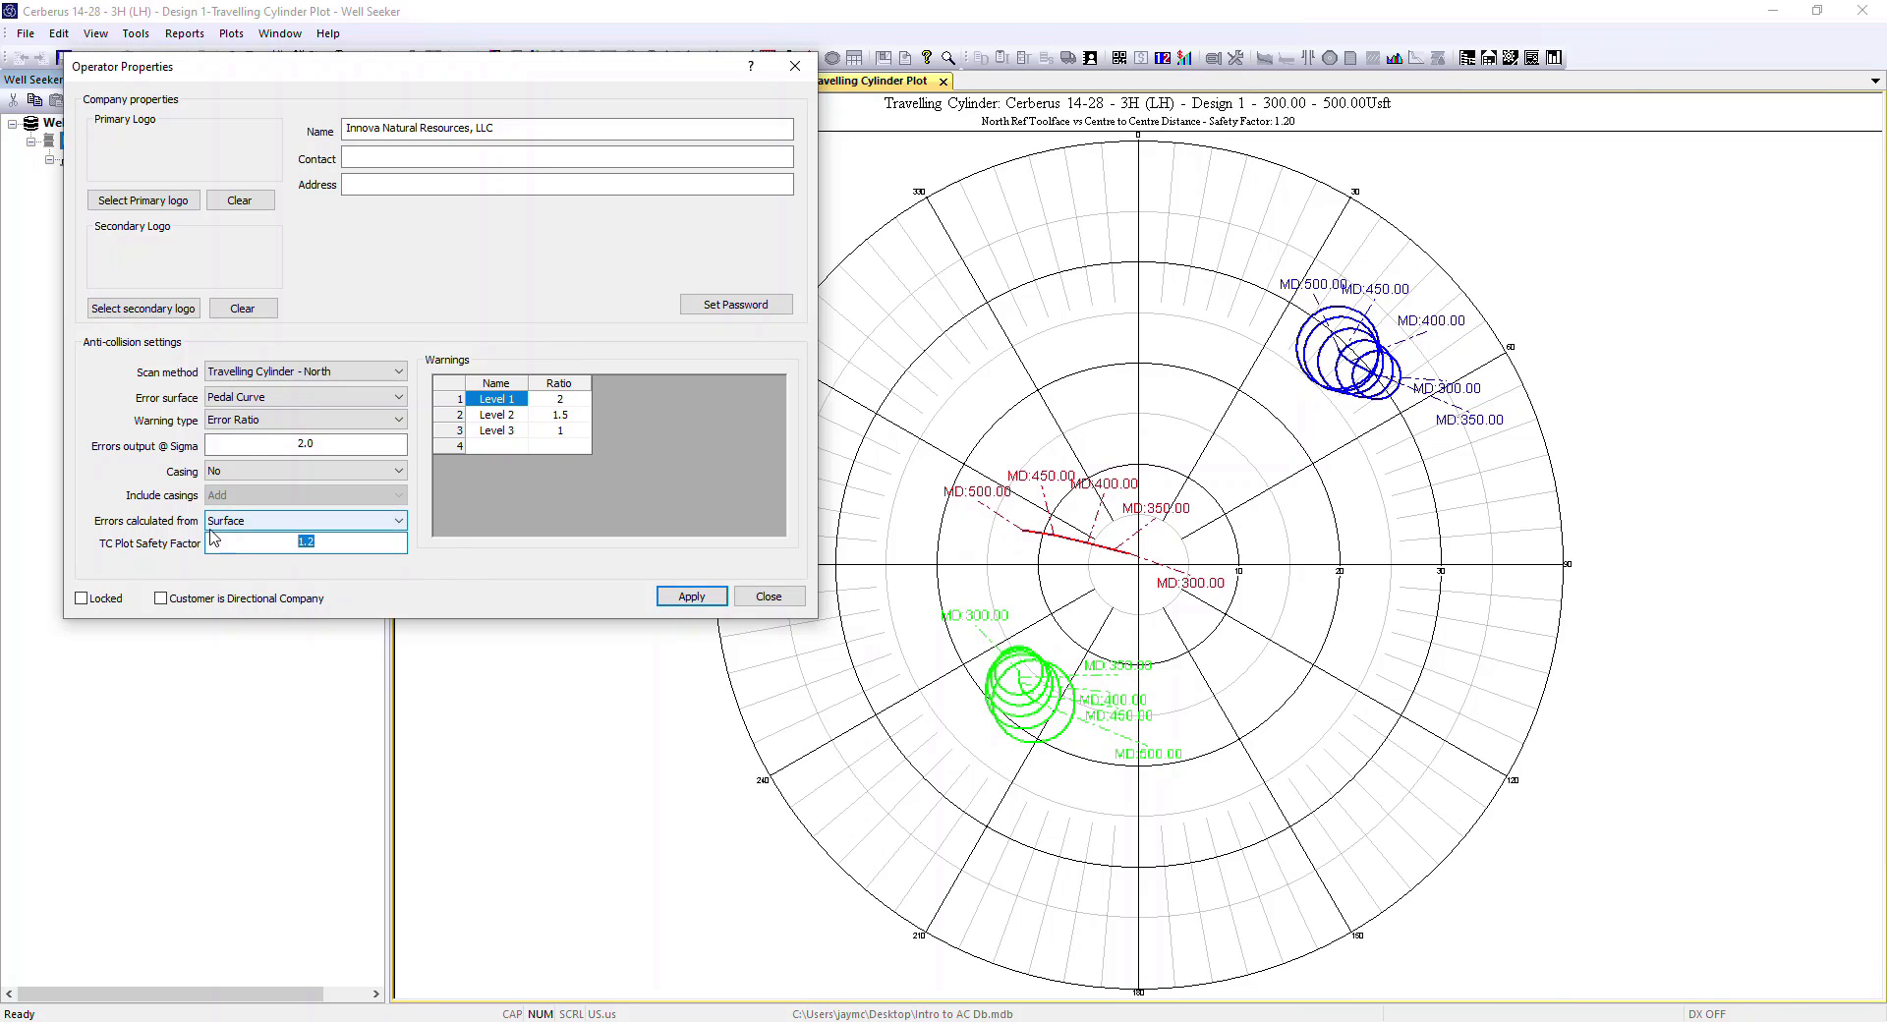
{"action": "left_click", "coordinate": [686, 598]}
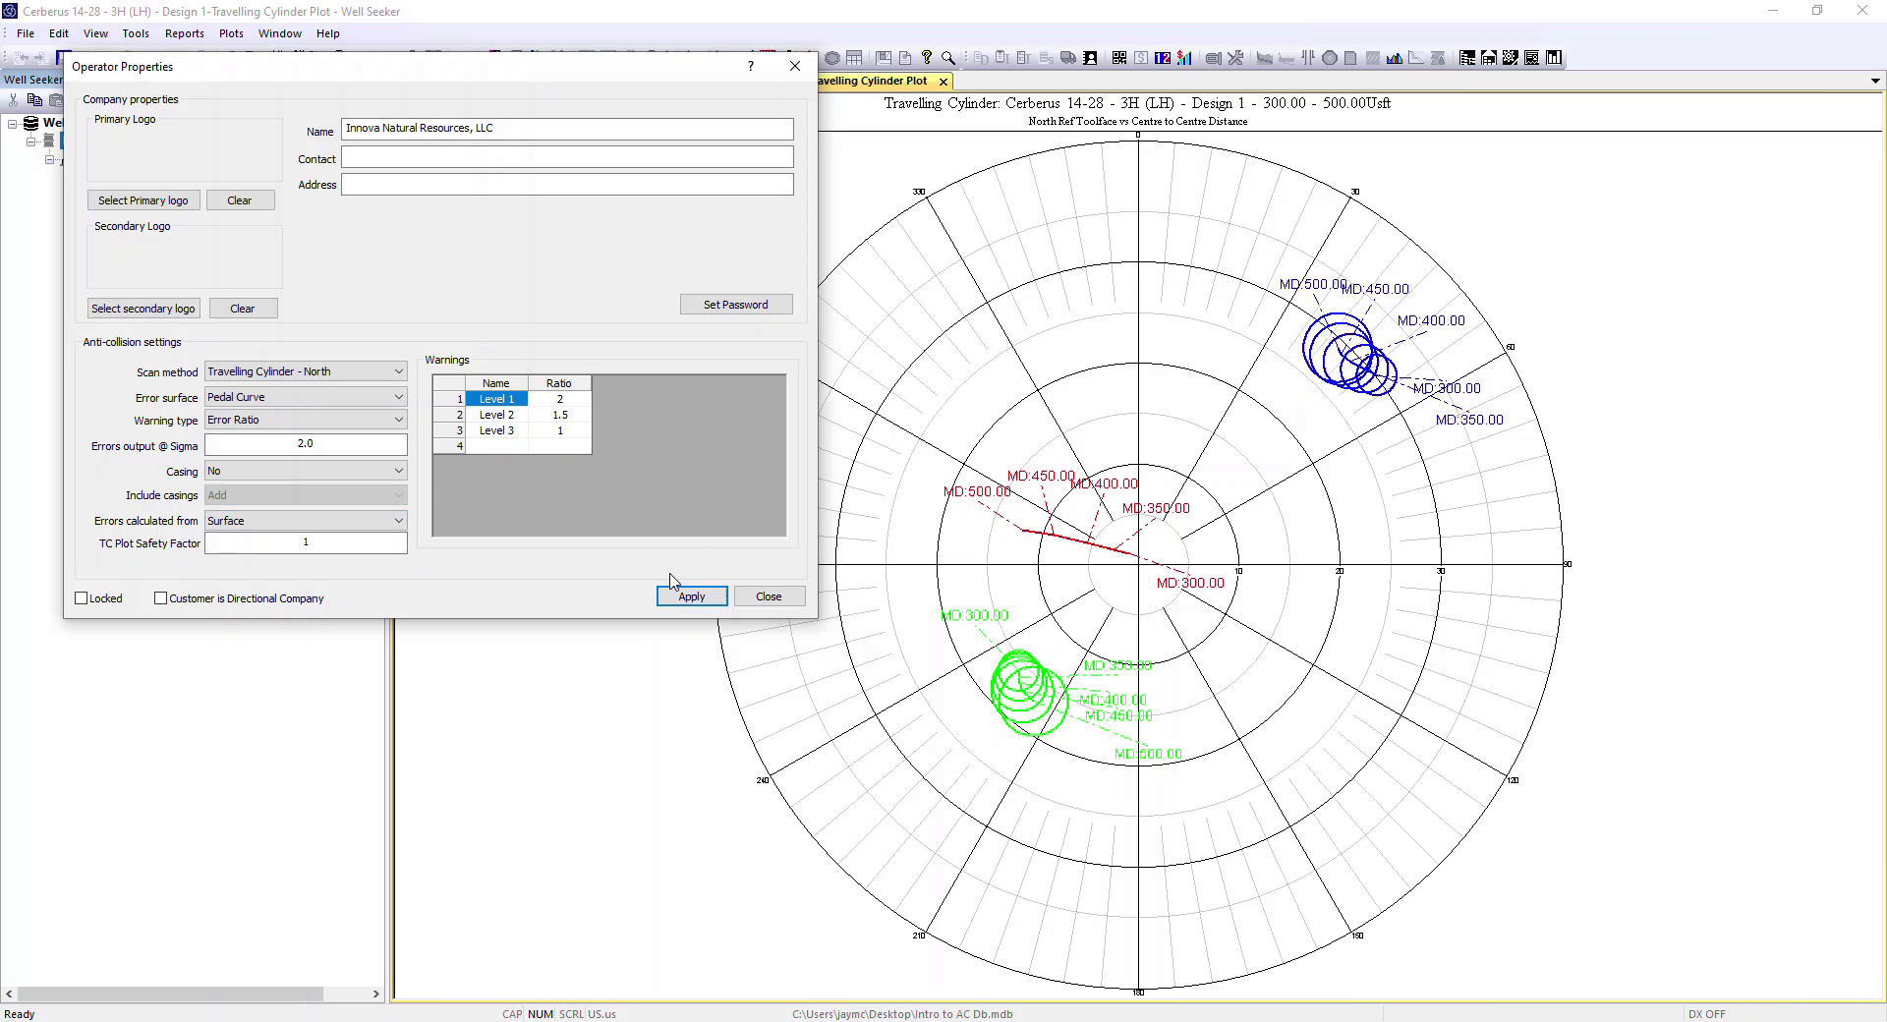
{"action": "left_click", "coordinate": [769, 596]}
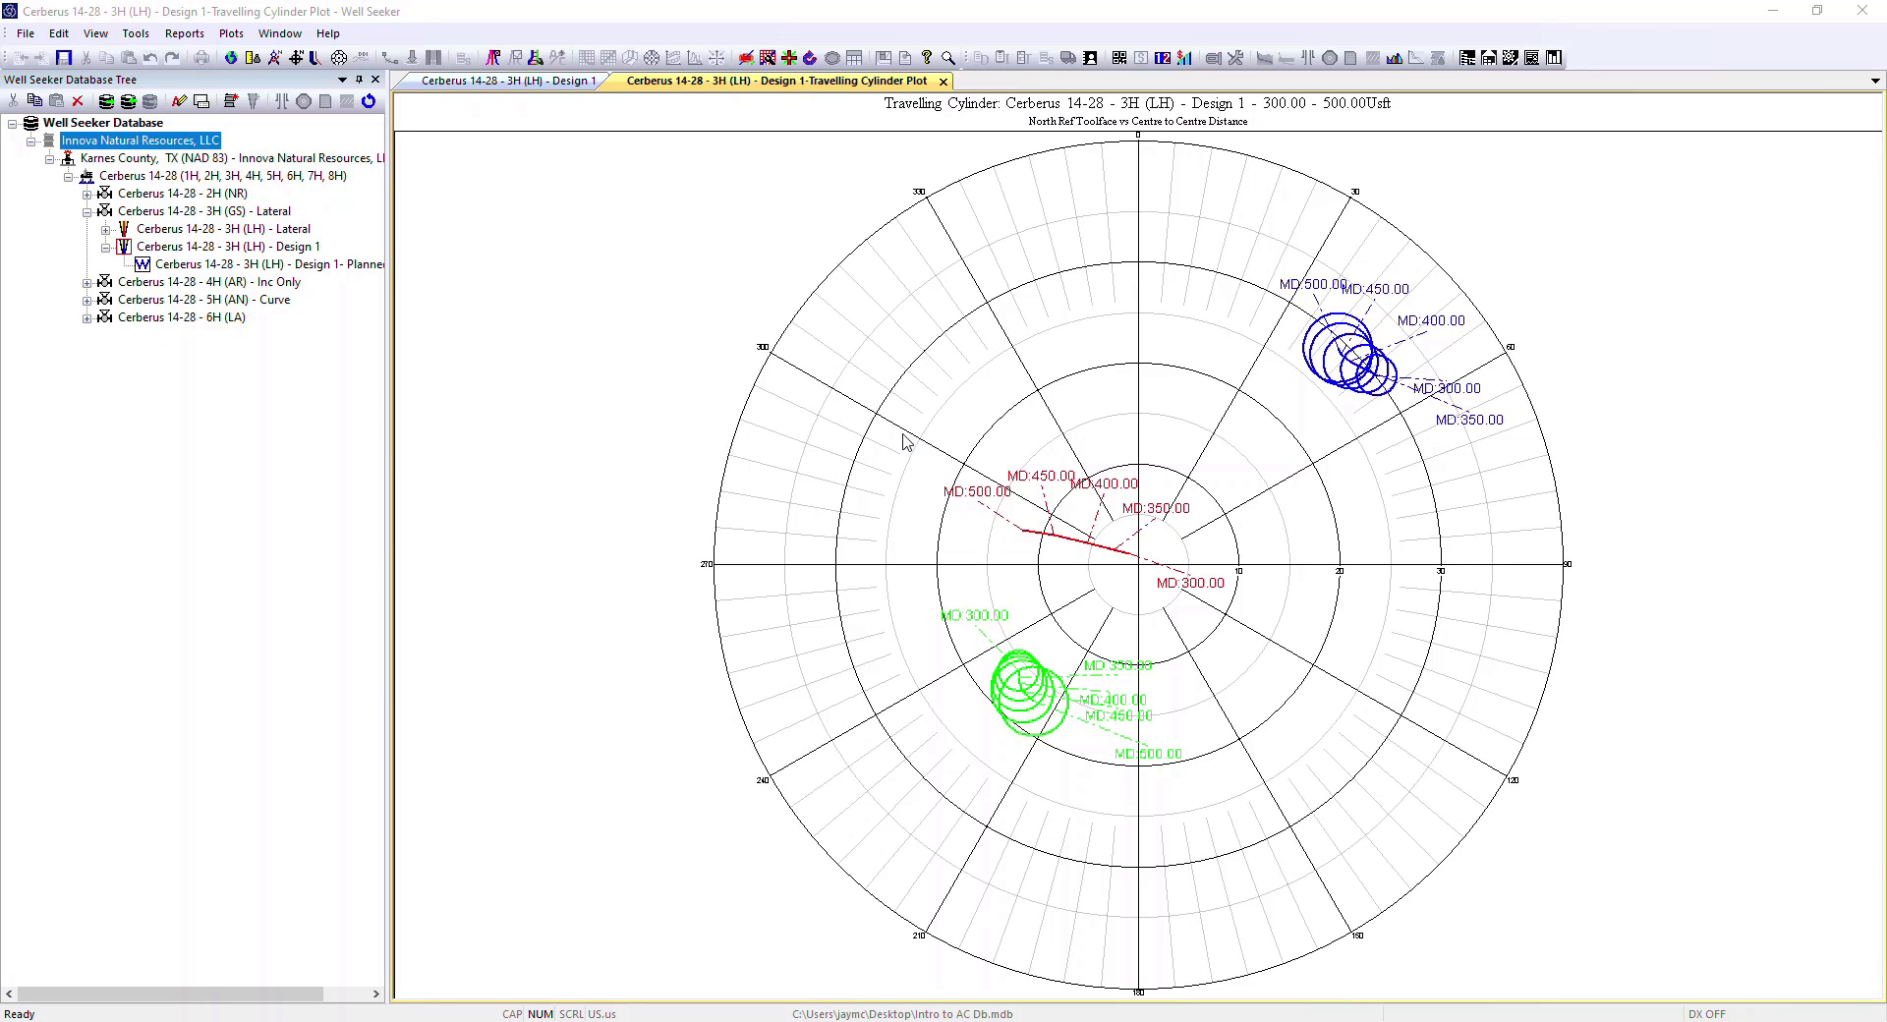
Close the travelling cylinder plot and the 3H Design 1 planning grid.
{"action": "left_click_drag", "start_coordinate": [903, 435], "coordinate": [1288, 631]}
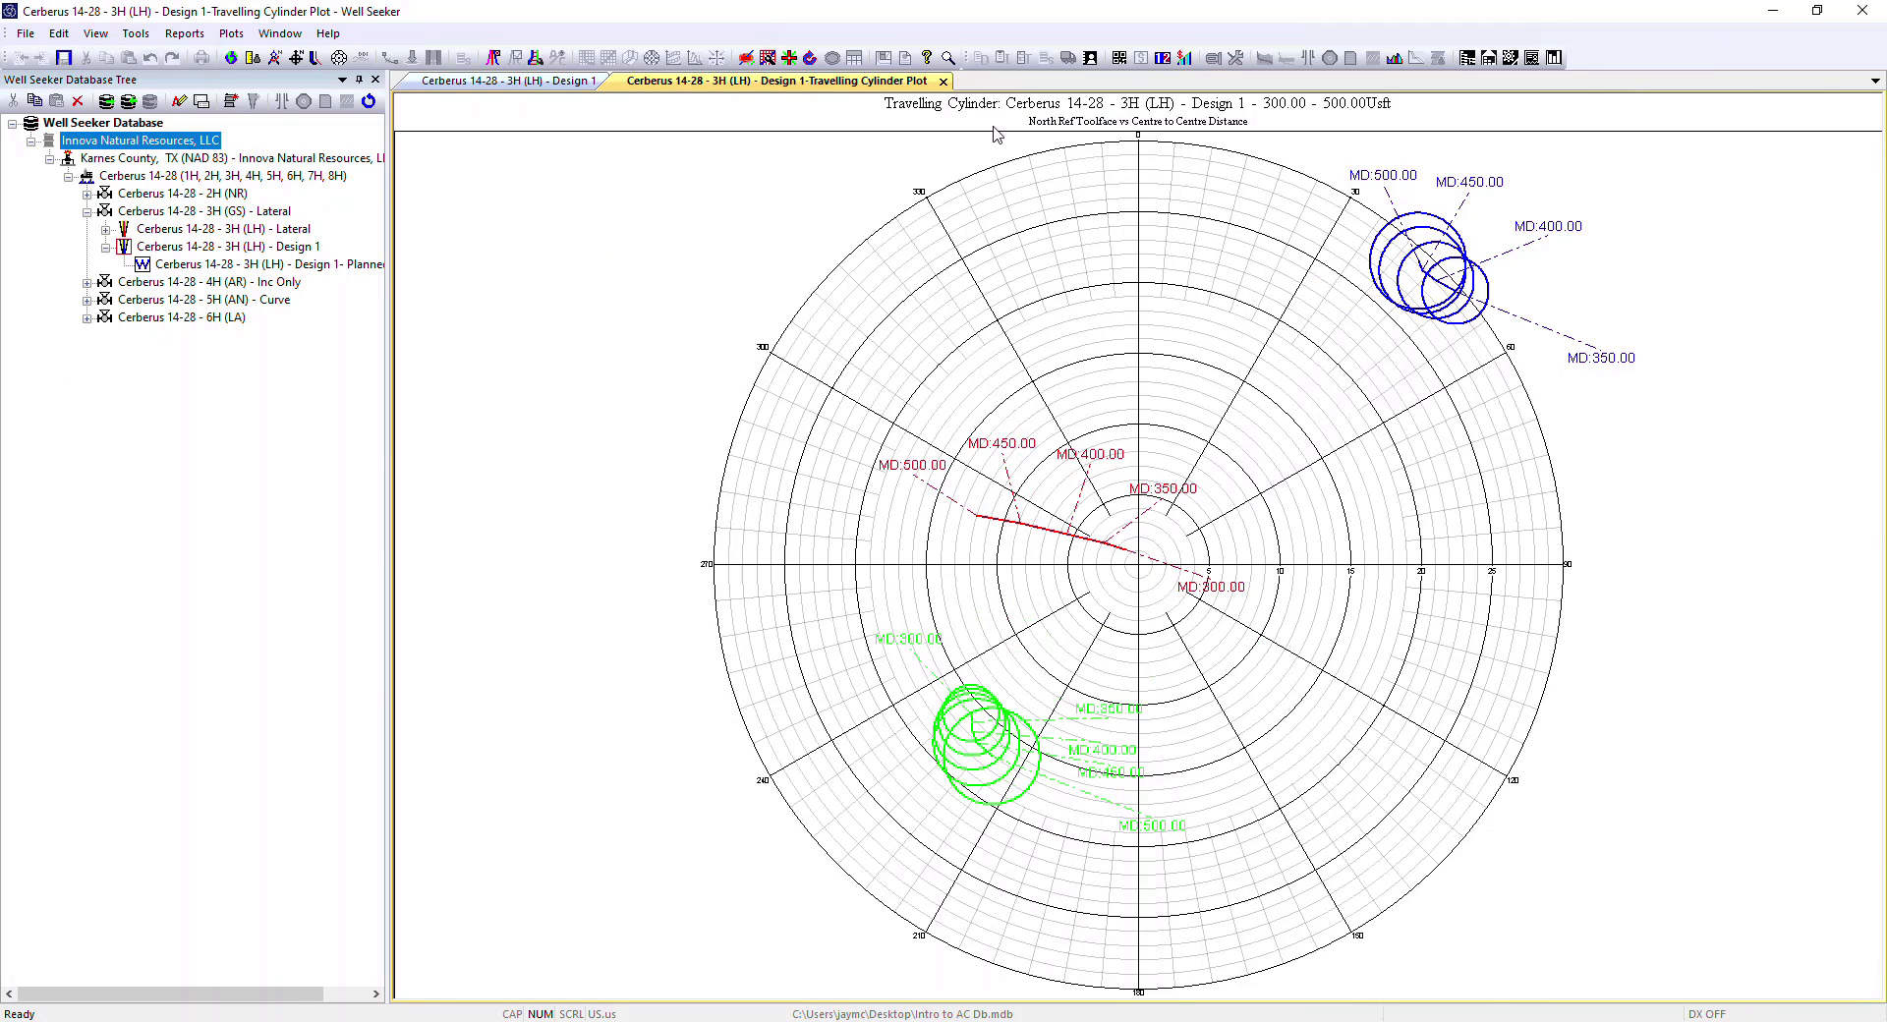
{"action": "left_click", "coordinate": [944, 82]}
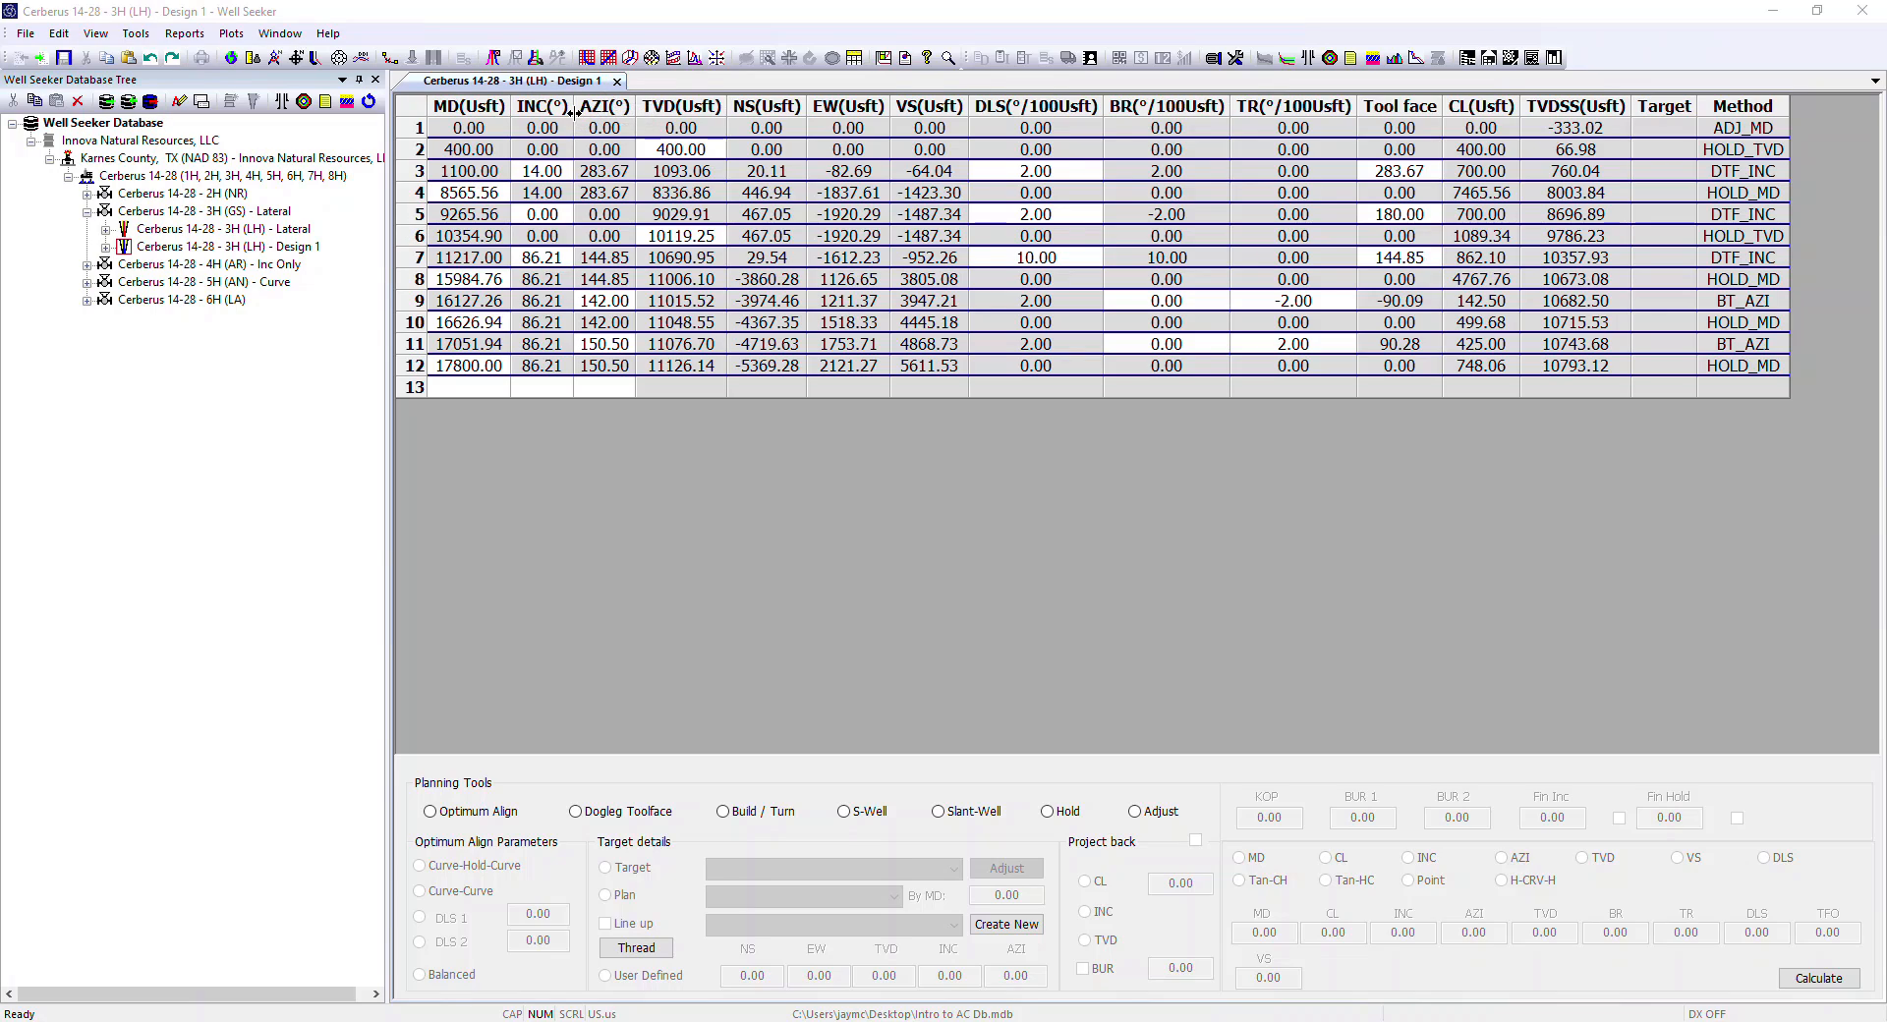
{"action": "left_click", "coordinate": [617, 80]}
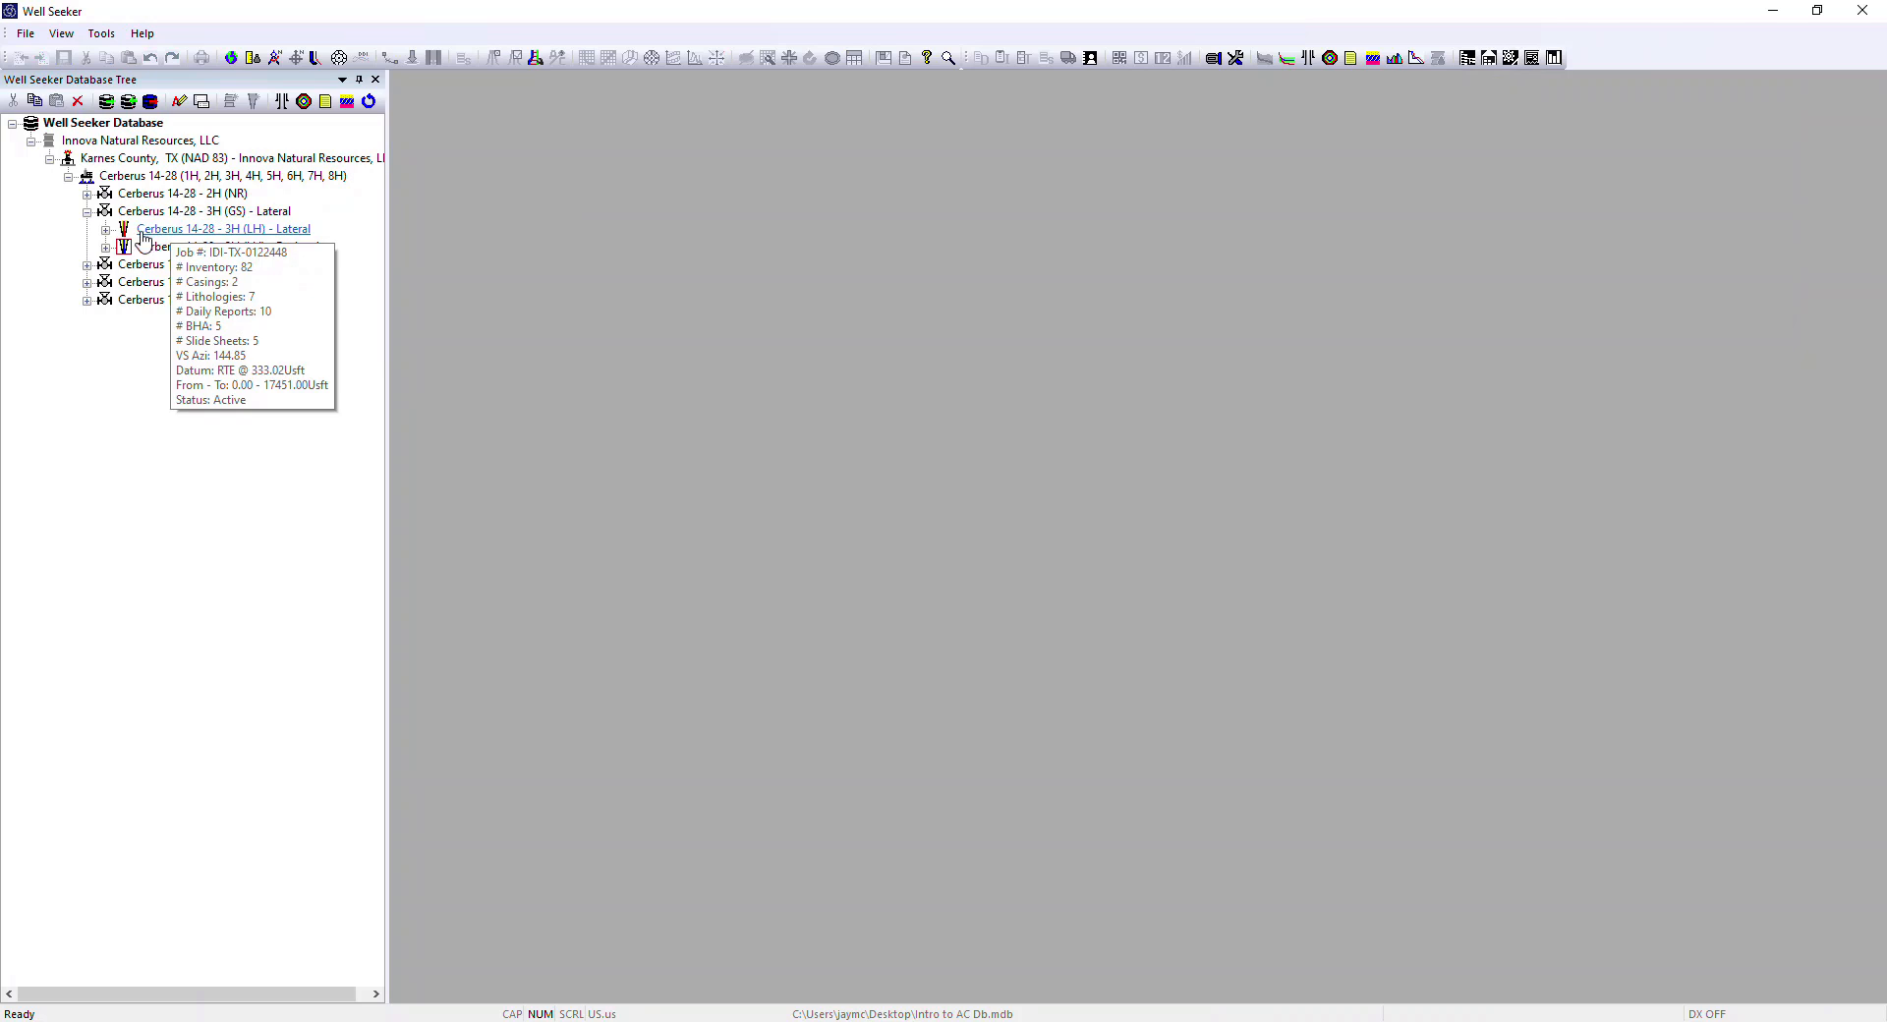
Open the 4 - Lateral survey of the Cerberus 14-28 - 3H (LH) - Lateral wellbore at its last stations.
{"action": "left_click", "coordinate": [105, 229]}
{"action": "double_click", "coordinate": [184, 318]}
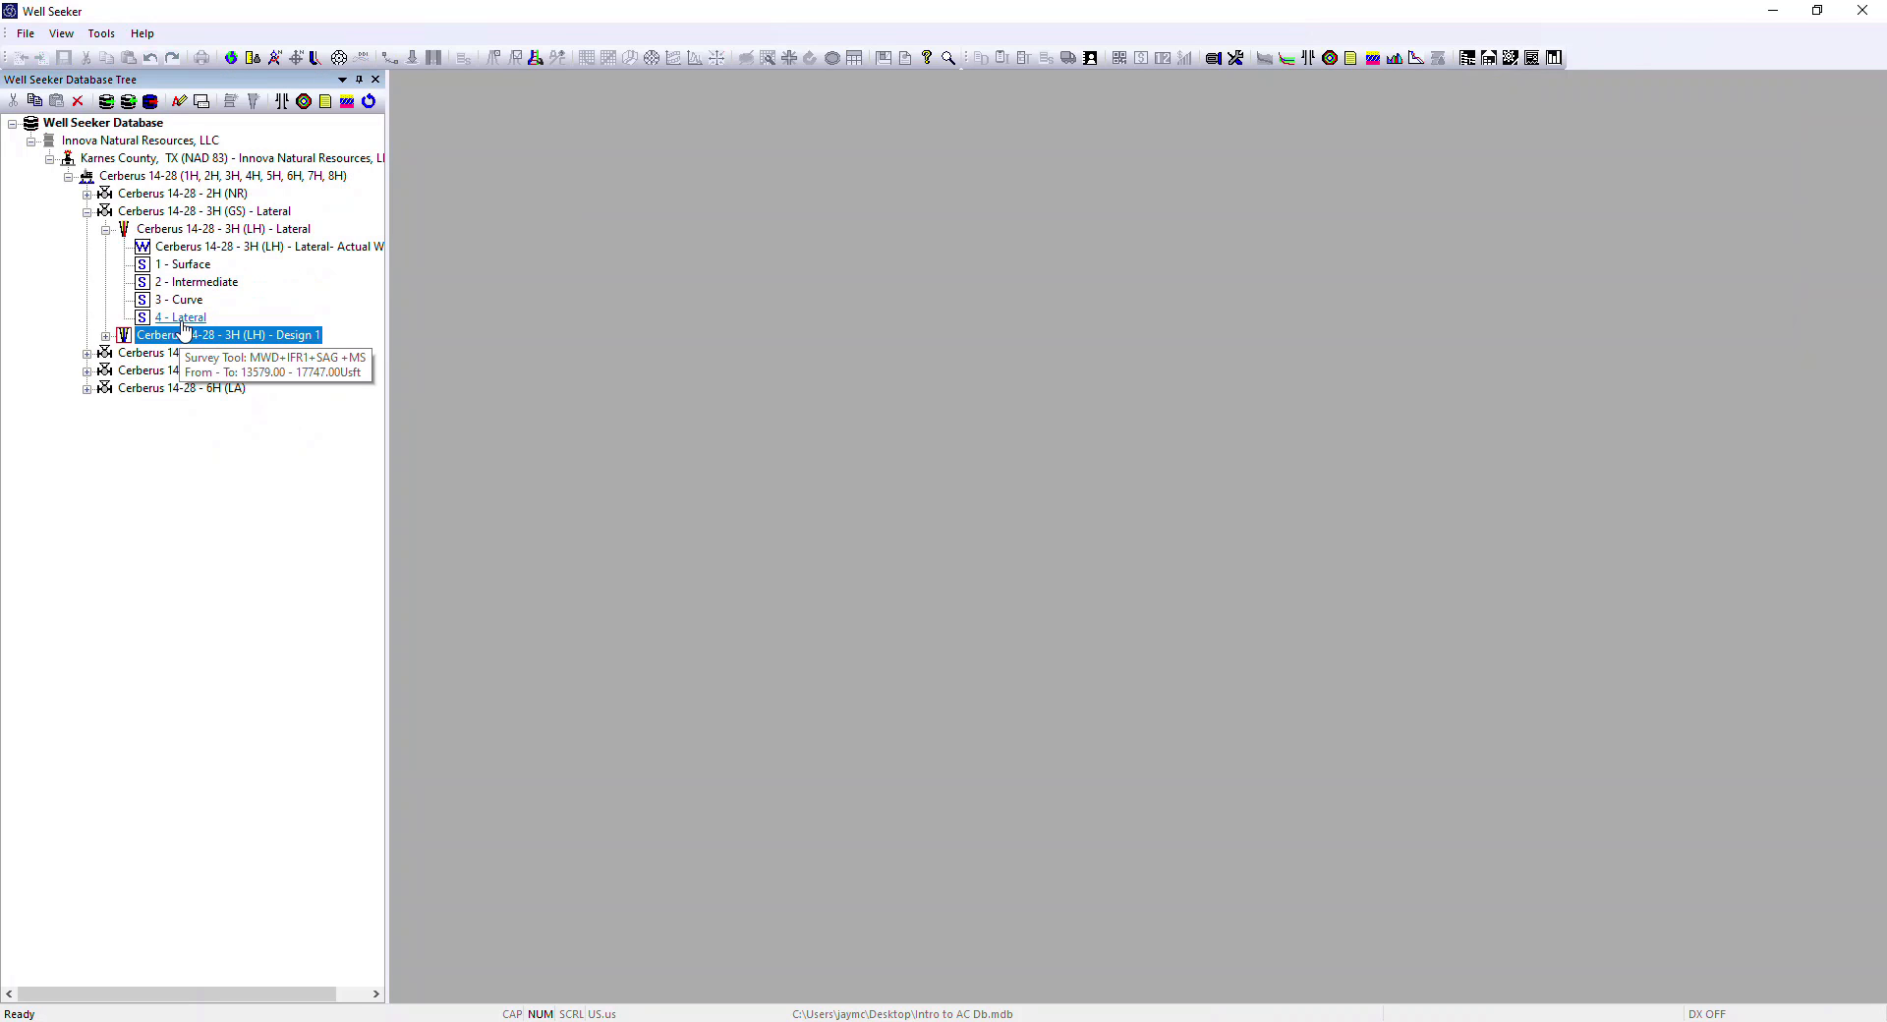
{"action": "scroll", "coordinate": [620, 319], "scroll_direction": "down", "scroll_amount": 2}
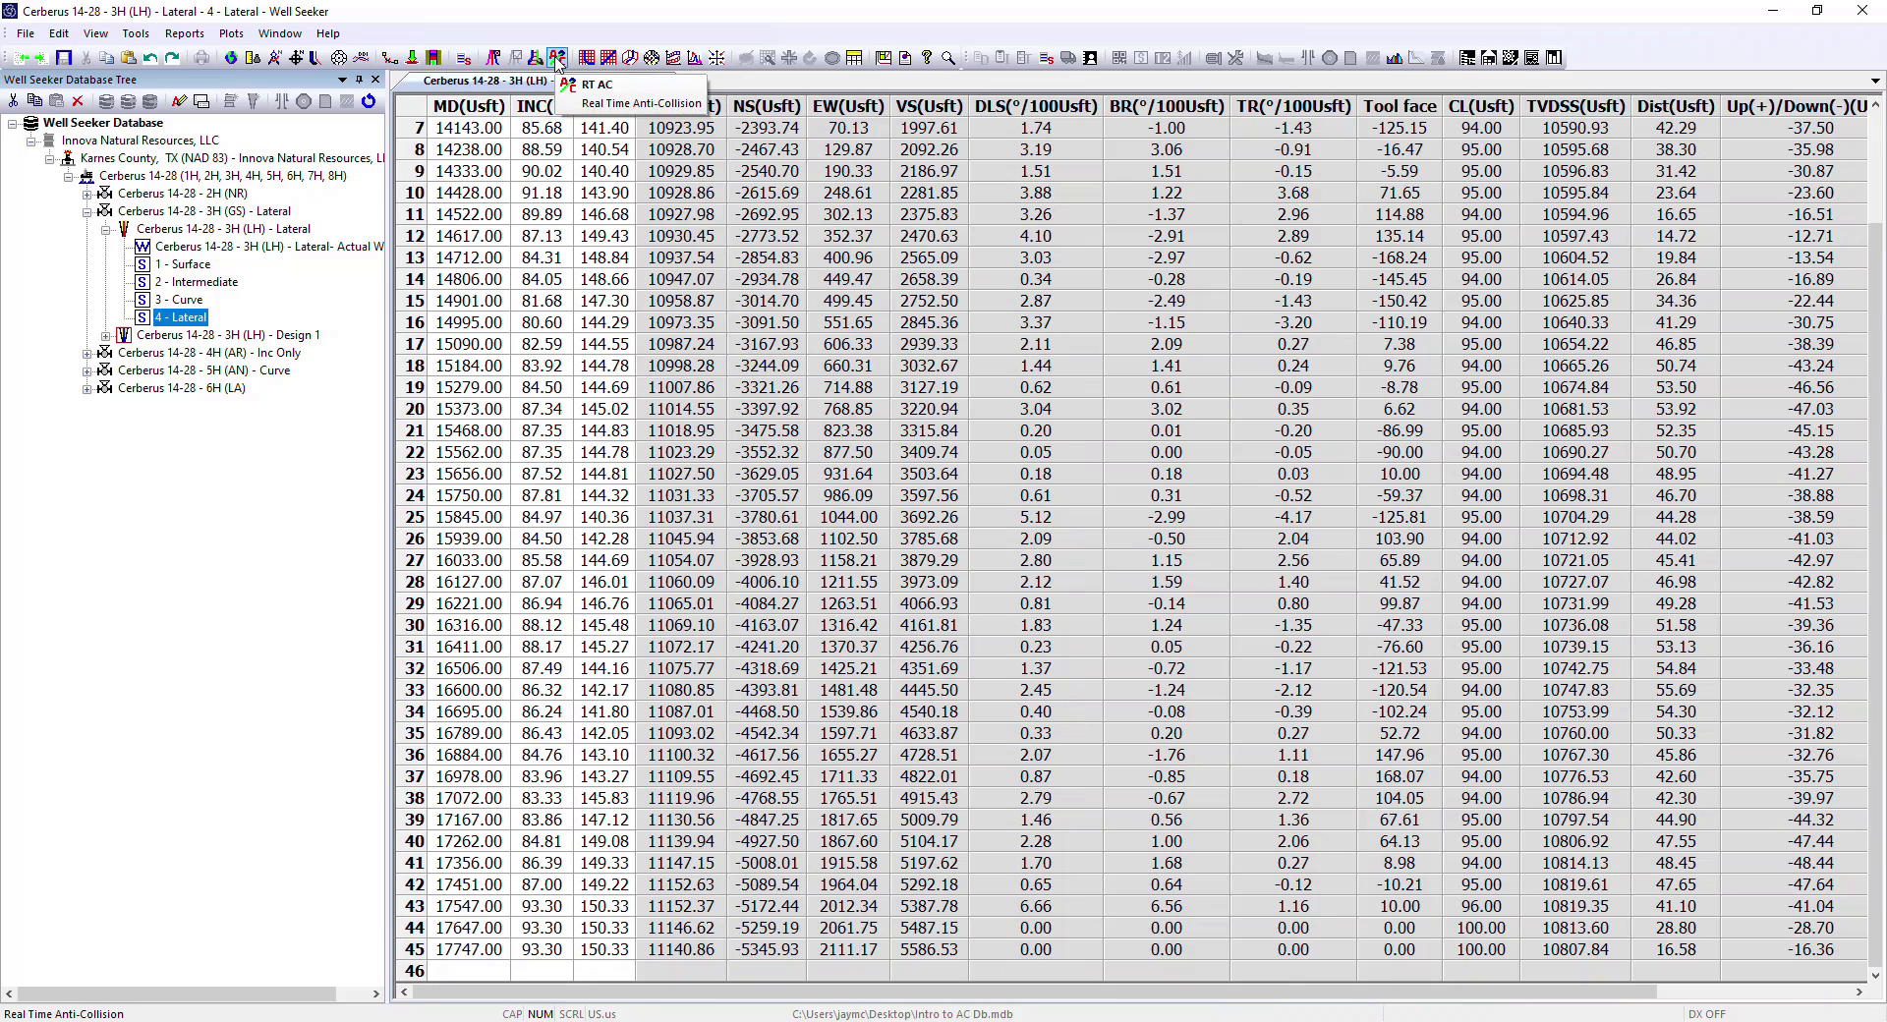
Open the real-time anti-collision warnings for the 4 - Lateral survey and widen their window.
{"action": "left_click", "coordinate": [135, 33]}
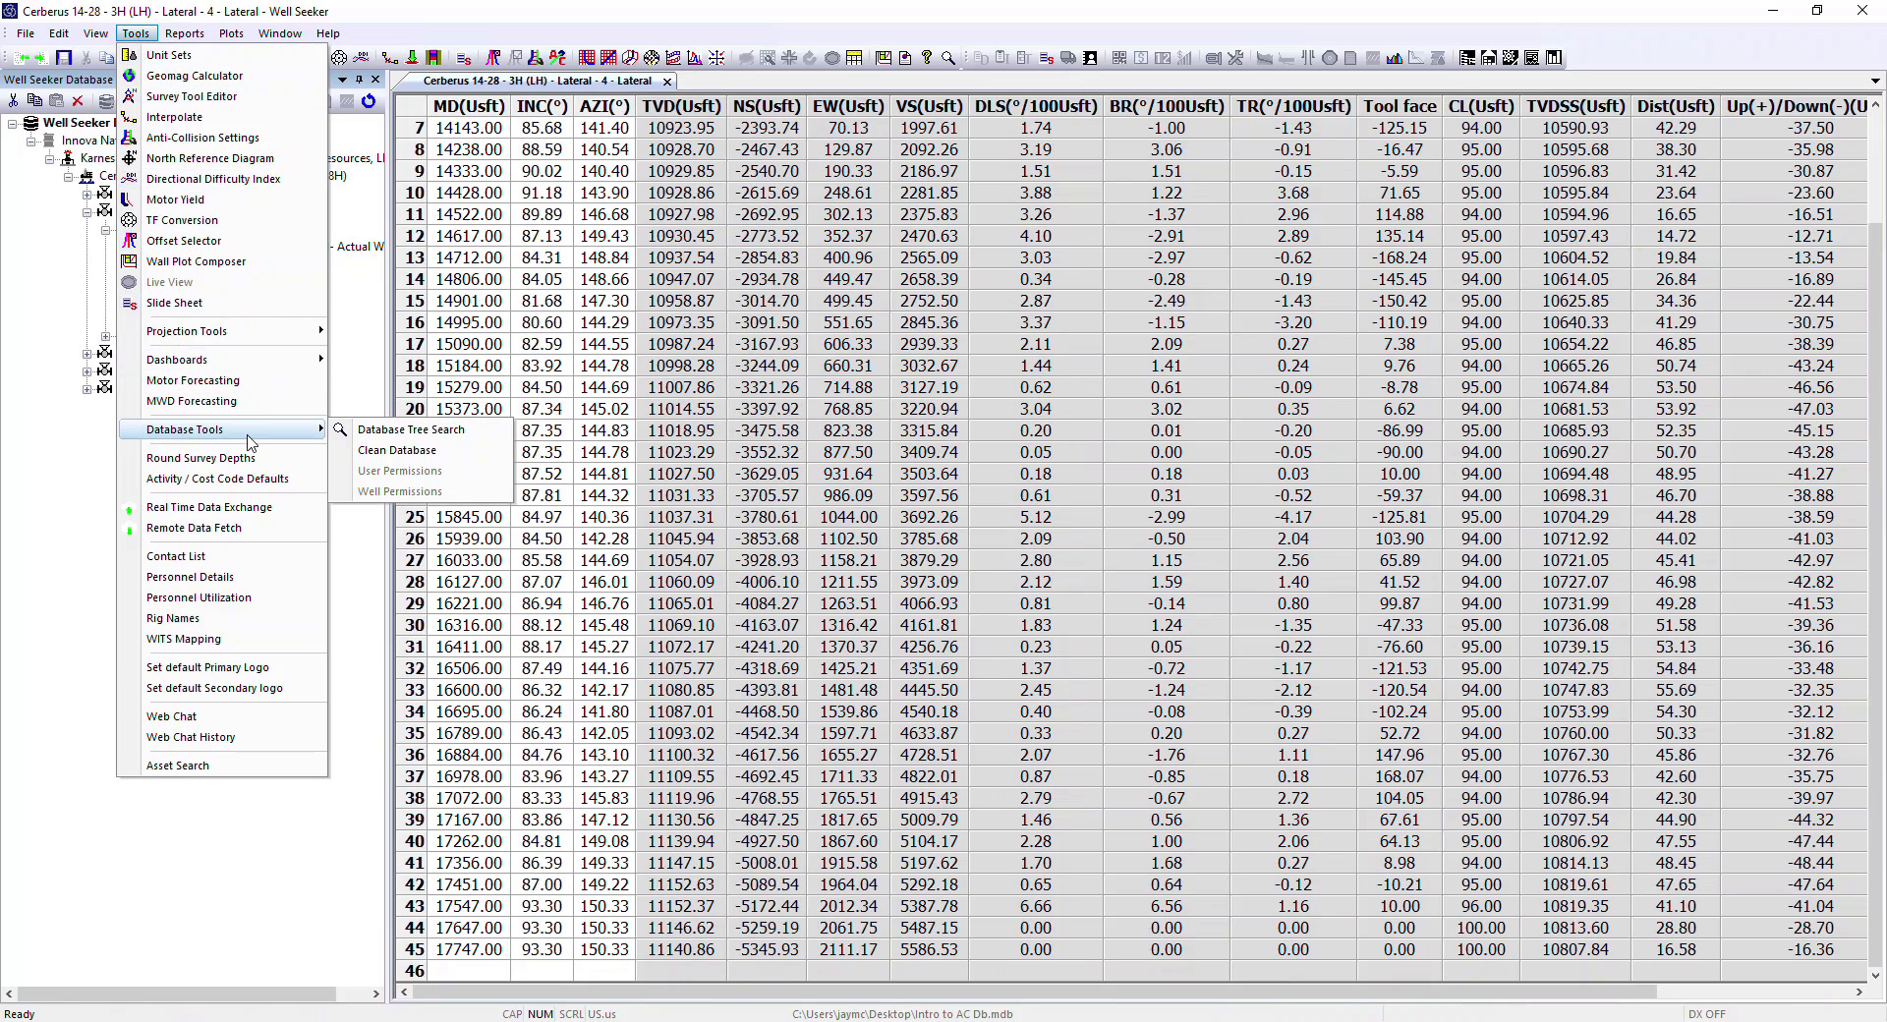
{"action": "mouse_move", "coordinate": [234, 361]}
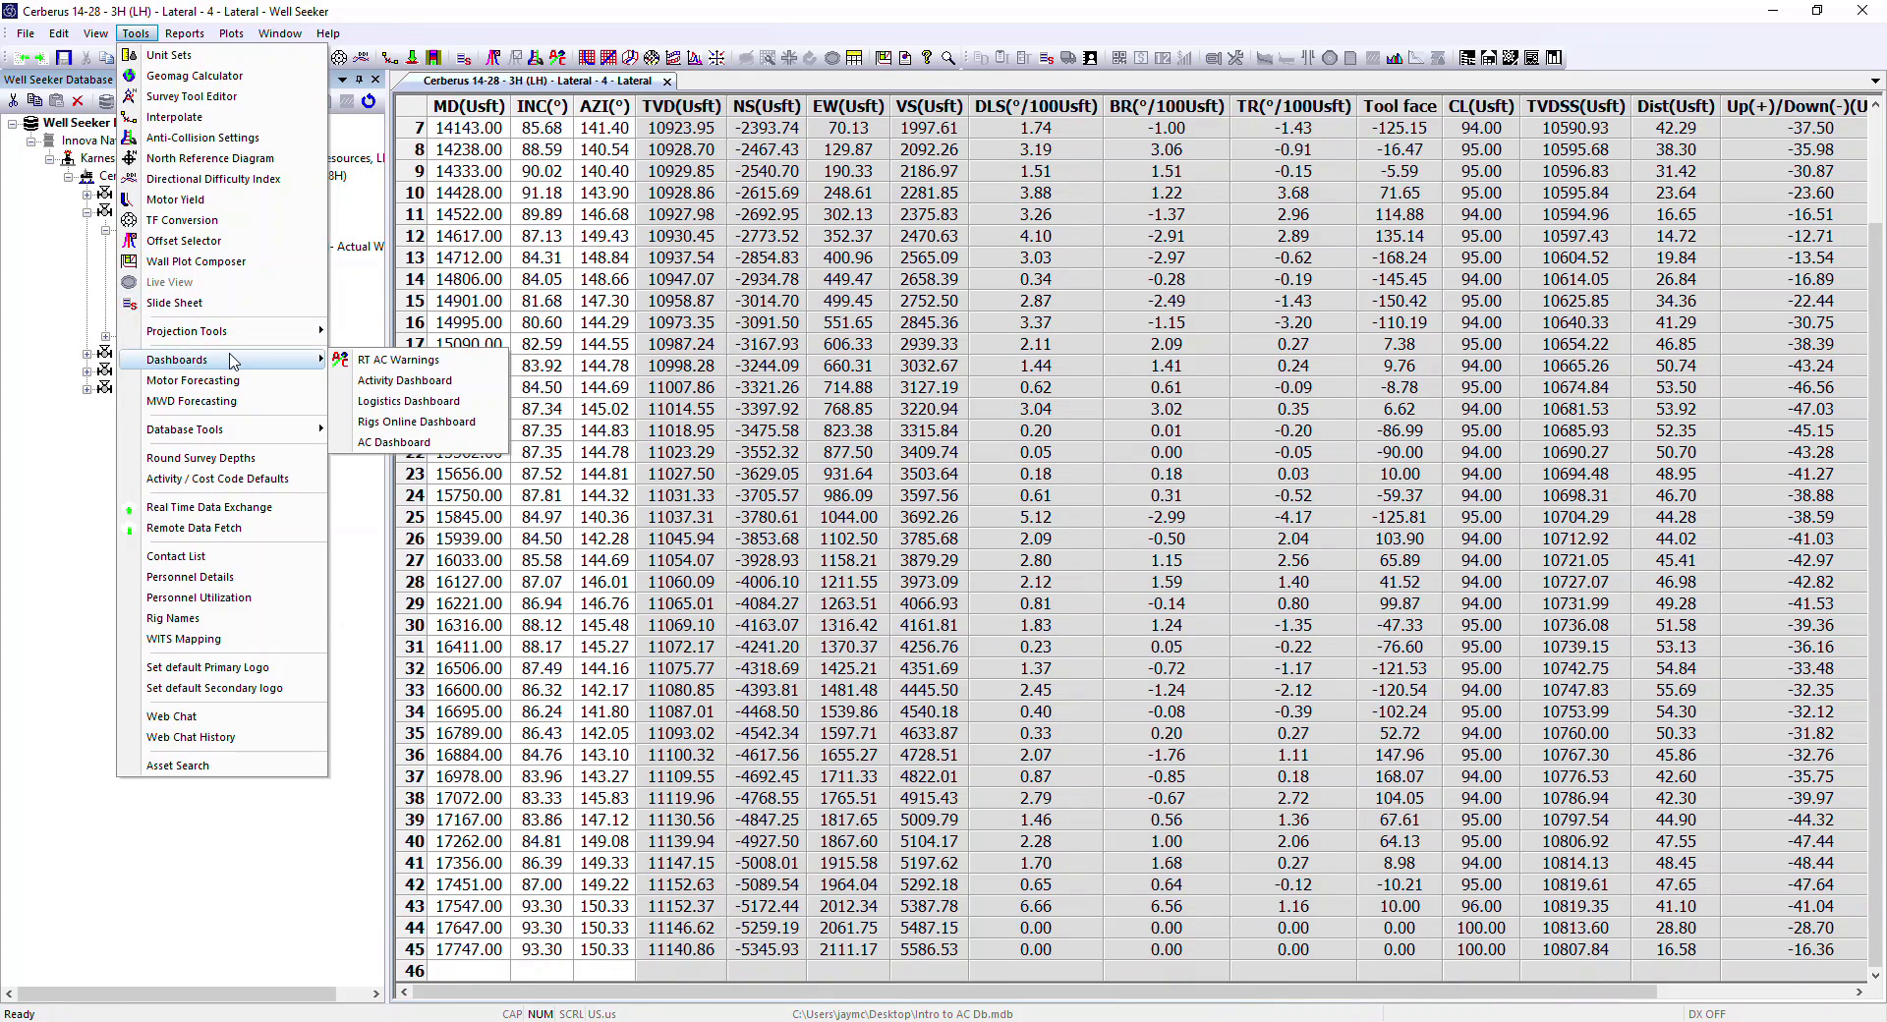
{"action": "left_click", "coordinate": [368, 362]}
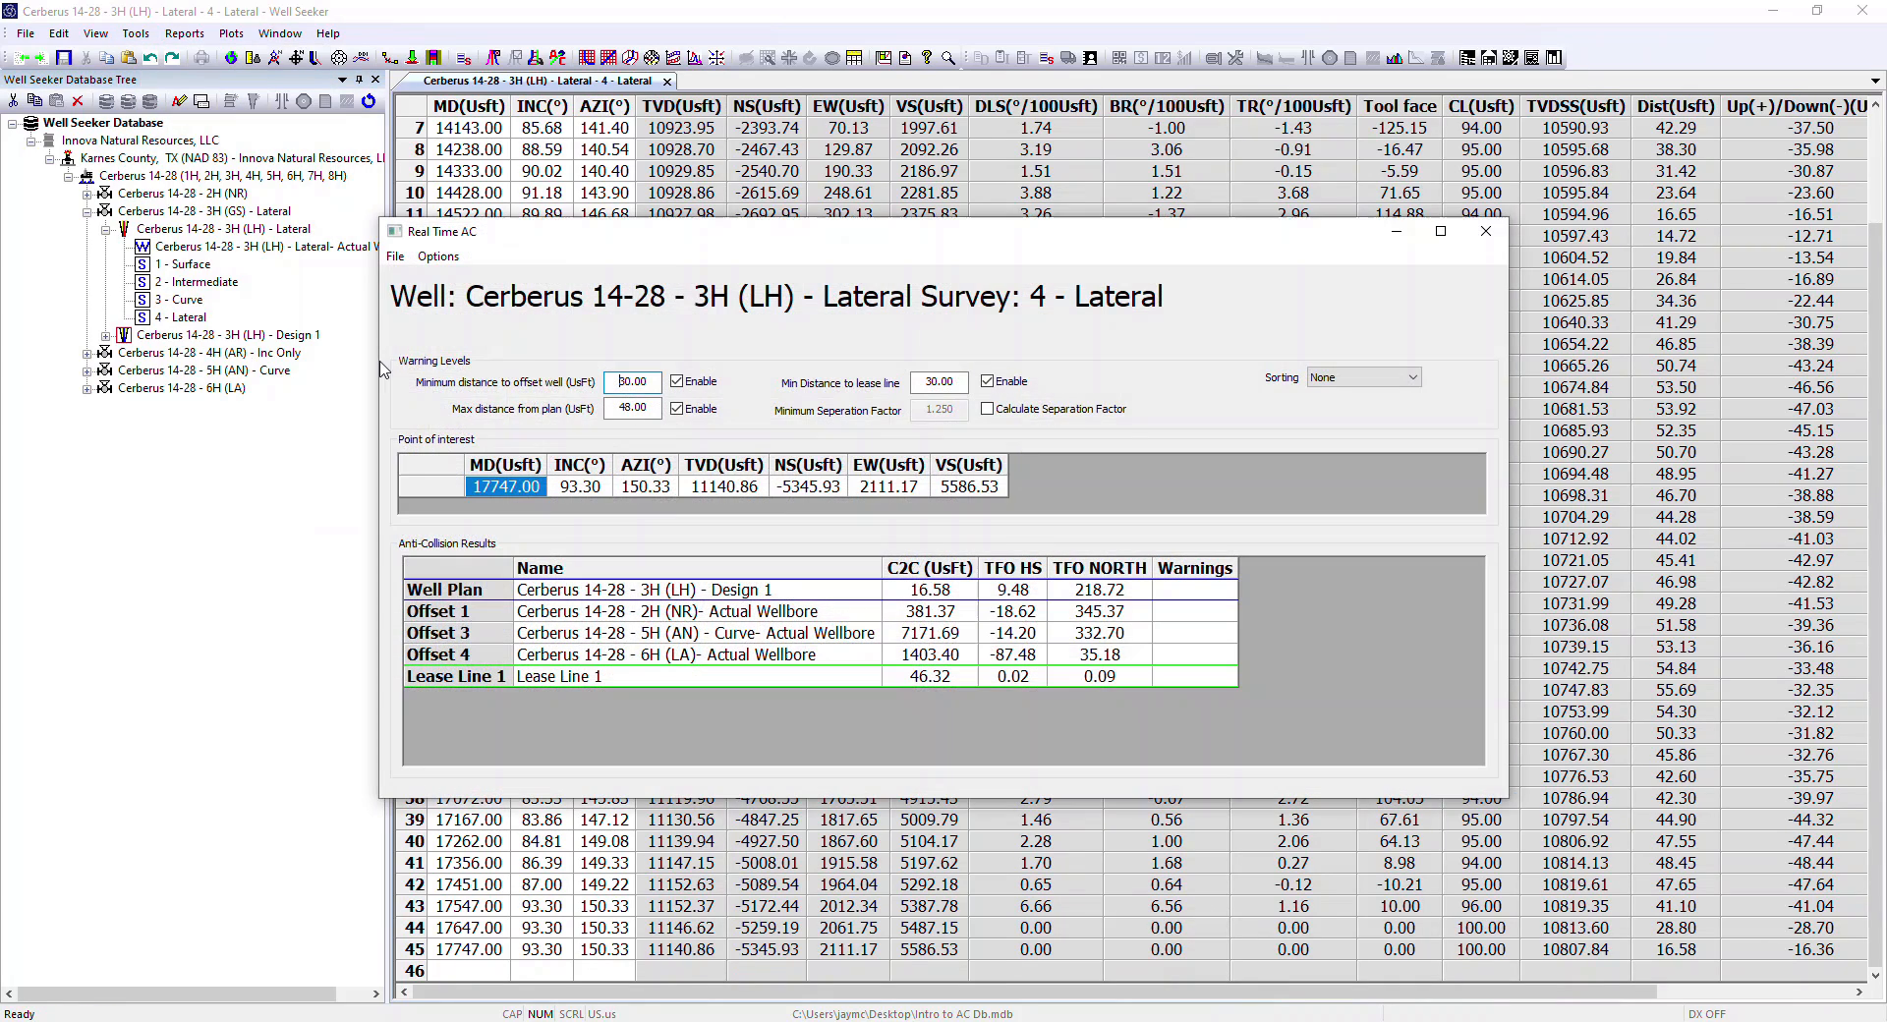
{"action": "left_click_drag", "start_coordinate": [735, 241], "coordinate": [502, 87]}
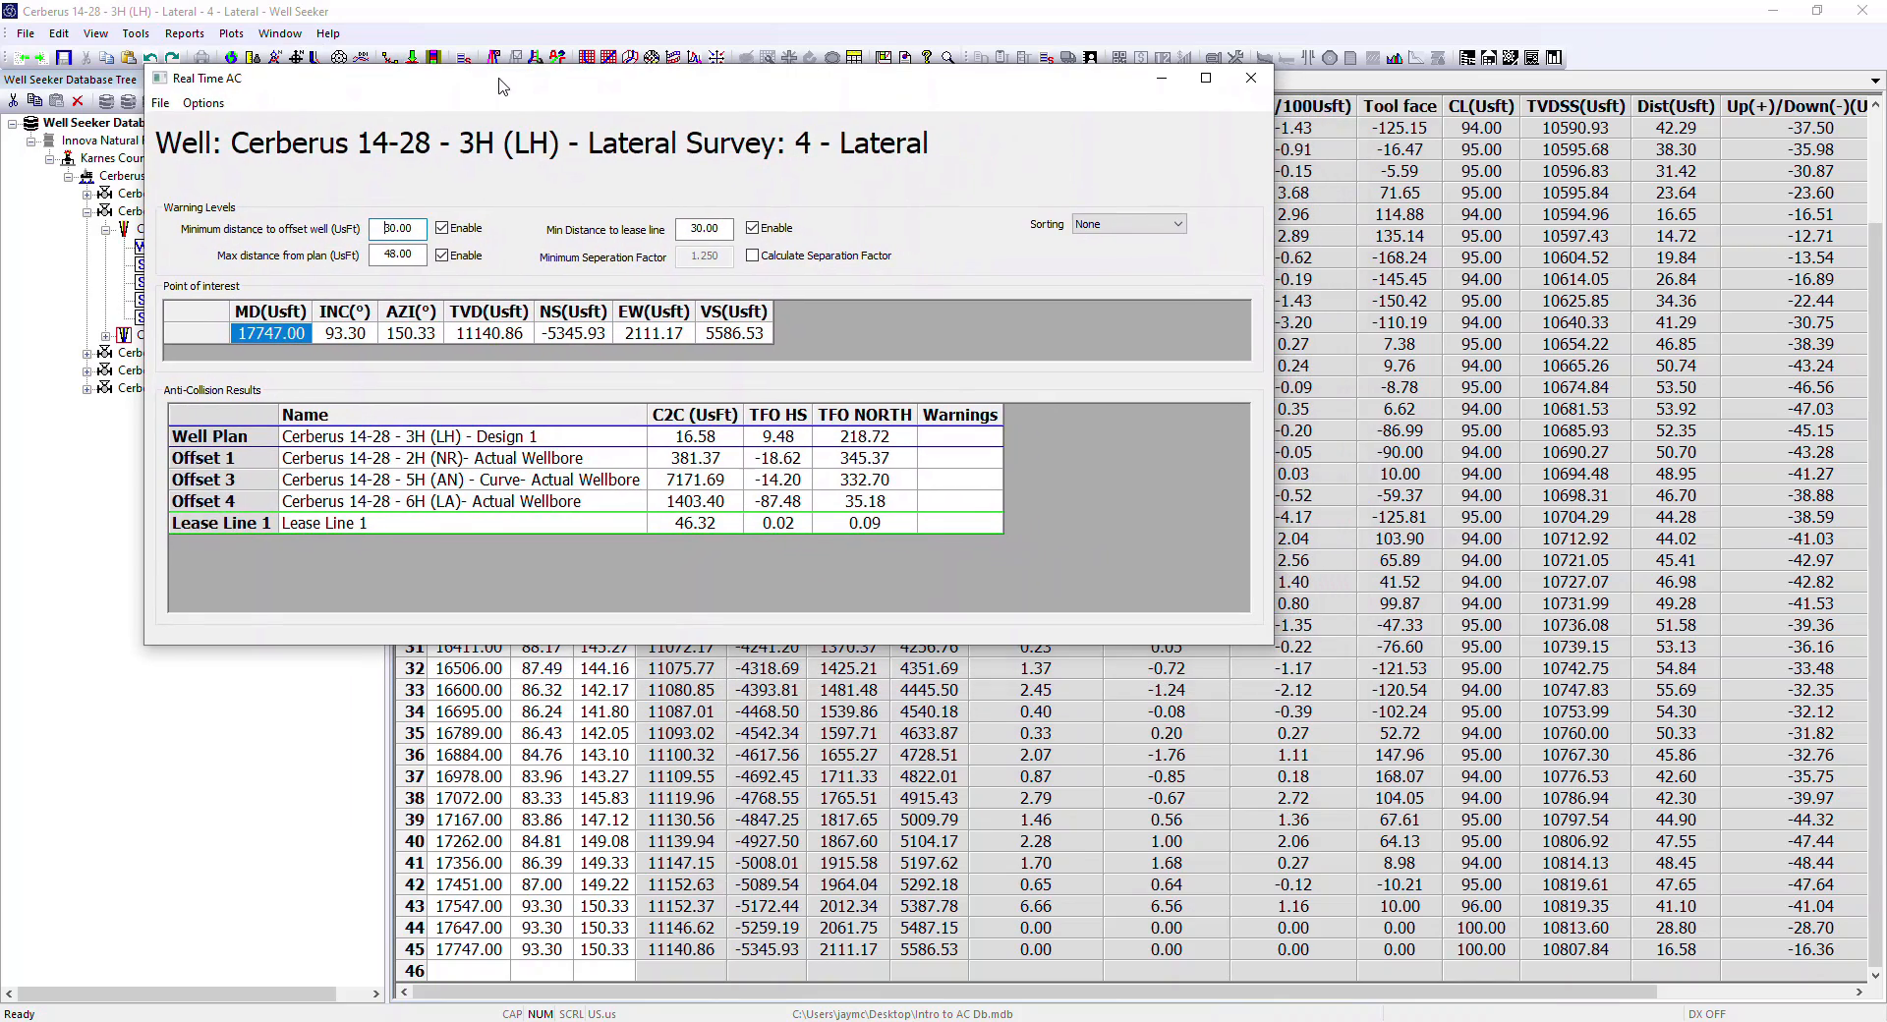
{"action": "left_click_drag", "start_coordinate": [1271, 320], "coordinate": [1561, 313]}
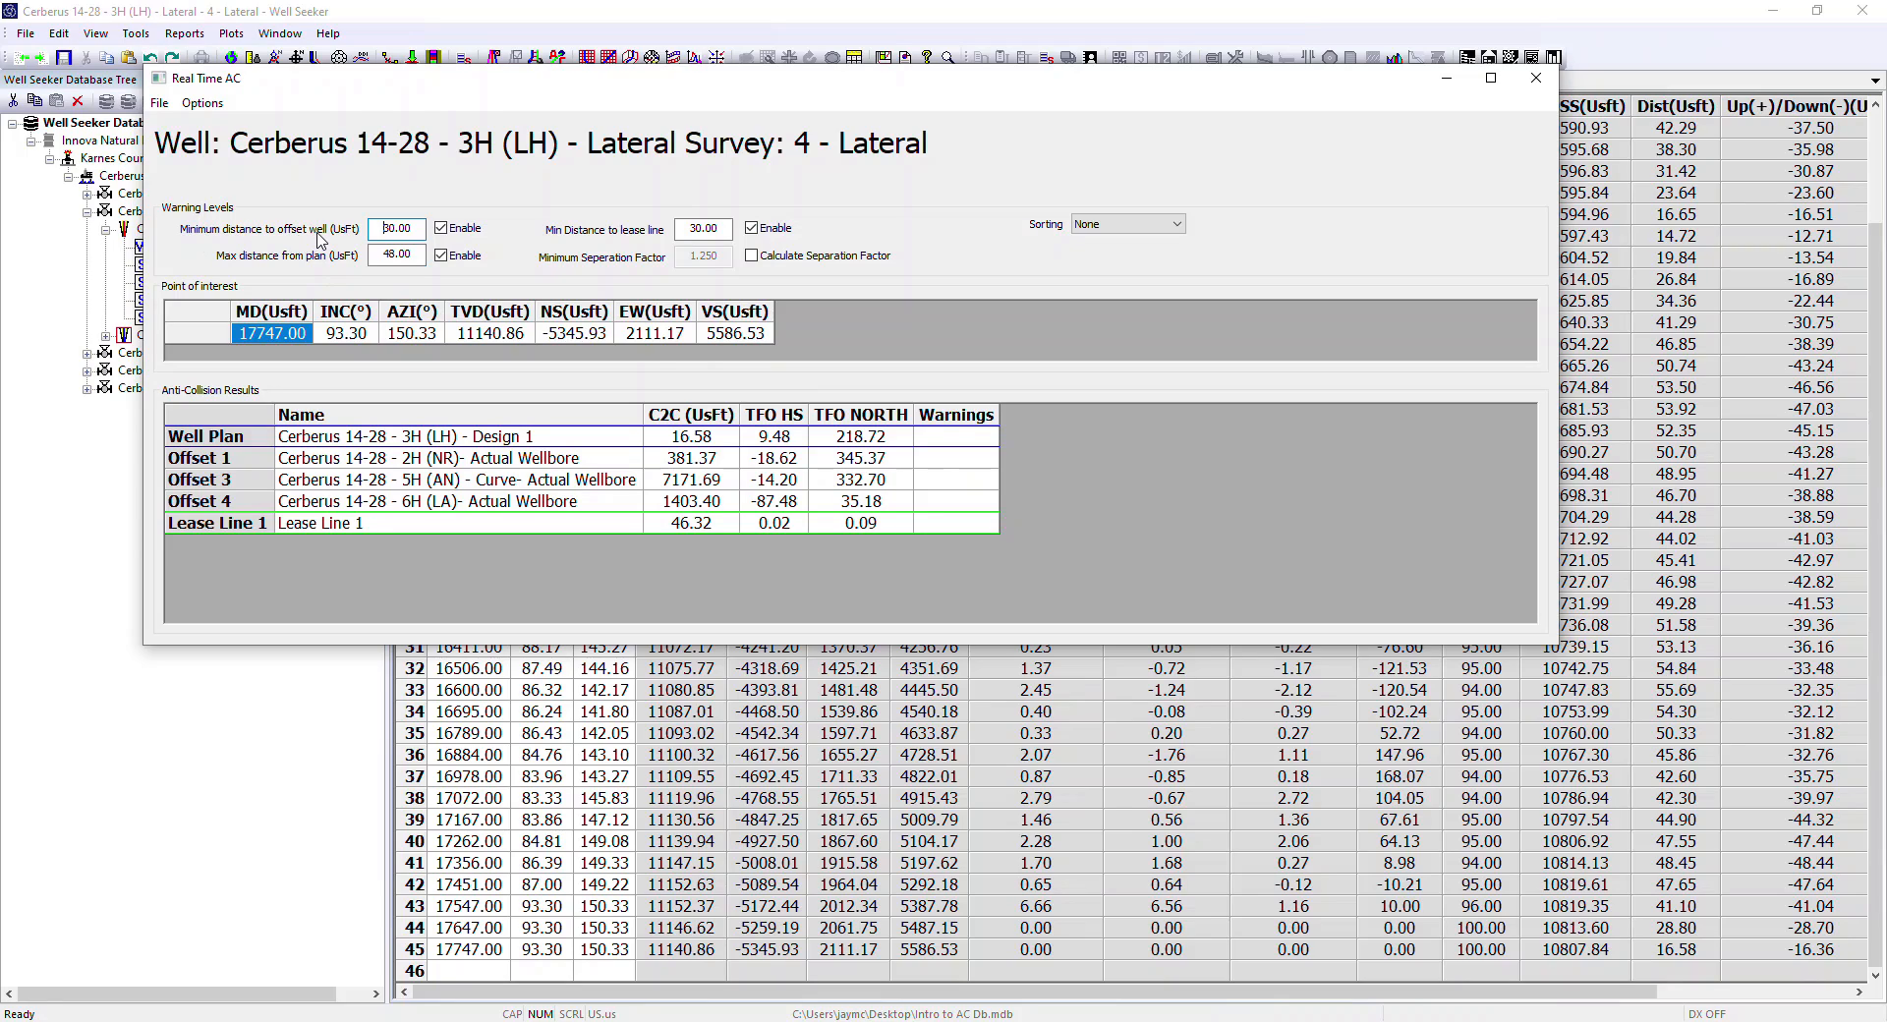
Review the real-time warning distances and turn on the separation factor calculation.
{"action": "double_click", "coordinate": [384, 229]}
{"action": "left_click", "coordinate": [417, 231]}
{"action": "double_click", "coordinate": [383, 255]}
{"action": "left_click", "coordinate": [699, 230]}
{"action": "left_click", "coordinate": [751, 256]}
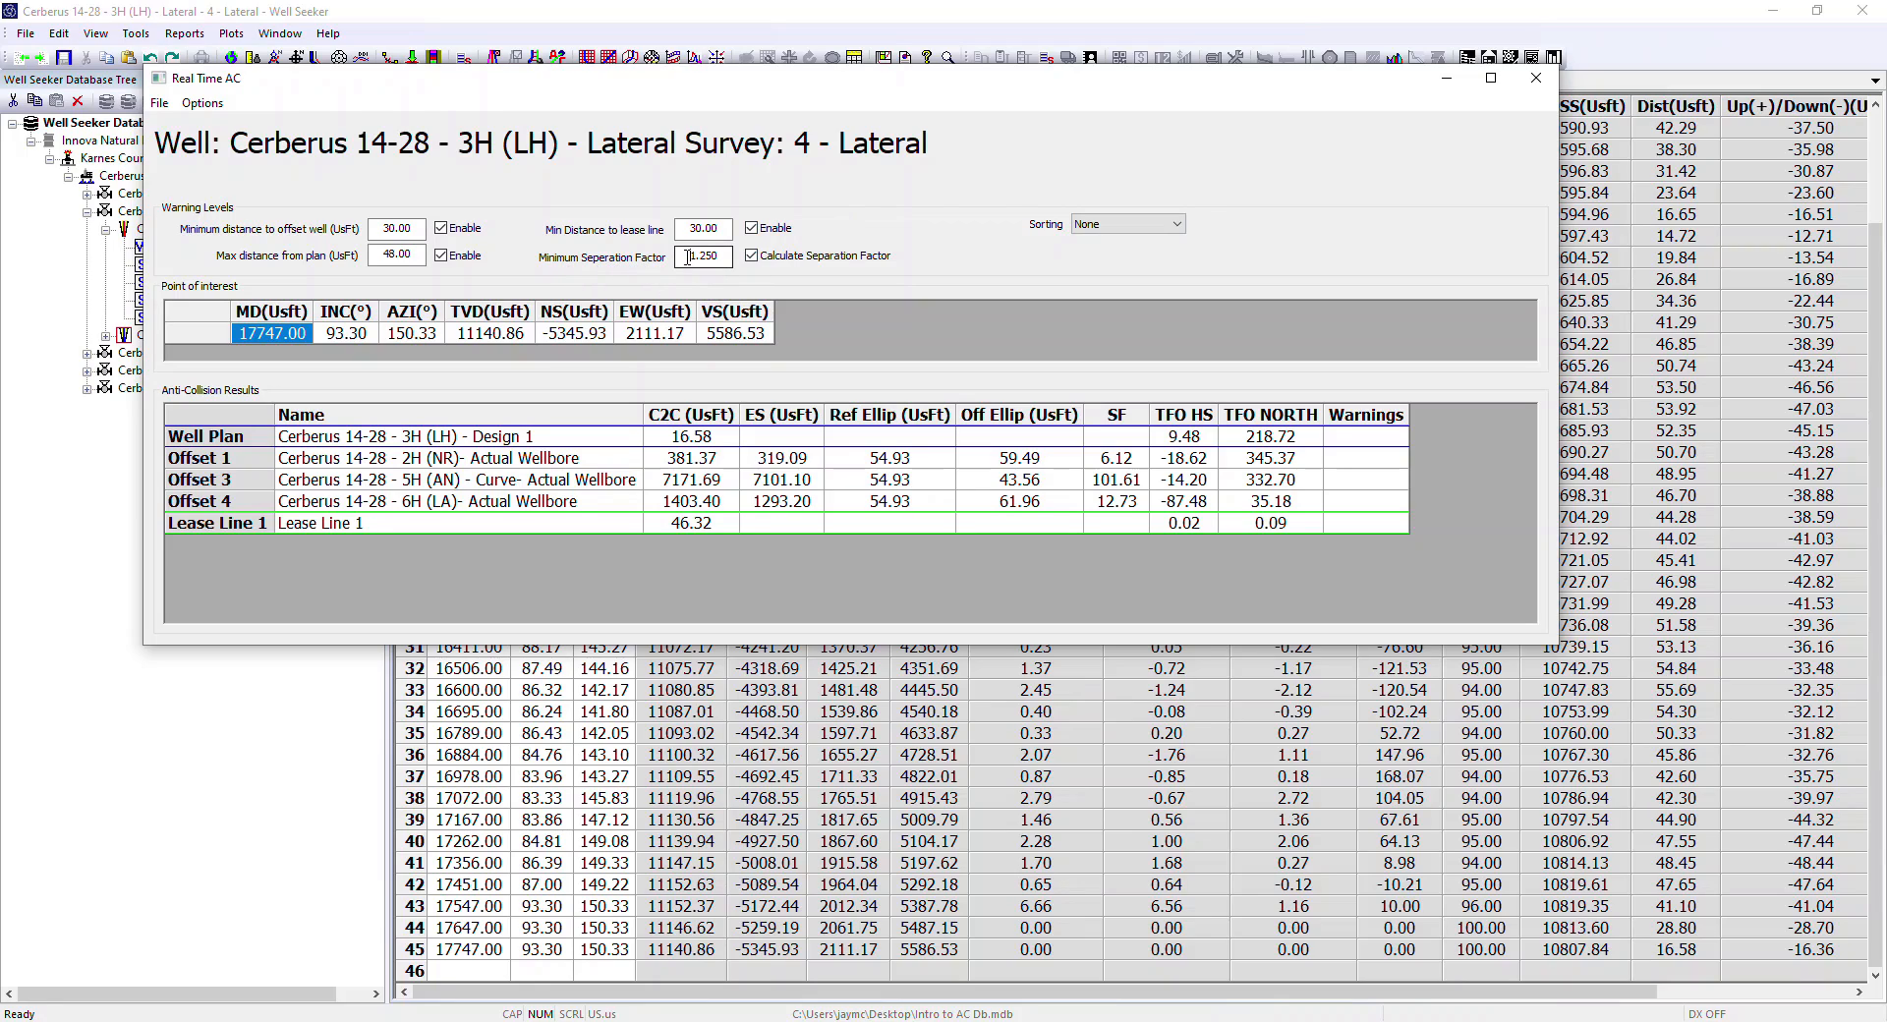
{"action": "left_click_drag", "start_coordinate": [688, 256], "coordinate": [765, 285]}
{"action": "left_click", "coordinate": [753, 257]}
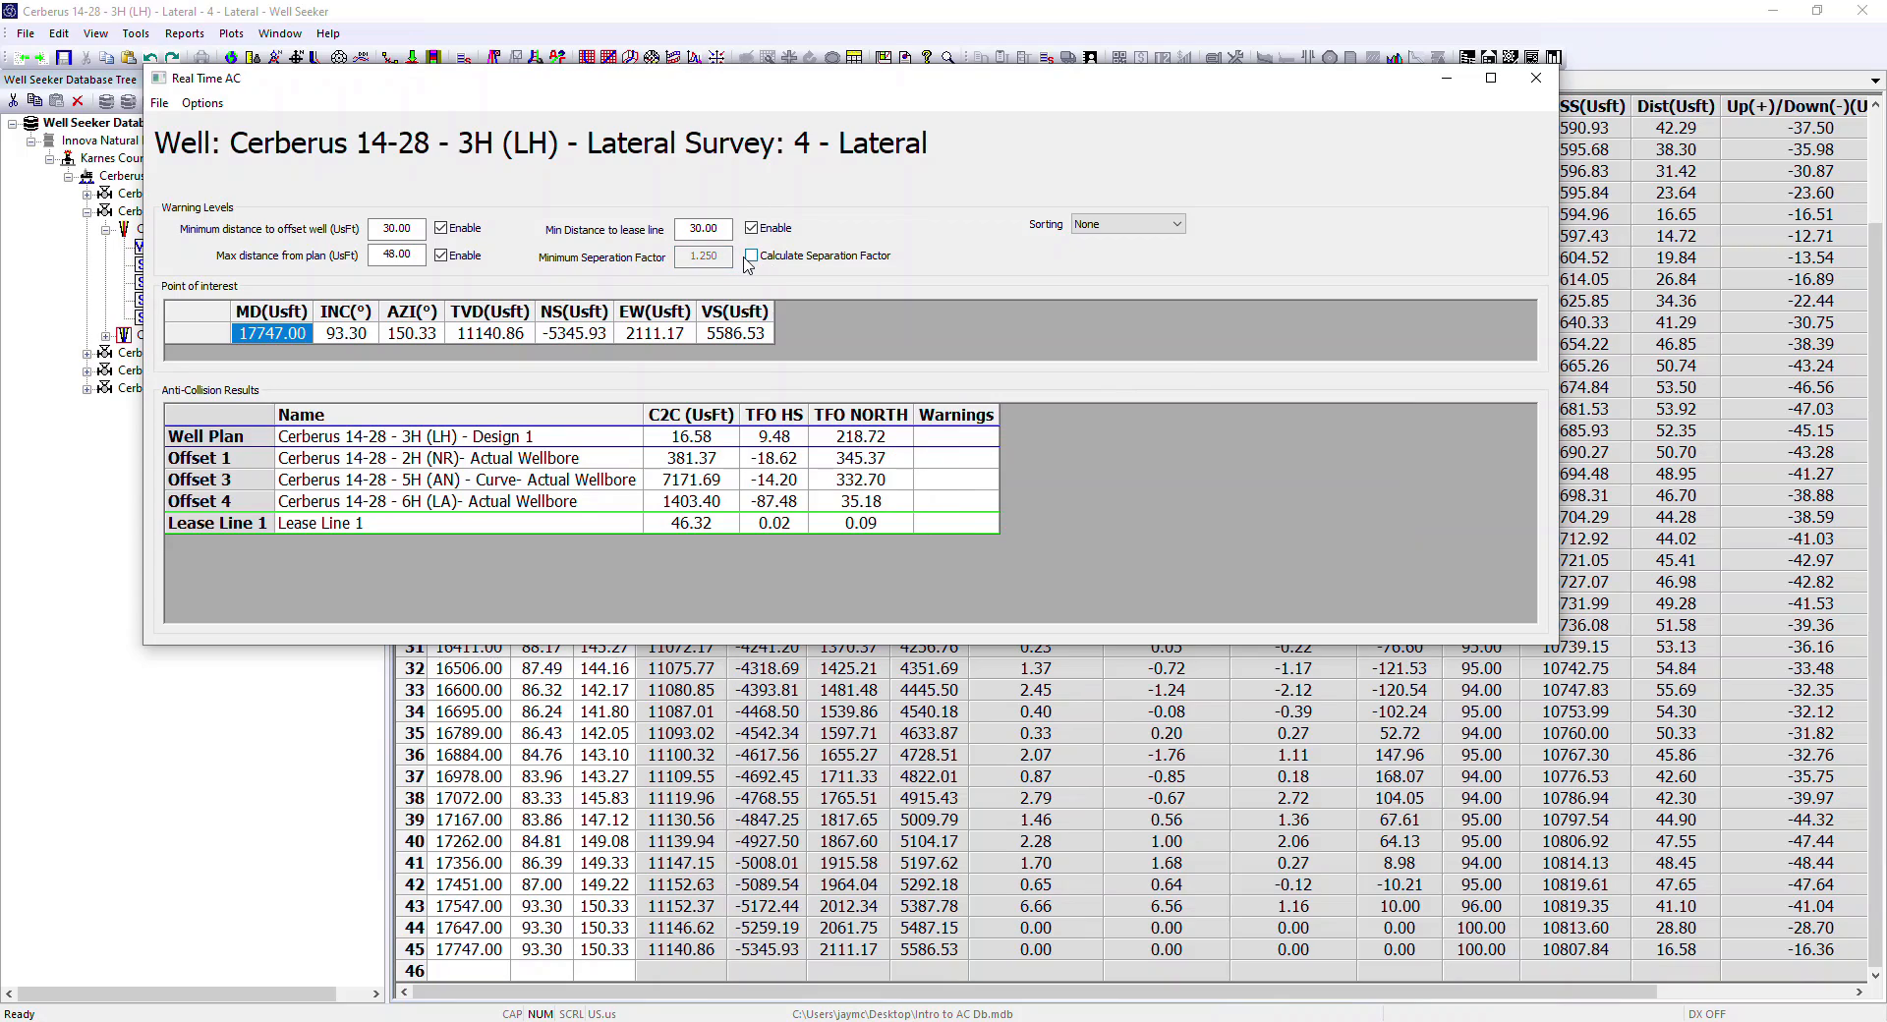
{"action": "left_click", "coordinate": [751, 256]}
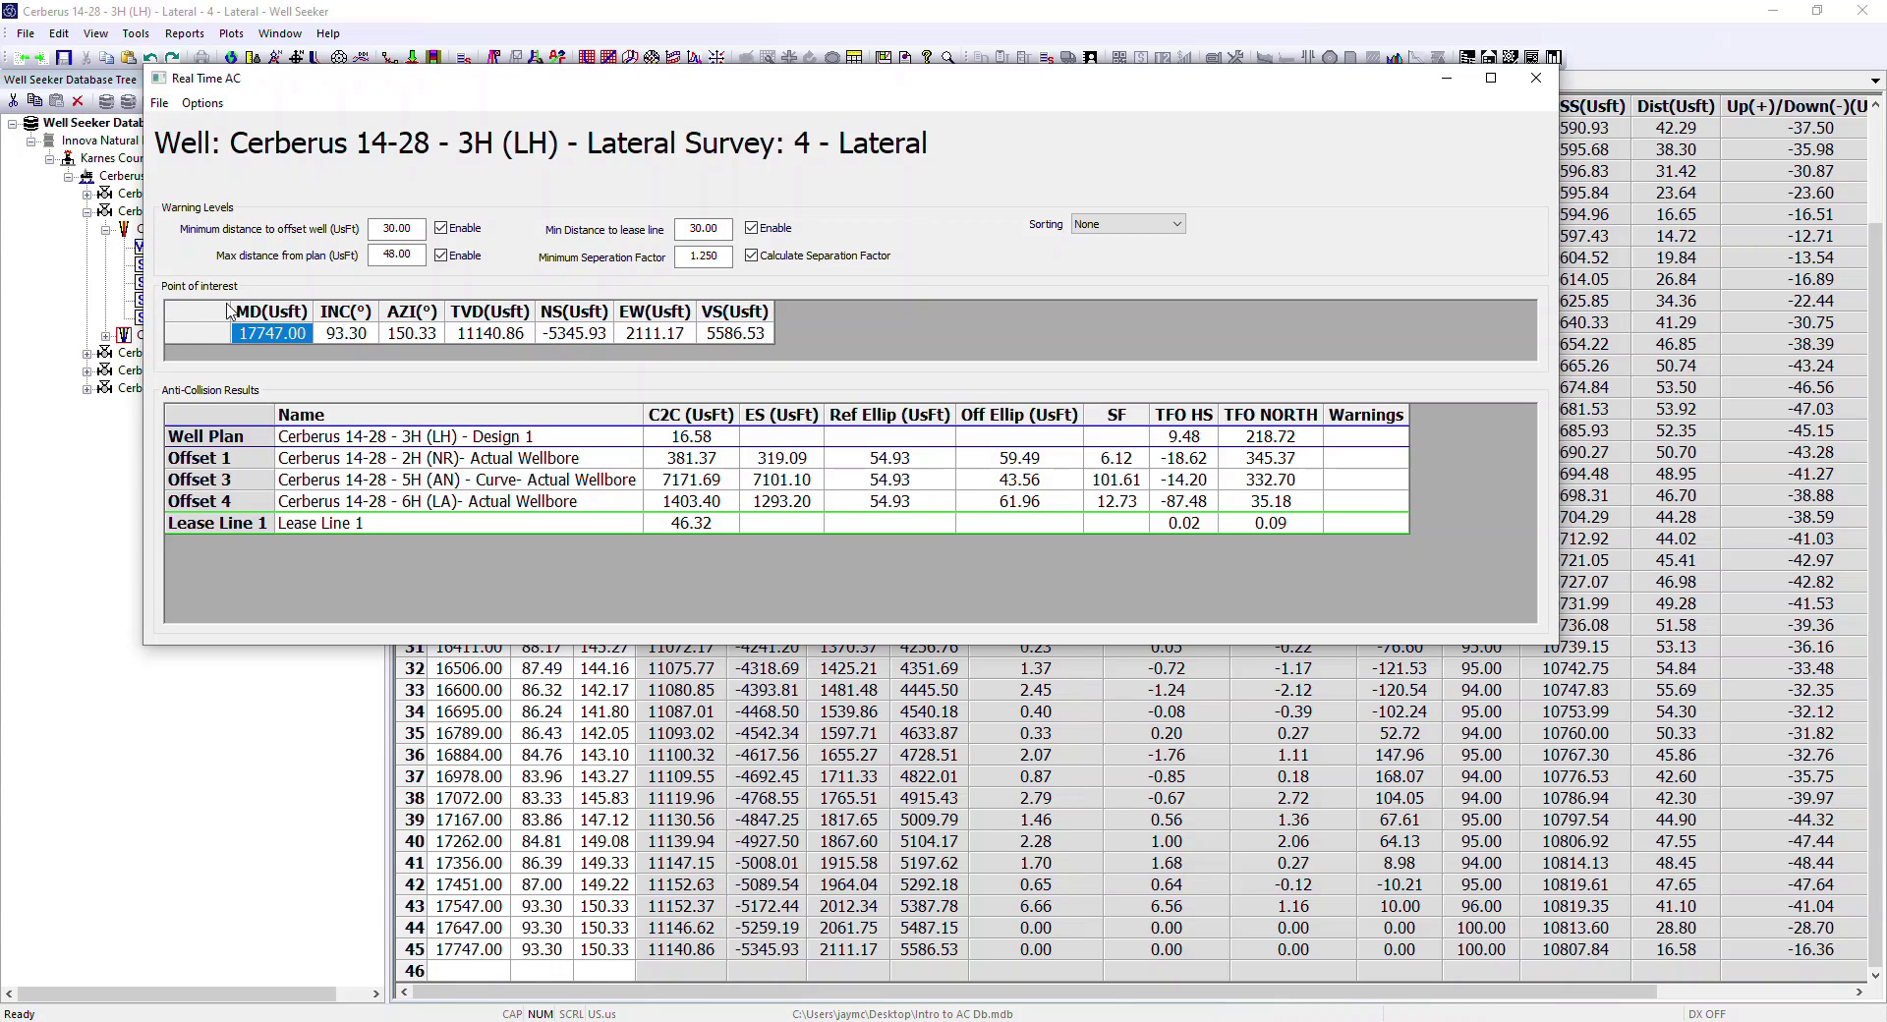
Switch to the main survey window and bring the Real Time AC window back to the front.
{"action": "left_click_drag", "start_coordinate": [558, 85], "coordinate": [720, 151]}
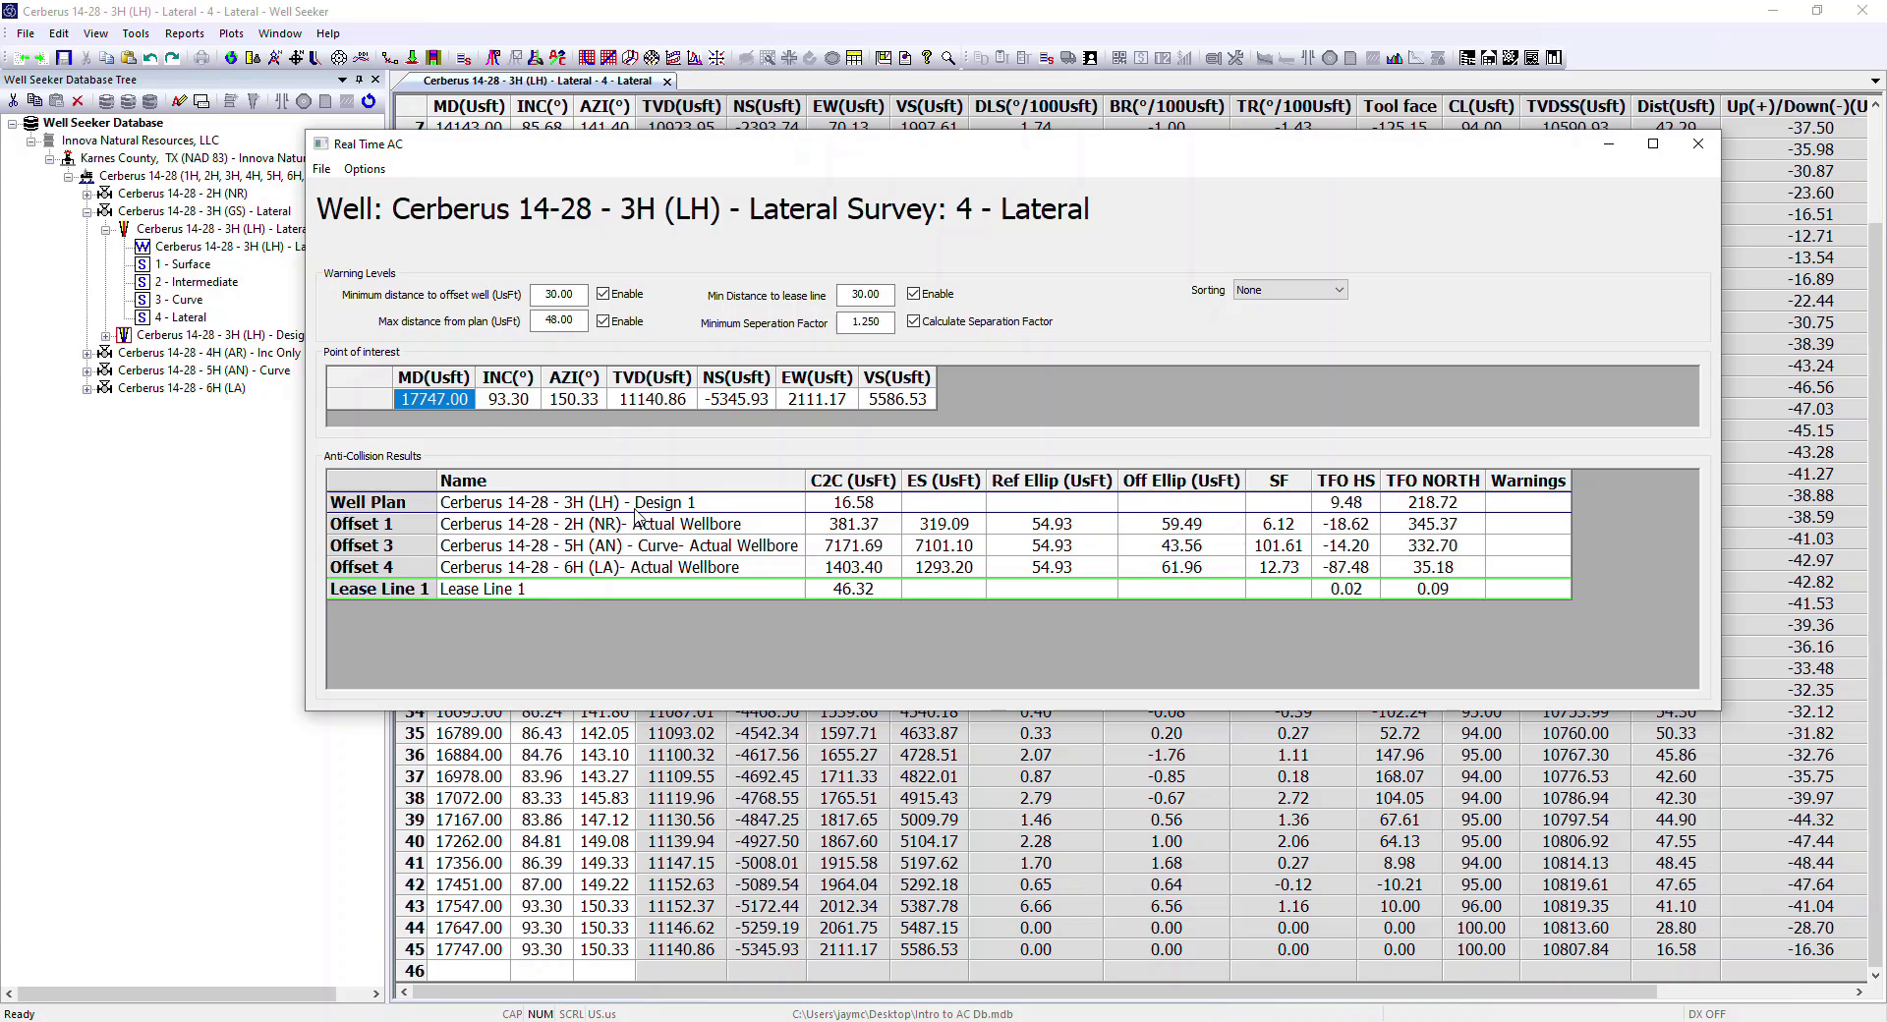
{"action": "left_click", "coordinate": [147, 336]}
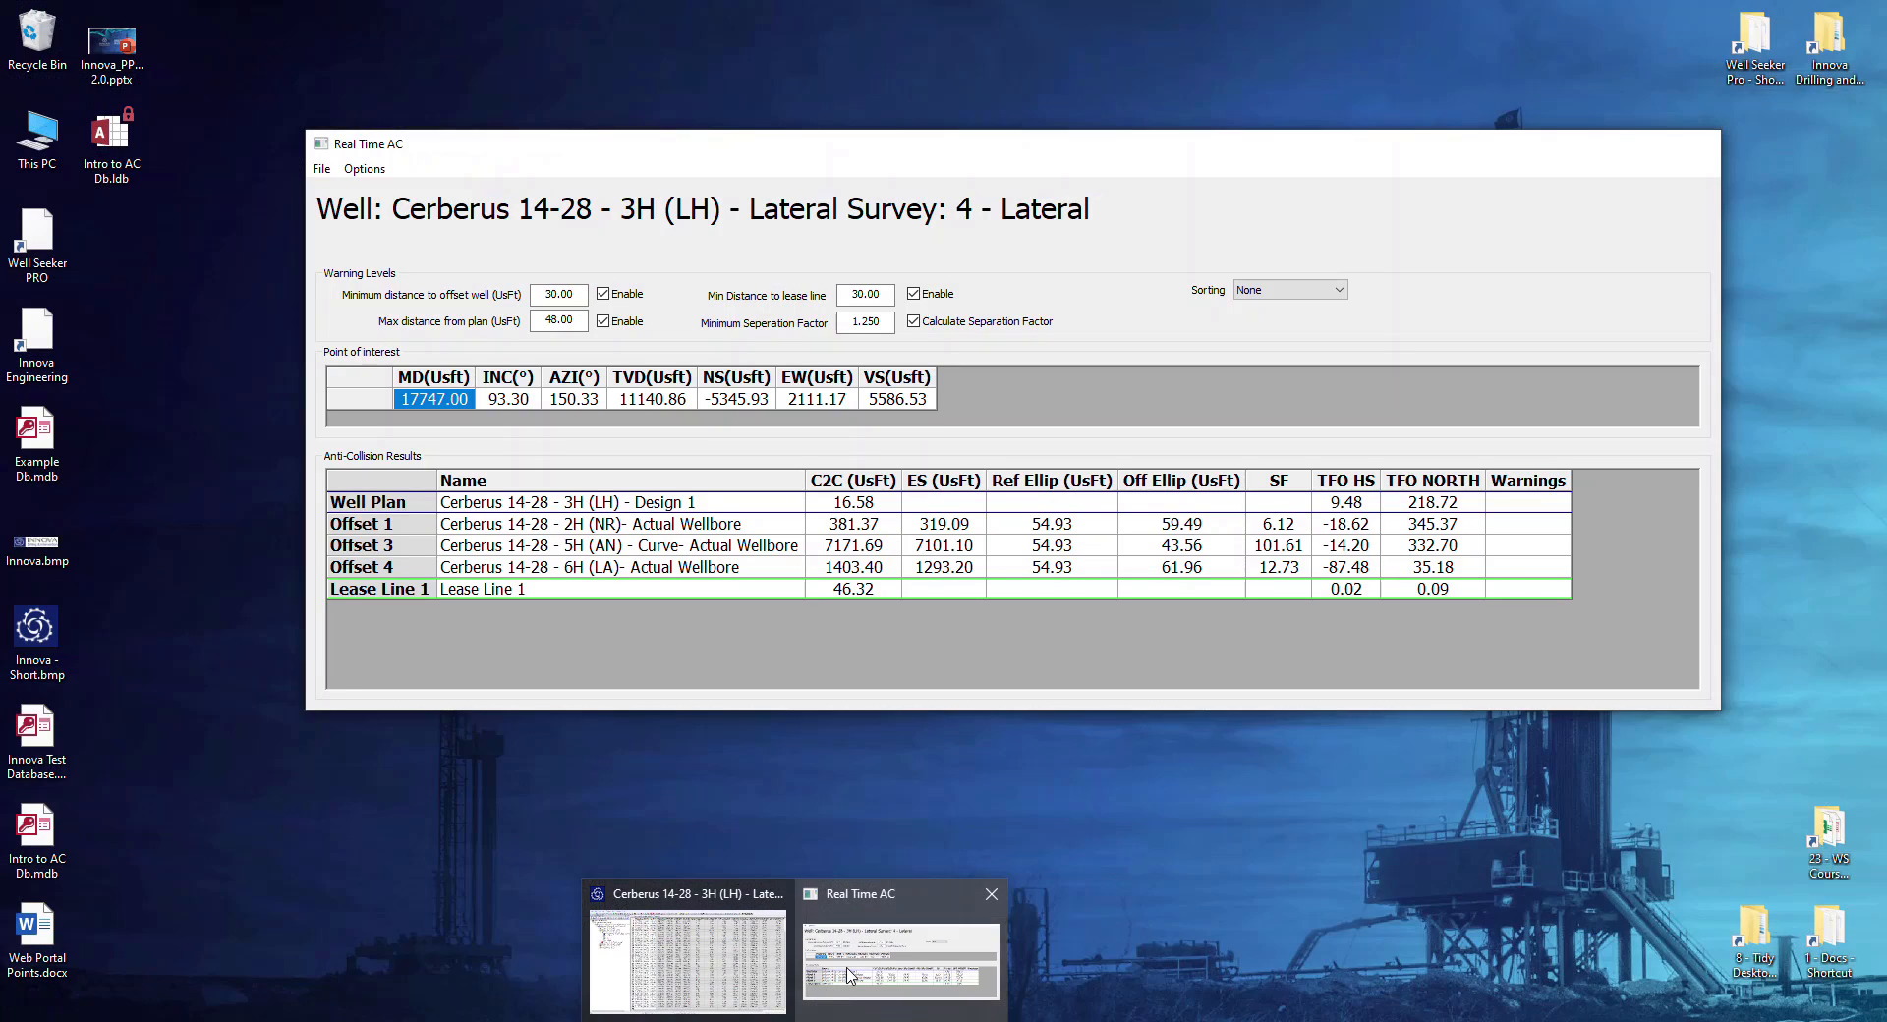
{"action": "left_click", "coordinate": [852, 968]}
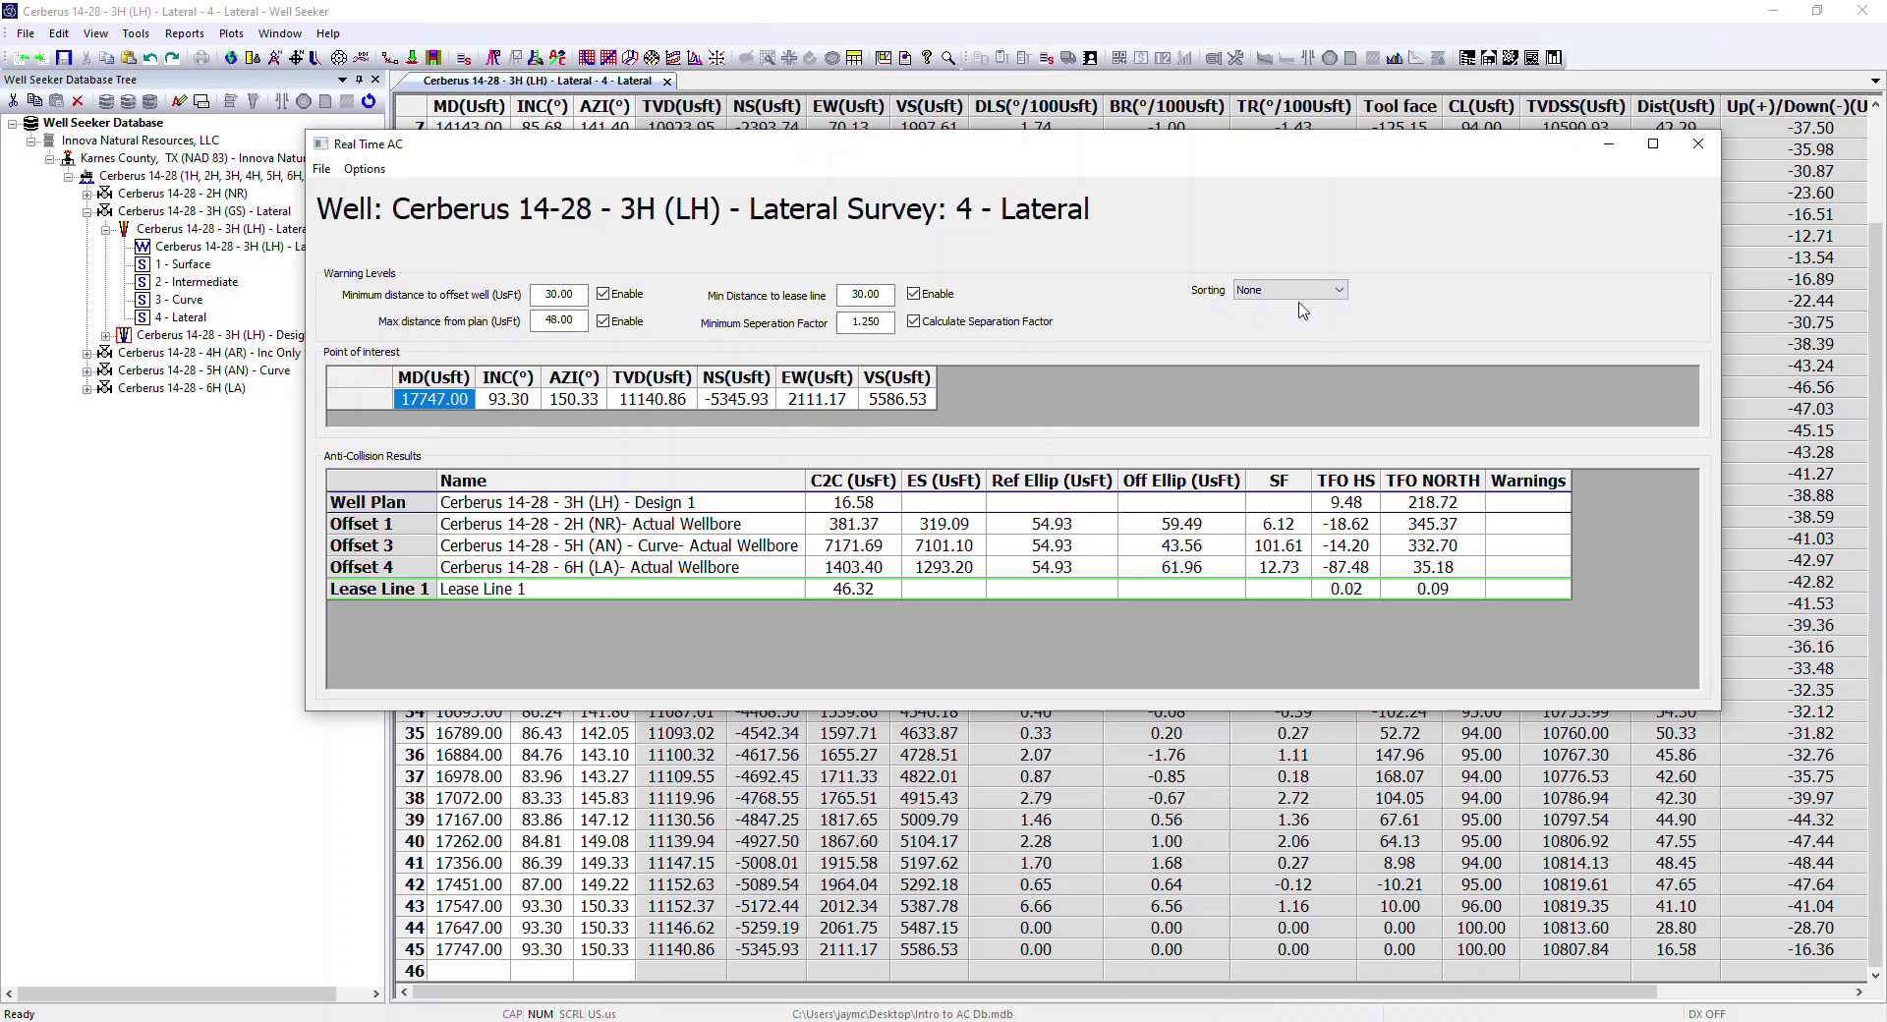
Try sorting the anti-collision results by C2C and by SF, and return the sorting to None.
{"action": "left_click", "coordinate": [1343, 291]}
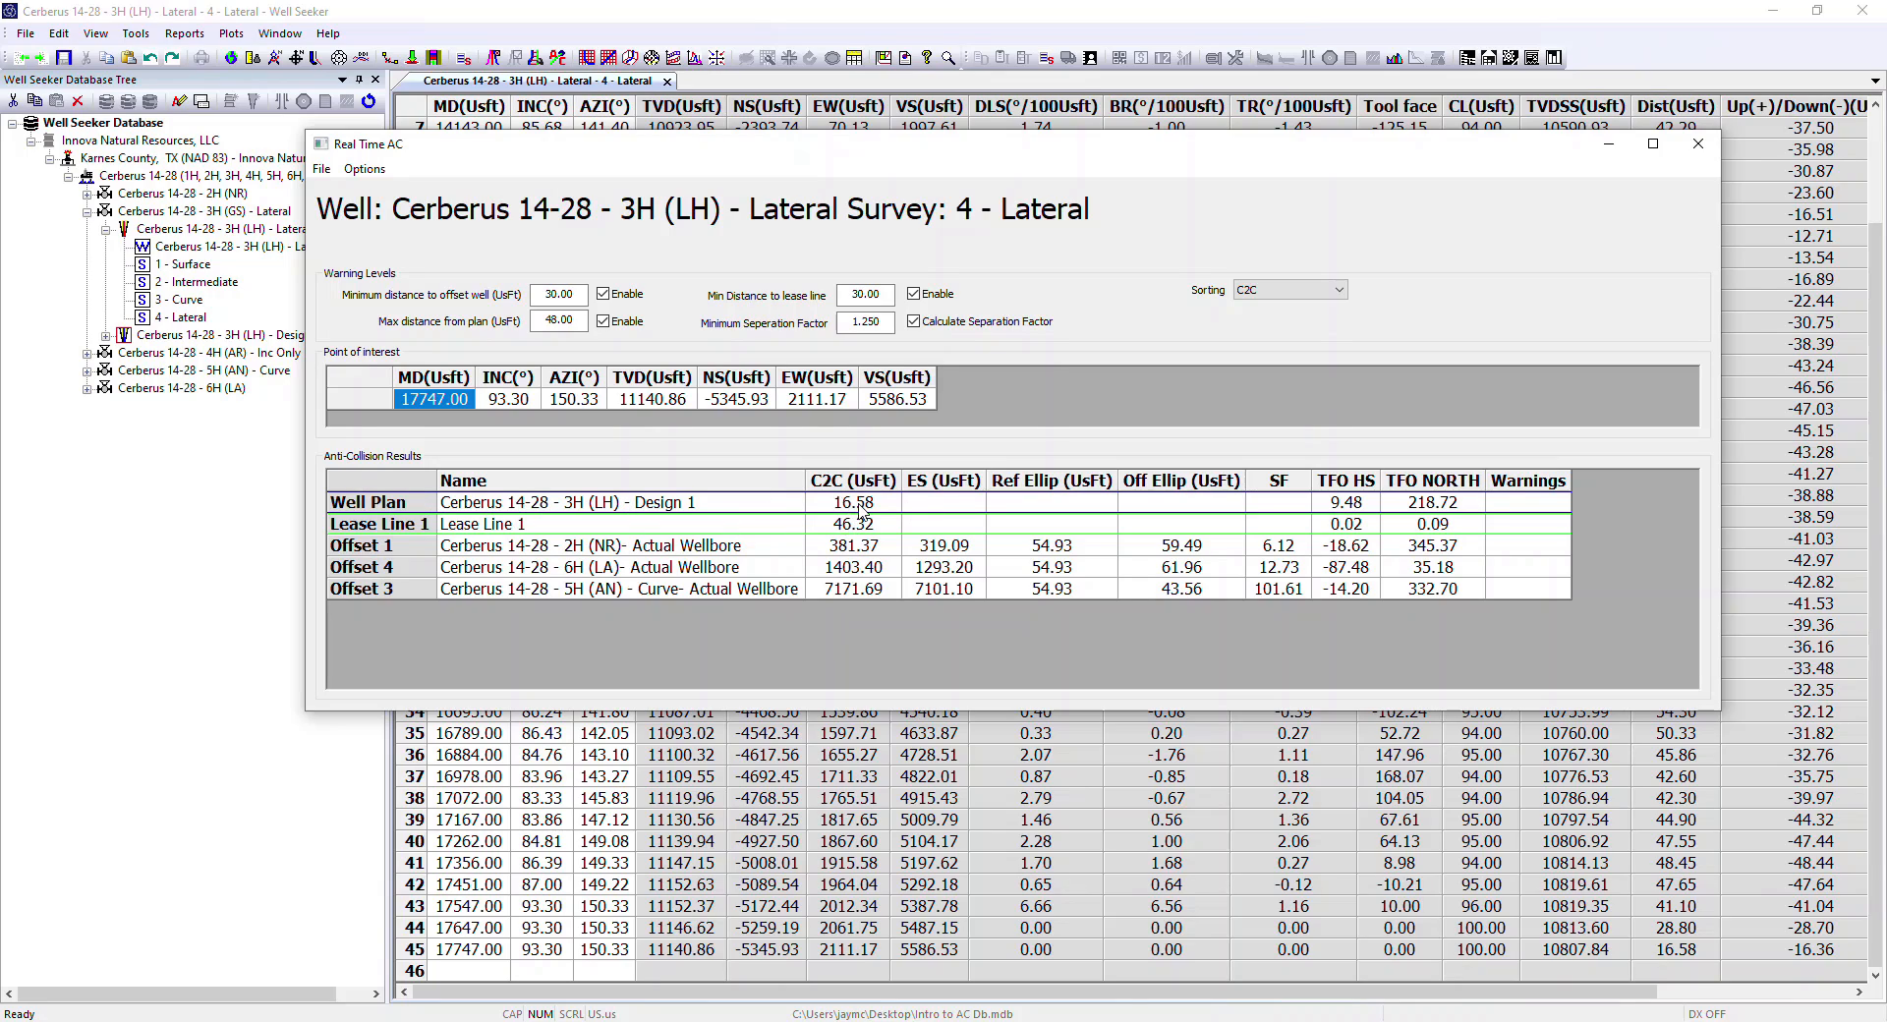
{"action": "left_click", "coordinate": [1338, 291]}
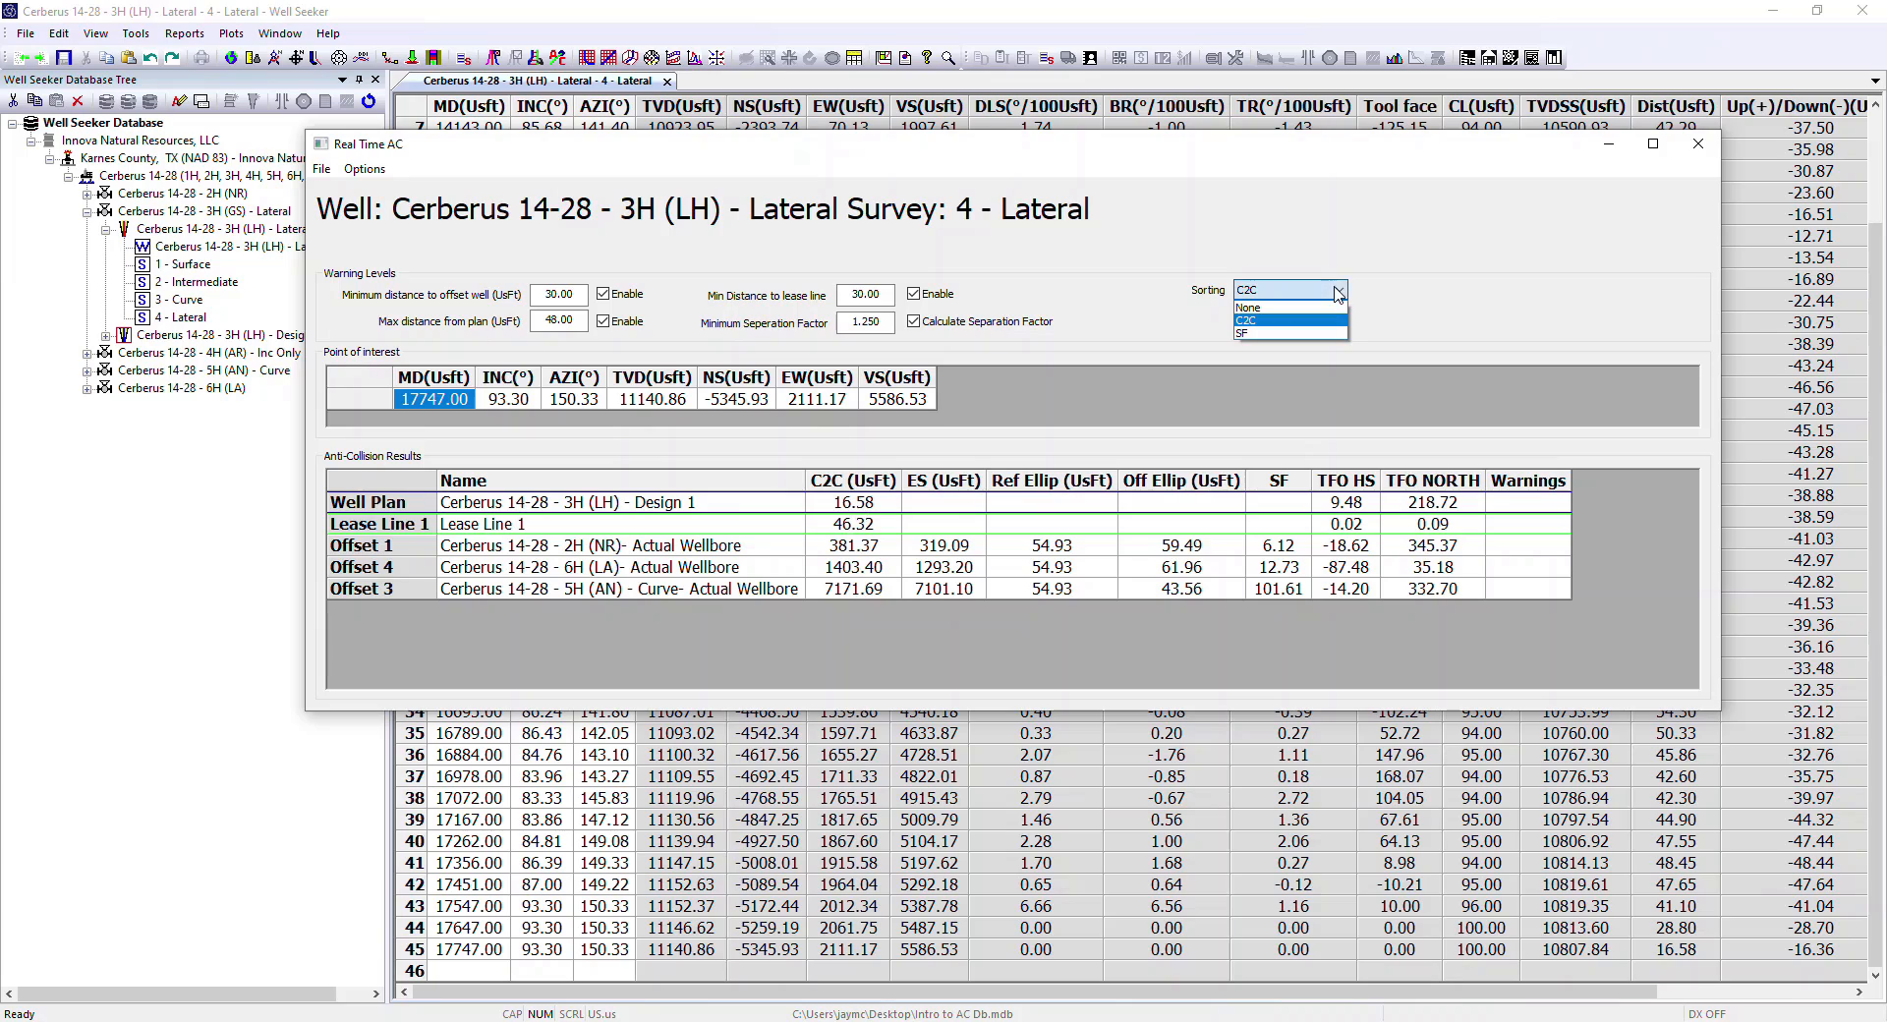
{"action": "left_click", "coordinate": [1299, 333]}
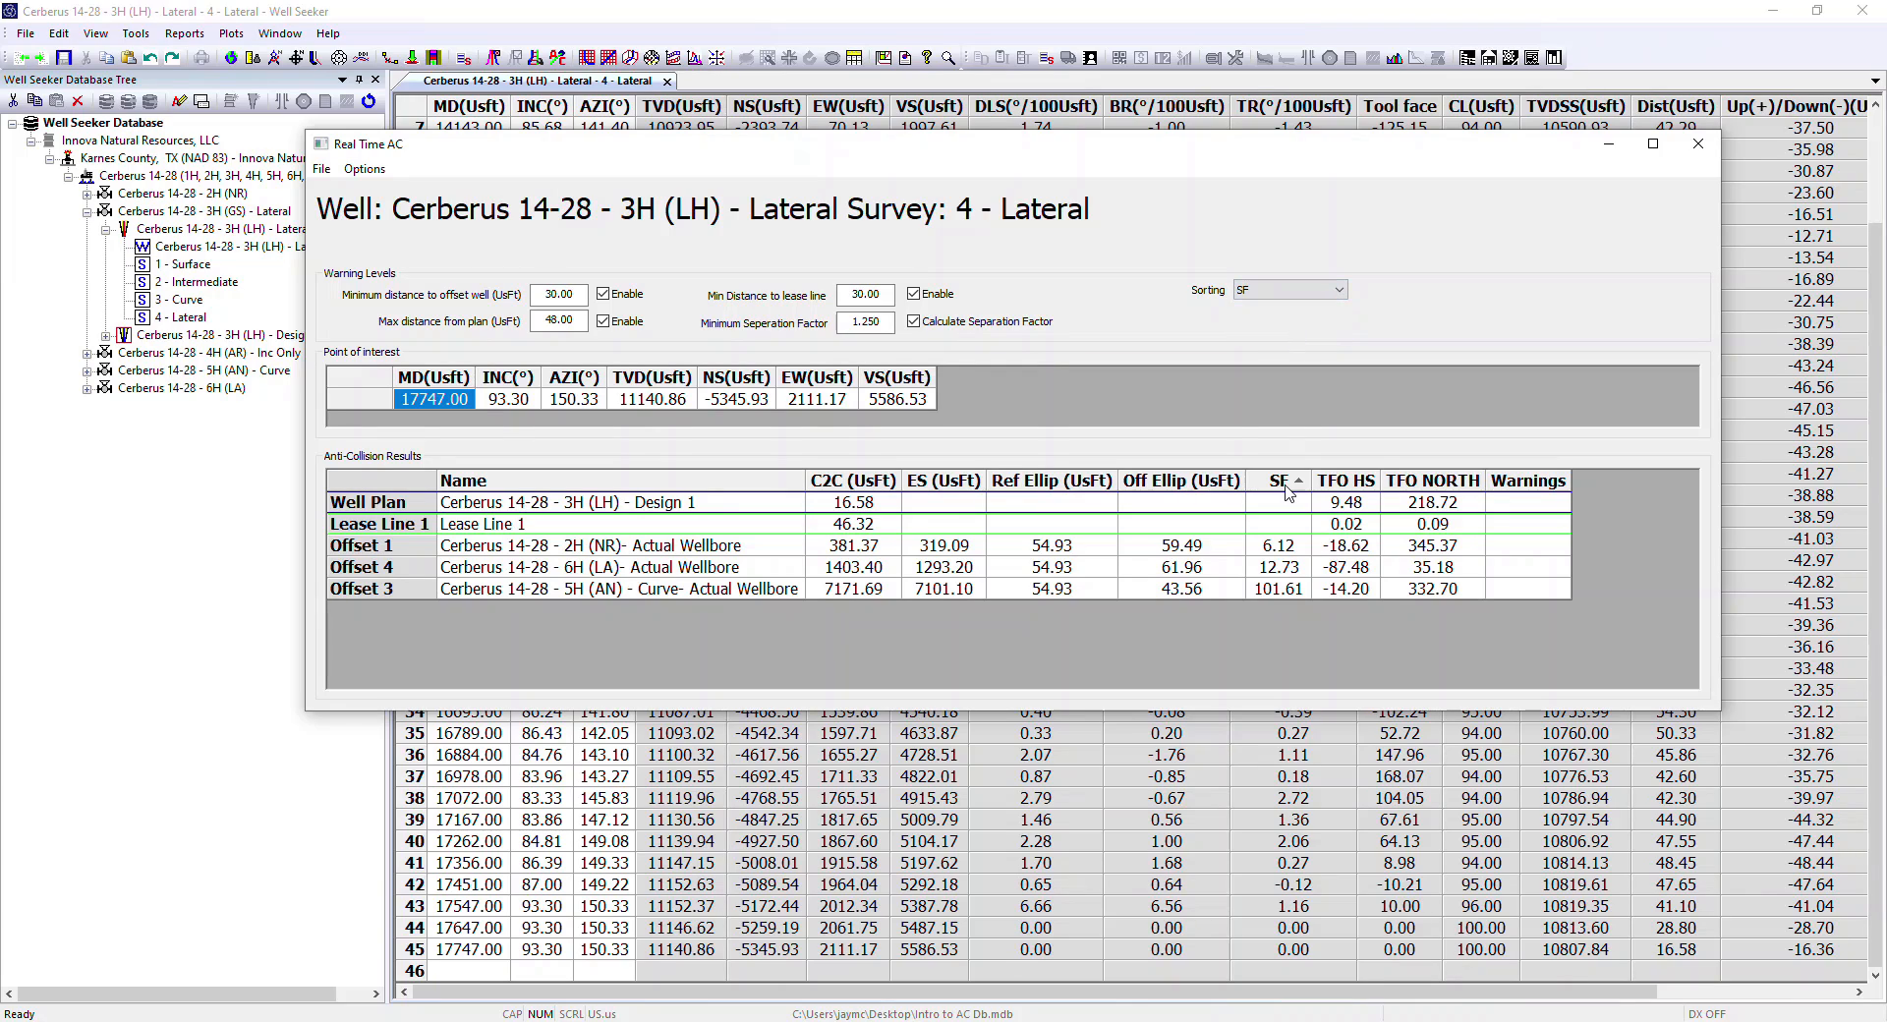
{"action": "left_click", "coordinate": [1336, 293]}
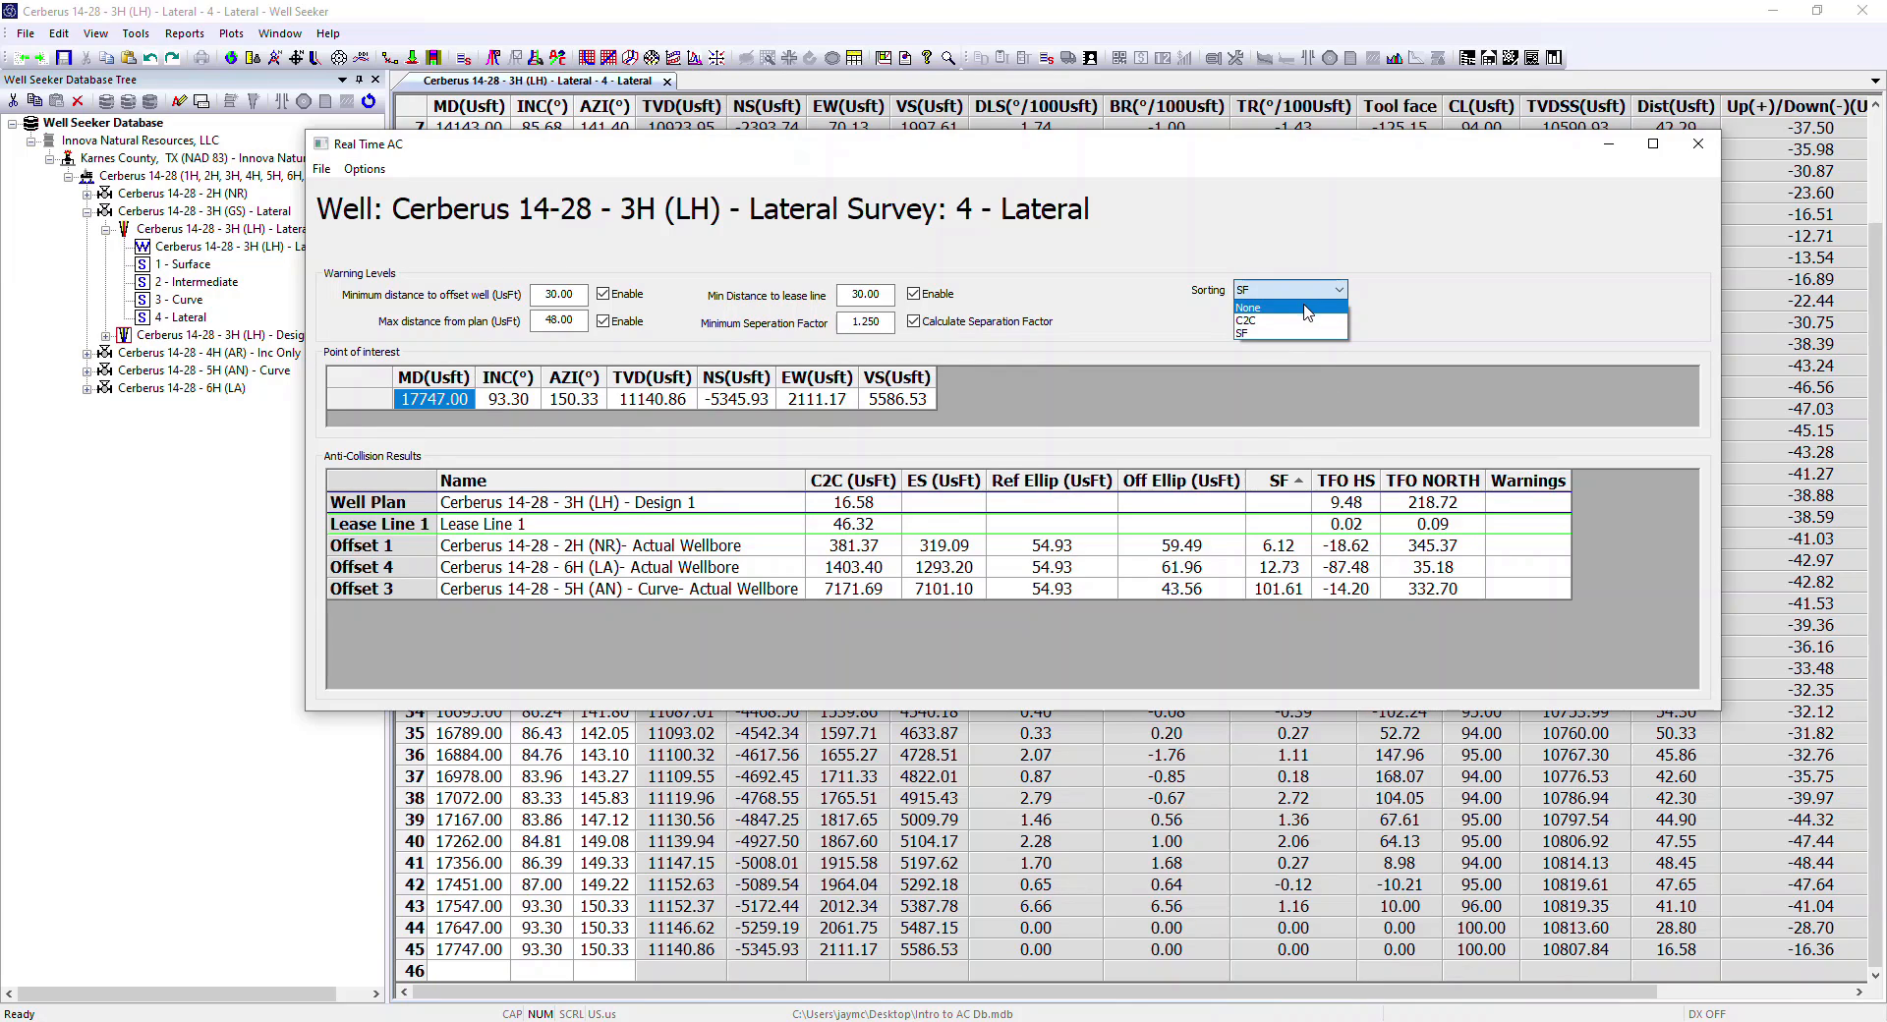
{"action": "left_click", "coordinate": [1306, 309]}
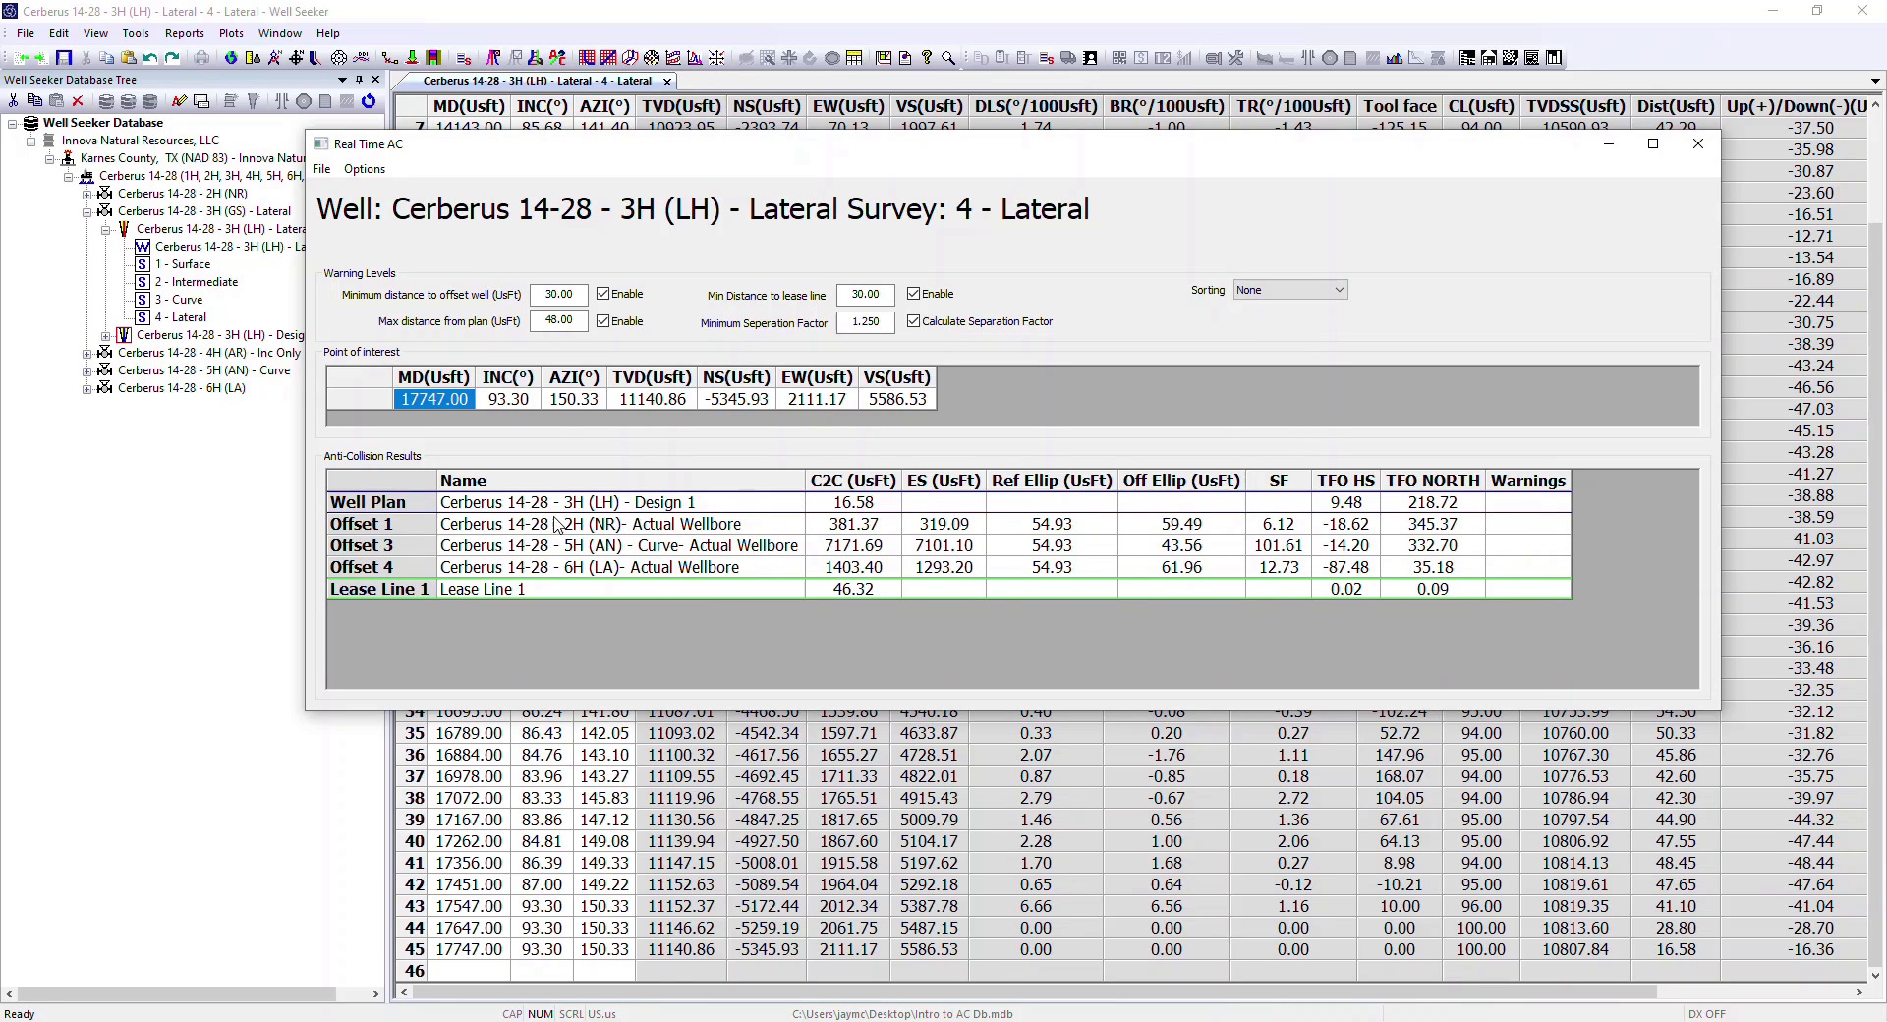
Add a survey station to the 4 - Lateral survey at MD 17900 with inclination 90 and azimuth 150.
{"action": "double_click", "coordinate": [543, 322]}
{"action": "type", "text": "17"}
{"action": "left_click", "coordinate": [497, 971]}
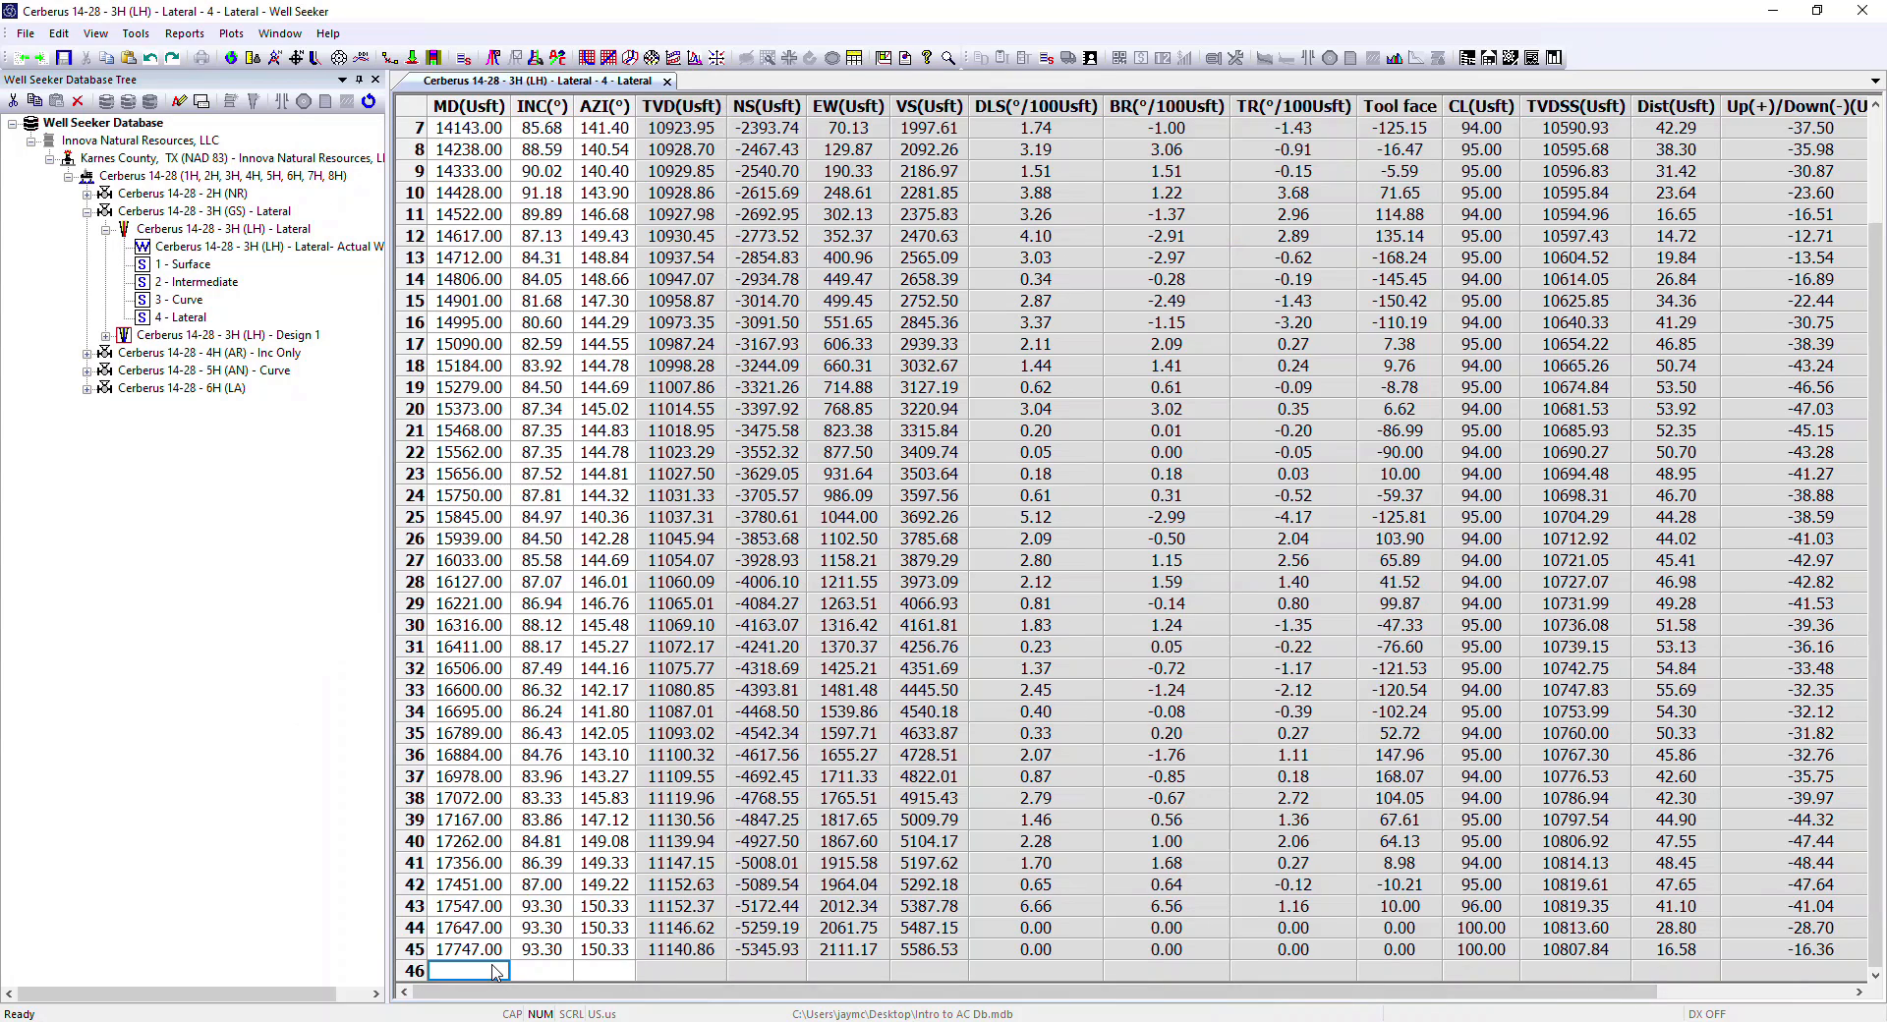
{"action": "type", "text": "17900"}
{"action": "key", "text": "Tab"}
{"action": "type", "text": "9"}
{"action": "key", "text": "Tab"}
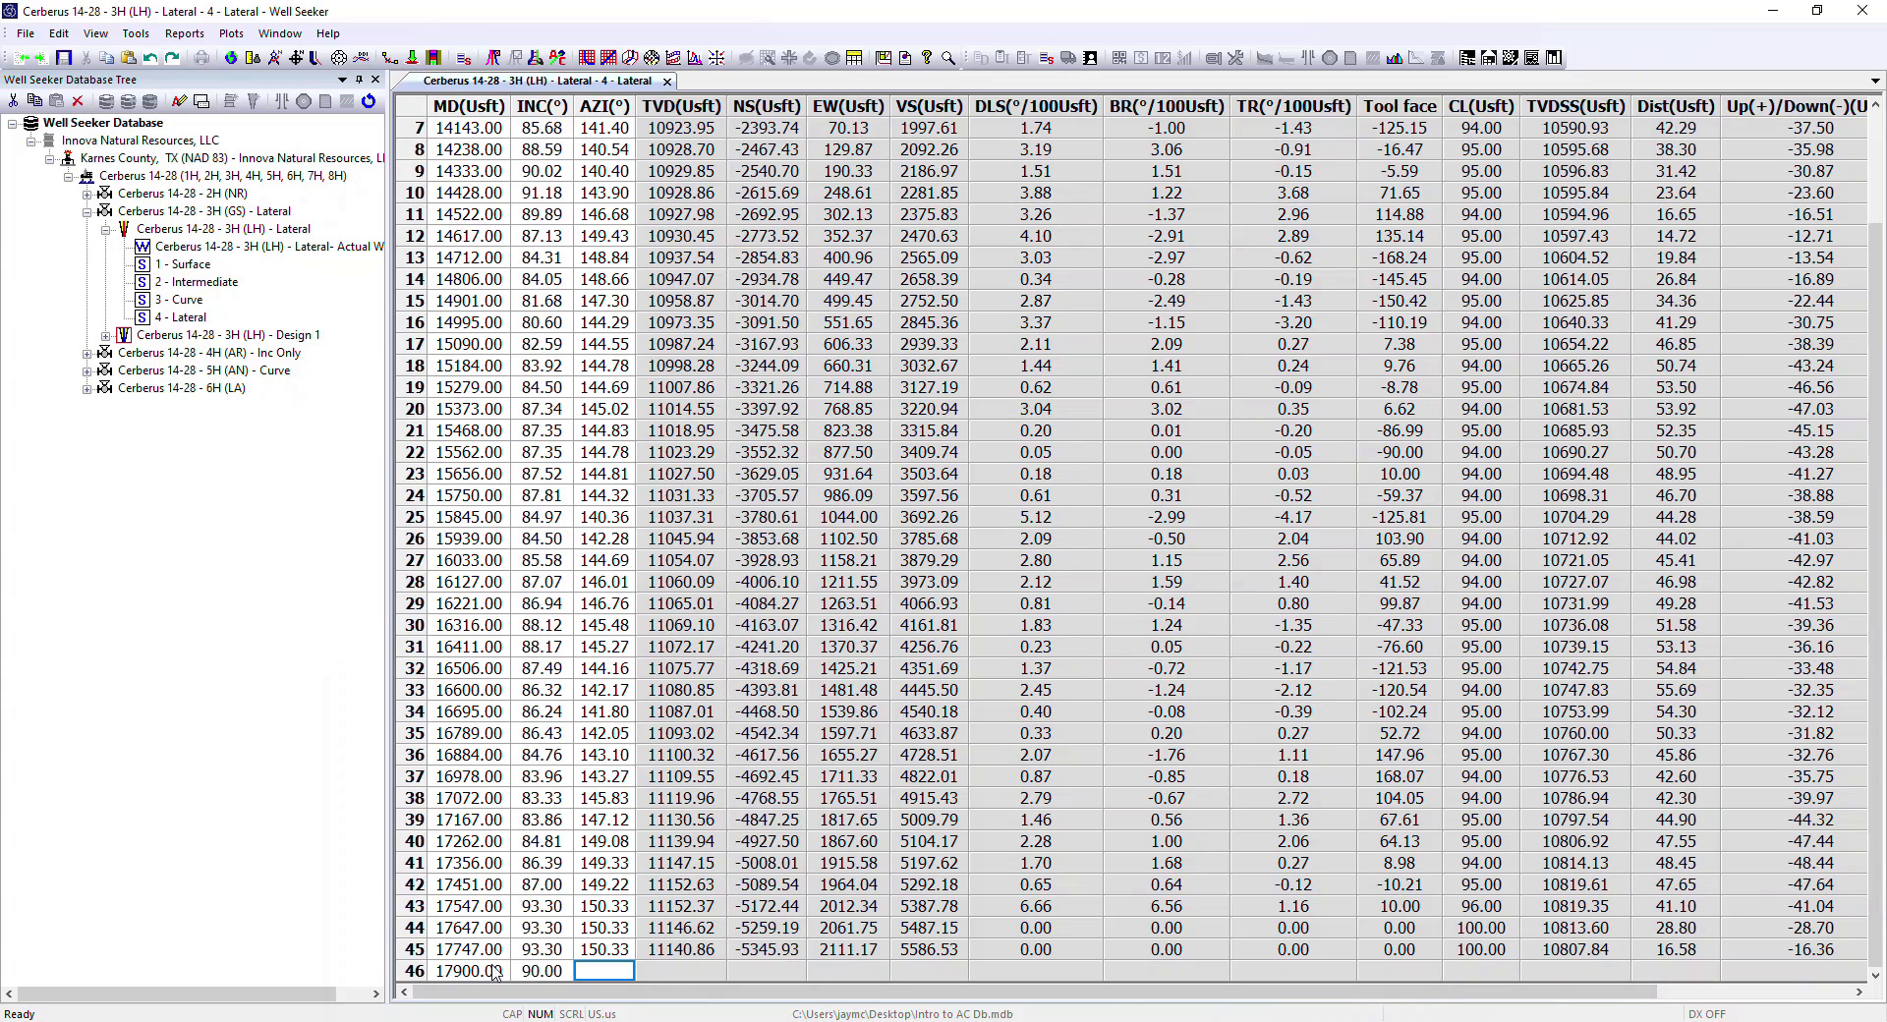
{"action": "type", "text": "150"}
{"action": "key", "text": "Tab"}
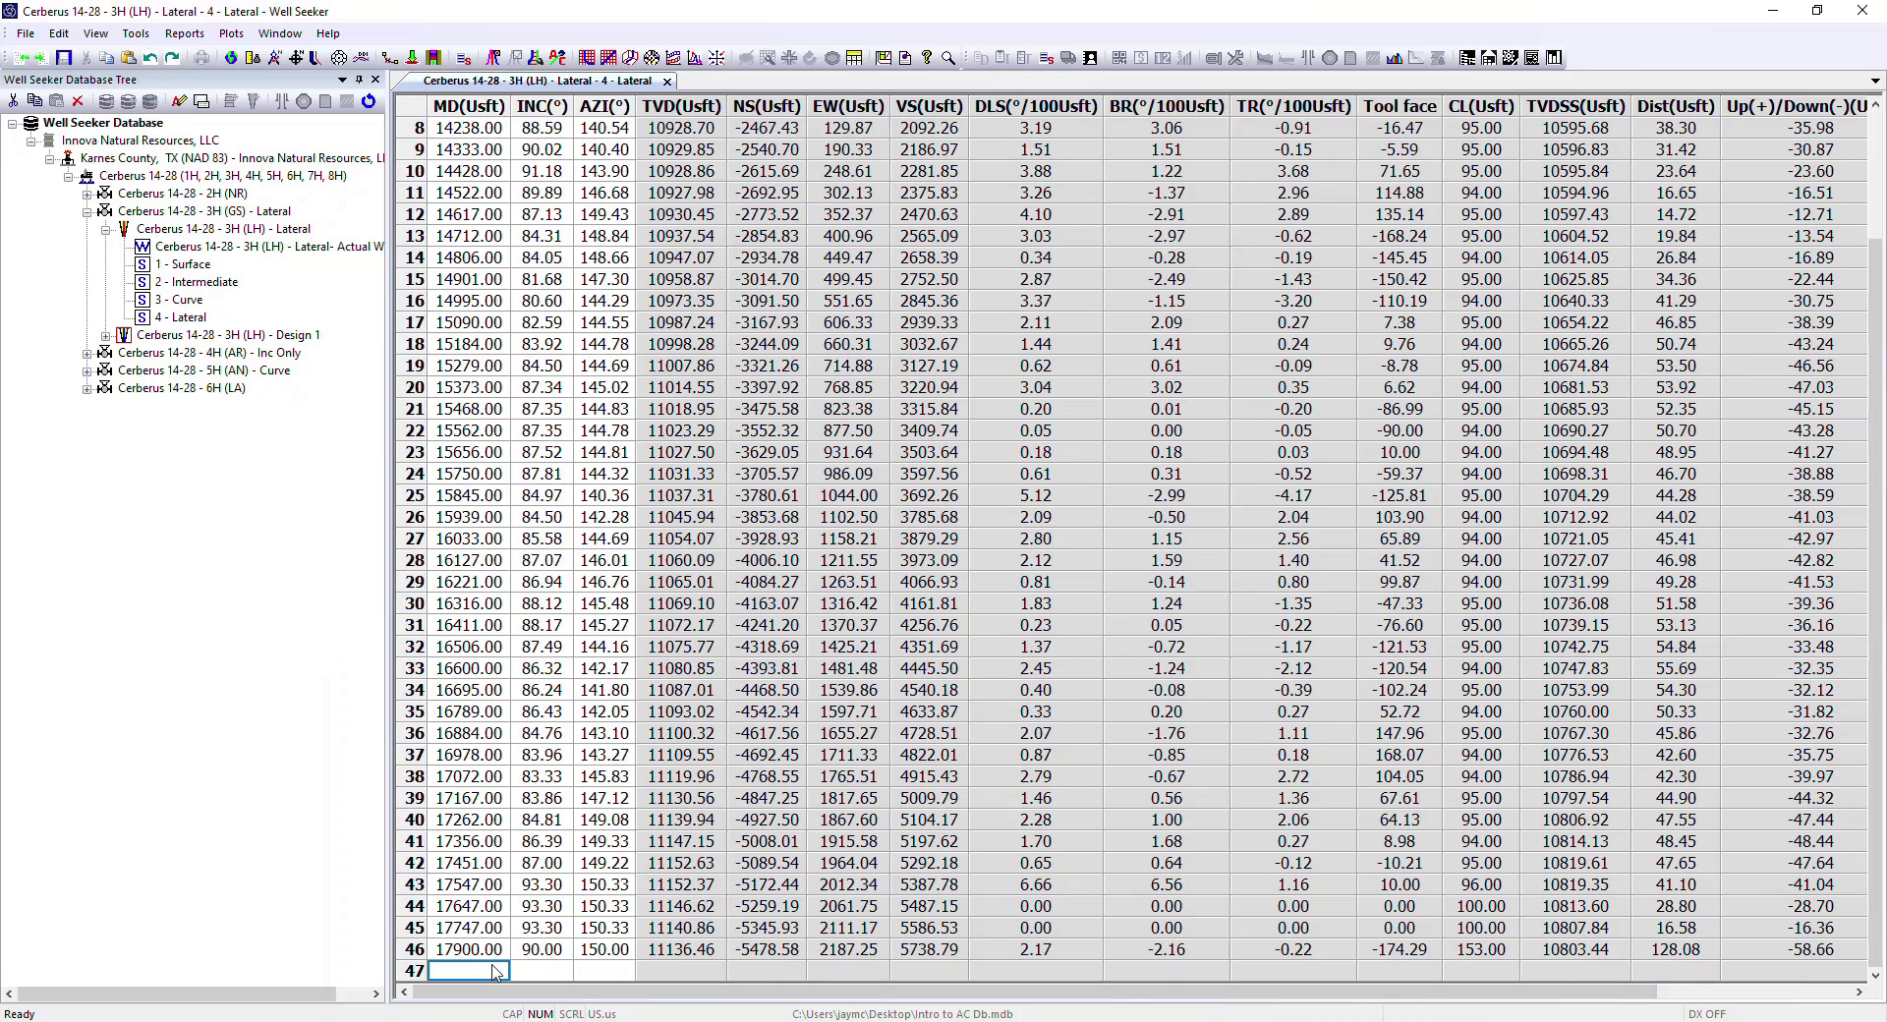
Bring the Real Time AC window forward and check the warnings for the new survey station.
{"action": "mouse_move", "coordinate": [590, 1020]}
{"action": "left_click", "coordinate": [871, 968]}
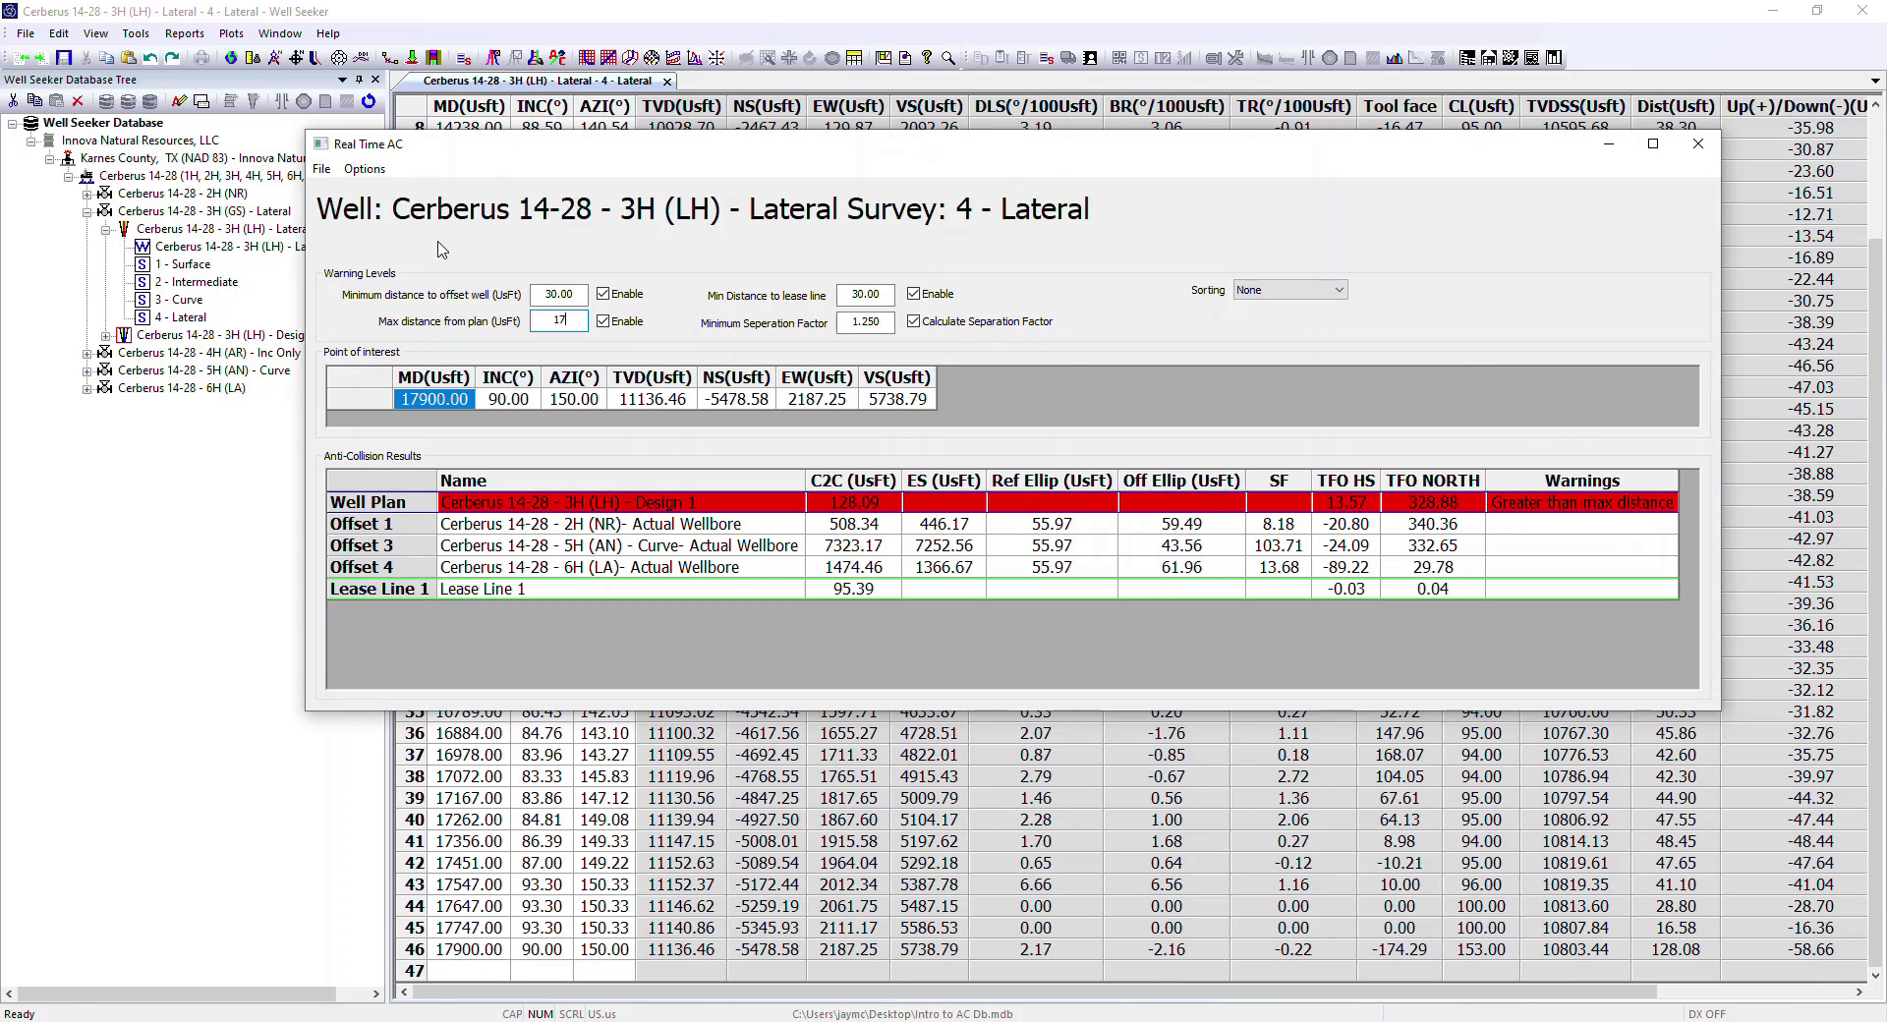
{"action": "left_click_drag", "start_coordinate": [1110, 147], "coordinate": [1039, 110]}
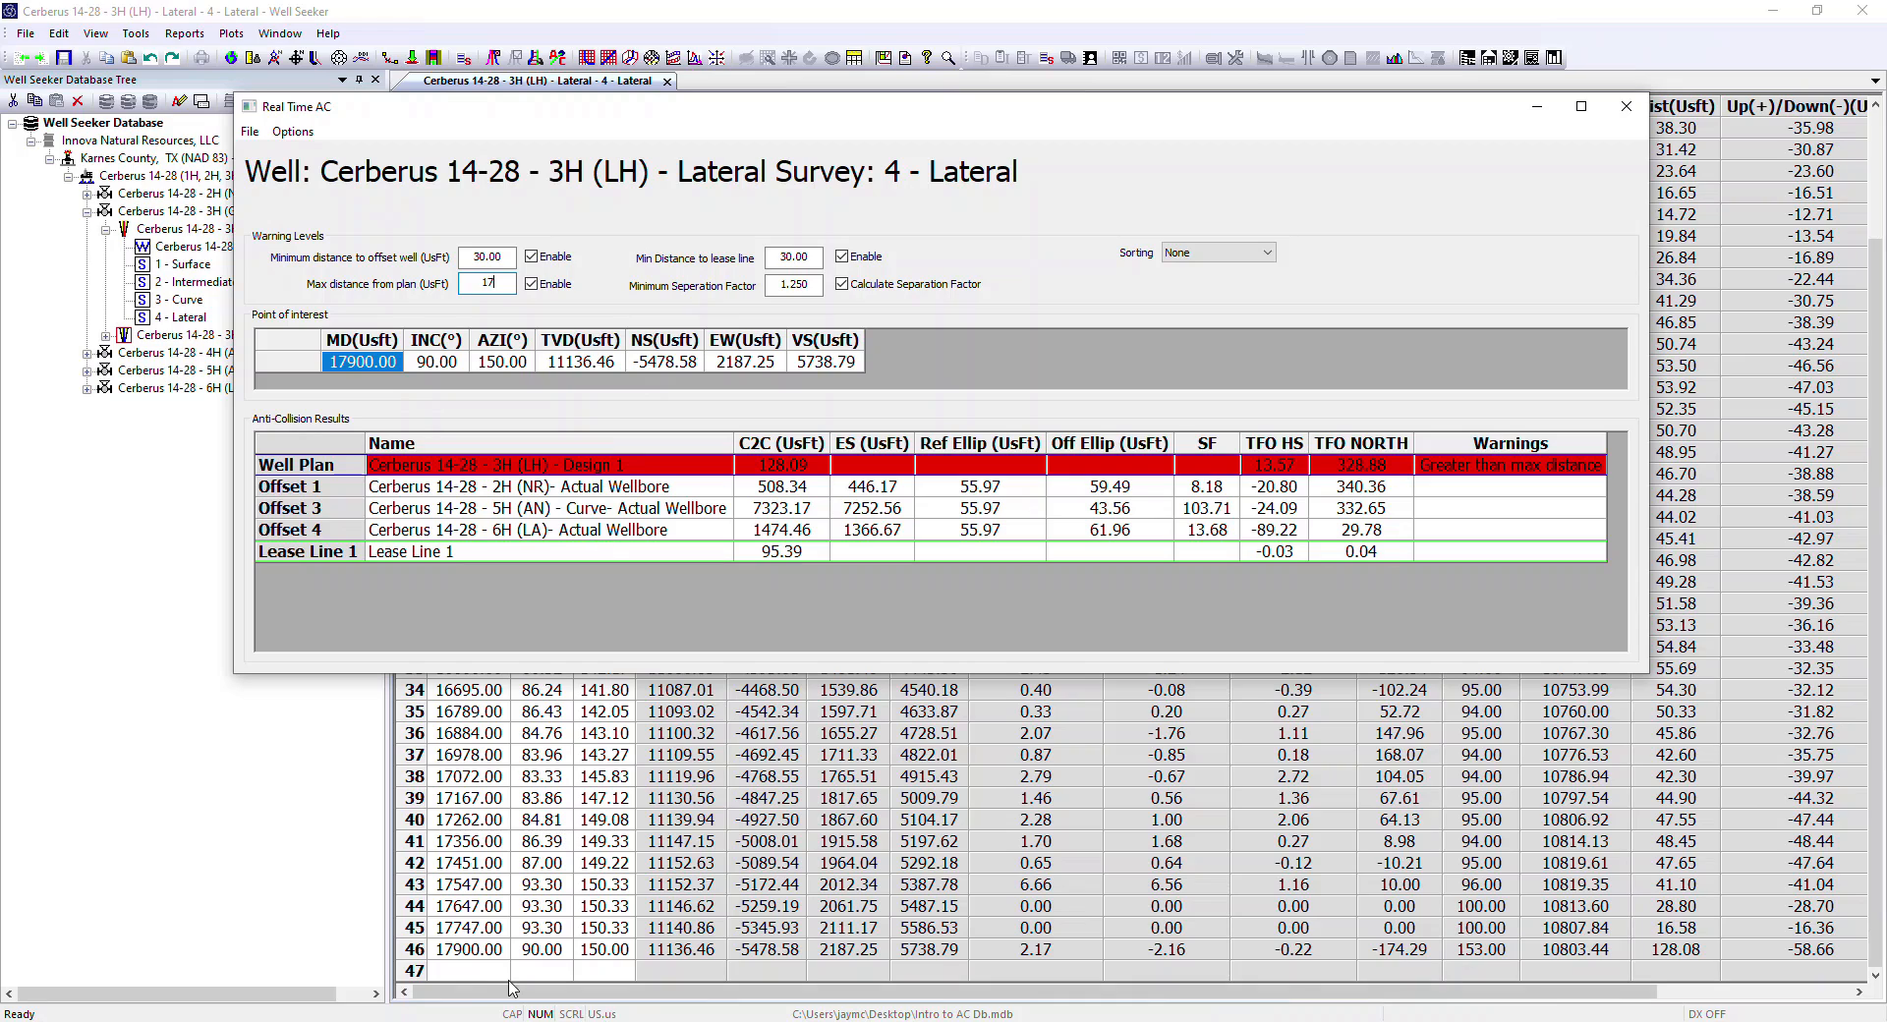
Append the two Multi Nudge Projection lines to the lateral survey and check the projection's anti-collision warnings in Real Time AC.
{"action": "left_click", "coordinate": [470, 971]}
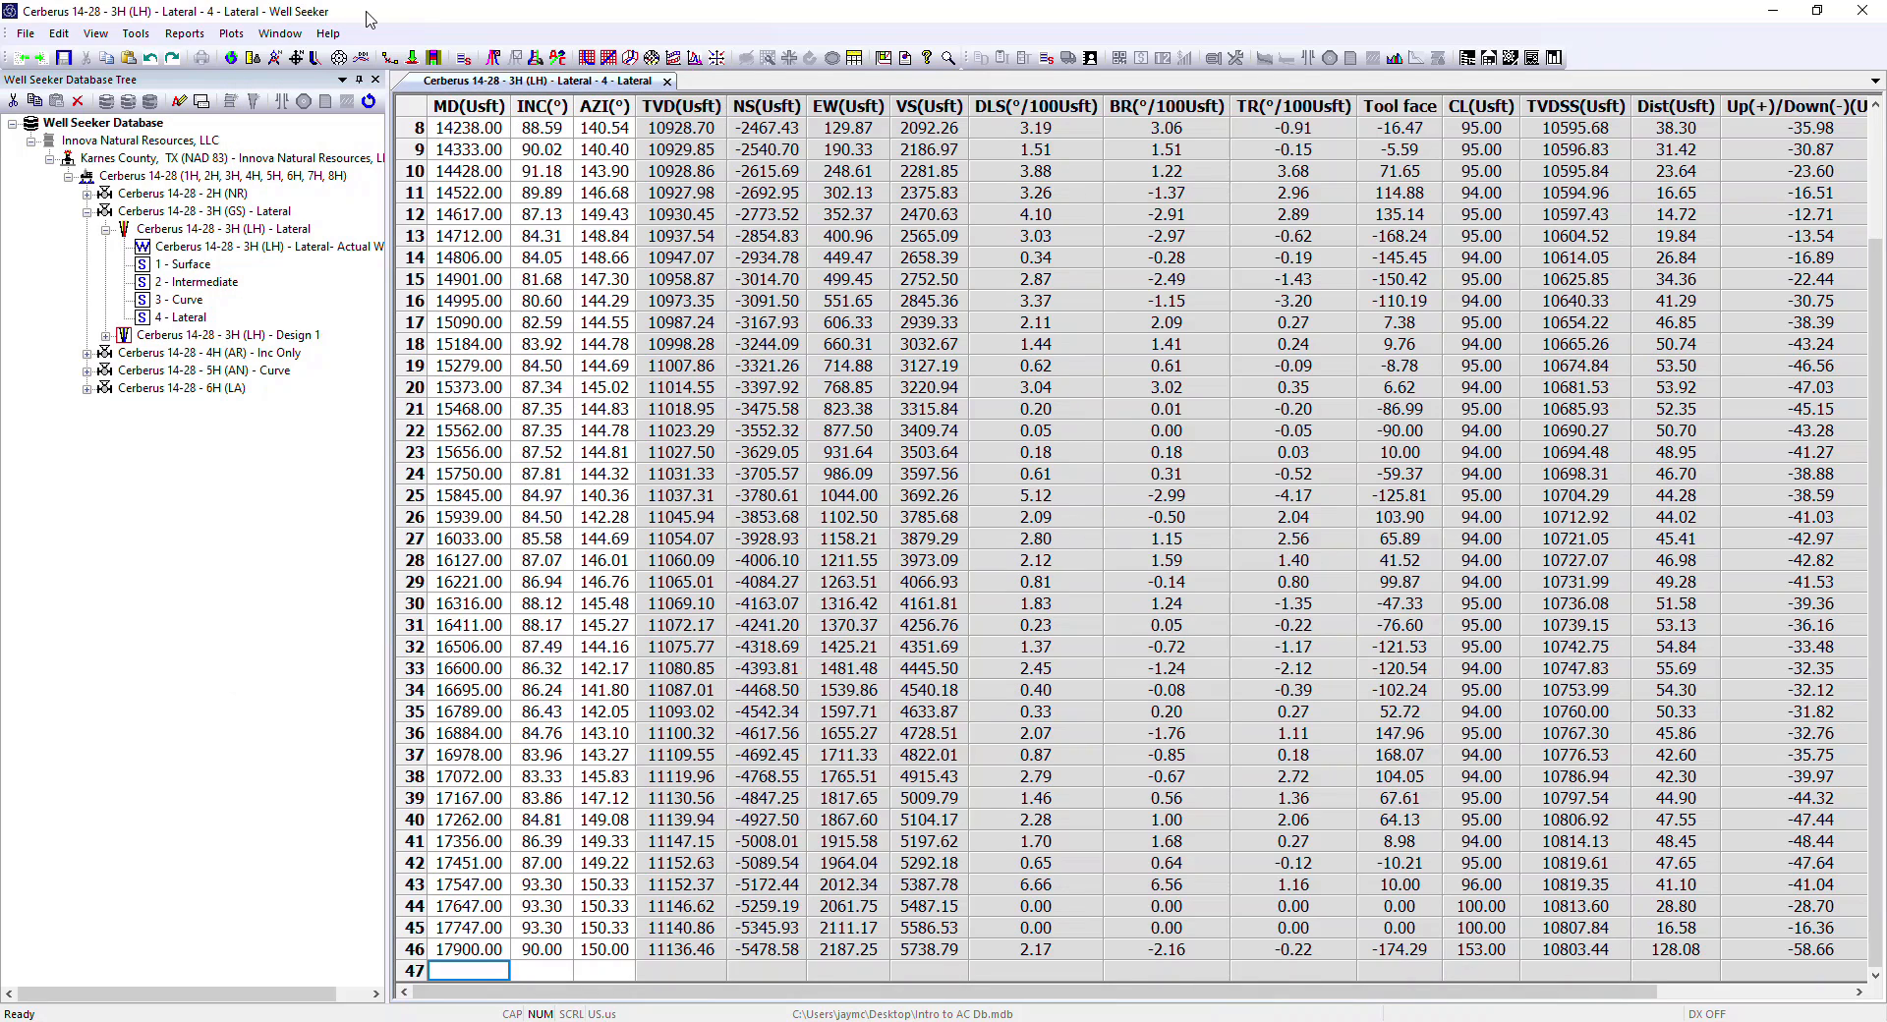
{"action": "left_click", "coordinate": [433, 57]}
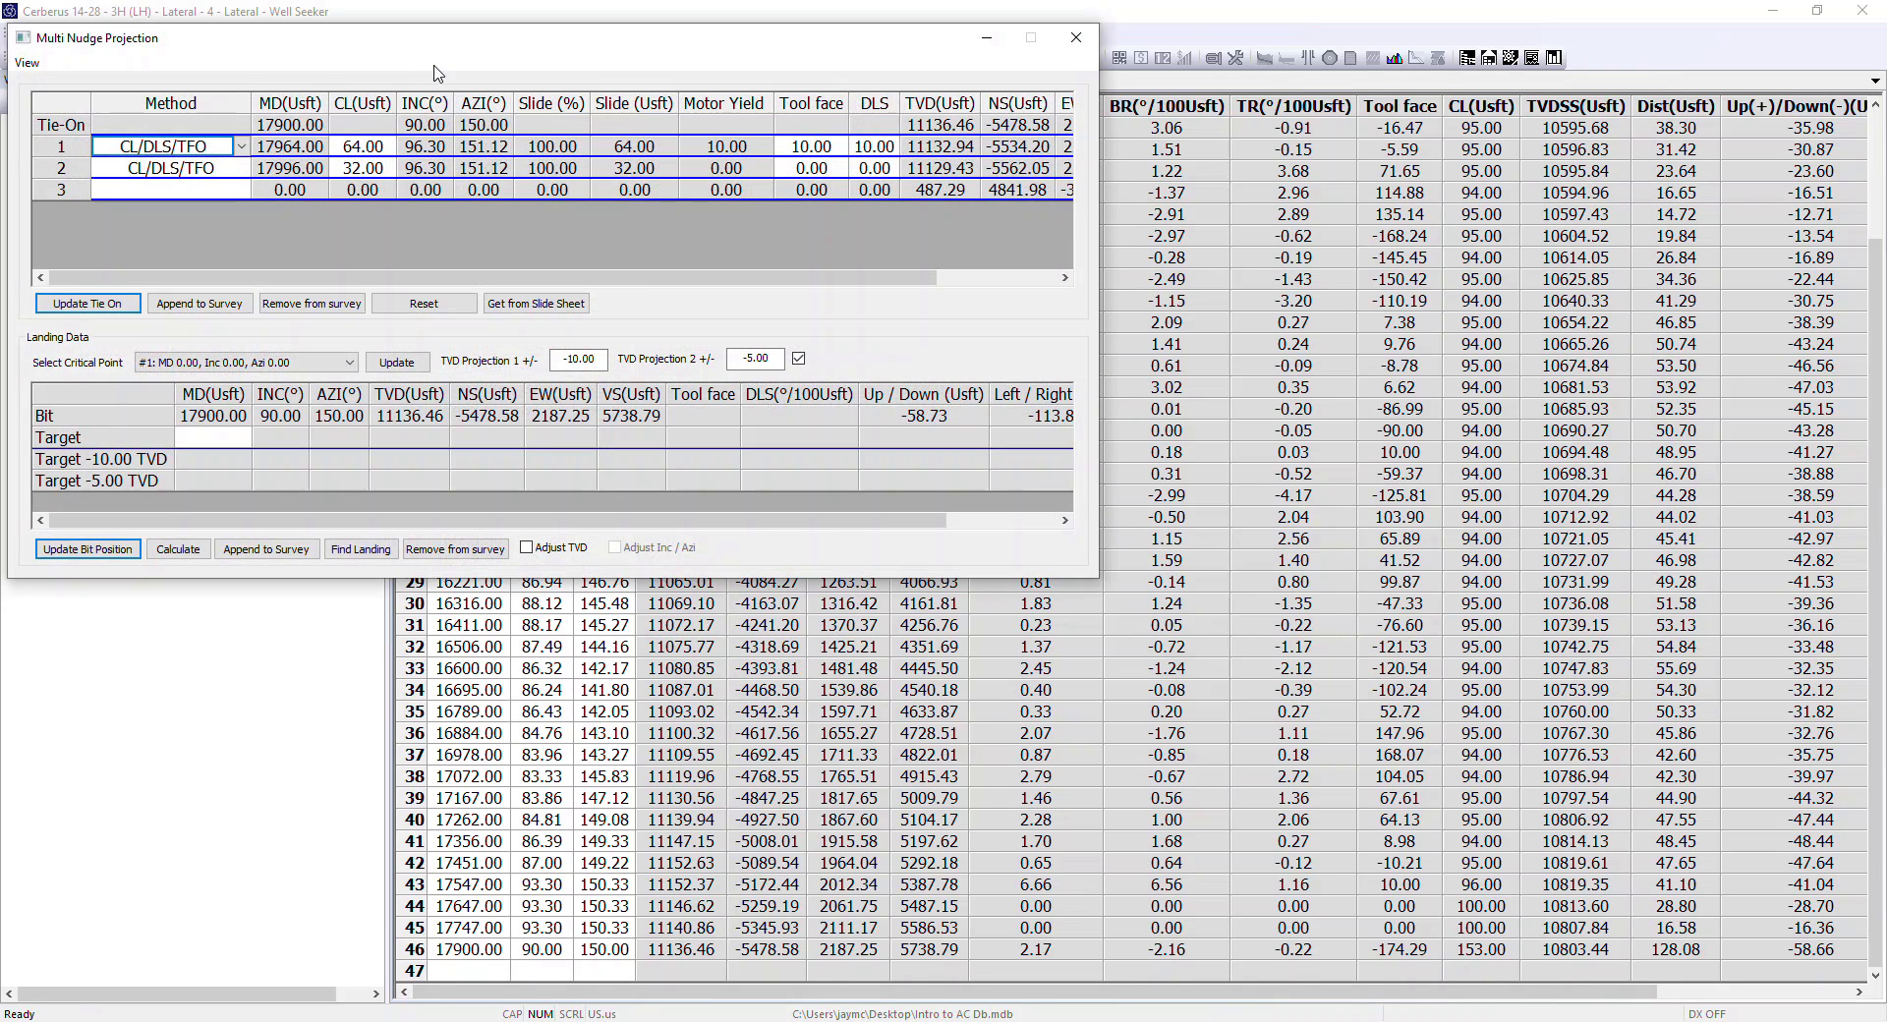
{"action": "left_click", "coordinate": [199, 302]}
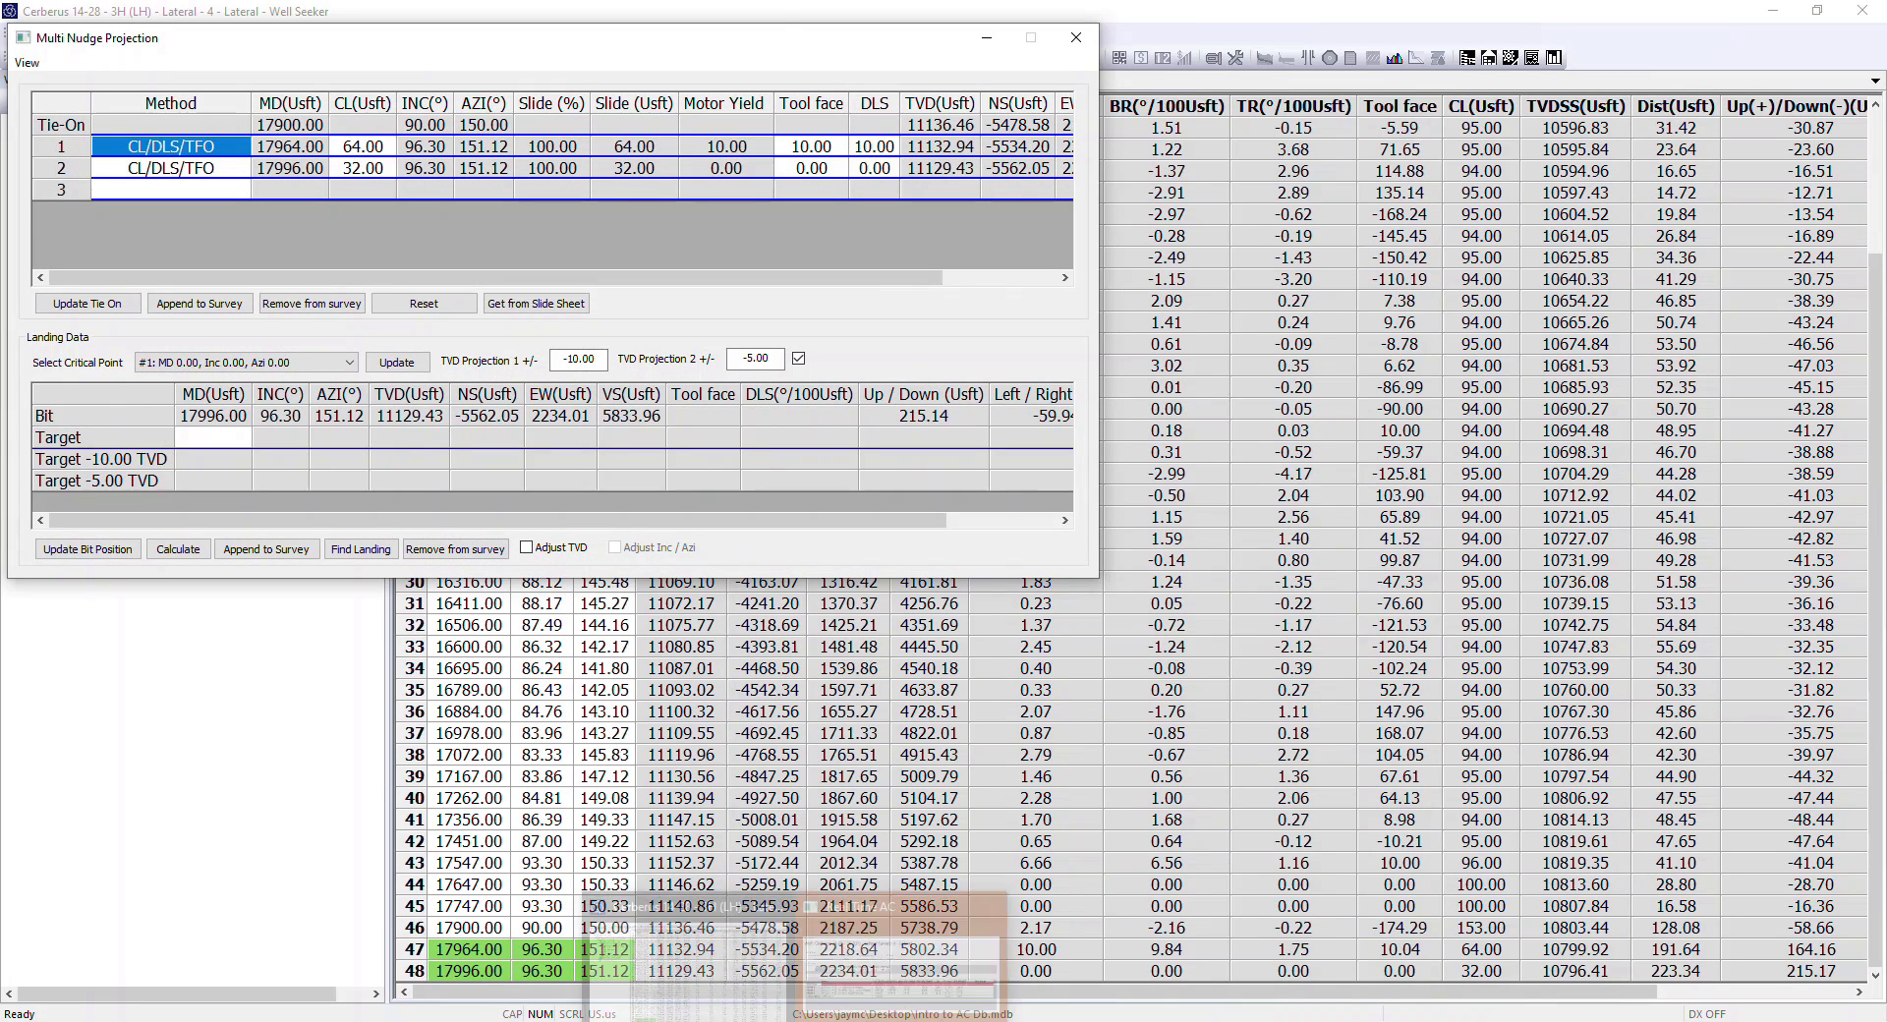
{"action": "left_click", "coordinate": [876, 982]}
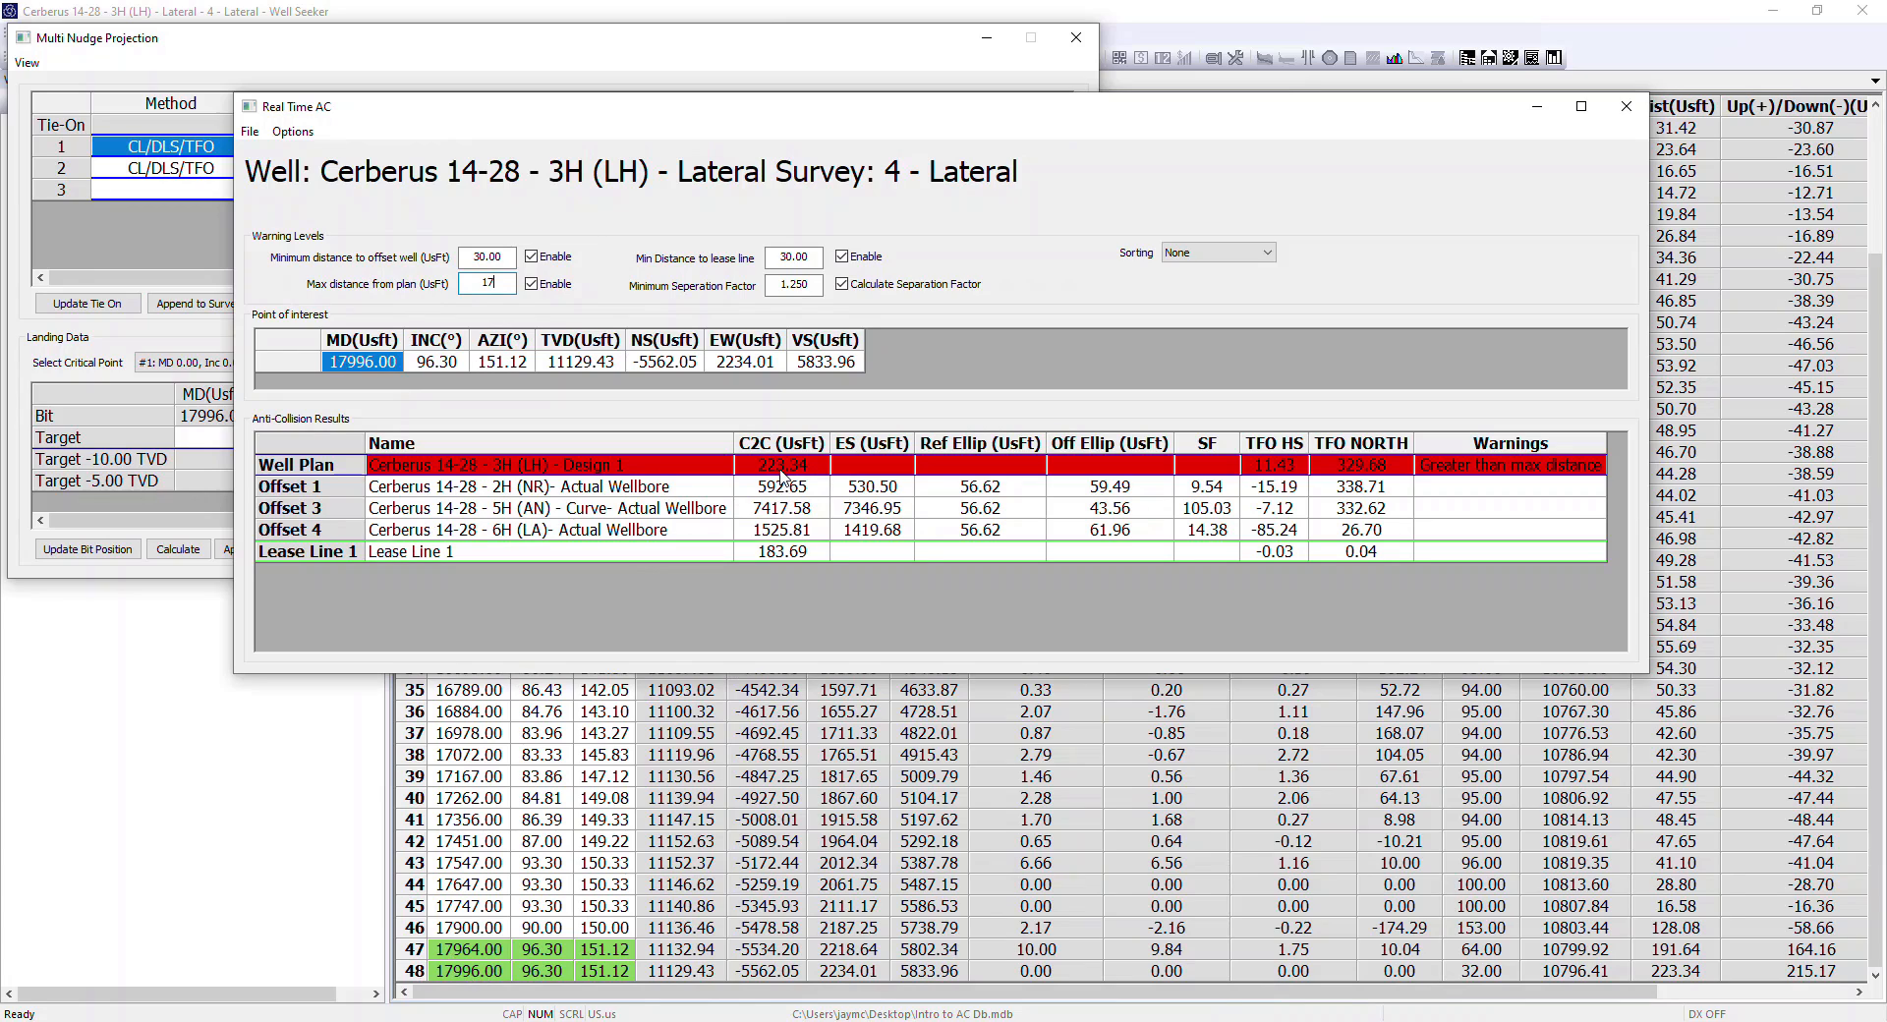
Remove the projected stations from the lateral survey and close Multi Nudge Projection.
{"action": "left_click", "coordinate": [506, 75]}
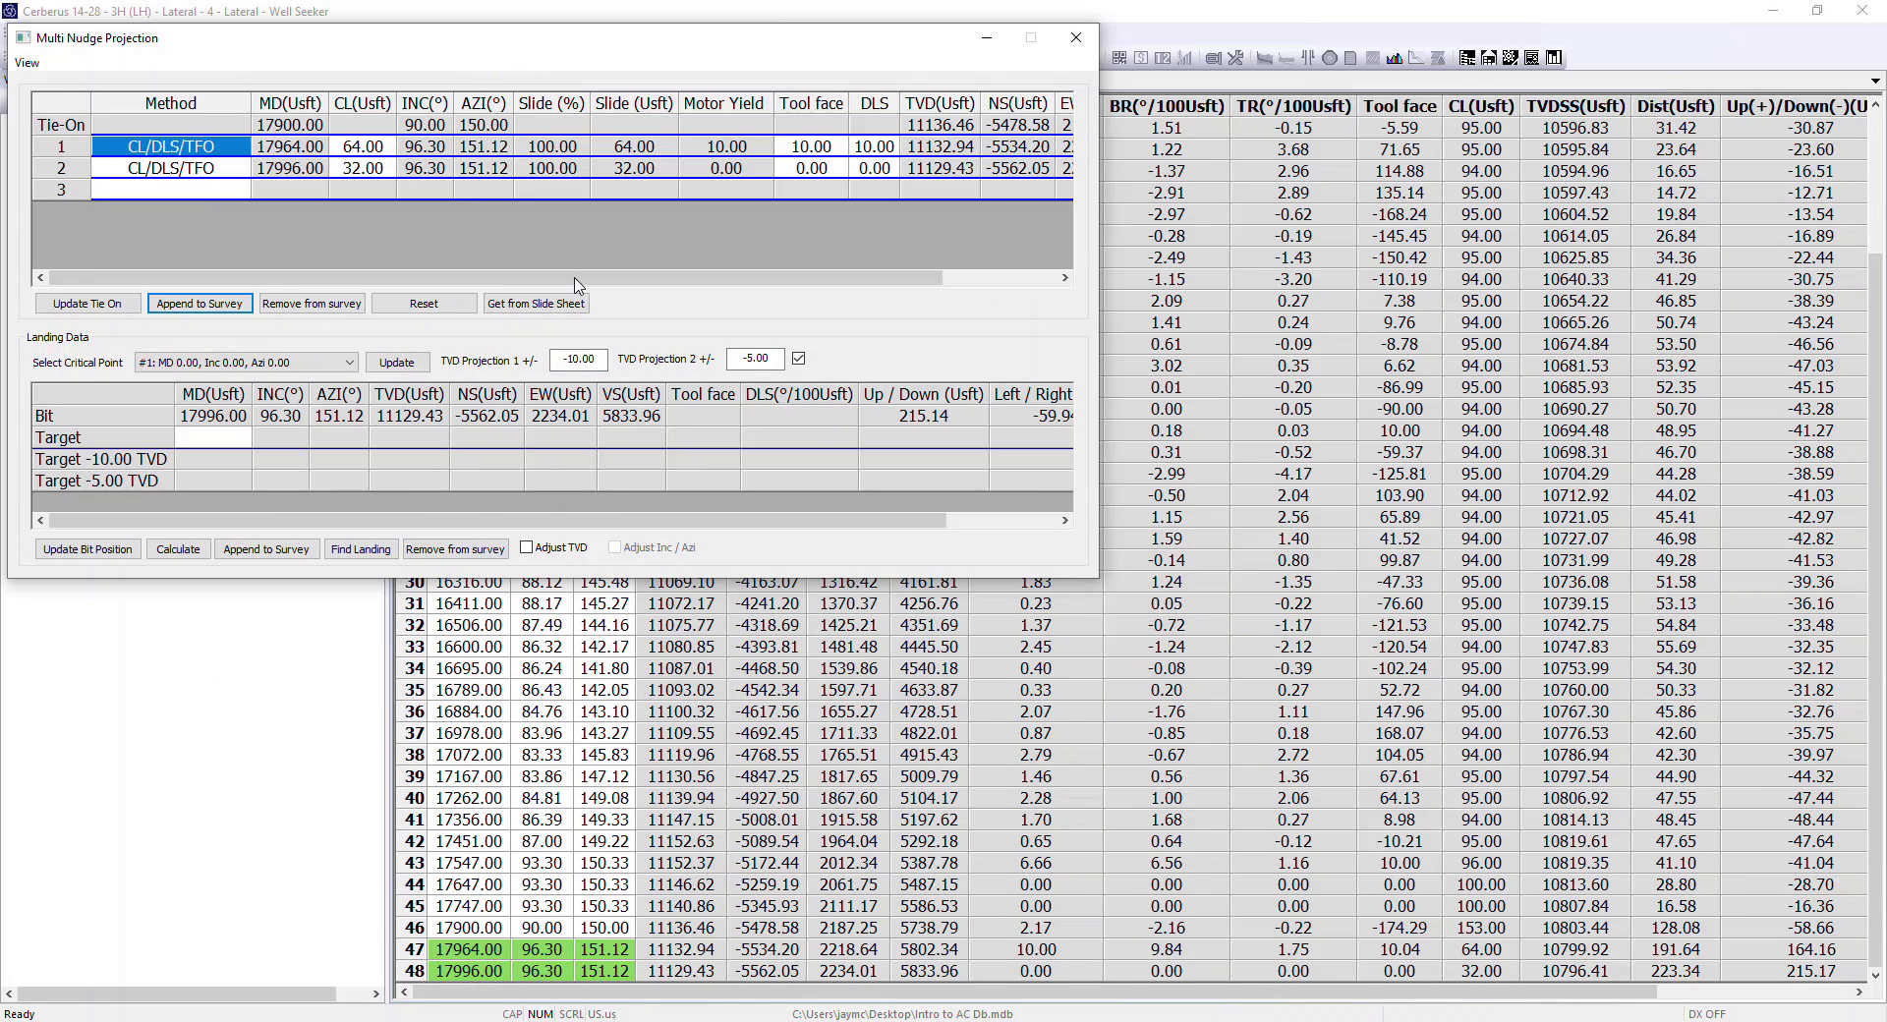
{"action": "left_click", "coordinate": [334, 303]}
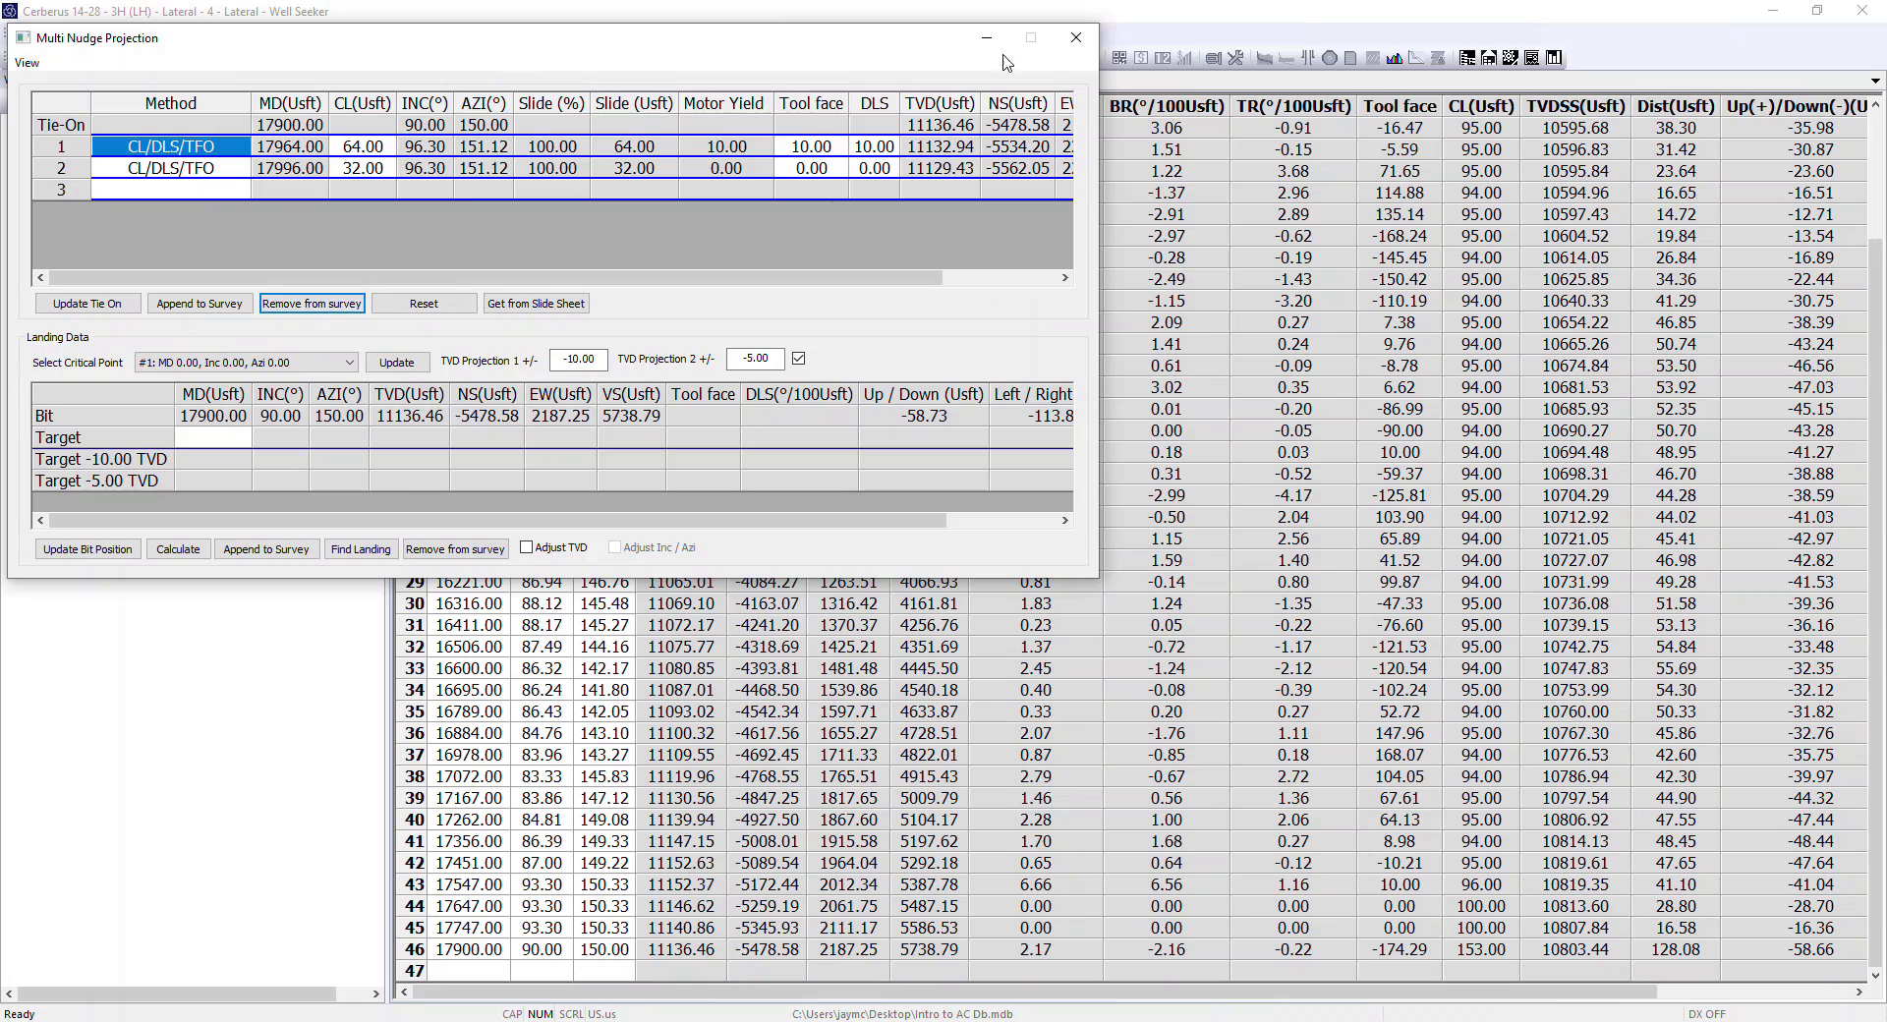
{"action": "left_click", "coordinate": [1074, 39]}
Delete the MD 17900 station from the lateral survey and save, accepting the addition of new surveys to the survey program.
{"action": "left_click", "coordinate": [415, 949]}
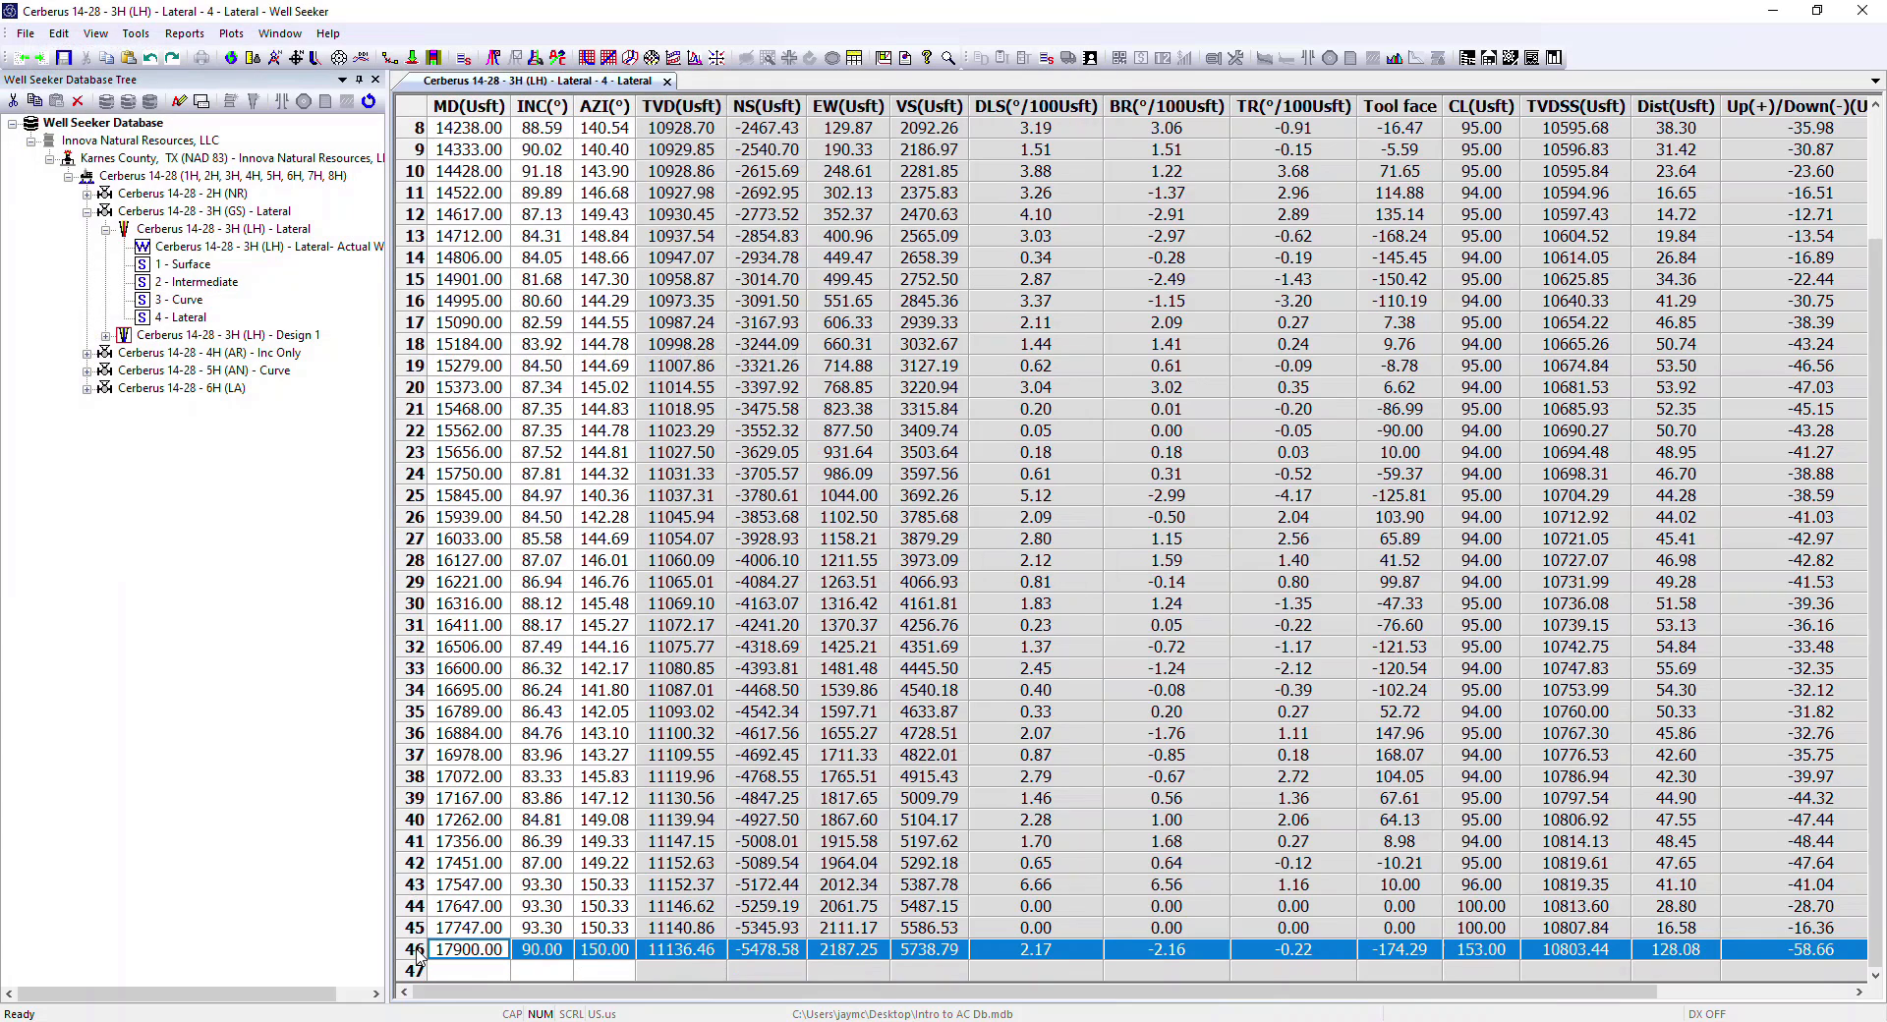
{"action": "key", "text": "Delete"}
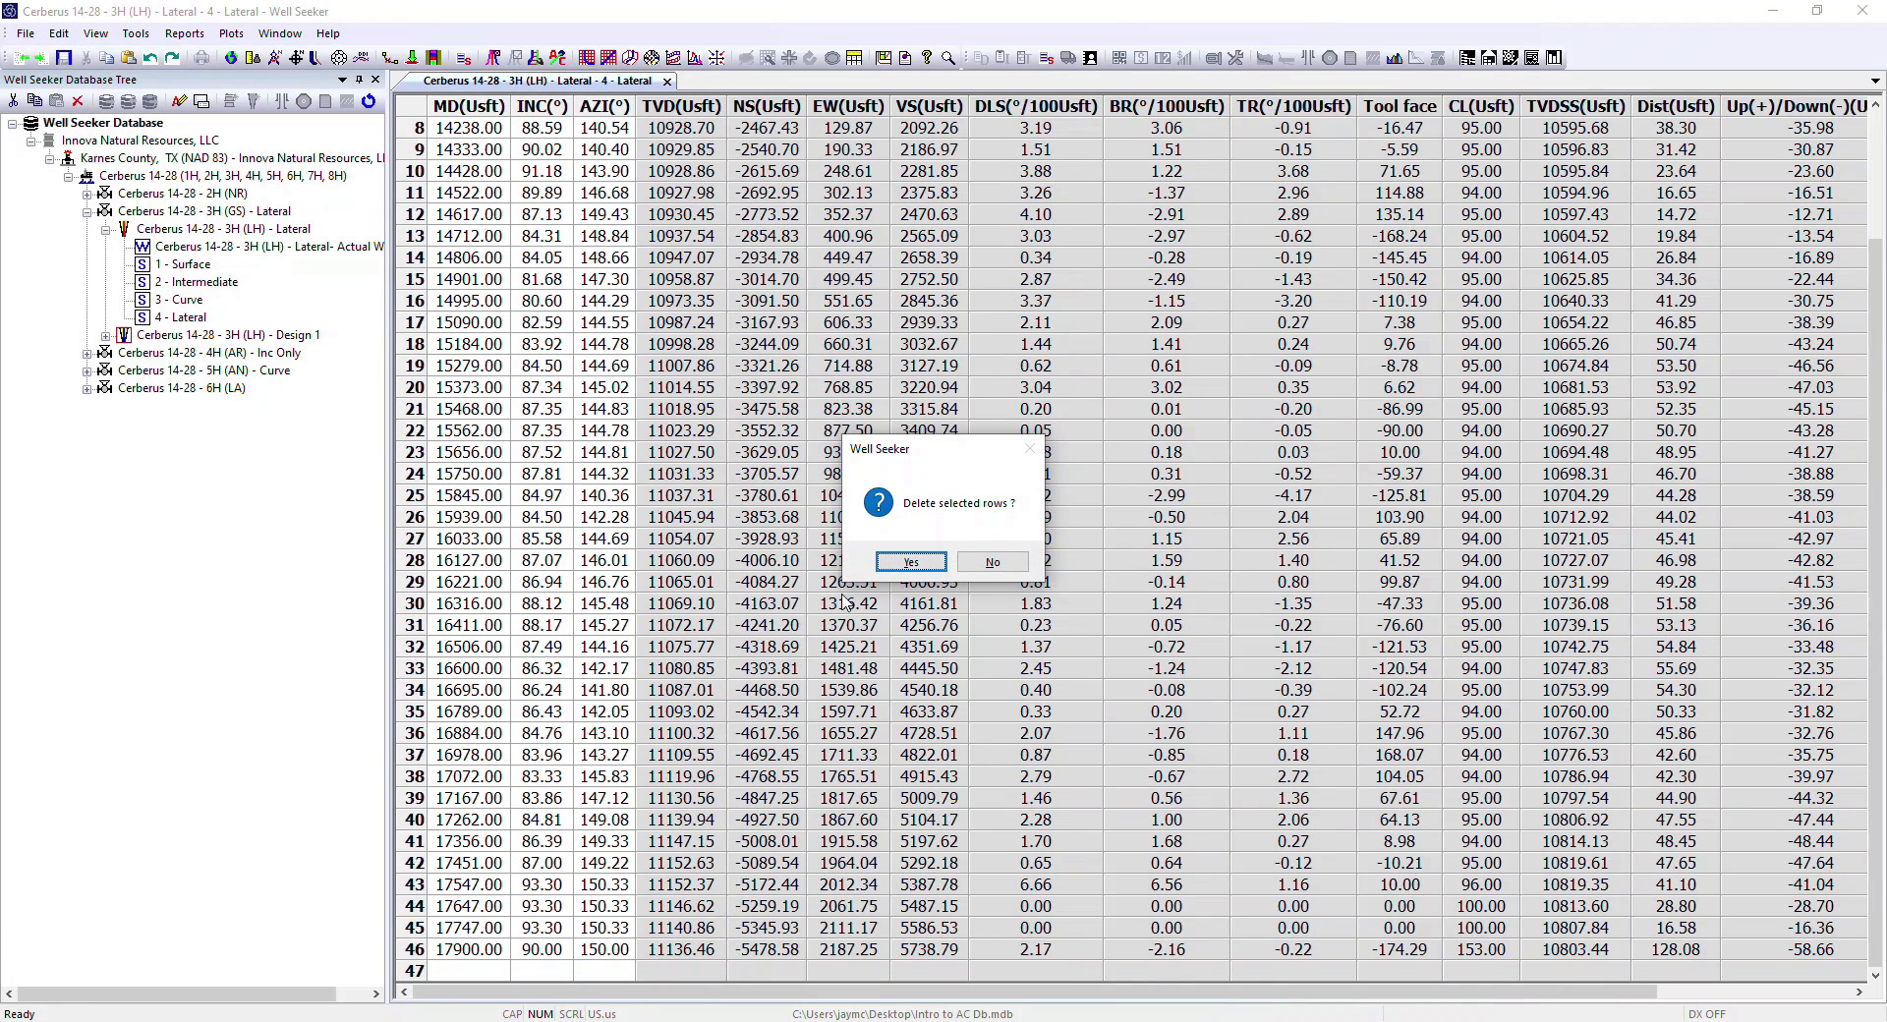
{"action": "left_click", "coordinate": [911, 562]}
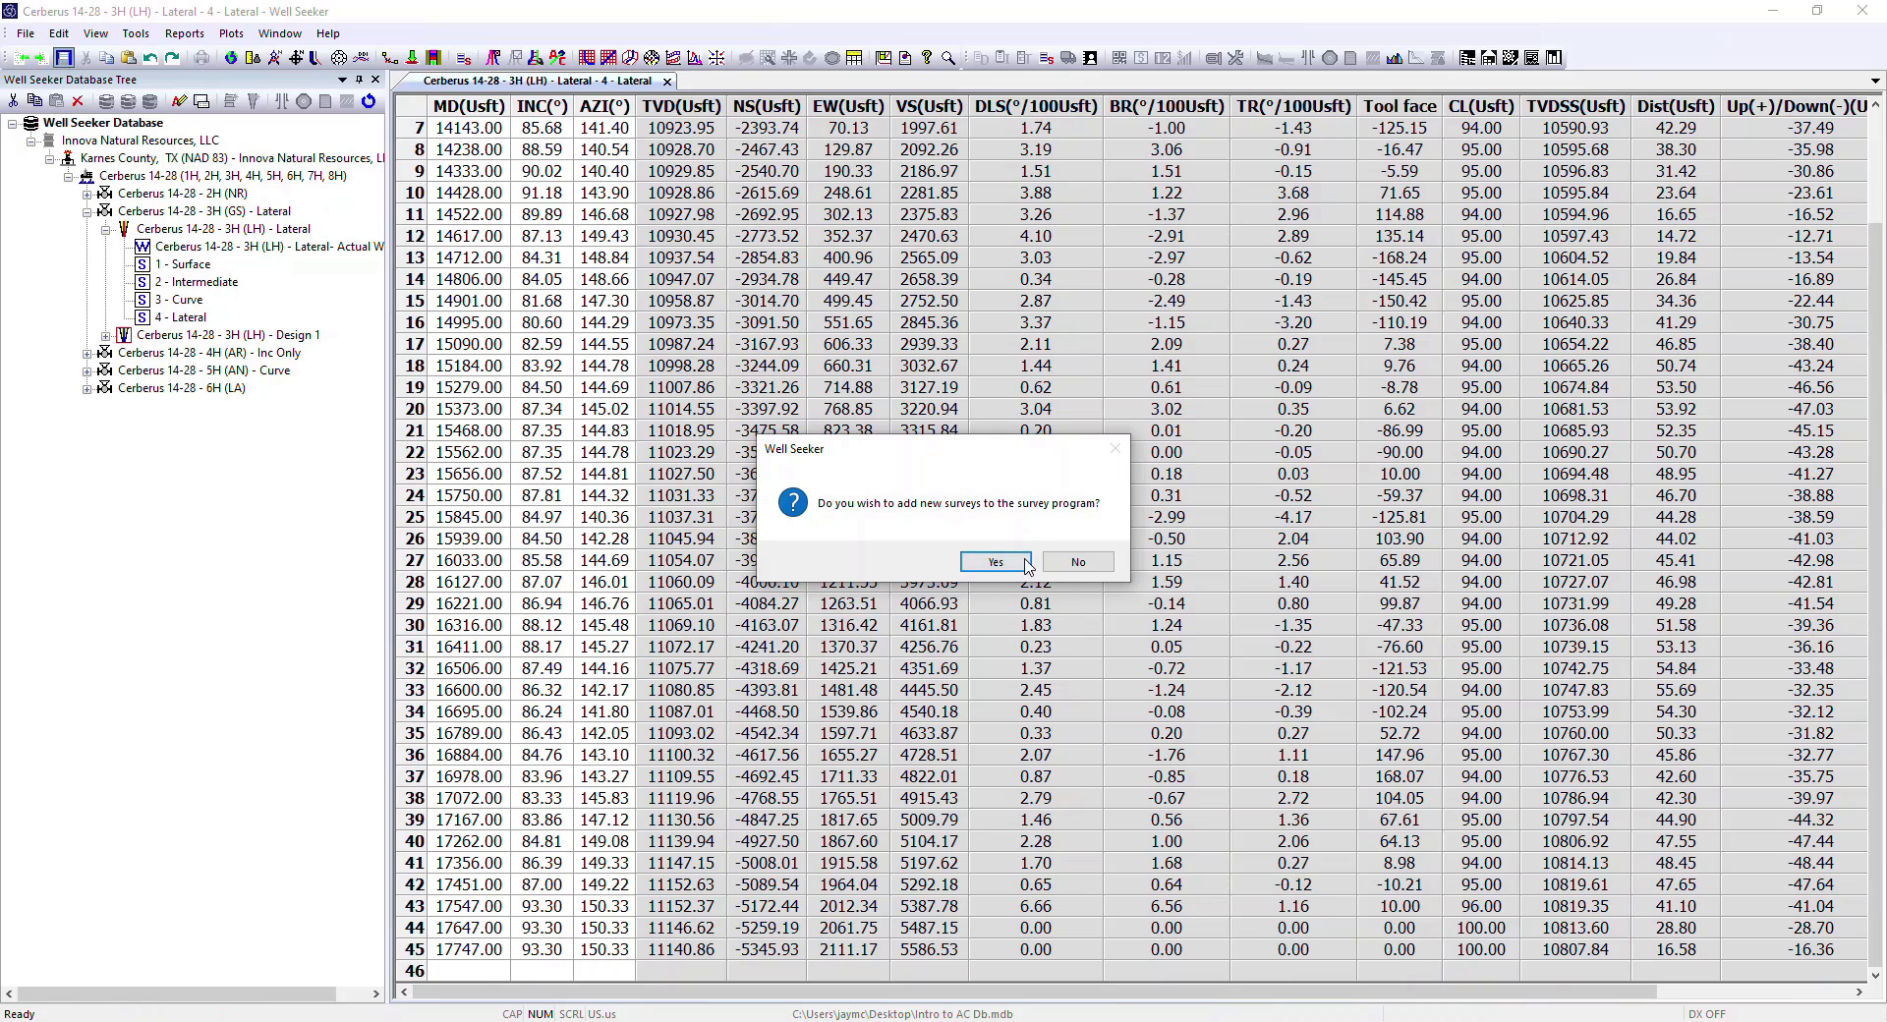
{"action": "left_click", "coordinate": [994, 561]}
Bring the Real Time AC window forward and generate the real-time anti-collision email.
{"action": "left_click", "coordinate": [829, 945]}
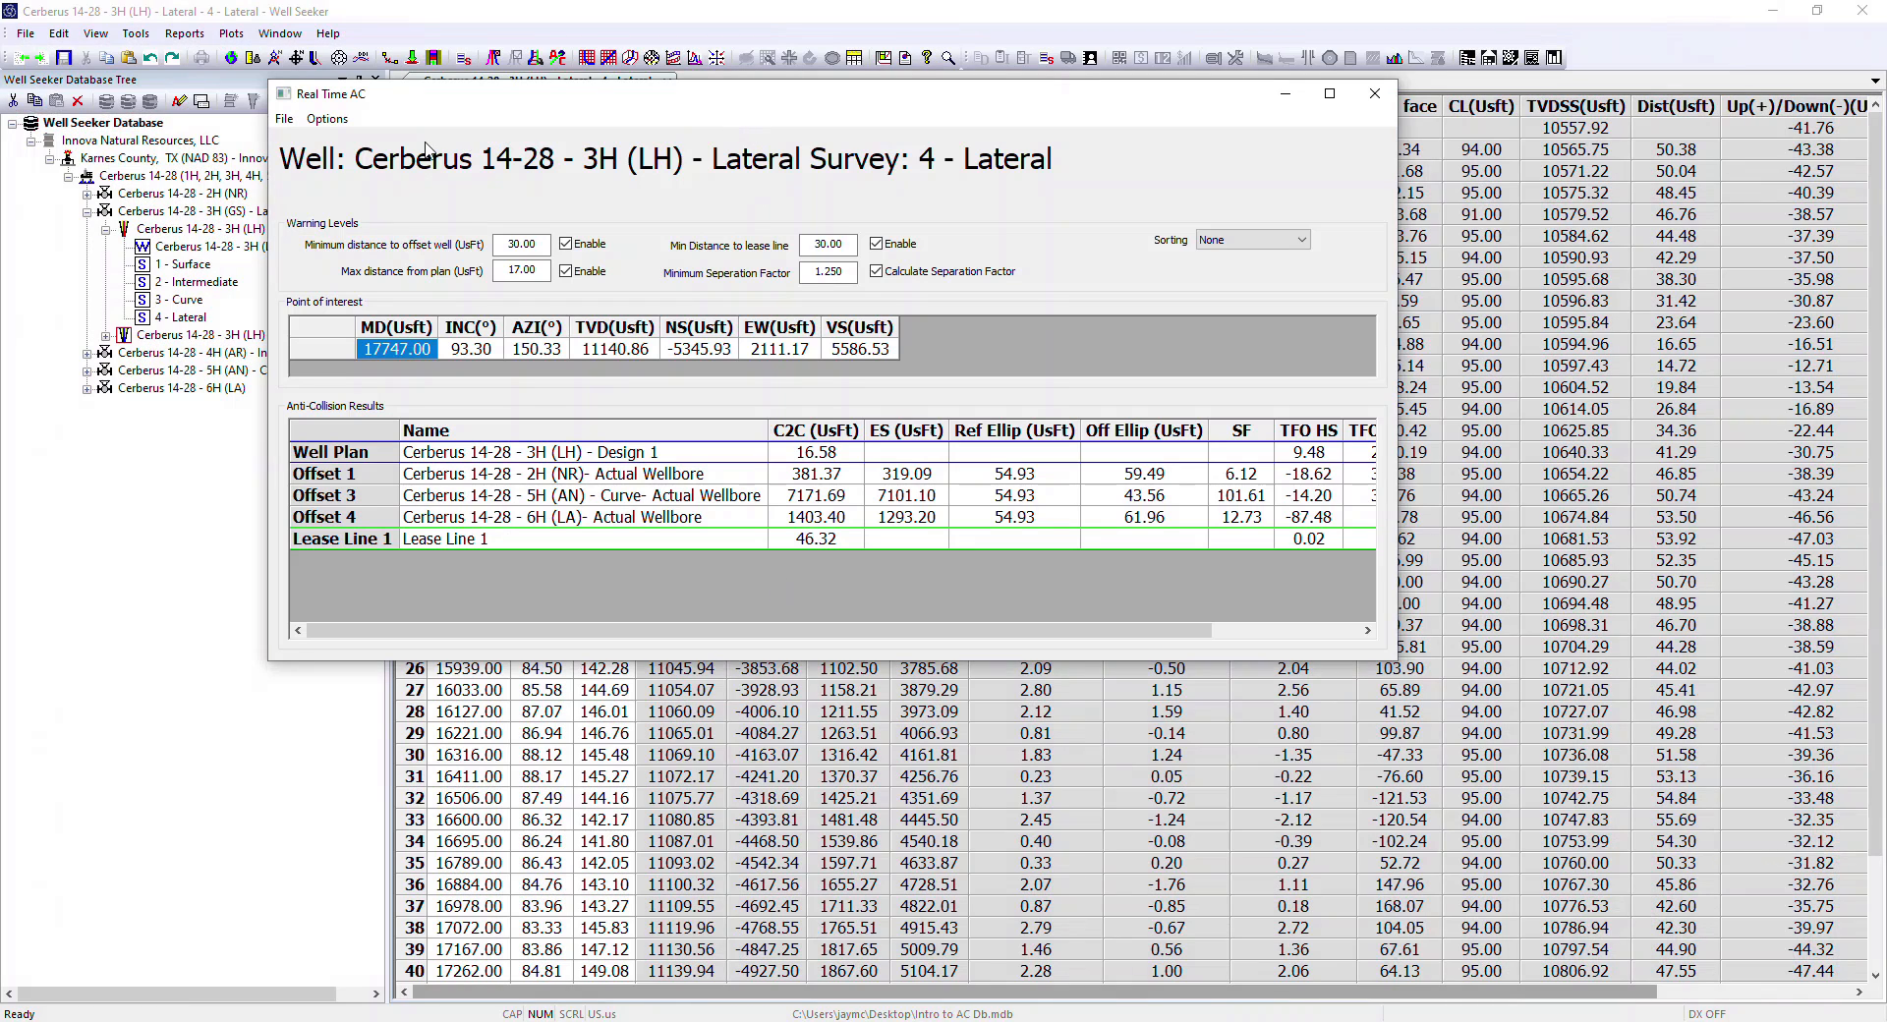
{"action": "left_click", "coordinate": [284, 118]}
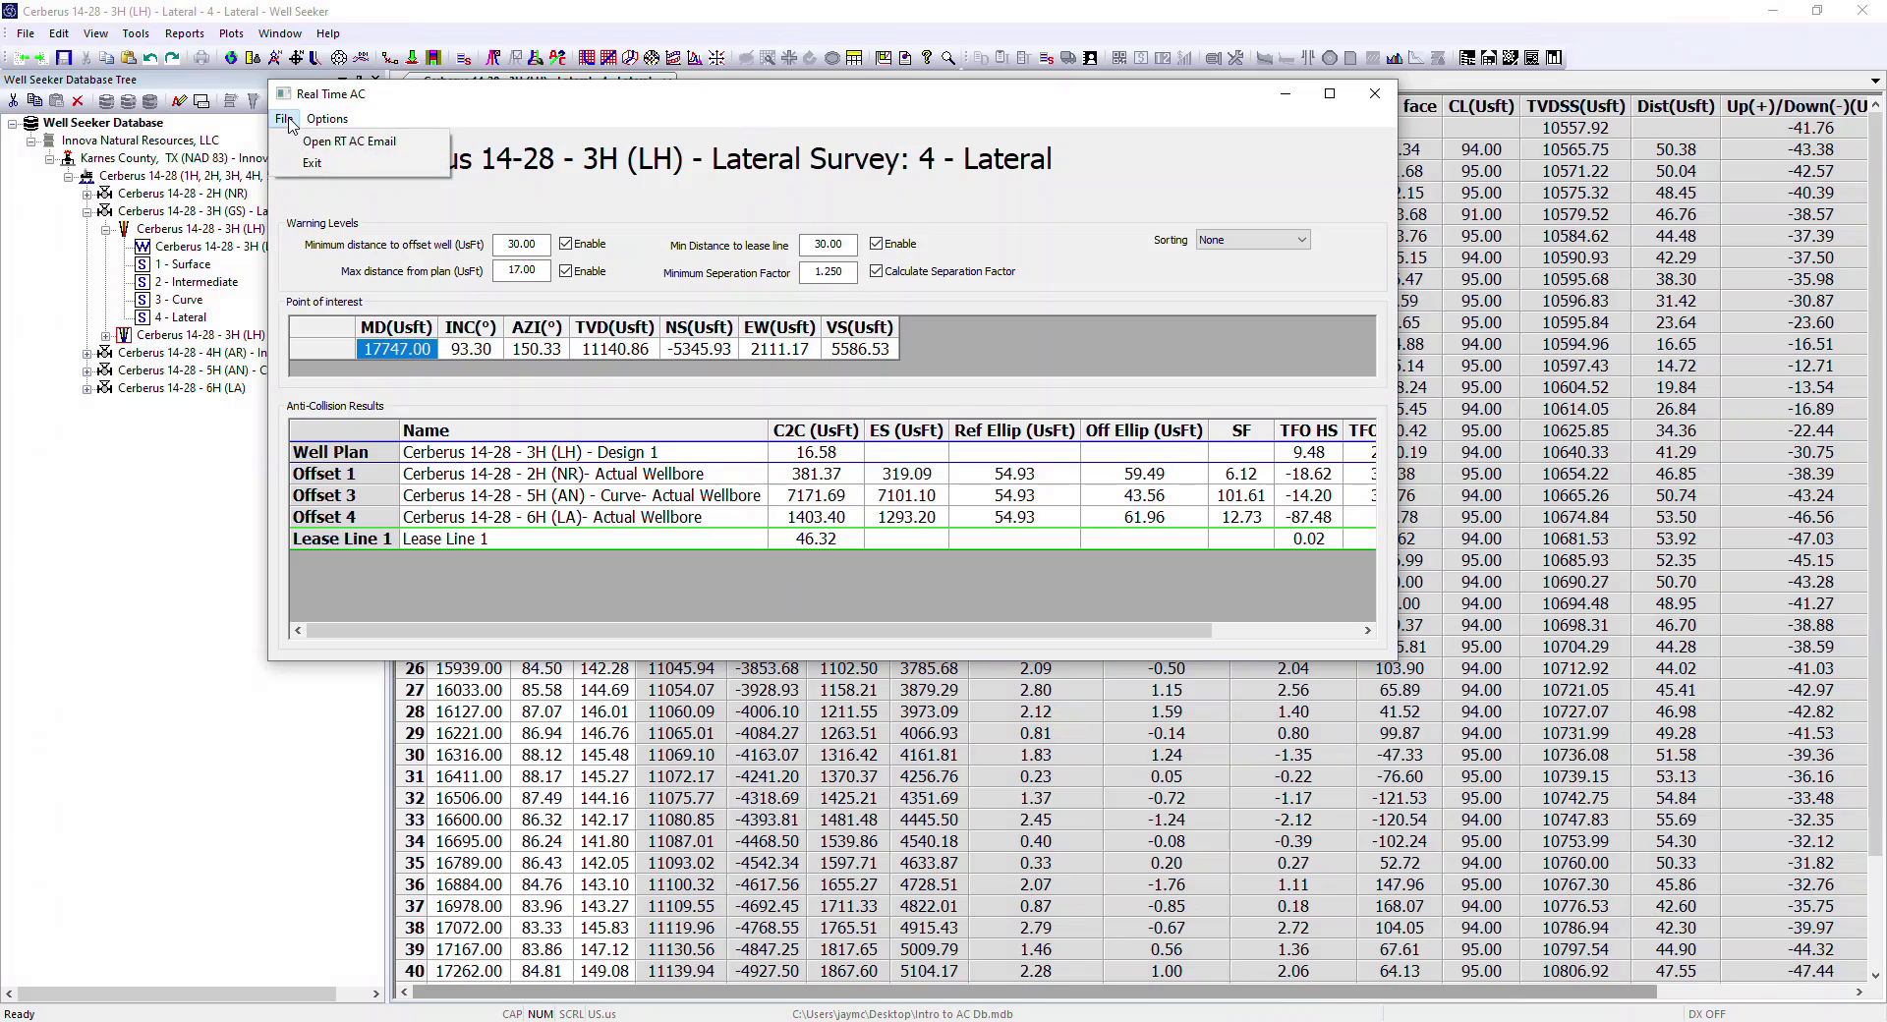
{"action": "left_click", "coordinate": [370, 145]}
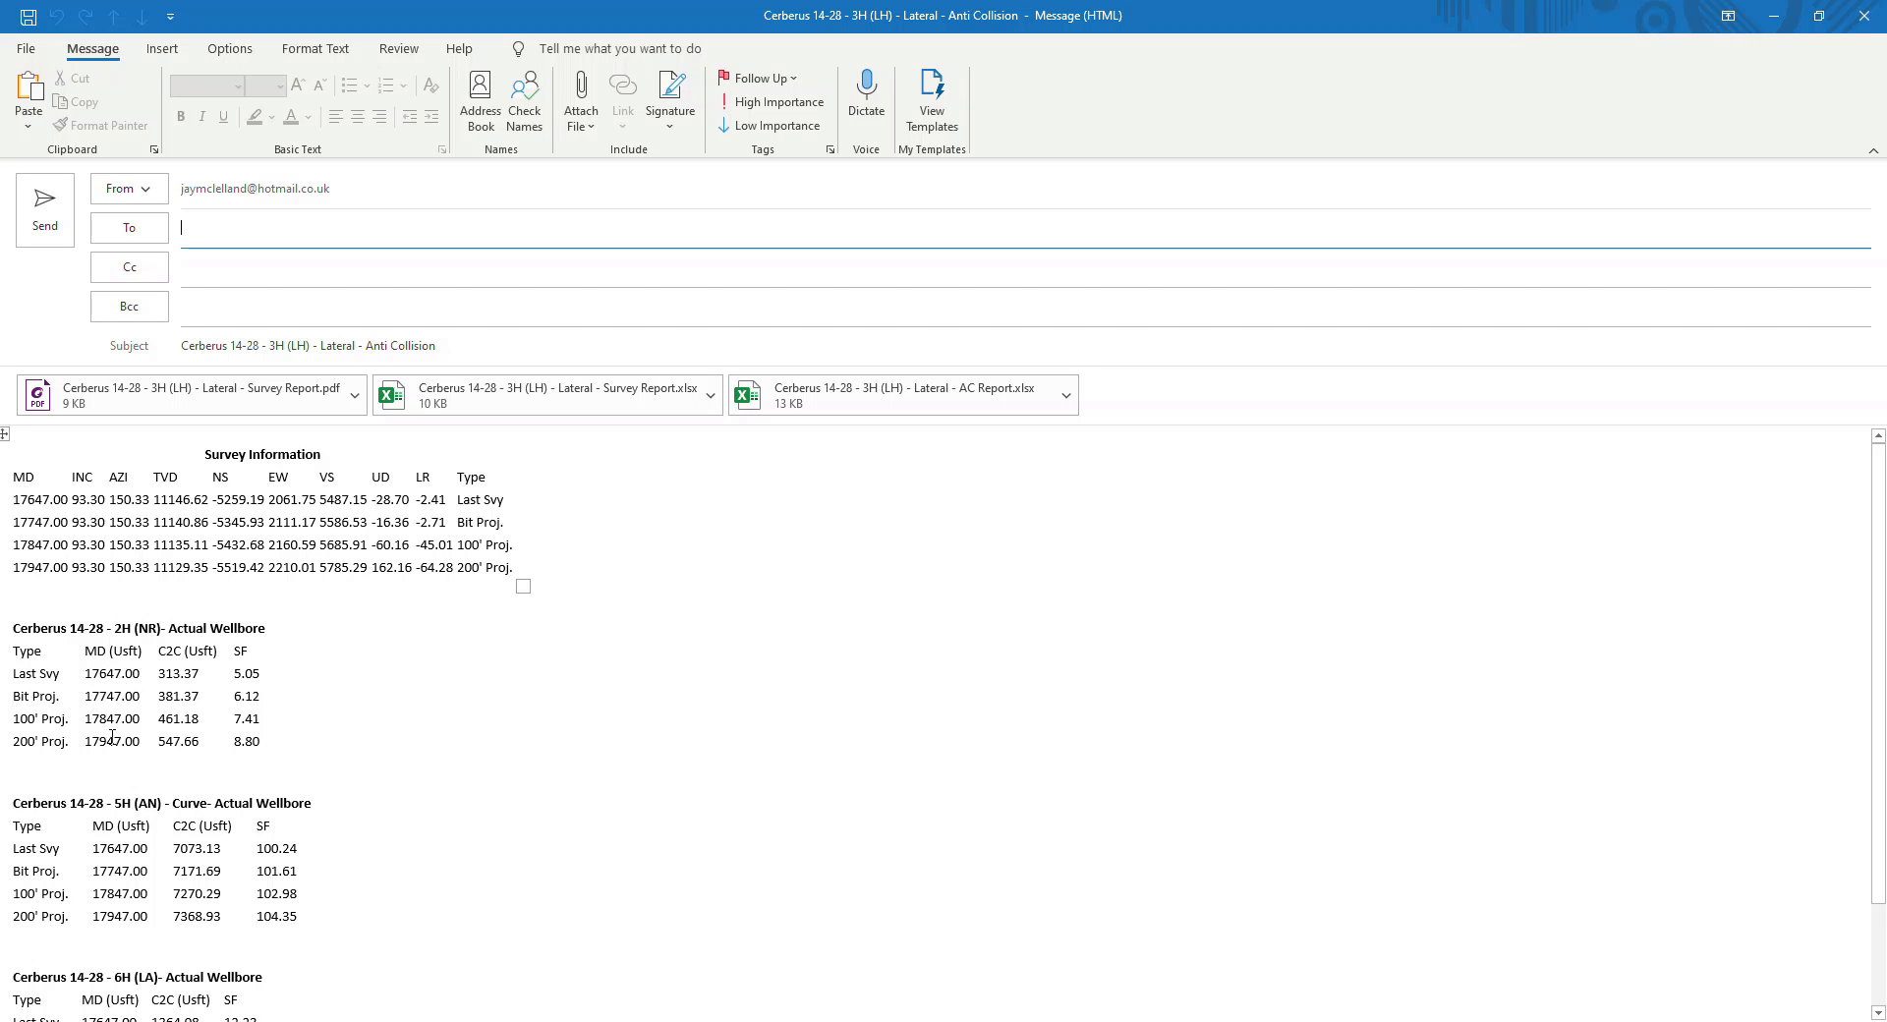
Review the draft email's survey information and offset well tables, and close it without saving changes.
{"action": "scroll", "coordinate": [171, 718], "scroll_direction": "down", "scroll_amount": 2}
{"action": "scroll", "coordinate": [206, 678], "scroll_direction": "up", "scroll_amount": 2}
{"action": "left_click", "coordinate": [1862, 19]}
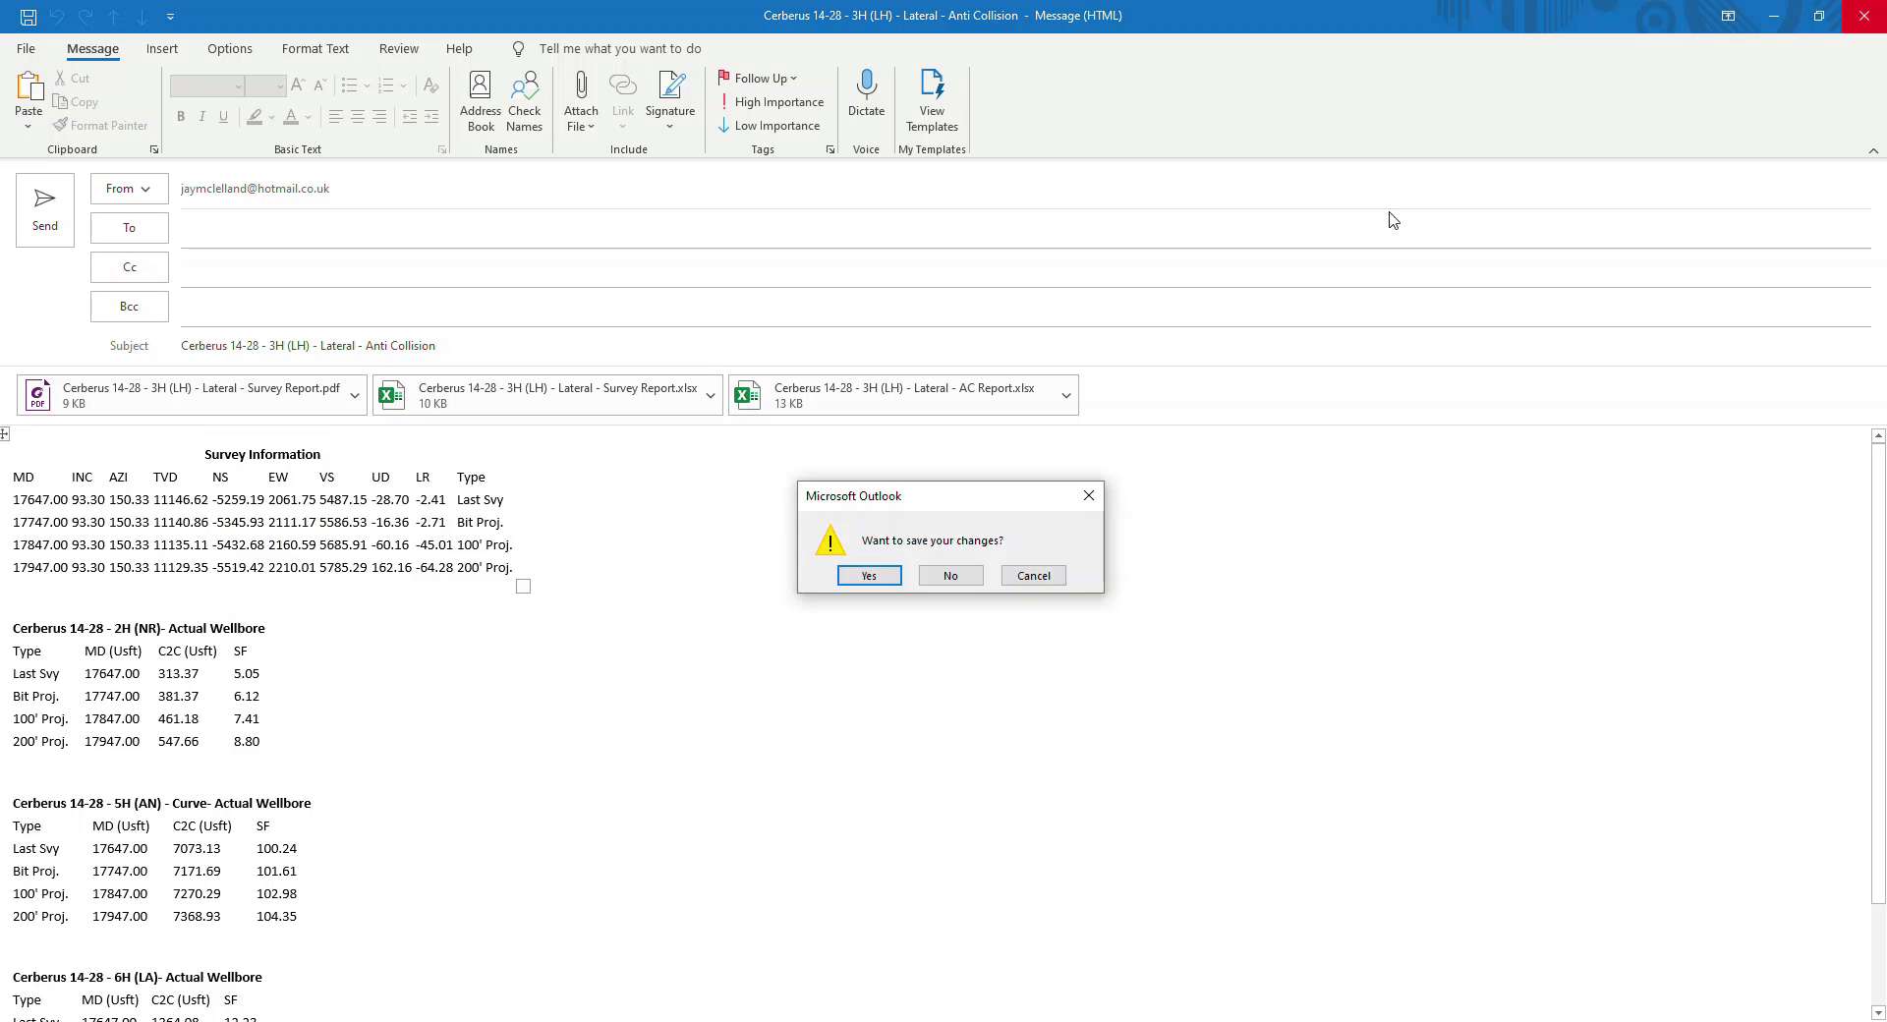
{"action": "left_click", "coordinate": [952, 578]}
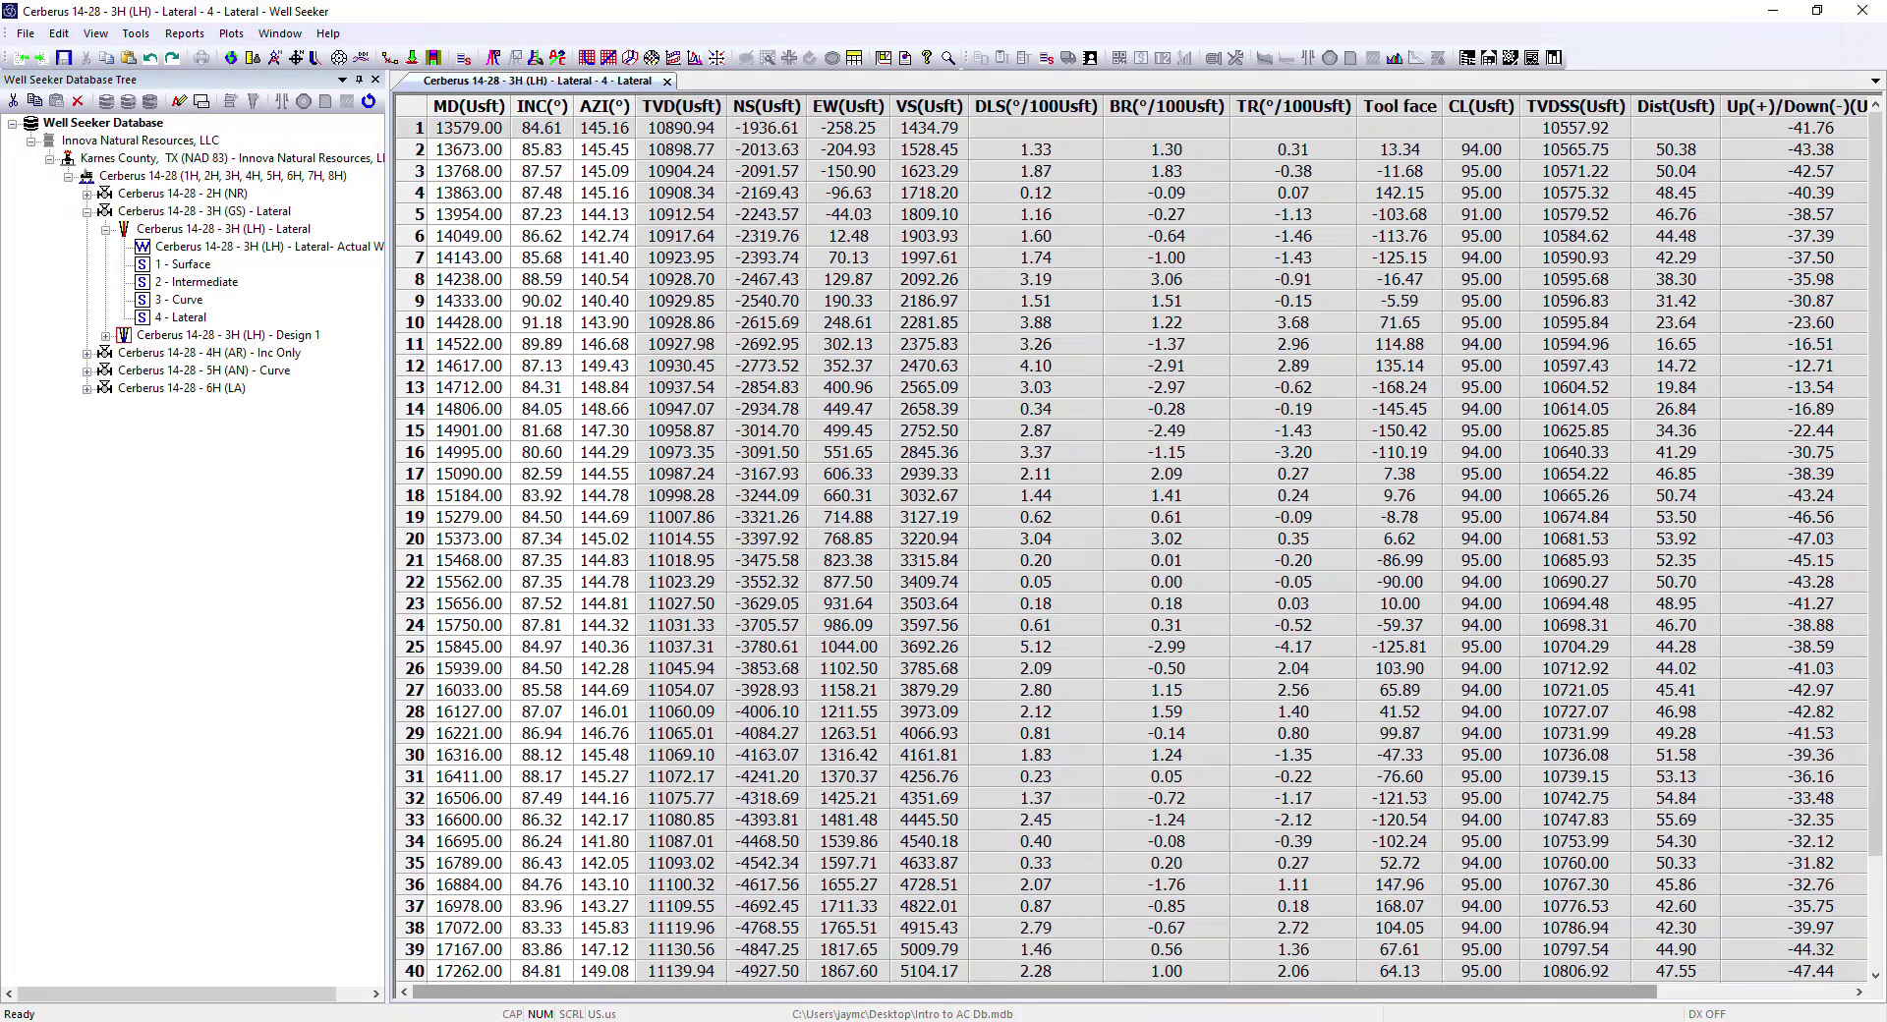
Return to the Real Time AC window and view the last stations of the lateral survey behind it.
{"action": "mouse_move", "coordinate": [799, 1003]}
{"action": "left_click", "coordinate": [909, 938]}
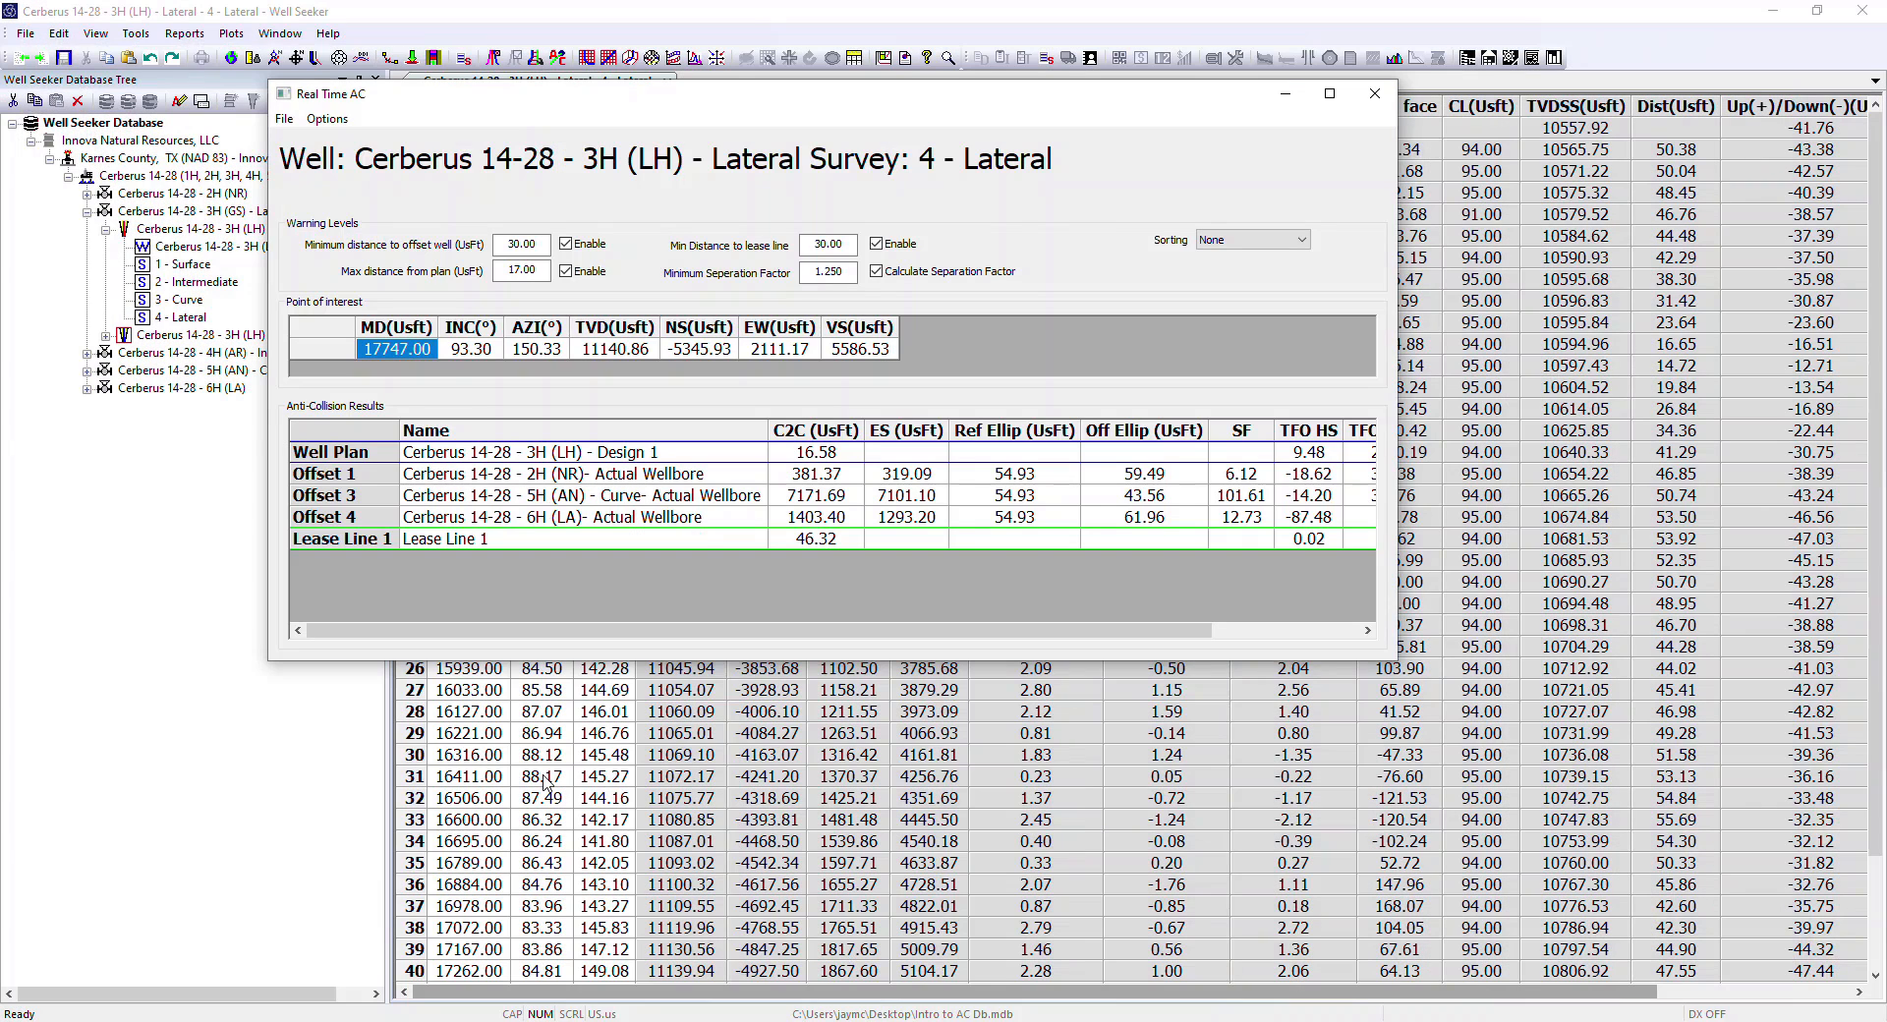
{"action": "left_click", "coordinate": [328, 119]}
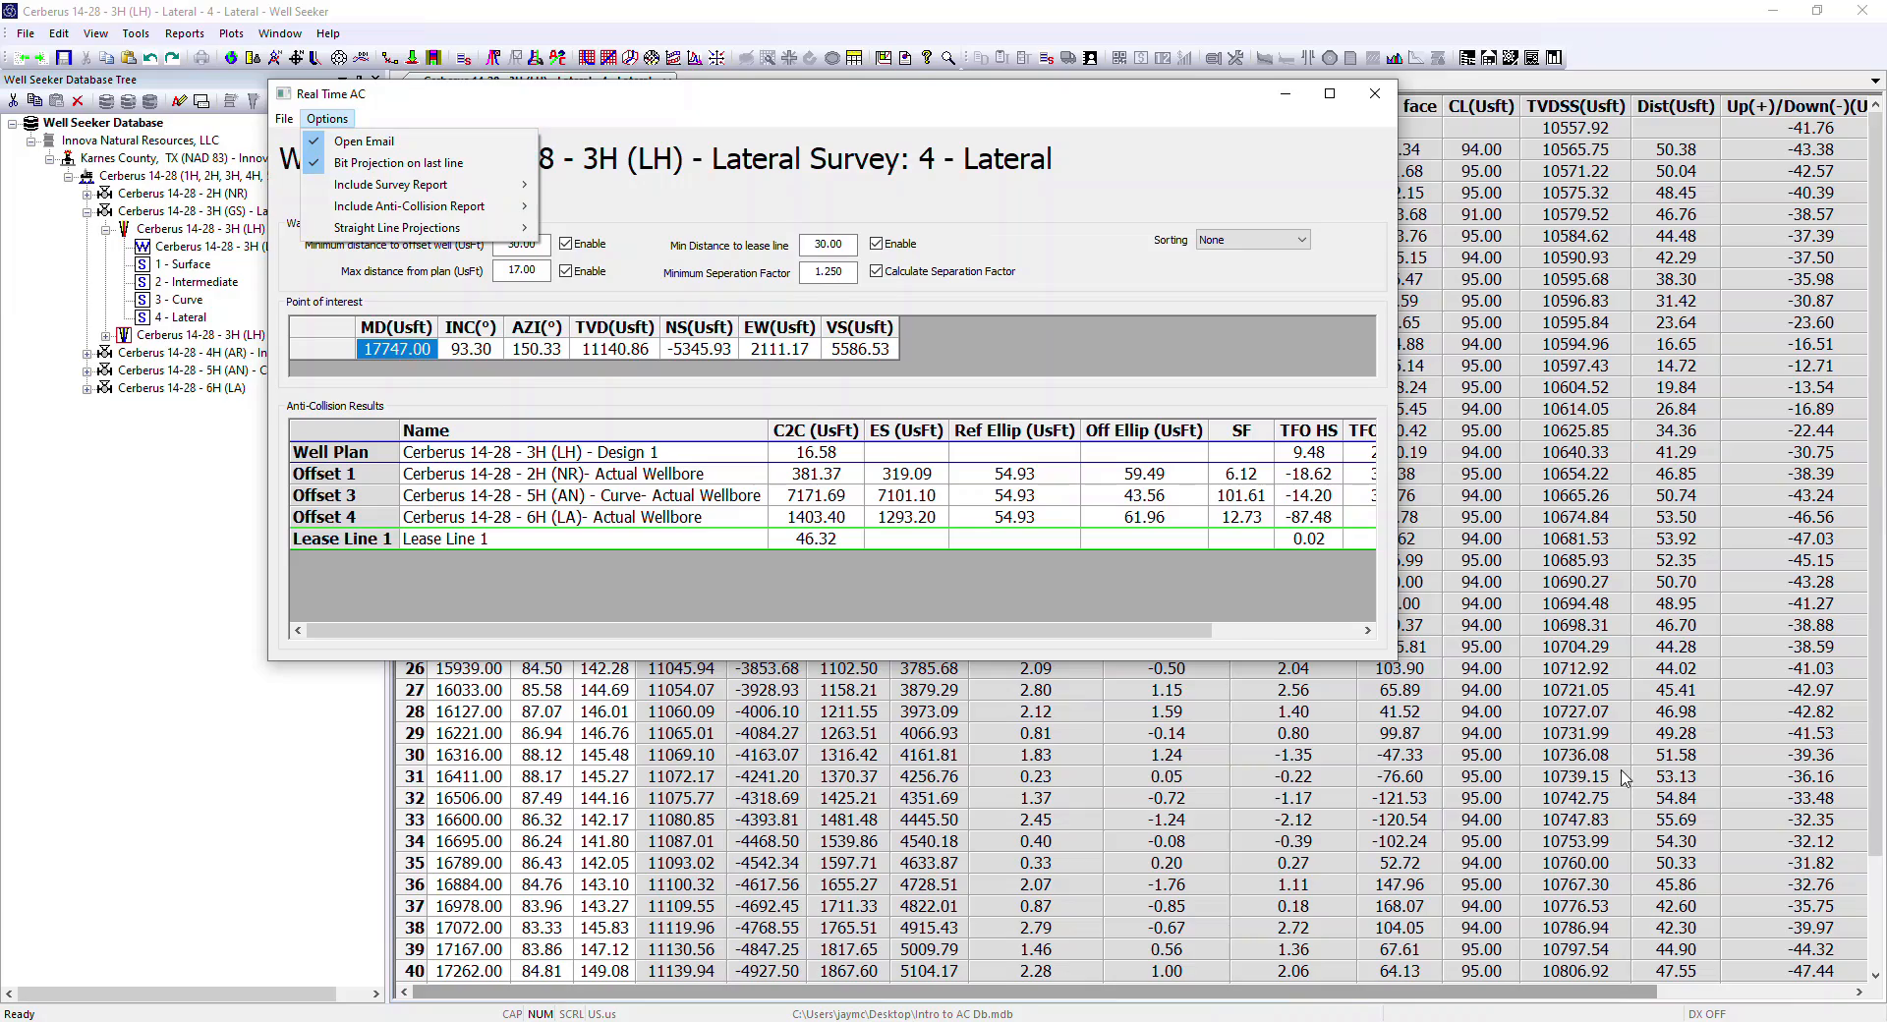
{"action": "left_click", "coordinate": [1867, 777]}
{"action": "left_click_drag", "start_coordinate": [1874, 776], "coordinate": [1856, 909]}
{"action": "left_click_drag", "start_coordinate": [1327, 993], "coordinate": [1179, 1021]}
{"action": "left_click", "coordinate": [794, 1021]}
{"action": "left_click", "coordinate": [851, 982]}
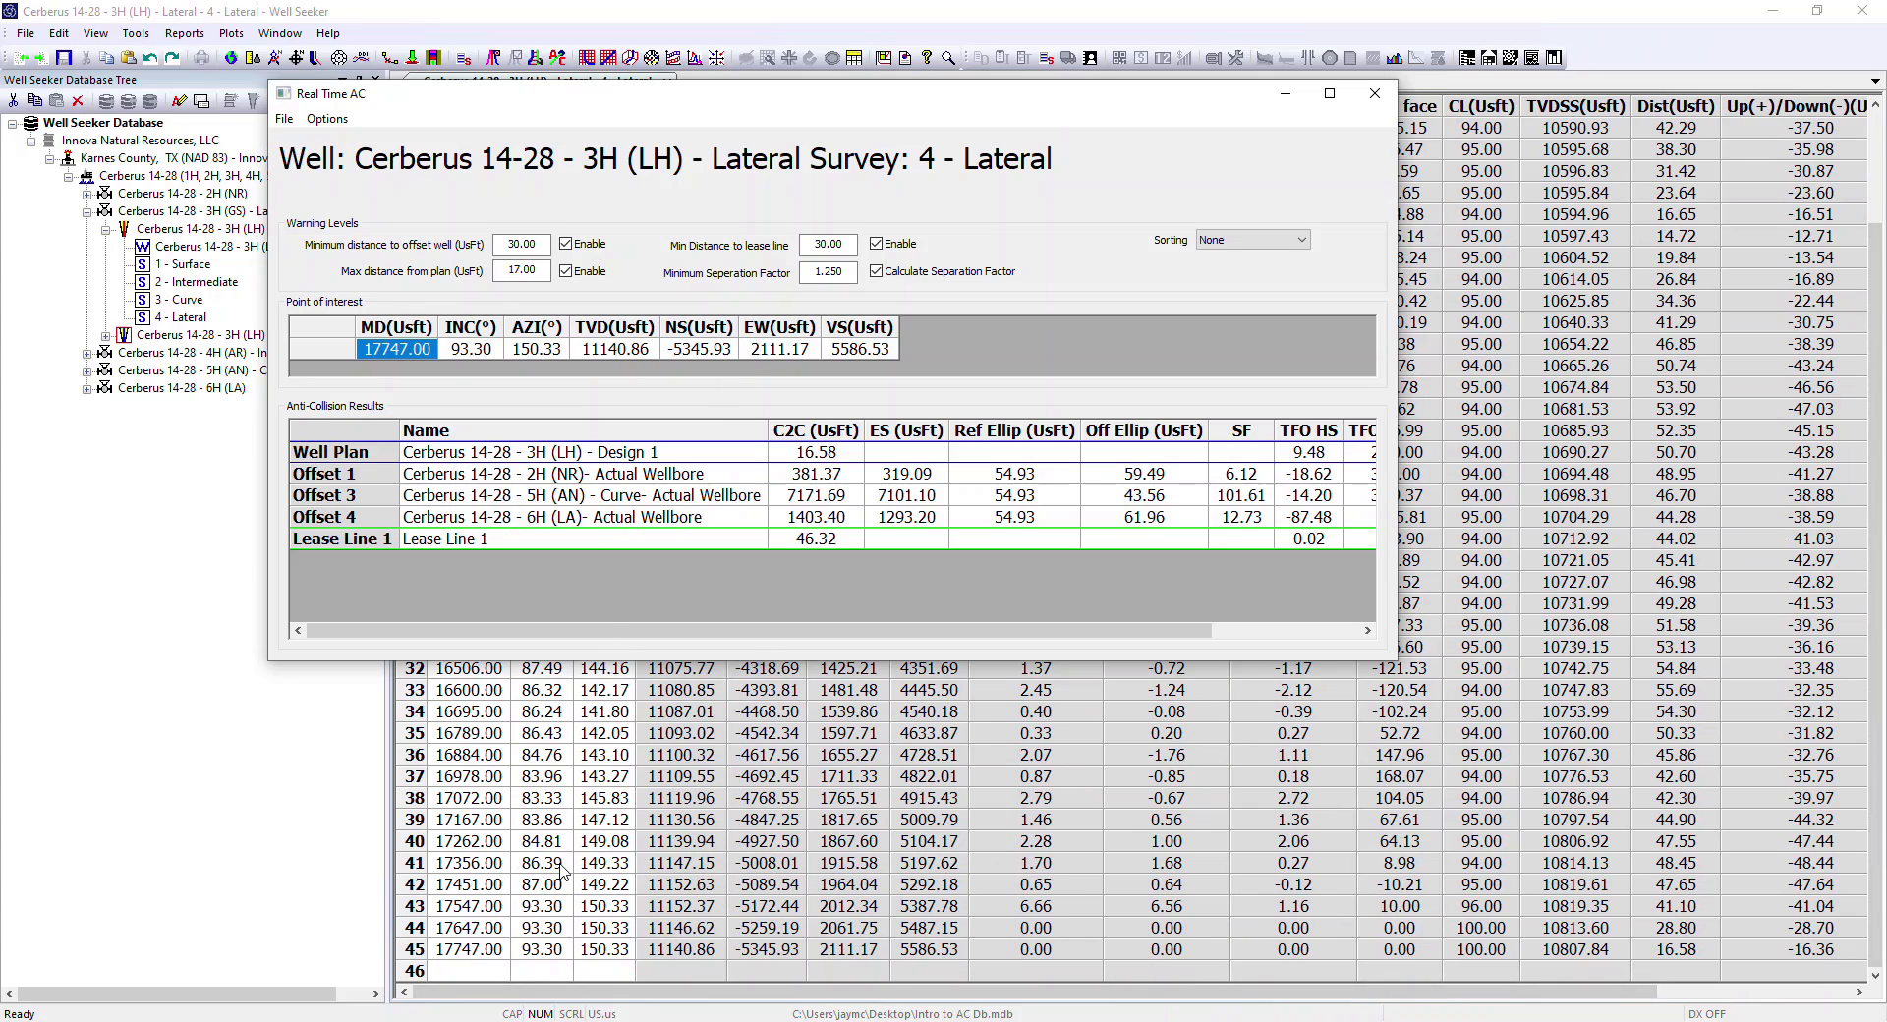
Examine the Real Time AC email options for survey report formats, anti-collision report and straight line projections, leaving them as set.
{"action": "left_click", "coordinate": [332, 120]}
{"action": "mouse_move", "coordinate": [374, 194]}
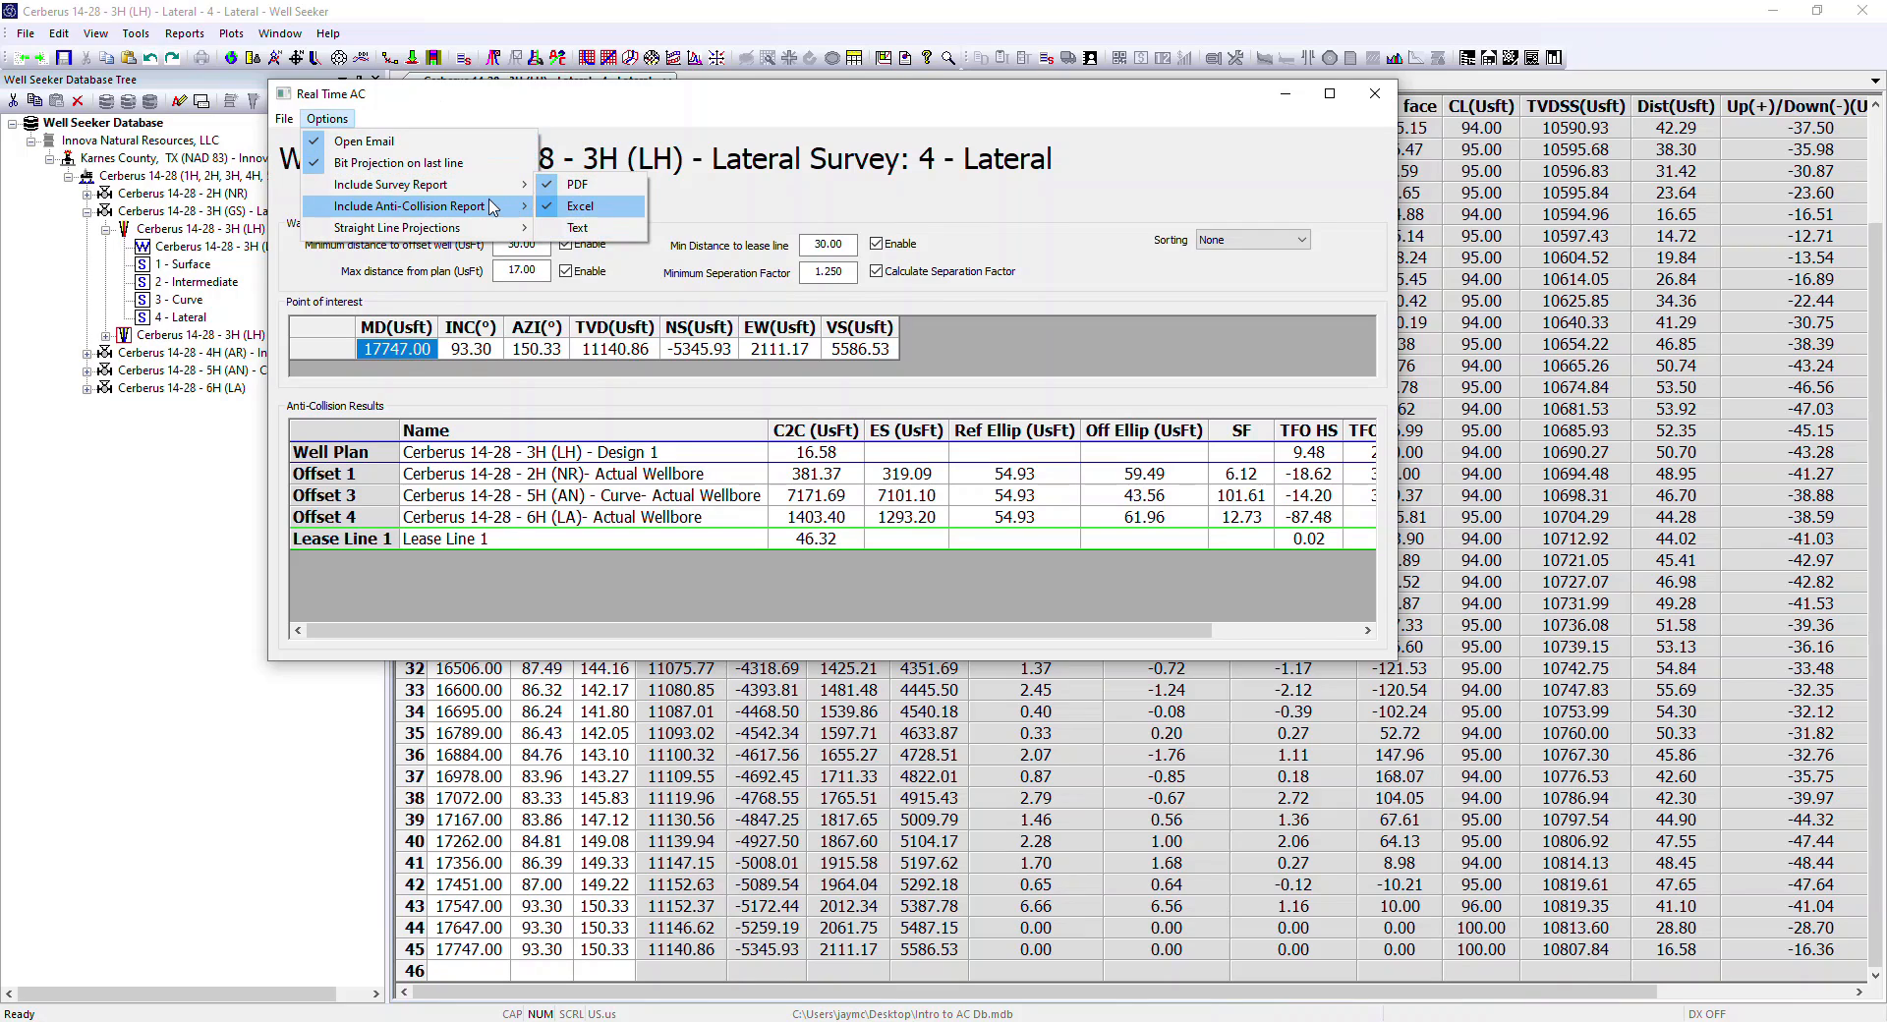
{"action": "mouse_move", "coordinate": [496, 206]}
{"action": "mouse_move", "coordinate": [455, 230]}
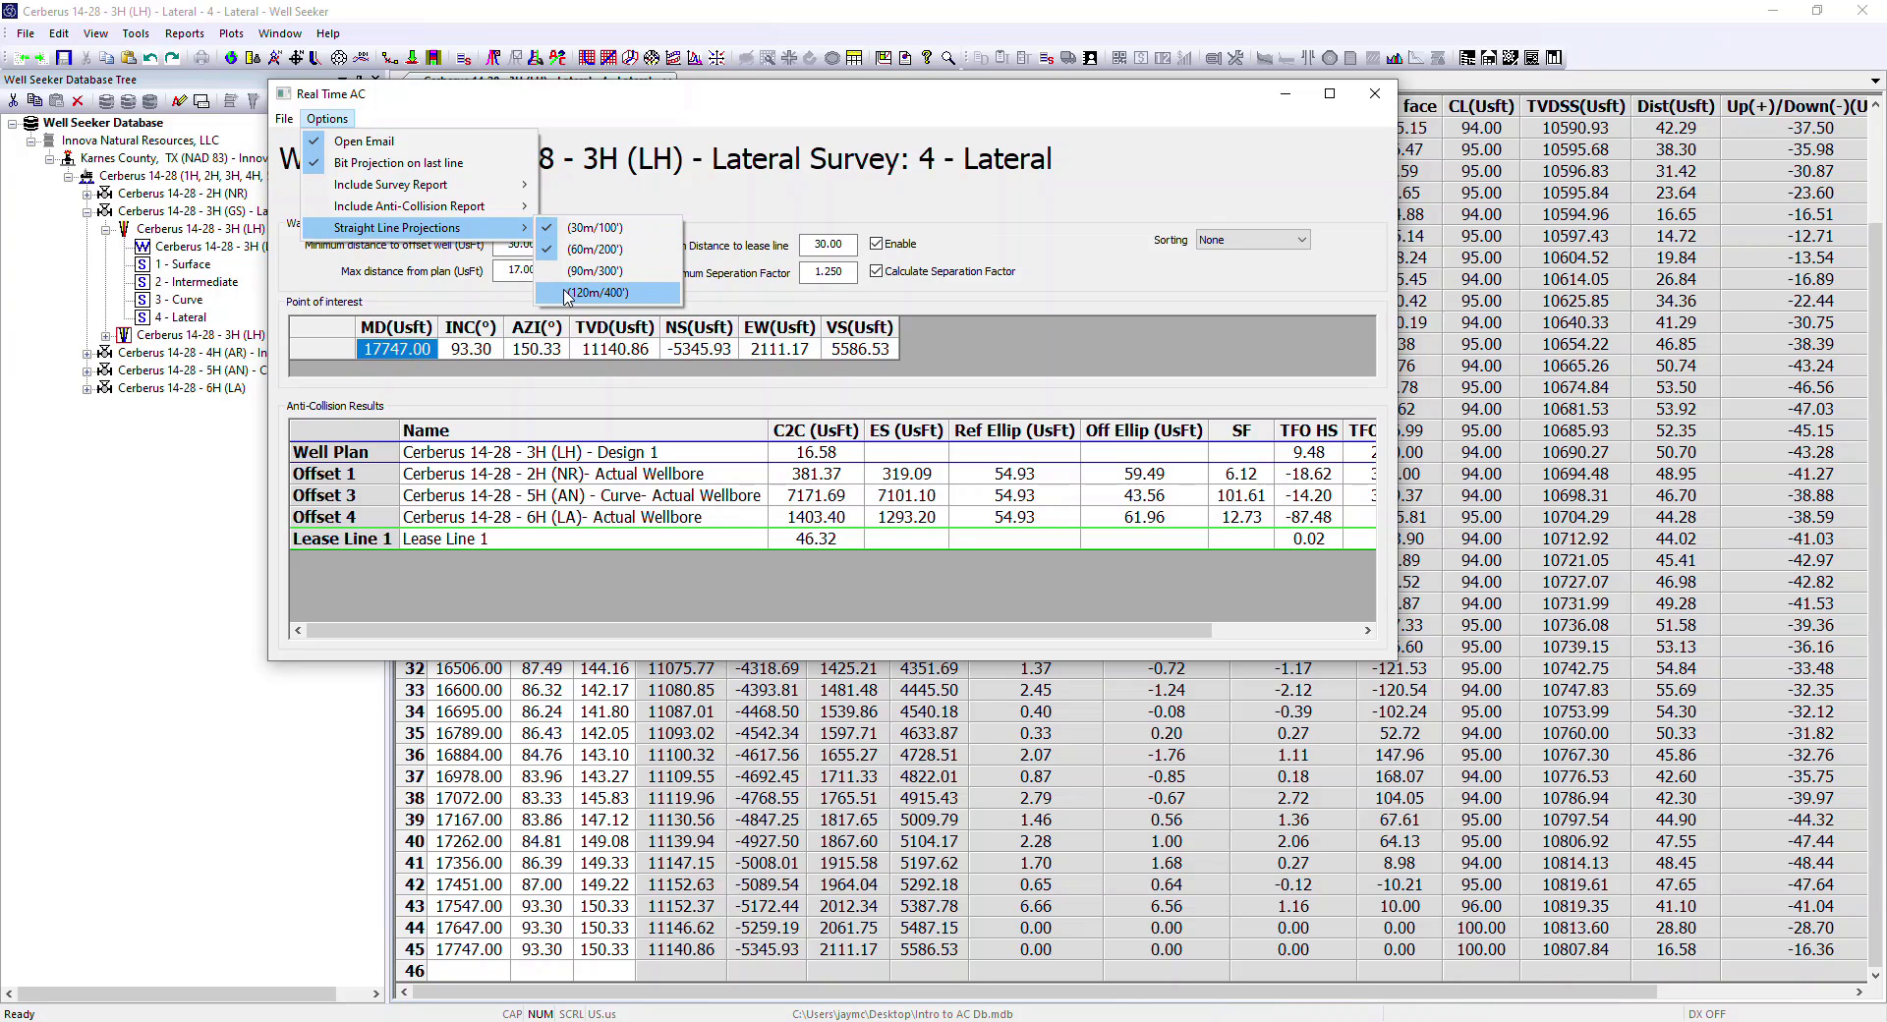
{"action": "left_click", "coordinate": [623, 206]}
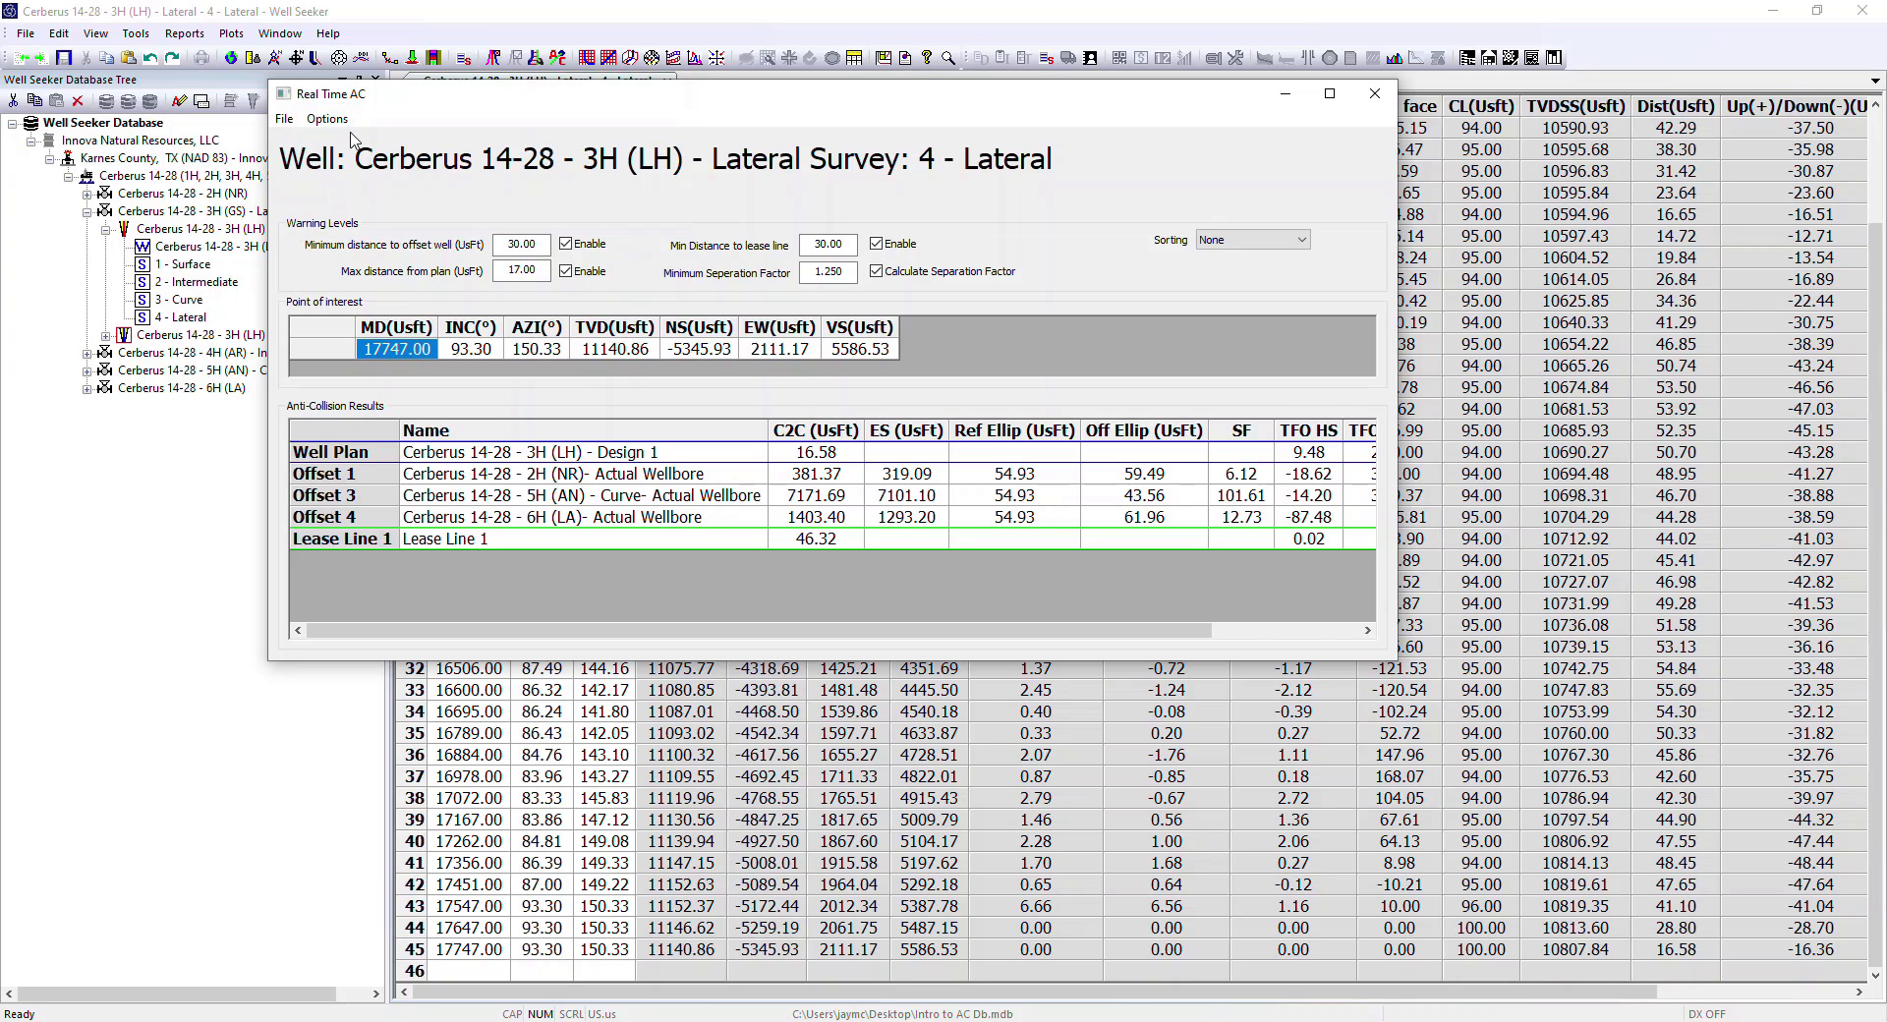
{"action": "left_click", "coordinate": [295, 124]}
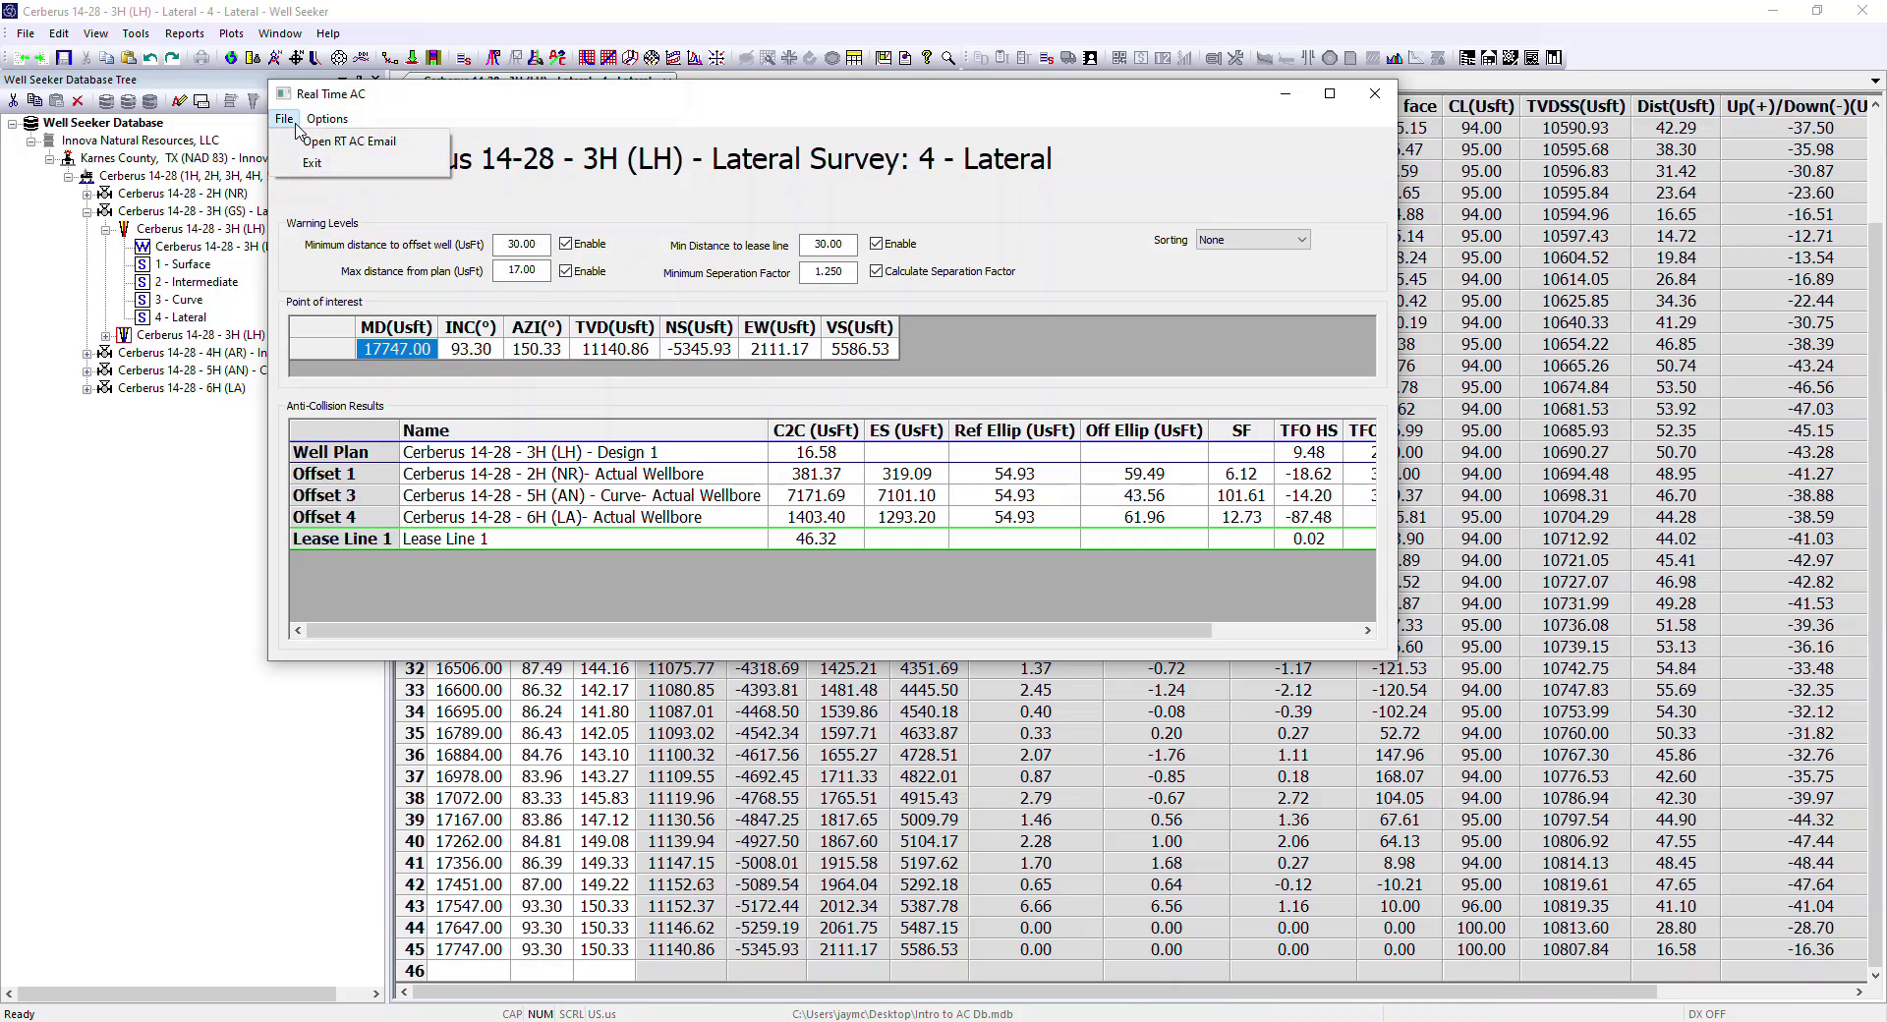
{"action": "left_click", "coordinate": [594, 205]}
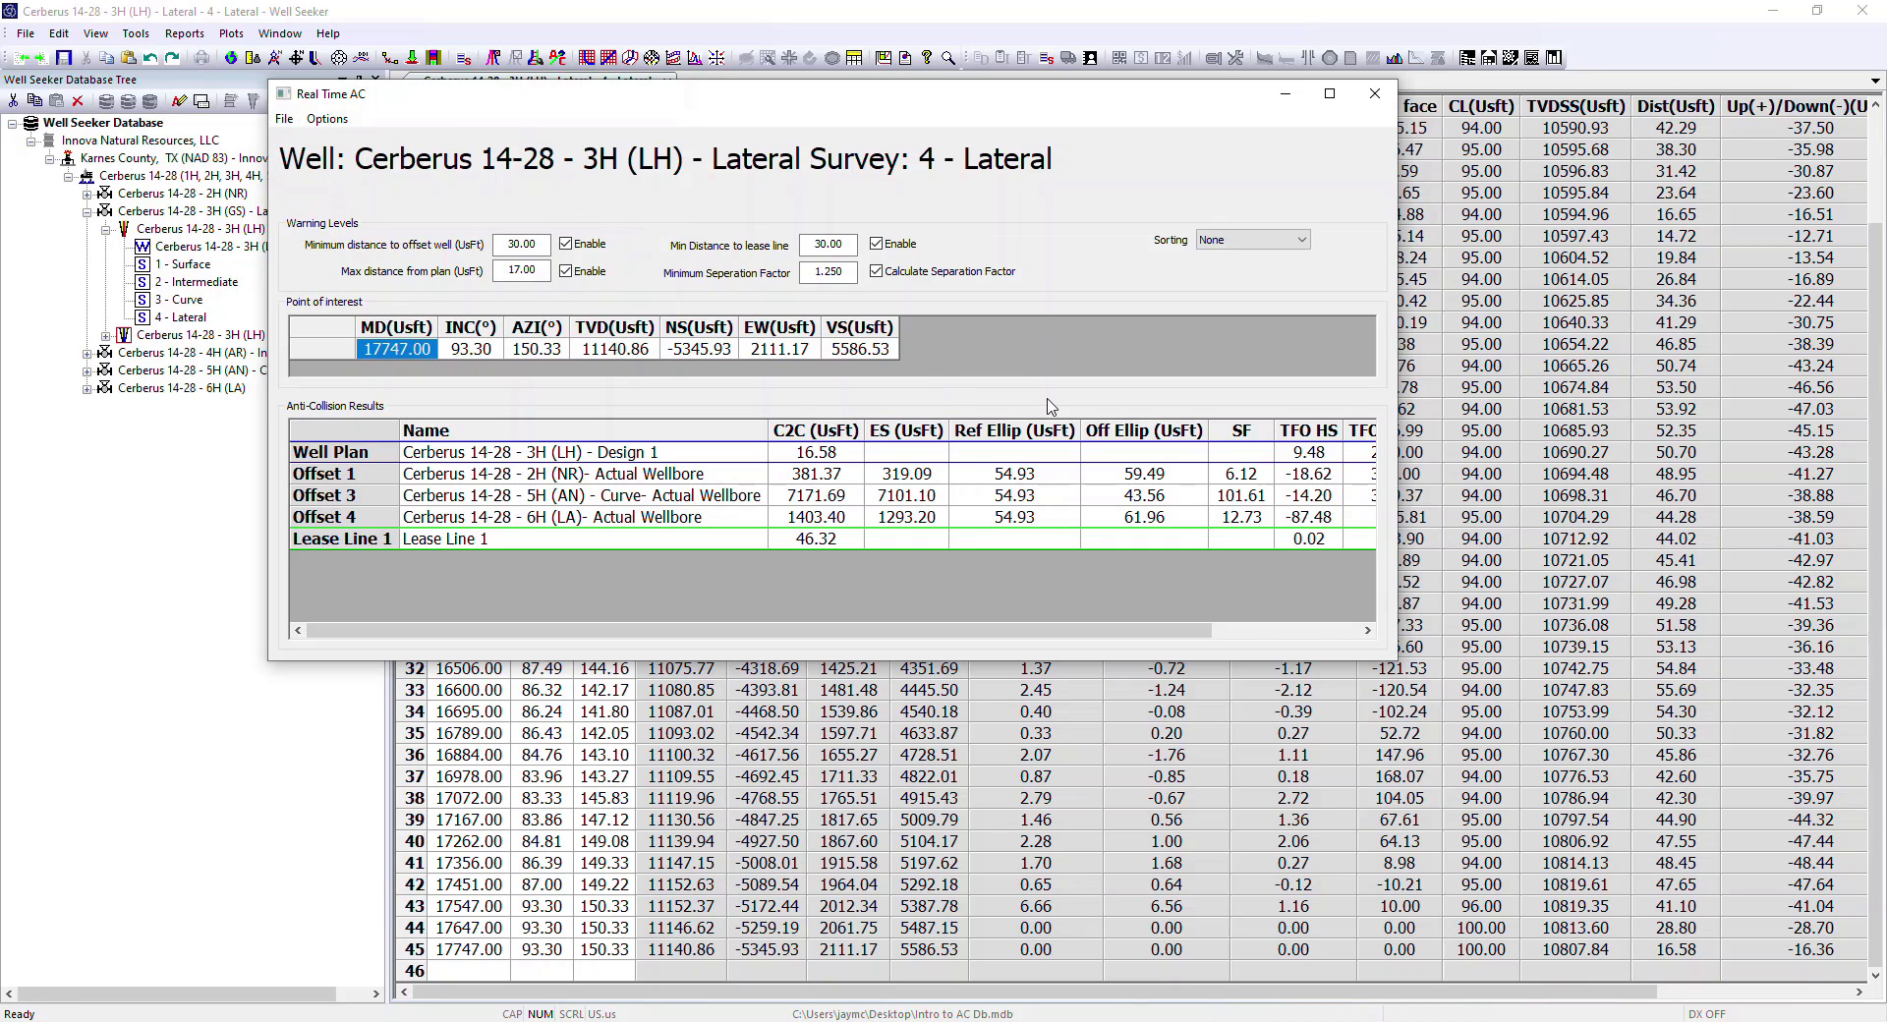